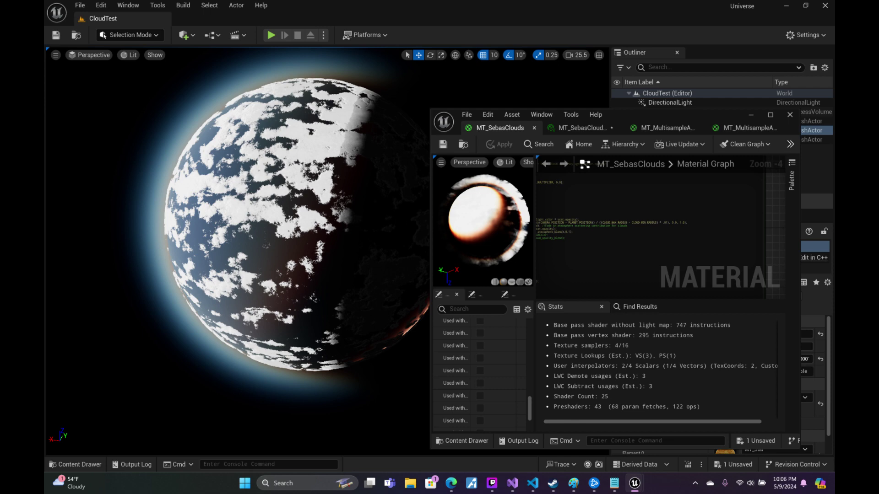
- Maximize the MT_SebasClouds Material Editor and zoom in close on the Custom node's HLSL code
left_click(770, 115)
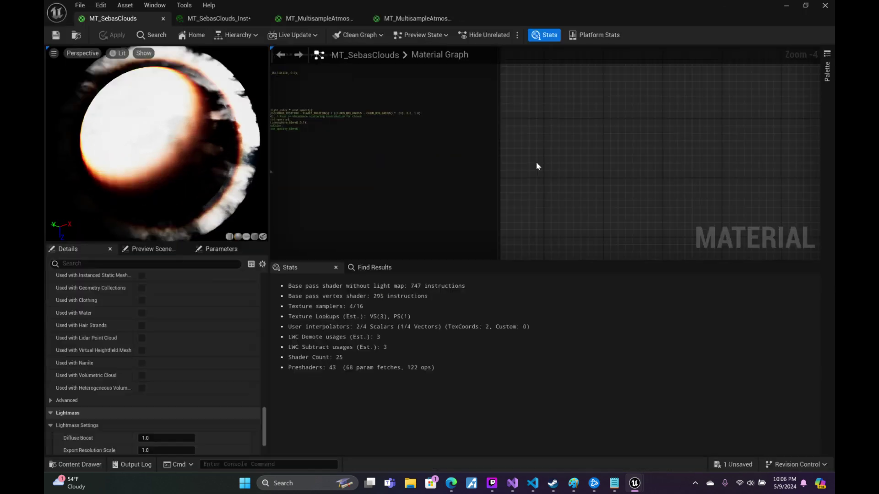
scroll(384, 172, "up", 5)
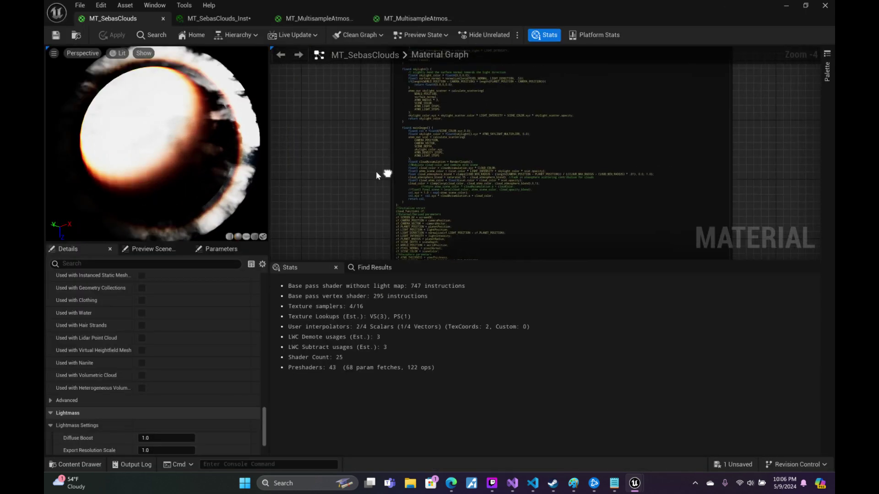
mouse_move(370, 172)
right_mouse_down()
mouse_move(312, 179)
mouse_move(327, 271)
right_mouse_up()
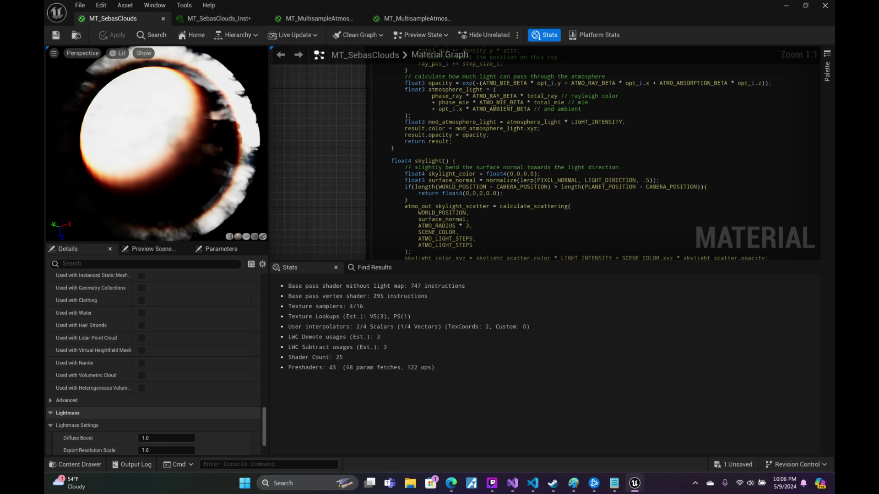
- Pan through the atmosphere scattering code down to the light-ray loop and attenuation lines
mouse_move(327, 262)
right_mouse_down()
mouse_move(326, 202)
mouse_move(314, 169)
mouse_move(308, 246)
right_mouse_up()
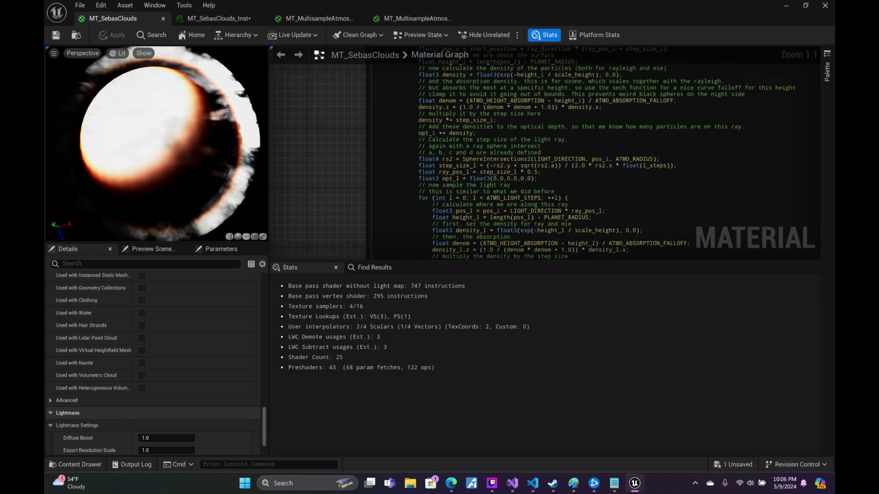
right_click_drag(323, 150, 315, 220)
right_click_drag(333, 91, 335, 157)
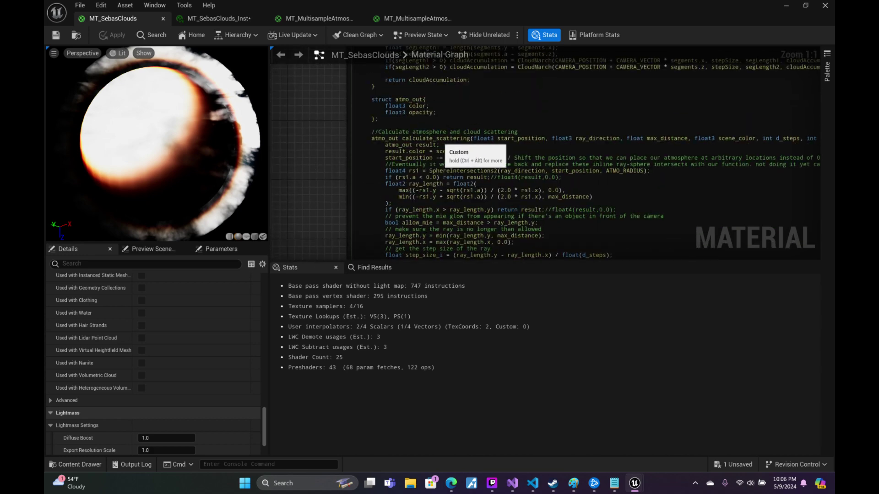
right_click_drag(412, 137, 359, 143)
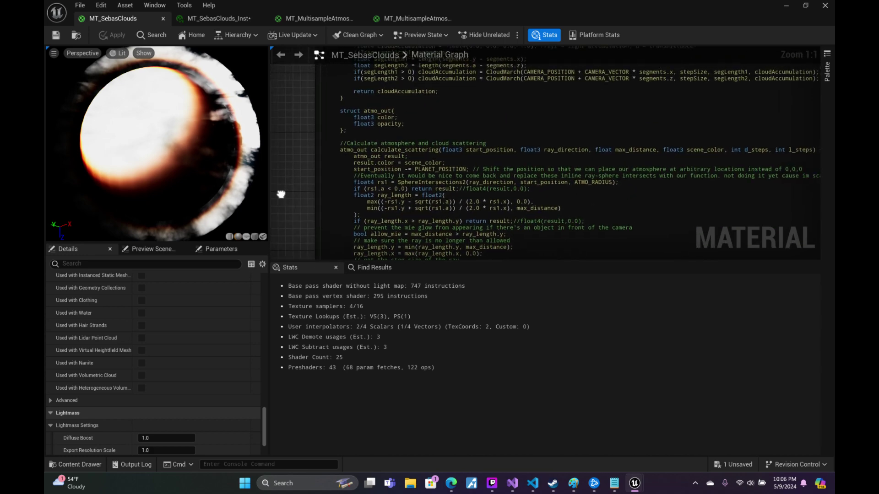
mouse_move(259, 189)
right_mouse_down()
mouse_move(279, 112)
mouse_move(306, 71)
right_mouse_up()
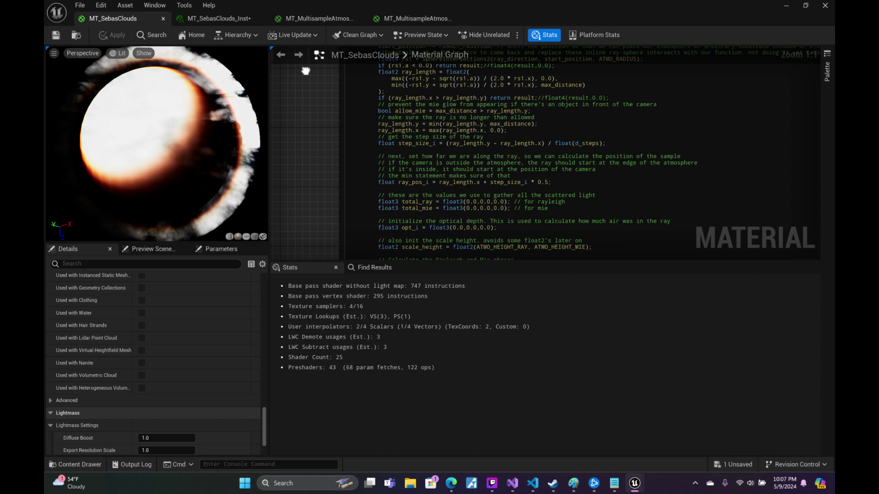
mouse_move(306, 71)
right_mouse_down()
mouse_move(303, 166)
mouse_move(307, 130)
mouse_move(312, 194)
mouse_move(315, 134)
right_mouse_up()
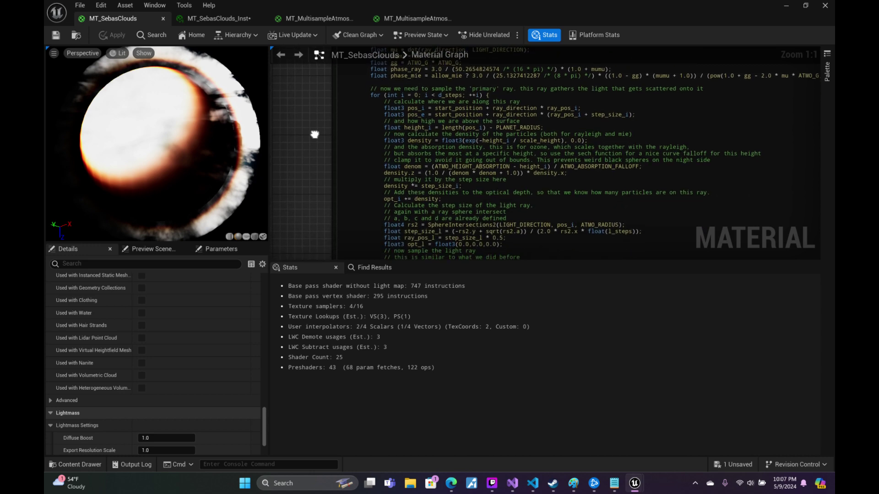
right_click_drag(314, 134, 318, 110)
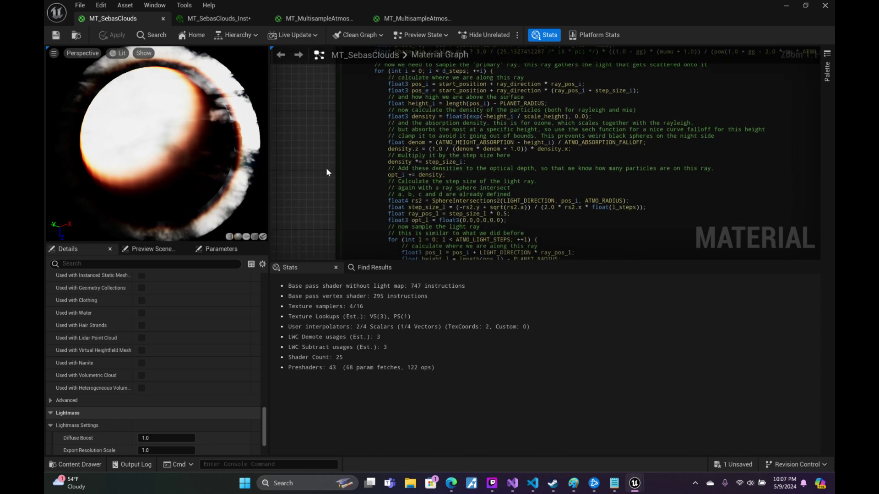
mouse_move(318, 215)
right_mouse_down()
mouse_move(311, 115)
mouse_move(310, 157)
right_mouse_up()
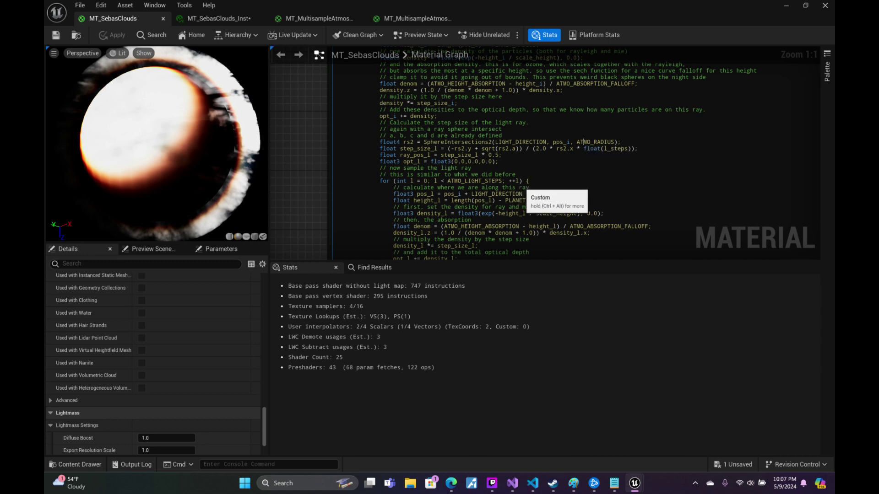
- Pan past the attenuation and atmosphere light code to mainImage() and the full cloud_atmosphere_blend lines
right_click_drag(310, 208, 328, 133)
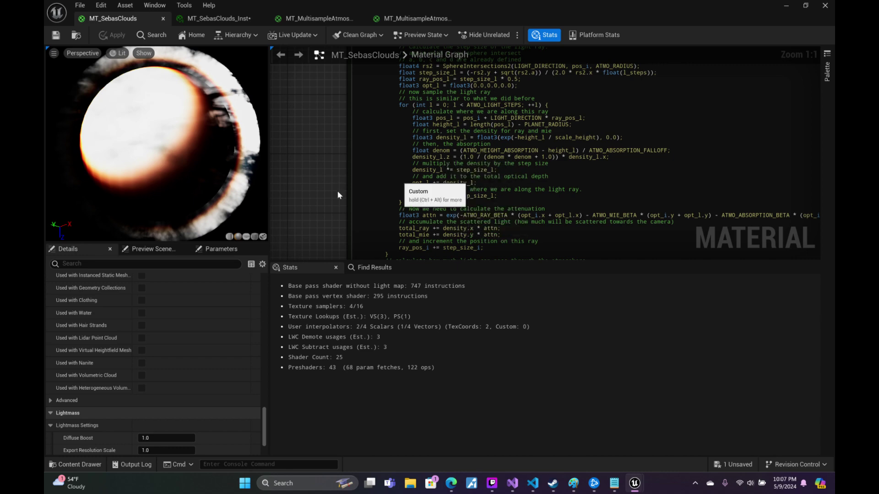
right_click_drag(336, 190, 313, 99)
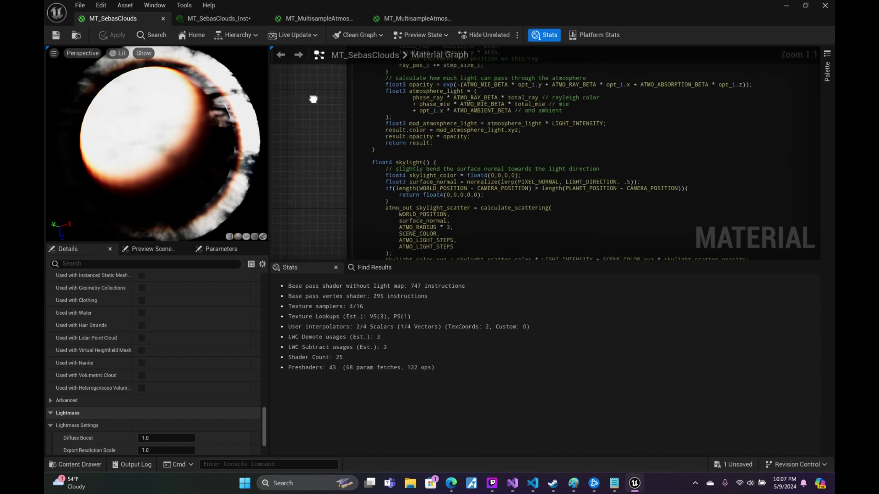
right_click_drag(320, 158, 313, 78)
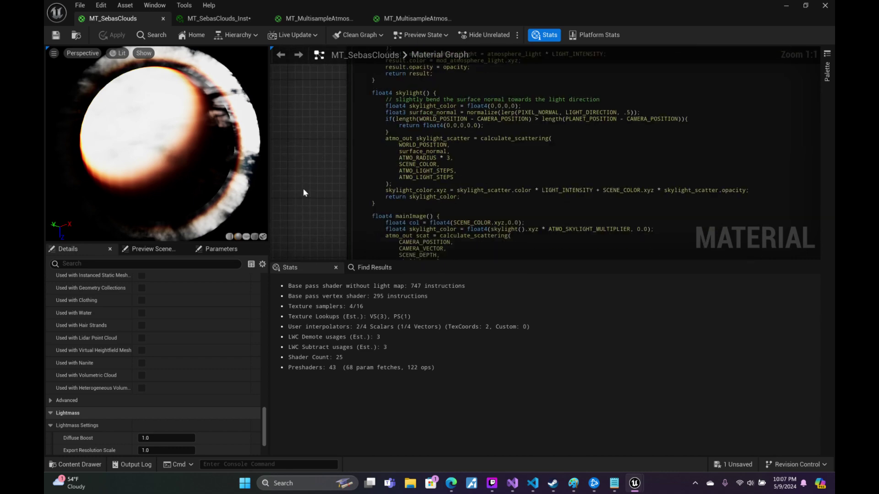
right_click_drag(303, 188, 310, 102)
right_click_drag(313, 161, 313, 114)
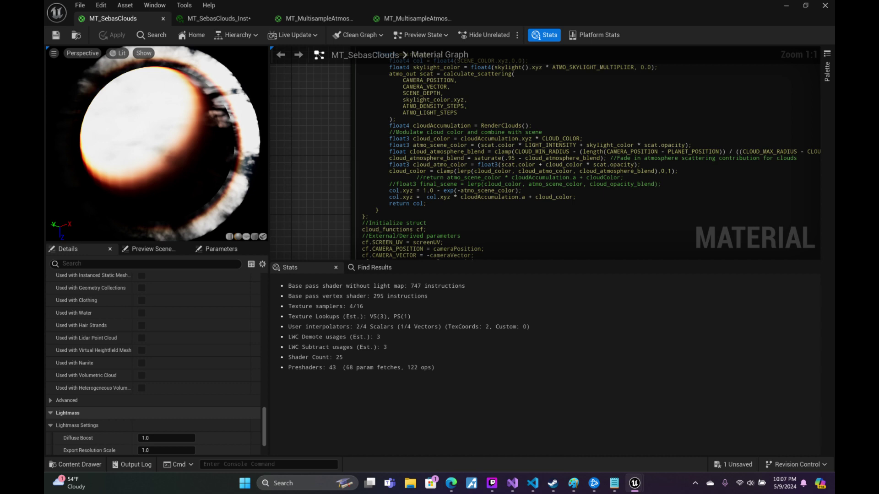
right_click_drag(315, 138, 220, 126)
right_click_drag(308, 106, 264, 95)
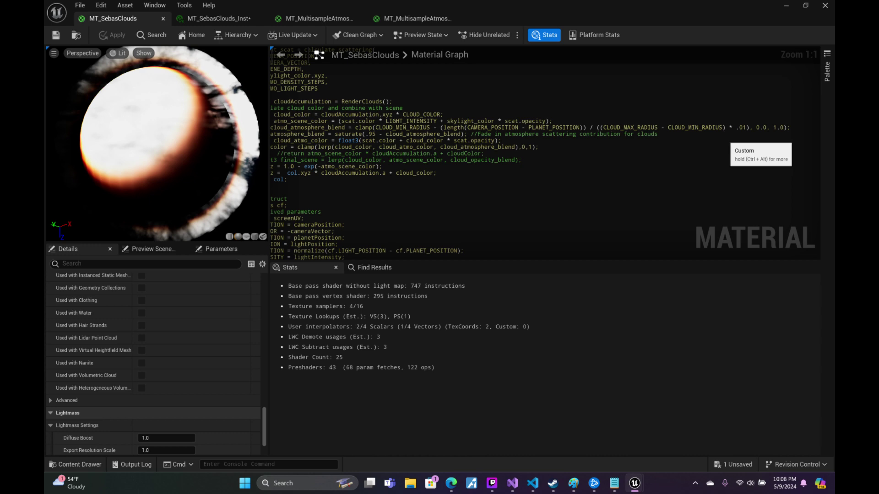
- Replace the .01 cloud_atmosphere_blend multiplier with 2, save MT_SebasClouds, and minimize the editor
left_click_drag(737, 127, 746, 128)
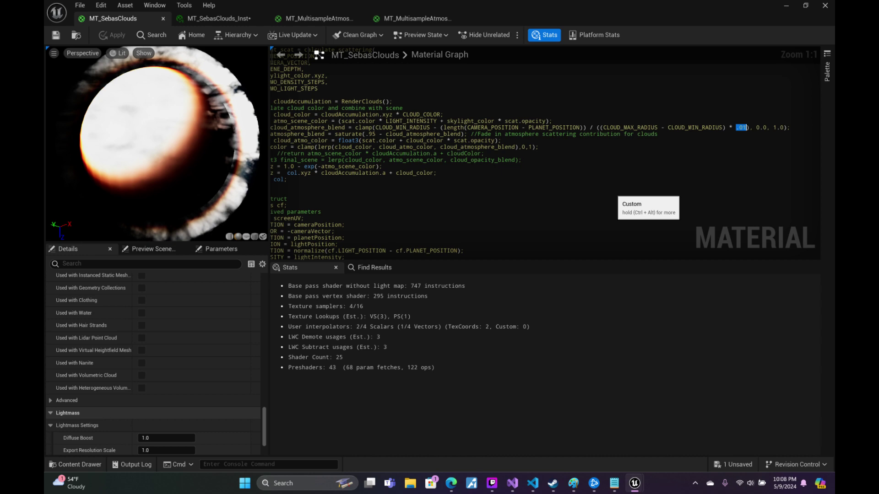
type("2")
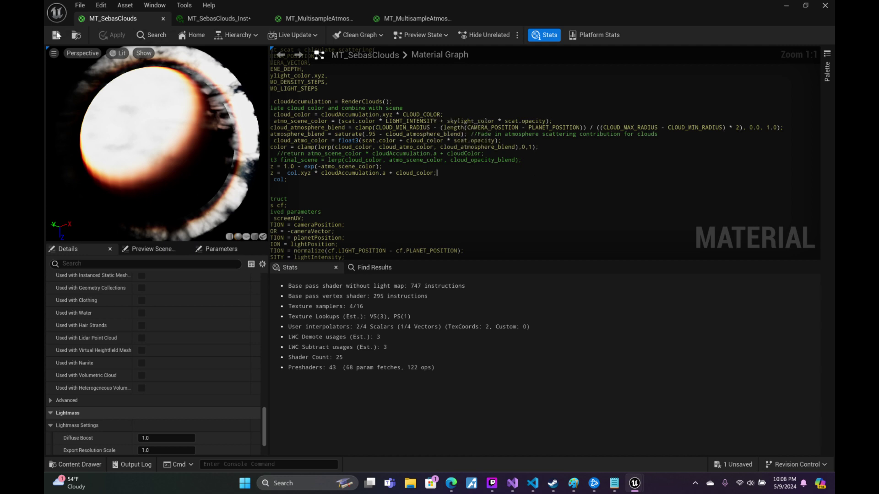
left_click(57, 35)
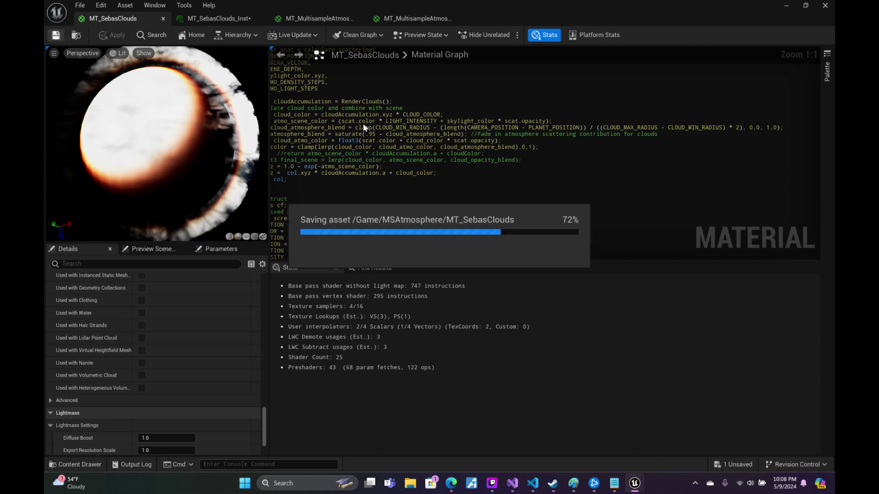
left_click(788, 6)
- Focus Sphere2, fly down to the cloud layer and ocean horizon, then zoom back out to the whole planet
key("f")
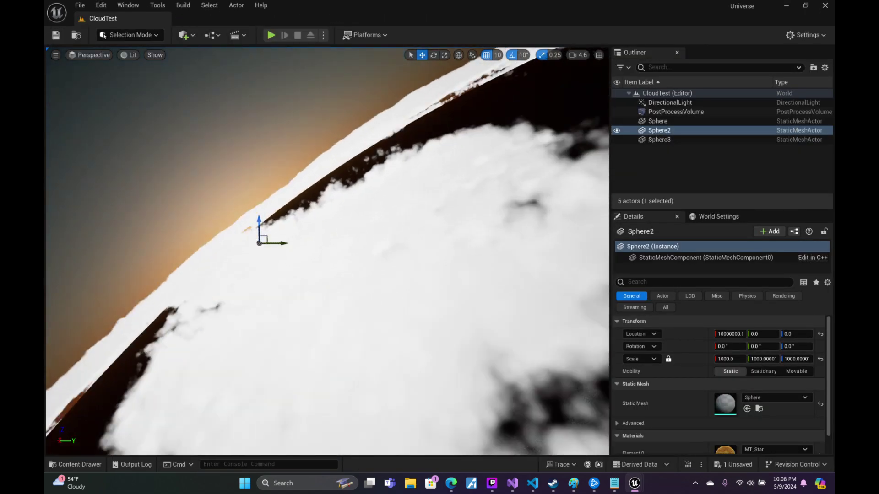
scroll(327, 251, "up", 5)
scroll(327, 251, "up", 3)
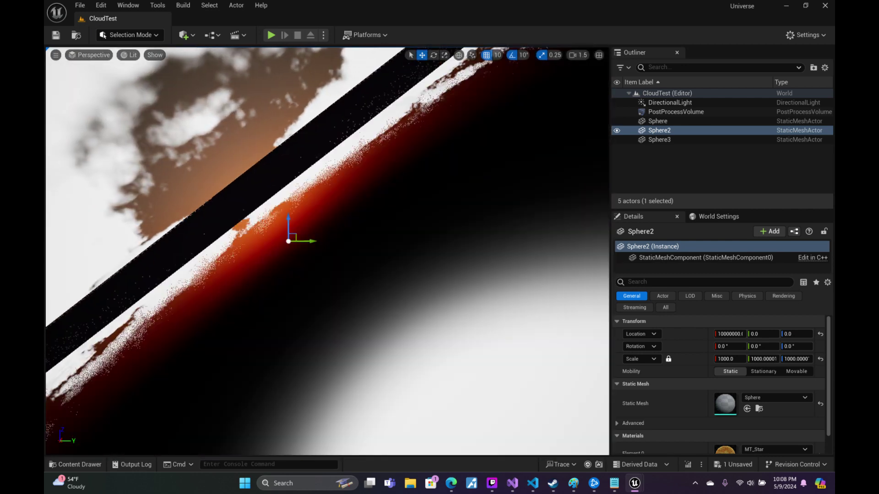
mouse_move(327, 251)
right_mouse_down()
mouse_move(348, 238)
mouse_move(316, 251)
right_mouse_up()
scroll(327, 250, "up", 2)
scroll(325, 251, "down", 1)
scroll(316, 252, "up", 1)
scroll(316, 252, "up", 5)
scroll(316, 252, "up", 3)
- Comment out the skylight_color declaration on line 394 of sebastian_clouds.hlsl
left_click(534, 491)
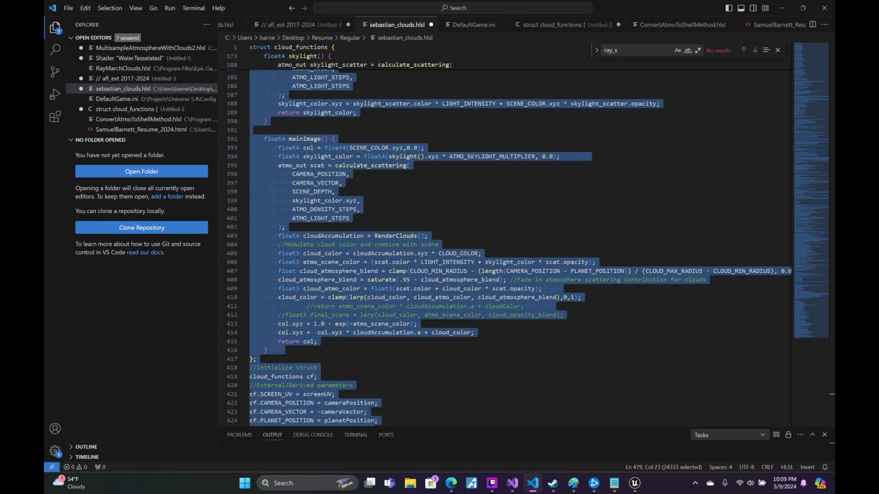
left_click(460, 298)
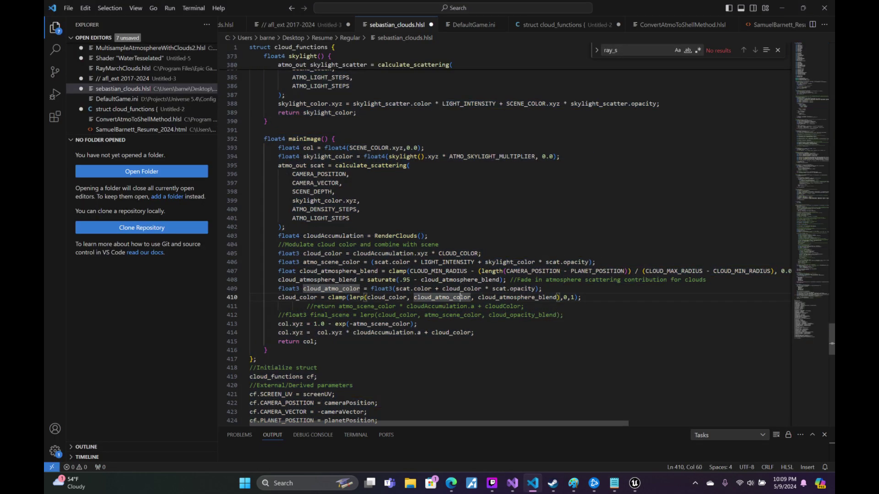
left_click(278, 157)
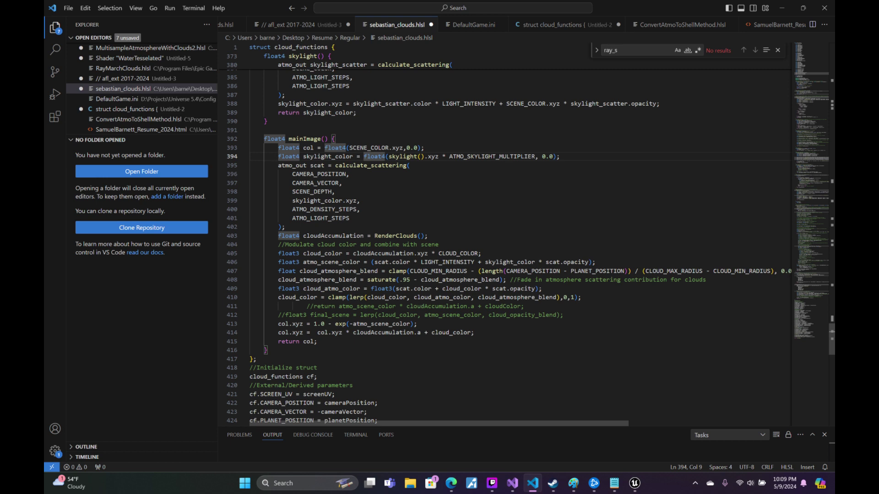
key("ctrl+slash")
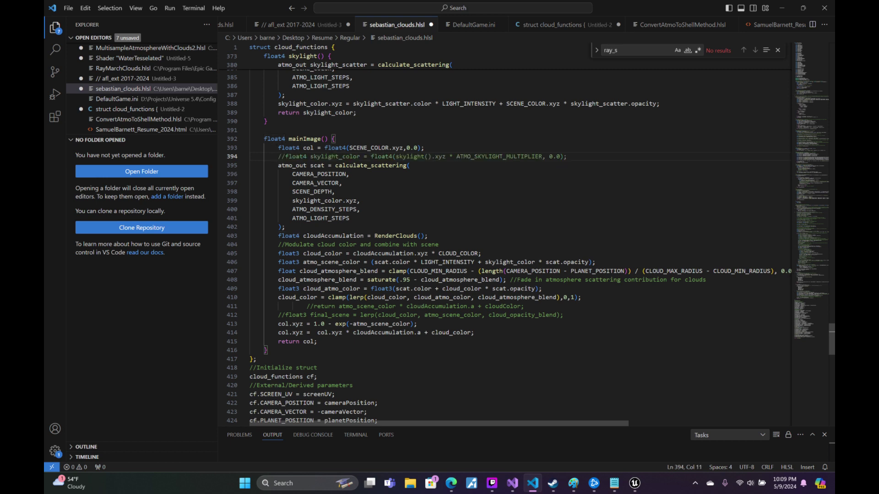
- Replace skylight_color with SCENE_COLOR.xyz in atmo_scene_color on line 406 and copy the whole file to Unreal
double_click(519, 262)
type("SCEN")
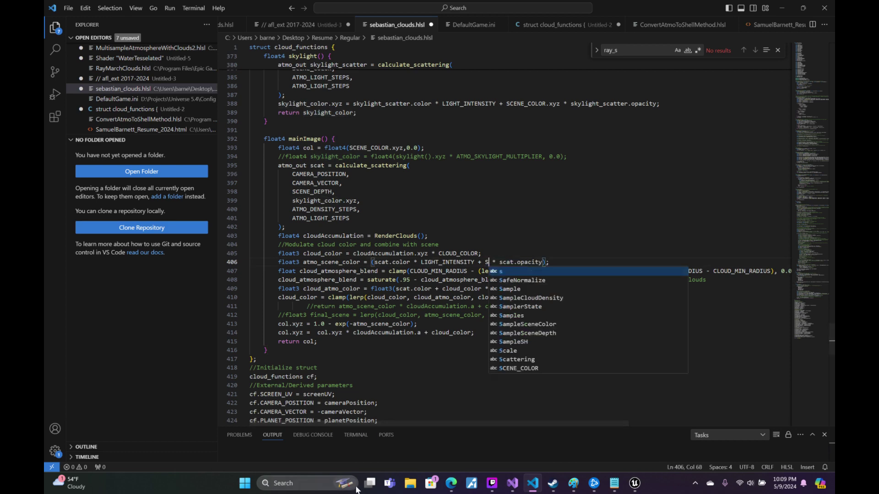
key("Tab")
type(".xyz")
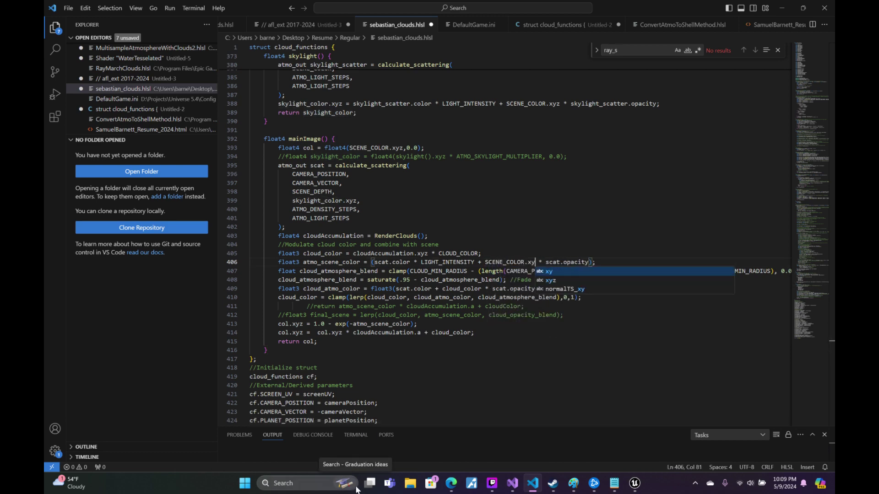
key("ctrl+a")
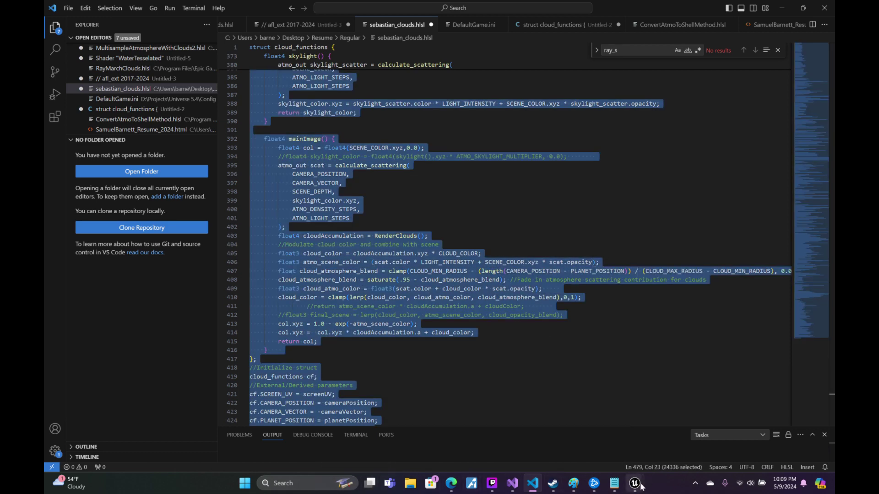
left_click(634, 483)
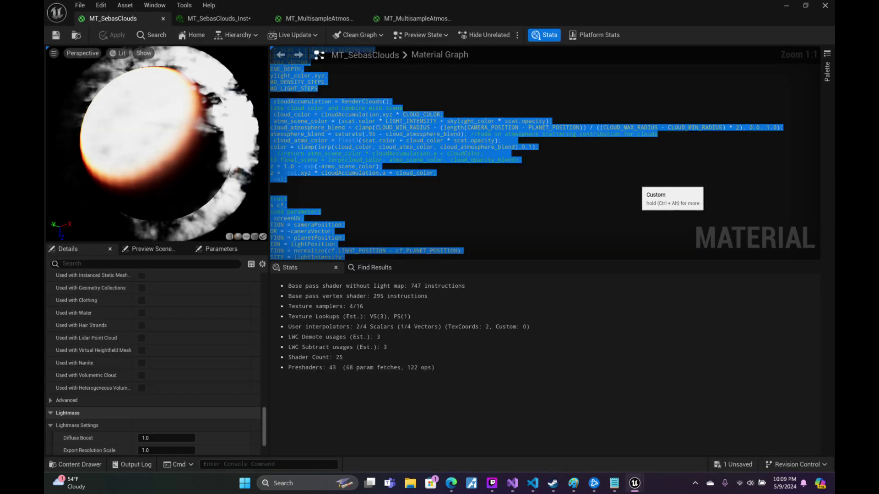
- Save MT_SebasClouds with the pasted code, which reports an undeclared skylight_color error
left_click(62, 37)
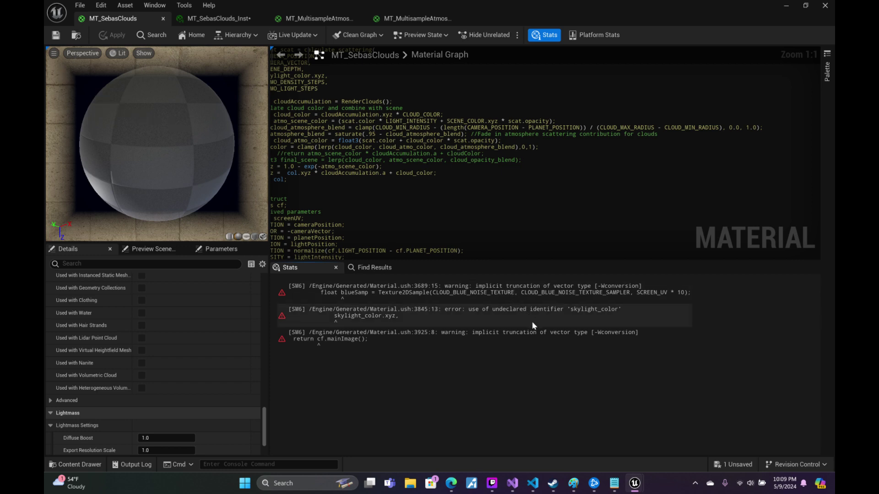
left_click(532, 483)
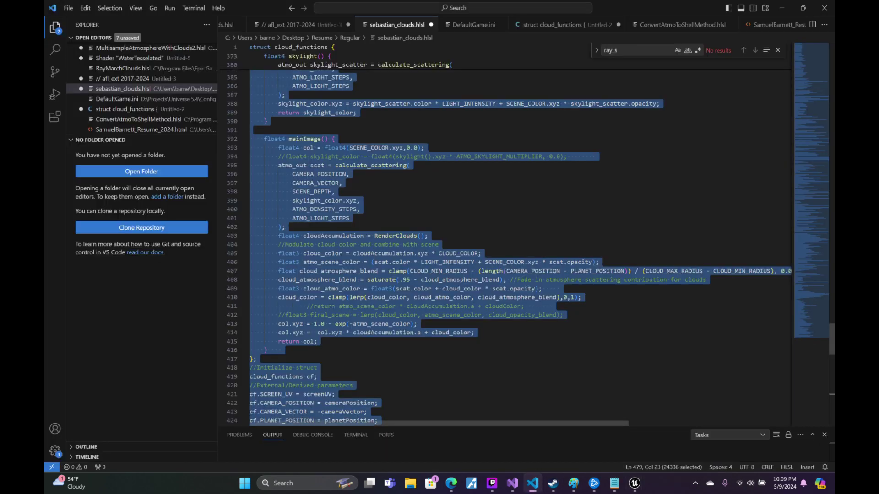
- Swap skylight_color for SCENE_COLOR in the calculate_scattering arguments on line 399, then select the whole file
left_click(564, 271)
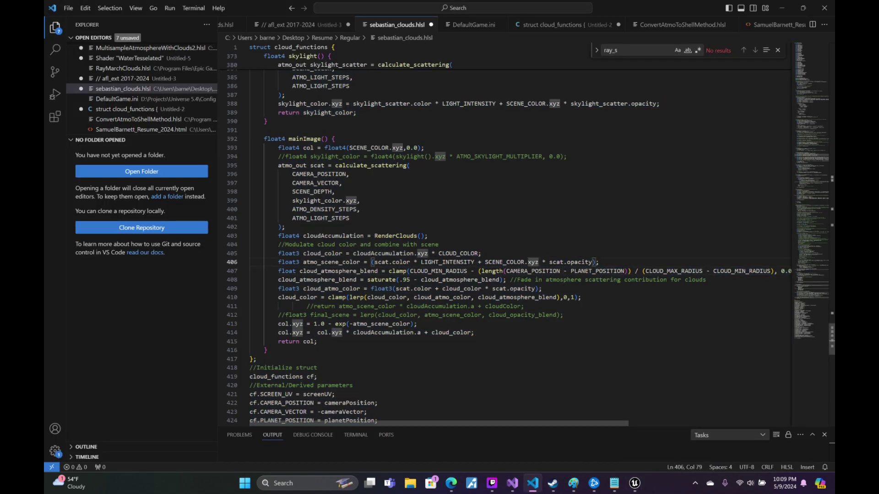
left_click(346, 156)
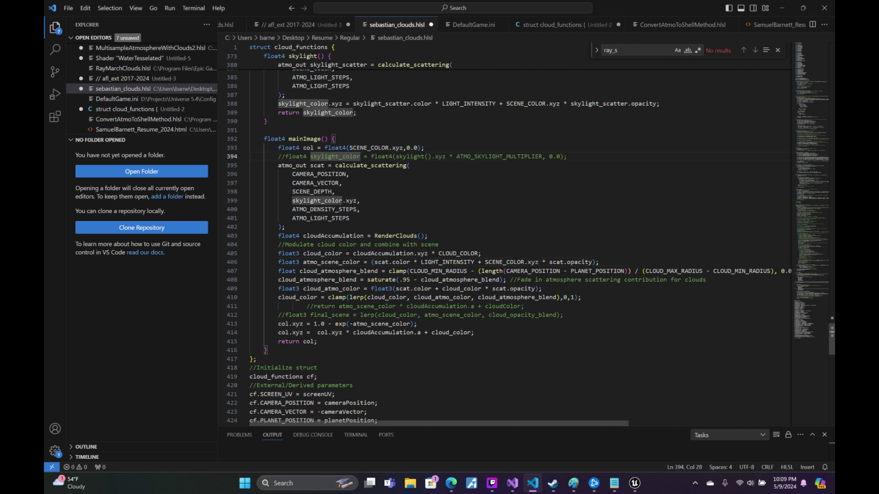
double_click(316, 200)
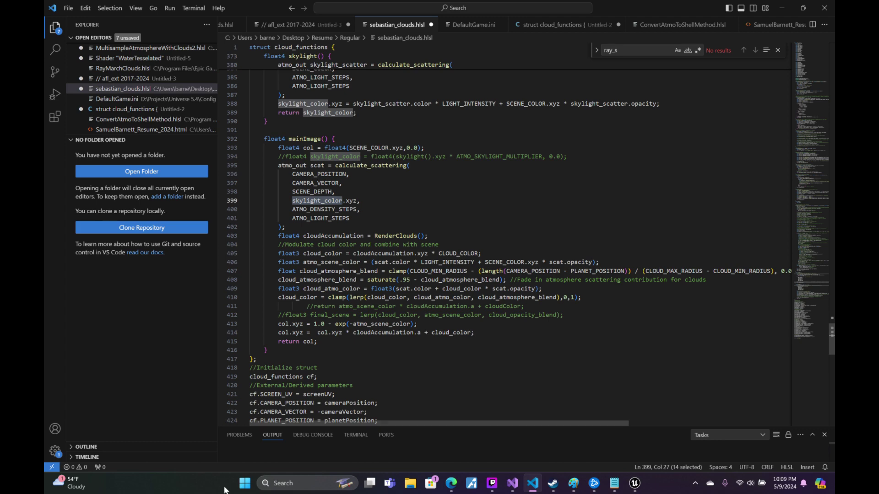
type("SCENE")
key("Tab")
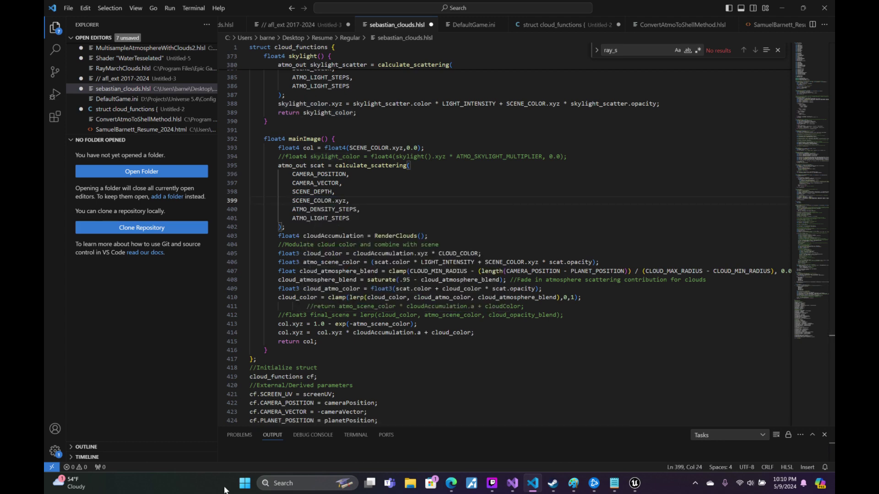
key("ctrl+a")
- Paste the revised shader into the Custom node, save it compiling at 617 instructions, and return to CloudTest
mouse_move(638, 486)
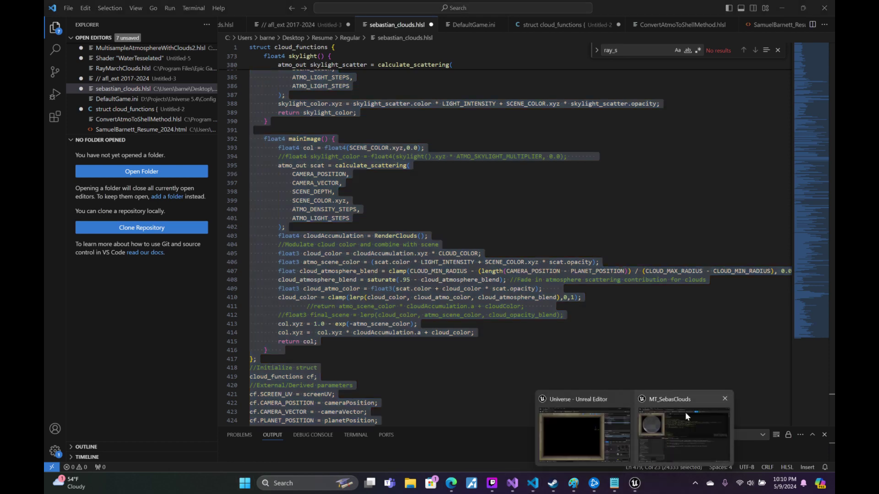
left_click(704, 431)
key("ctrl+v")
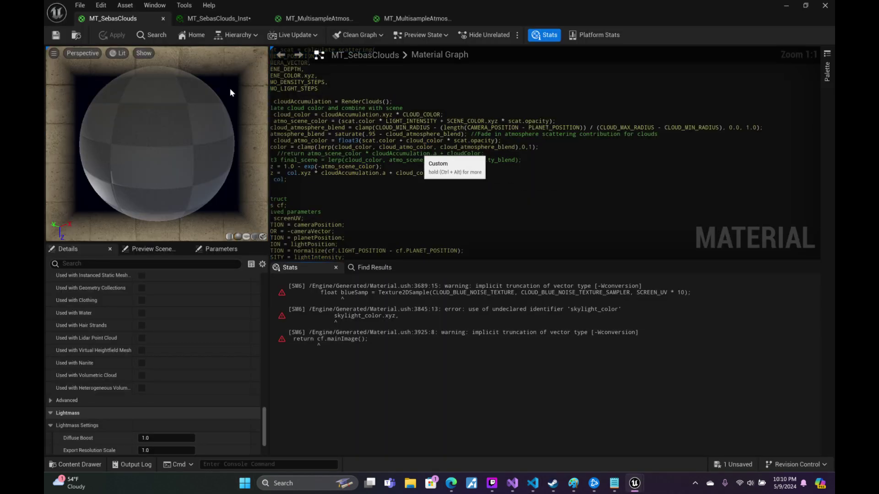
left_click(62, 38)
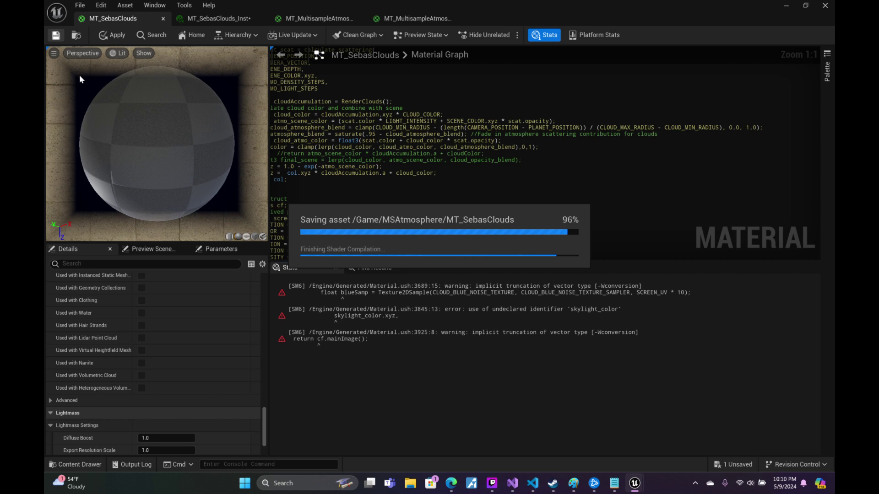
mouse_move(138, 142)
left_mouse_down()
mouse_move(192, 137)
mouse_move(155, 93)
left_mouse_up()
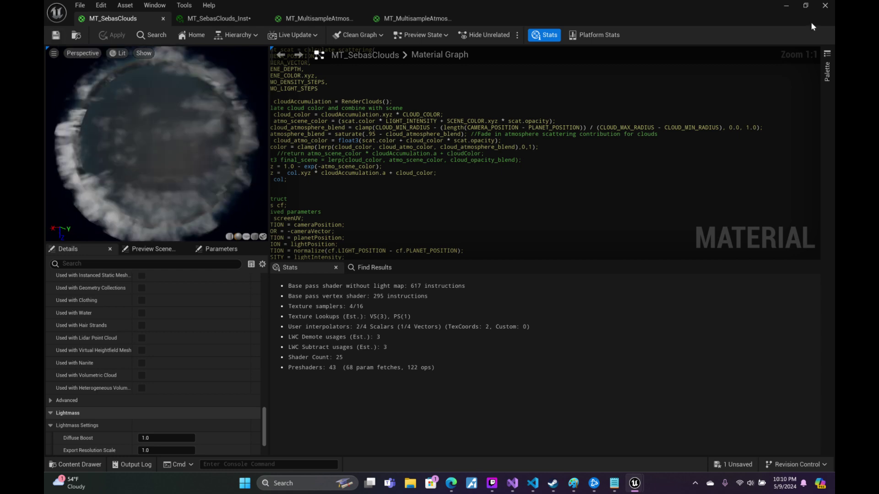
left_click(792, 9)
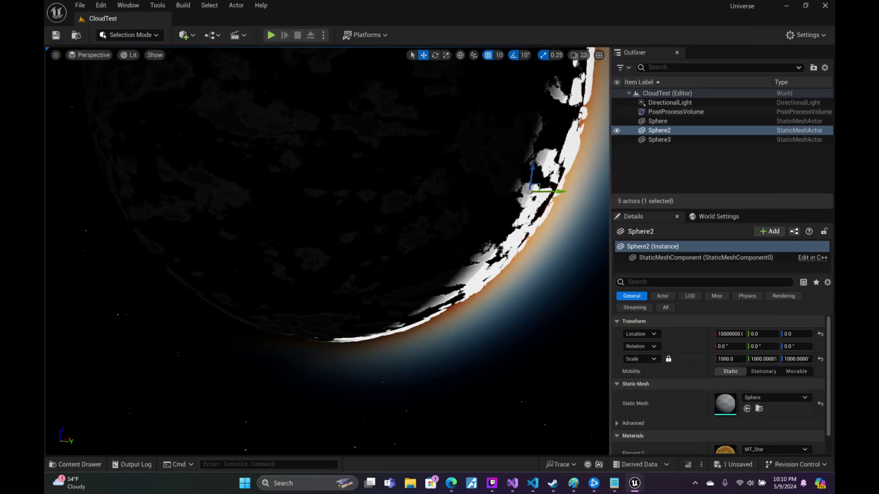
- Fly from a full view of the planet past its night side to close above the cloud layer
mouse_move(321, 229)
right_mouse_down()
mouse_move(348, 238)
mouse_move(321, 238)
mouse_move(357, 238)
mouse_move(329, 238)
mouse_move(348, 229)
mouse_move(339, 243)
right_mouse_up()
scroll(338, 243, "up", 2)
scroll(338, 243, "up", 3)
scroll(339, 243, "up", 3)
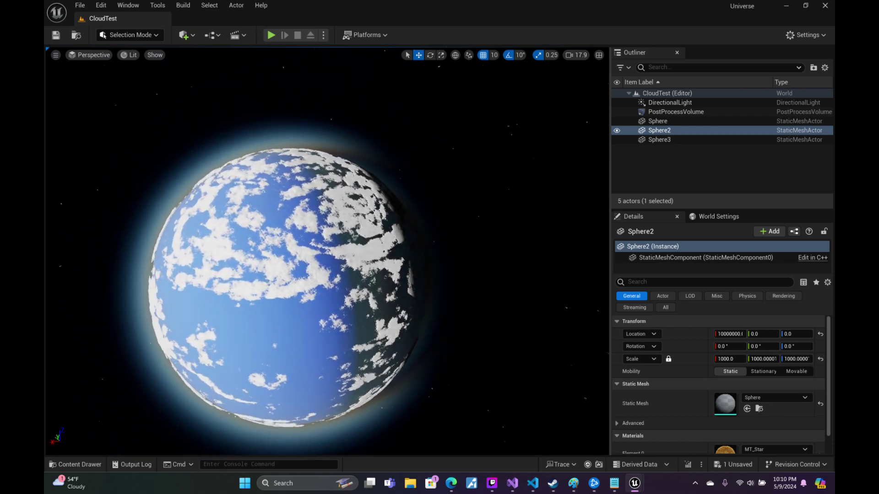
right_click_drag(339, 242, 339, 242)
scroll(339, 242, "up", 1)
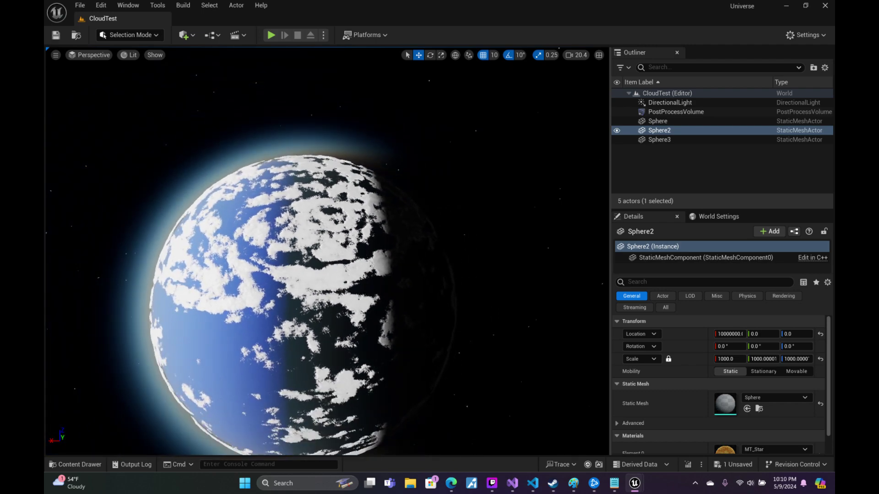
right_click_drag(339, 243, 338, 243)
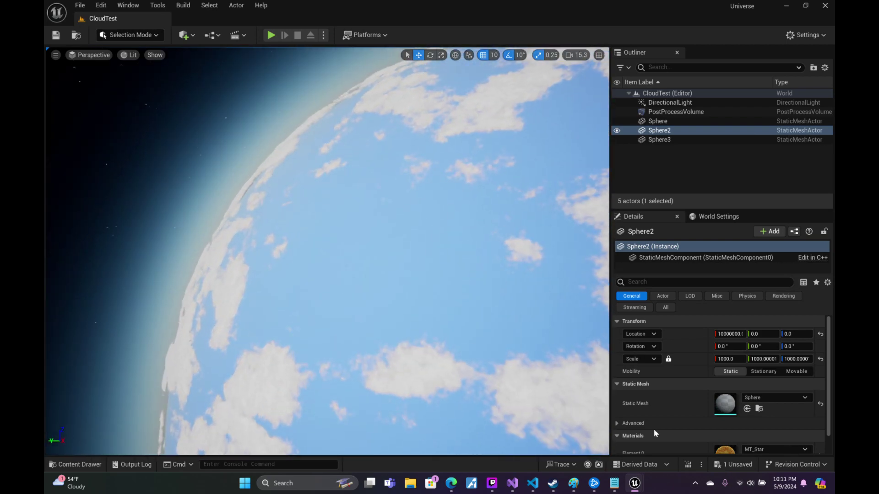
- Undo the SCENE_COLOR edits to restore the skylight_color declaration and scattering argument
left_click(530, 485)
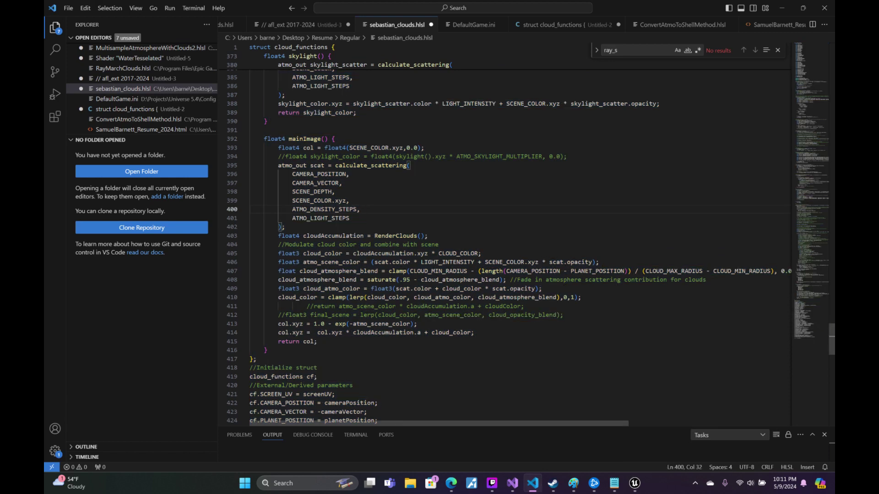
key("ctrl+z")
key("ctrl+z")
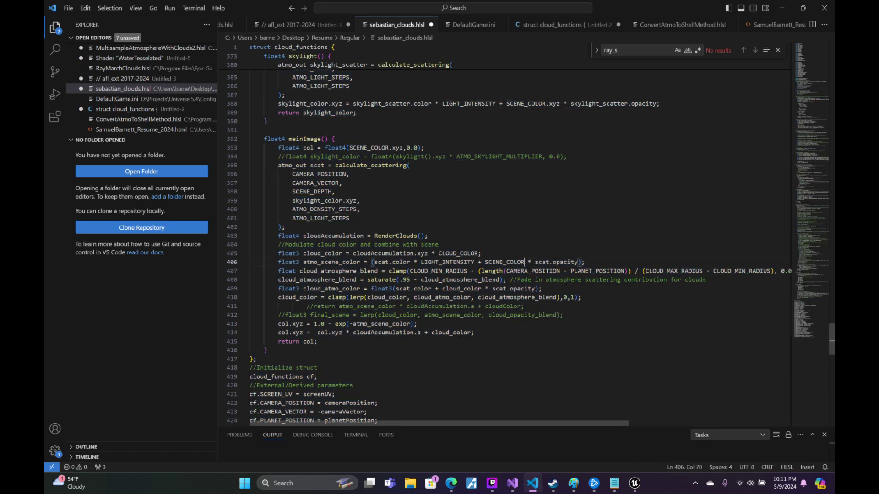
key("ctrl+z")
key("ctrl+z")
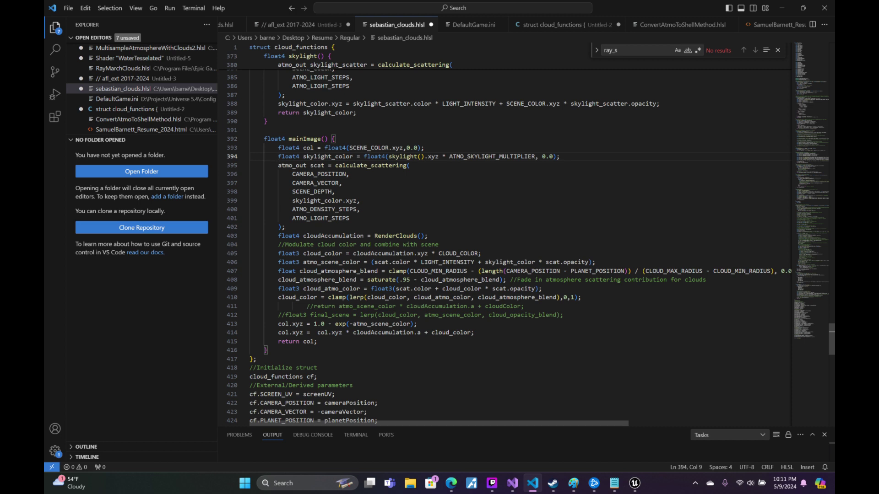
key("ctrl+z")
key("ctrl+y")
- Append .xyz to skylight_color in atmo_scene_color and select the whole file
left_click(535, 262)
type(".xz")
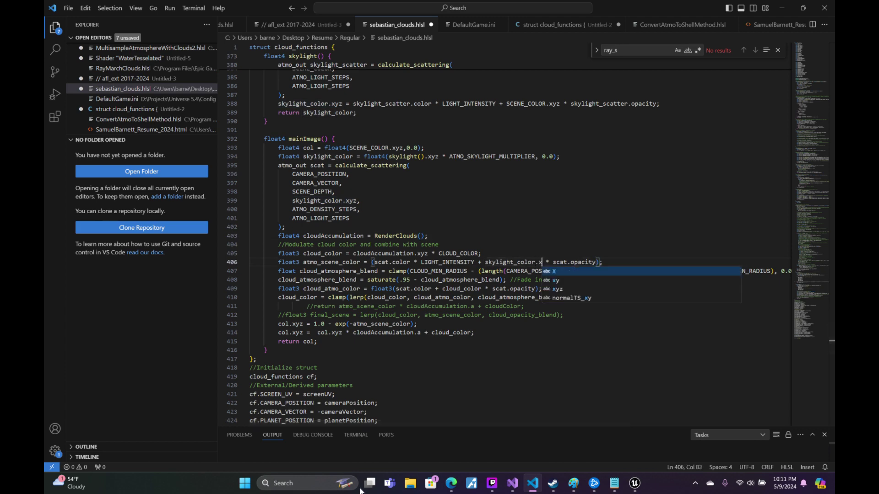
type("z")
key("ctrl+a")
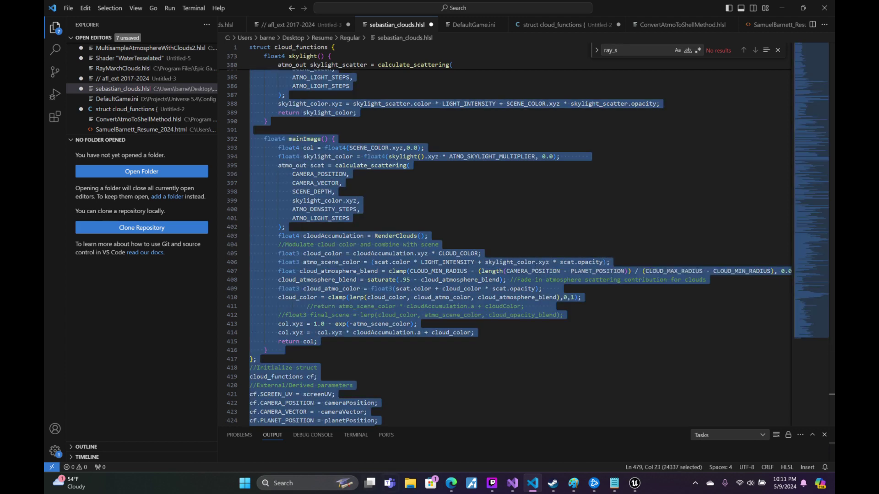
- Paste the skylight_color shader into the MT_SebasClouds Custom node and save, compiling at 746 instructions
mouse_move(633, 483)
left_click(684, 430)
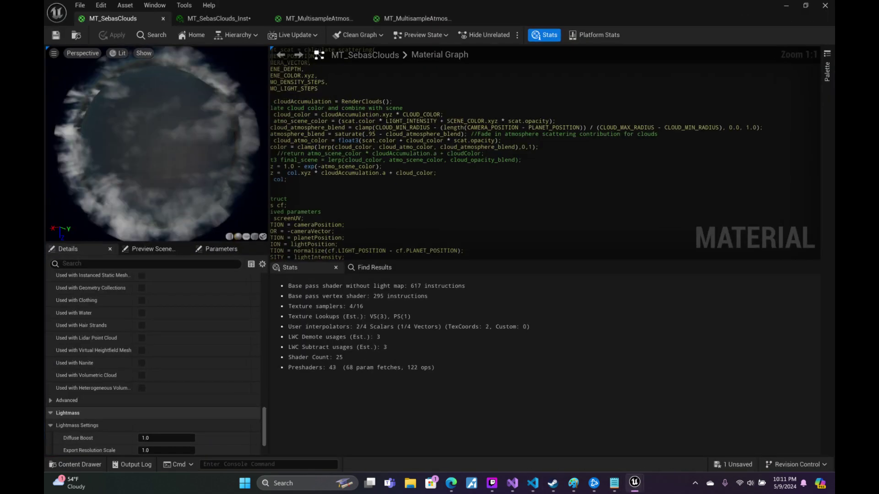
key("ctrl+v")
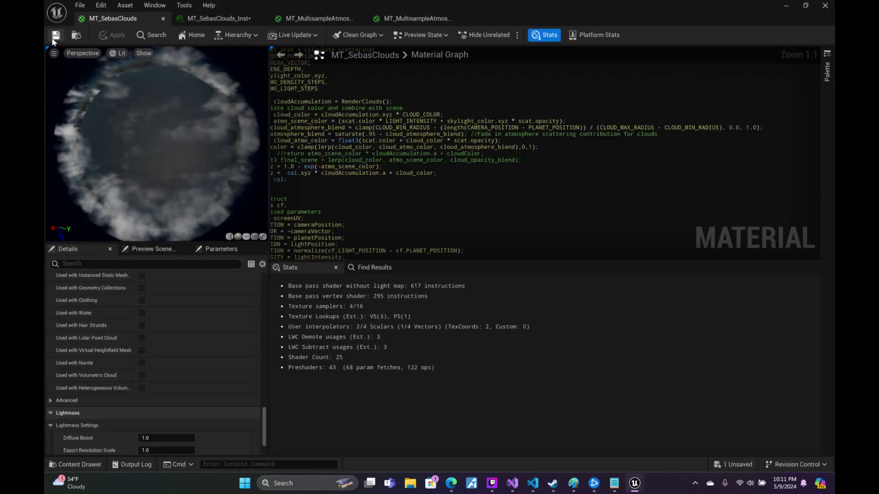
left_click(53, 39)
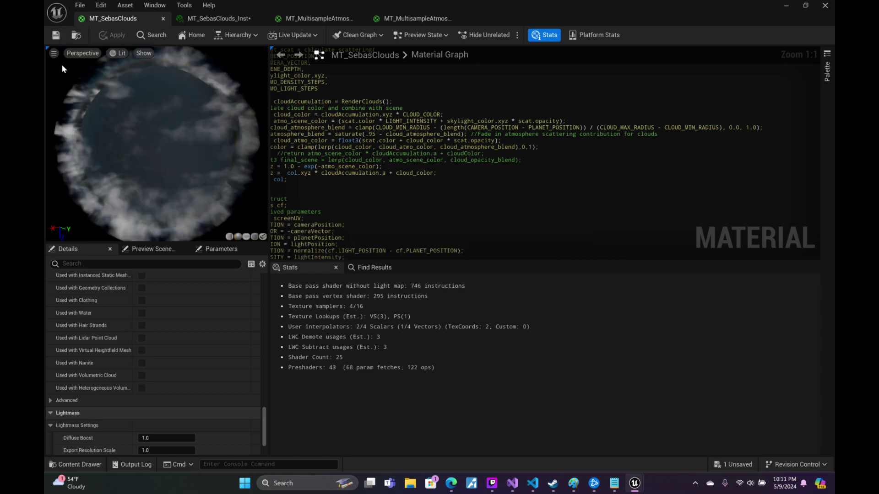
left_click_drag(156, 144, 156, 144)
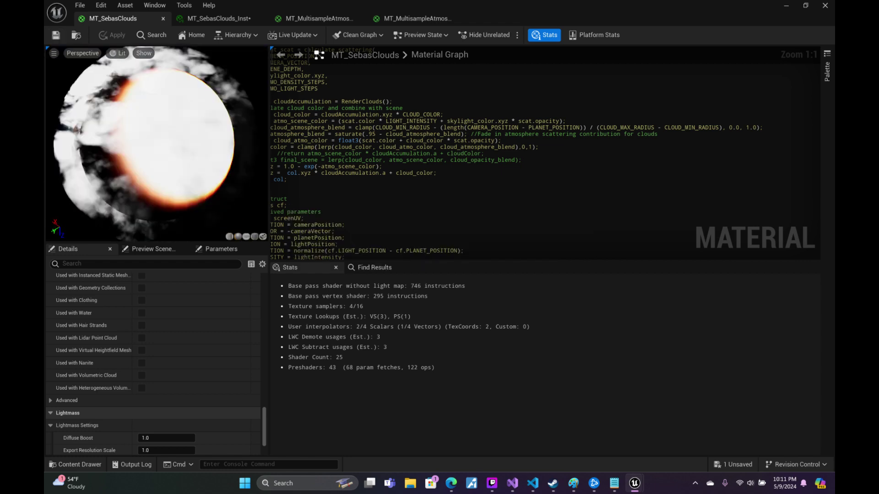
- Orbit the CloudTest camera away to view the whole planet's dark side and sunlit rim
left_click(784, 7)
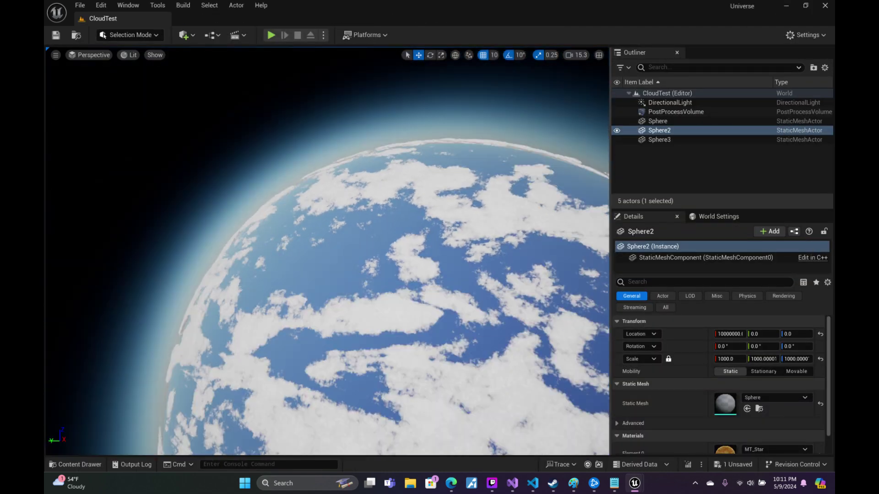
mouse_move(328, 252)
right_mouse_down()
mouse_move(328, 274)
mouse_move(327, 256)
mouse_move(293, 256)
mouse_move(302, 256)
right_mouse_up()
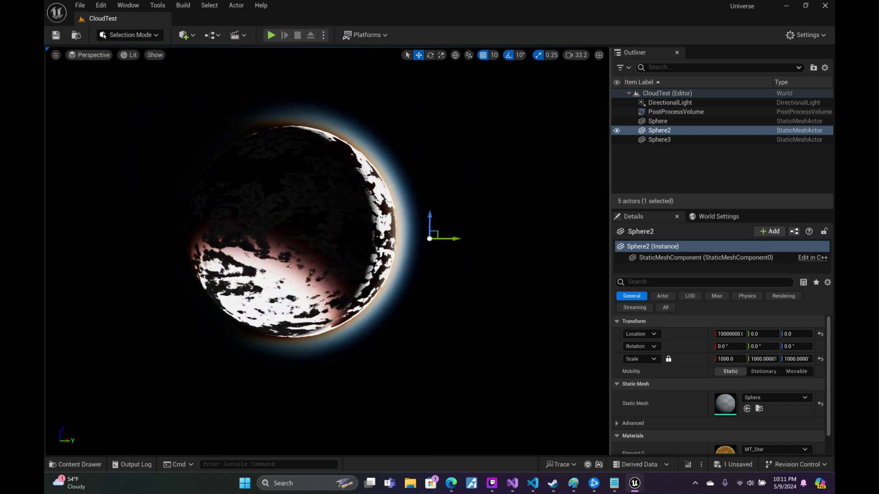
left_click(533, 483)
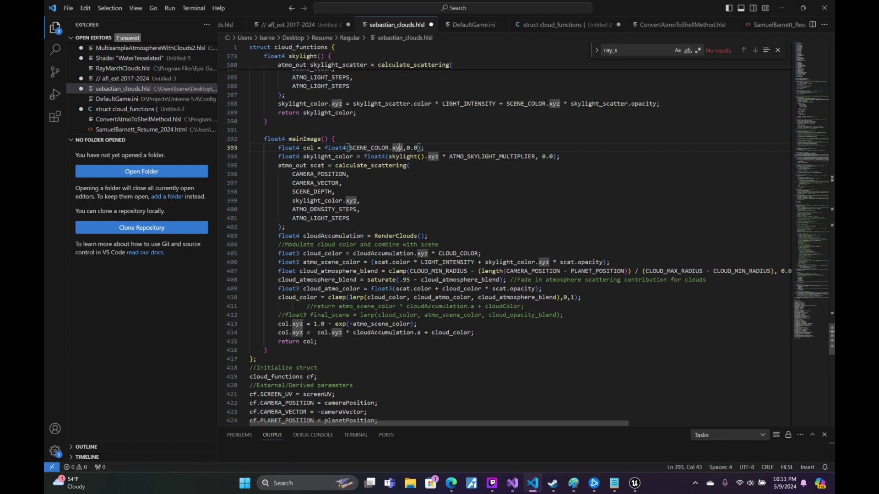
- Review skylight(), where PIXEL_NORMAL lerps toward LIGHT_DIRECTION by .5, then restore VS Code down
left_click(320, 183)
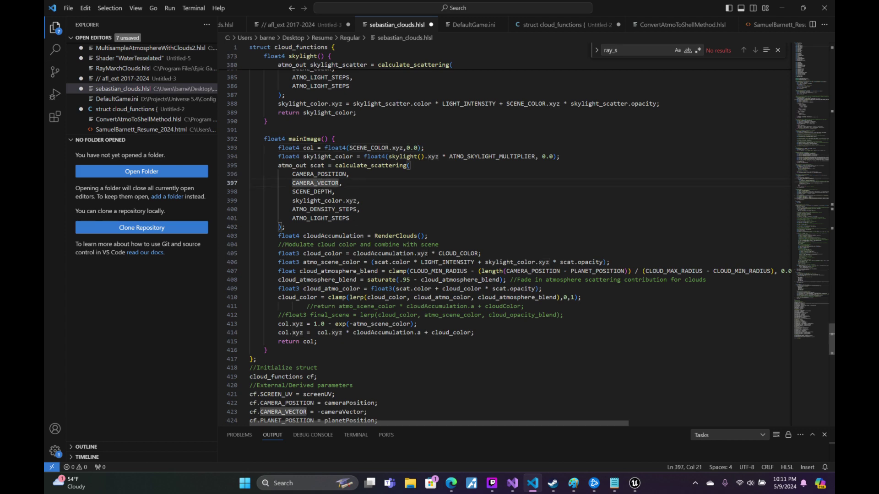
scroll(321, 183, "up", 4)
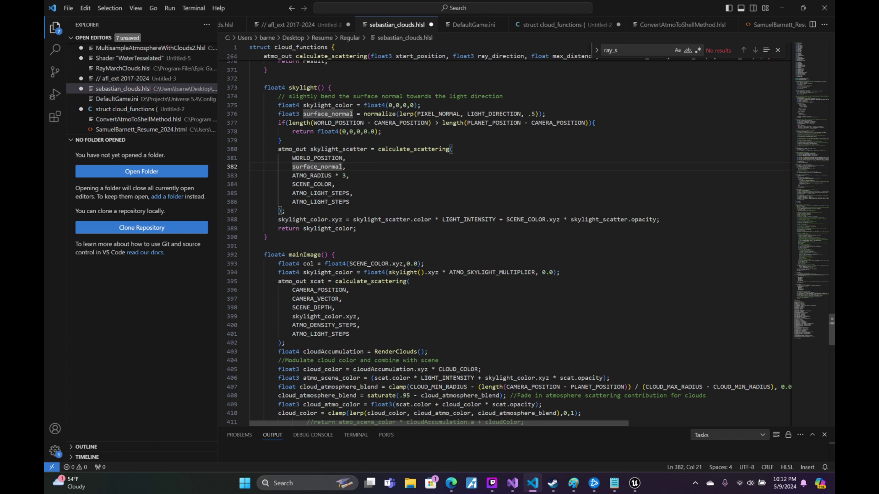
double_click(494, 114)
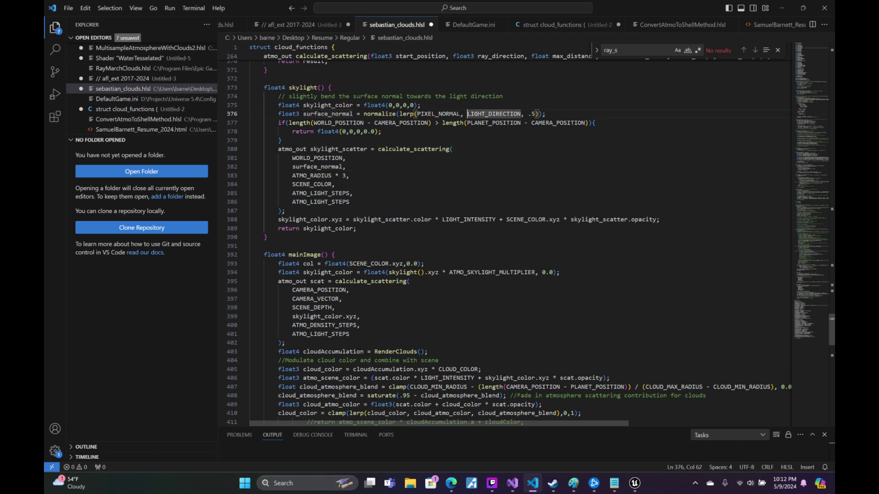
left_click(803, 8)
- Move the VS Code window aside and bring the MT_SebasClouds editor forward over the level
left_click_drag(658, 49, 640, 90)
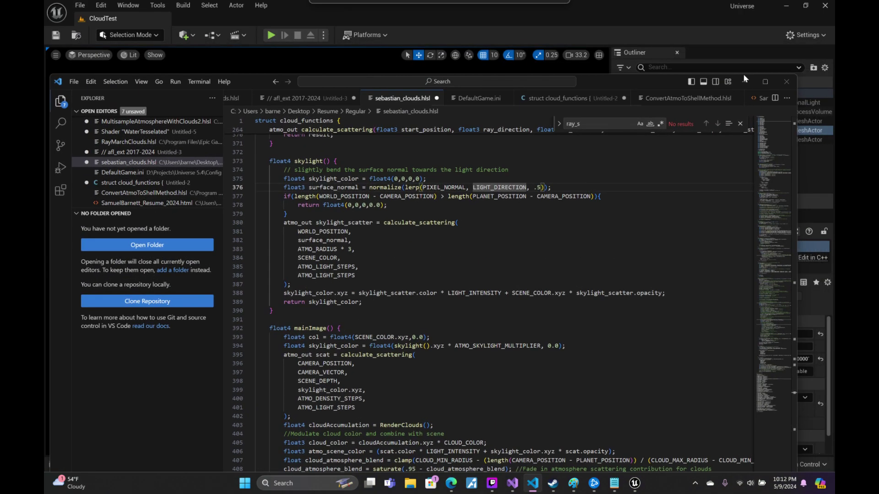
left_click(747, 83)
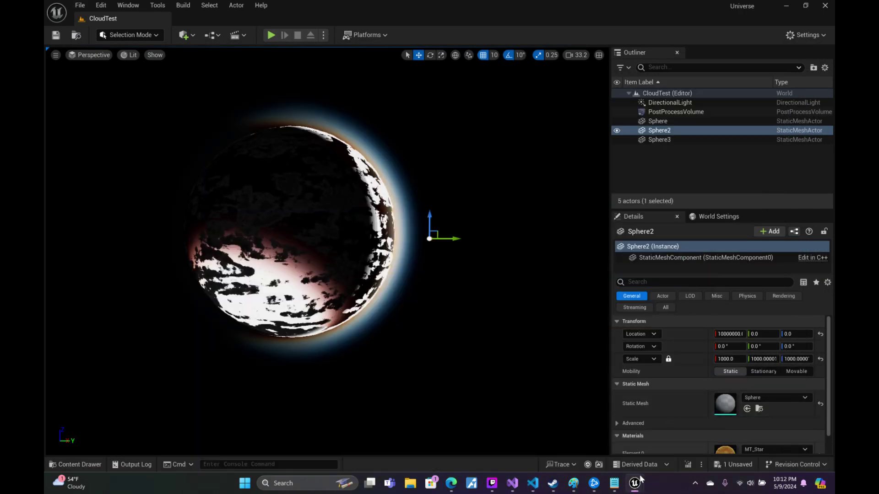
mouse_move(641, 483)
left_click(677, 426)
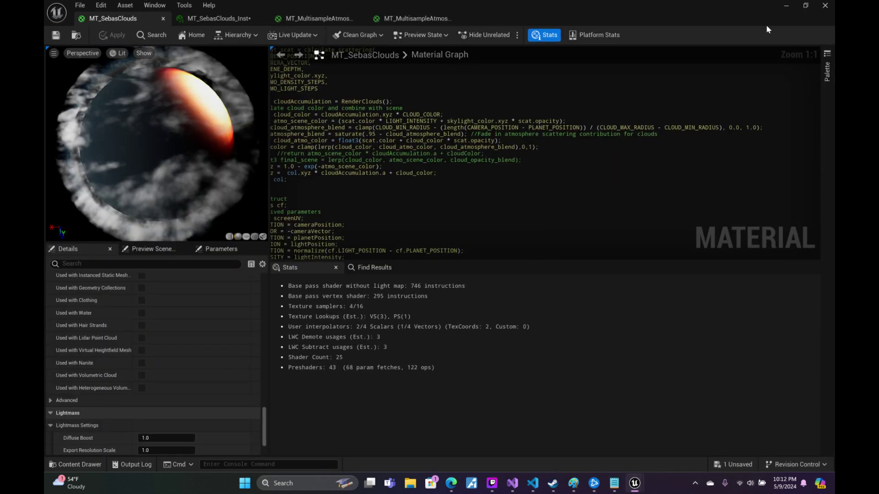
left_click(807, 6)
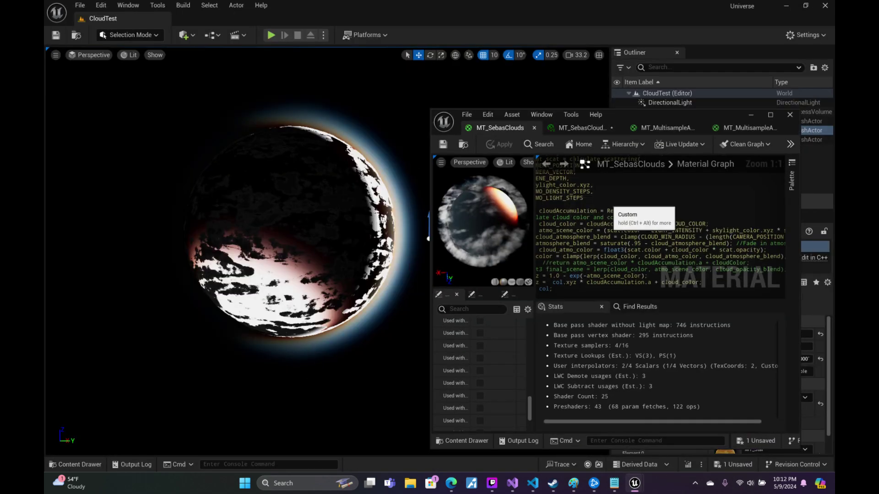
scroll(611, 208, "down", 2)
- Maximize the material editor, pan through the scattering, light-ray loop and skylight code, then restore it
right_click(633, 234)
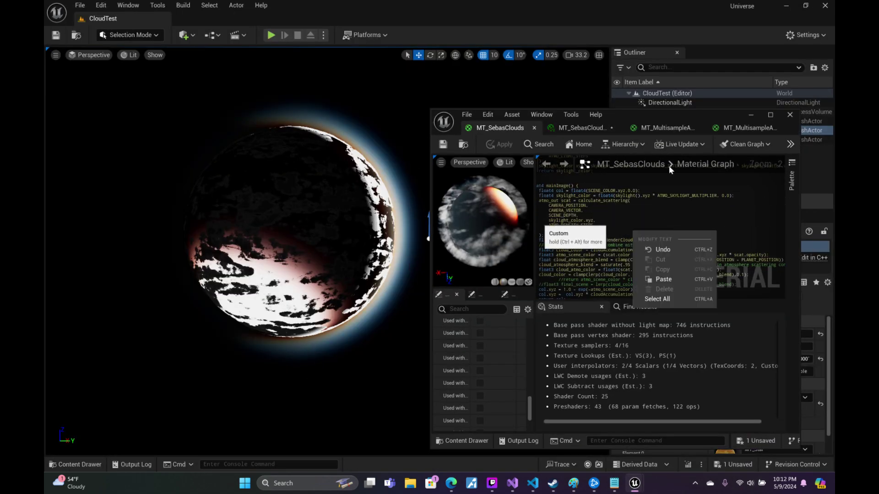
left_click(770, 115)
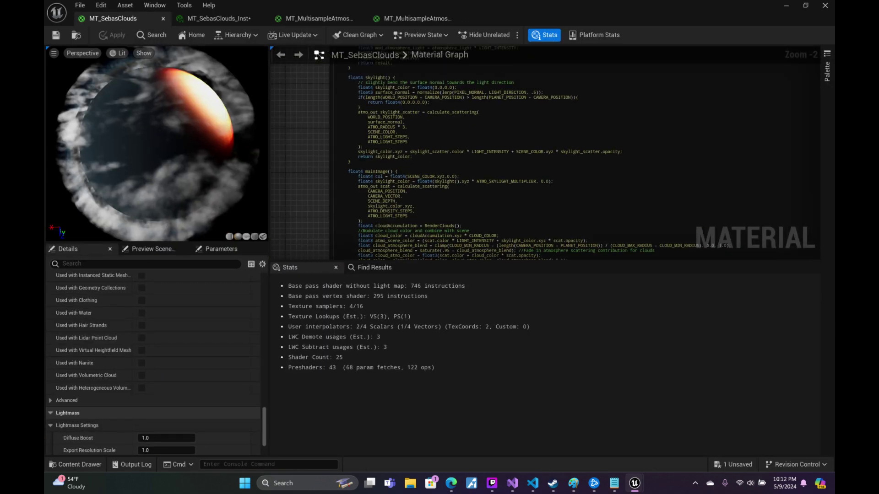
mouse_move(802, 143)
right_mouse_down()
mouse_move(404, 236)
mouse_move(399, 150)
right_mouse_up()
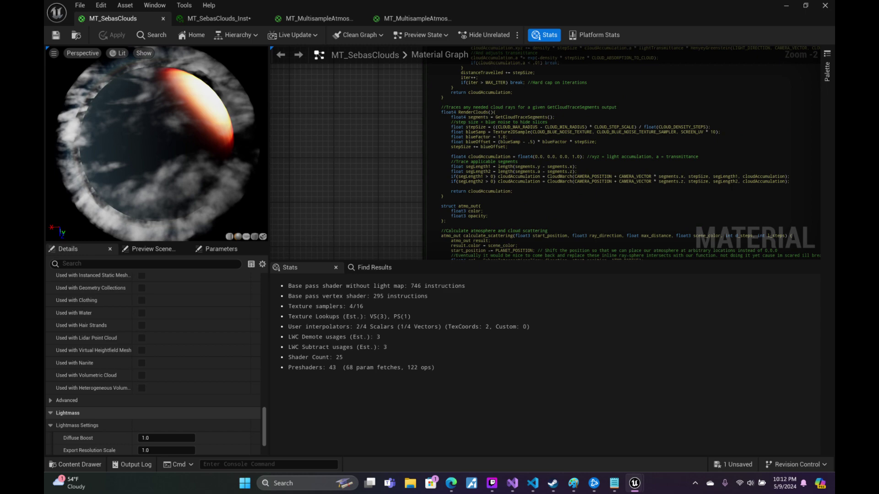
right_click_drag(390, 229, 392, 49)
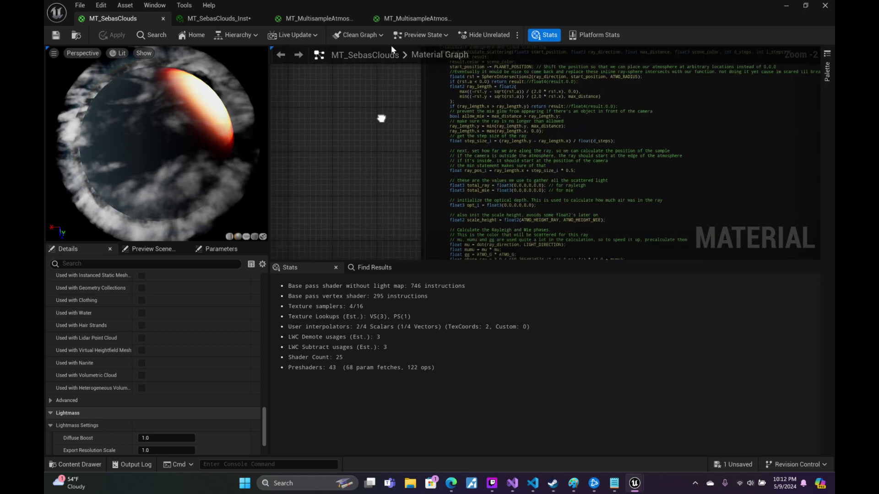
mouse_move(381, 118)
right_mouse_down()
mouse_move(399, 133)
mouse_move(378, 74)
right_mouse_up()
right_click_drag(380, 155, 376, 102)
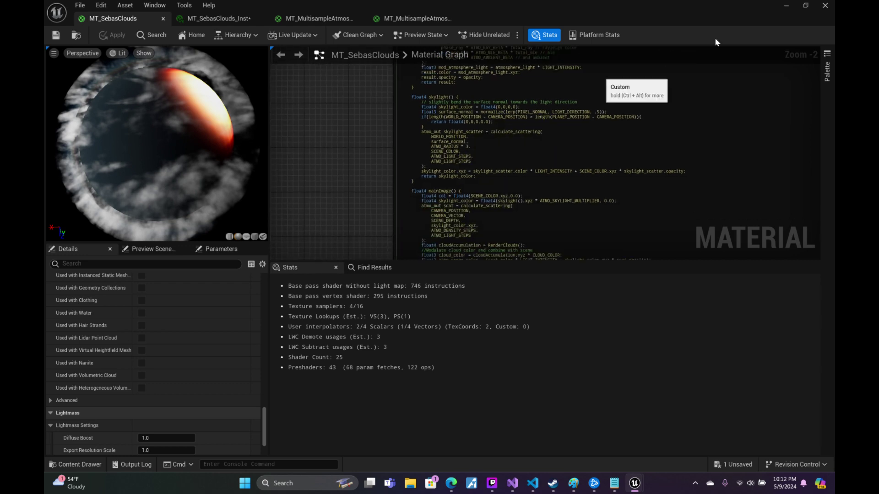
left_click(806, 6)
- Re-save MT_SebasClouds with the skylight() far-side early return and move the camera toward the planet
scroll(618, 205, "up", 2)
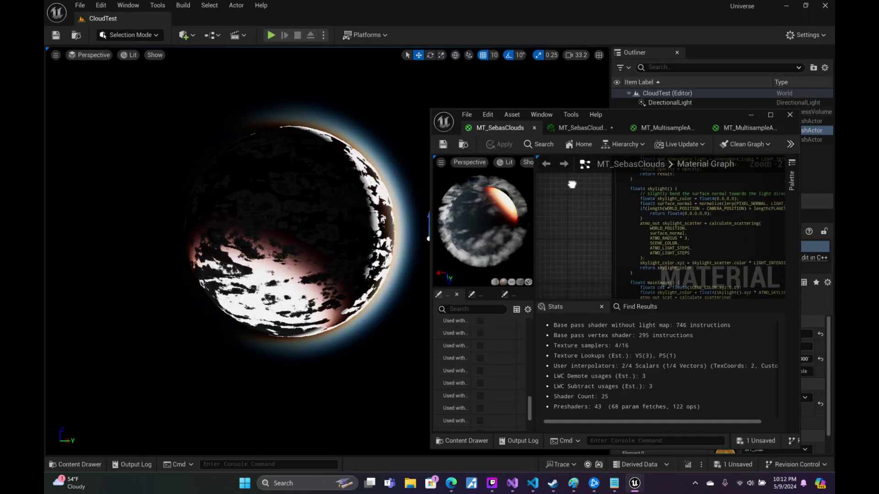
mouse_move(618, 204)
right_mouse_down()
mouse_move(571, 182)
mouse_move(582, 183)
right_mouse_up()
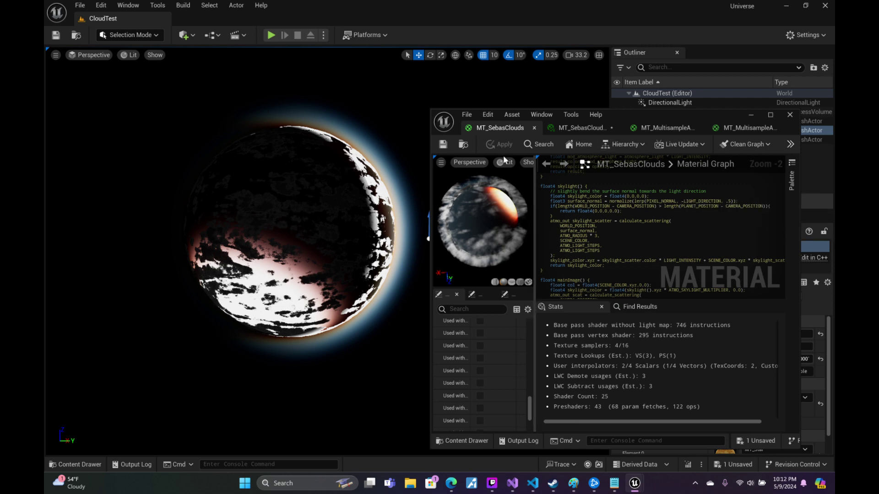
key("ctrl+s")
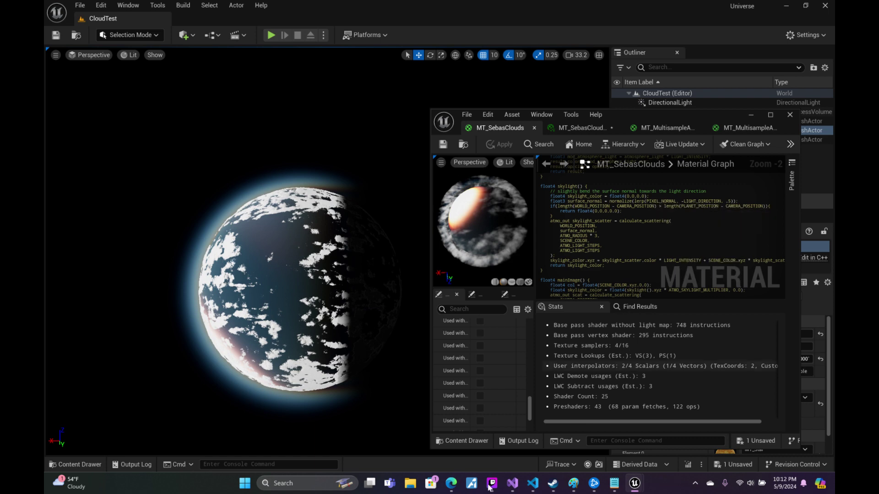
mouse_move(488, 487)
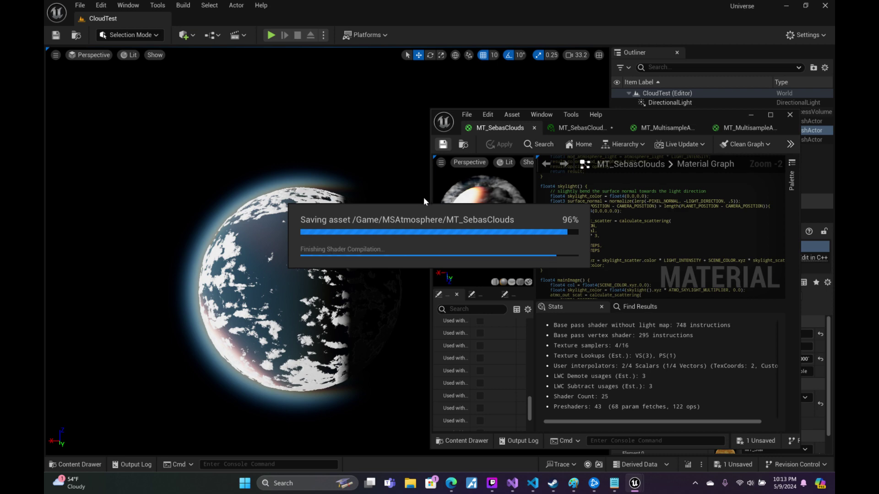
mouse_move(275, 275)
right_mouse_down()
mouse_move(320, 265)
mouse_move(320, 274)
right_mouse_up()
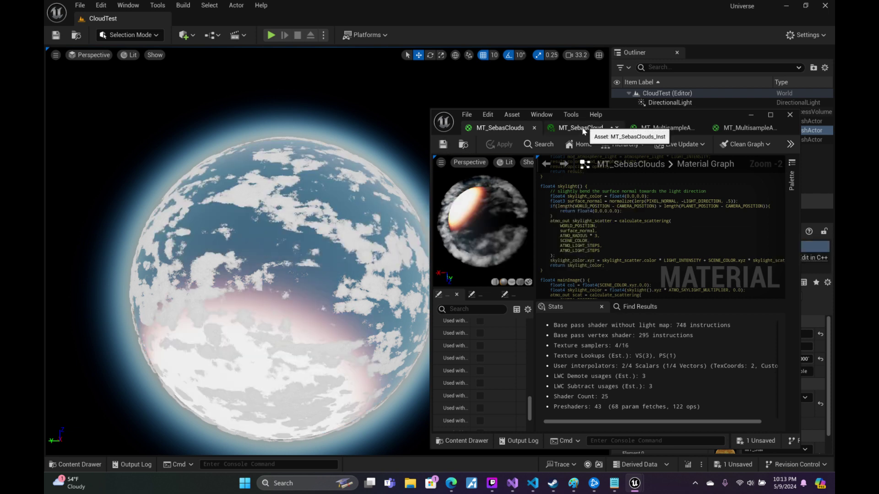
- Open MT_MultisampleAtmosphereHLSL4 full-screen and pan along the Custom node's camera, atmosphere, light and planet pins
left_click(748, 136)
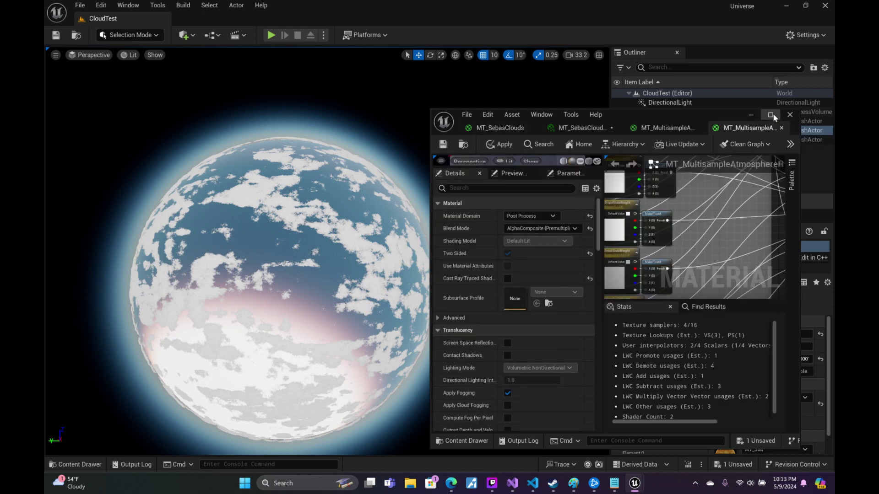
left_click(770, 115)
right_click_drag(637, 164, 450, 213)
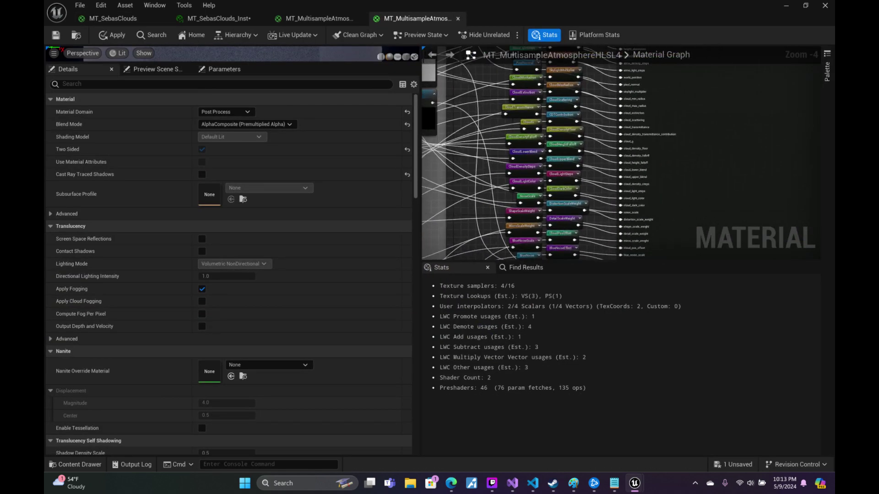
scroll(565, 184, "up", 3)
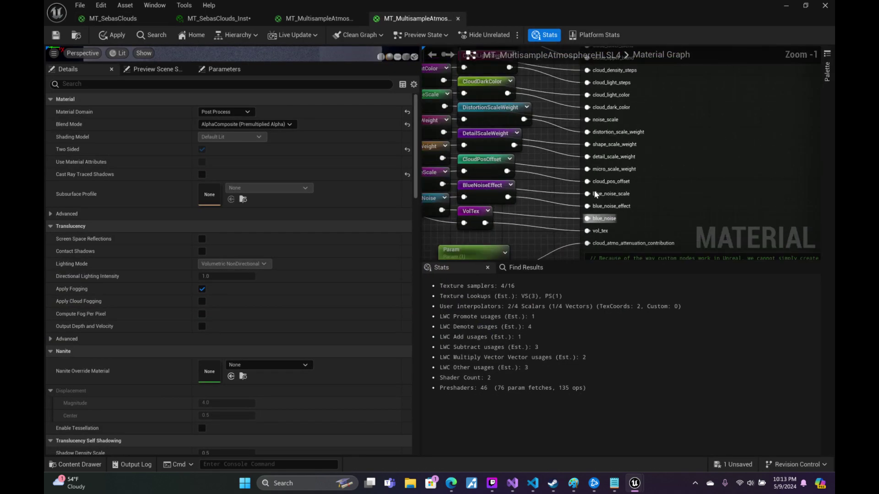
right_click_drag(554, 136, 570, 256)
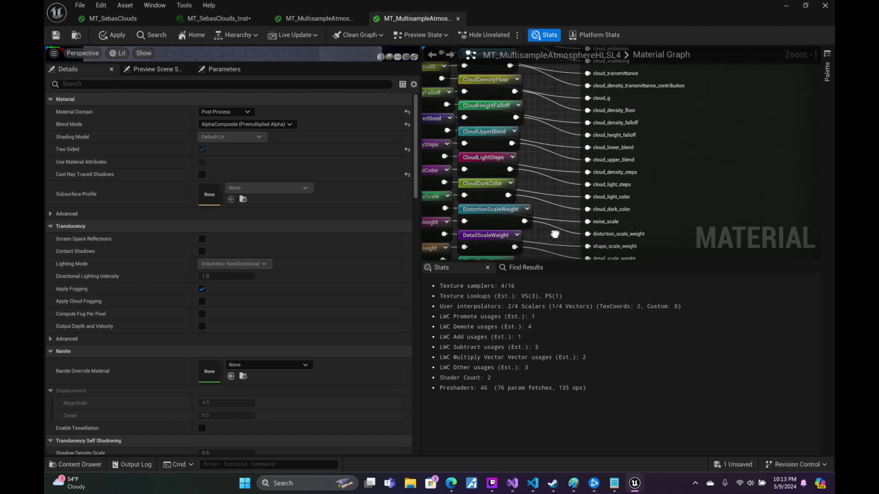
right_click_drag(571, 68, 593, 258)
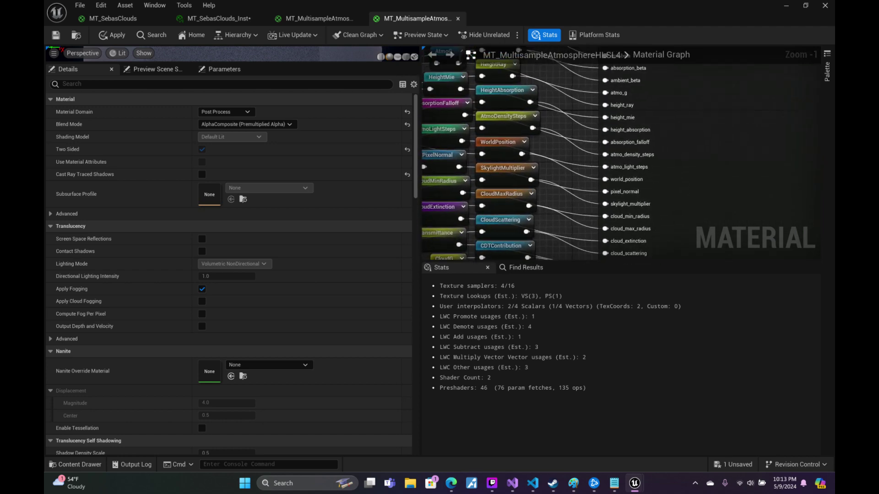
right_click_drag(608, 154, 609, 174)
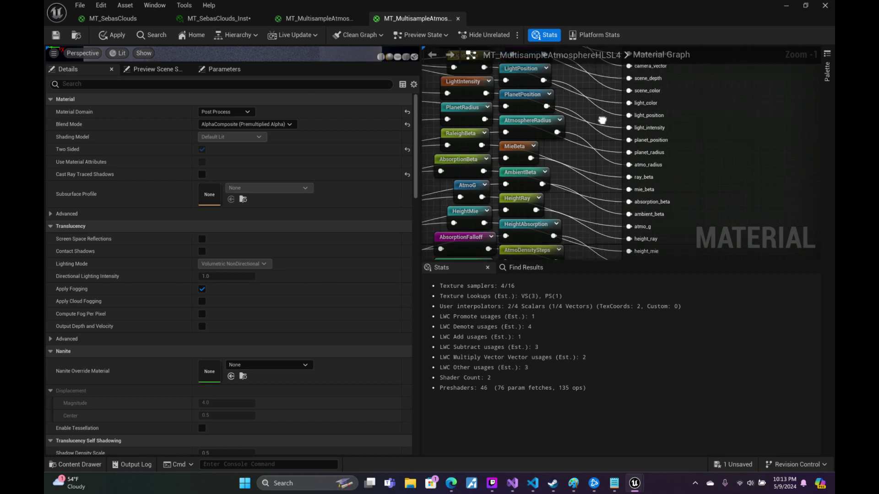
mouse_move(607, 107)
right_mouse_down()
mouse_move(596, 216)
mouse_move(547, 73)
right_mouse_up()
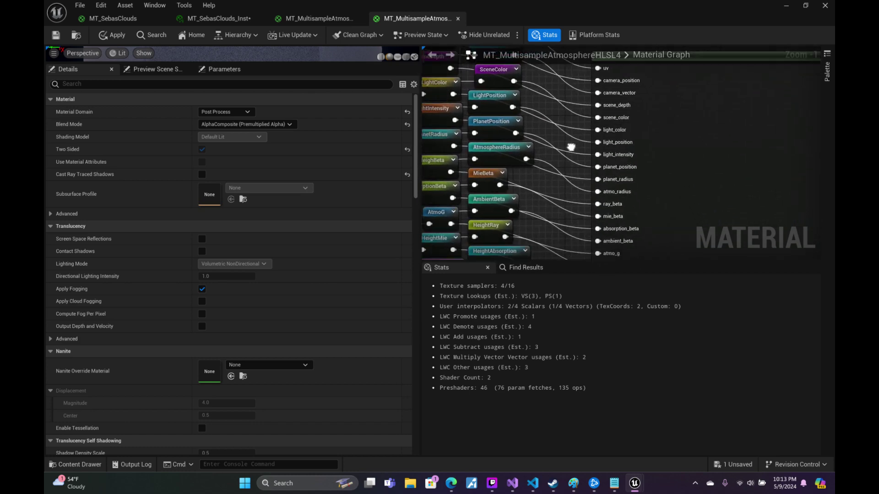
- Inspect the cloud input pins and parameter nodes, nudging the Normalize node below Absolute World Position
right_click_drag(550, 219, 567, 76)
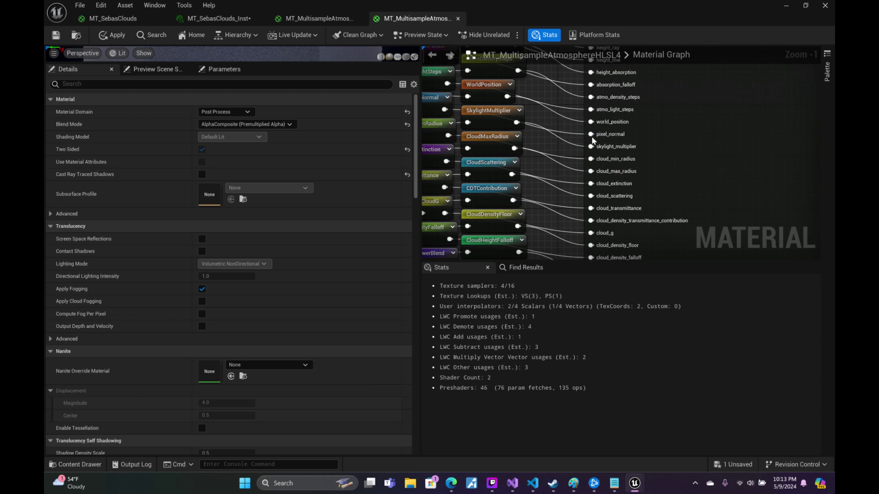
right_click_drag(567, 138, 580, 118)
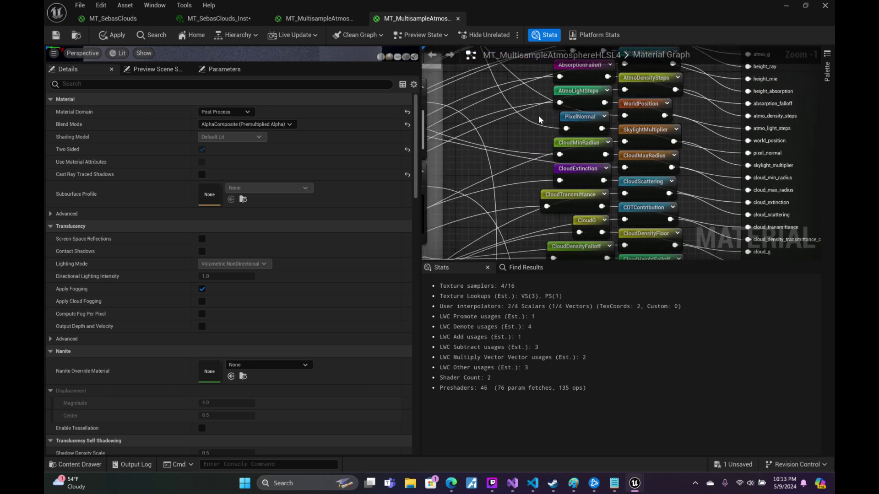
right_click_drag(539, 120, 573, 141)
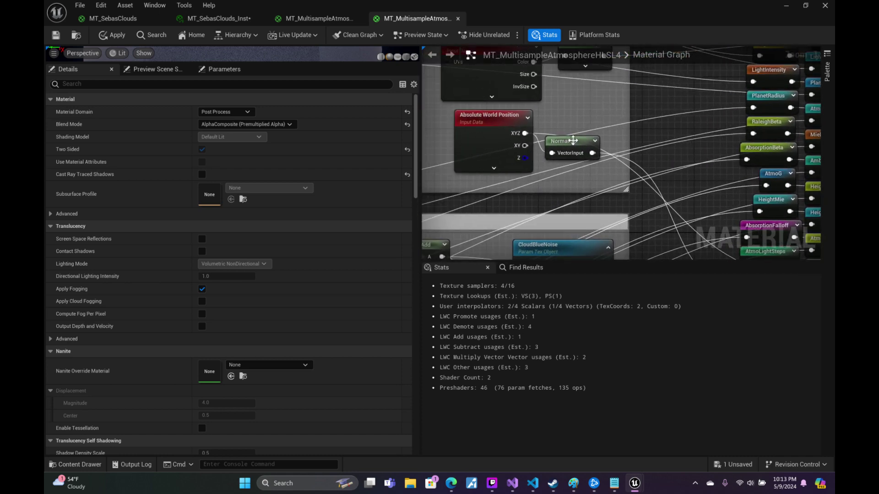
left_click_drag(573, 141, 573, 167)
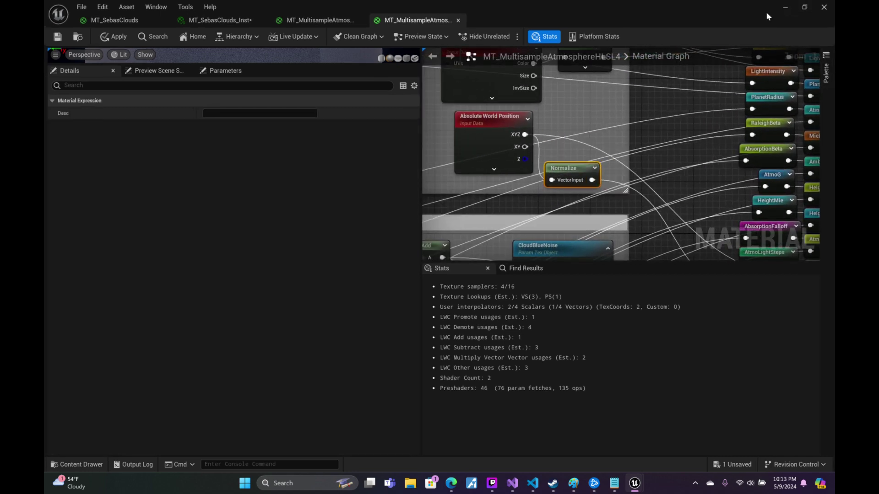
left_click(785, 7)
mouse_move(634, 483)
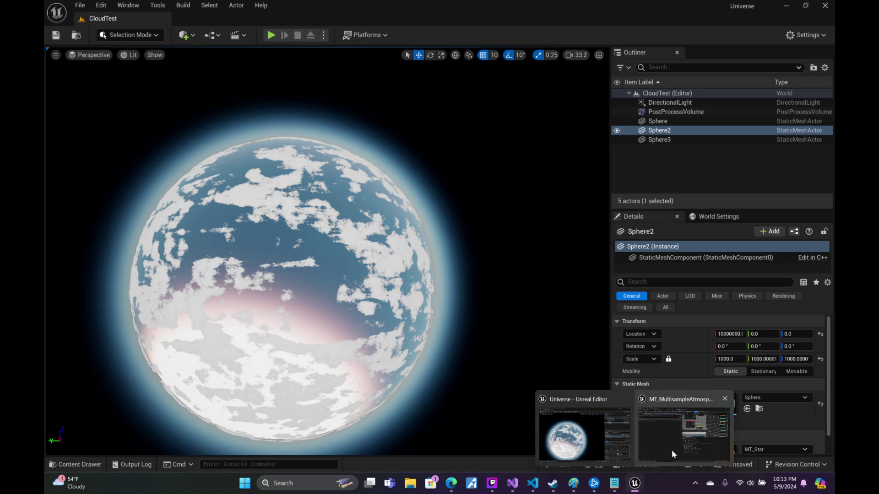
left_click(672, 454)
scroll(530, 167, "down", 3)
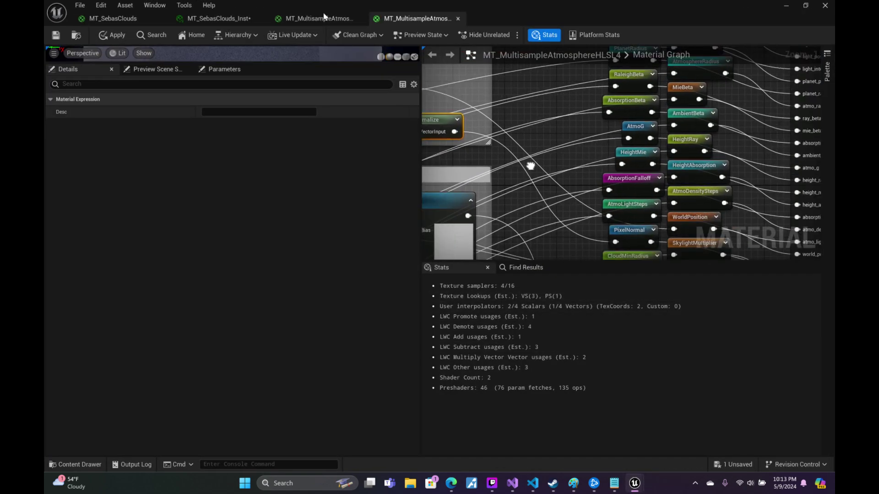
- Switch to MT_SebasClouds and zoom in on the PixelNormalWS, Camera Position and Custom nodes
left_click(129, 18)
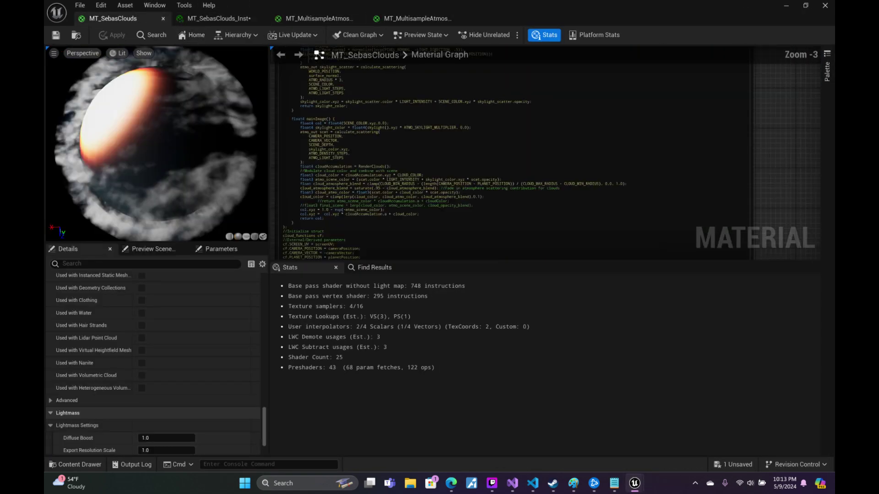
scroll(551, 259, "down", 4)
right_click_drag(508, 215, 551, 259)
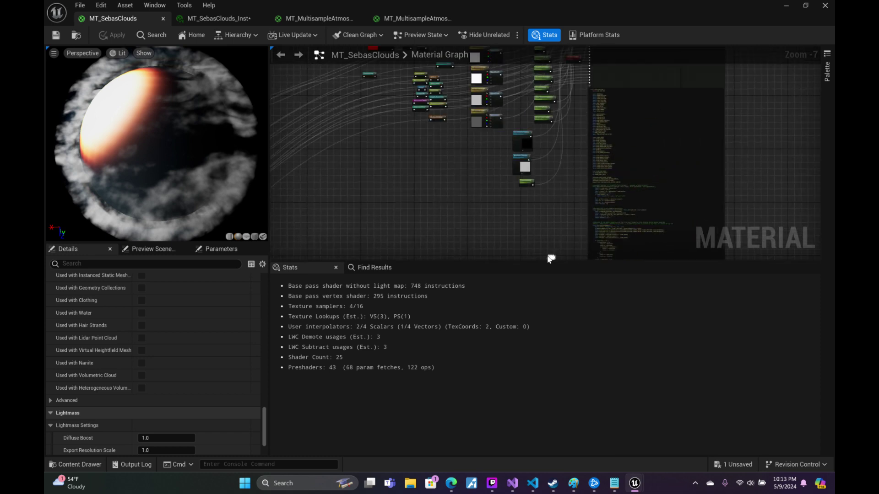
scroll(583, 97, "up", 2)
mouse_move(583, 97)
right_mouse_down()
mouse_move(585, 120)
mouse_move(547, 226)
right_mouse_up()
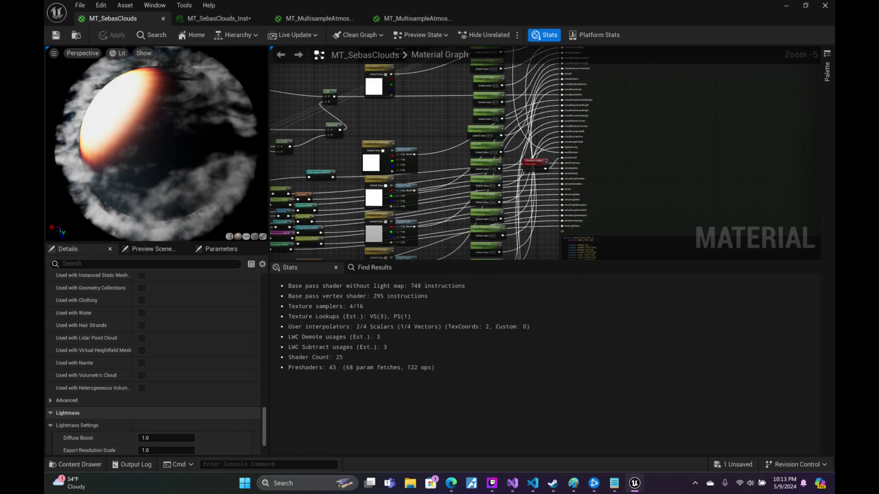
mouse_move(331, 206)
right_mouse_down()
mouse_move(518, 182)
mouse_move(539, 121)
mouse_move(470, 165)
mouse_move(211, 195)
mouse_move(640, 229)
right_mouse_up()
scroll(517, 183, "up", 2)
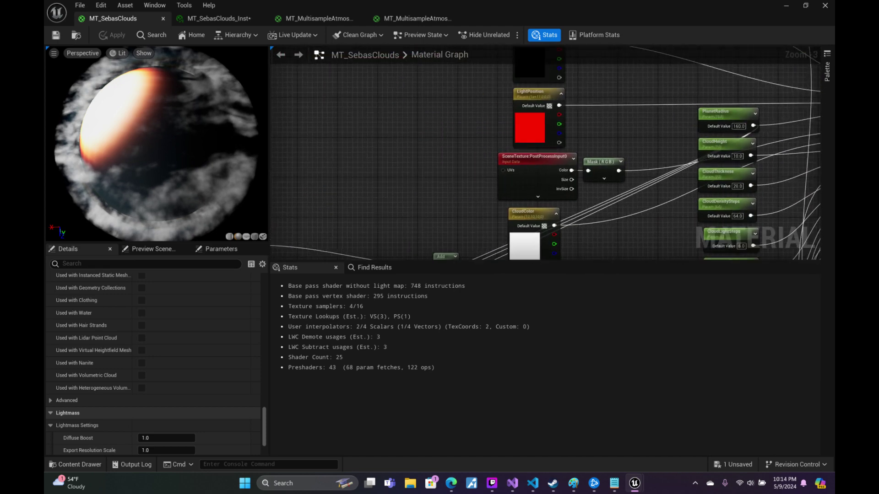
right_click_drag(780, 76, 590, 94)
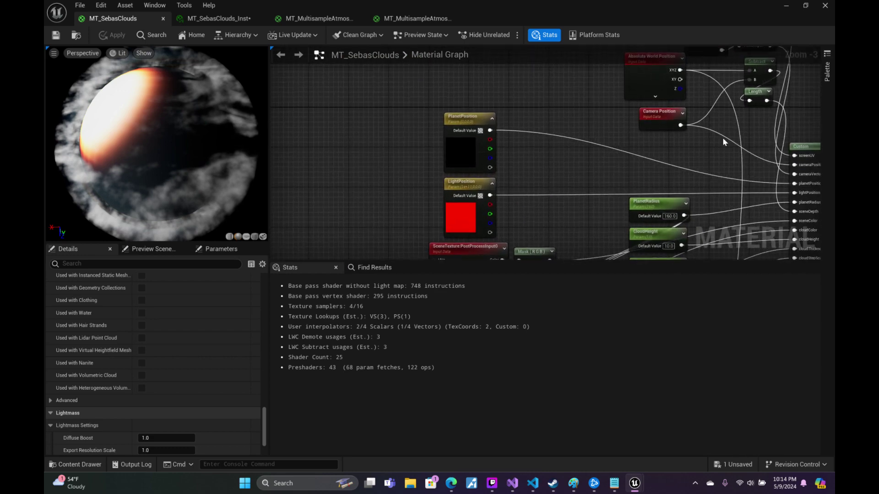
left_click_drag(586, 90, 633, 193)
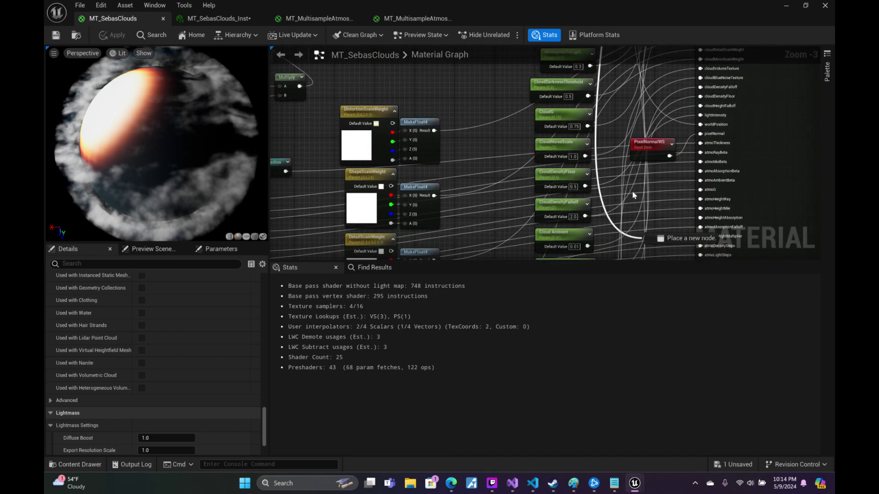
- Insert a Normalize node between PixelNormalWS and pixelNormal and save, compiling at 739 instructions
type("no")
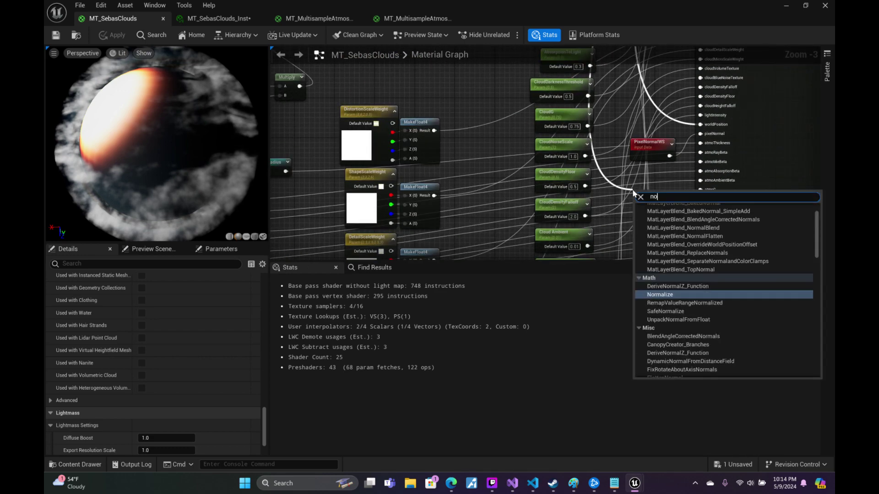
type("rmalize")
key("Return")
left_click_drag(669, 203, 701, 133)
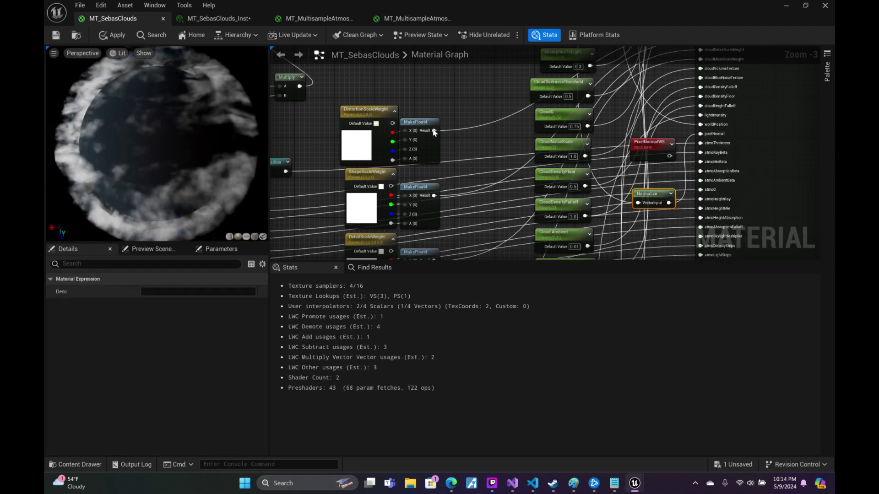
mouse_move(198, 135)
left_mouse_down()
mouse_move(219, 137)
mouse_move(220, 174)
left_mouse_up()
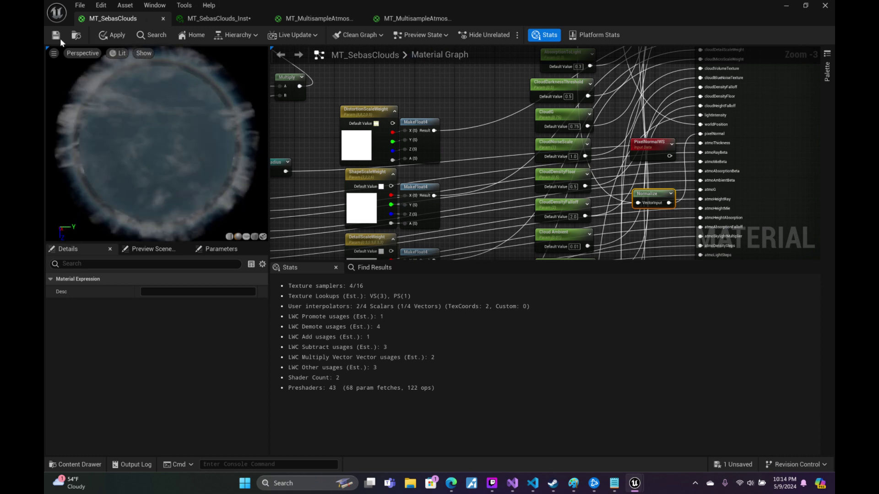
left_click(61, 40)
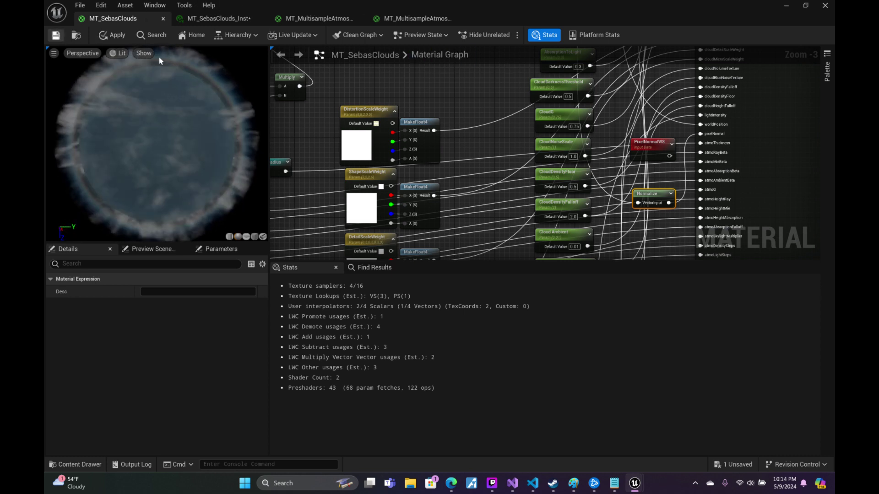
left_click(655, 146)
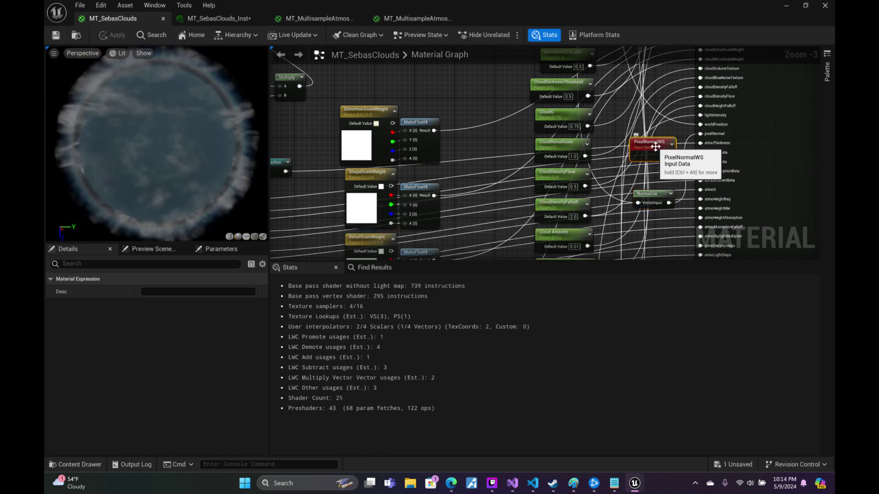
left_click(785, 7)
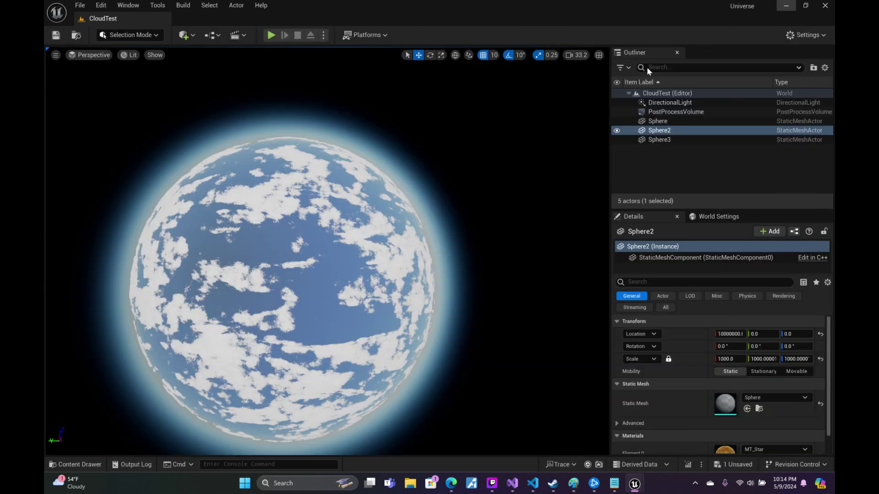
right_click_drag(320, 252, 321, 251)
right_click_drag(481, 134, 481, 134)
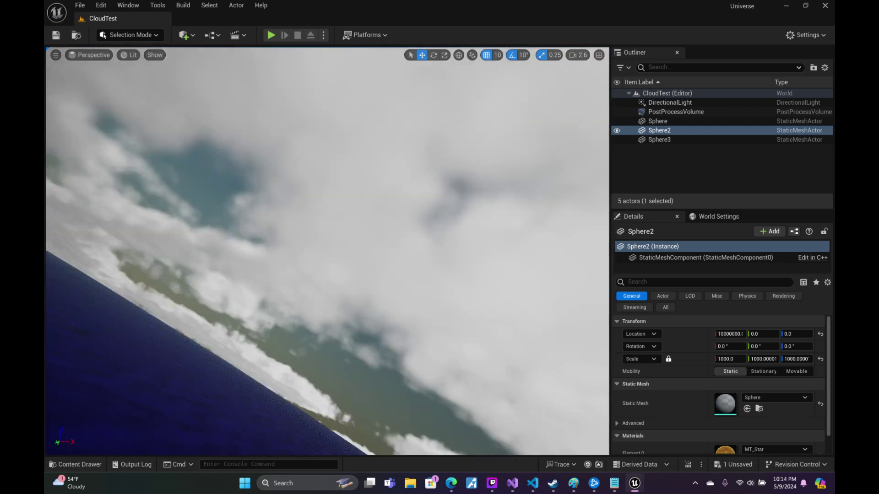
right_click_drag(327, 252, 328, 252)
scroll(327, 252, "up", 4)
scroll(327, 252, "up", 3)
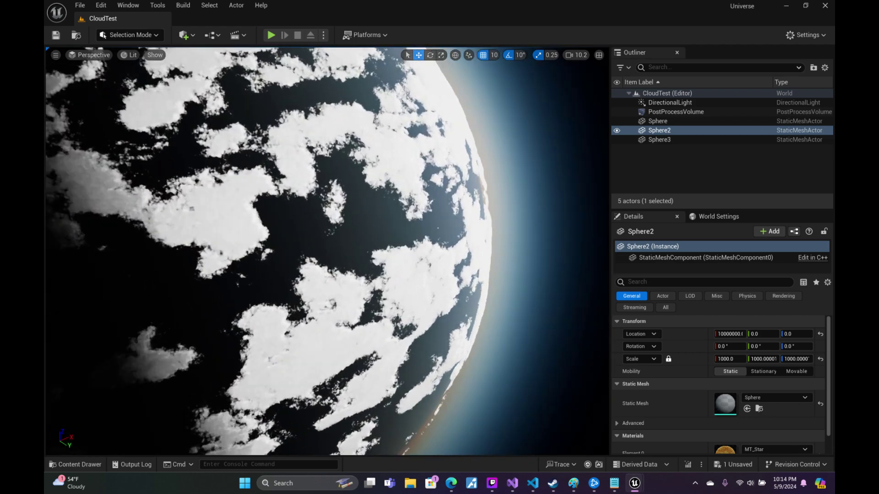
scroll(327, 252, "down", 3)
right_click_drag(483, 132, 483, 132)
scroll(483, 132, "down", 2)
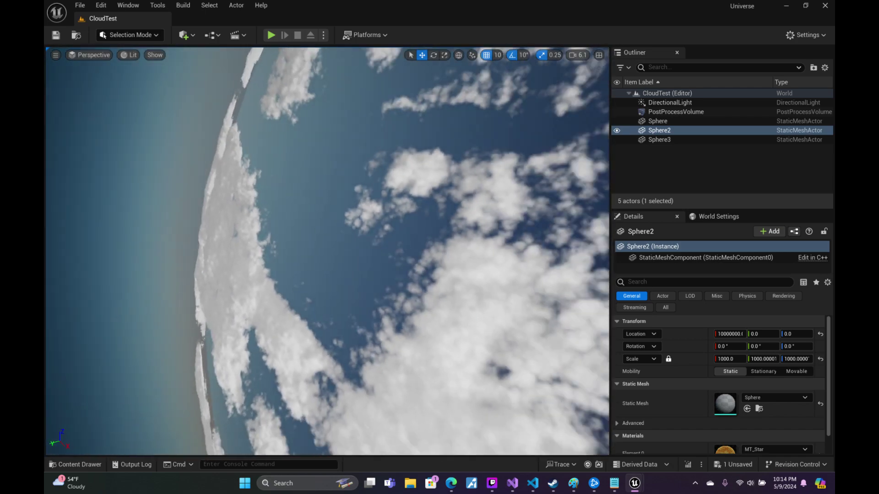
right_click_drag(327, 251, 328, 251)
scroll(327, 252, "up", 3)
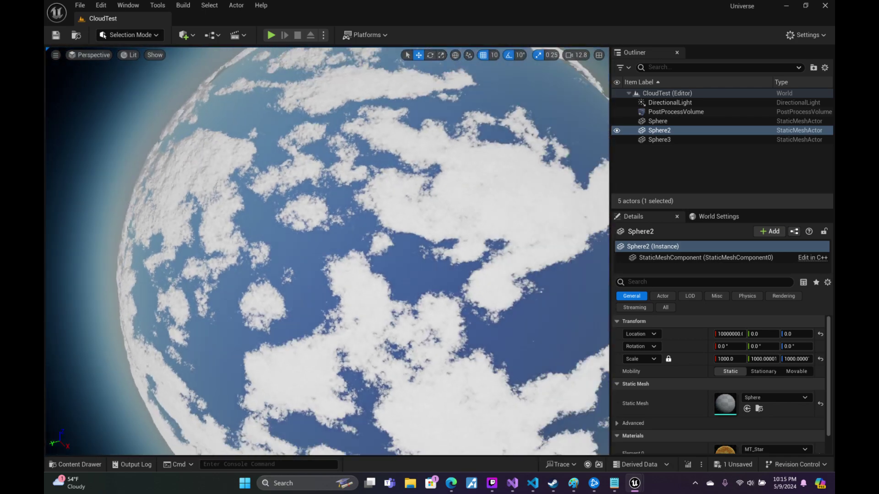
right_click_drag(508, 123, 508, 124)
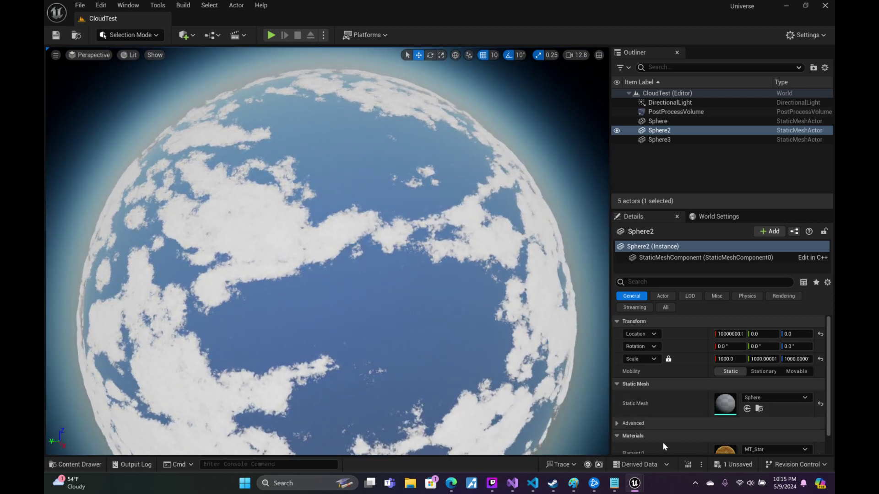
- Bring back the MT_SebasClouds editor, then open the ChatGPT chat with the HLSL cloud code in Edge
mouse_move(635, 482)
left_click(681, 429)
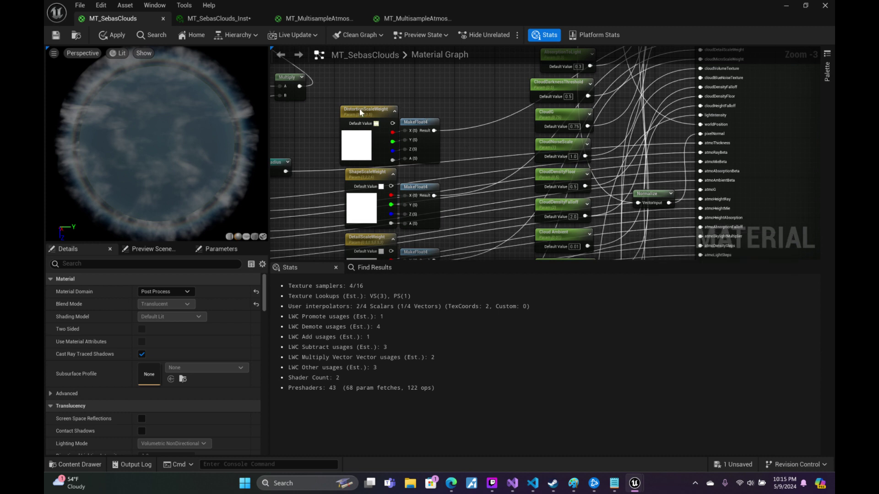
mouse_move(499, 487)
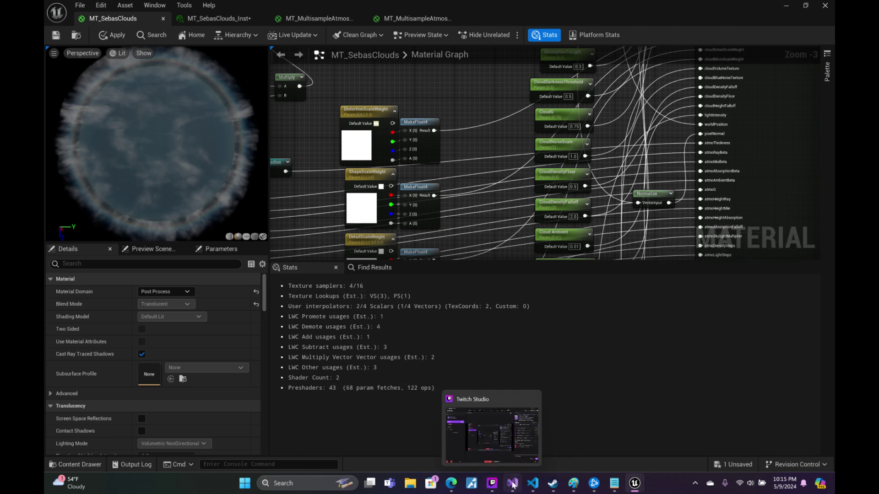
mouse_move(449, 486)
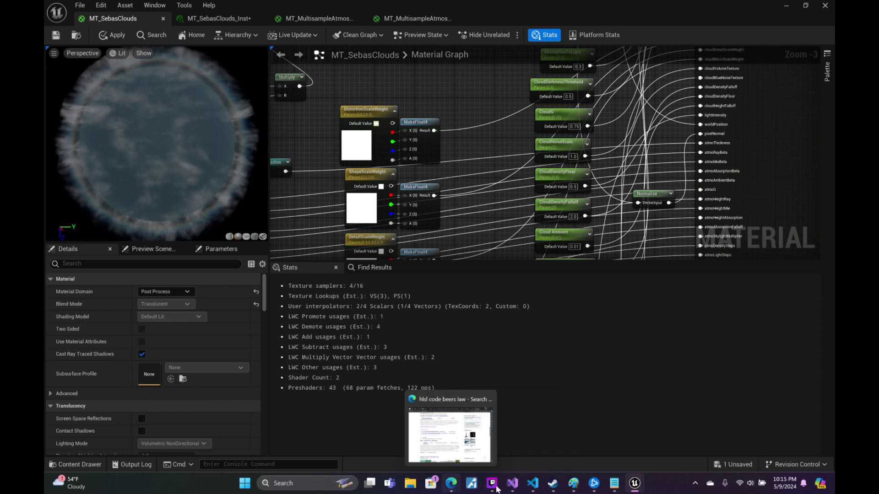
left_click(424, 442)
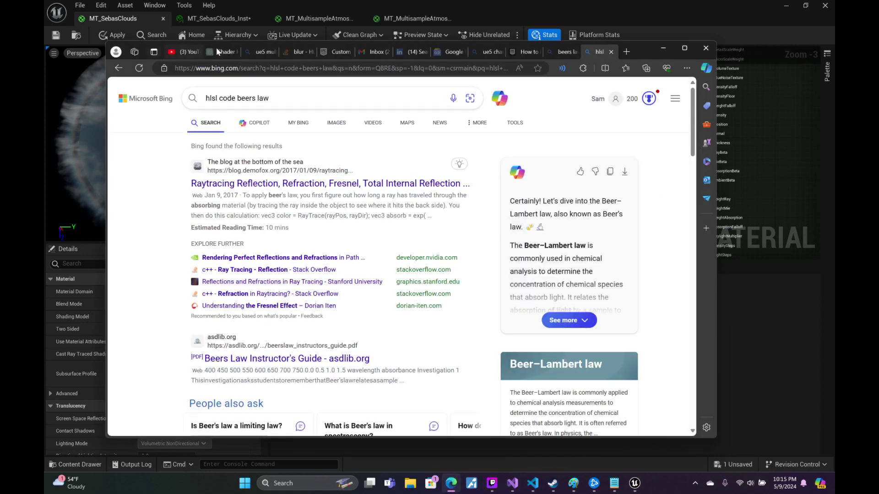
left_click(219, 52)
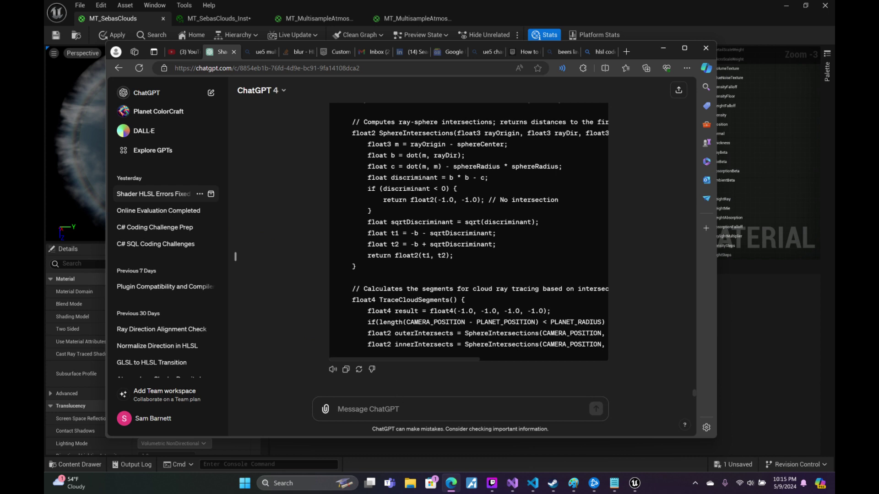
- Type a ChatGPT request for a function ramping 0 to 1 as the camera passes the min cloud radius
left_click(396, 410)
type("ok")
type(" need a function that will")
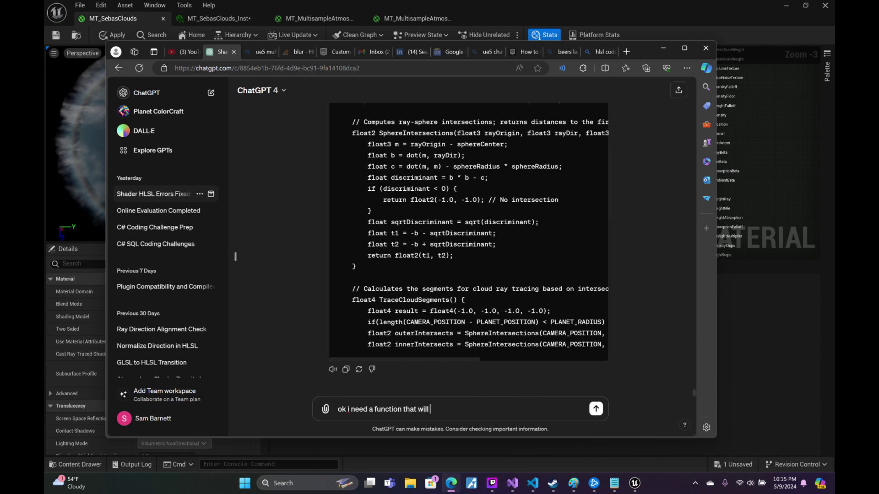
type(" ramp")
type(" camera moves i")
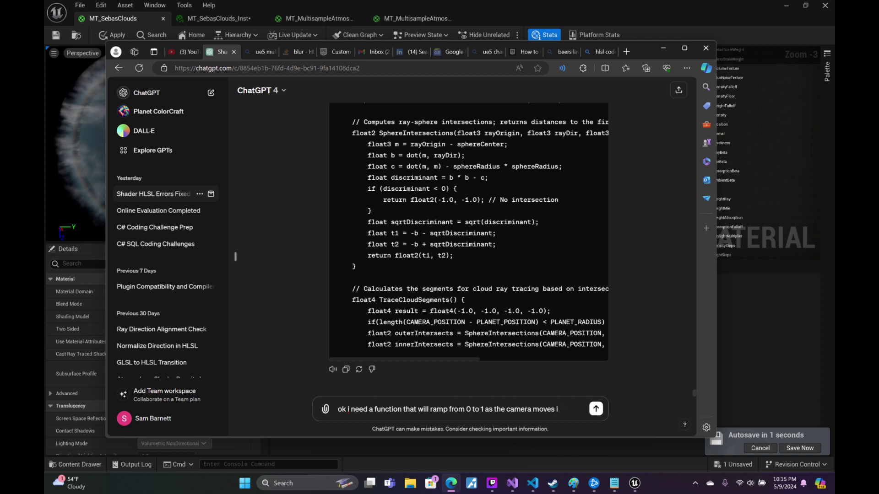
key("BackSpace")
type("past")
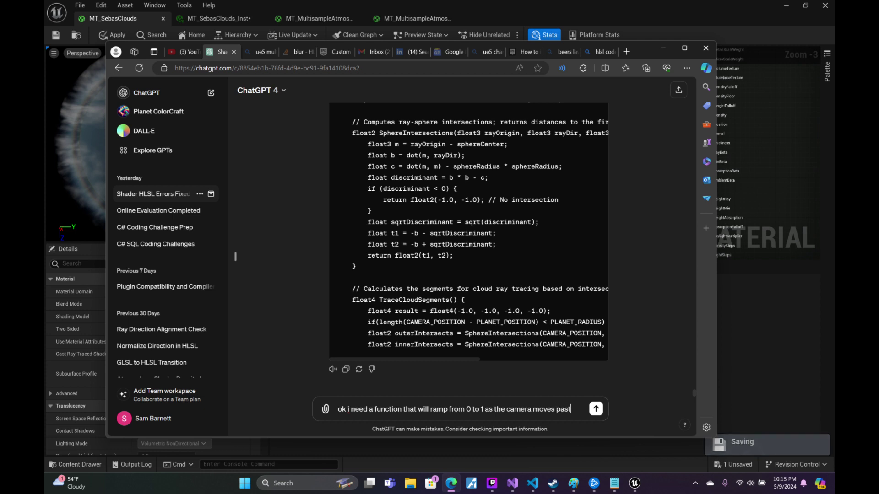
type(" the min cloud radius. ideall")
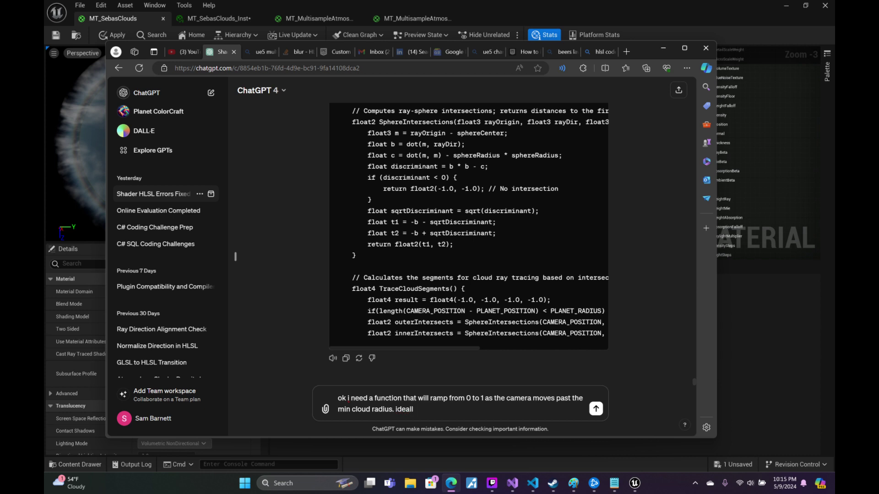
type("wo")
type(" above the min cloud radius")
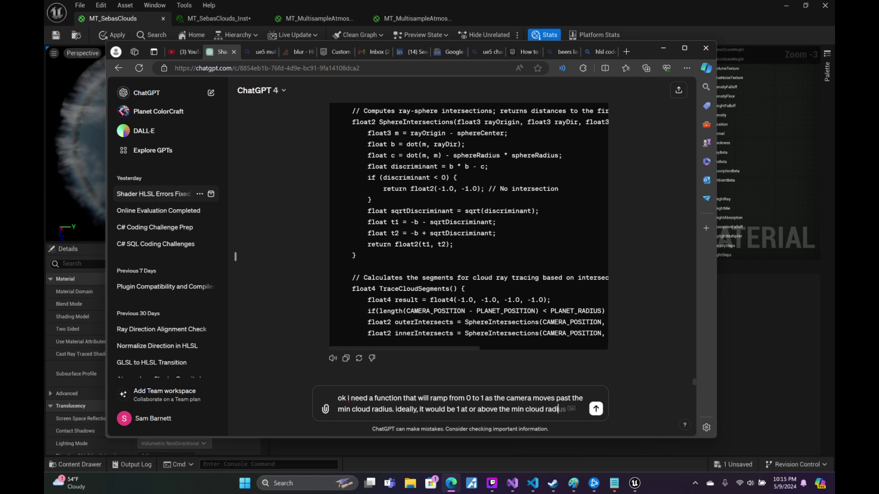
type(" ramp")
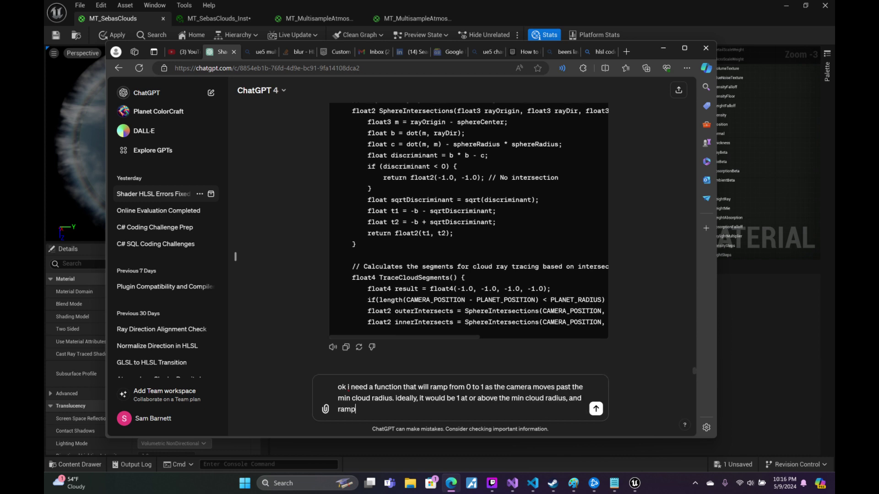
type("own")
key("BackSpace")
key("BackSpace")
type("dow")
- Send ChatGPT the request for a ramp returning 1 at 15000 and fading to 0 at 10000
type("n to 0 once")
type(" it")
type(" has reached some a")
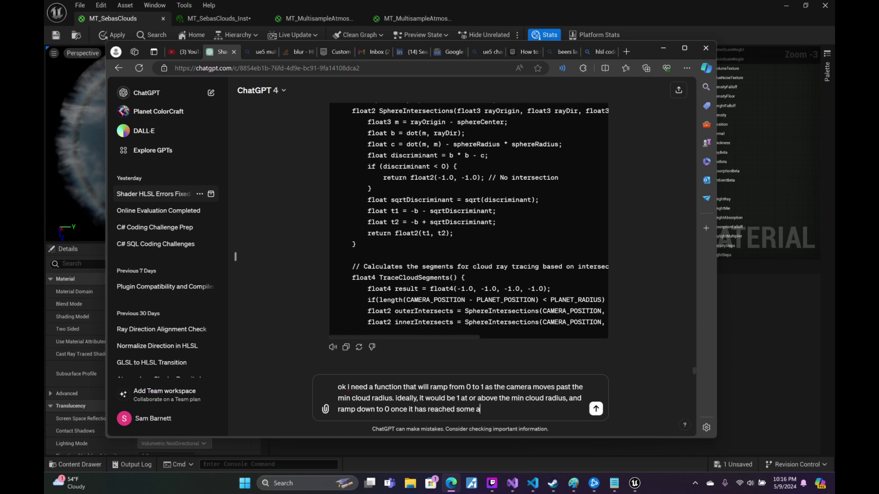
type("rb")
type("bitr")
type("ar")
type("y height abov")
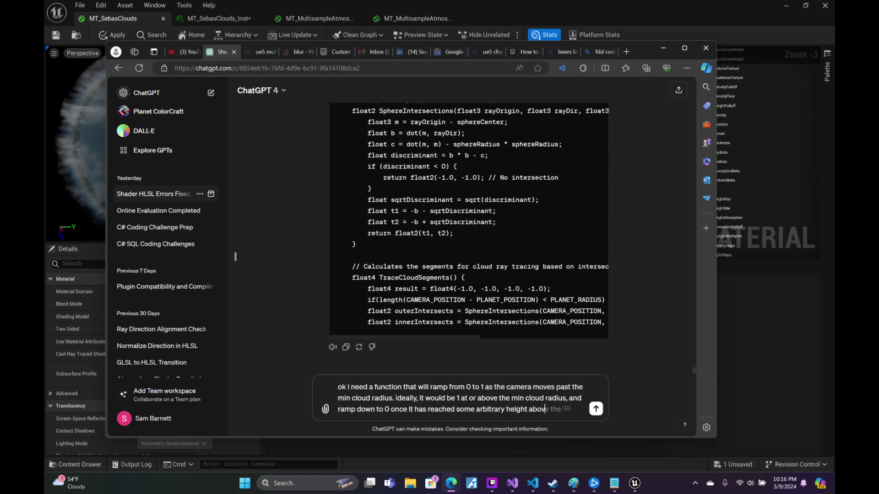
type("e the planet")
type(" radi")
type("us")
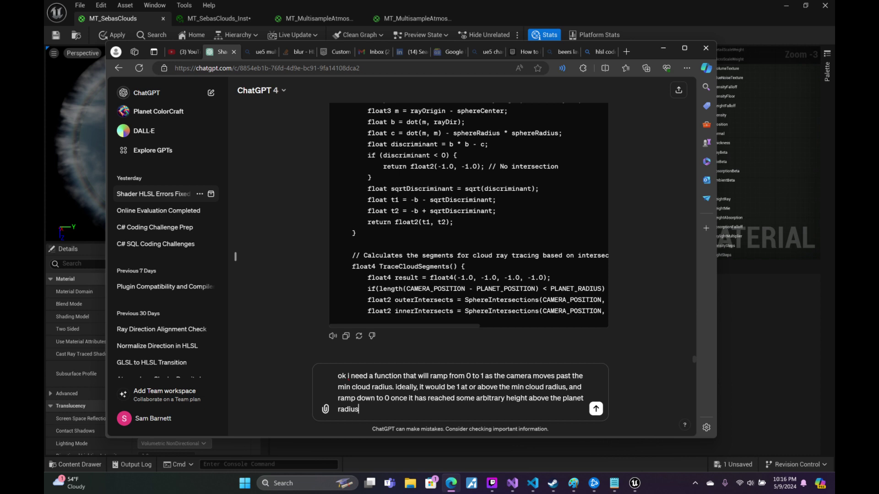
type(". ")
type("so say the min c")
type("loud radius i")
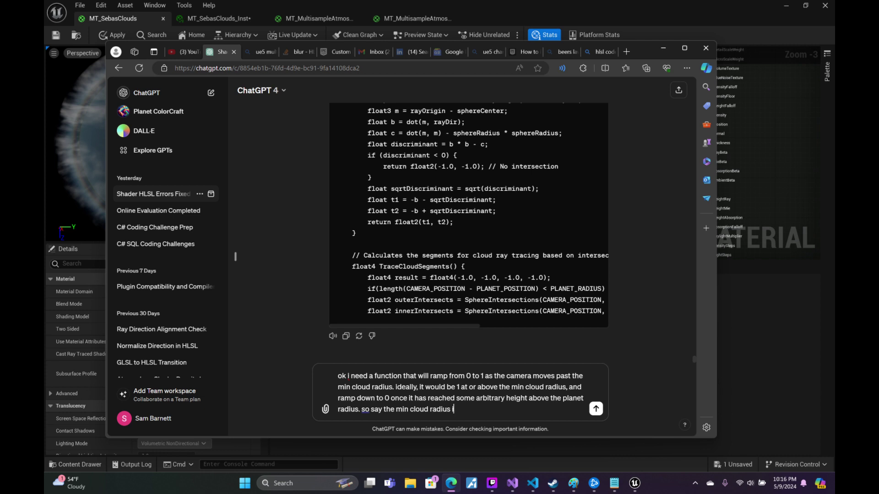
type("s 155")
key("BackSpace")
type("000 an")
type("d we set the ")
type("ramp ")
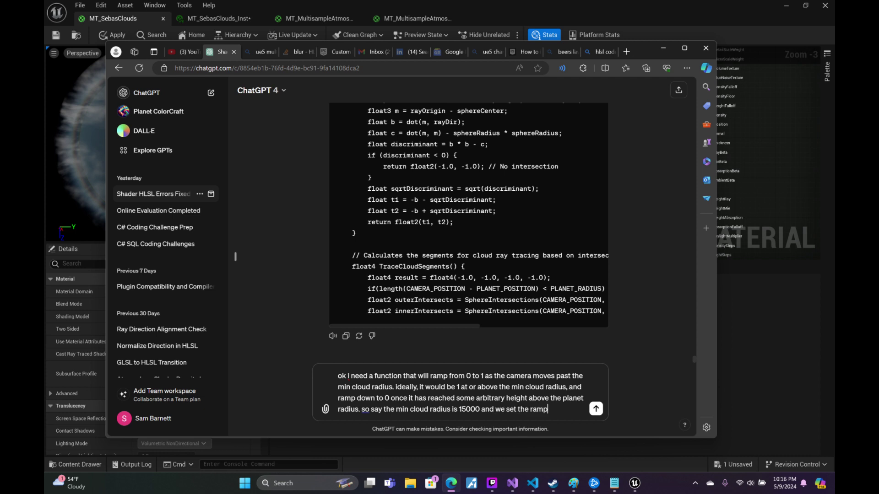
type("end to be 100")
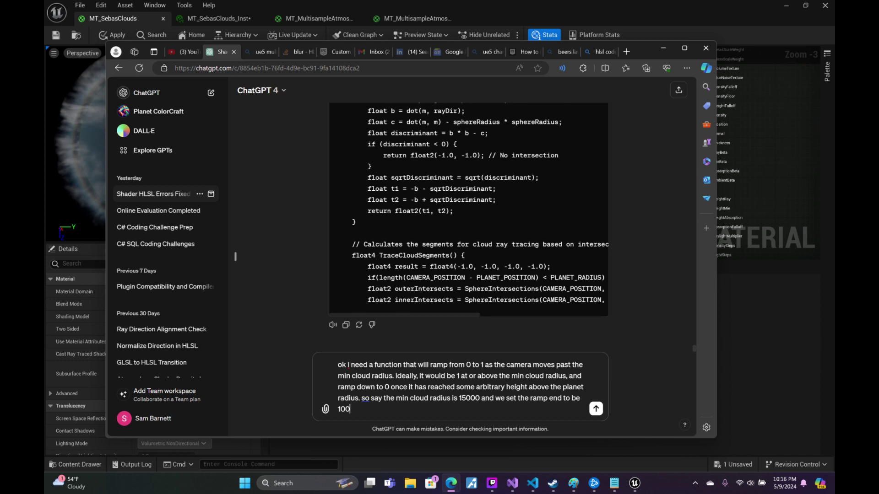
type("00")
type(".")
type(" when")
type(" the camera ")
type("is a")
type("at ")
type("or")
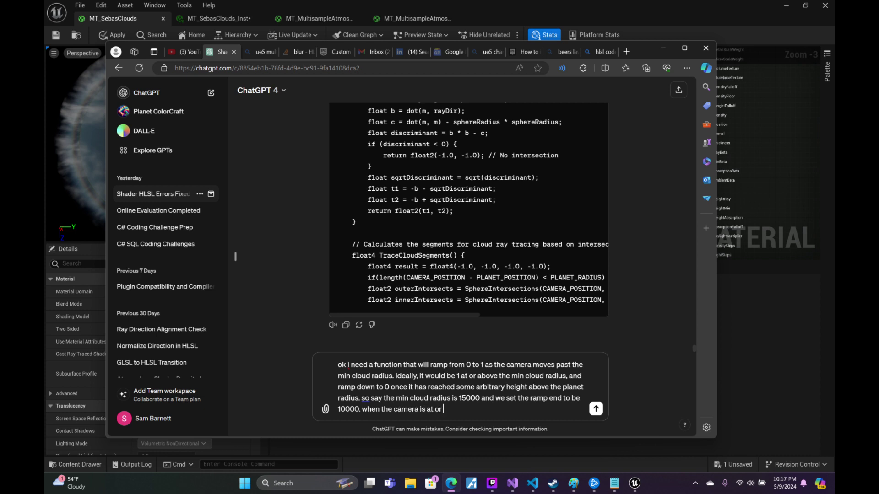
type(" above")
type(" 15000 ")
type("it would")
type(" return 1, and")
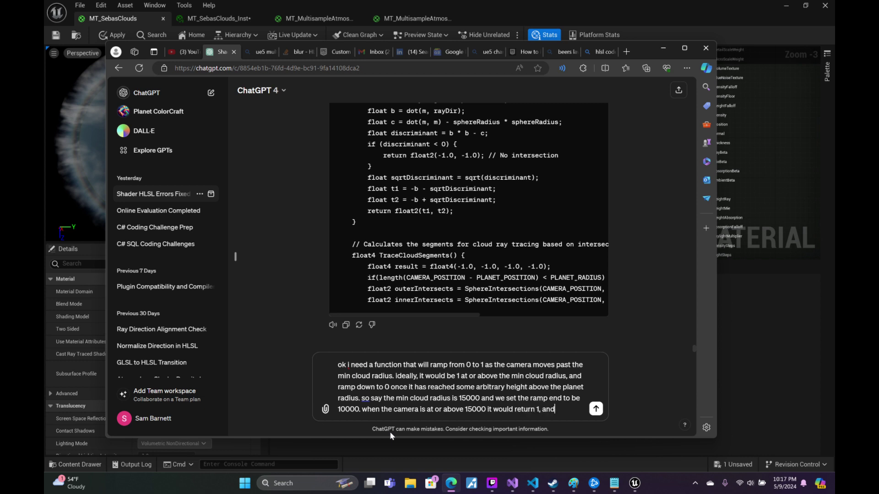
type(" when it is at")
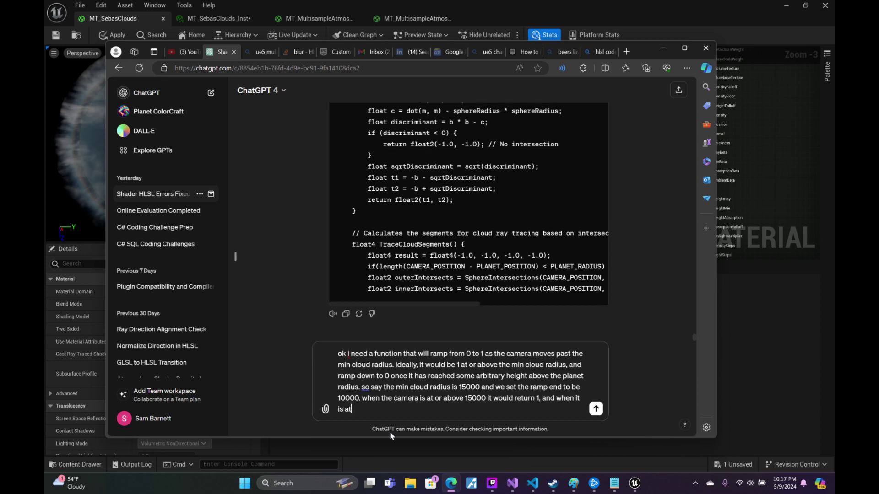
type(" or below 10000 it")
type(" would return 0")
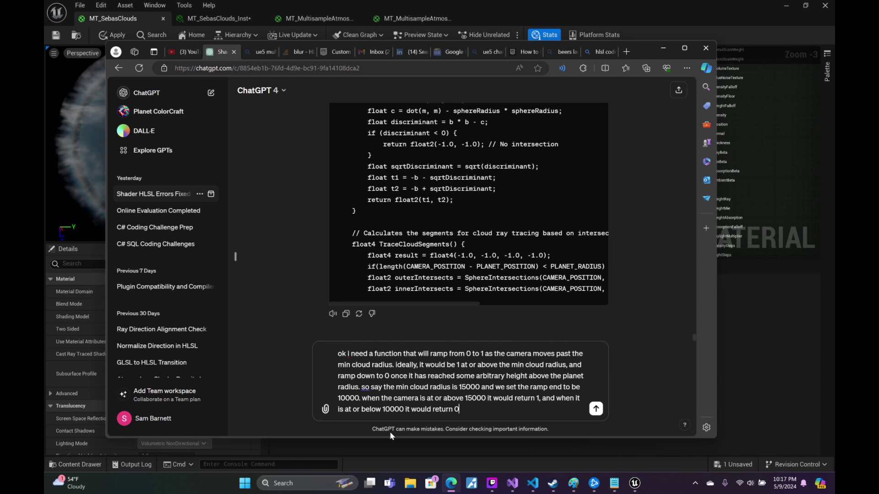
key("Return")
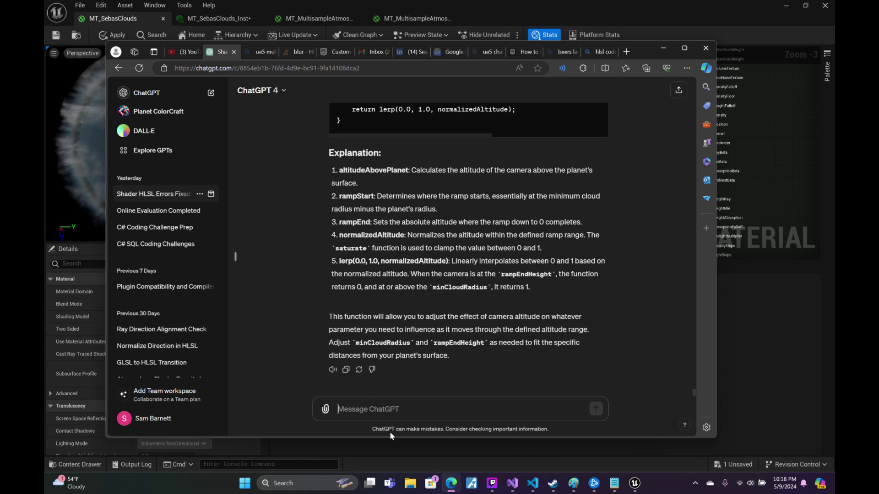
- Copy the generated CameraAltitudeRamp function from ChatGPT's code block into sebastian_clouds.hlsl's editor
scroll(382, 312, "up", 4)
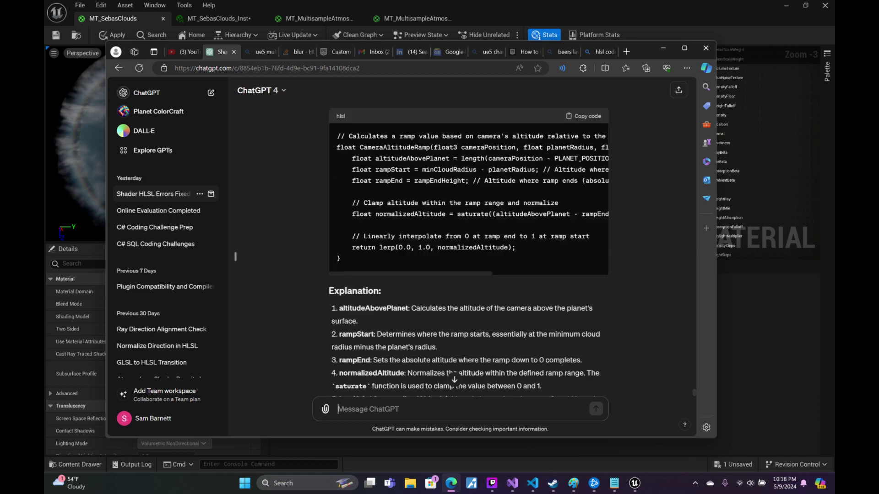
left_click_drag(355, 315, 330, 189)
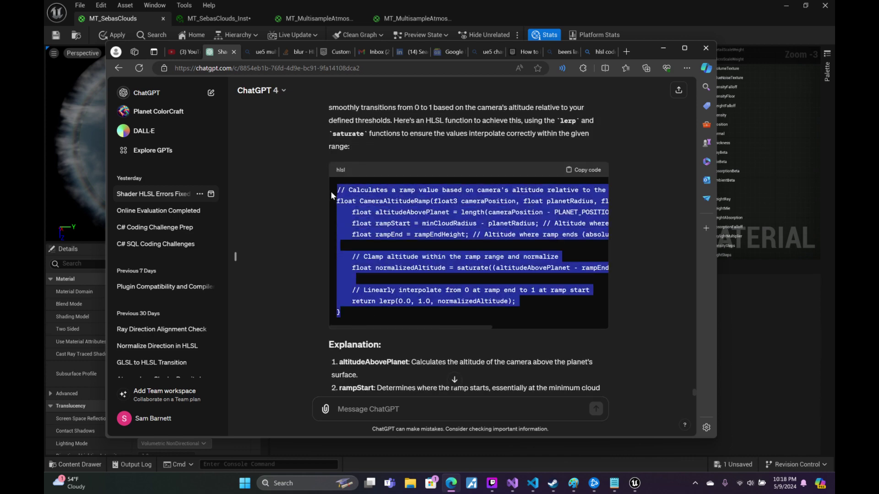
left_click(533, 482)
- Paste the CameraAltitudeRamp function on the empty line 391 above mainImage
left_click(256, 319)
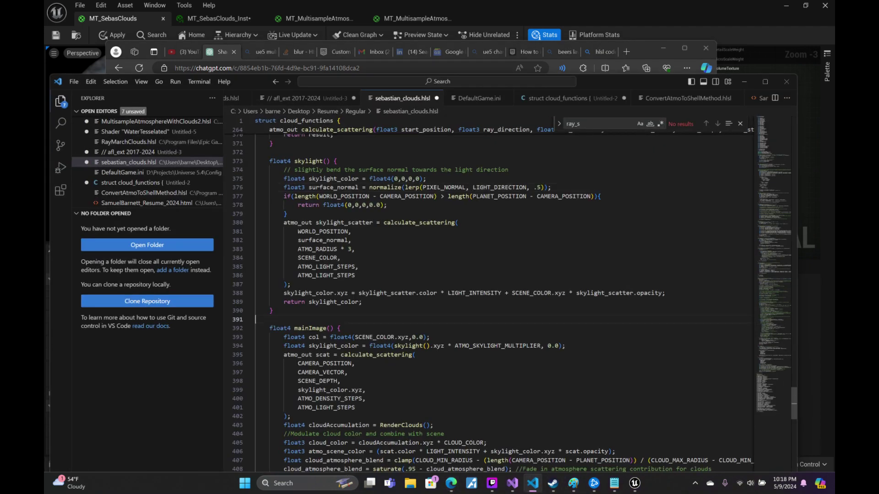
type("// Calculates a ramp value based on camera's altitude relative to the cloud layer float CameraAltitudeRamp(float3 cameraPosition, float planetRadius, float minCloudRadius, float rampEndHeight) {     float altitudeAbovePlanet = length(cameraPosition - PLANET_POSITION) - planetRadius;     float rampStart = minCloudRadius - planetRadius; // Altitude where ramp starts (absolute height where cloud begins)     float rampEnd = rampEndHeight; // Altitude where ramp ends (absolute height below which value is 0)      // Clamp altitude within the ramp range and normalize     float normalizedAltitude = saturate((altitudeAbovePlanet - rampEnd) / (rampStart - rampEnd));      // Linearly interpolate from 0 at ramp end to 1 at ramp start     return lerp(0.0, 1.0, normalizedAltitude); }")
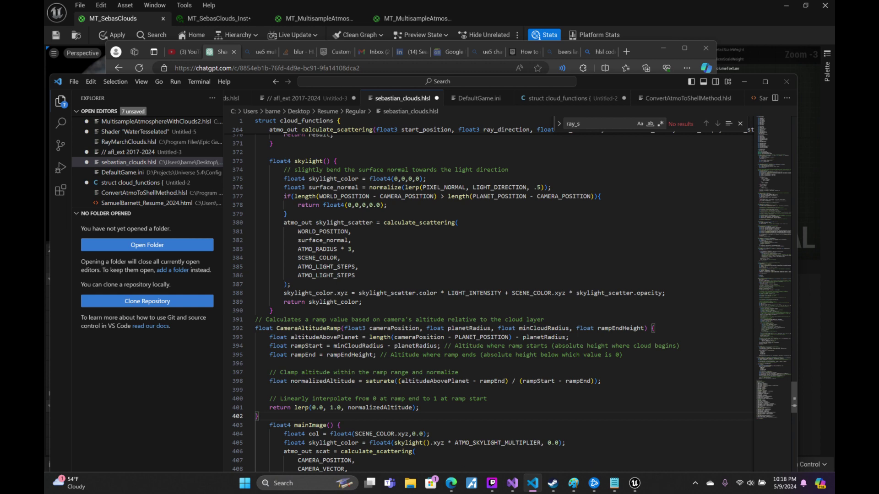
scroll(503, 297, "down", 2)
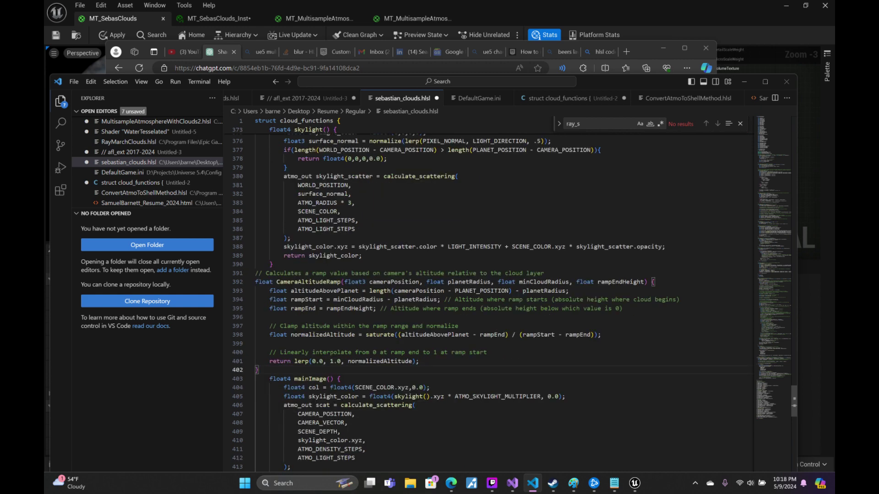
- Replace planetRadius with PLANET_RADIUS and minCloudRadius with MIN_CLOUD_RADIUS in the function body
left_click(344, 282)
left_click(454, 282)
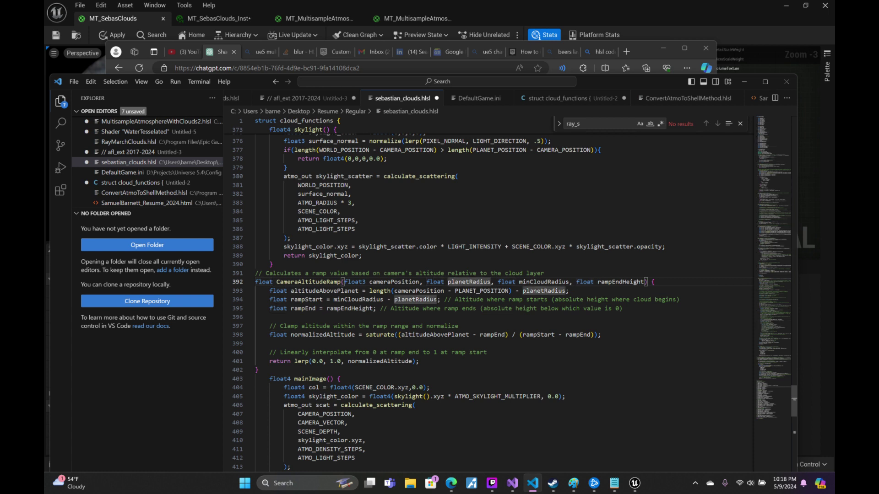
double_click(544, 291)
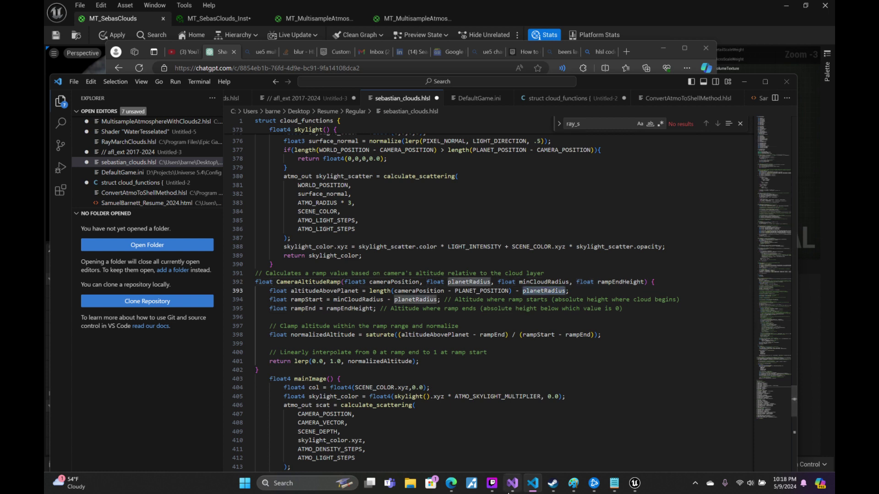
type("PLANE")
key("Down")
key("Return")
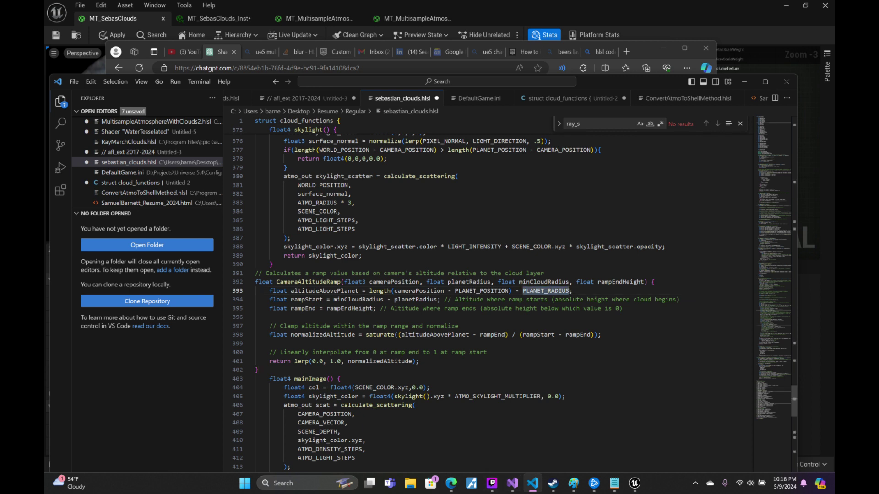
double_click(415, 299)
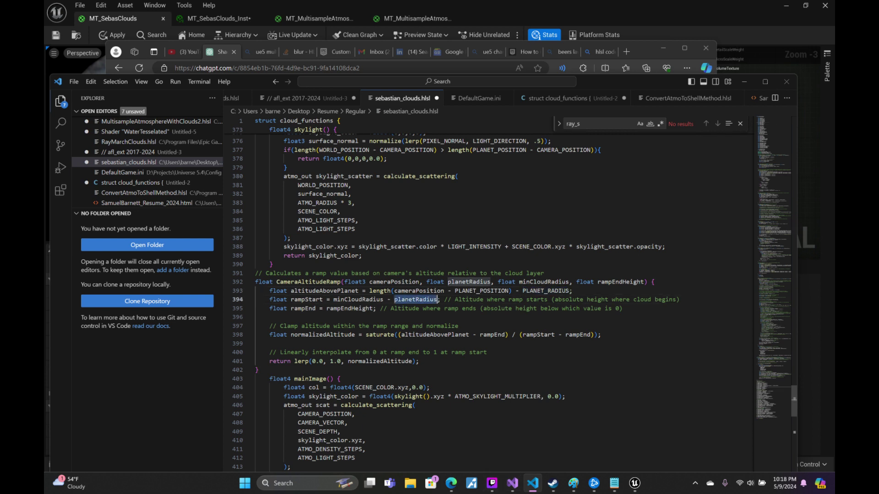
type("PLANET_RADIUS")
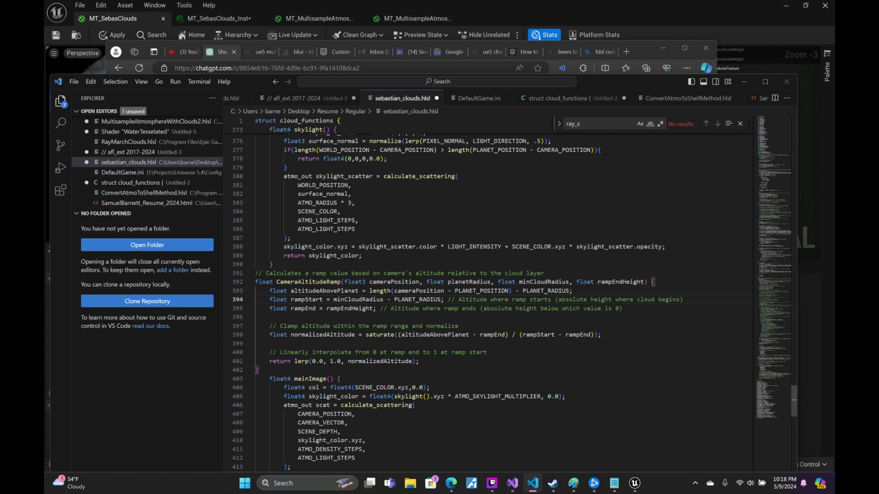
left_click(533, 282)
double_click(358, 299)
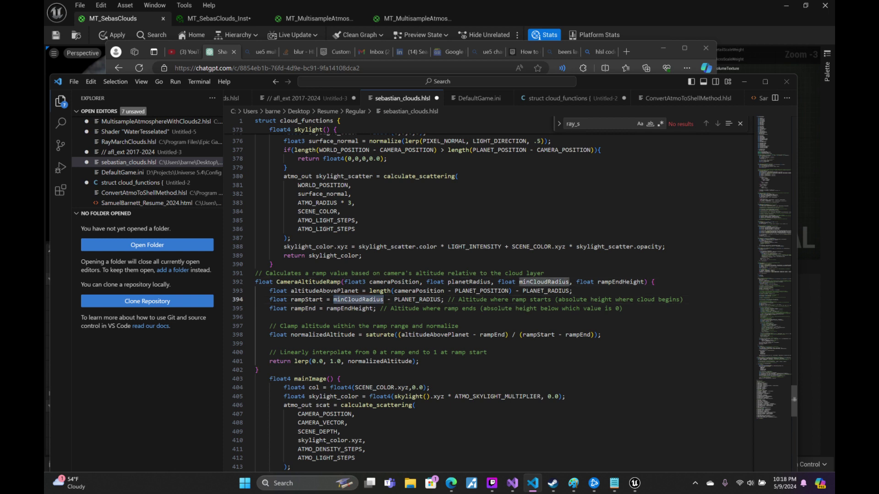
type("MIN")
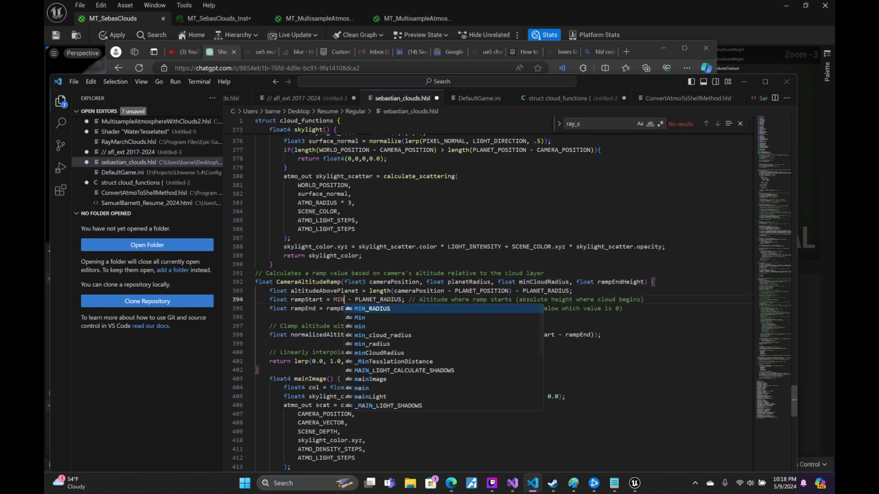
type("_CLOU")
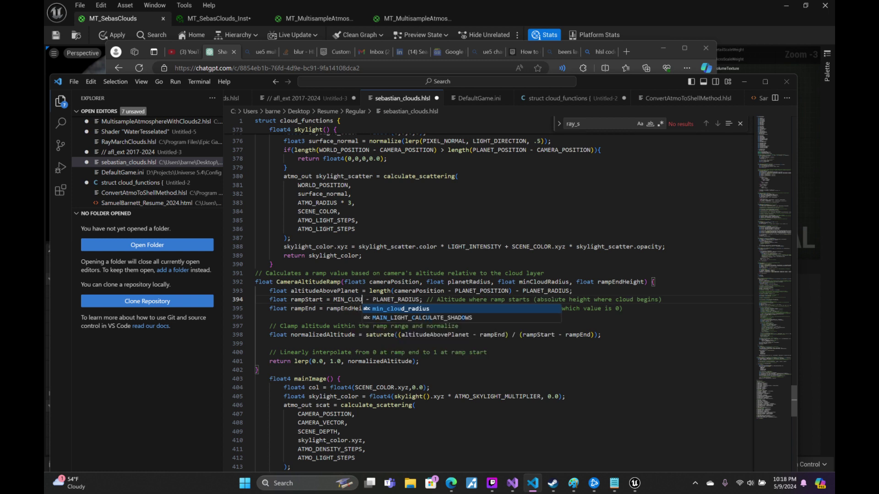
type("D_RADIU")
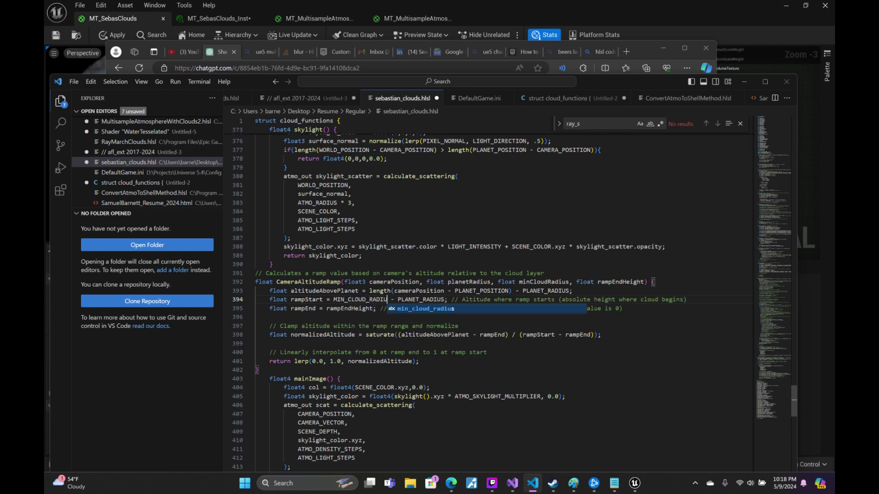
type("S")
- Delete the planetRadius and minCloudRadius parameters from the function signature
left_click(544, 281)
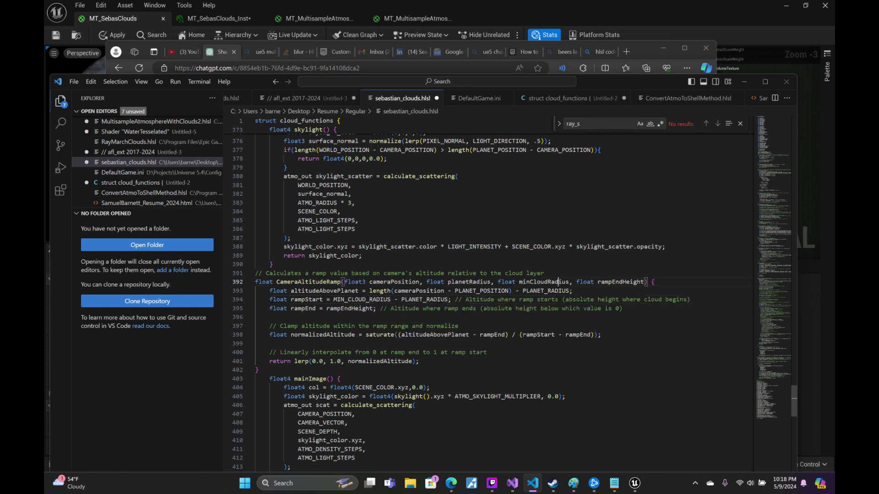
left_click(458, 281)
left_click_drag(572, 282, 426, 282)
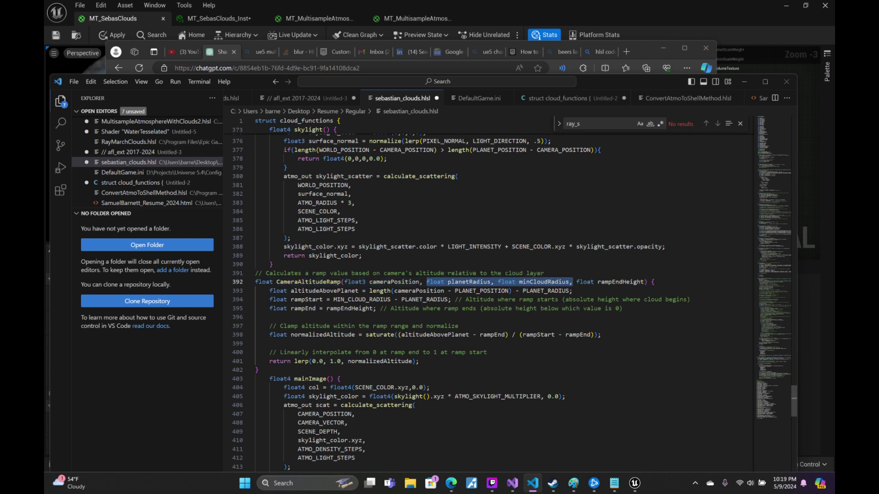
key("BackSpace")
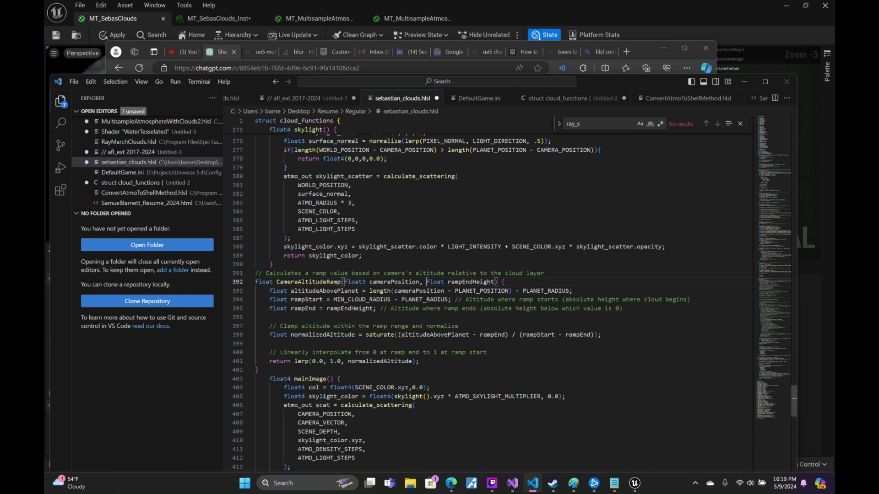
- Use CAMERA_POSITION instead of cameraPosition and drop that parameter, leaving only rampEndHeight
left_click(398, 282)
double_click(418, 291)
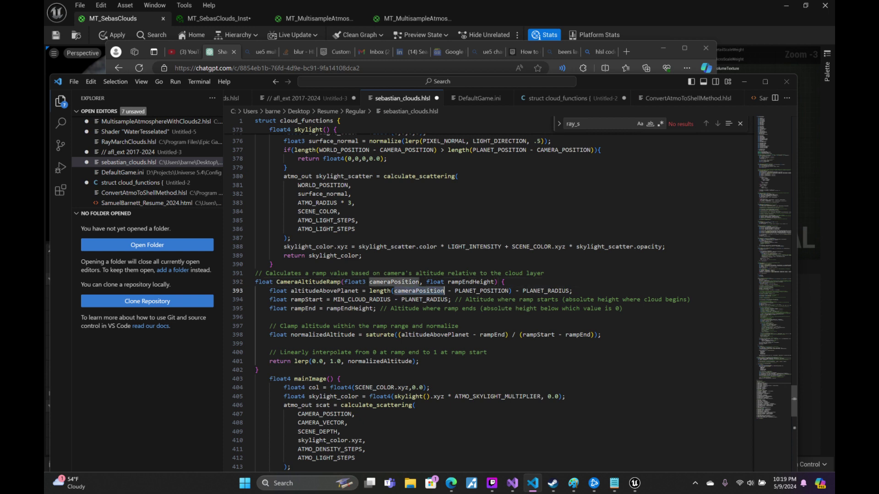
type("CAMERA")
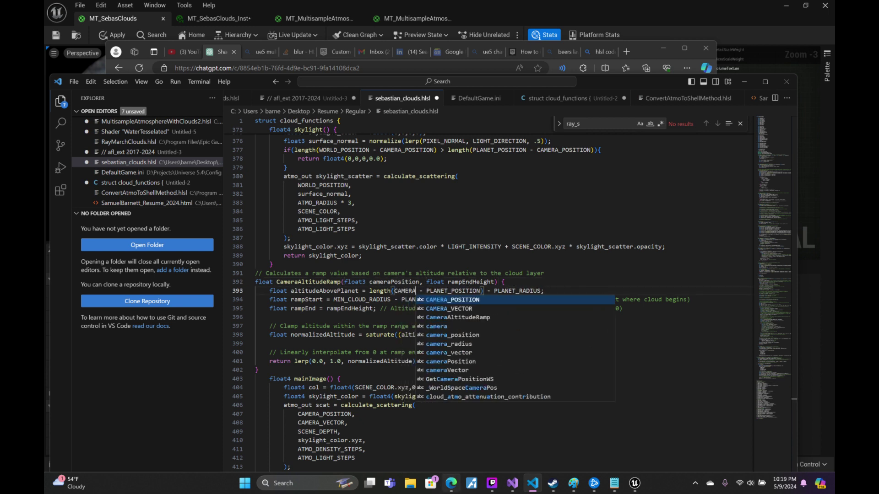
key("Return")
key("Up")
key("ctrl+Left")
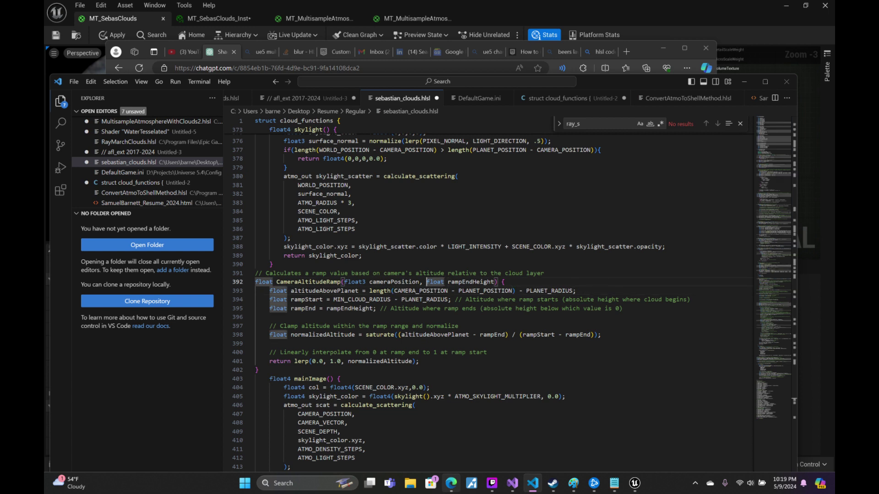
key("ctrl+Left")
left_click_drag(423, 282, 344, 282)
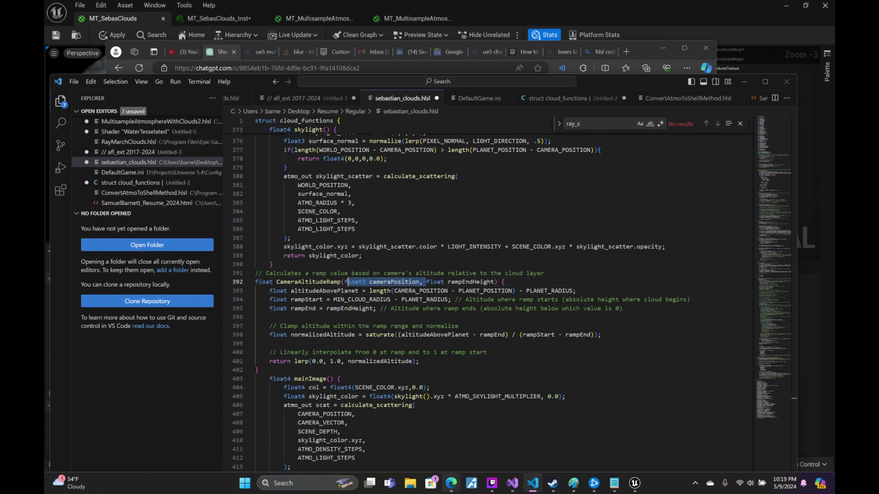
key("BackSpace")
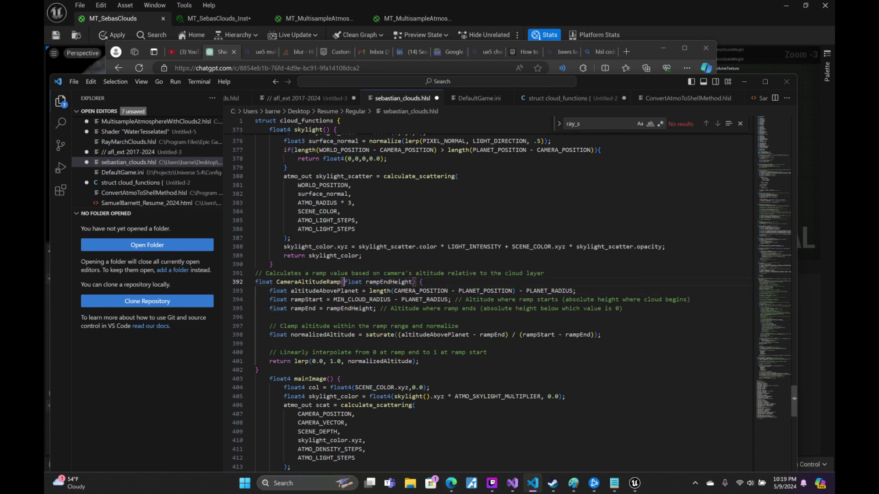
scroll(493, 307, "down", 3)
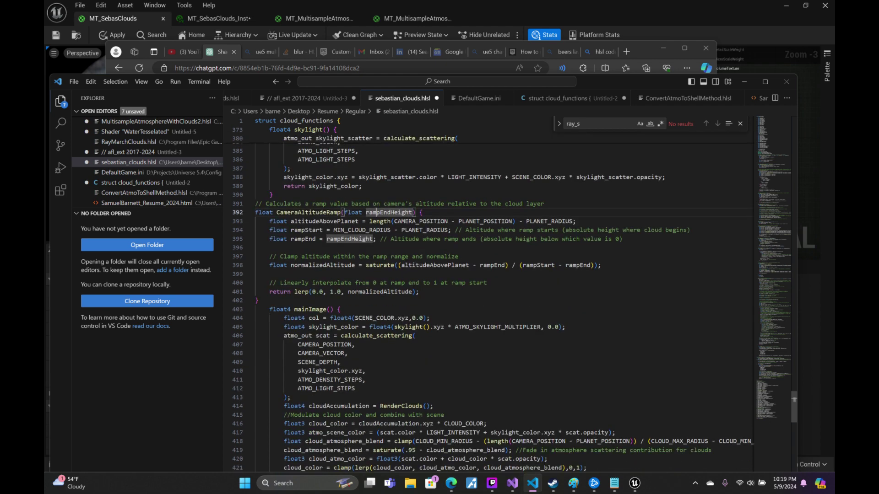
- Replace the clamp expression for cloud_atmosphere_blend on line 418 with CameraAltitudeRamp
left_click_drag(259, 300, 254, 213)
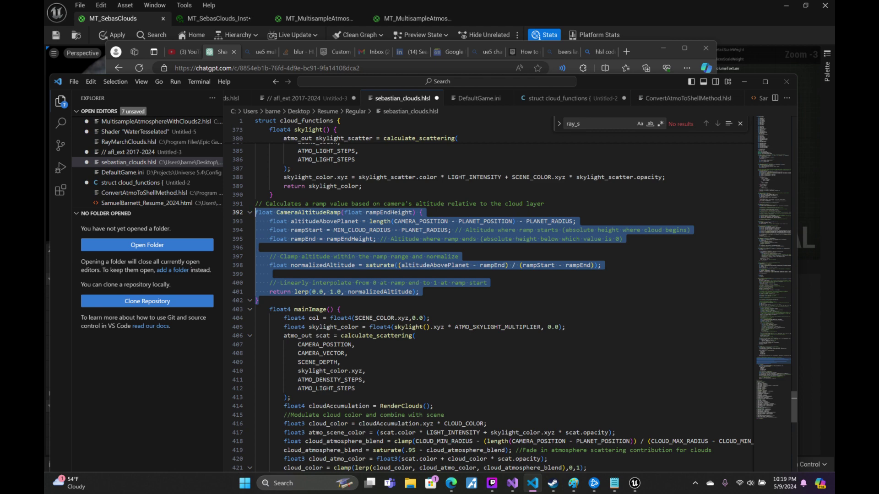
scroll(254, 213, "down", 2)
scroll(254, 212, "down", 2)
scroll(254, 213, "down", 2)
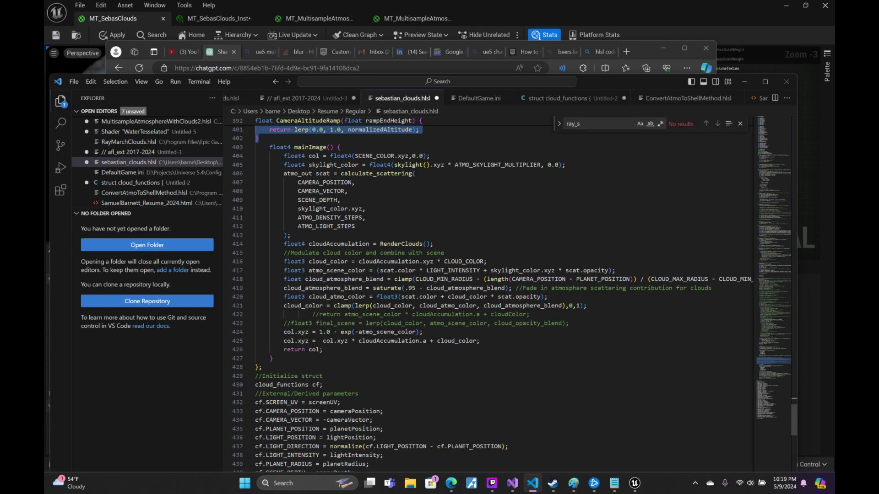
scroll(458, 293, "up", 5)
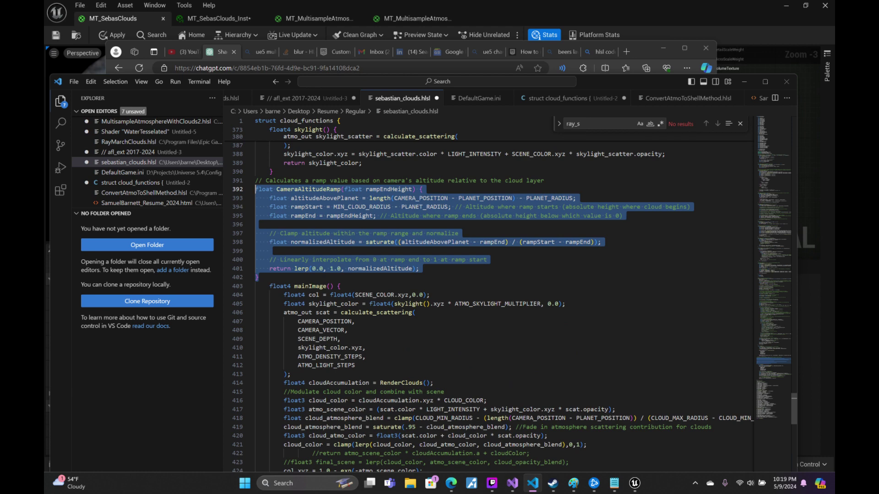
double_click(308, 189)
key("ctrl+c")
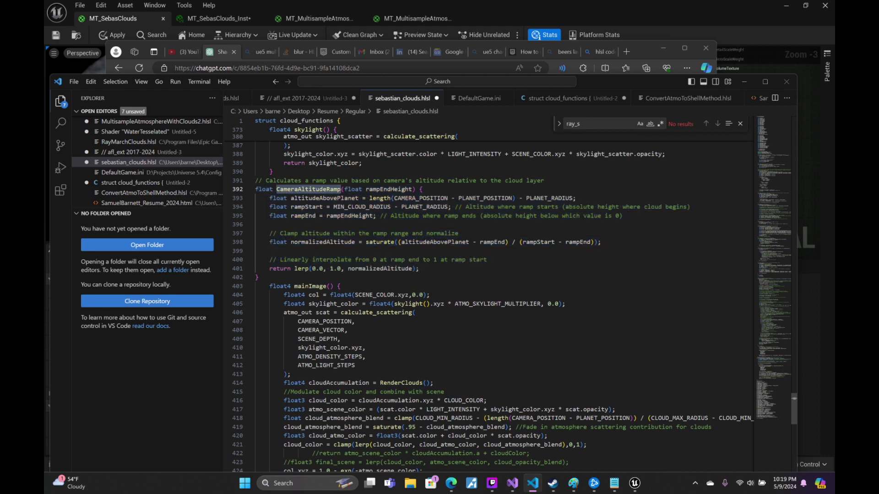
left_click_drag(394, 417, 752, 418)
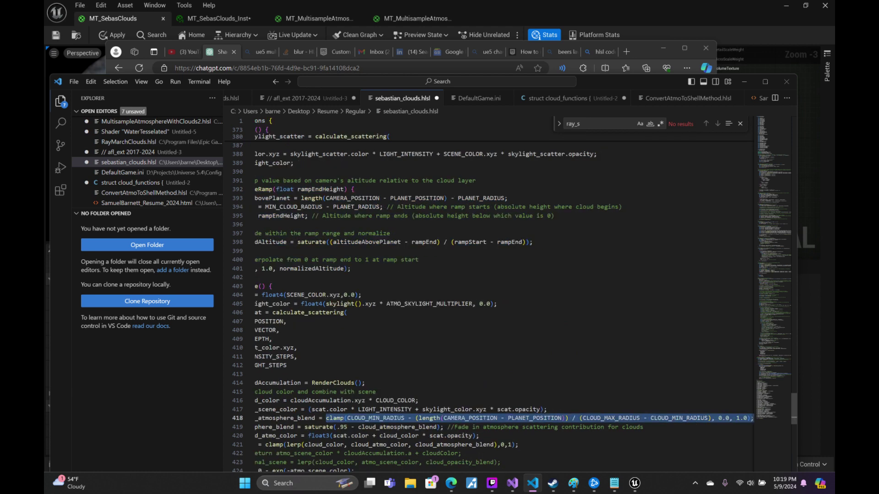
key("ctrl+v")
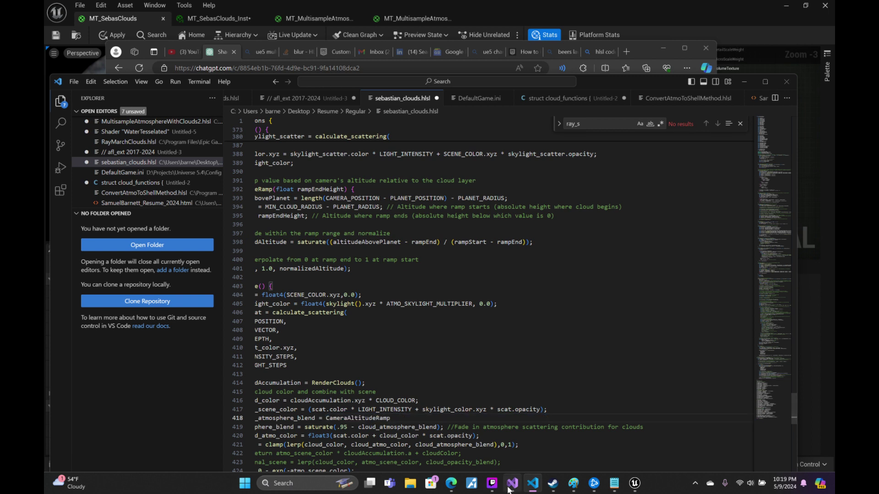
- Pass CLOUD_MIN_RADIUS - 1000.0 as the ramp argument to complete the call
type("(")
type("CLOUD_MIN")
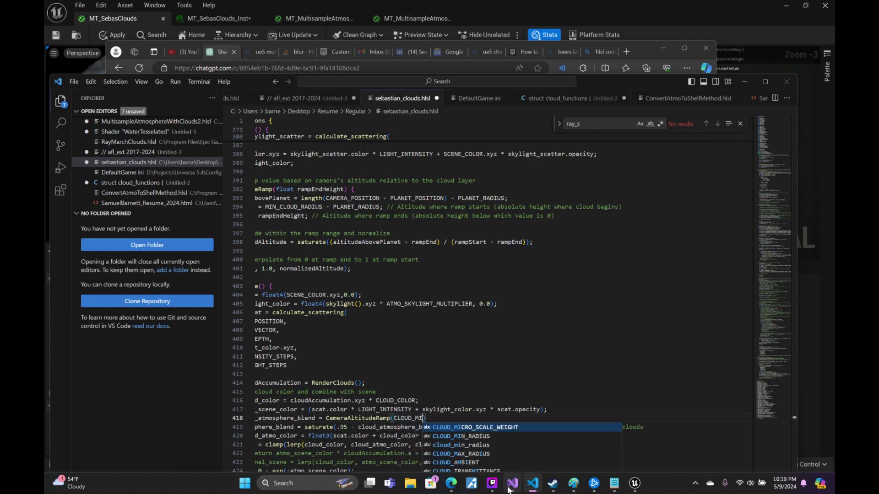
key("Tab")
type("- 10")
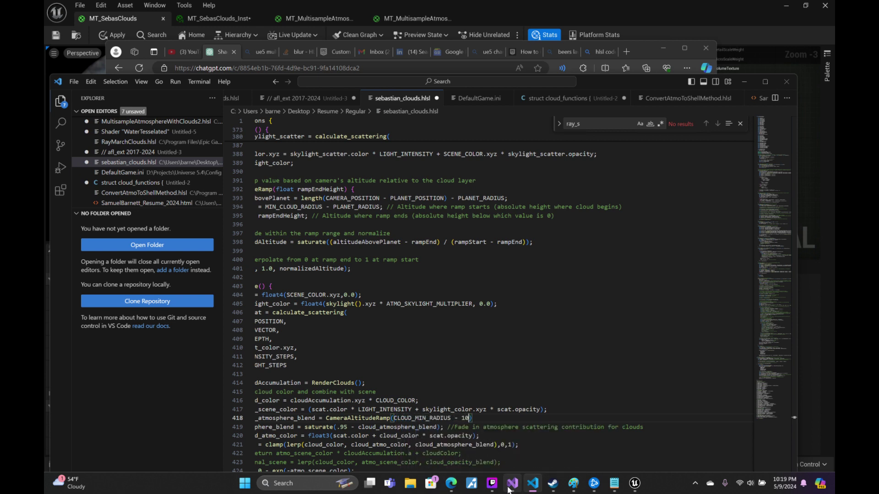
type("00")
type(";")
key("Left")
key("Left")
type(".0")
left_click_drag(376, 392, 255, 374)
left_click(290, 374)
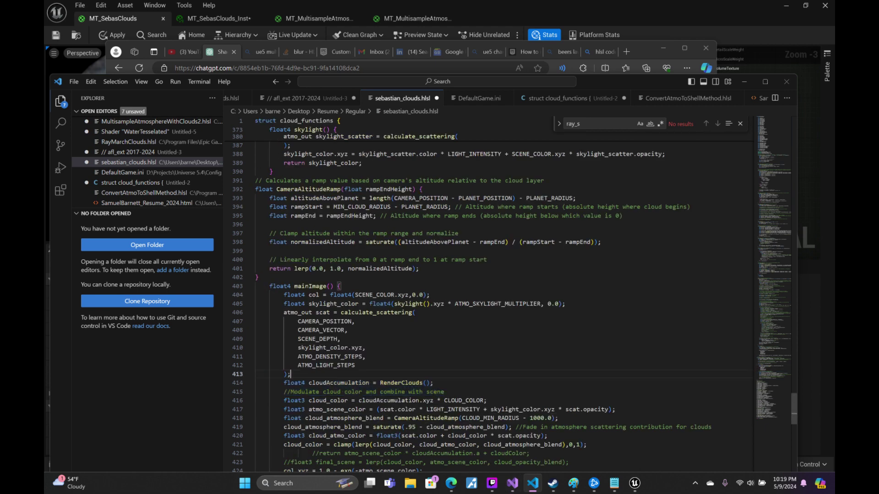
left_click(635, 483)
- Save MT_SebasClouds, which fails compiling on the undeclared MIN_CLOUD_RADIUS identifier
key("ctrl+a")
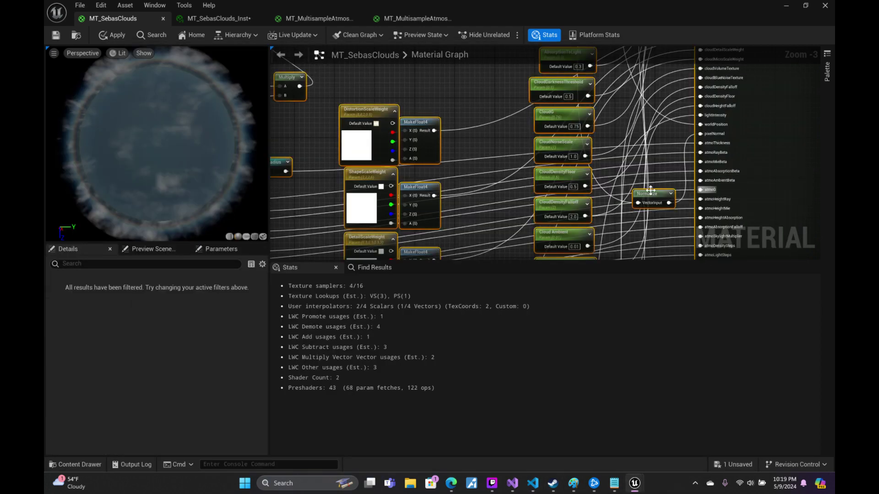
scroll(676, 210, "down", 4)
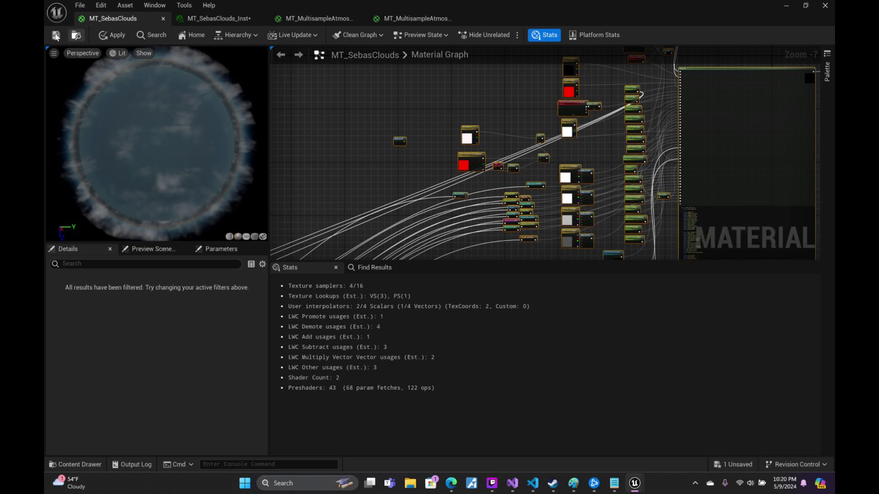
left_click(55, 34)
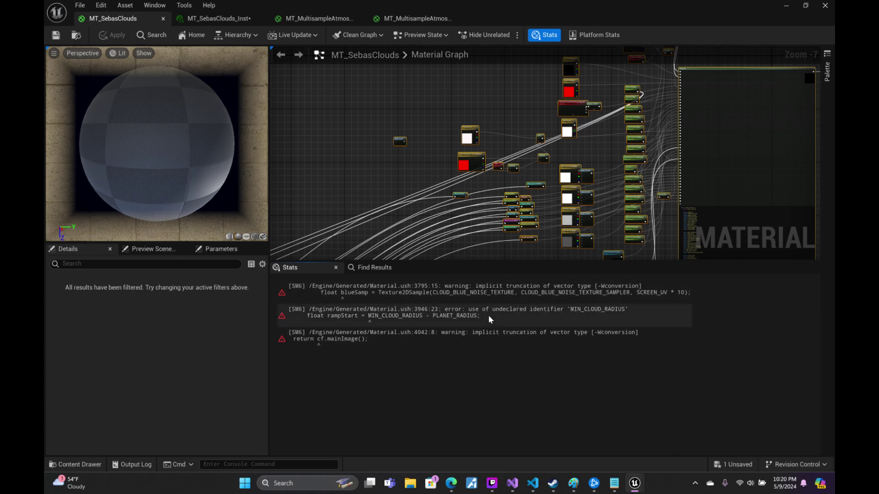
- Rename MIN_CLOUD_RADIUS to CLOUD_MIN_RADIUS on line 394 and select the whole shader file
left_click(532, 483)
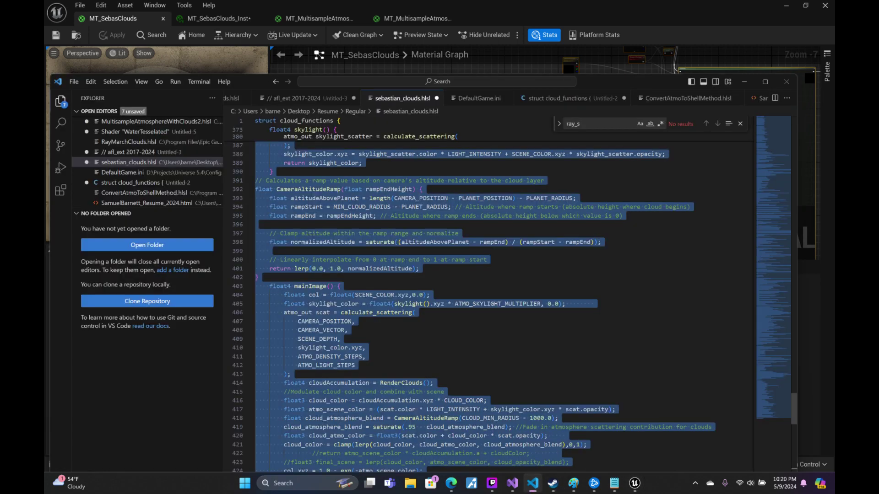
left_click(419, 268)
scroll(419, 269, "up", 3)
scroll(419, 269, "up", 2)
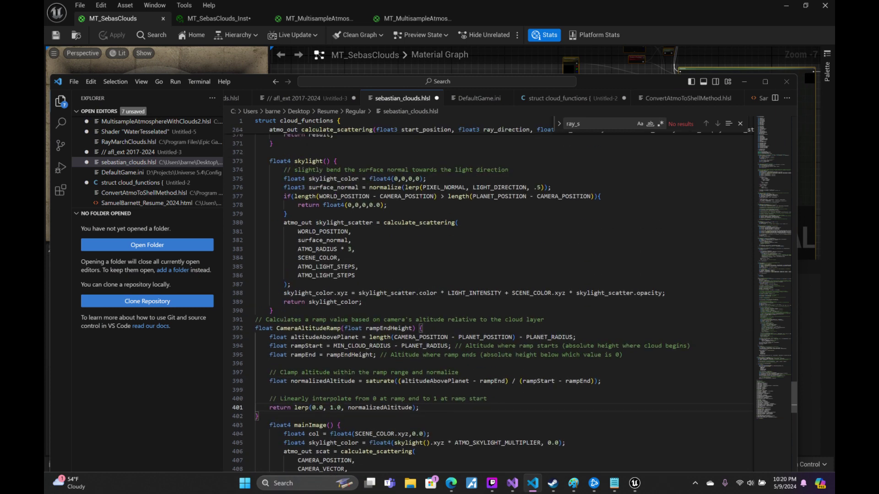
left_click(333, 345)
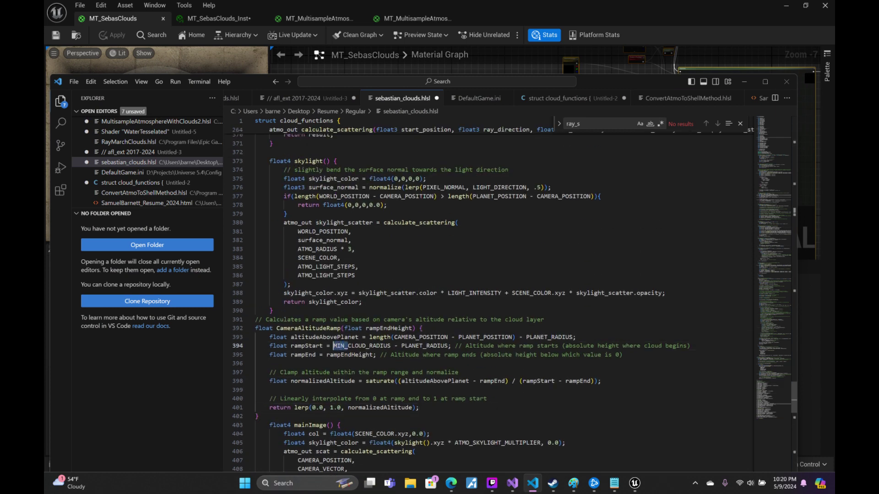
left_click(330, 346)
left_click(344, 346)
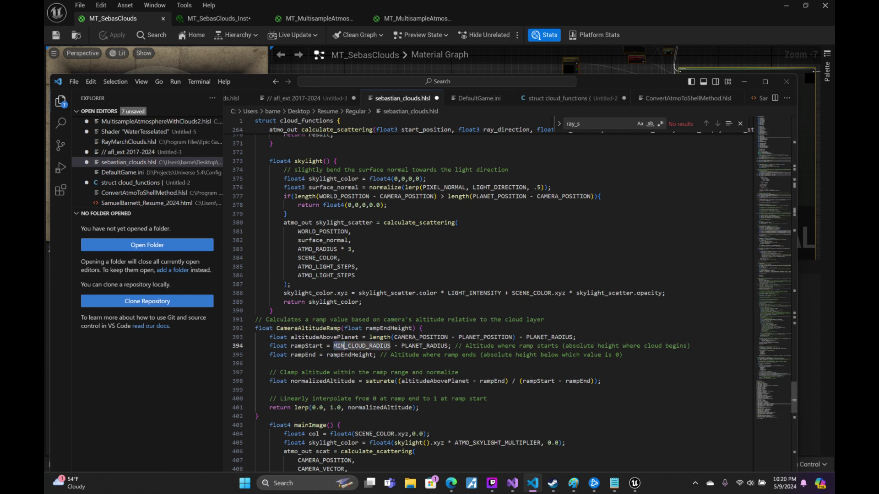
key("ctrl+BackSpace")
key("Delete")
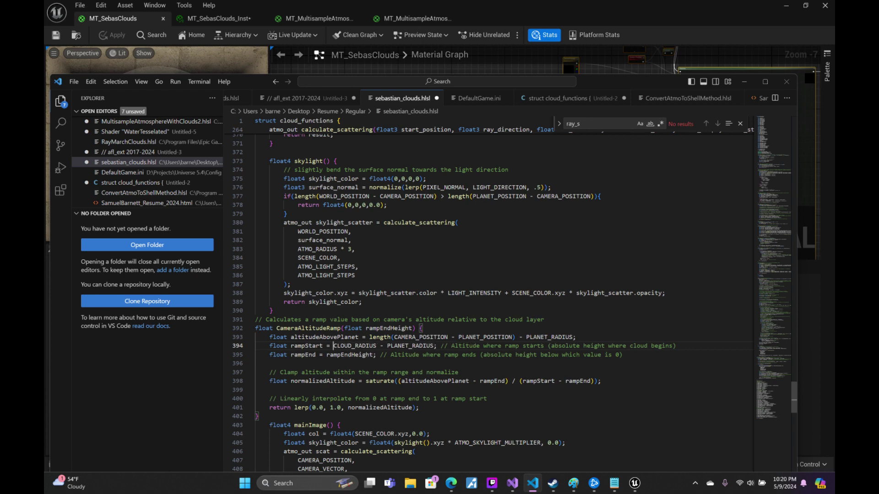
left_click(351, 346)
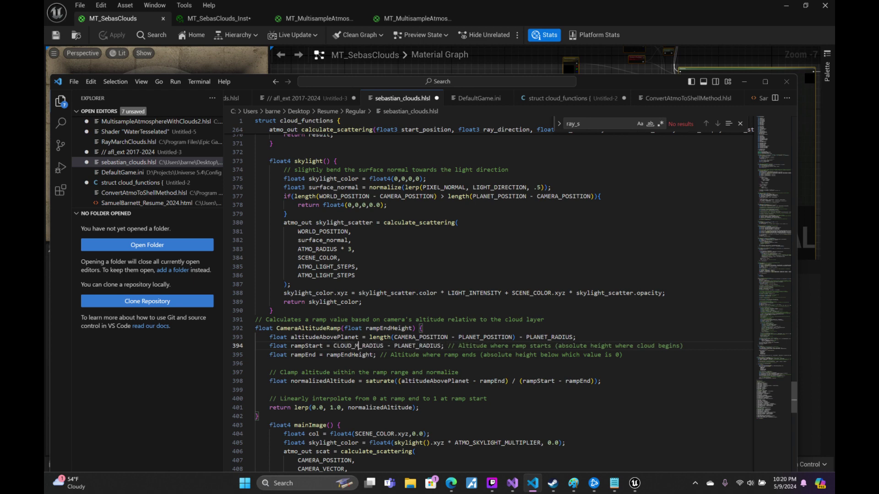
type("_MIN")
key("ctrl+a")
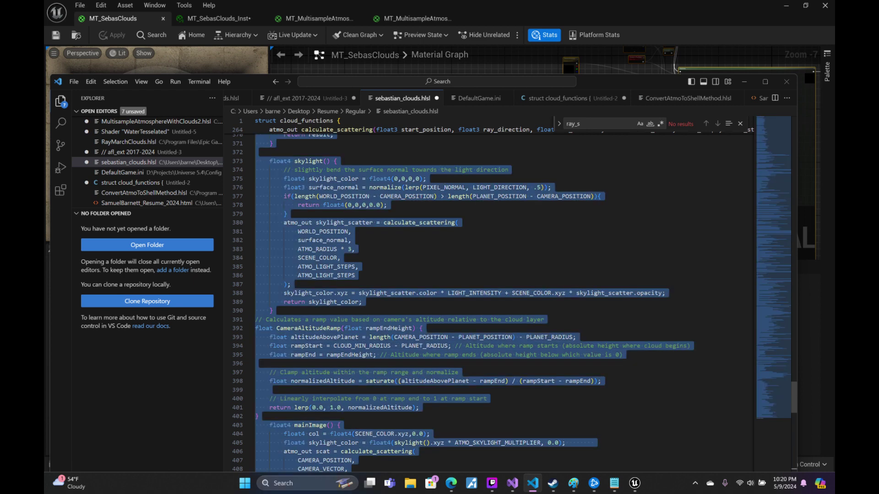
- Save MT_SebasClouds again so it compiles cleanly at 739 base-pass instructions
mouse_move(634, 483)
left_click(654, 461)
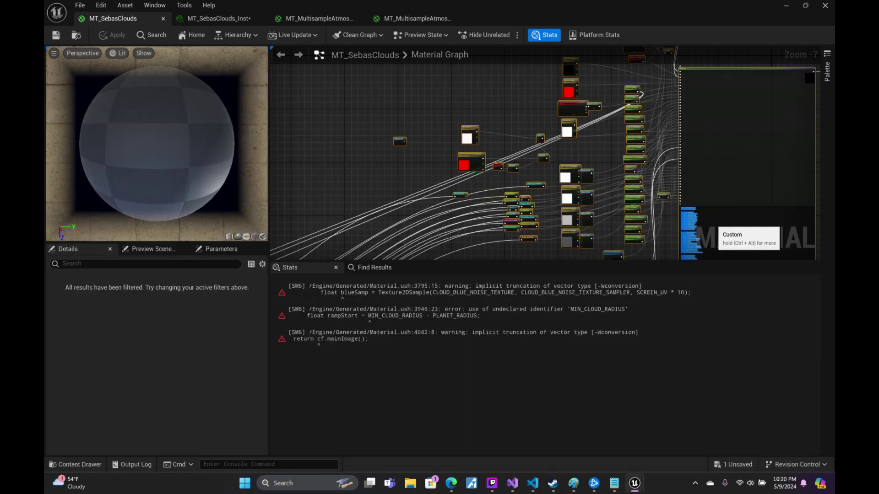
left_click(335, 101)
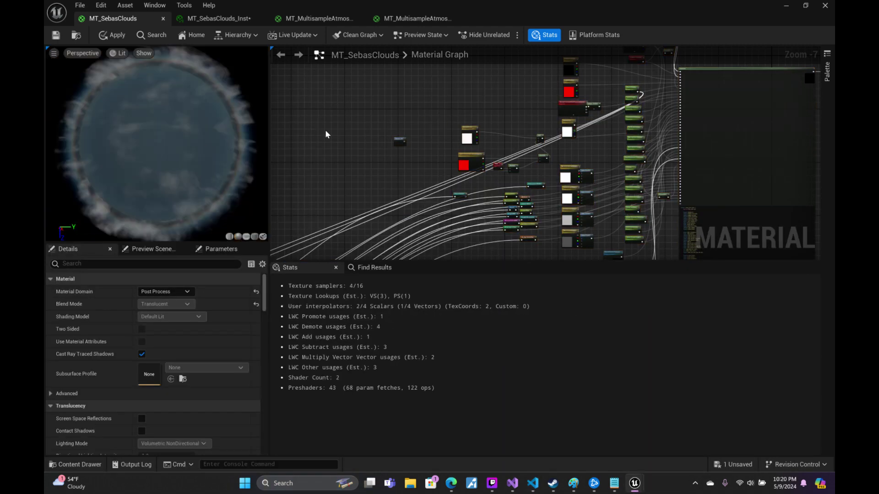
left_click(55, 36)
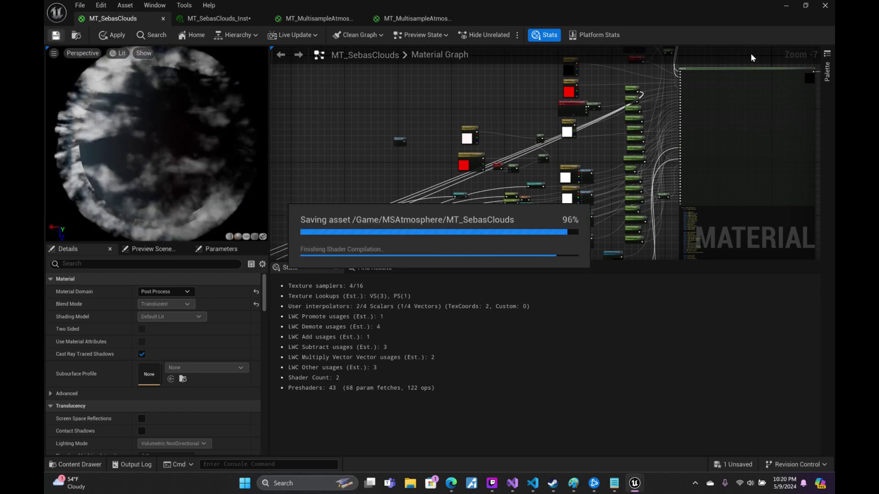
- Fly the viewport camera from the planet's limb down to near the ocean surface
left_click(786, 6)
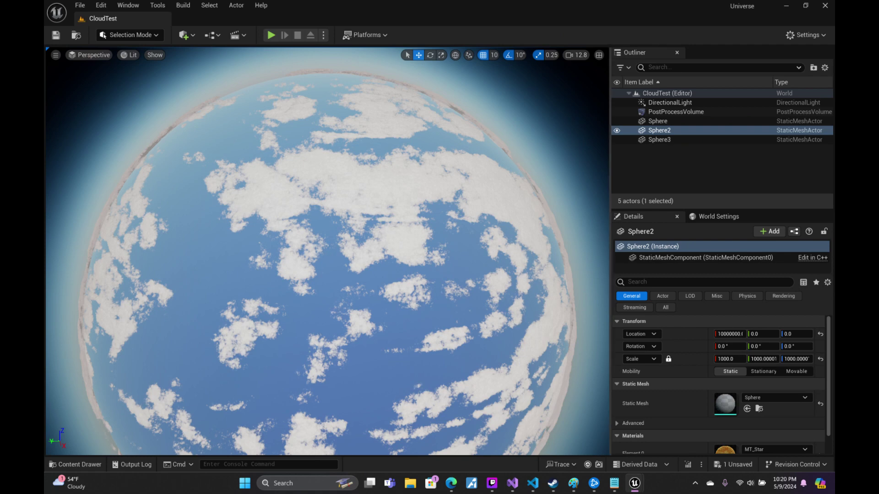
right_click_drag(590, 106, 591, 105)
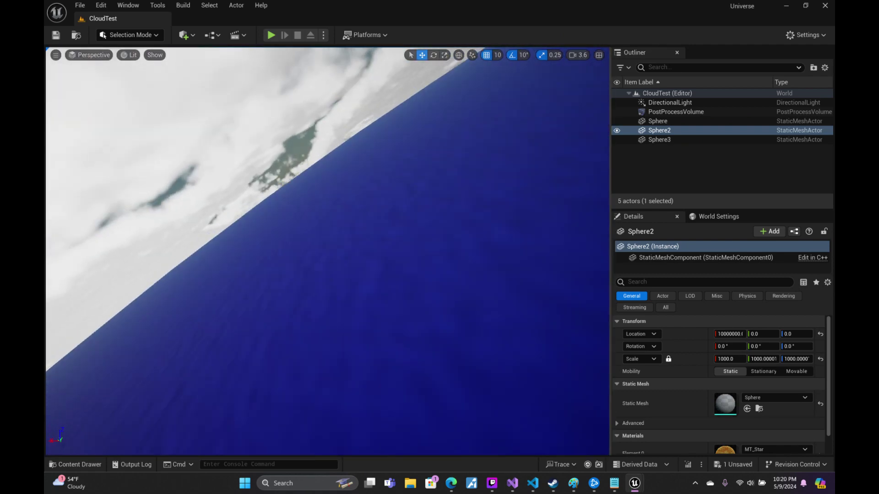
right_click_drag(603, 362, 603, 361)
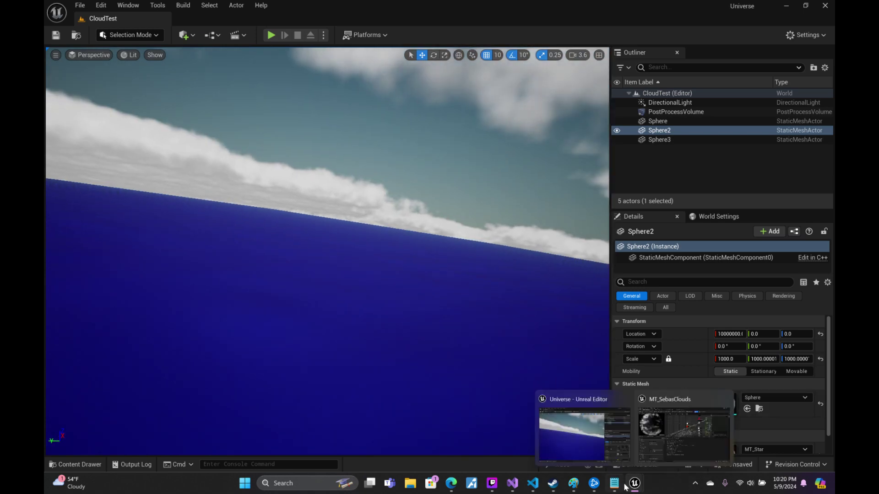
mouse_move(634, 482)
left_click(576, 408)
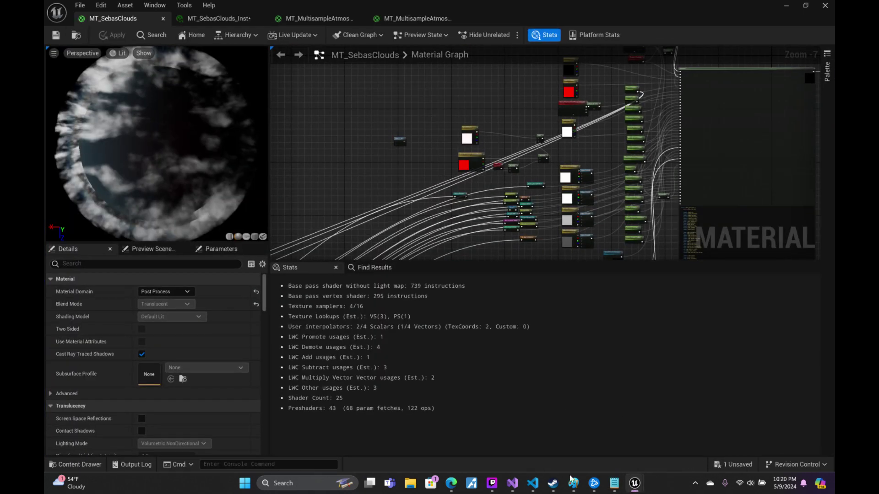
- Change the fade constant on line 419 from .95 to 1.1 and copy the whole shader
mouse_move(532, 483)
left_click(526, 431)
scroll(519, 337, "down", 2)
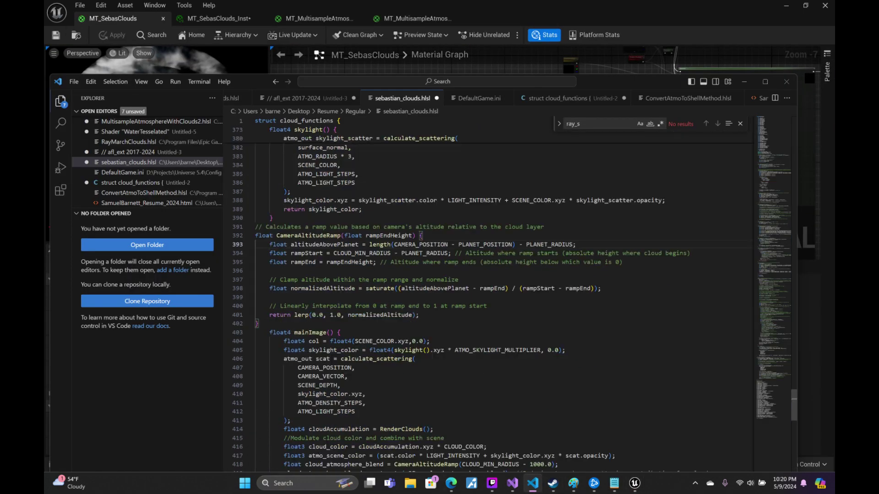
scroll(519, 337, "down", 4)
scroll(519, 337, "down", 2)
scroll(519, 337, "down", 1)
scroll(519, 337, "up", 1)
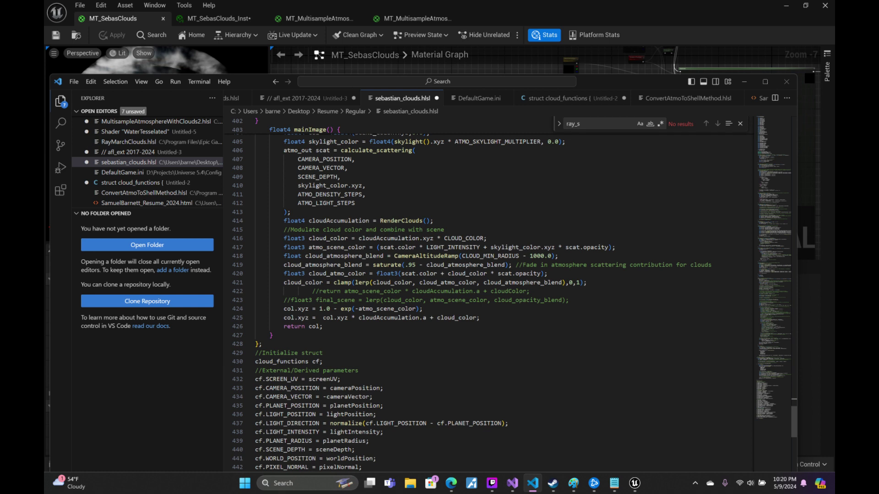
left_click_drag(415, 265, 405, 264)
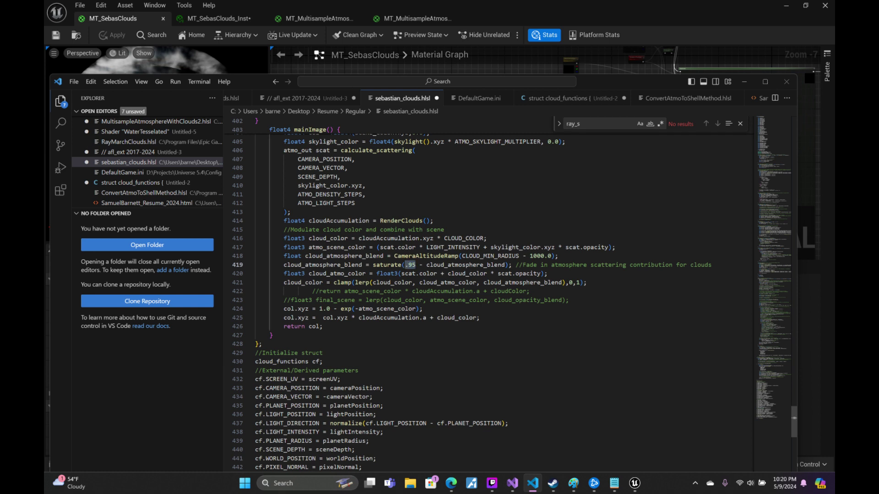
type("1")
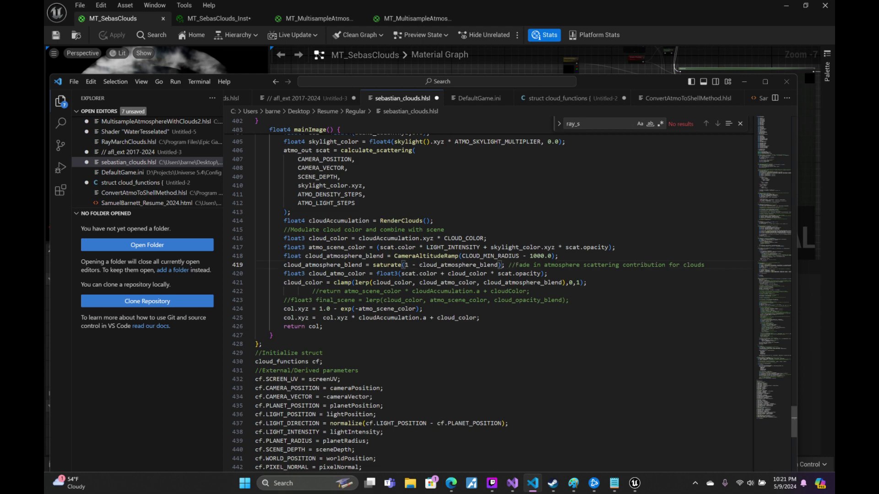
type(".1")
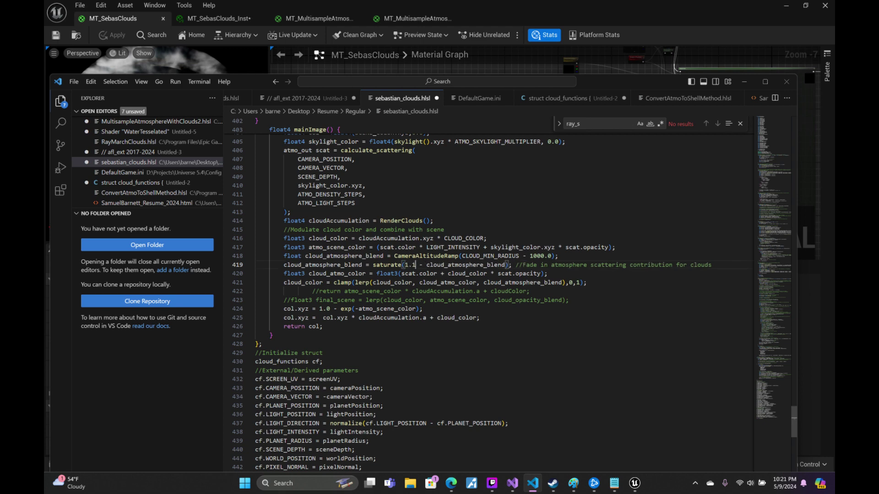
key("ctrl+a")
key("ctrl+c")
mouse_move(634, 483)
left_click(679, 437)
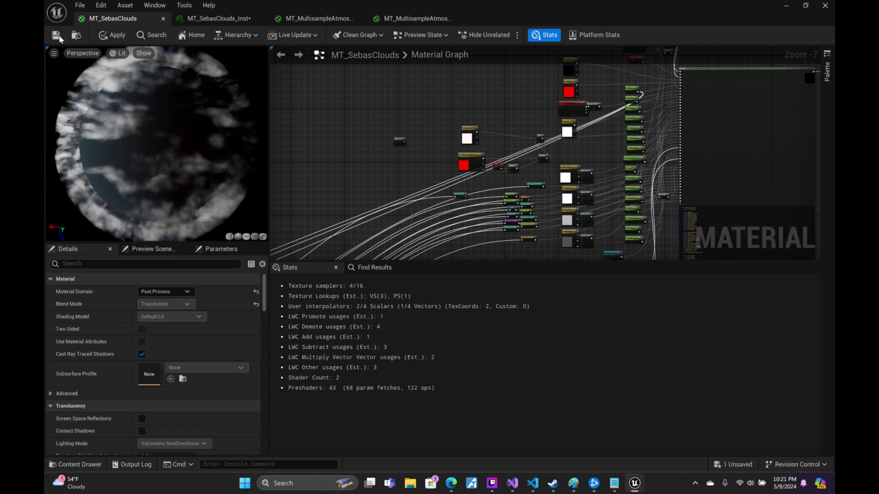
key("ctrl+s")
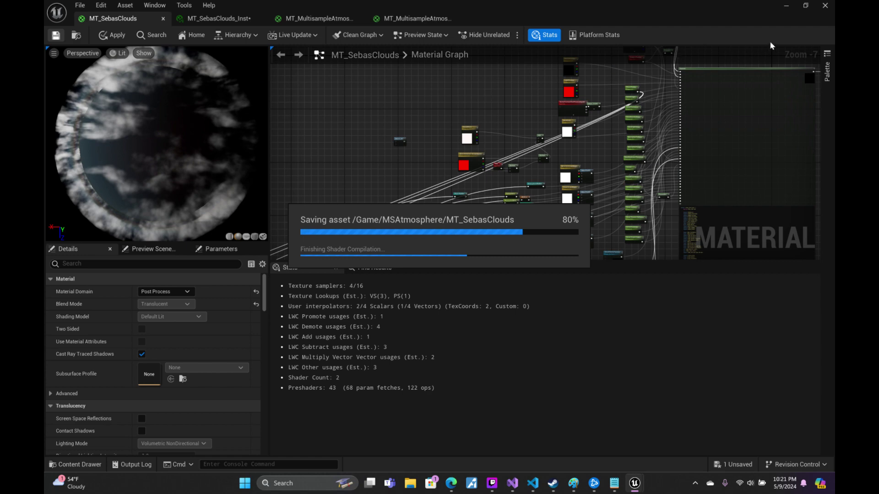
left_click(785, 7)
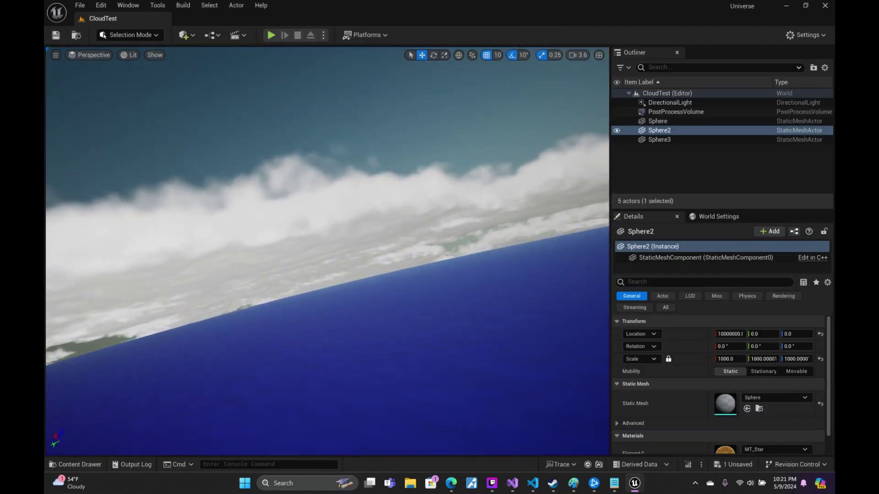
mouse_move(327, 228)
right_mouse_down()
mouse_move(292, 216)
mouse_move(320, 220)
mouse_move(320, 238)
mouse_move(320, 215)
mouse_move(320, 247)
mouse_move(320, 220)
mouse_move(330, 219)
right_mouse_up()
scroll(320, 224, "up", 3)
scroll(321, 247, "up", 2)
scroll(320, 229, "down", 2)
scroll(330, 220, "down", 2)
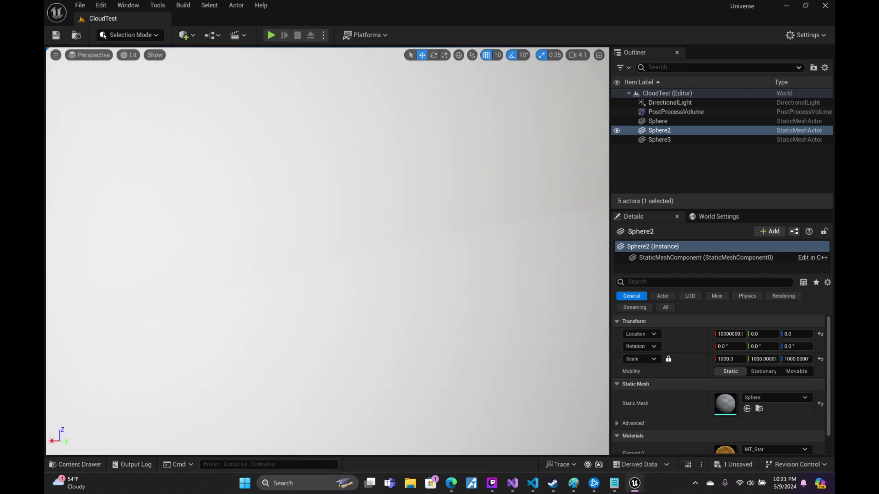
right_click_drag(329, 219, 330, 220)
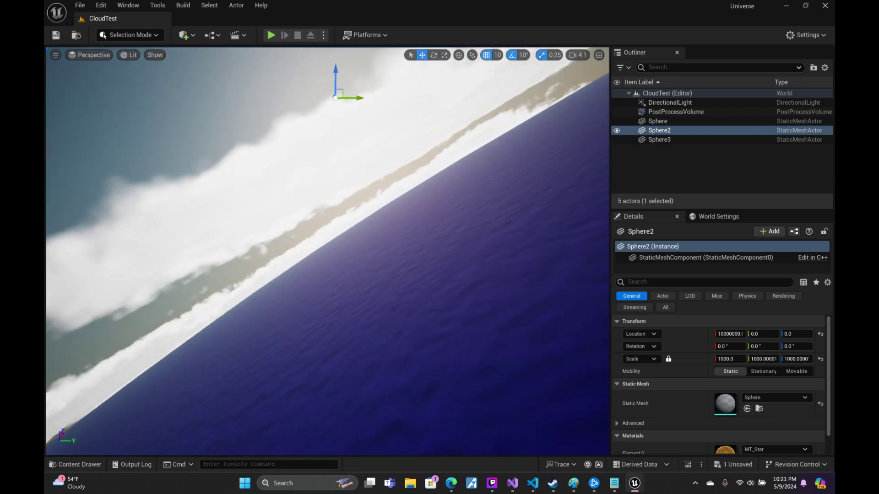
right_click_drag(461, 138, 462, 138)
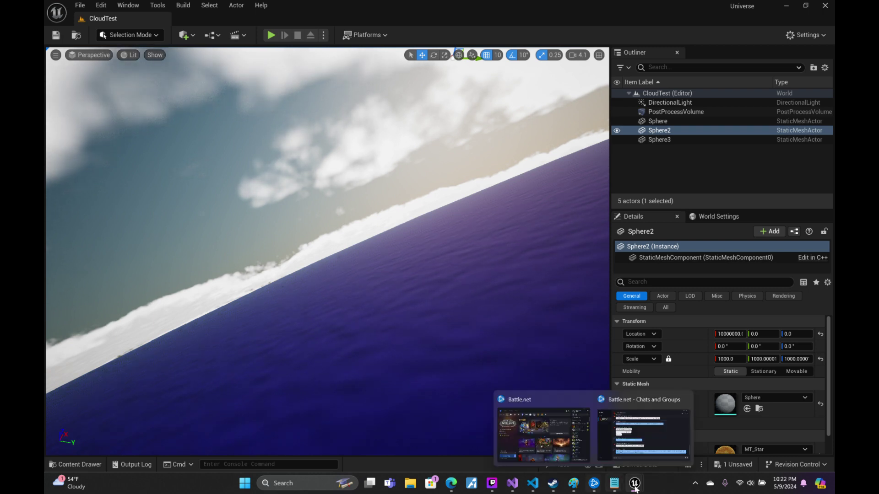
- Review MT_SebasClouds, then orbit and focus the viewport on Sphere2 to frame the planet
mouse_move(634, 483)
left_click(677, 431)
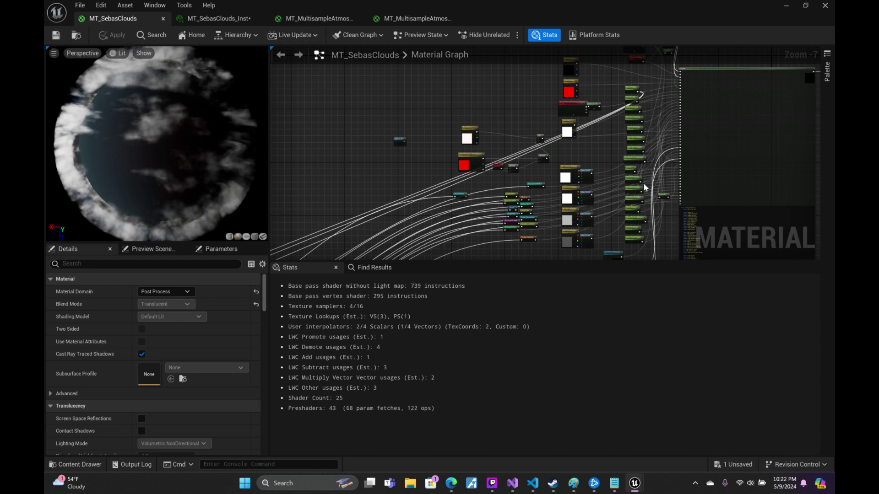
left_click(792, 10)
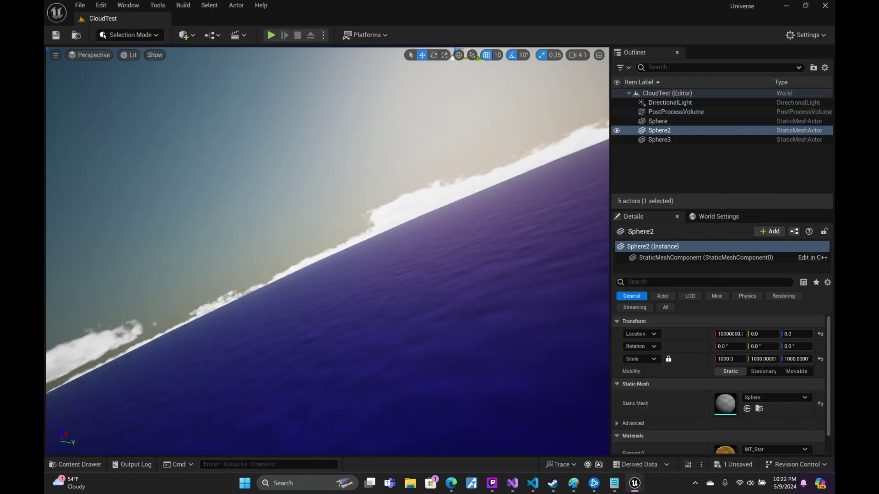
right_click_drag(327, 252, 328, 251)
scroll(327, 252, "up", 3)
scroll(327, 251, "up", 2)
key("f")
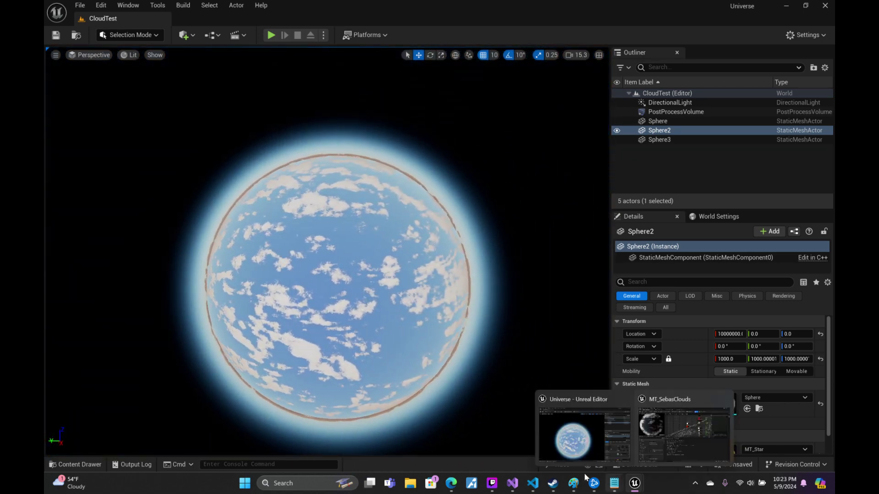
- Delete the '1.1 - ' offset so line 419 reads saturate(cloud_atmosphere_blend)
mouse_move(553, 486)
mouse_move(634, 486)
left_click(670, 440)
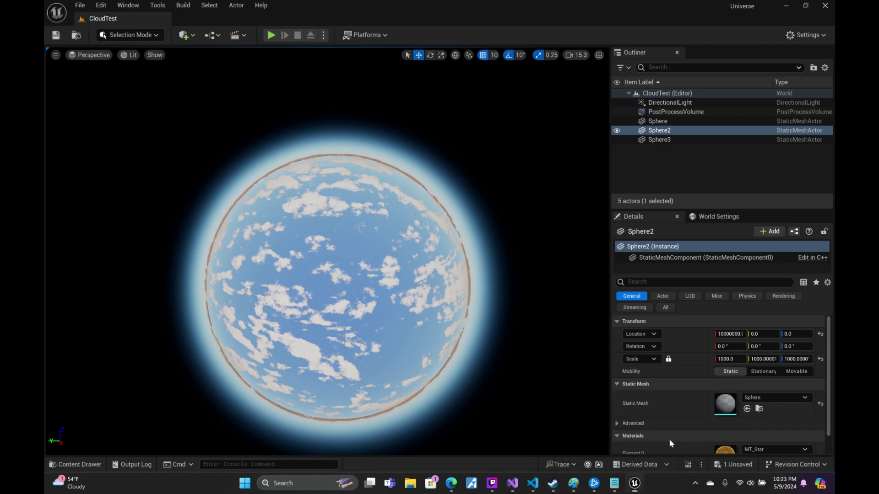
left_click(530, 483)
left_click(461, 255)
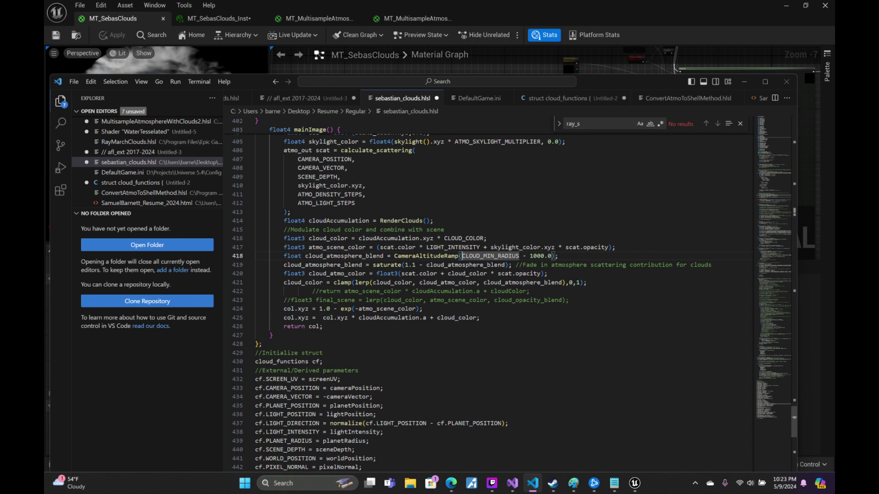
left_click(412, 265)
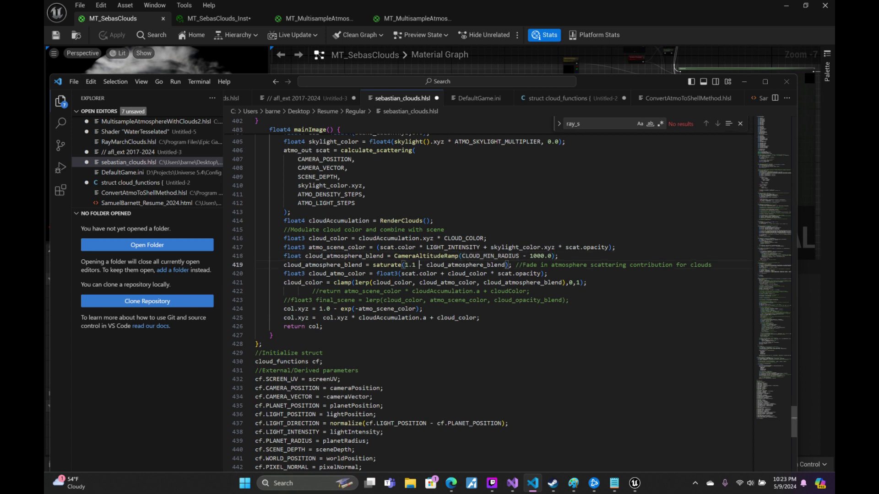
key("Delete")
key("Delete")
key("BackSpace")
key("BackSpace")
key("BackSpace")
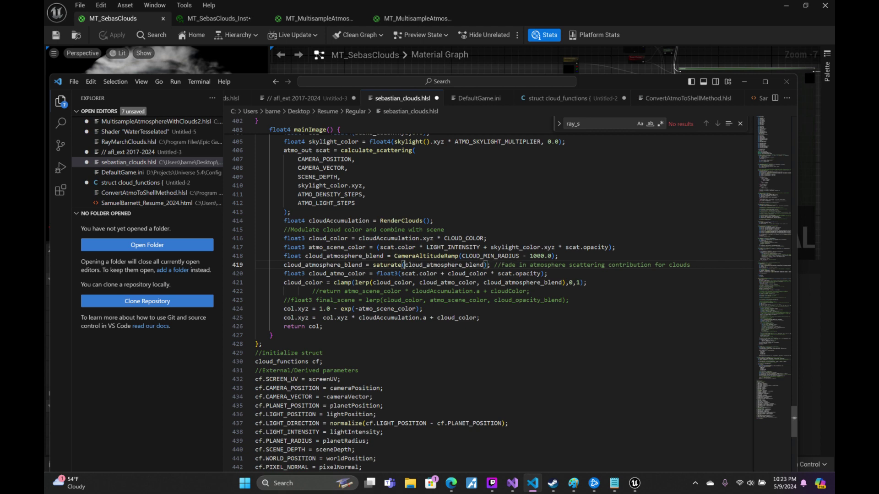
key("ctrl+a")
- Paste the updated code into MT_SebasClouds' Custom node and save the material
left_click(636, 483)
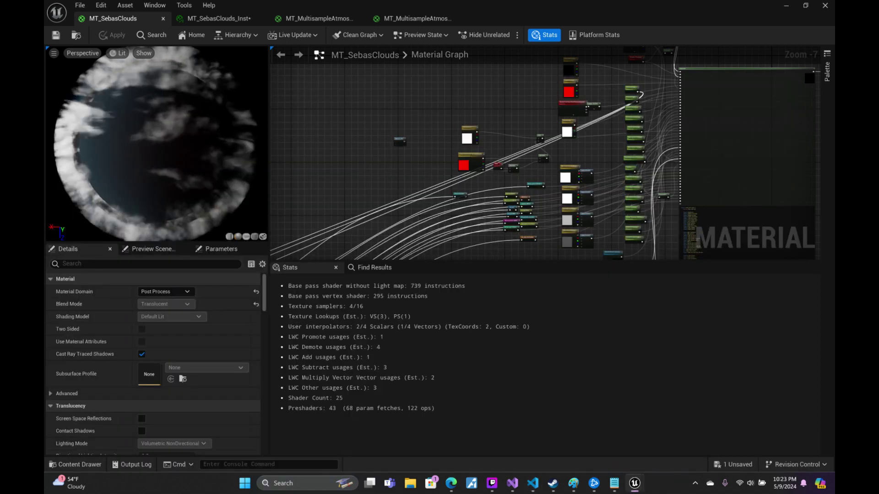
left_click(649, 224)
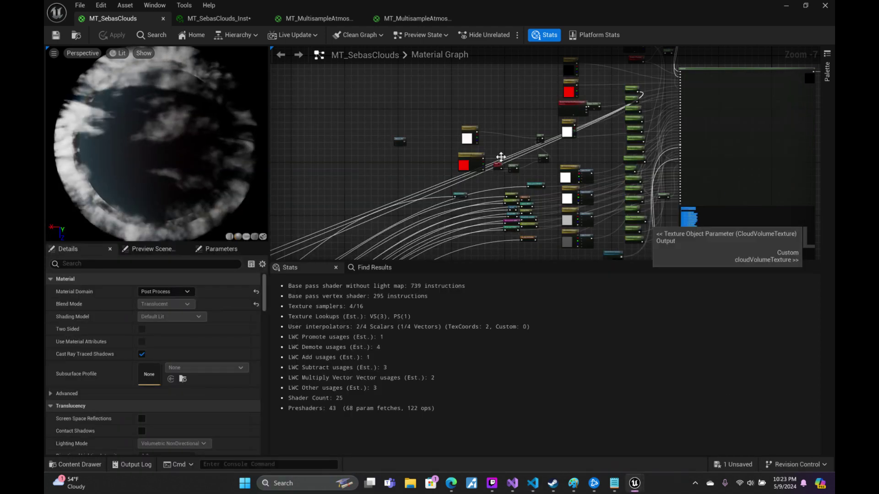
key("ctrl+v")
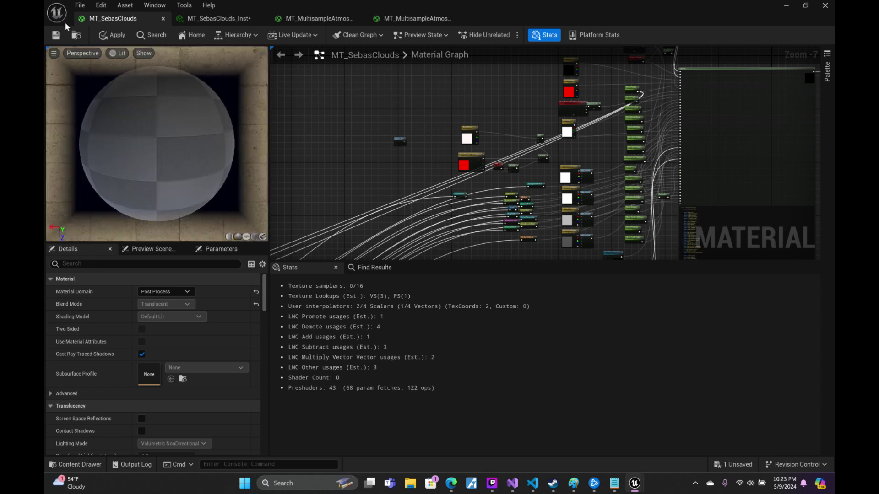
left_click(60, 36)
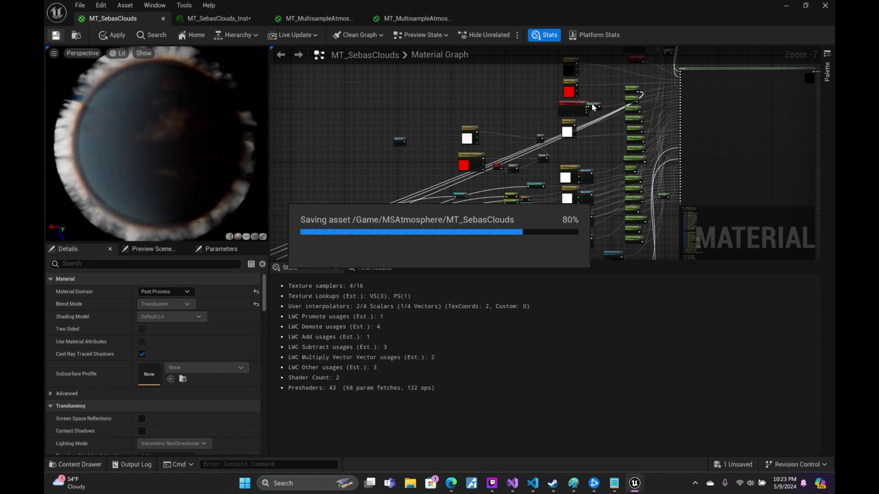
left_click(786, 7)
scroll(327, 252, "up", 10)
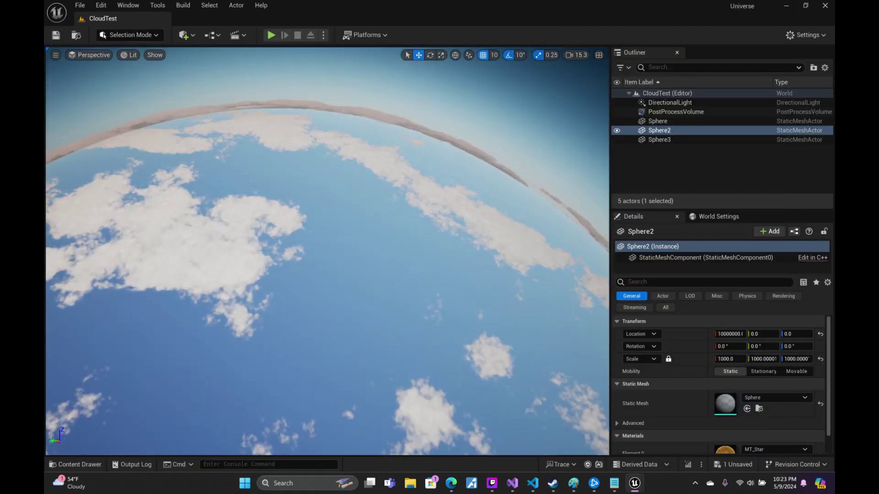
- Fly down through the clouds toward the ocean, refocus on Sphere2, then fly back in until the cloudy surface fills the view
mouse_move(327, 251)
right_mouse_down()
mouse_move(327, 228)
mouse_move(298, 206)
mouse_move(293, 238)
right_mouse_up()
scroll(293, 238, "up", 3)
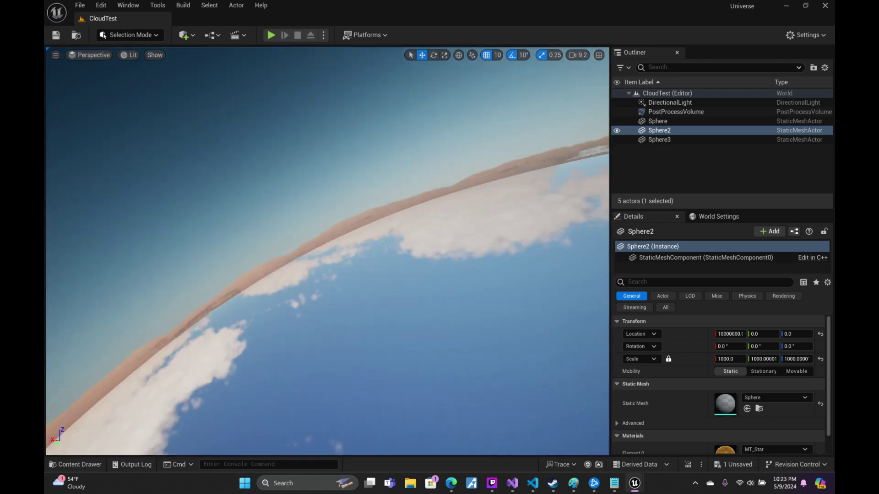
key("f")
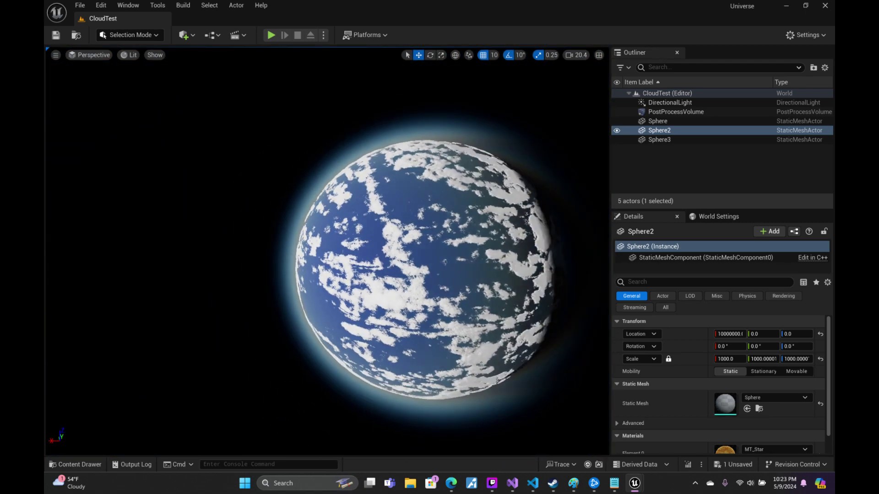
right_click_drag(293, 238, 302, 220)
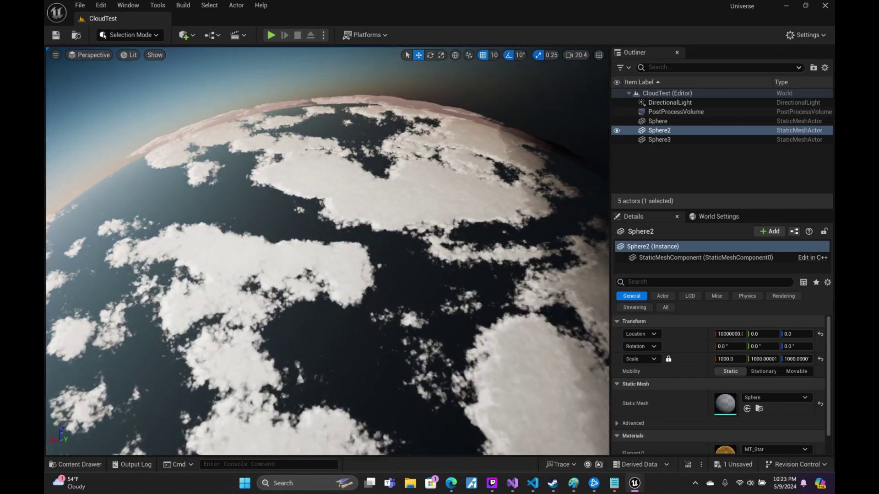
scroll(302, 220, "down", 2)
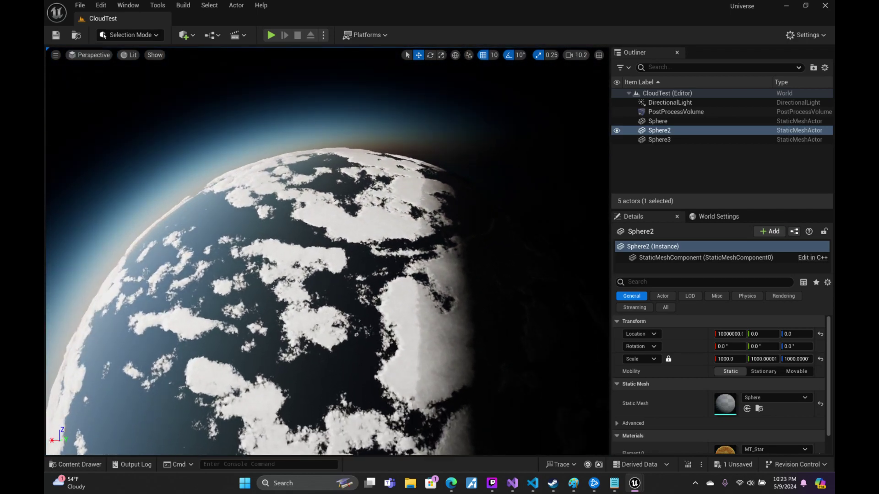
right_click_drag(327, 252, 321, 254)
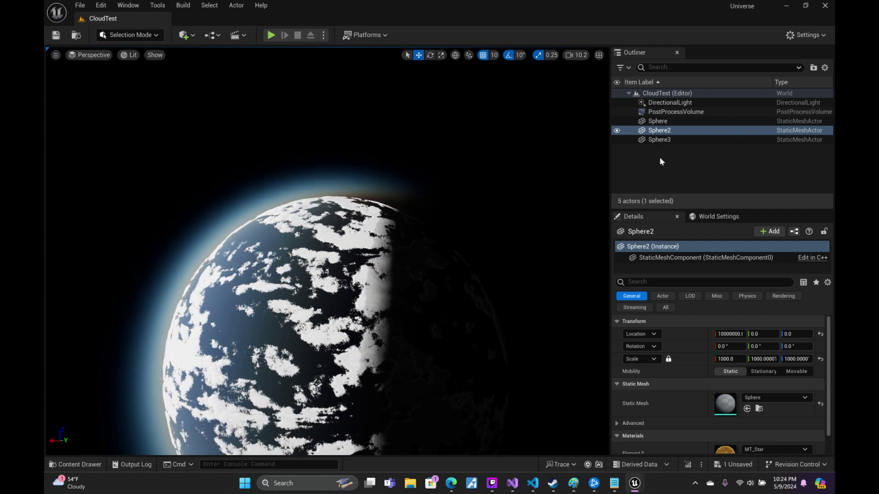
- Bring up the MT_SebasClouds material graph and pan across its cloud and atmosphere scattering parameter nodes
mouse_move(634, 483)
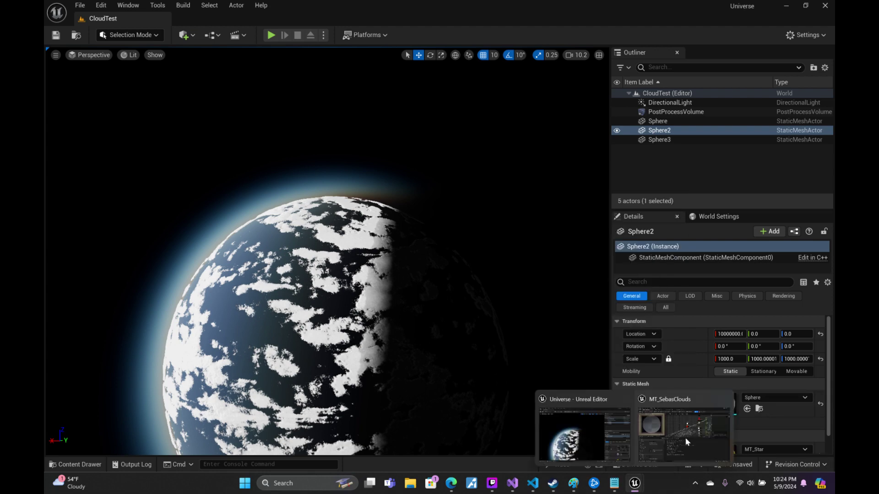
left_click(686, 439)
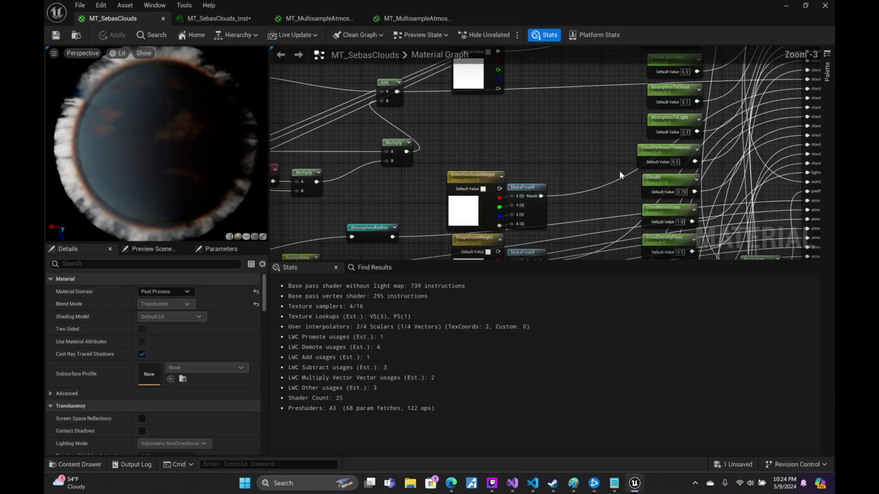
mouse_move(616, 201)
right_mouse_down()
mouse_move(414, 192)
mouse_move(424, 222)
right_mouse_up()
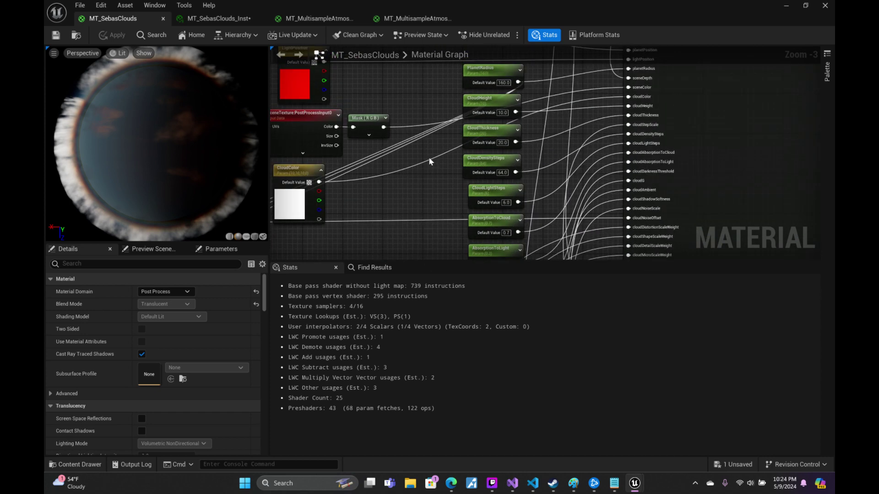
right_click_drag(429, 161, 530, 141)
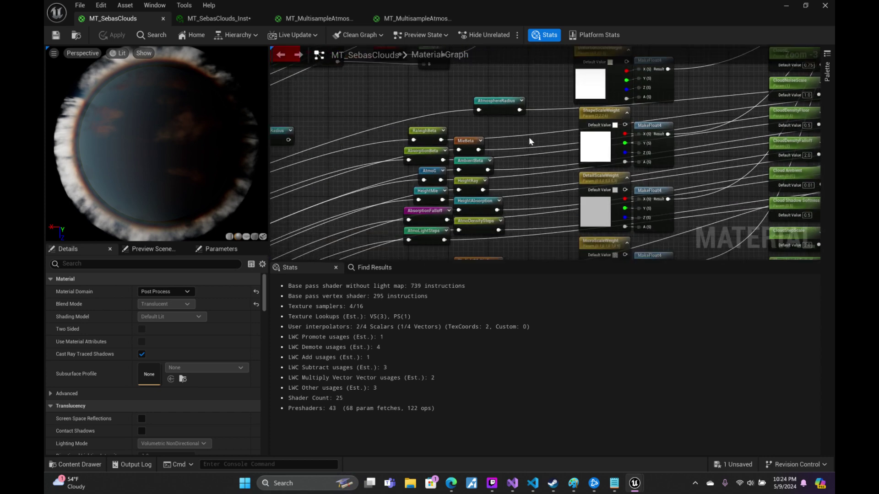
- Check both MT_MultisampleAtmos materials, then view MT_SebasClouds_Inst showing PlanetRadius 466421.25
left_click(322, 16)
left_click(383, 16)
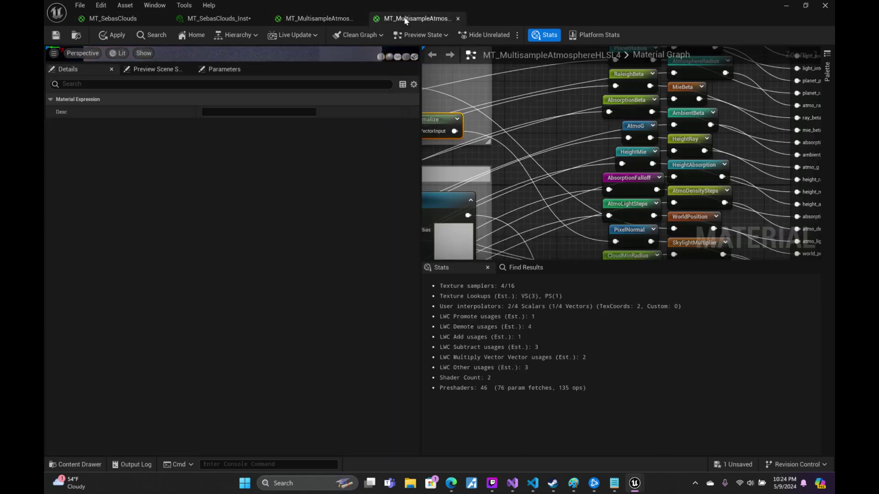
left_click(242, 17)
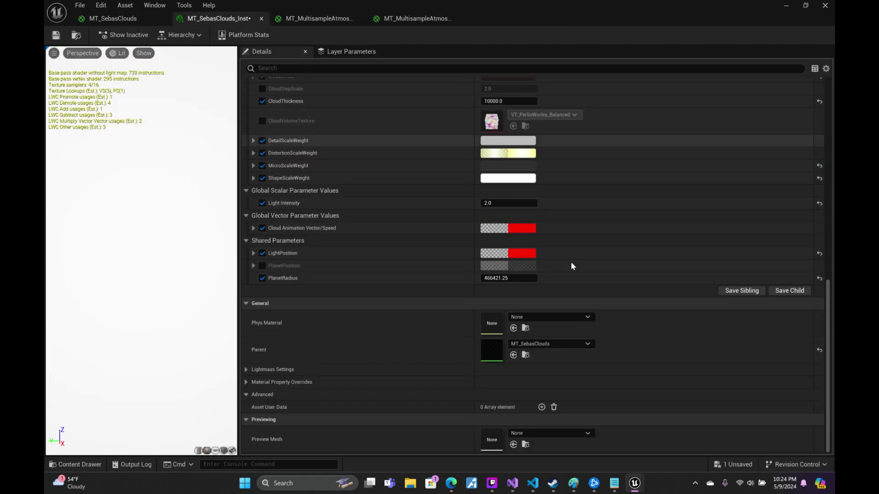
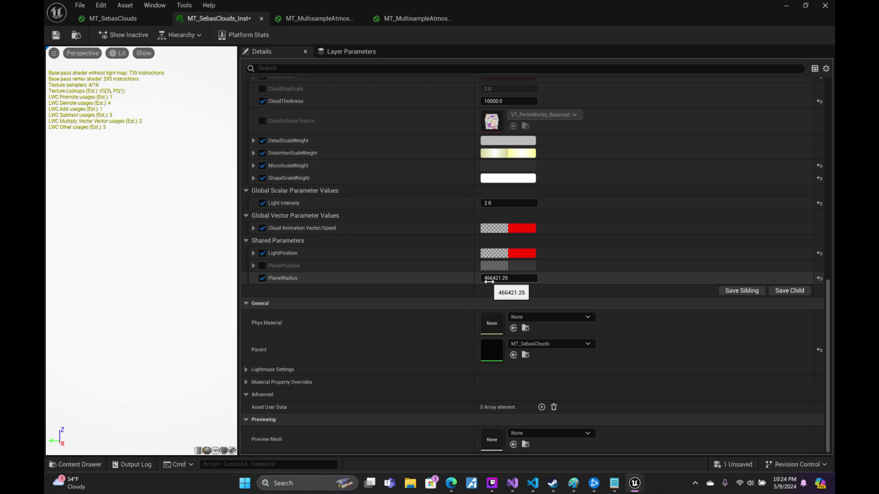
- Save MT_SebasClouds_Inst, then move the viewport camera toward the planet's sunlit limb
left_click(56, 36)
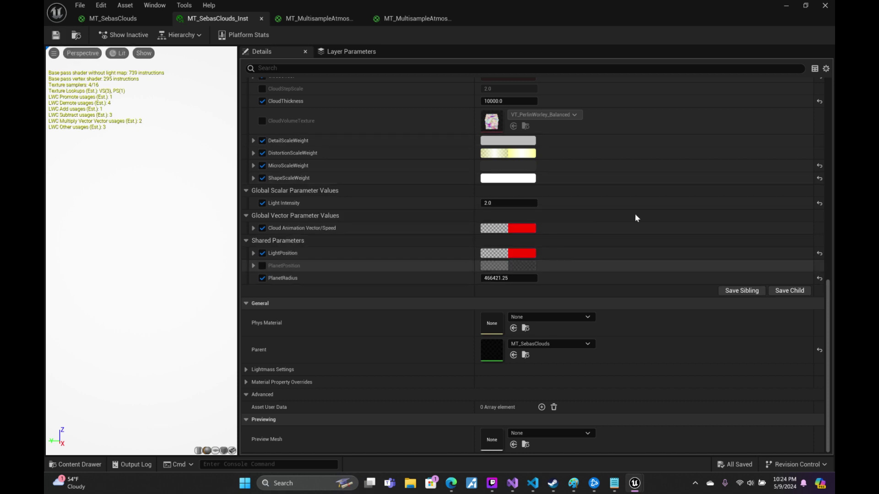
left_click(786, 6)
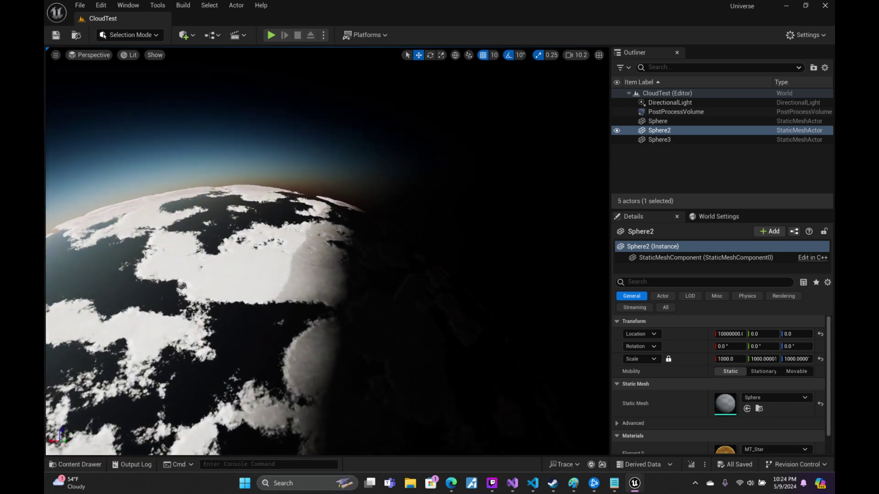
scroll(327, 251, "up", 2)
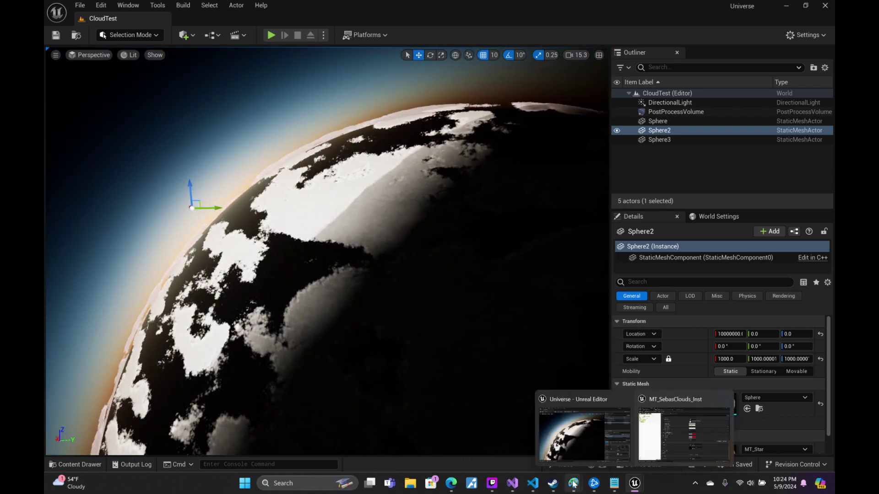
- Review how CameraAltitudeRamp derives altitude from CAMERA_POSITION, PLANET_POSITION and PLANET_RADIUS
left_click(535, 483)
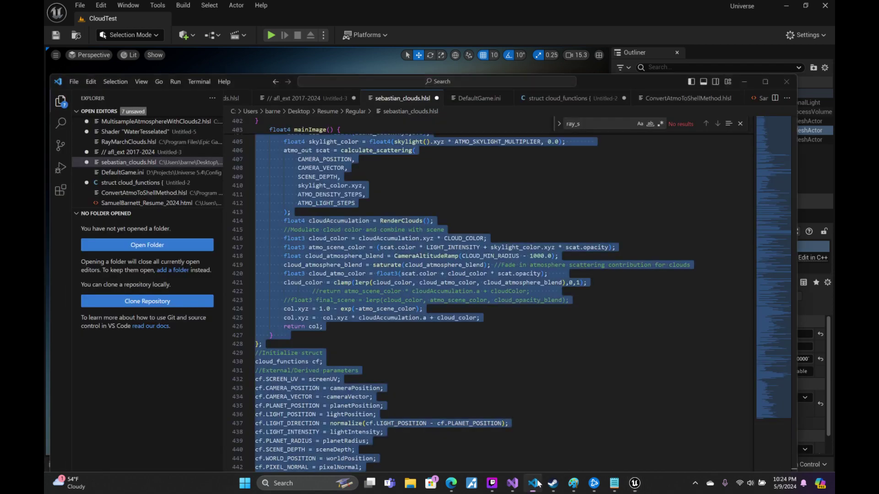
left_click(404, 256)
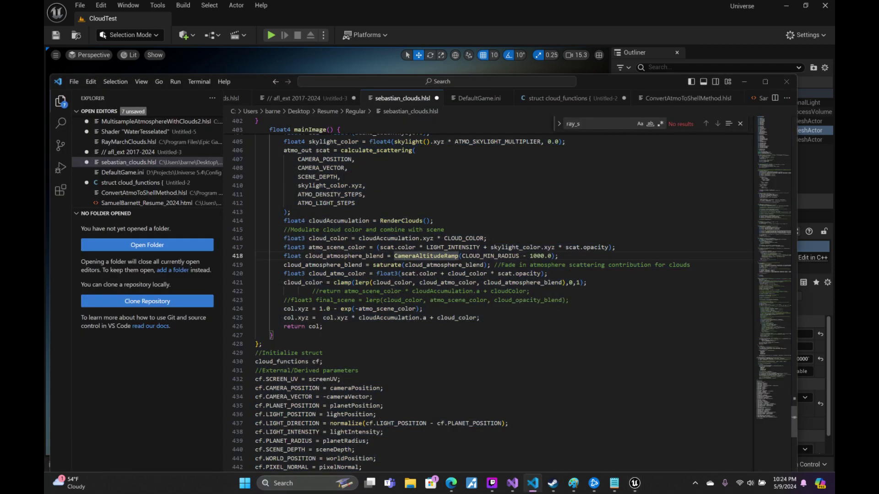
scroll(458, 293, "up", 2)
scroll(458, 293, "up", 3)
scroll(457, 293, "up", 3)
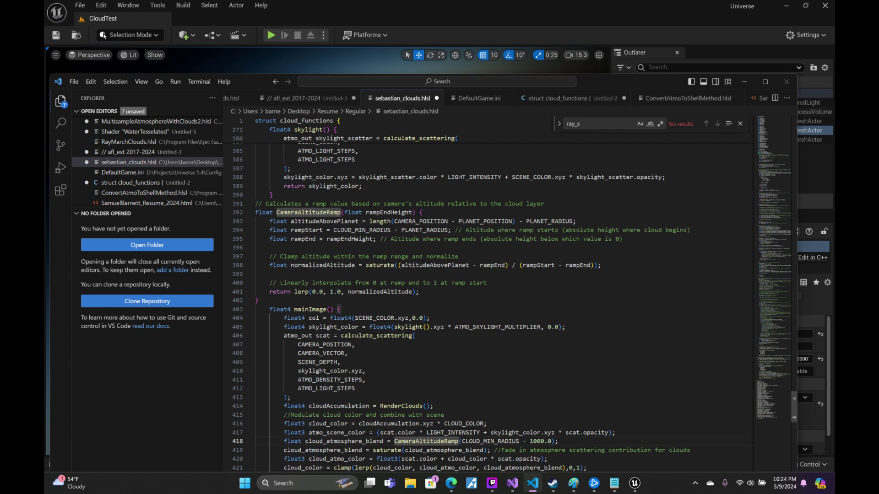
left_click(421, 221)
left_click(486, 221)
left_click(562, 221)
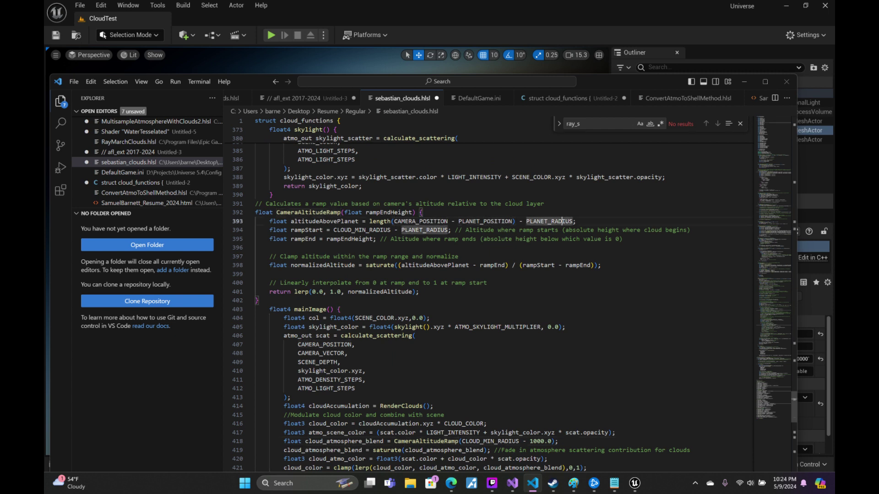
- Trace the ramp start, rampEndHeight and the saturate normalization inside CameraAltitudeRamp
left_click(369, 230)
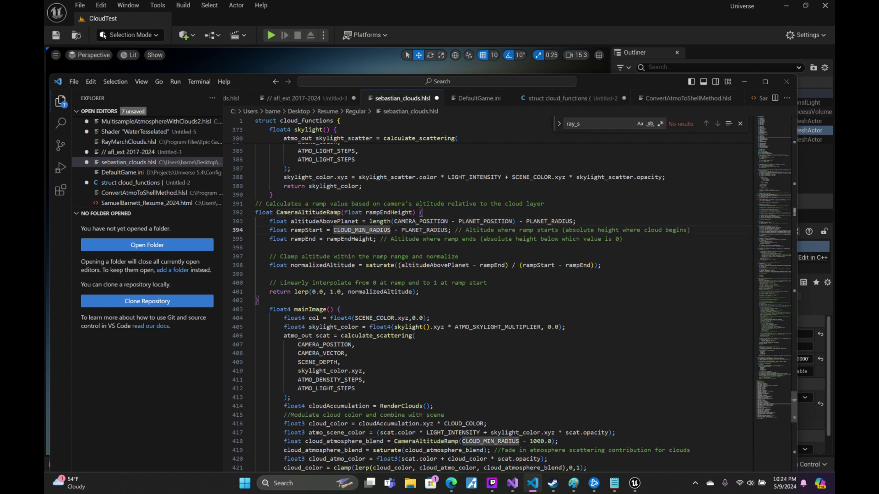
left_click(426, 230)
left_click(348, 238)
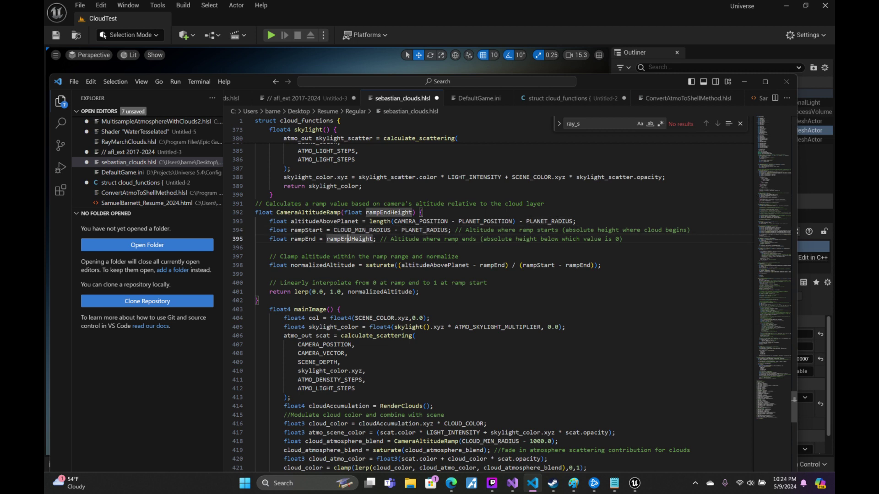
left_click(377, 265)
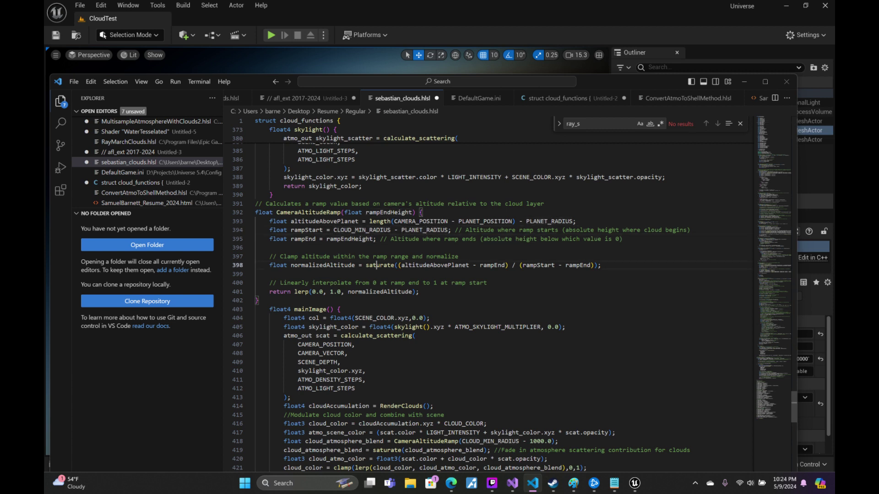
left_click(432, 265)
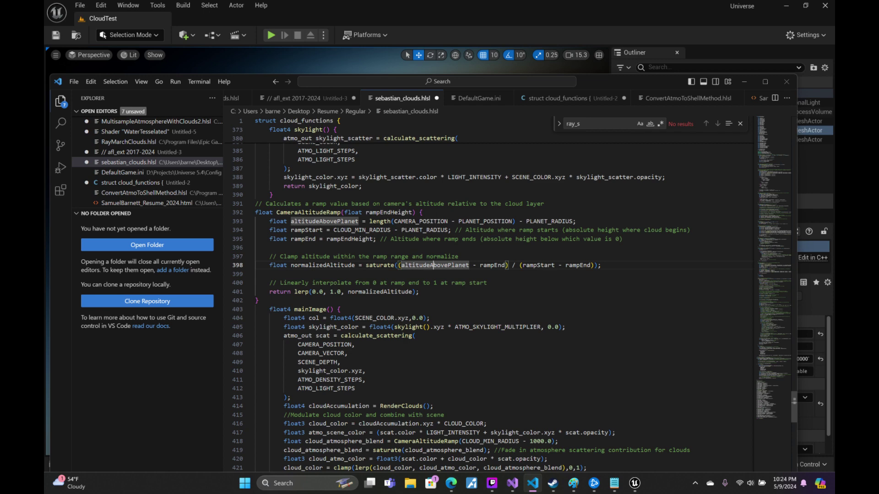
left_click(506, 265)
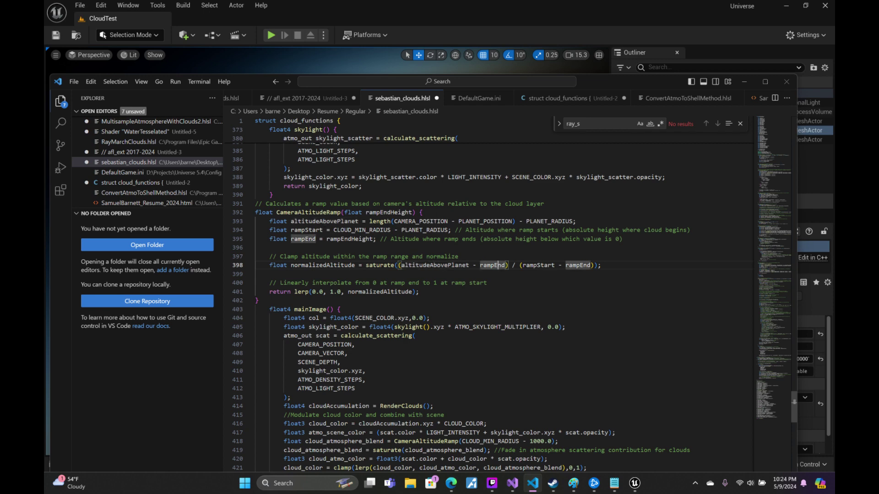
scroll(505, 265, "down", 2)
scroll(505, 265, "down", 2)
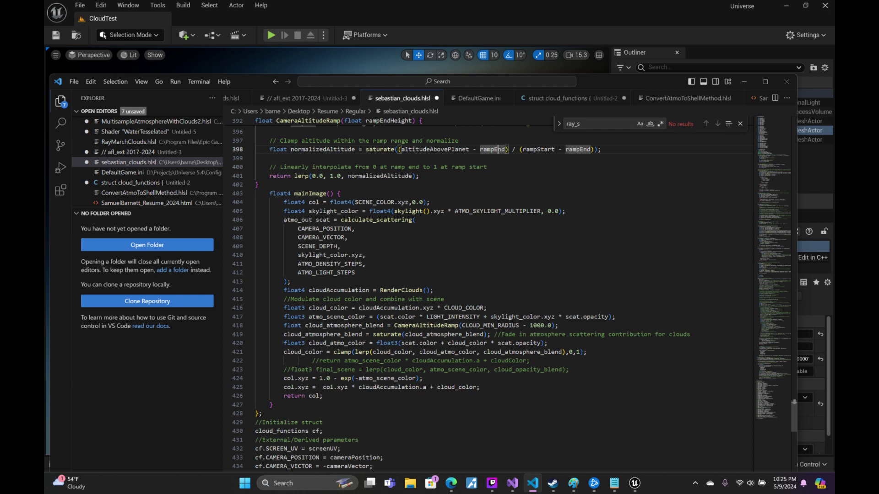
- Change line 418 to 1 - CameraAltitudeRamp(CLOUD_MIN_RADIUS - 10.0) and select all shader code
left_click(394, 325)
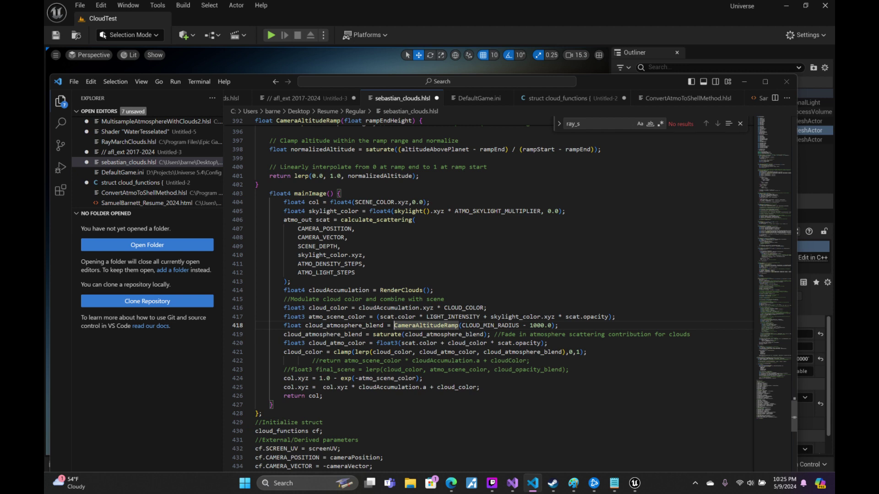
type("1-")
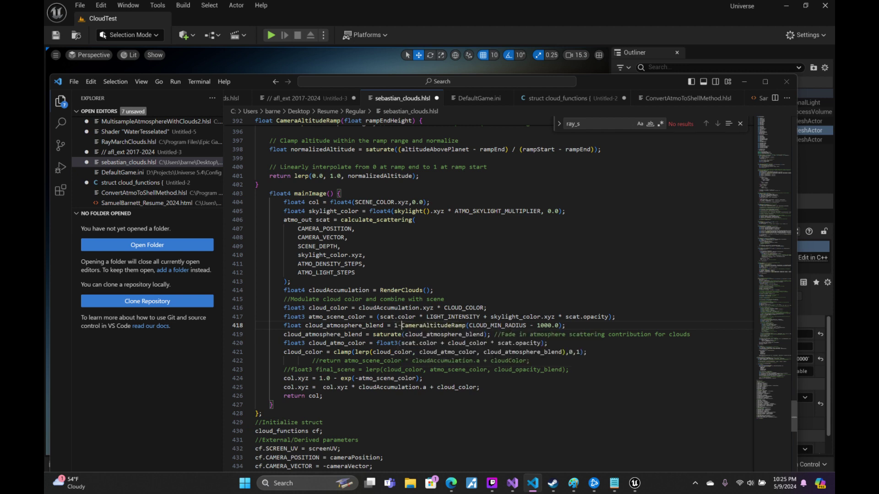
key("BackSpace")
type("-")
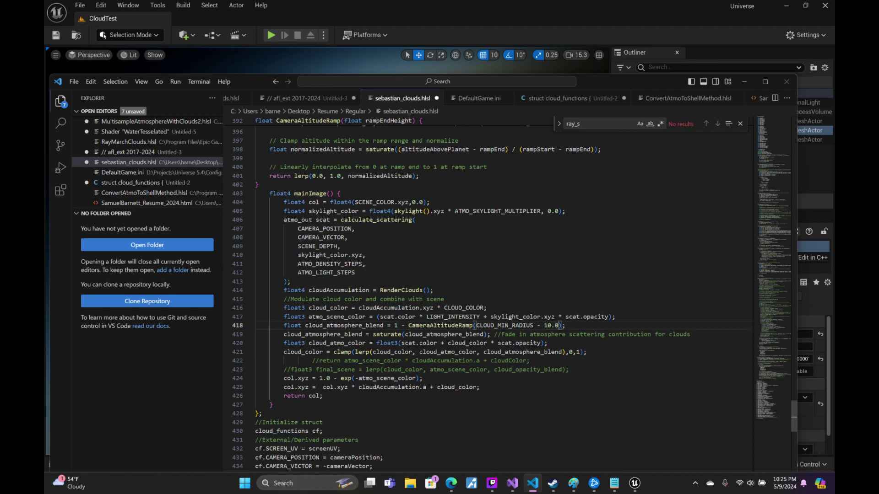
key("ctrl+a")
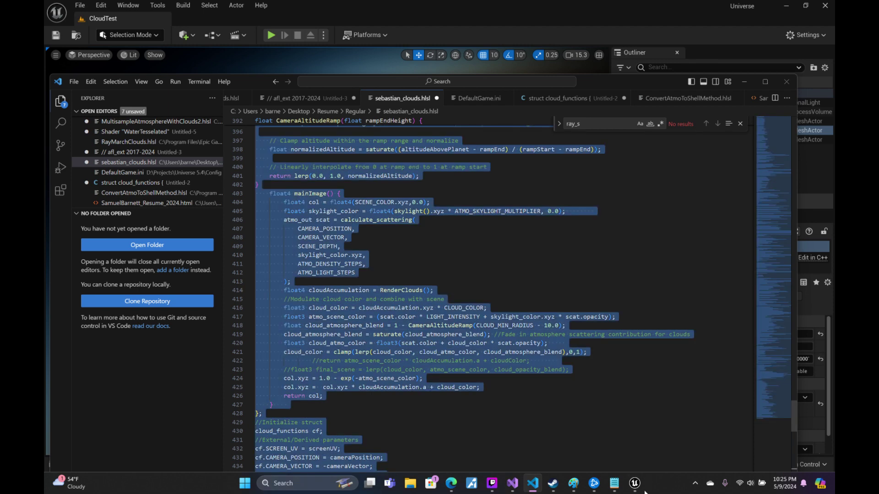
- Paste the inverted-ramp shader into MT_SebasClouds's Custom node, apply, save, and minimize the editor
mouse_move(634, 482)
left_click(678, 435)
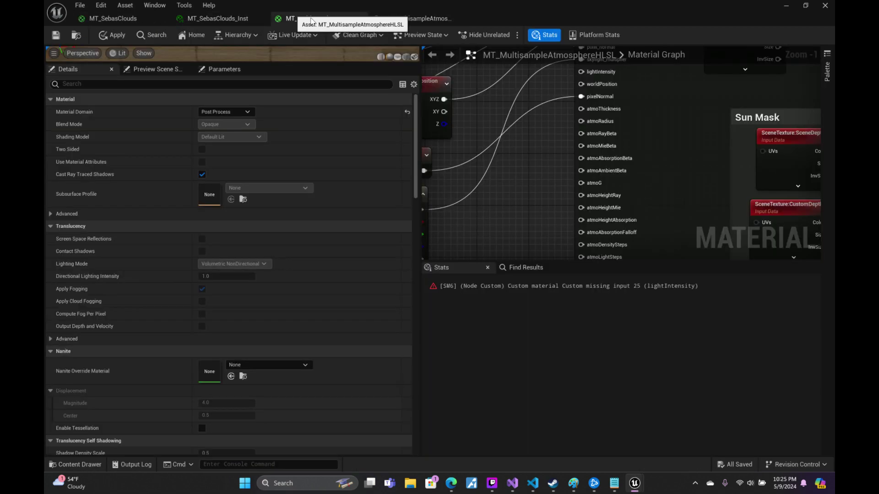
left_click(400, 19)
left_click(145, 23)
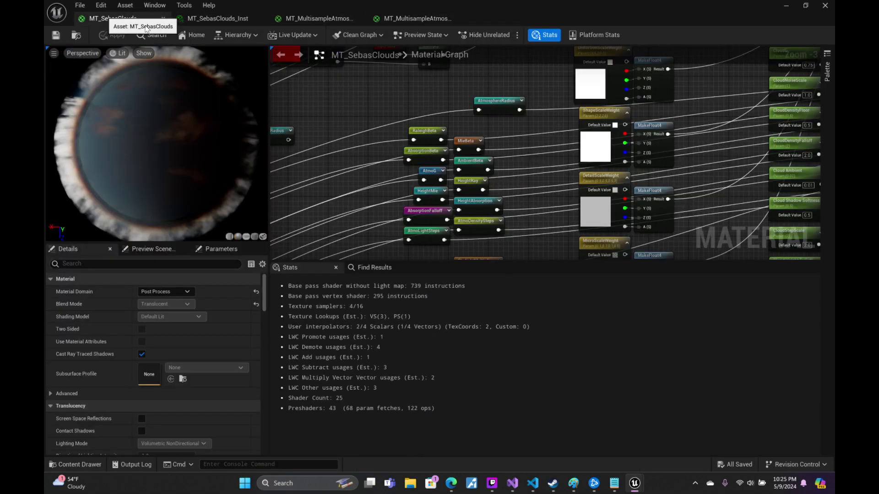
right_click_drag(755, 219, 547, 200)
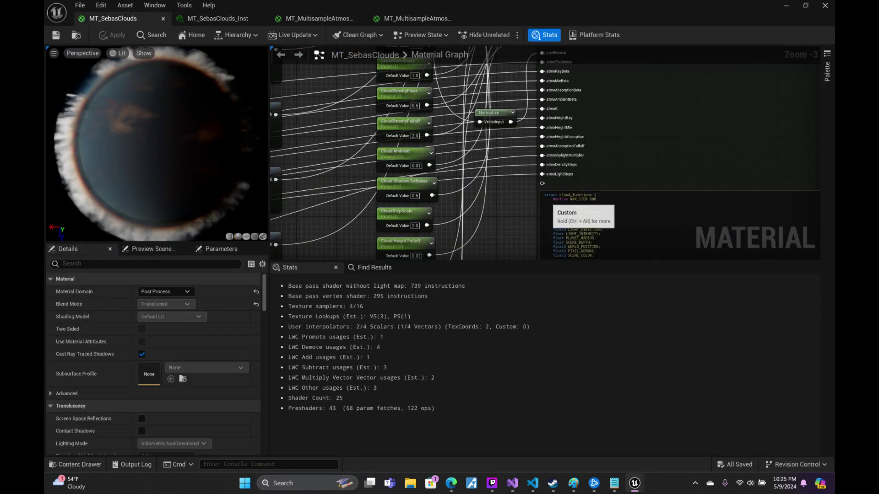
left_click(563, 215)
left_click(310, 109)
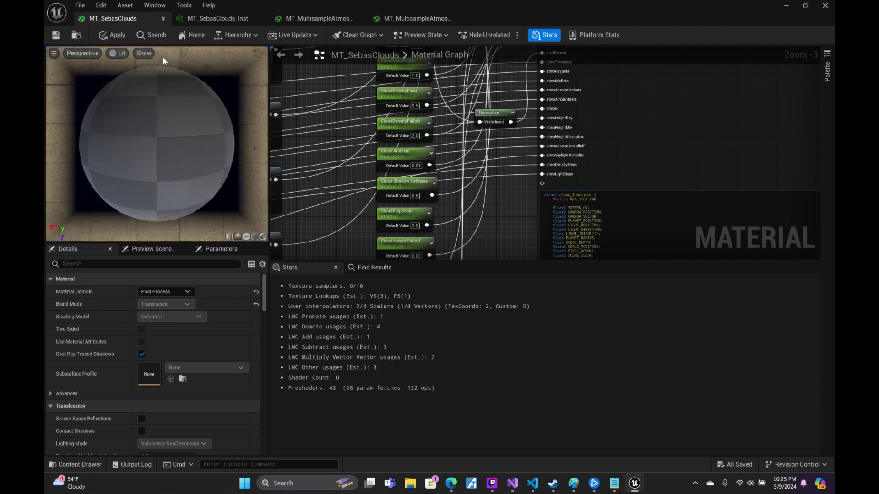
left_click(56, 35)
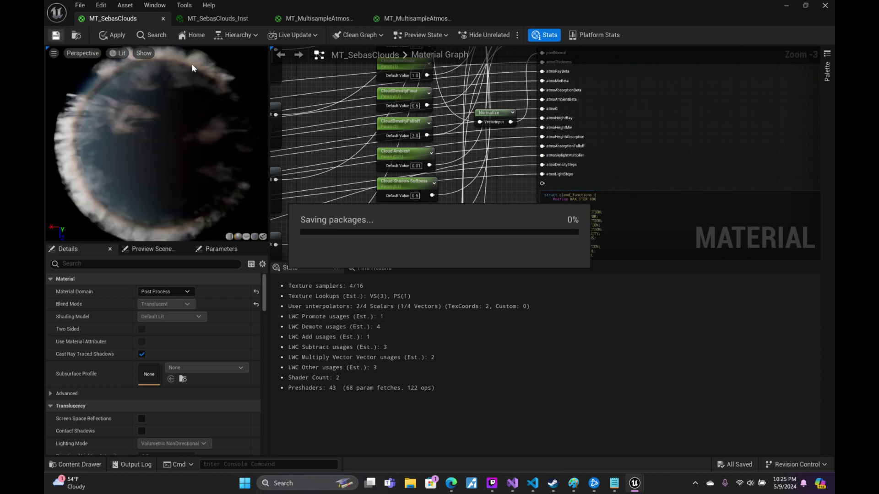
left_click(786, 7)
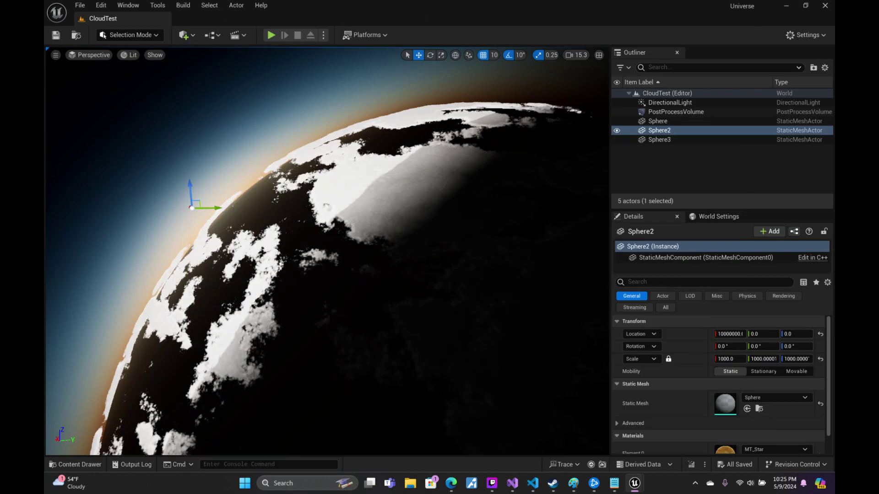
scroll(328, 251, "up", 10)
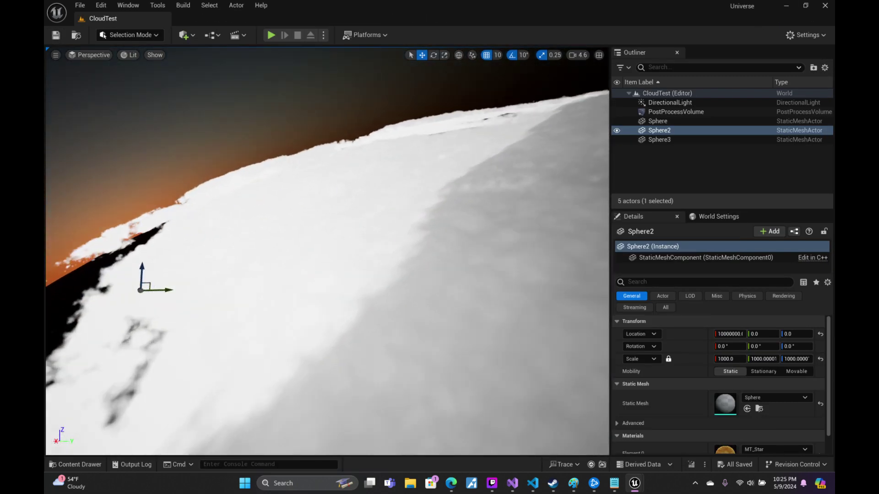
scroll(327, 251, "up", 3)
scroll(327, 251, "up", 3)
scroll(327, 251, "up", 2)
scroll(327, 251, "up", 3)
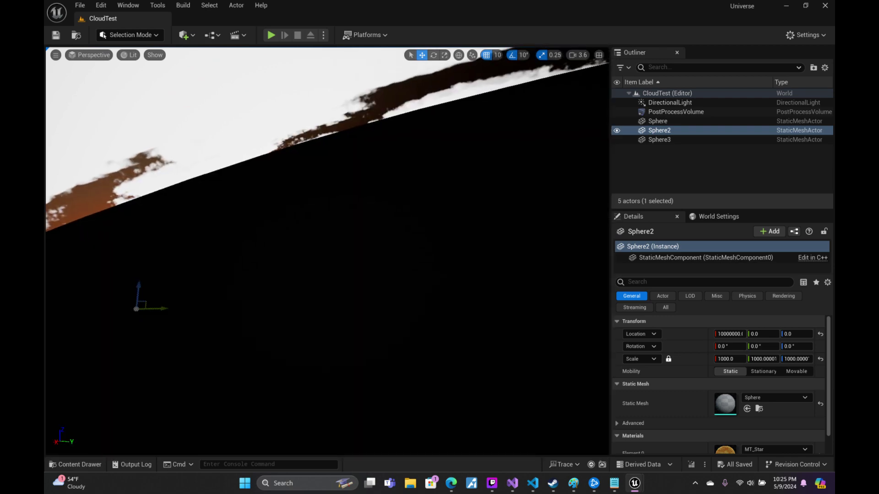
right_click_drag(327, 251, 328, 251)
scroll(327, 251, "down", 1)
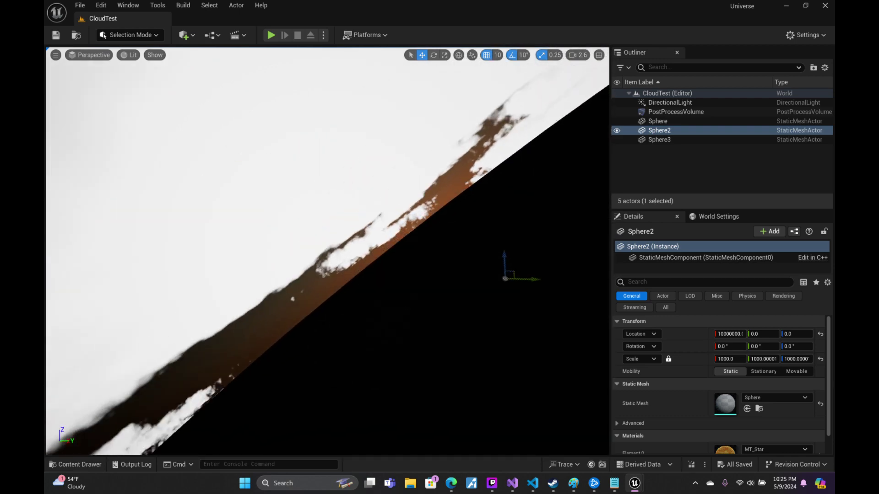
scroll(327, 250, "down", 3)
scroll(327, 251, "down", 3)
scroll(327, 251, "down", 3)
scroll(327, 251, "down", 3)
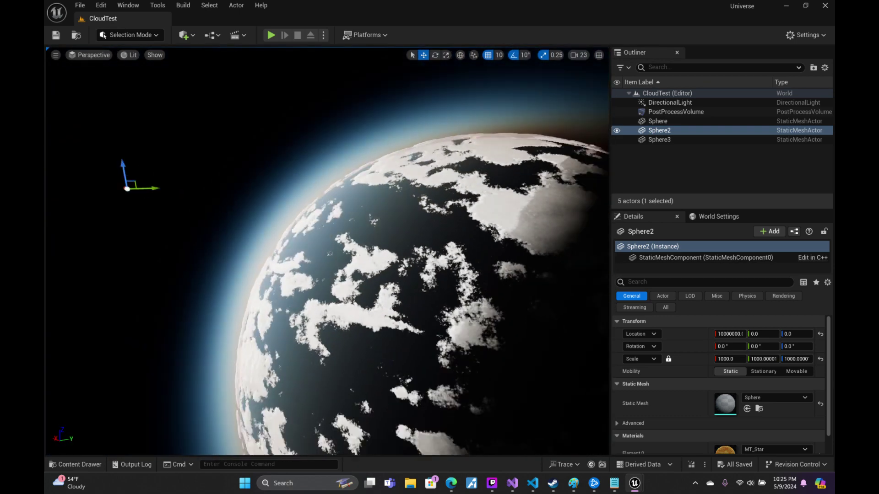
scroll(327, 251, "down", 3)
scroll(327, 251, "down", 2)
scroll(328, 251, "up", 2)
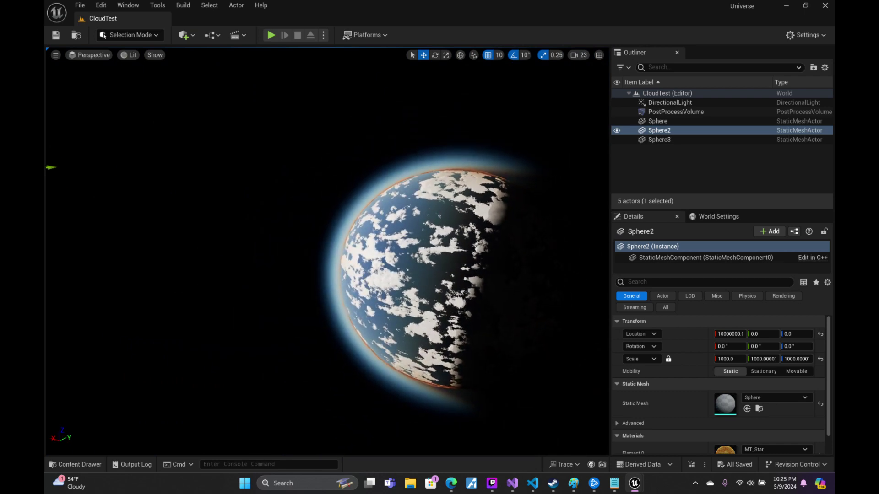
scroll(327, 251, "up", 3)
right_click_drag(327, 250, 327, 251)
scroll(327, 251, "up", 3)
scroll(328, 251, "up", 2)
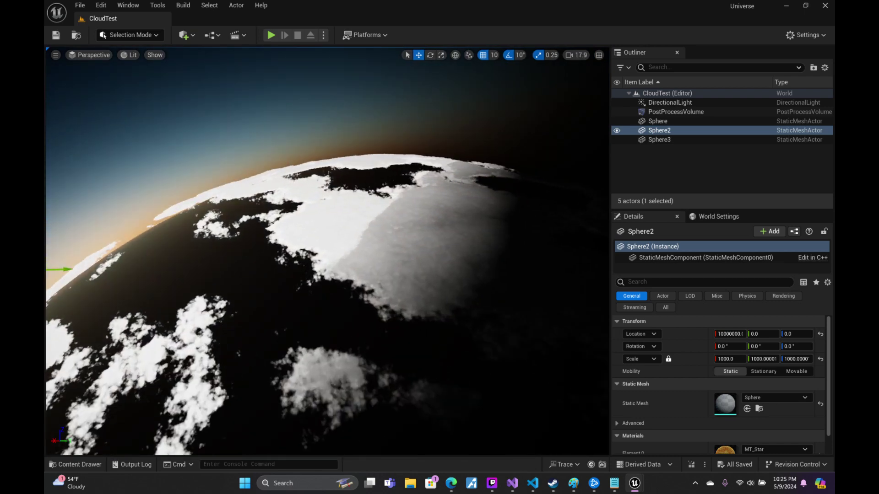
scroll(328, 251, "up", 2)
scroll(327, 251, "up", 2)
scroll(327, 250, "up", 2)
scroll(327, 251, "down", 3)
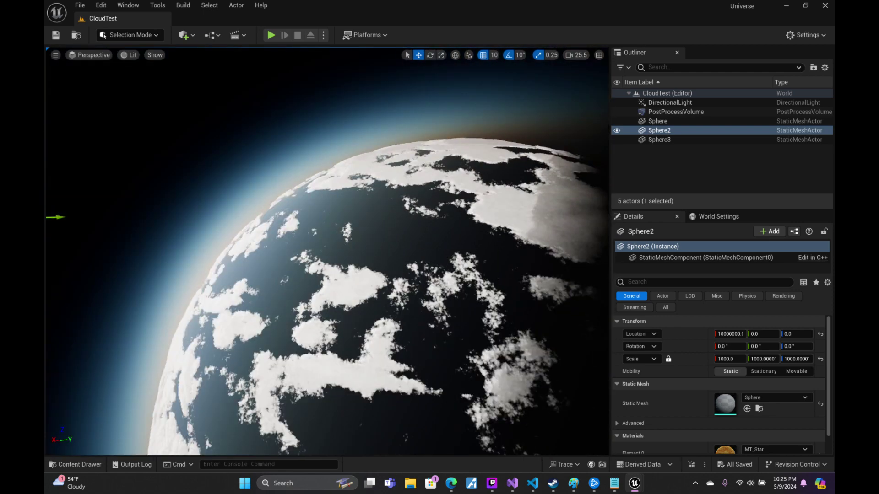
scroll(327, 250, "down", 2)
scroll(327, 251, "up", 1)
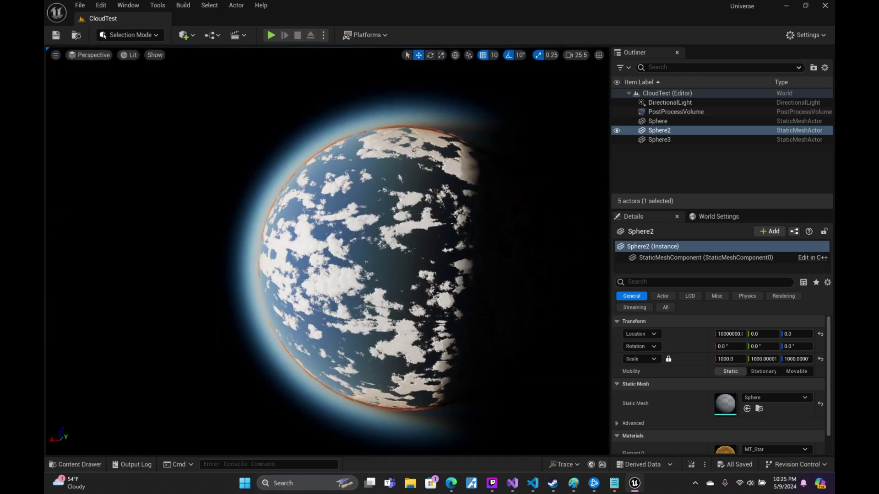
mouse_move(533, 483)
left_click(554, 431)
- Delete '1 -' on line 418, leaving CameraAltitudeRamp(CLOUD_MIN_RADIUS - 10.0), and select all code
left_click(559, 326)
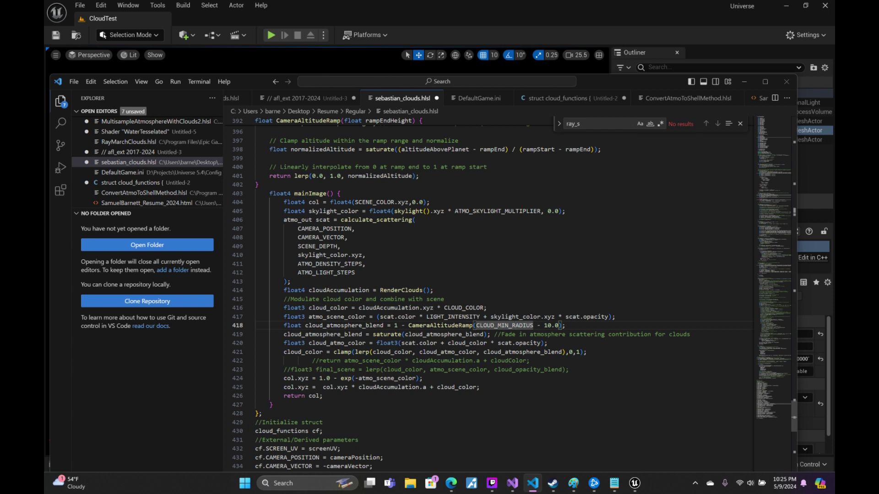
left_click(404, 326)
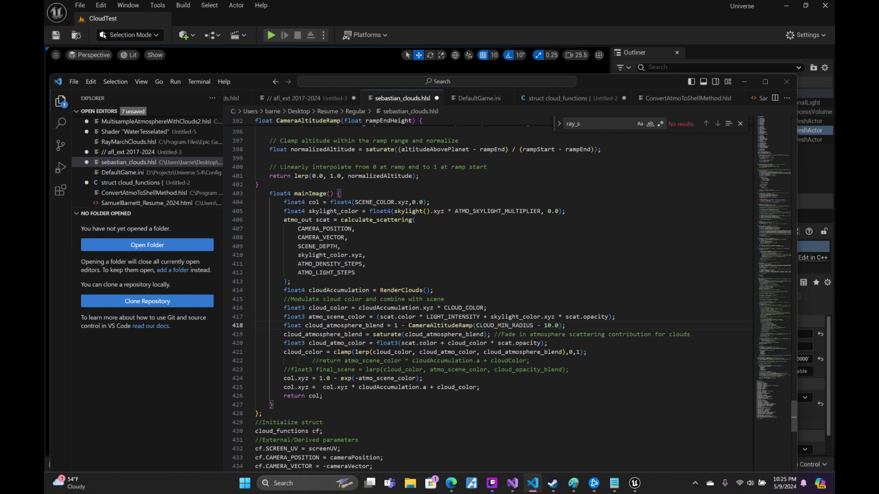
key("ctrl+shift+Right")
key("BackSpace")
key("BackSpace")
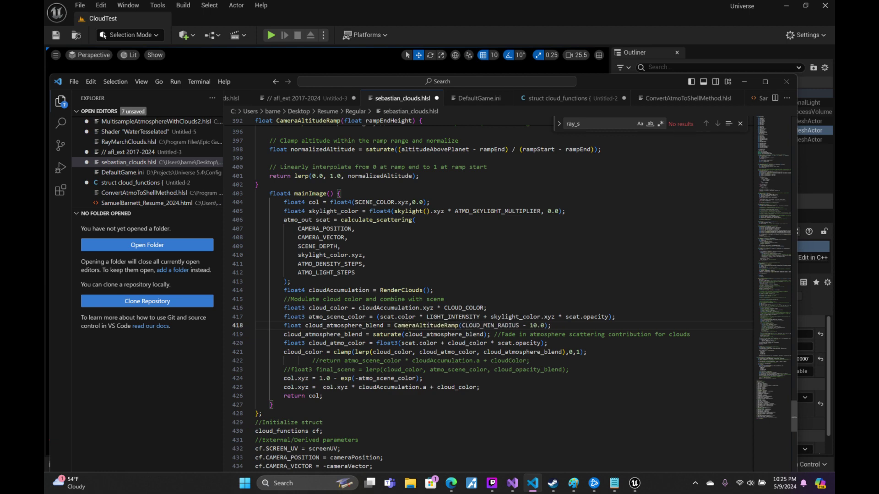
key("ctrl+a")
- Replace the Custom node code in MT_SebasClouds with the non-inverted shader, apply, save, and minimize
left_click(634, 482)
left_click(682, 422)
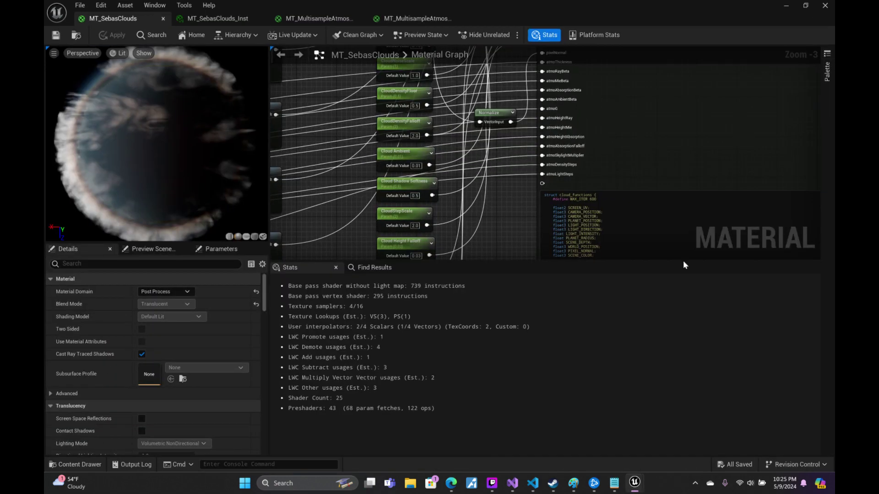
key("ctrl+a")
key("ctrl+v")
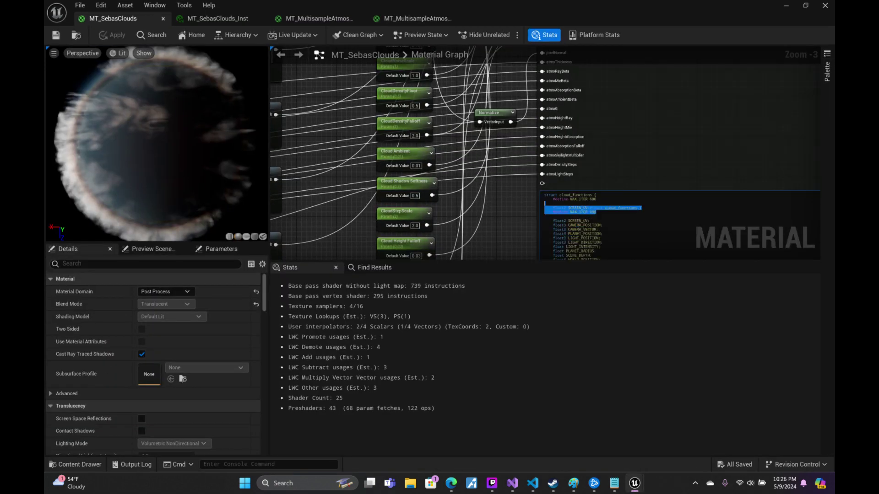
left_click(498, 203)
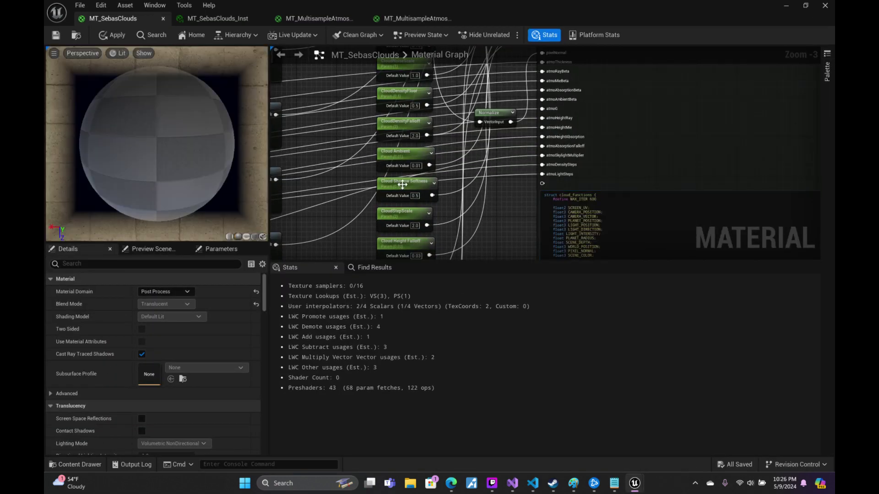
left_click(55, 35)
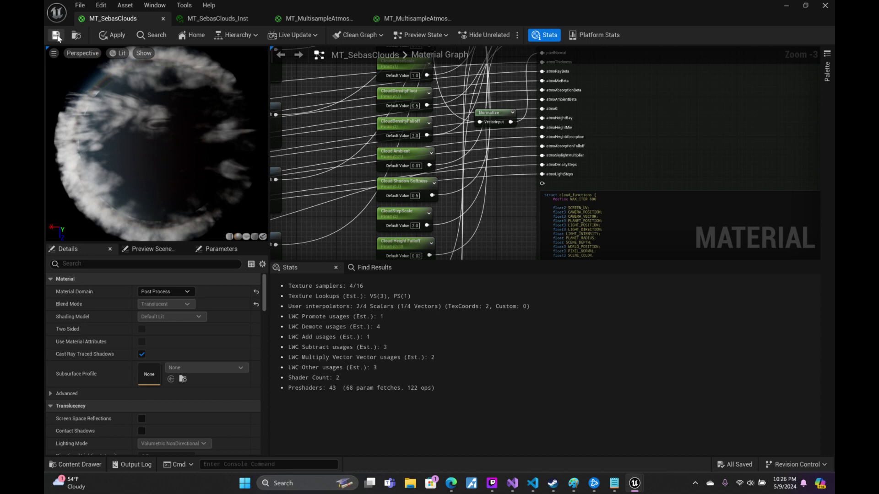
left_click(785, 7)
right_click_drag(328, 252, 347, 234)
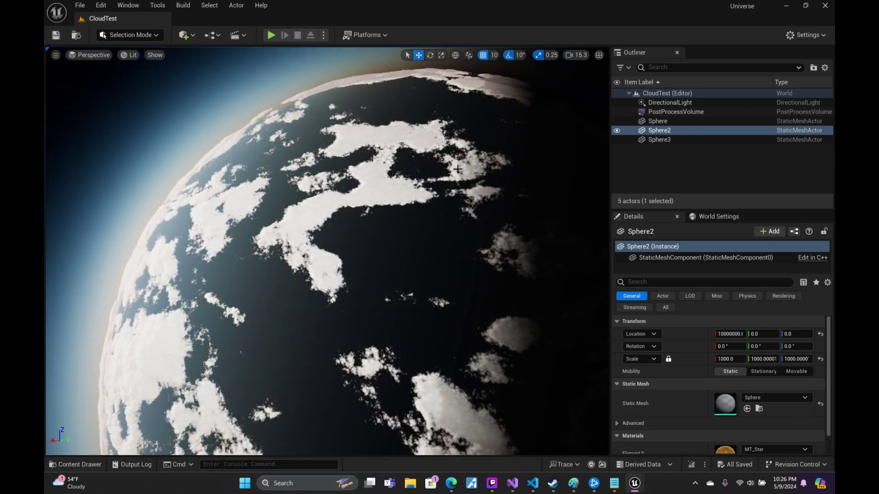
- Inspect the clouds by framing Sphere2 and the planet Sphere, flying in near the surface
right_click_drag(459, 170, 460, 170)
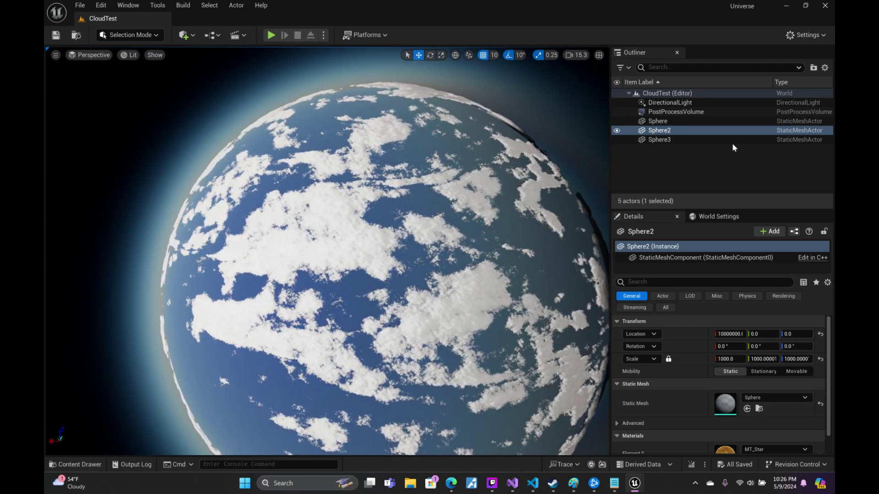
left_click(662, 131)
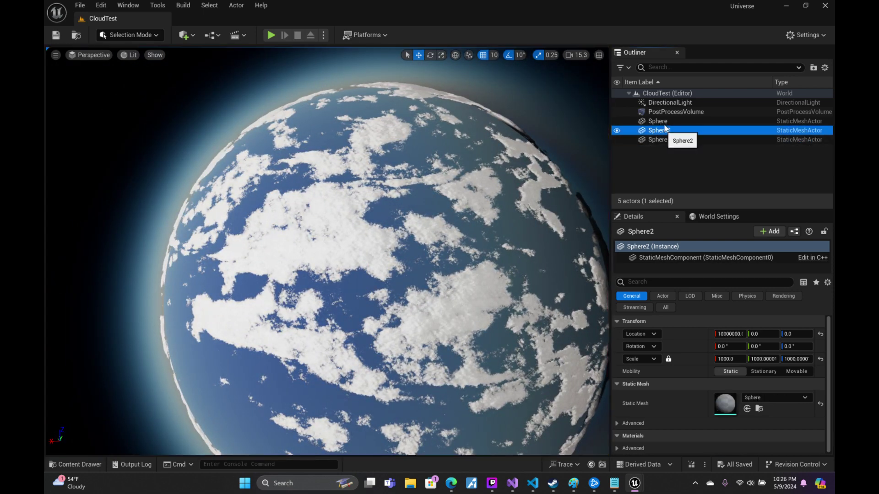
left_click(664, 122)
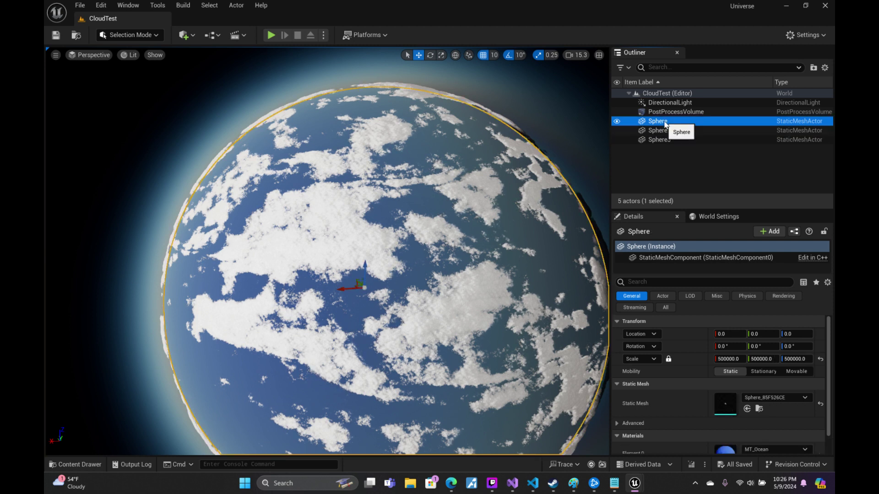
left_click(663, 130)
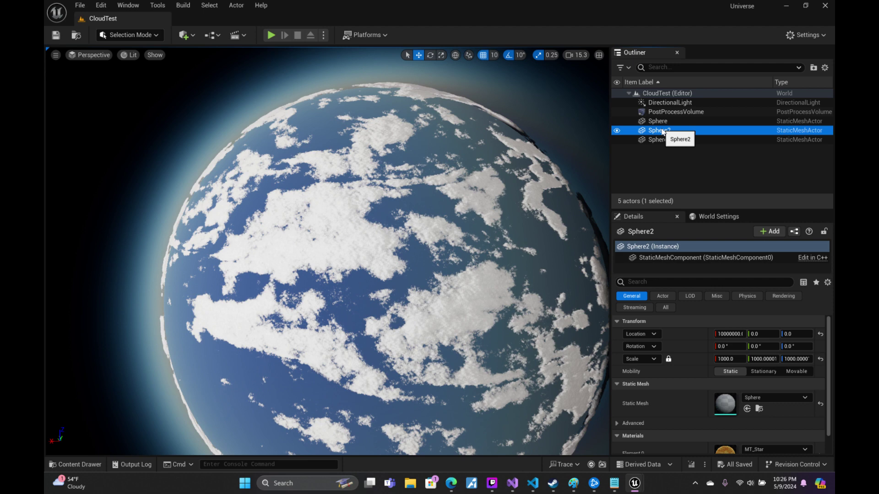
double_click(662, 131)
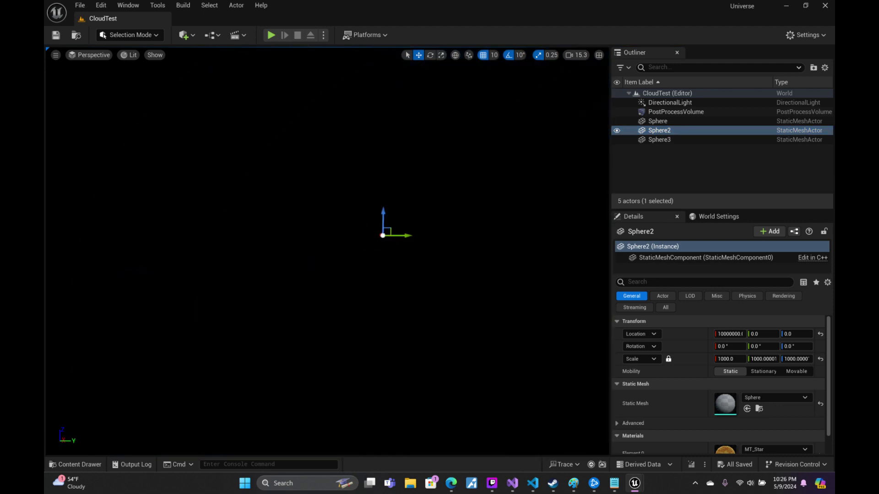
double_click(657, 121)
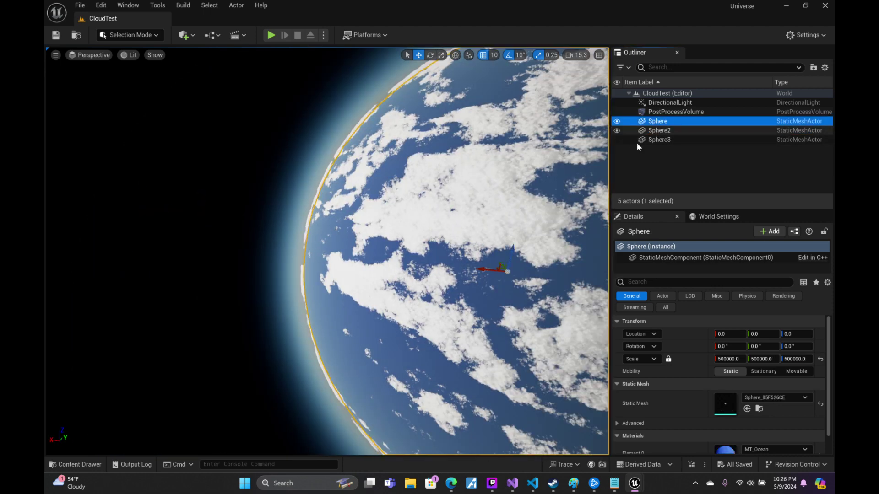
right_click_drag(327, 252, 327, 252)
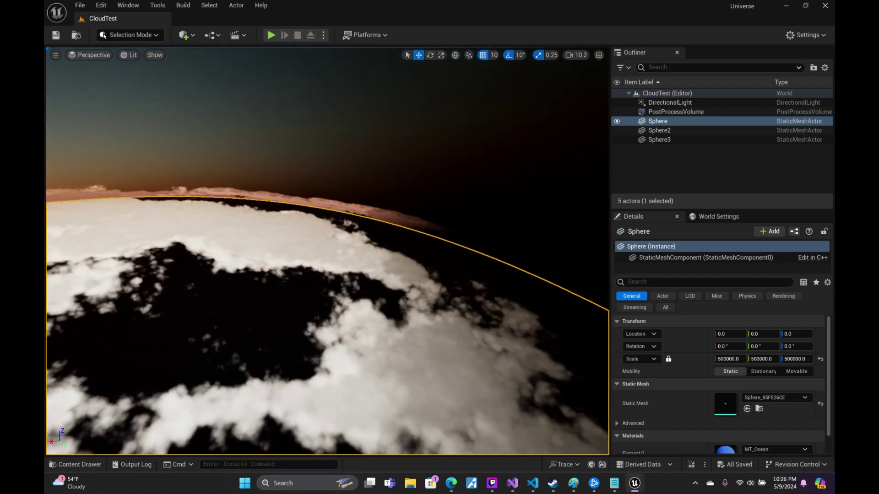
key("f")
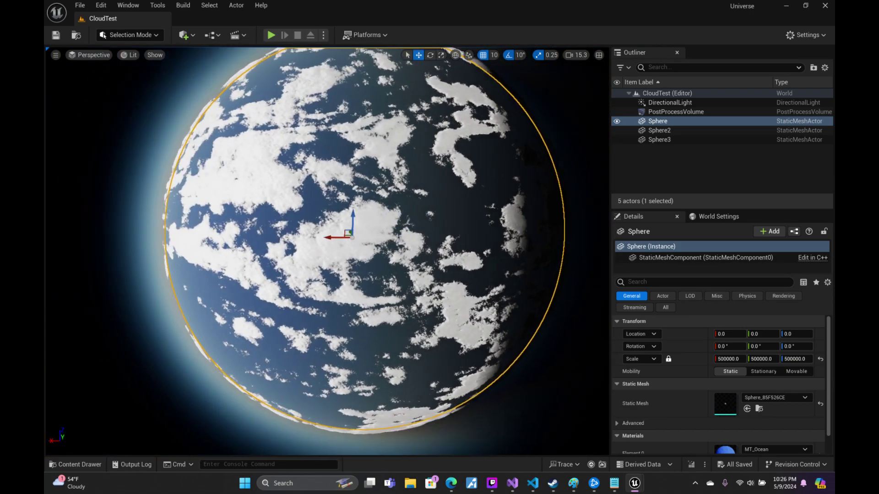
- Bring back the MT_SebasClouds material editor and pan its graph
mouse_move(634, 483)
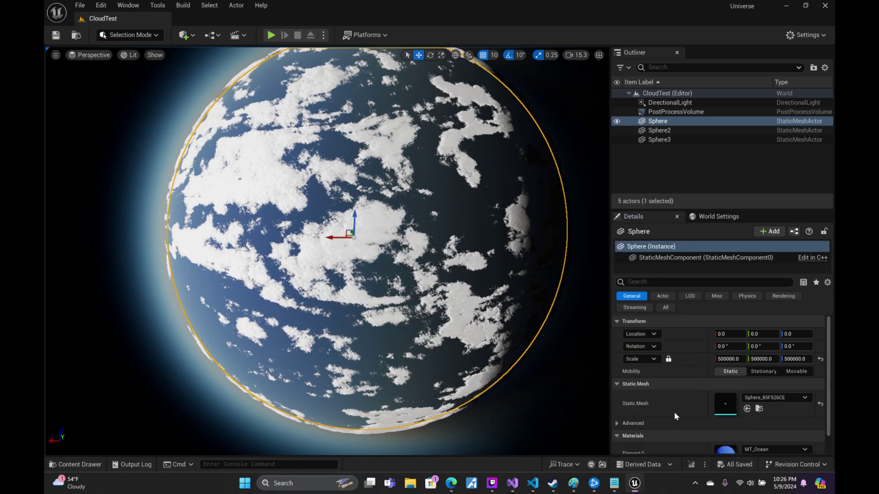
left_click(673, 411)
right_click_drag(526, 229, 508, 50)
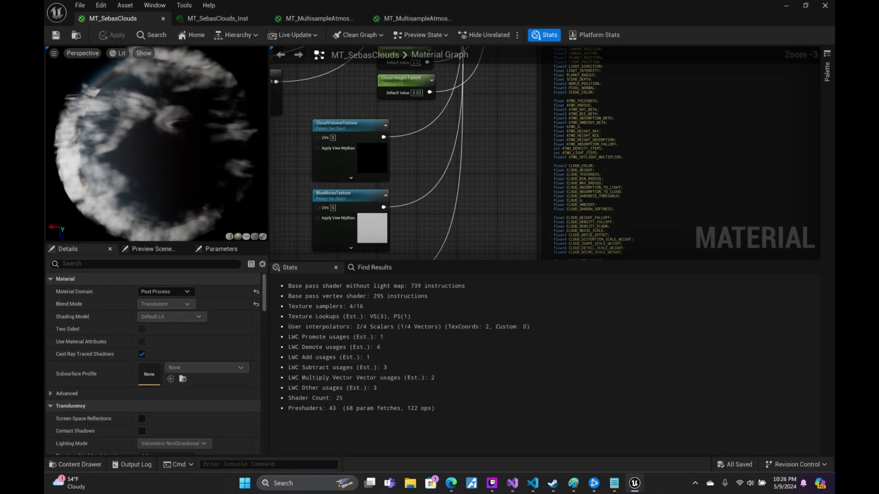
- In MT_SebasClouds_Inst, change PlanetRadius from 466421.25 to 500000.0, then restore down the editor window
right_click_drag(491, 102, 628, 260)
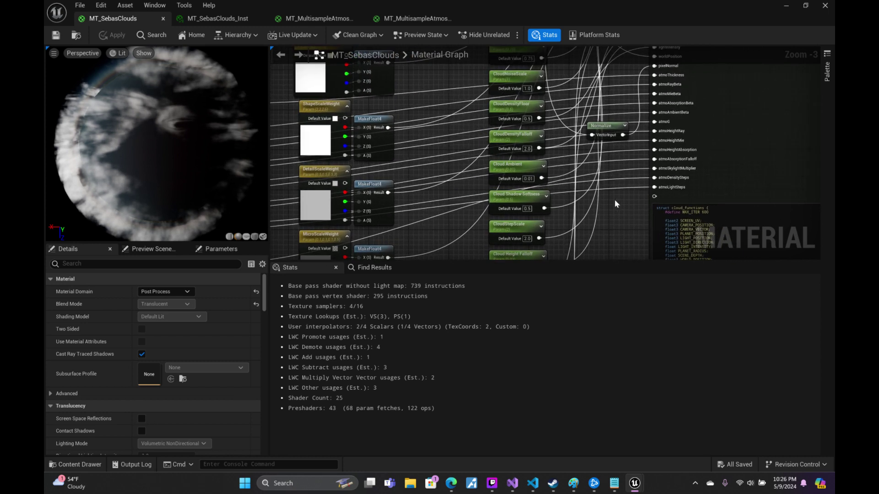
left_click(413, 16)
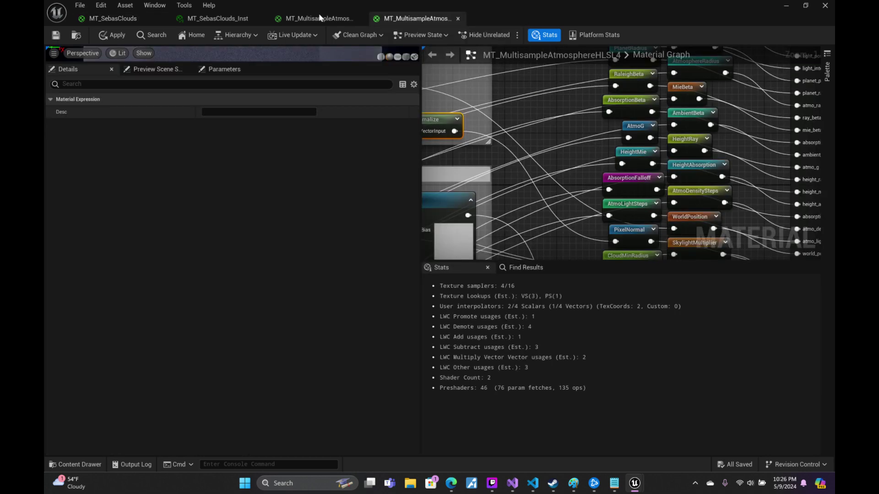
left_click(320, 18)
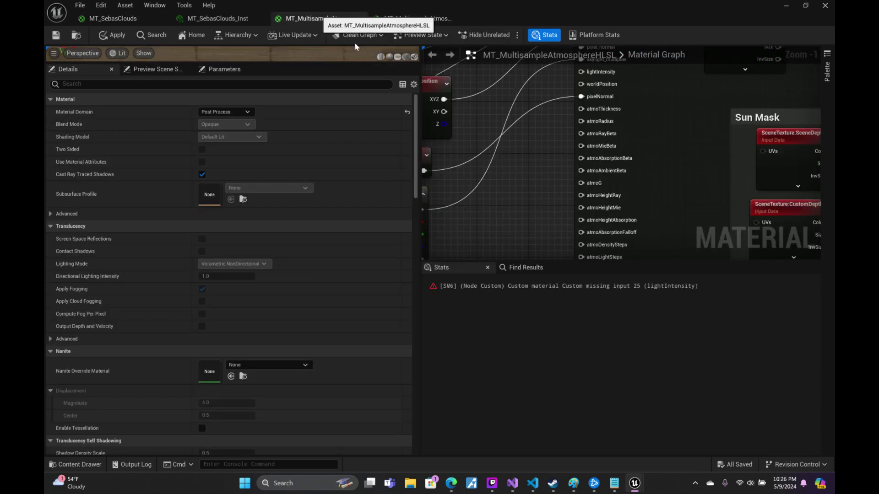
left_click(228, 17)
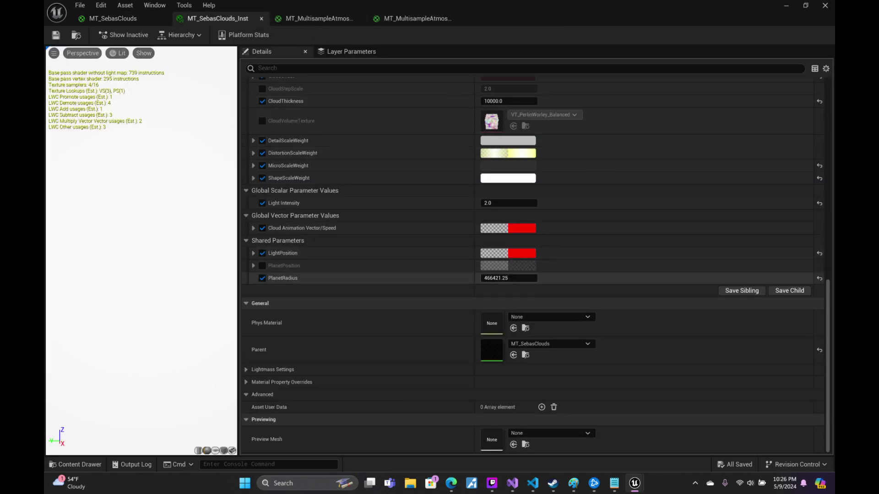
left_click(499, 277)
left_click_drag(499, 277, 484, 288)
key("BackSpace")
key("BackSpace")
key("Return")
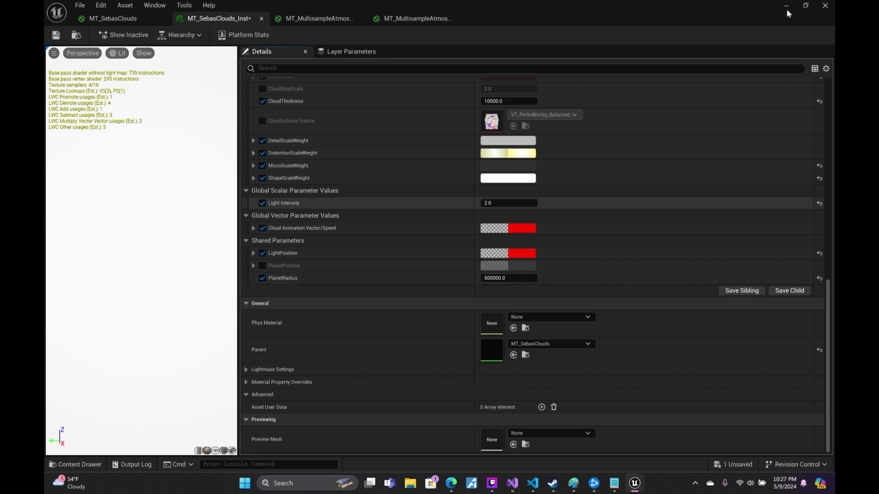
left_click(806, 5)
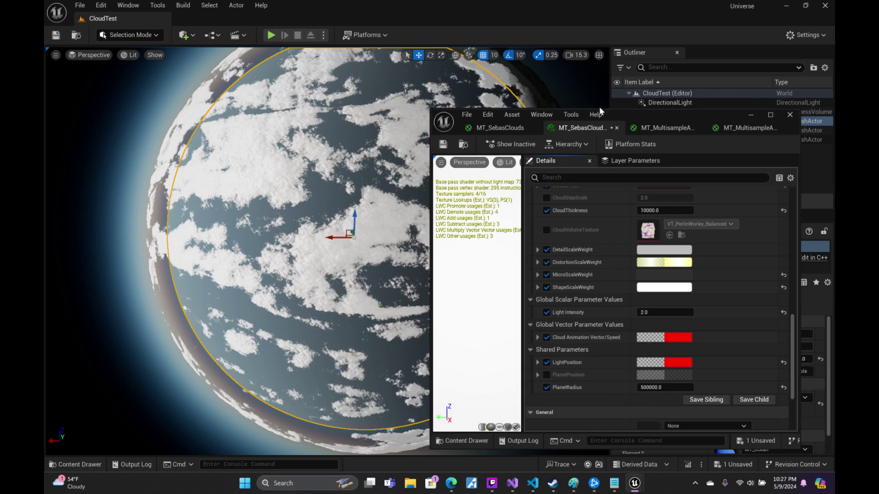
- Fly close to the planet's edge and zoom in and out to inspect the clouds
left_click(442, 144)
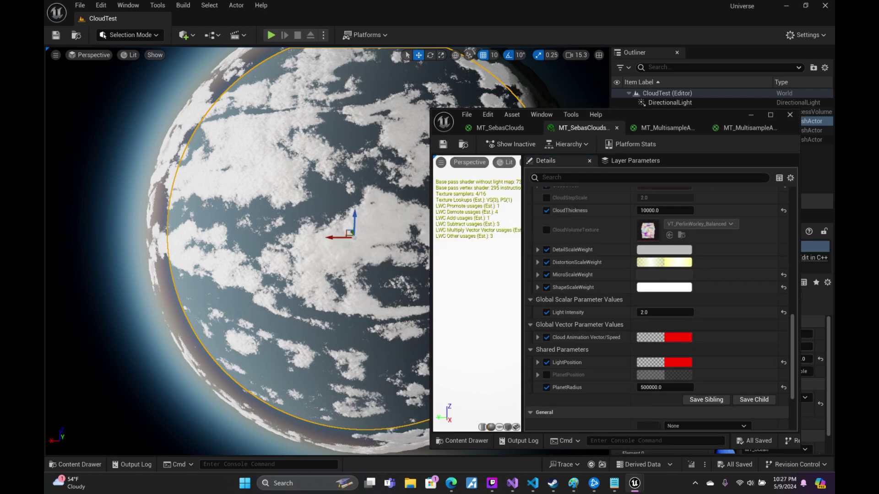
right_click_drag(293, 229, 293, 229)
scroll(682, 270, "up", 5)
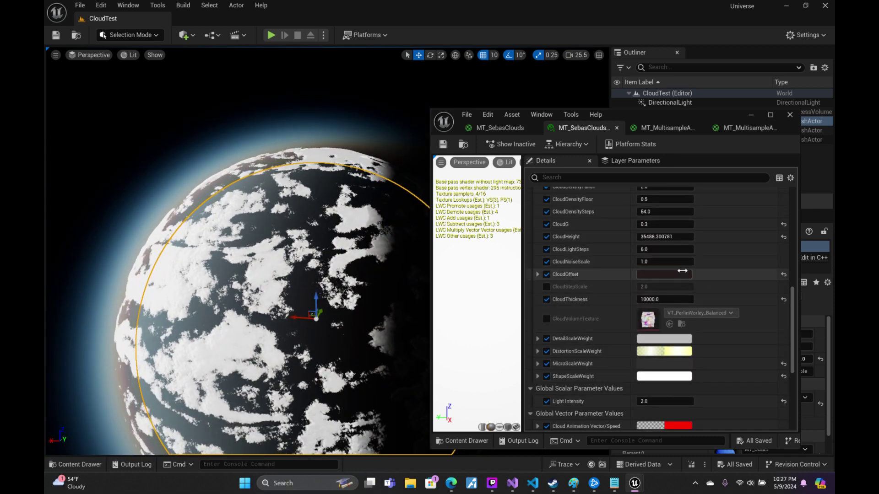
scroll(682, 271, "up", 5)
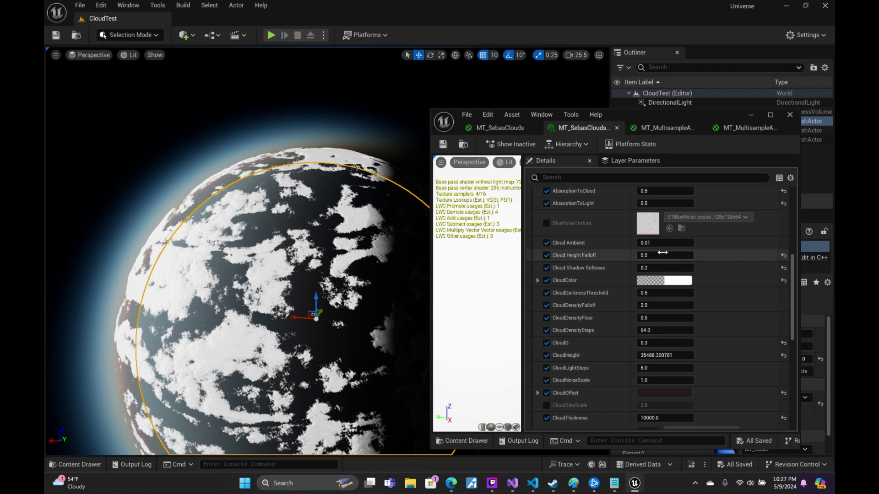
scroll(662, 252, "up", 2)
scroll(662, 256, "down", 3)
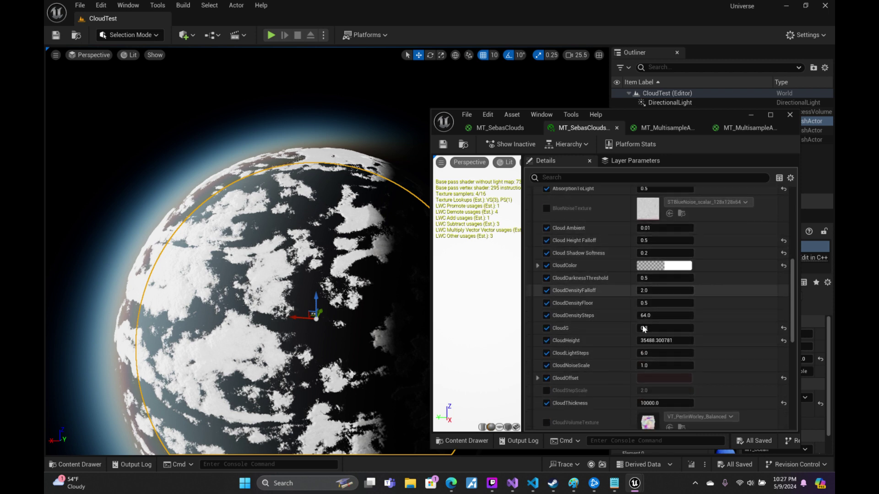
scroll(686, 341, "down", 1)
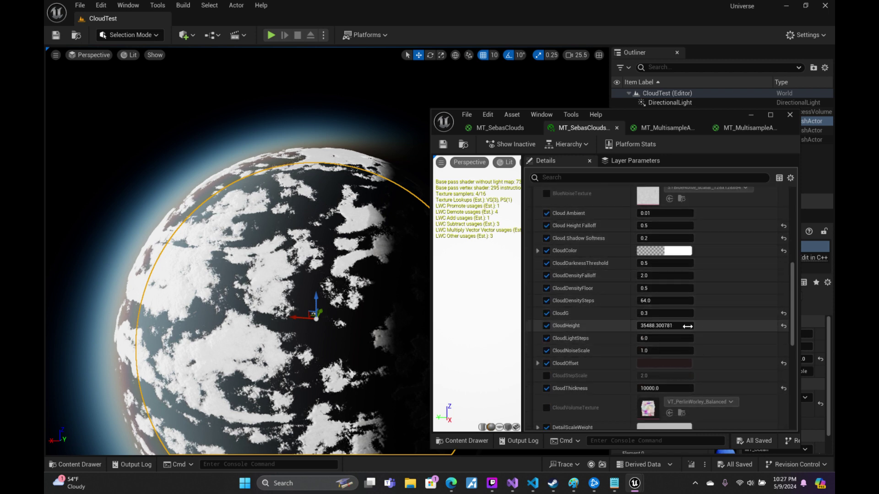
- Try CloudHeight values by dragging, set it to 7000, and recheck the clouds by zooming
left_click_drag(687, 326, 632, 326)
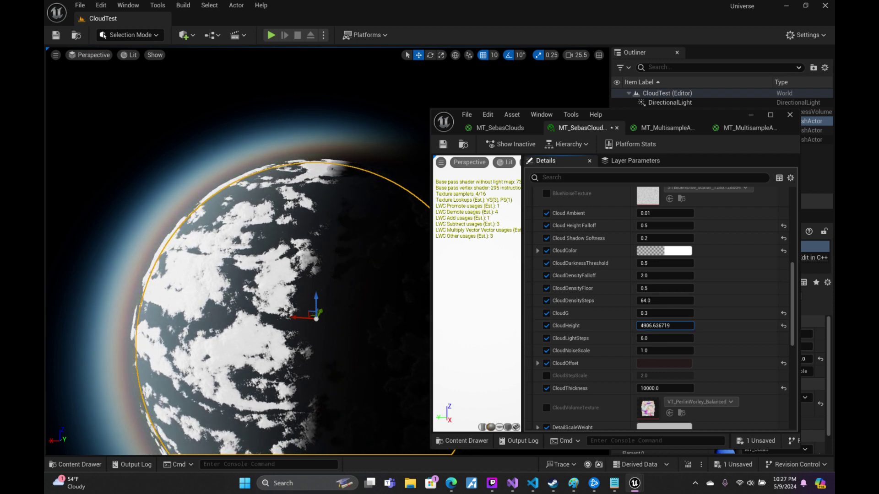
left_click_drag(631, 325, 650, 326)
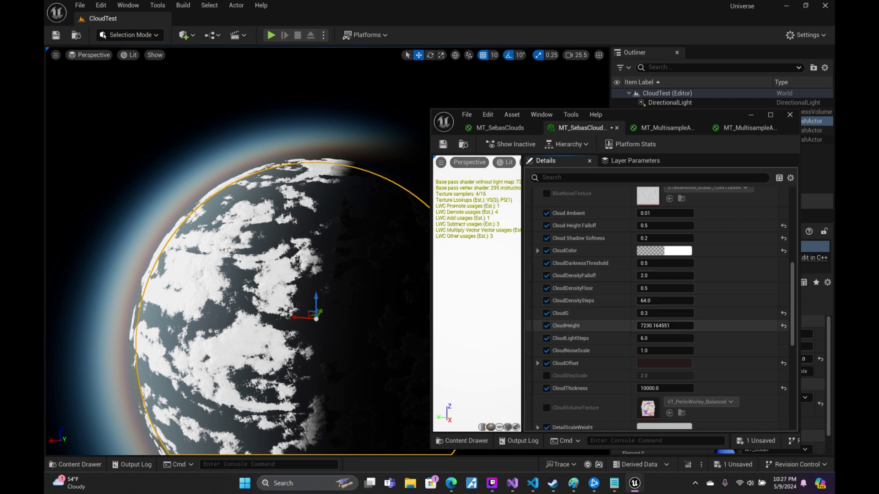
left_click_drag(664, 325, 659, 325)
left_click(659, 325)
type("7000.0")
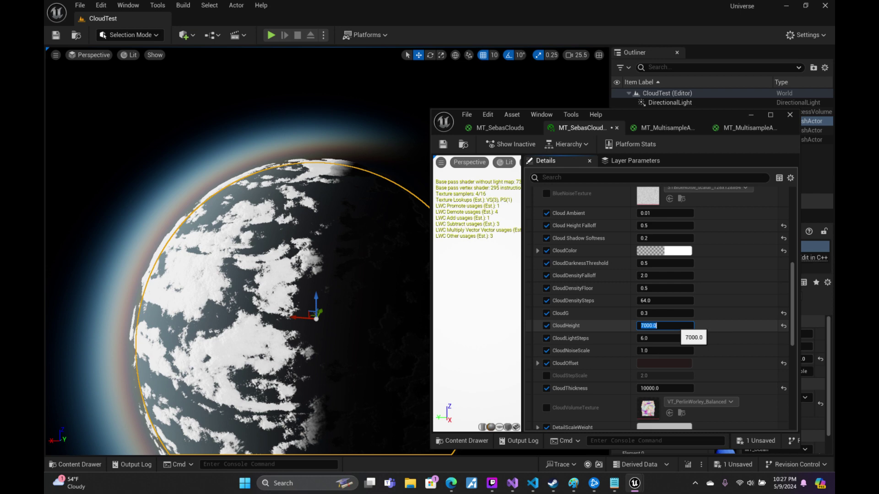
key("Return")
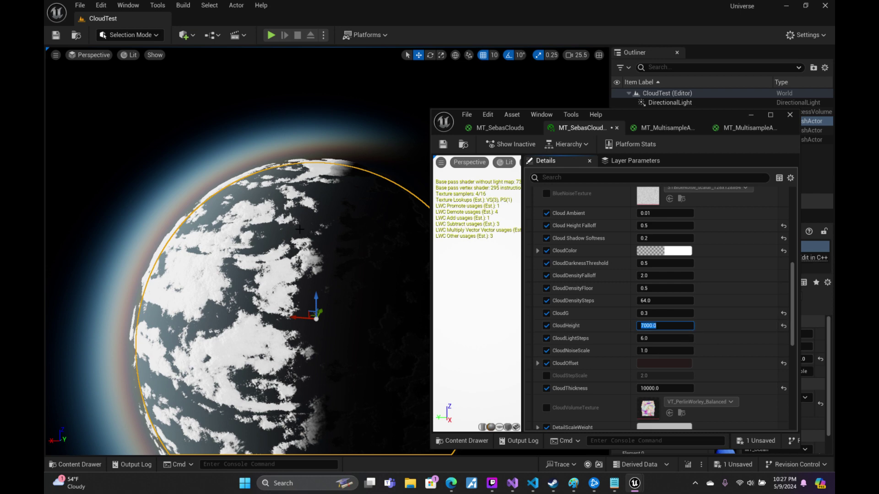
scroll(327, 251, "up", 5)
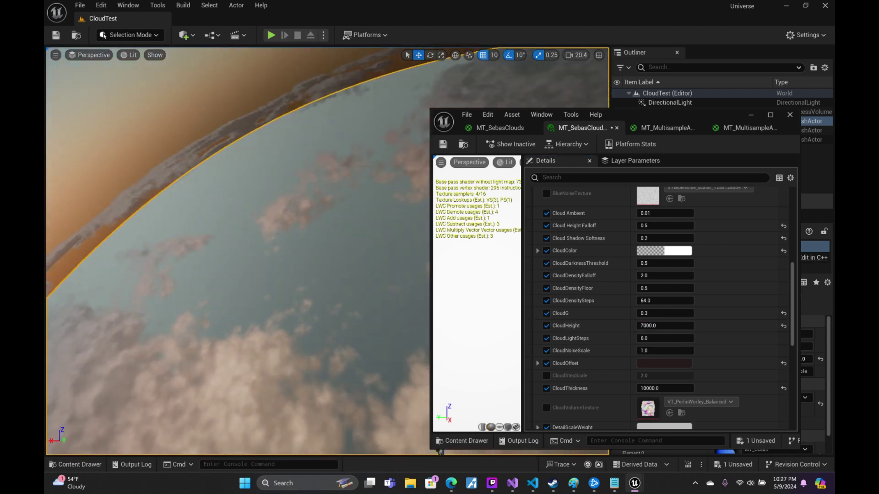
scroll(281, 251, "down", 5)
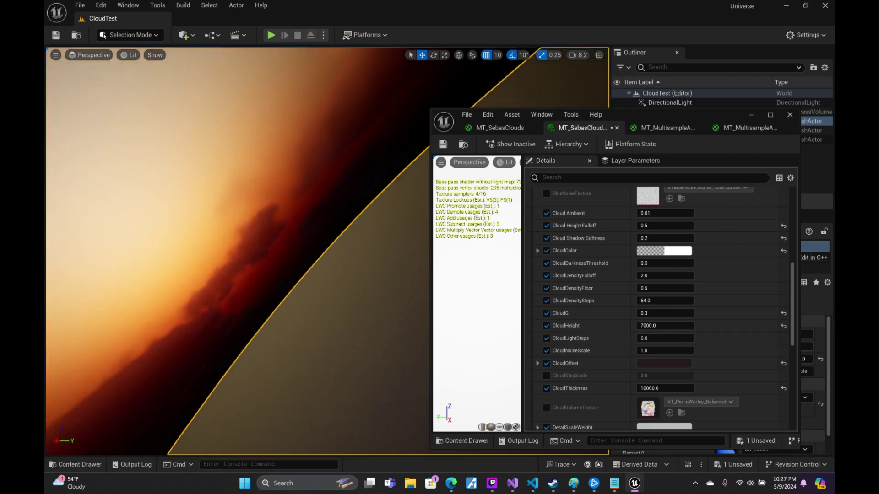
scroll(328, 251, "down", 8)
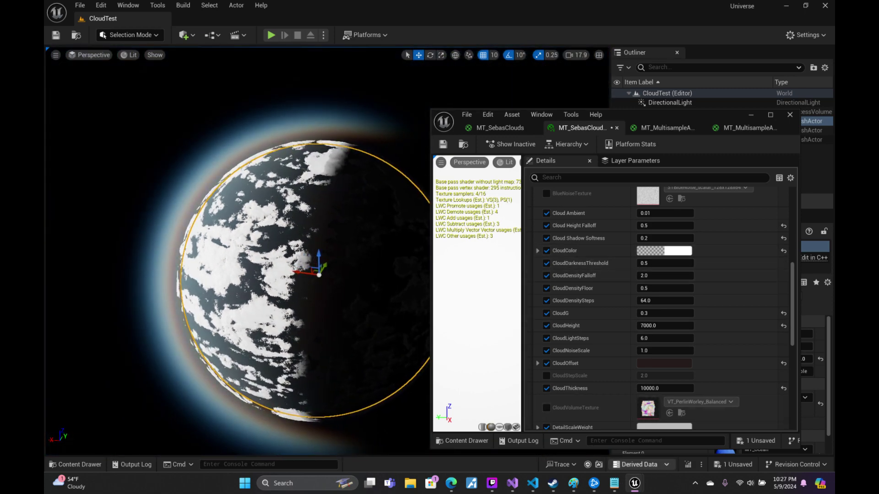
- Switch to sebastian_clouds.hlsl in VS Code, clear the text selection and scroll through the shader
mouse_move(635, 483)
mouse_move(532, 483)
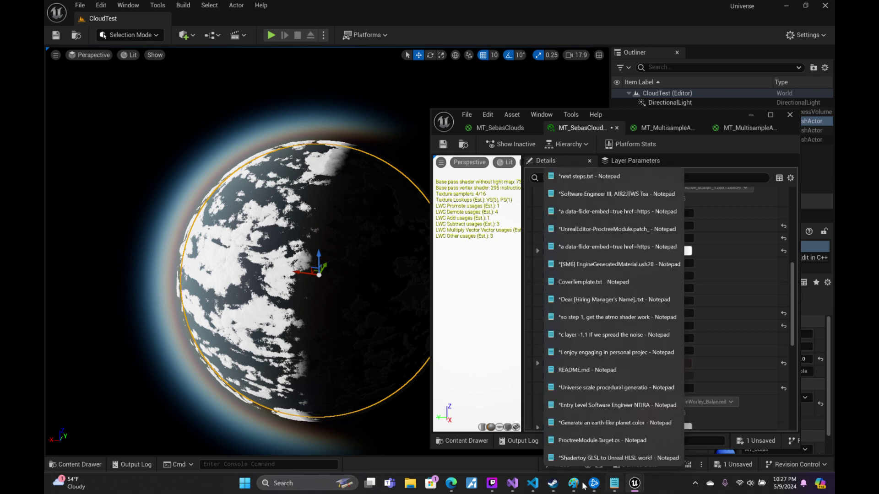
left_click(613, 320)
left_click(347, 238)
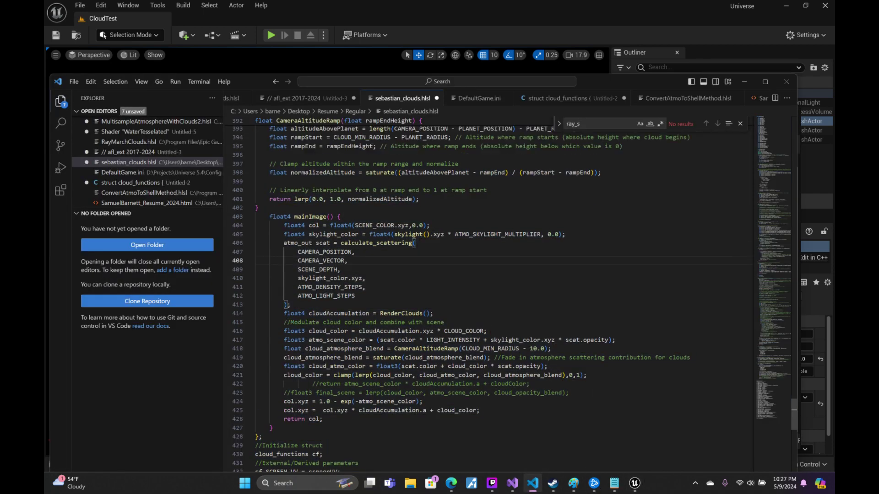
scroll(462, 297, "up", 4)
scroll(462, 298, "down", 2)
scroll(462, 297, "down", 2)
scroll(462, 298, "down", 10)
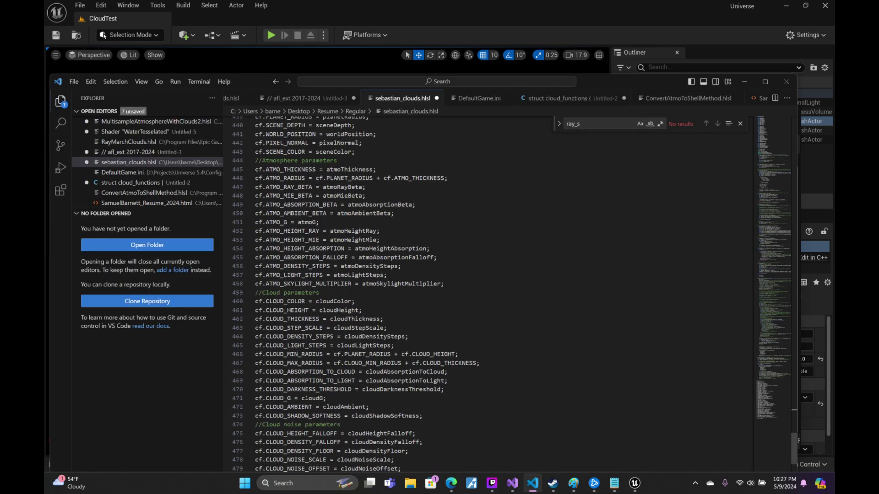
scroll(462, 297, "down", 10)
scroll(463, 298, "down", 4)
scroll(463, 297, "up", 8)
scroll(462, 297, "up", 9)
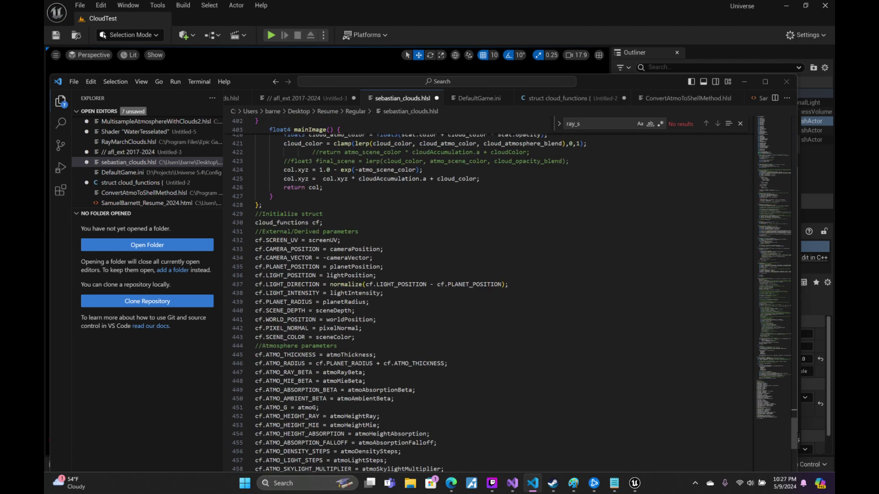
scroll(462, 298, "up", 9)
scroll(462, 297, "up", 8)
scroll(462, 297, "up", 8)
scroll(462, 298, "up", 8)
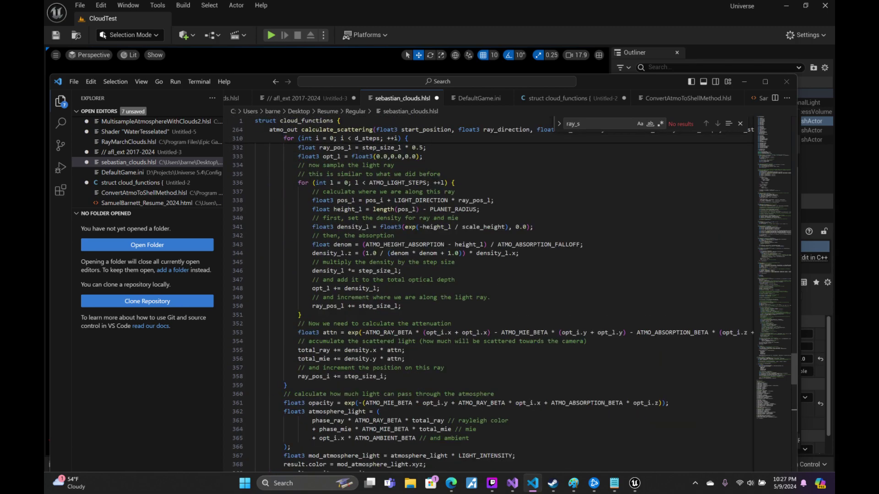
scroll(463, 297, "up", 7)
scroll(462, 297, "up", 7)
scroll(462, 297, "up", 7)
scroll(462, 297, "up", 3)
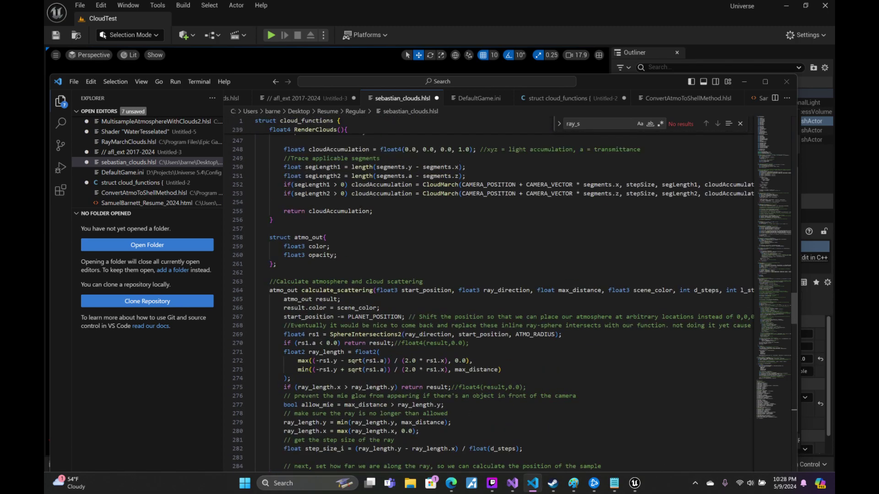
- Highlight and review every PLANET_POSITION use, ending on the atmo_out result line
left_click(352, 316)
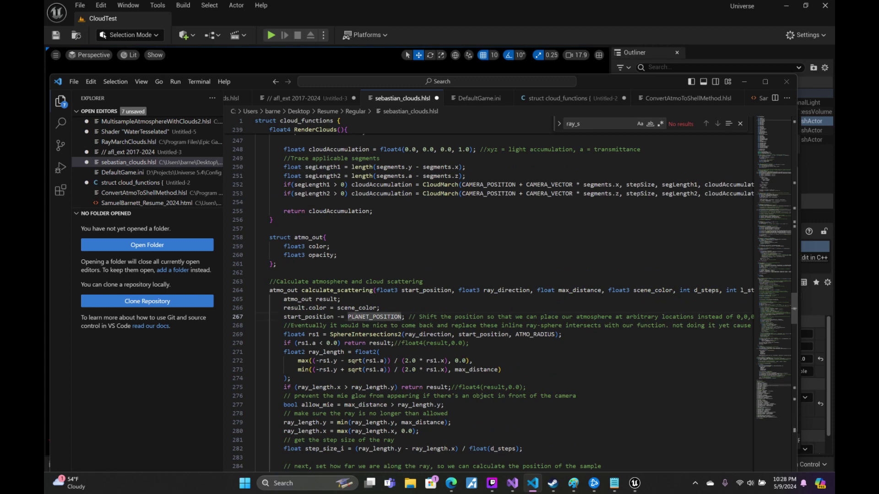
scroll(462, 297, "down", 5)
scroll(463, 298, "down", 5)
scroll(462, 297, "down", 5)
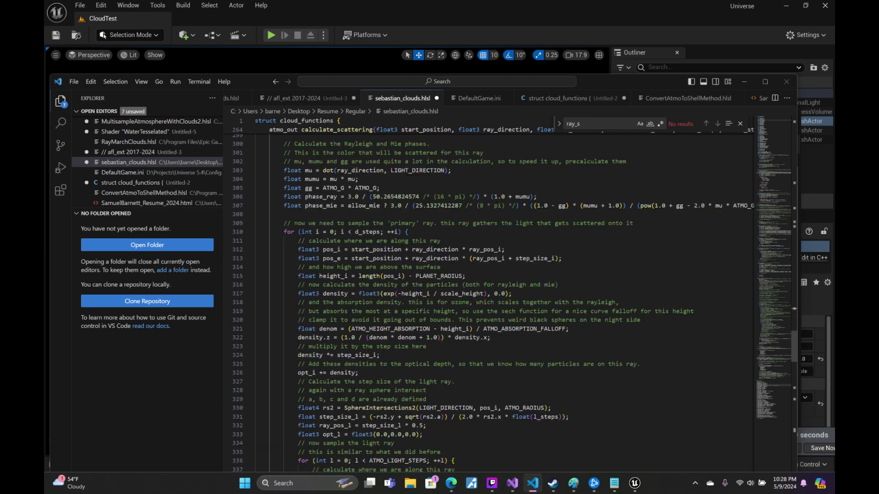
scroll(462, 297, "down", 8)
scroll(462, 298, "down", 2)
scroll(462, 297, "down", 2)
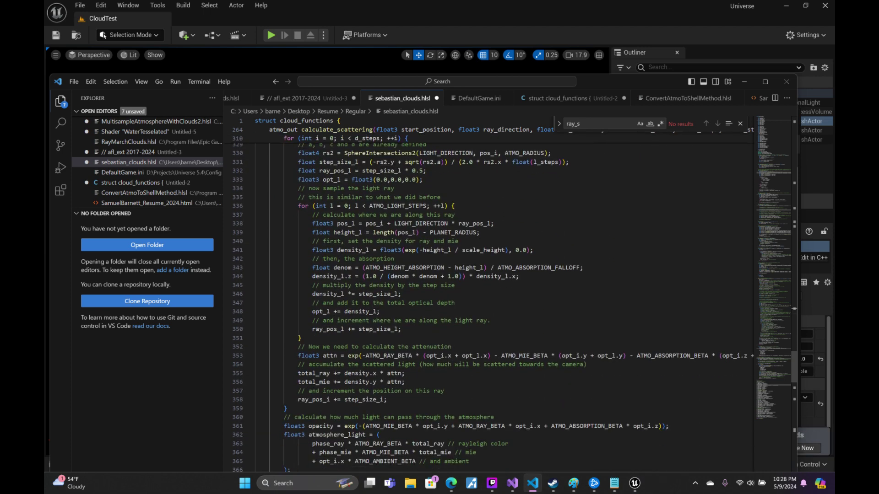
scroll(462, 297, "down", 2)
scroll(462, 298, "down", 2)
scroll(463, 298, "up", 4)
scroll(462, 298, "up", 4)
scroll(462, 297, "up", 4)
scroll(462, 297, "up", 4)
scroll(462, 297, "up", 6)
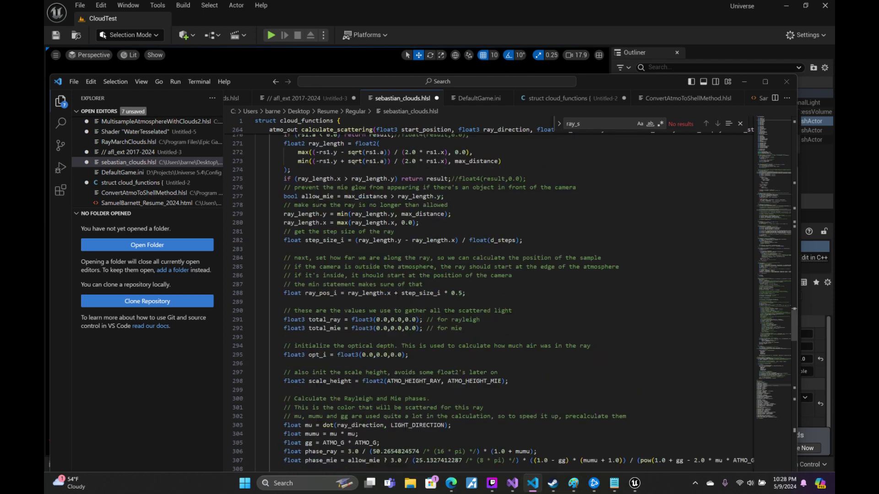
scroll(462, 298, "up", 3)
scroll(462, 297, "up", 3)
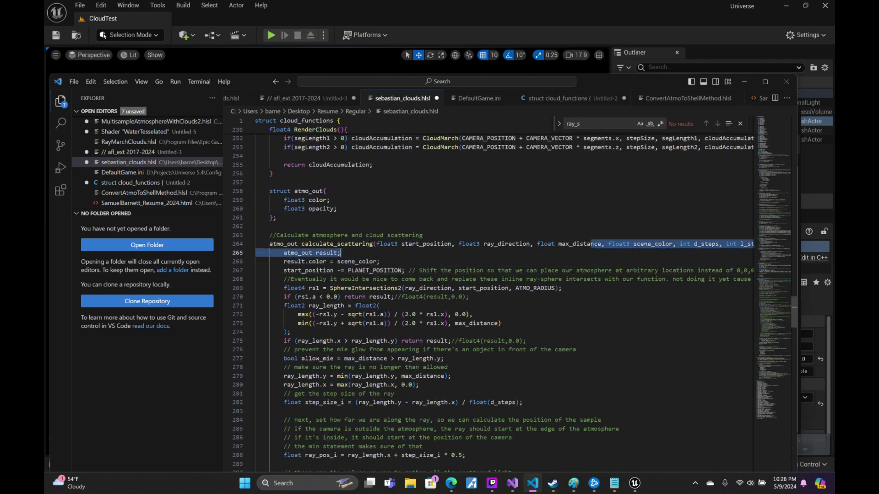
left_click(465, 270)
key("Up")
key("Up")
- Find and highlight PLANET_RADIUS in the height calculation further down the shader
scroll(466, 270, "down", 3)
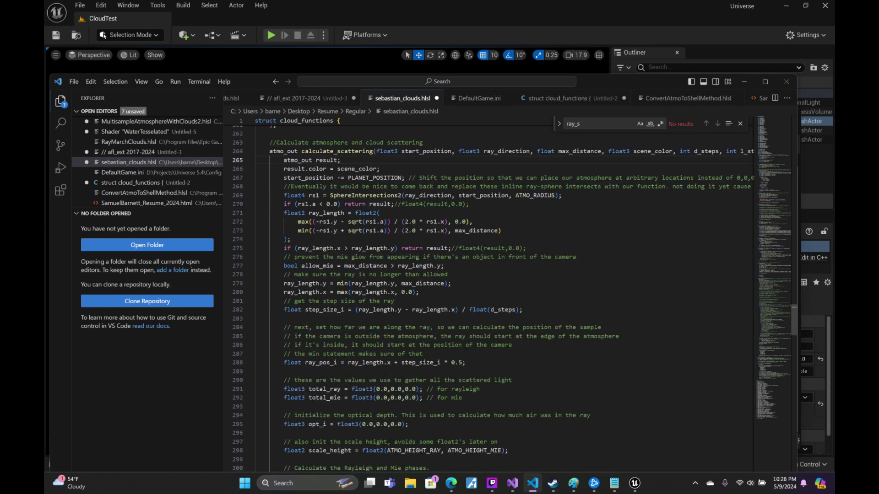
scroll(465, 270, "down", 2)
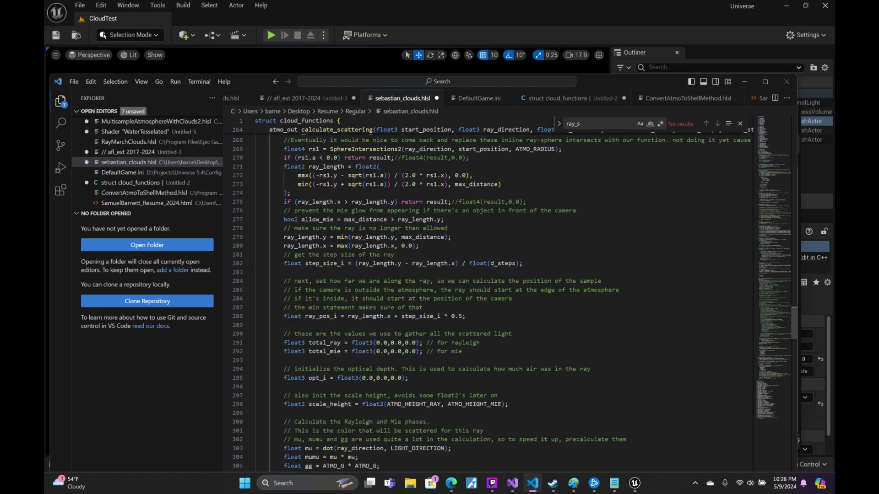
scroll(465, 270, "down", 1)
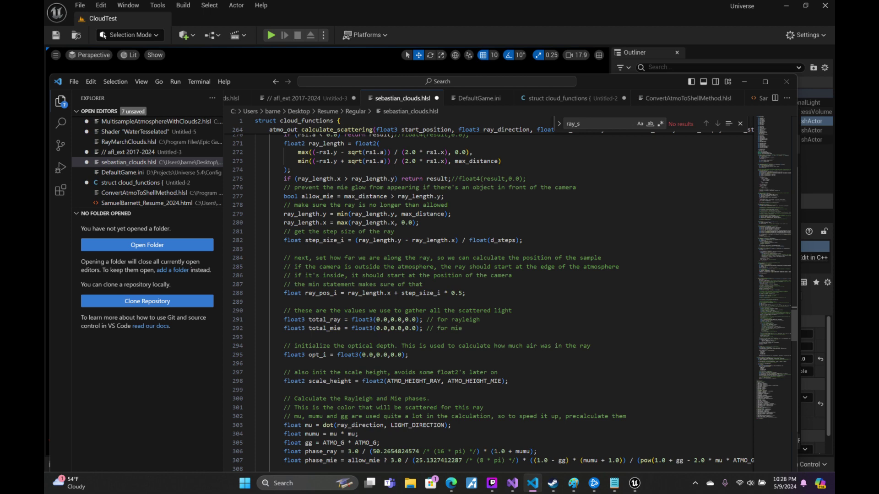
scroll(466, 270, "down", 1)
scroll(466, 270, "down", 2)
scroll(465, 270, "down", 2)
scroll(466, 270, "down", 1)
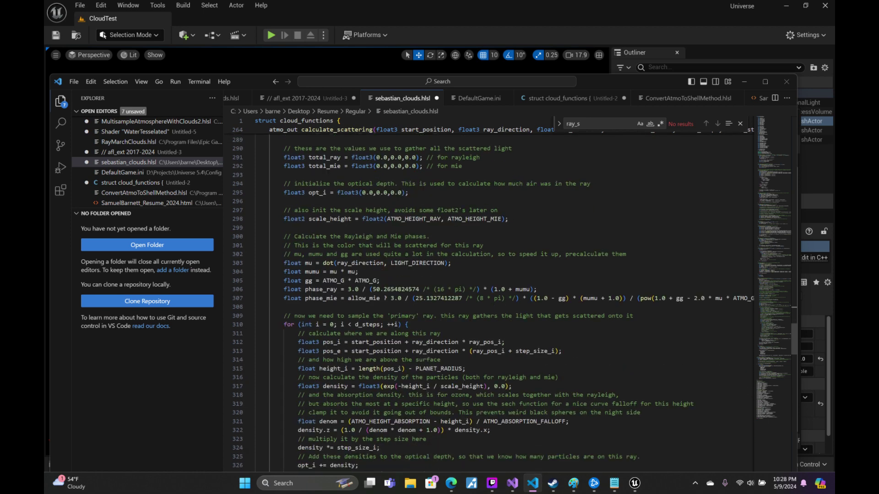
scroll(465, 270, "down", 1)
scroll(466, 270, "down", 2)
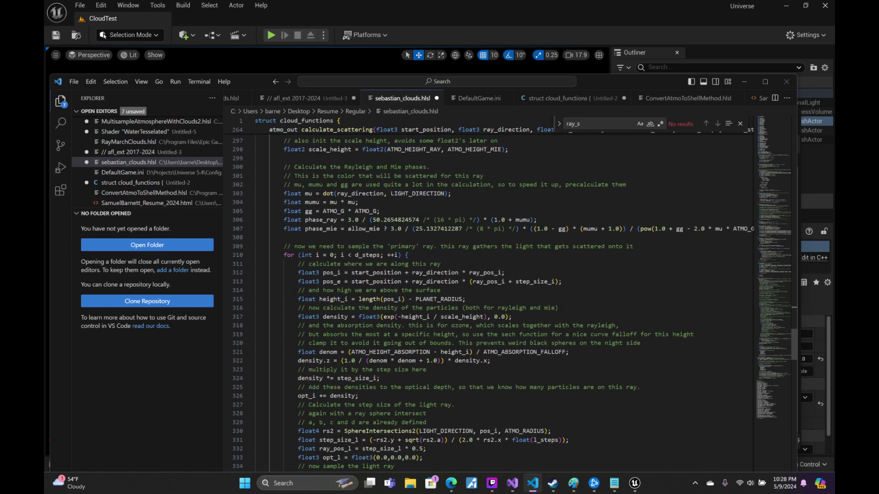
scroll(431, 275, "down", 1)
left_click(430, 276)
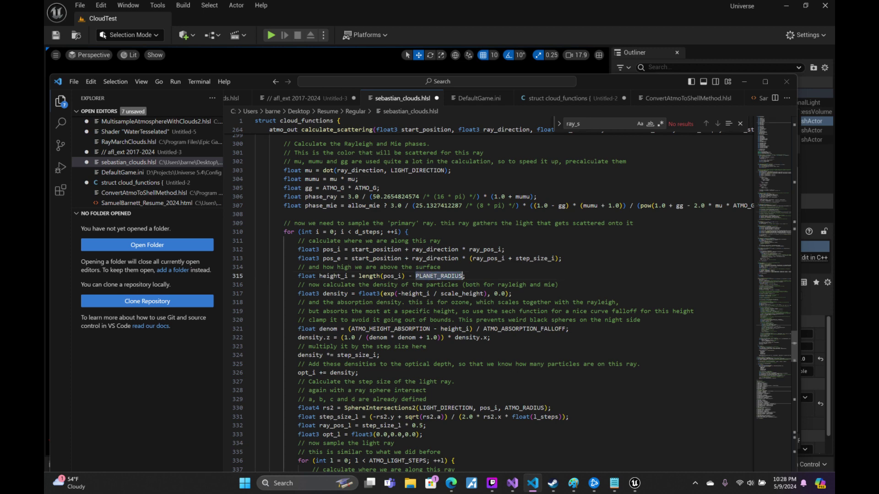
scroll(430, 276, "down", 4)
scroll(430, 275, "down", 5)
scroll(430, 275, "down", 5)
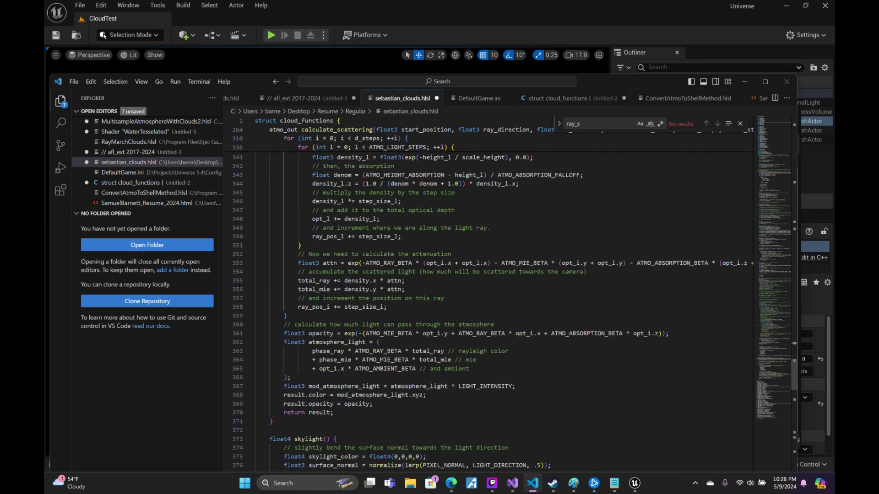
scroll(430, 276, "up", 7)
scroll(430, 275, "up", 7)
scroll(430, 275, "up", 6)
scroll(430, 275, "up", 6)
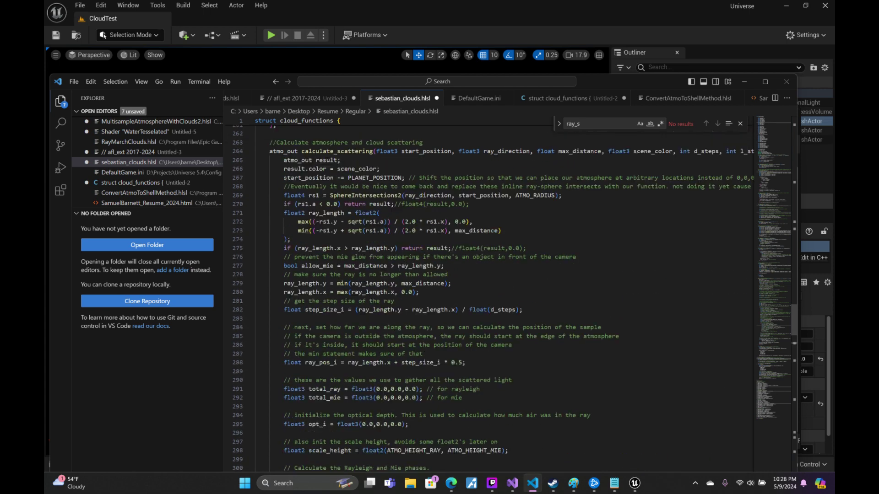
scroll(430, 275, "up", 3)
scroll(430, 276, "up", 2)
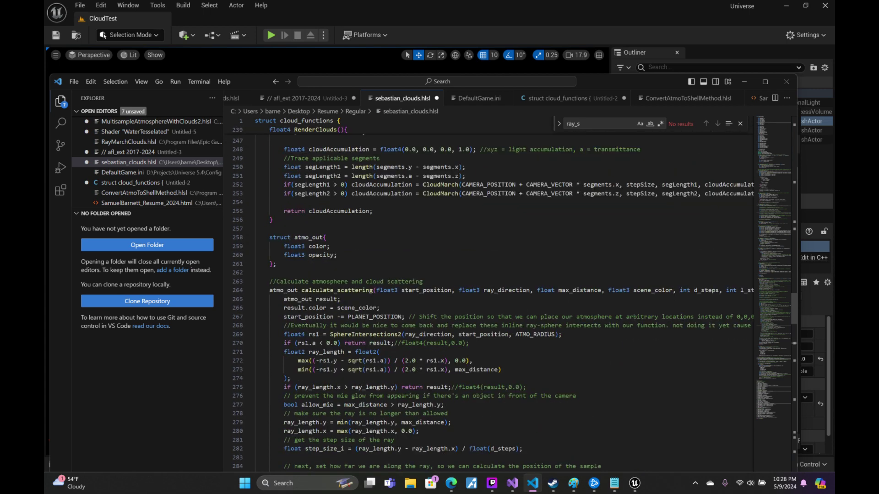
- Add a blank line after line 267, below the PLANET_POSITION shift
left_click(407, 317)
key("End")
key("Return")
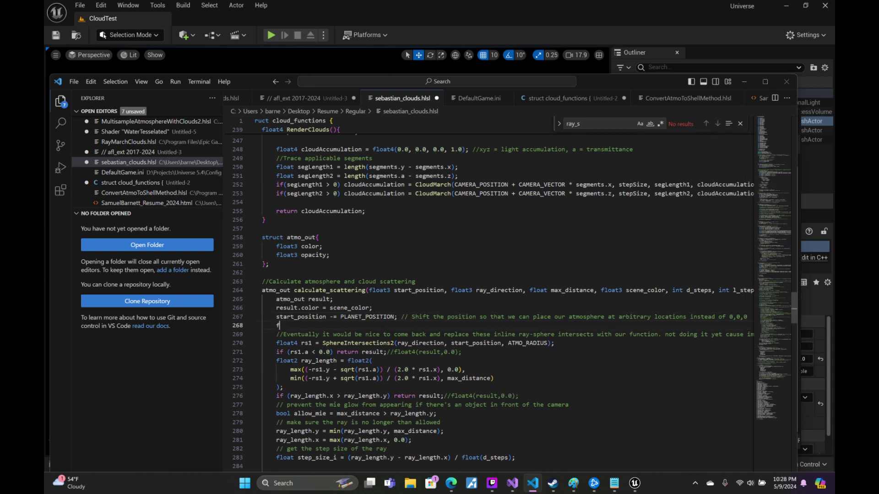
- Define float offsetPlanetRadius on line 268 from PLANET_RADIUS, with a parenthesized .15 term
type("loat offse")
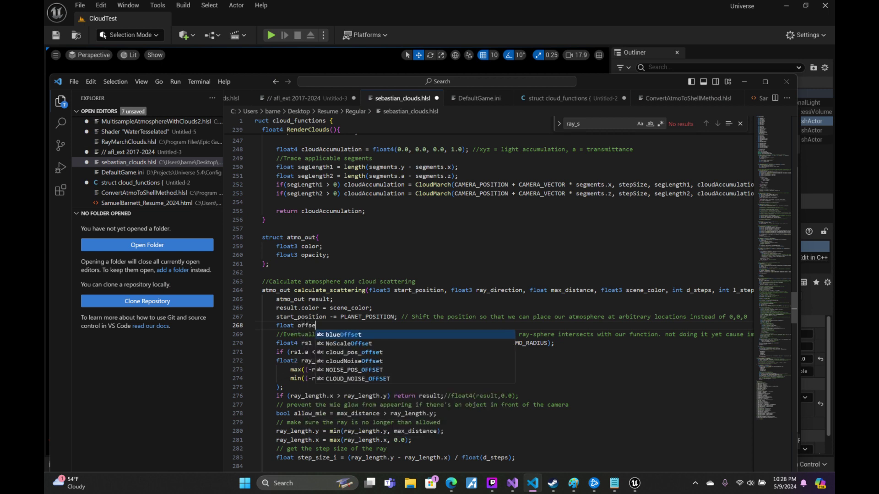
type("tPlanetRadiu")
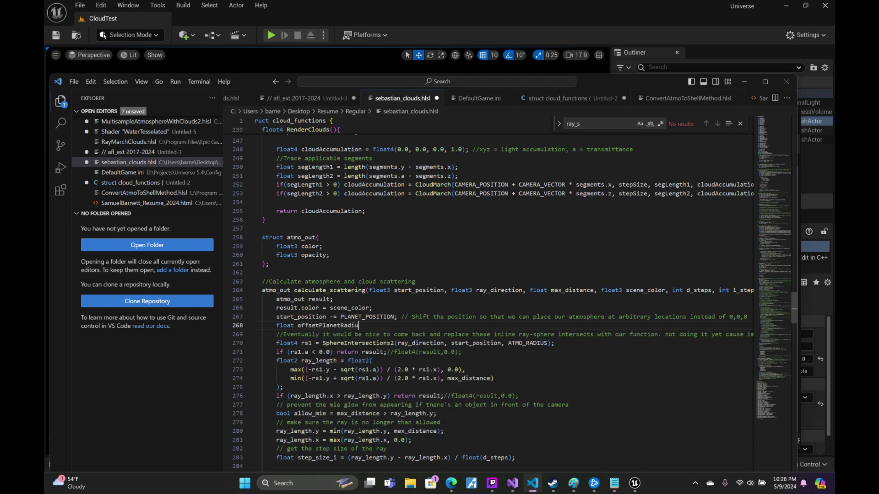
type("s = P")
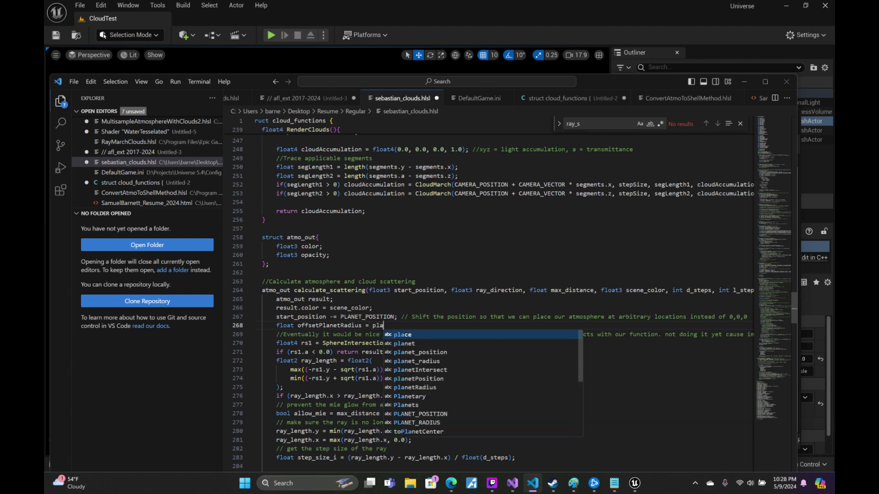
type("LANE")
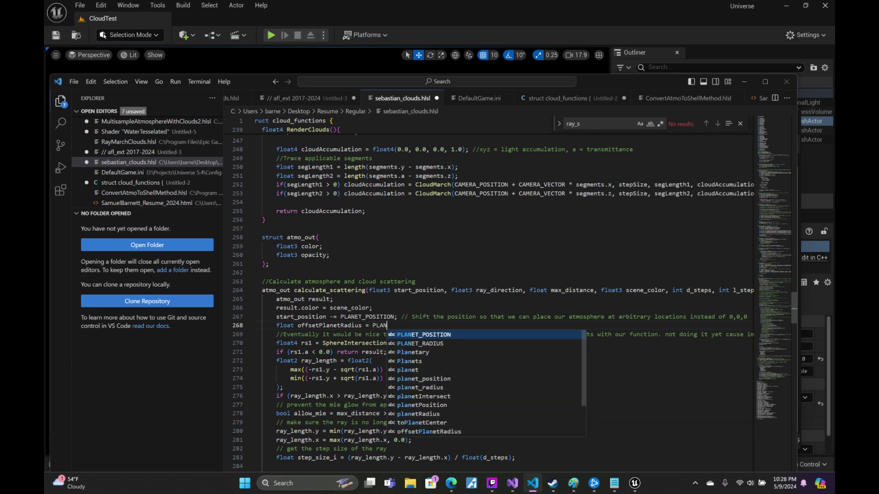
key("Down")
key("Return")
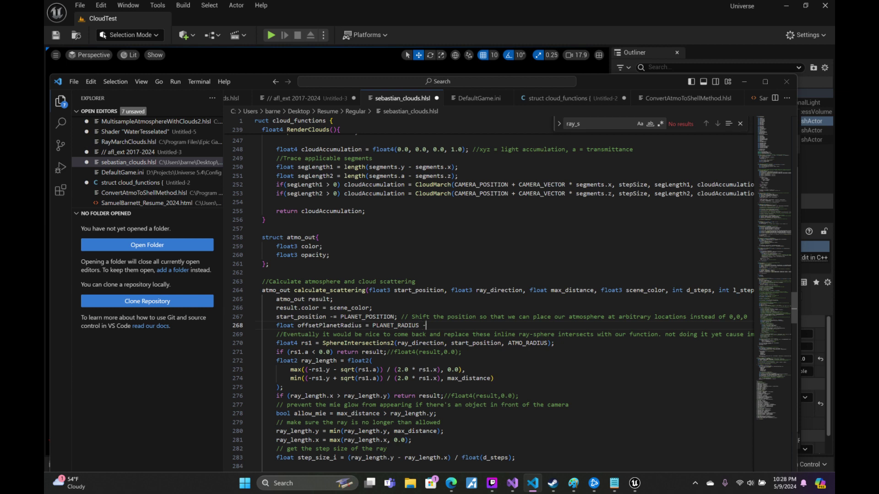
type("PLA")
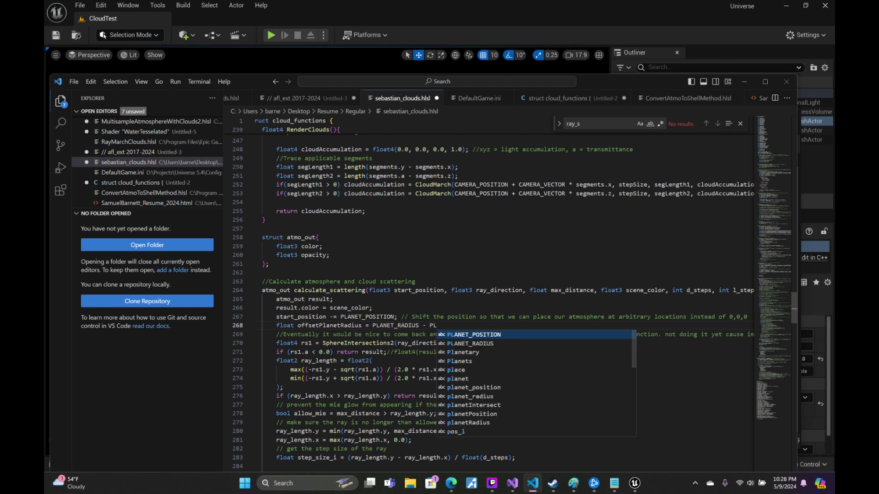
key("Down")
key("Return")
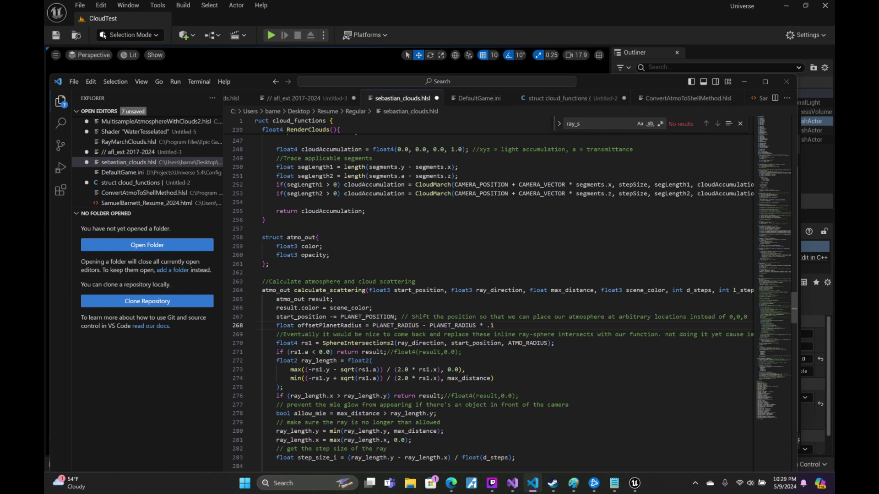
left_click(483, 325)
left_click(430, 326)
type("(")
left_click(502, 325)
type(");")
- Replace PLANET_RADIUS with offsetPlanetRadius in the height calculations on lines 316 and 340
left_click(316, 237)
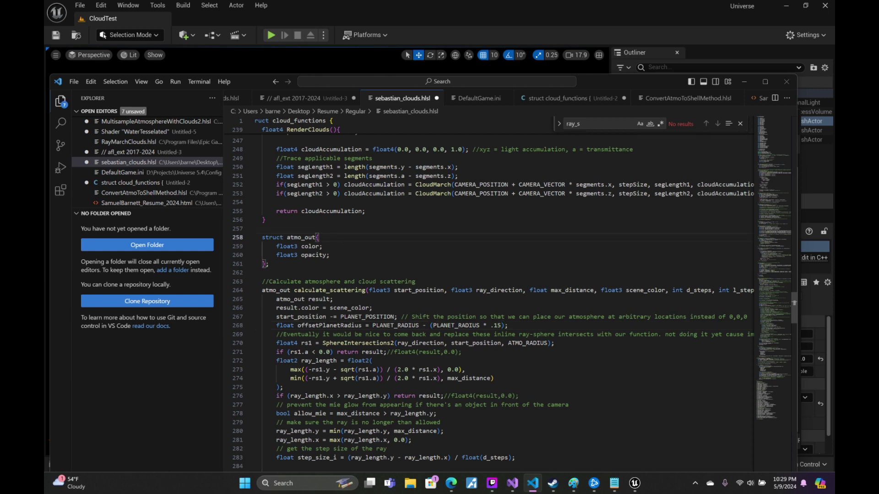
left_click(394, 325)
left_click(330, 326)
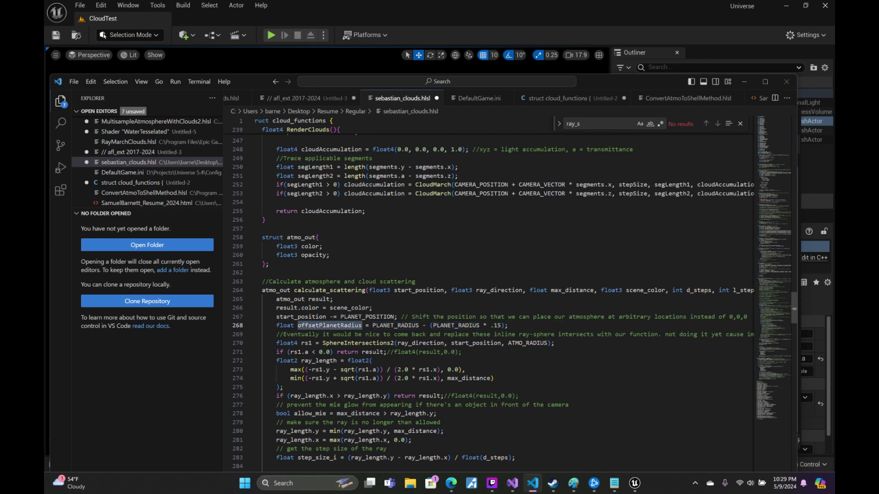
left_click(395, 325)
scroll(395, 325, "down", 10)
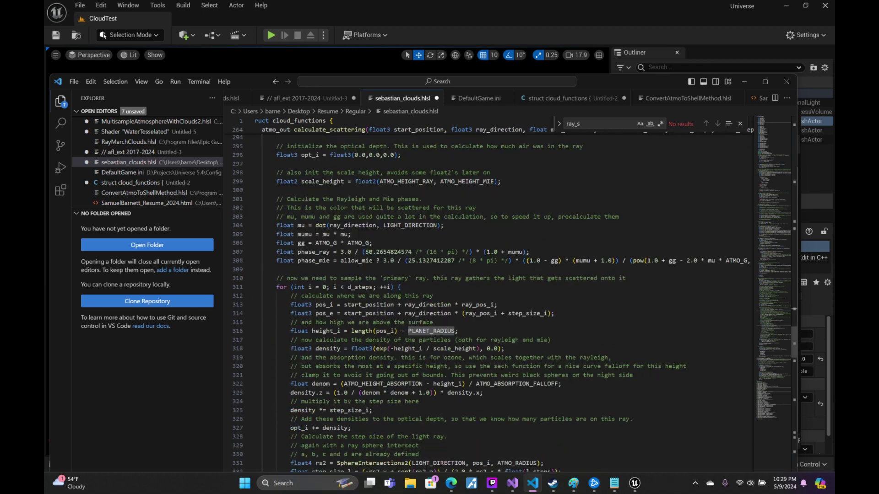
left_click(431, 238)
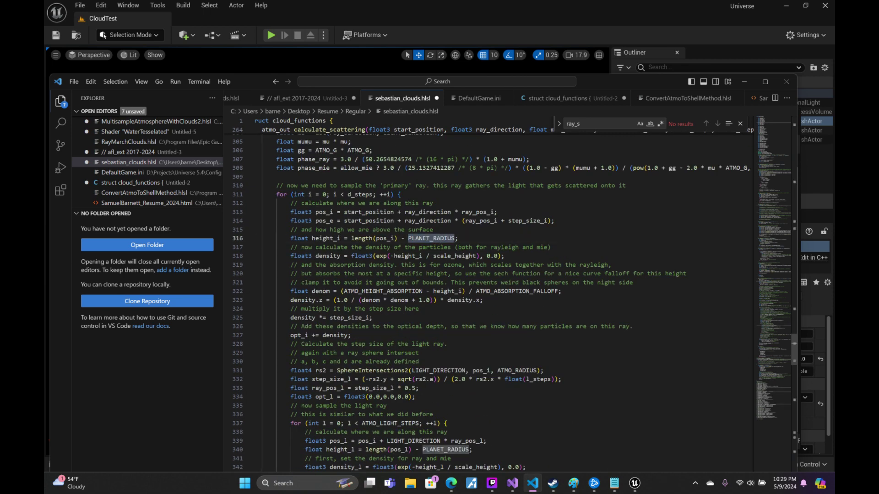
type("offsetPlanetRadius")
double_click(446, 450)
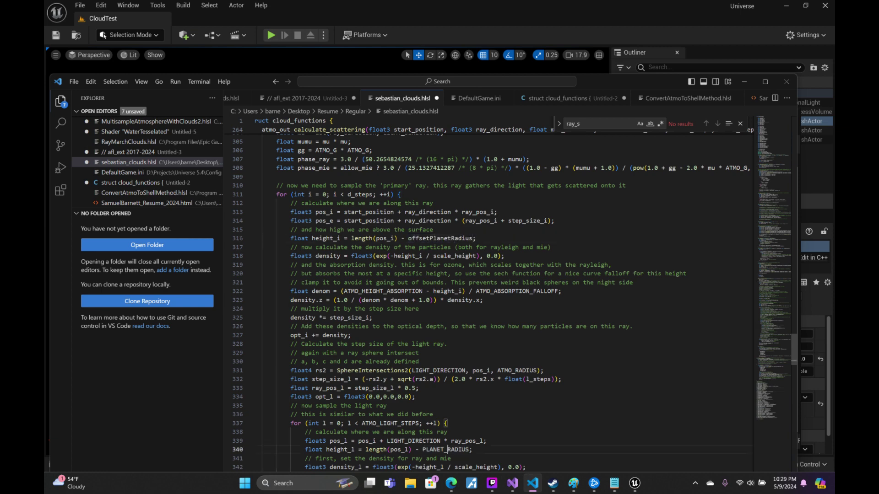
type("offsetPlanetRadius")
- Select the entire shader code and switch to the Unreal material editor
scroll(446, 449, "down", 2)
scroll(487, 298, "down", 2)
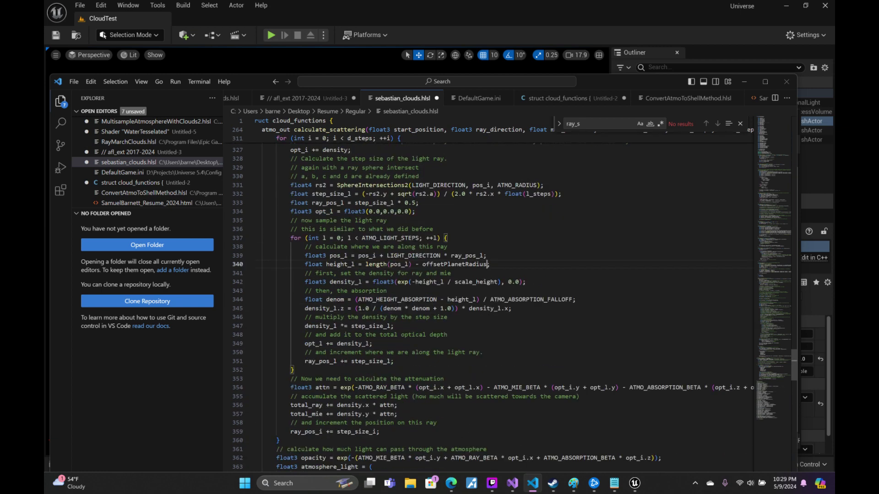
key("ctrl+a")
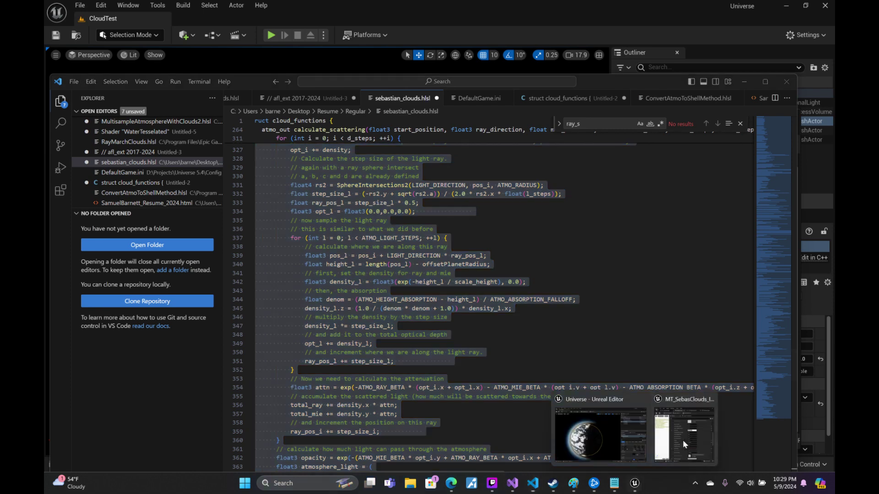
left_click(683, 440)
- Paste the updated shader into the MT_SebasClouds Custom node and commit it
left_click(517, 128)
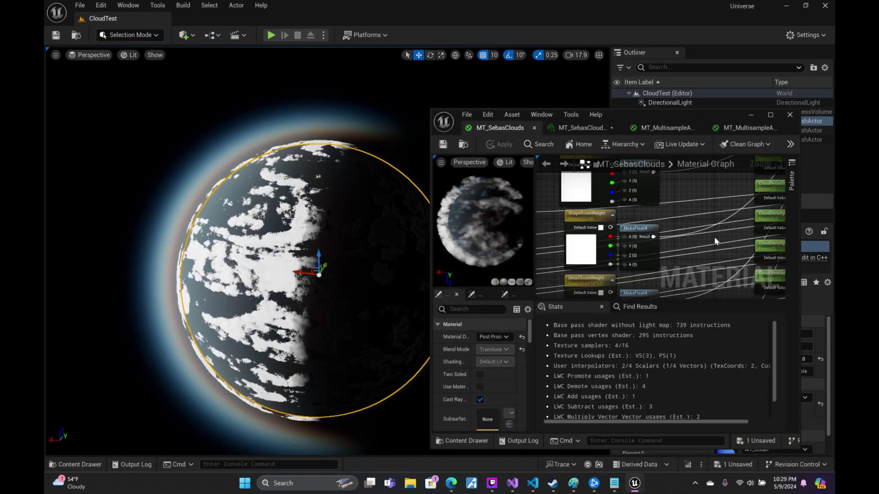
right_click_drag(589, 234, 613, 195)
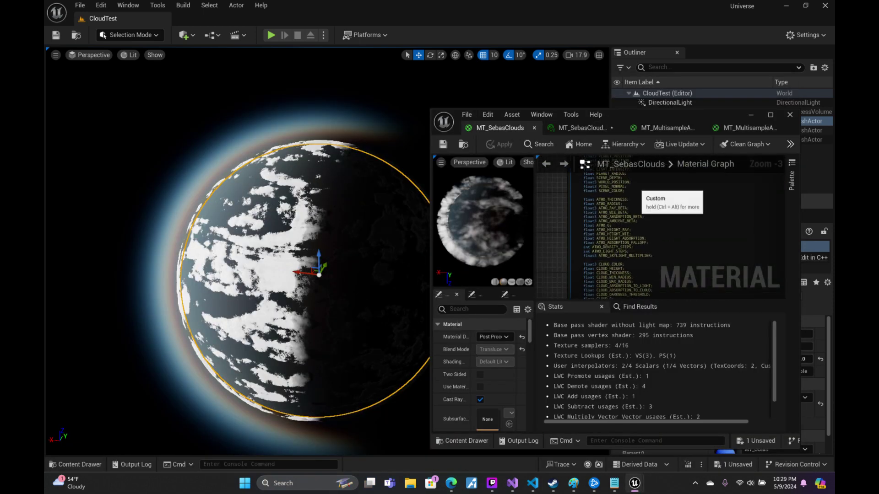
left_click(613, 194)
left_click(558, 194)
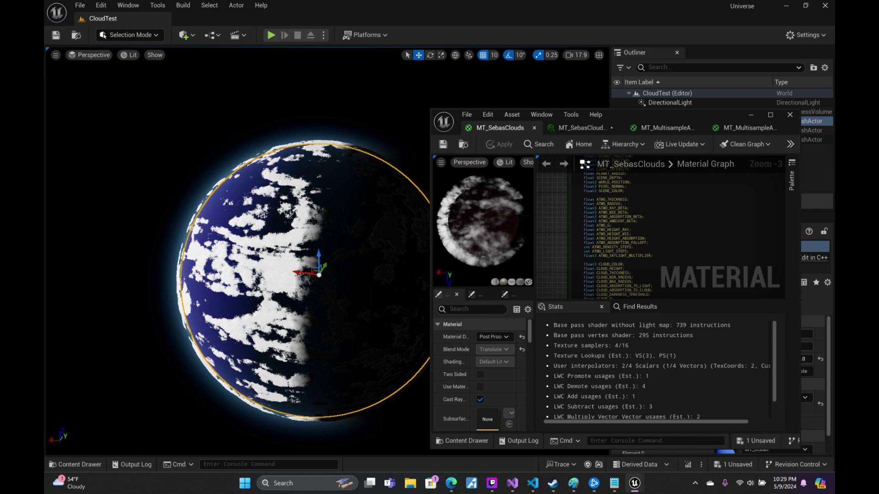
- Fly down over the ocean and level the horizon to inspect the clouds
scroll(256, 275, "up", 5)
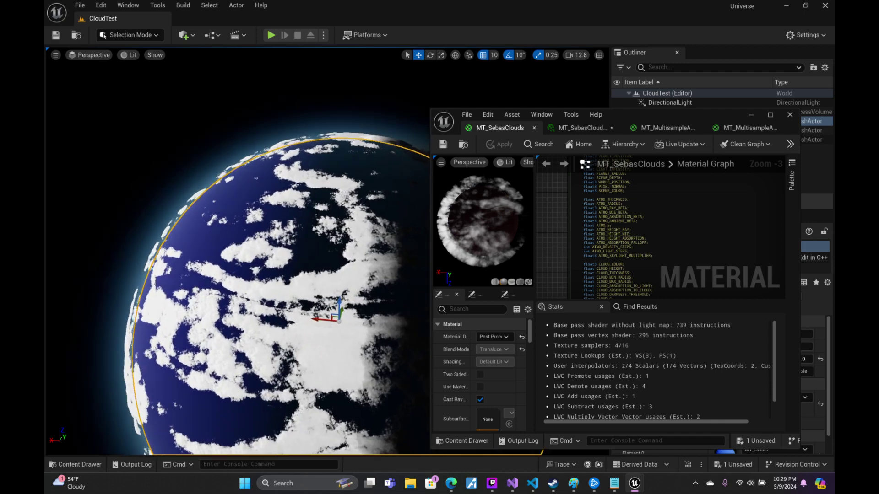
scroll(256, 275, "up", 2)
scroll(256, 275, "up", 2)
scroll(256, 274, "up", 2)
scroll(256, 275, "up", 2)
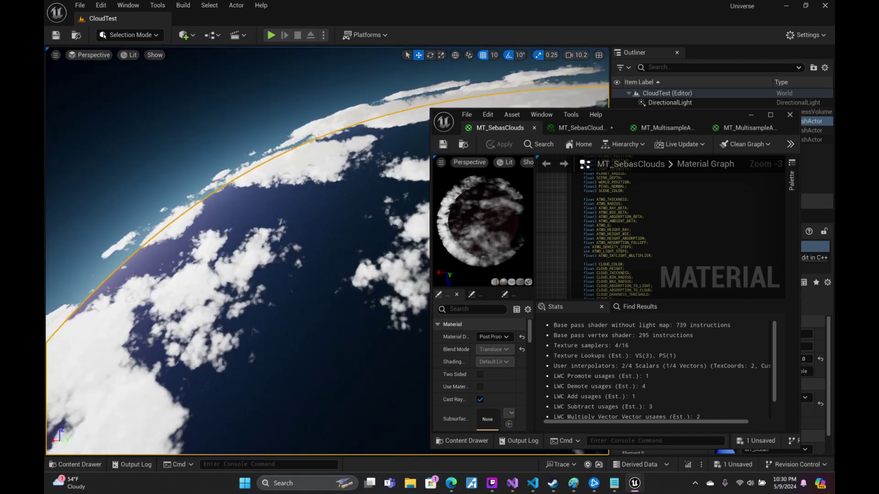
scroll(256, 274, "up", 2)
scroll(256, 274, "up", 2)
scroll(256, 275, "up", 2)
scroll(257, 275, "up", 2)
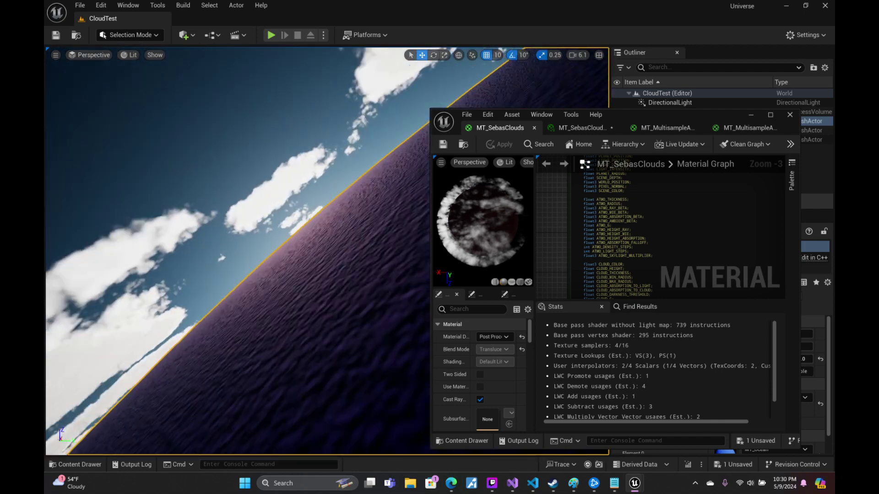
right_click_drag(256, 275, 283, 256)
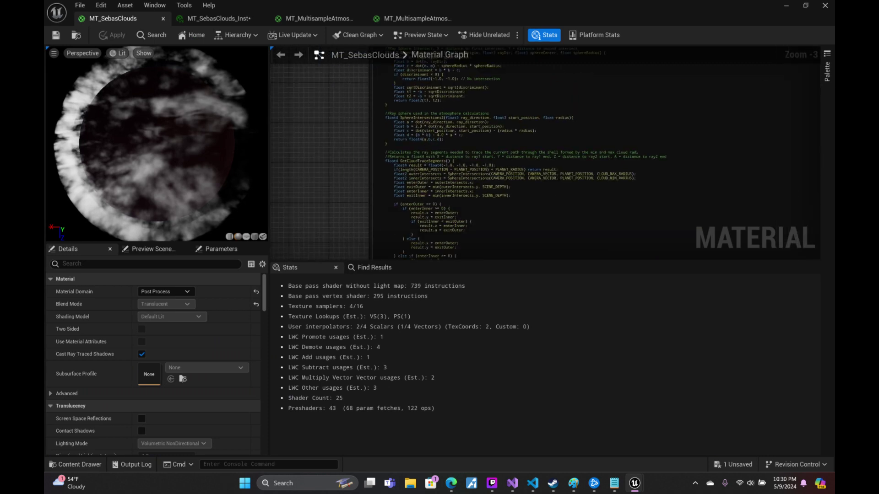
- Pan and zoom to the calculate_scattering code, and restore the material editor to a smaller window
right_click_drag(333, 215, 363, 122)
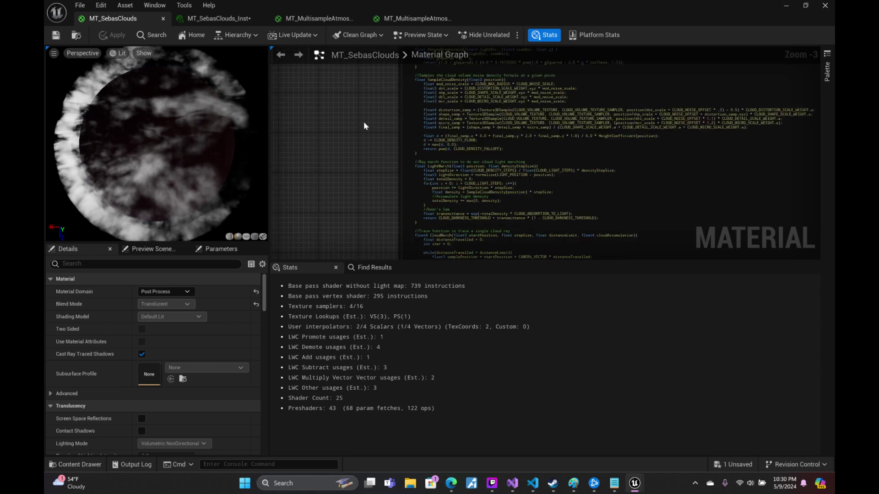
mouse_move(355, 182)
right_mouse_down()
mouse_move(361, 145)
mouse_move(352, 153)
mouse_move(347, 96)
right_mouse_up()
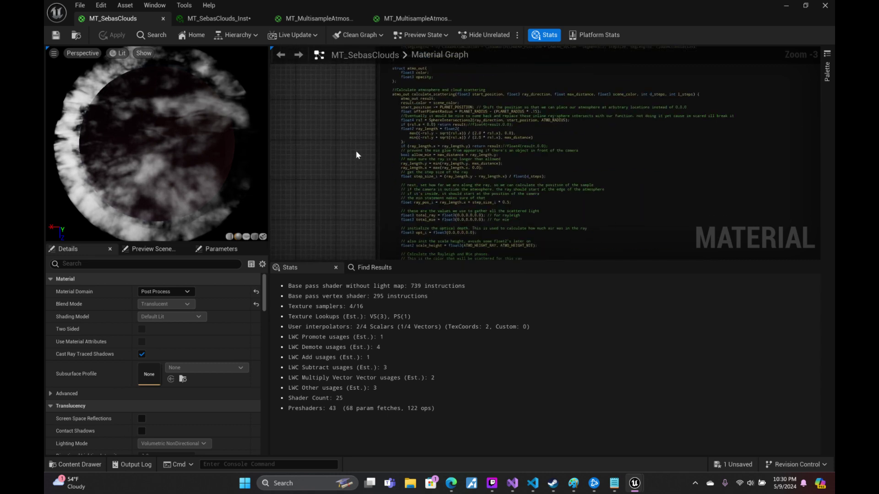
scroll(430, 120, "up", 2)
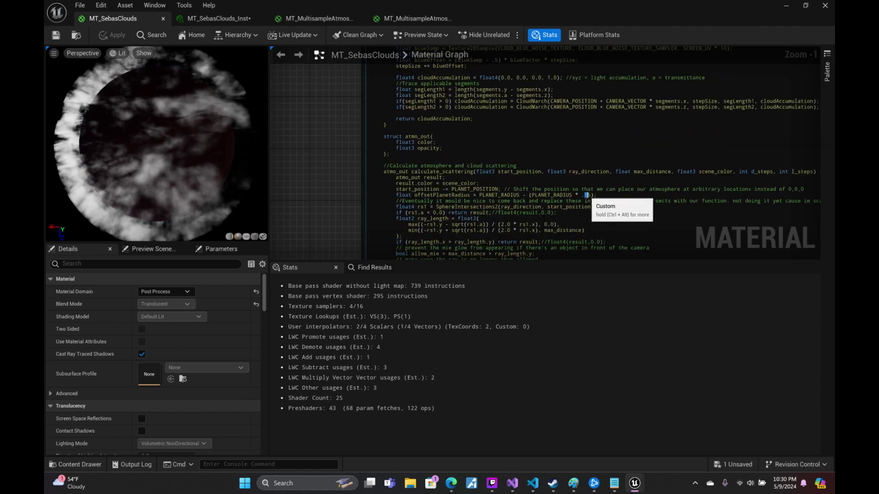
left_click(805, 5)
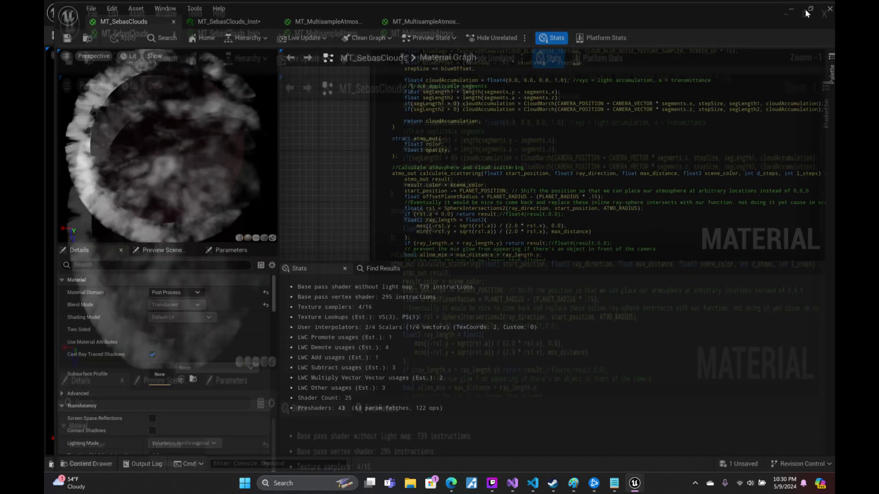
right_click_drag(686, 256, 623, 174)
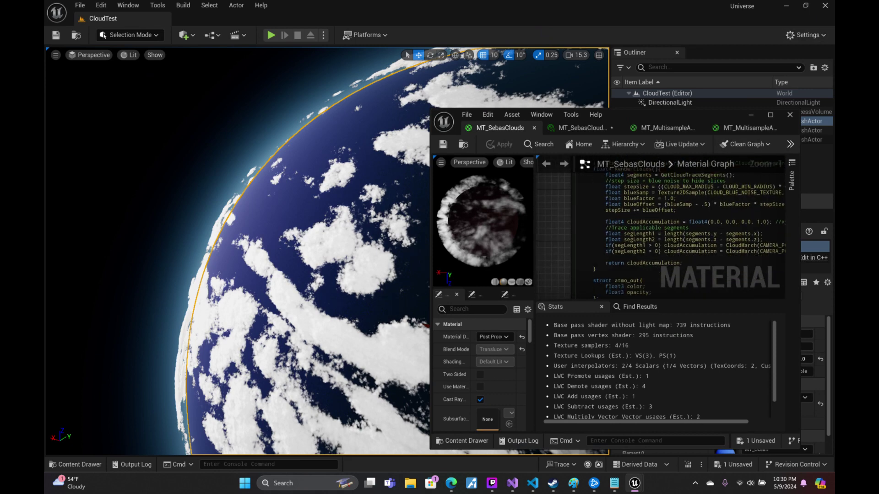
- Save the MT_SebasClouds material and minimize the material editor
right_click_drag(784, 222, 739, 200)
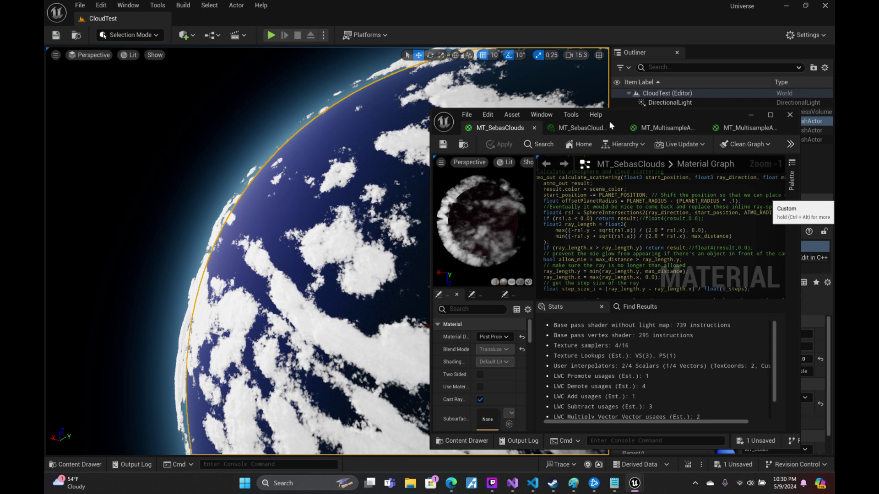
left_click(448, 145)
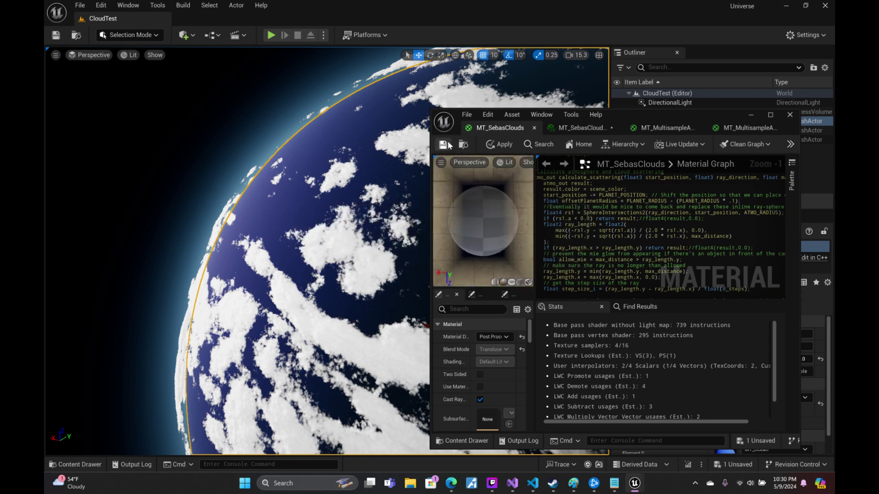
left_click(750, 115)
- Fly into the cloud layer and select the Sphere3 atmosphere actor
right_click_drag(327, 251, 327, 251)
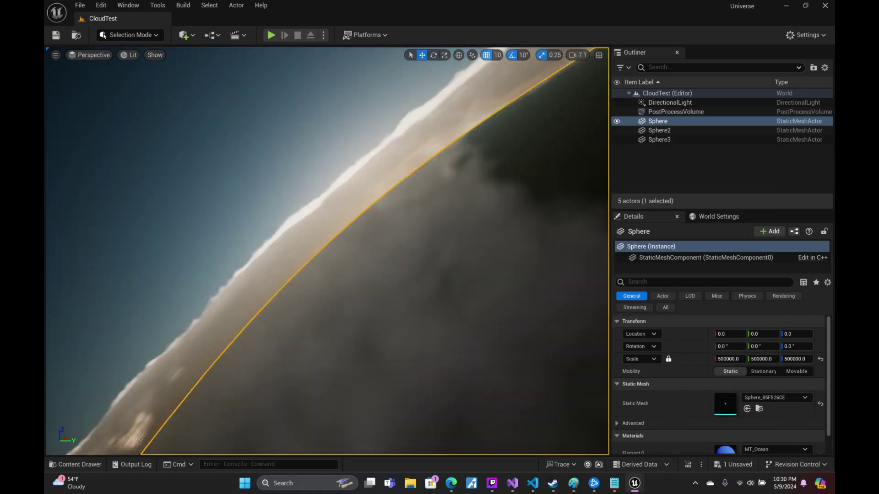
scroll(328, 251, "down", 1)
right_click_drag(471, 112, 471, 112)
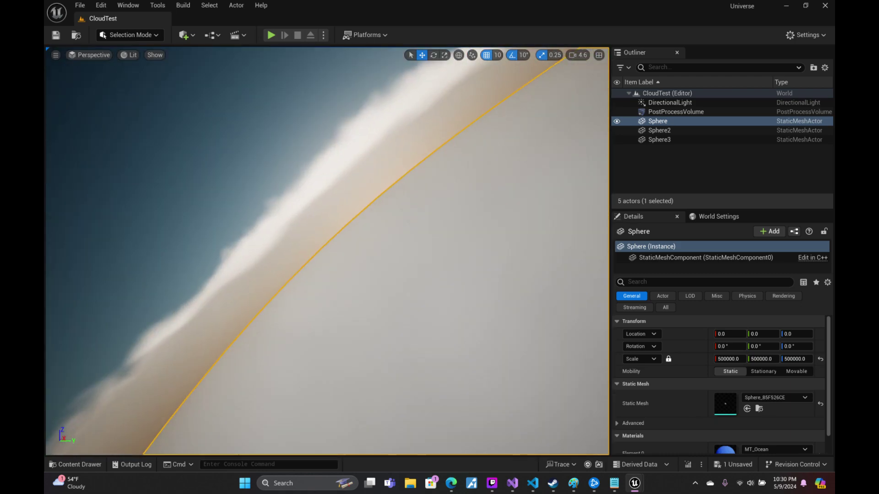
left_click(471, 111)
right_click_drag(335, 106, 336, 106)
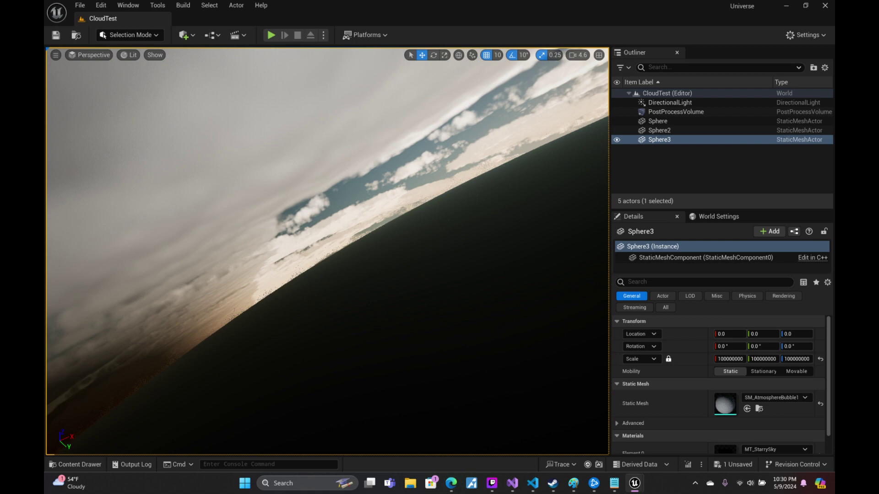
right_click_drag(327, 251, 327, 251)
scroll(327, 252, "down", 1)
scroll(327, 252, "up", 1)
scroll(328, 252, "up", 2)
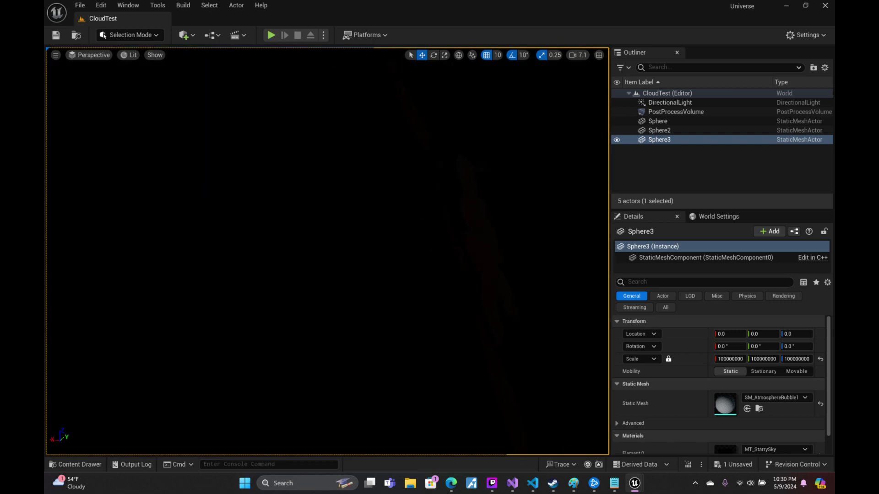
- Frame Sphere3, orbit to the planet's limb to view clouds against the atmosphere, and save the level
key("f")
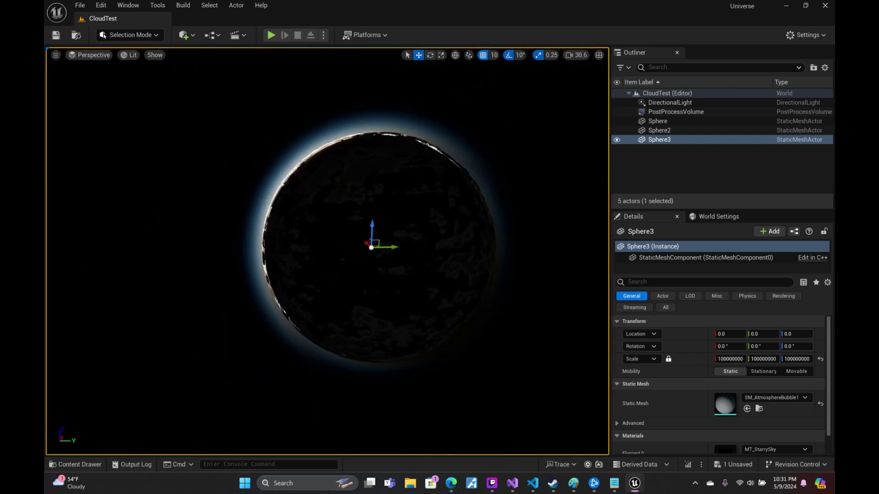
right_click_drag(327, 252, 328, 251)
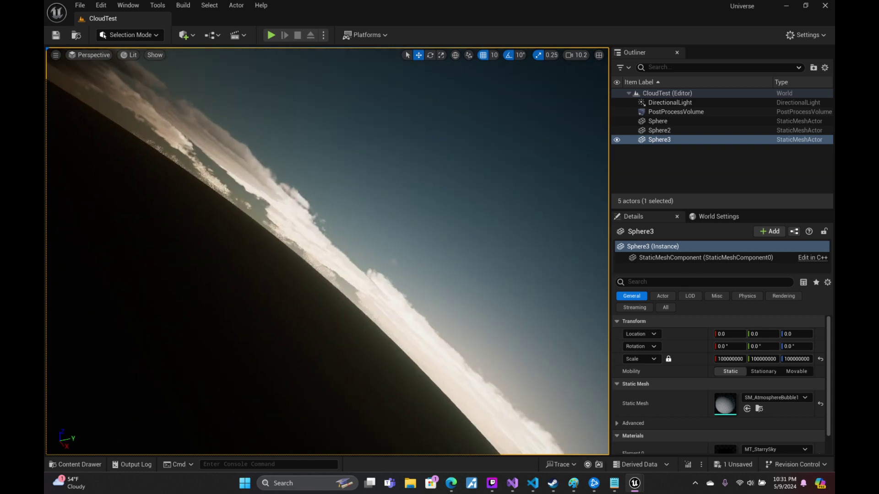
right_click_drag(328, 252, 327, 251)
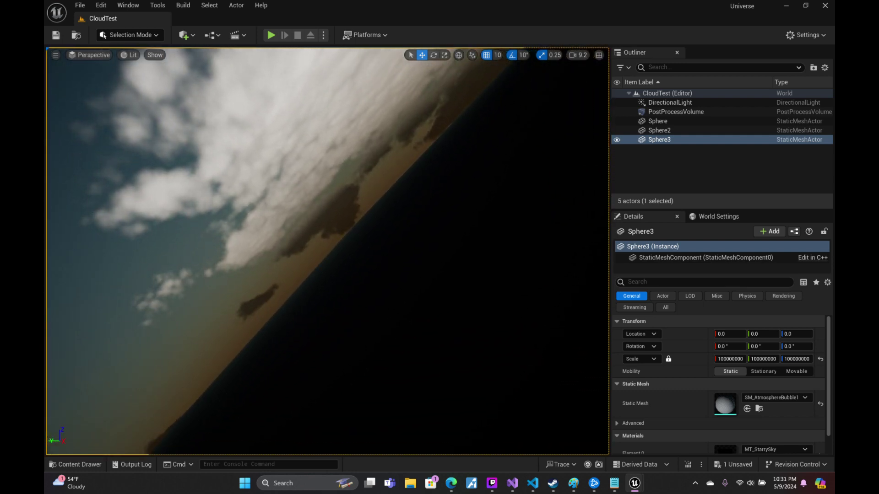
right_click_drag(327, 252, 327, 251)
scroll(328, 251, "down", 2)
scroll(327, 252, "up", 2)
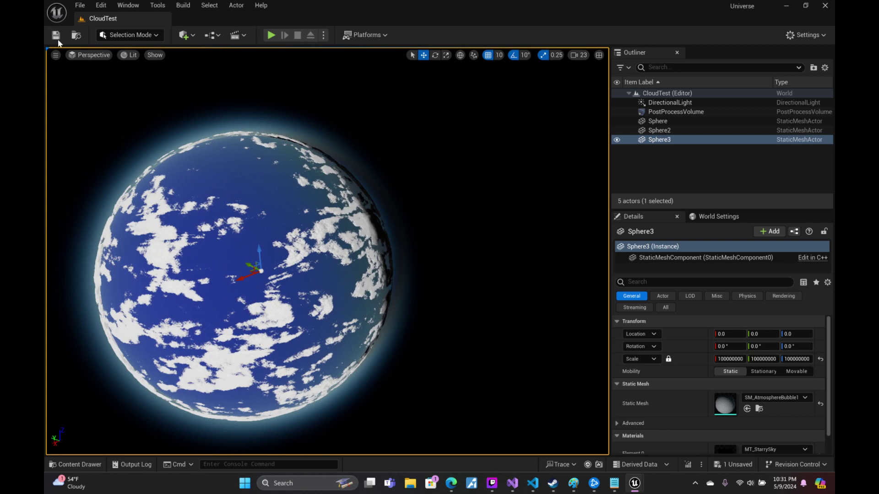
left_click(56, 36)
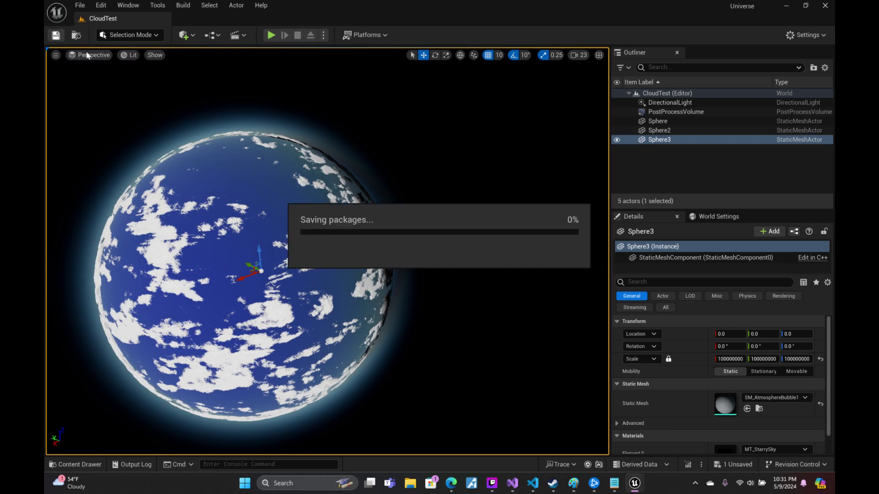
left_click(498, 483)
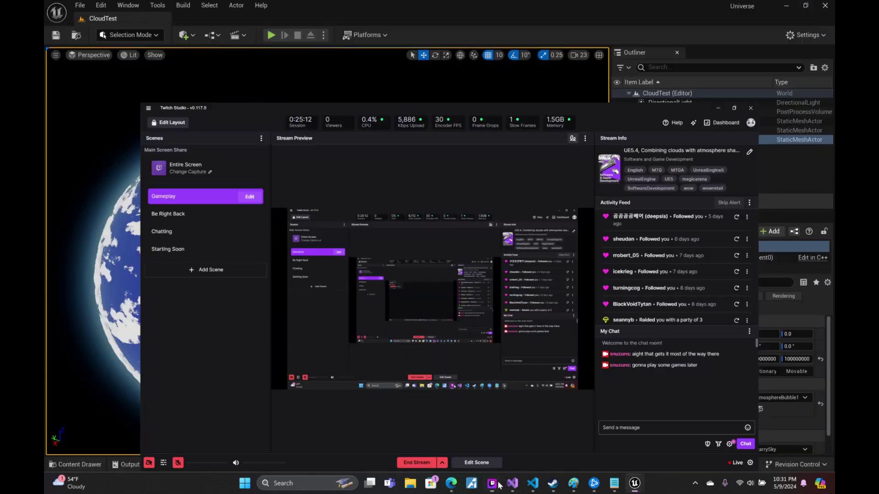
left_click(498, 484)
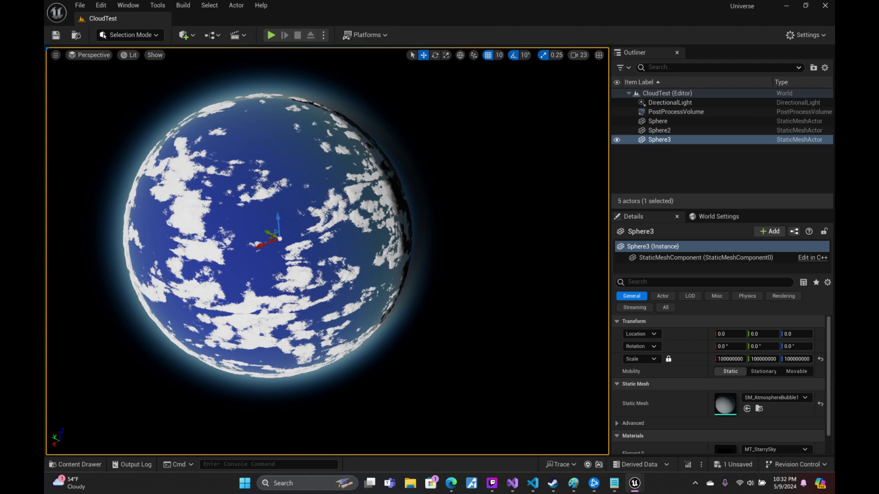
scroll(327, 252, "up", 3)
scroll(327, 252, "up", 3)
scroll(327, 251, "up", 3)
scroll(327, 251, "up", 3)
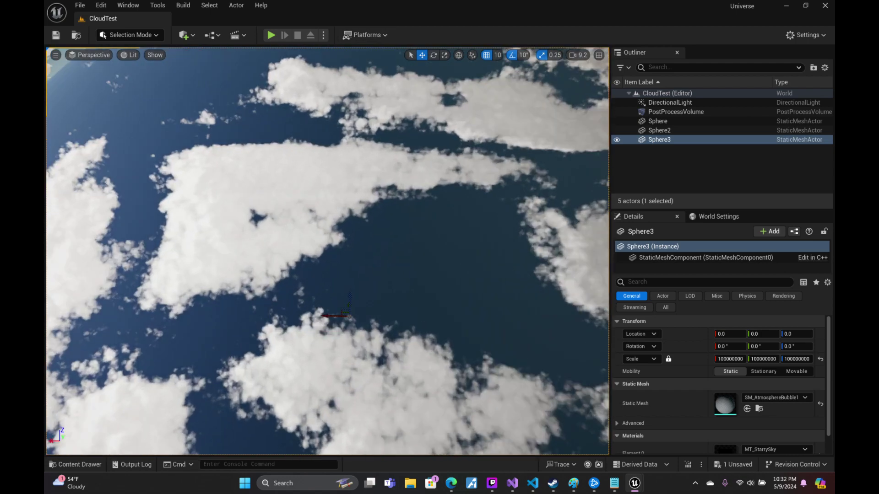
right_click_drag(327, 251, 327, 251)
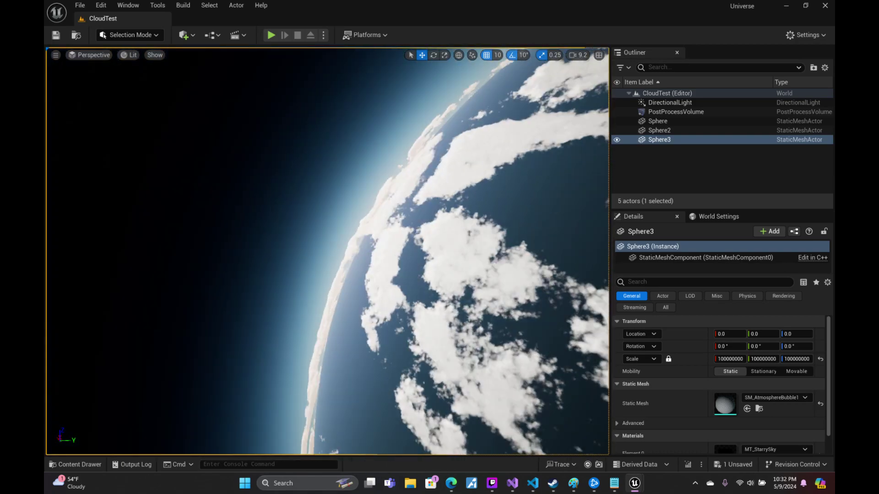
right_click_drag(327, 252, 327, 252)
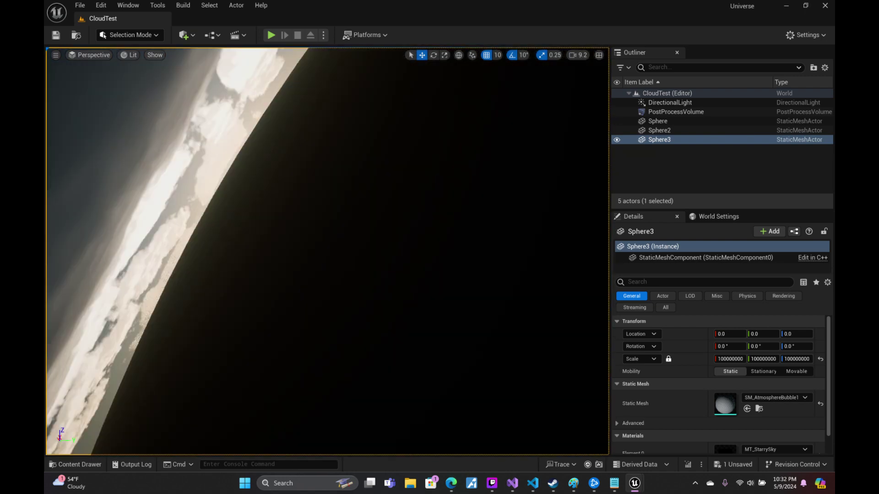
scroll(327, 252, "down", 2)
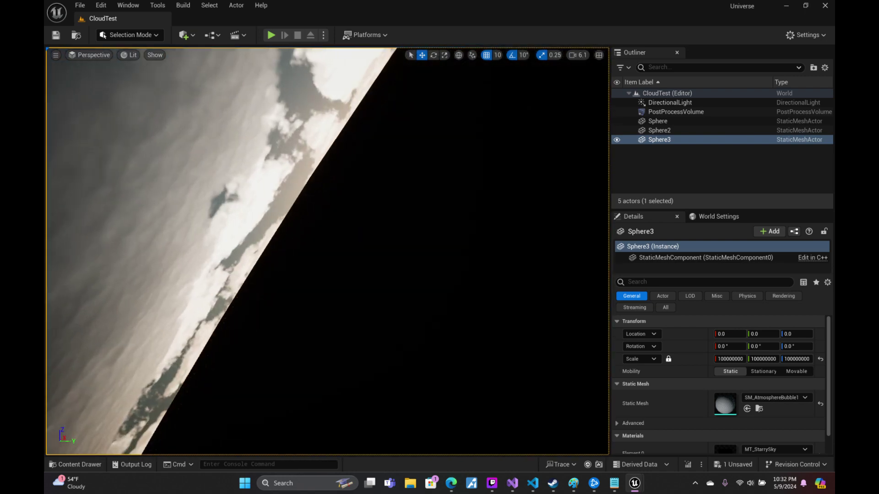
scroll(327, 252, "down", 2)
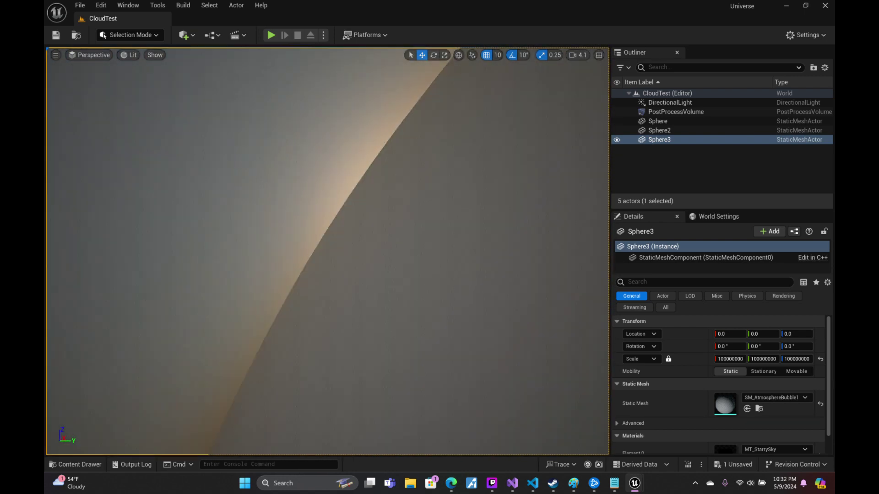
scroll(328, 251, "up", 3)
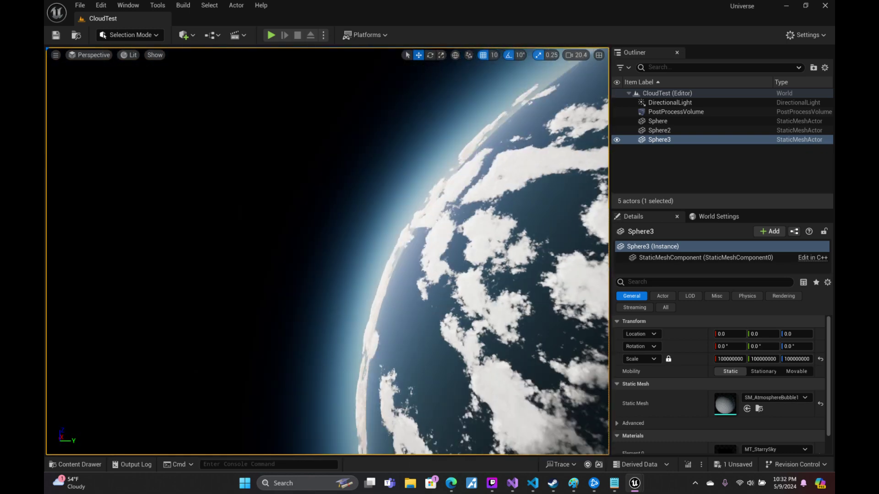
scroll(327, 252, "down", 3)
scroll(327, 251, "up", 3)
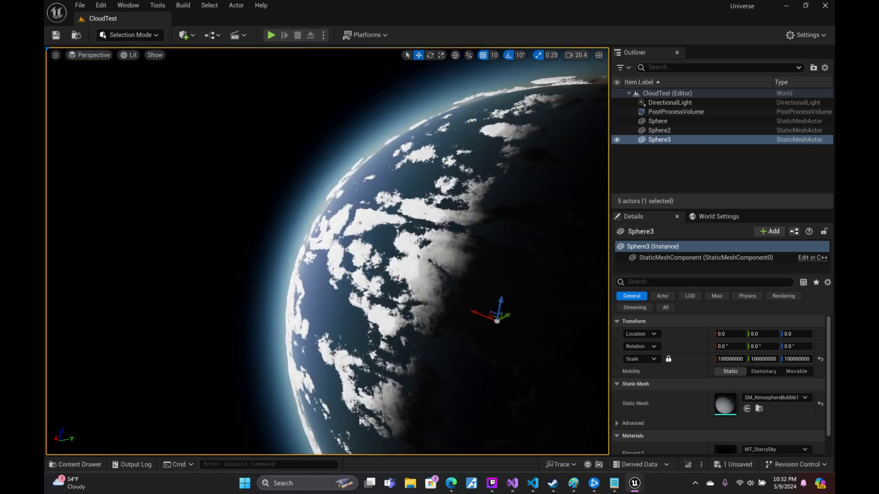
- Review how PLANET_RADIUS and CLOUD_MIN_RADIUS are used in the shader's altitude and ramp-start lines
left_click(532, 482)
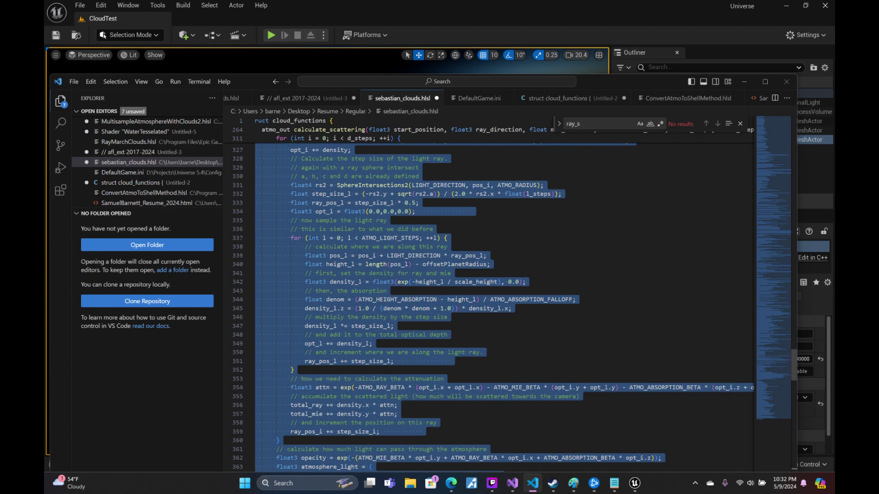
scroll(489, 306, "down", 10)
left_click(449, 192)
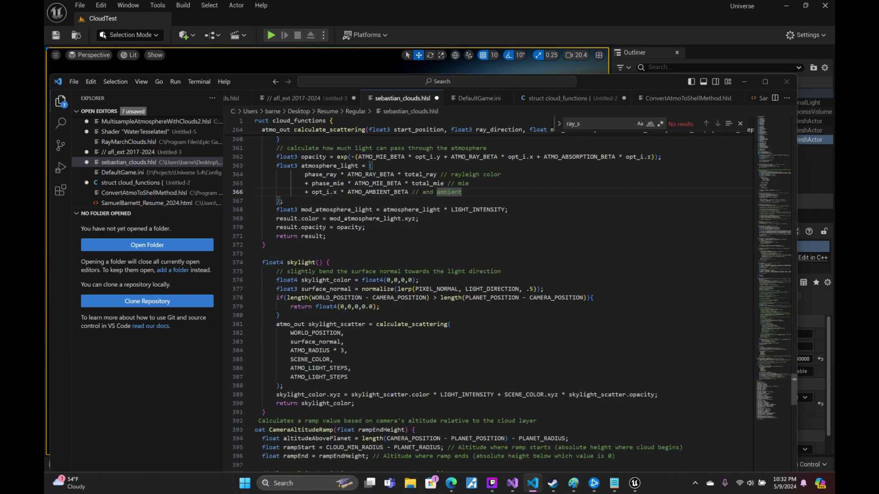
scroll(490, 292, "down", 5)
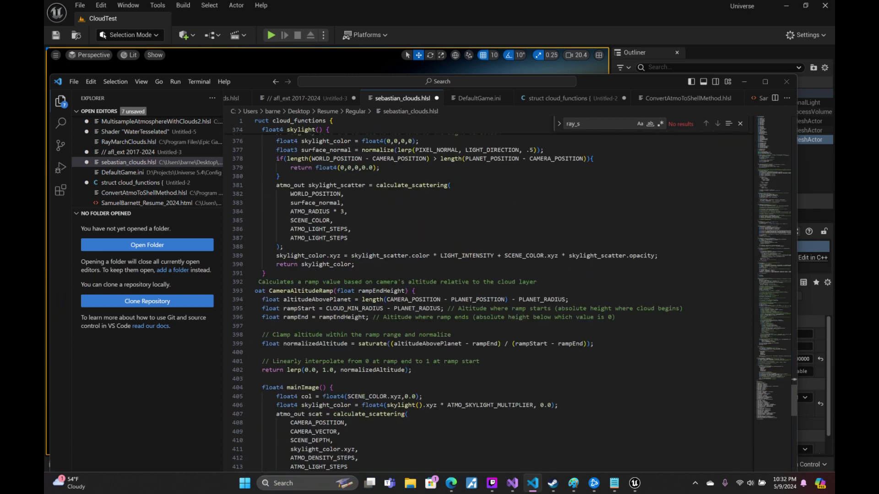
left_click(543, 299)
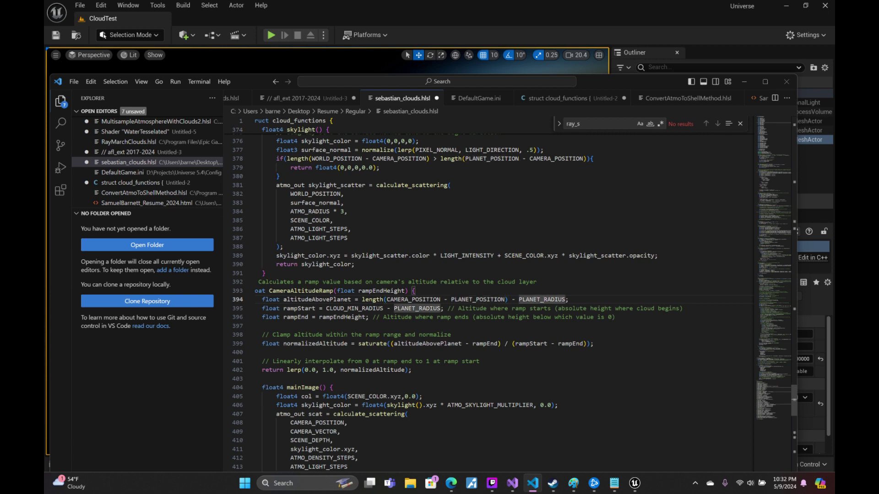
left_click(365, 308)
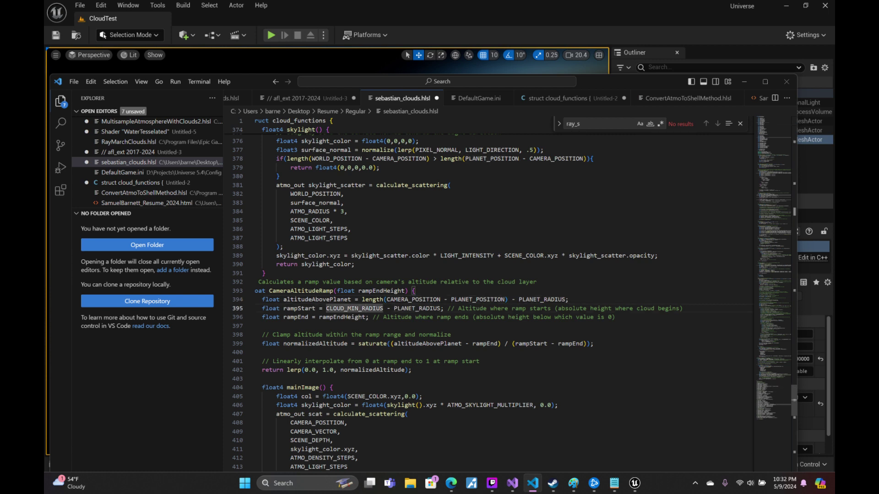
left_click(412, 308)
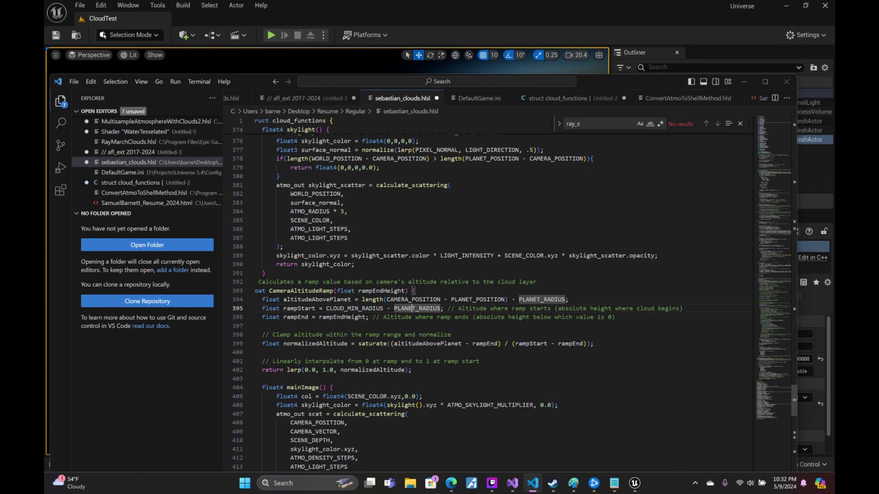
scroll(492, 303, "down", 2)
scroll(492, 303, "down", 3)
scroll(492, 302, "down", 3)
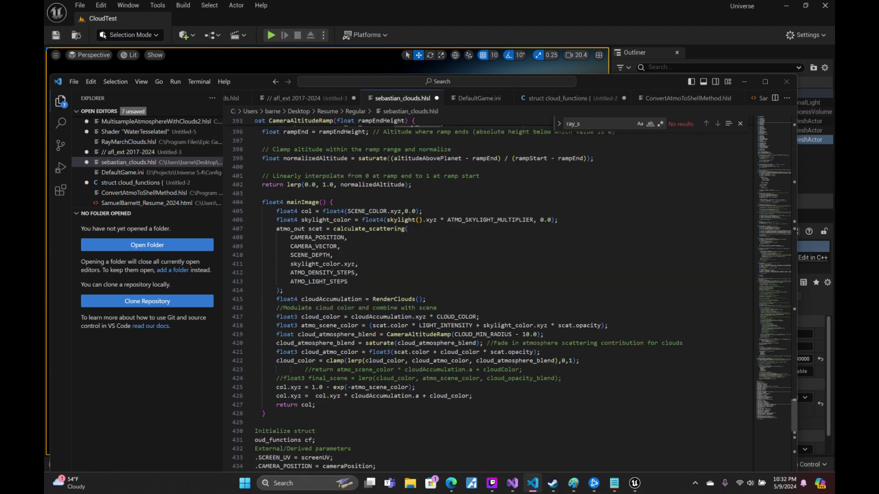
scroll(492, 302, "up", 3)
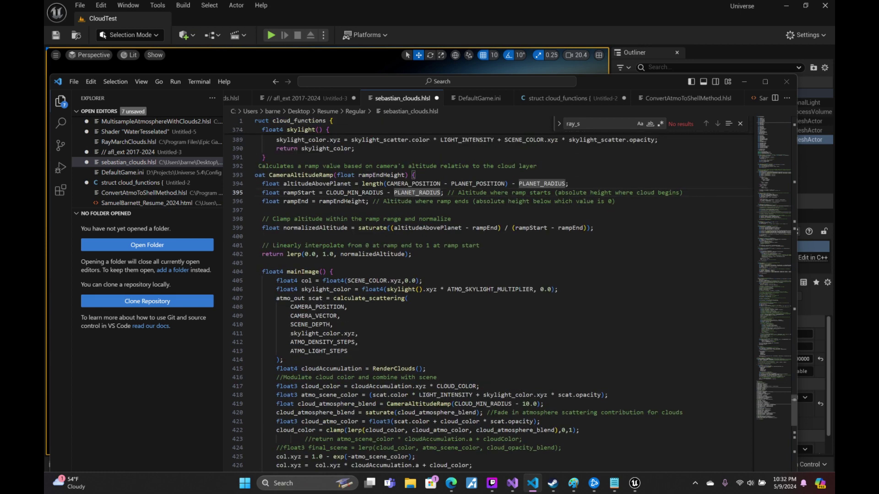
- Locate the CameraAltitudeRamp lerp return line with the code editor maximized
left_click(256, 263)
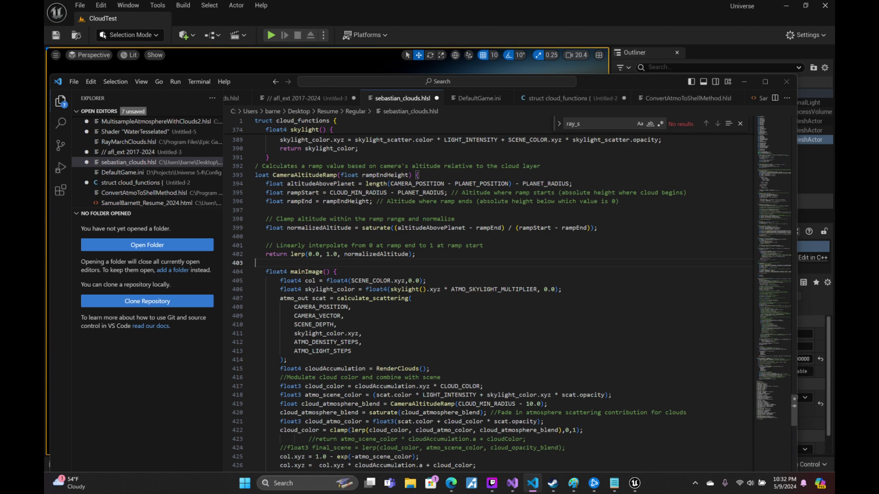
left_click(409, 254)
scroll(373, 254, "down", 5)
scroll(372, 254, "down", 3)
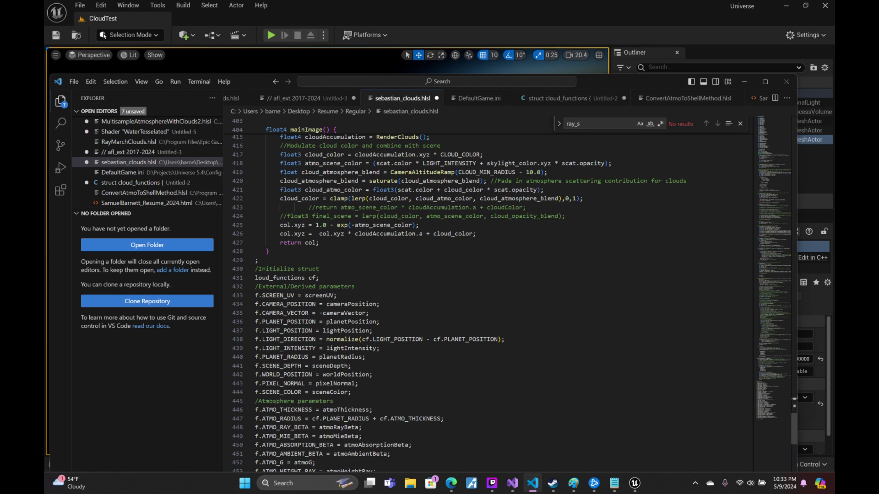
scroll(373, 254, "down", 1)
scroll(373, 254, "down", 3)
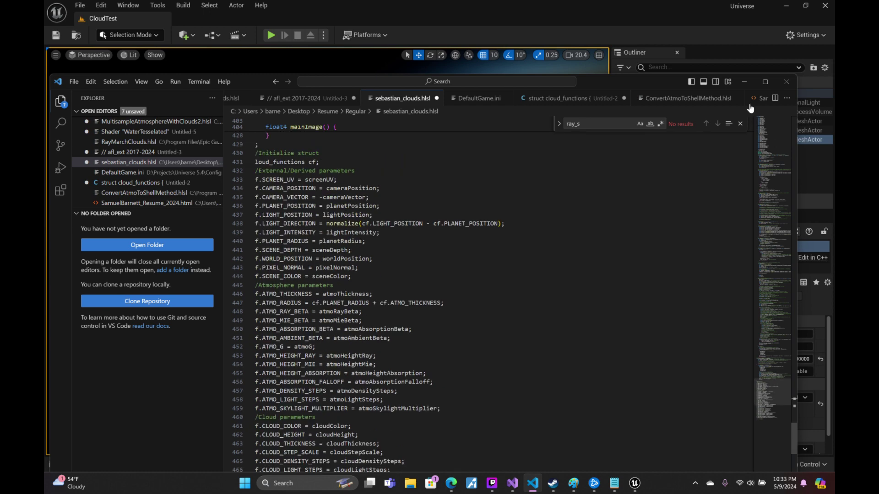
left_click(764, 81)
scroll(527, 243, "up", 3)
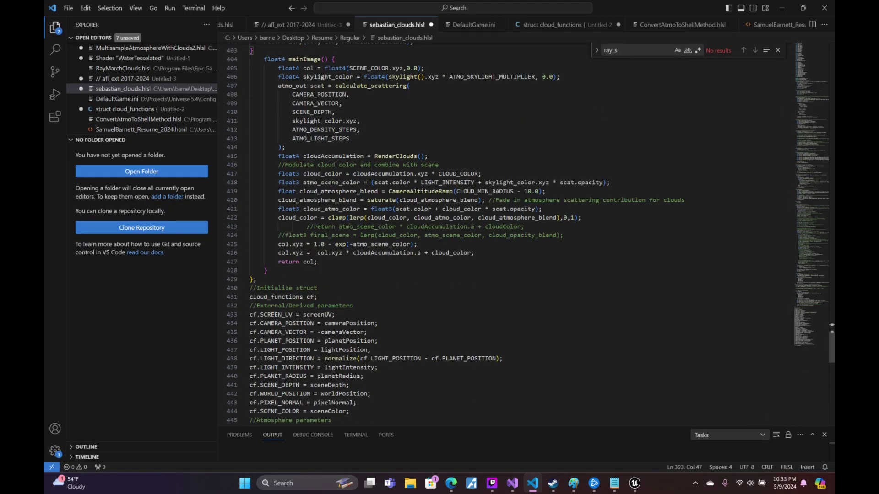
scroll(526, 243, "up", 3)
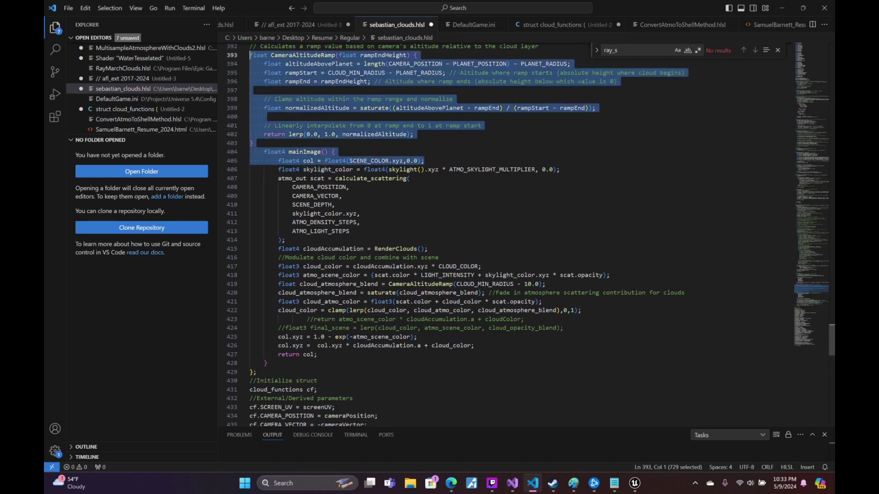
- Change the return to lerp(1.0, 0.0, normalizedAltitude) and select the whole file
left_click(264, 117)
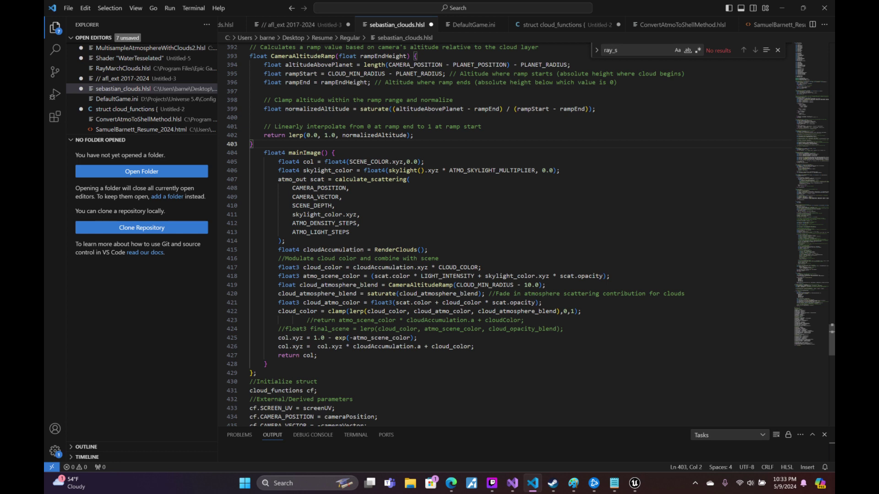
left_click_drag(318, 135, 306, 135)
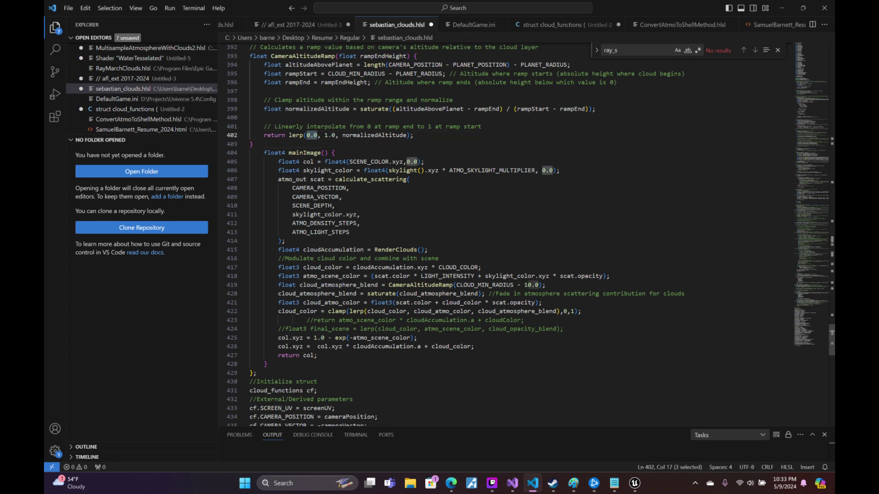
type("1.")
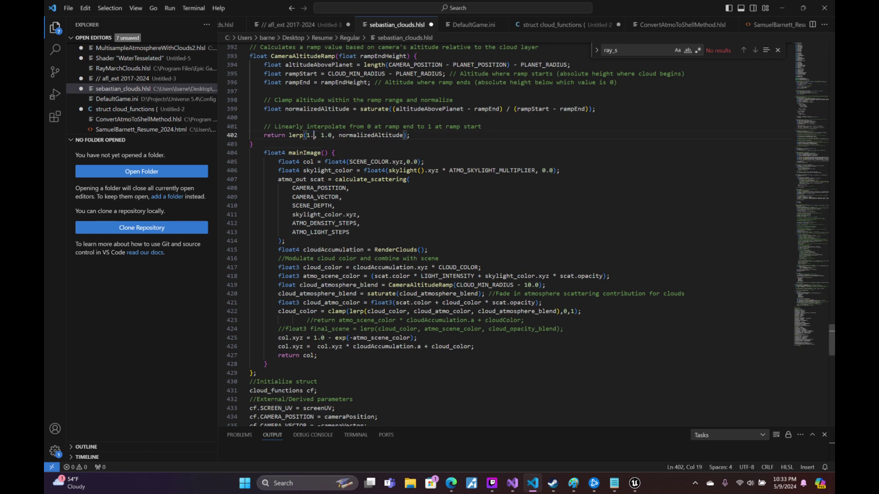
type("0")
left_click(332, 135)
key("BackSpace")
key("BackSpace")
key("BackSpace")
type("0.0")
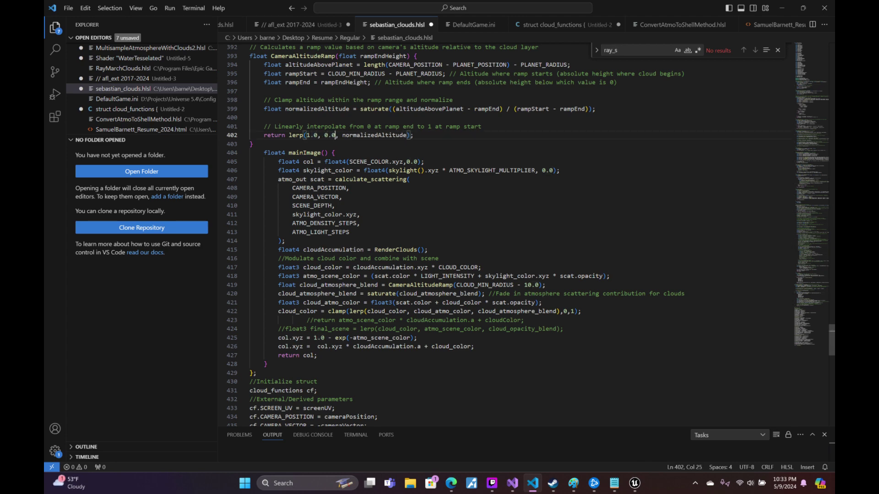
key("ctrl+a")
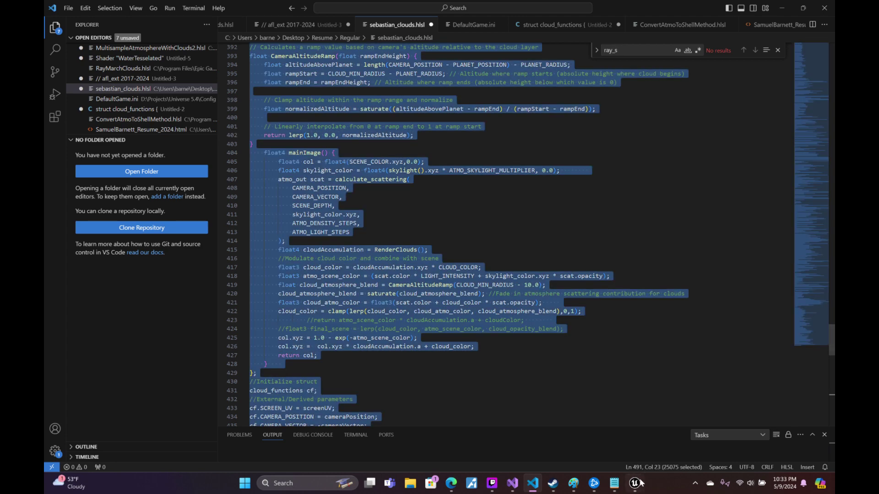
- Bring up the MT_SebasClouds material editor and save it with the updated shader
mouse_move(640, 482)
left_click(676, 433)
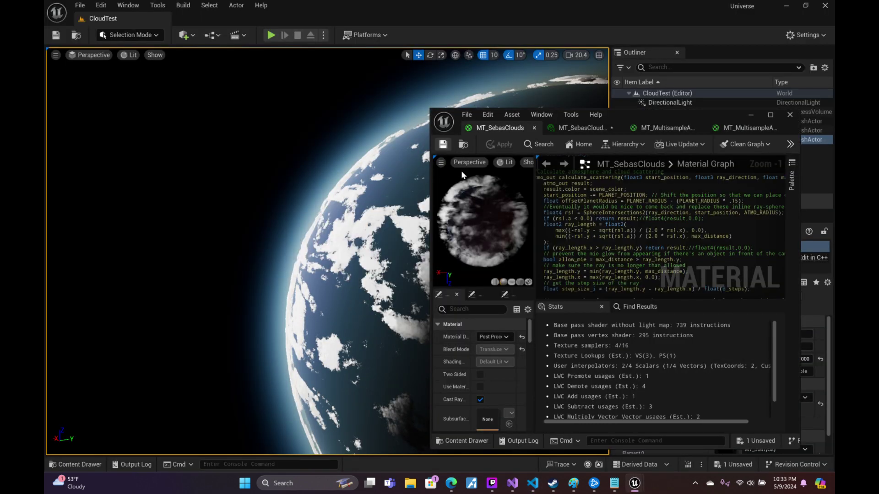
key("ctrl+s")
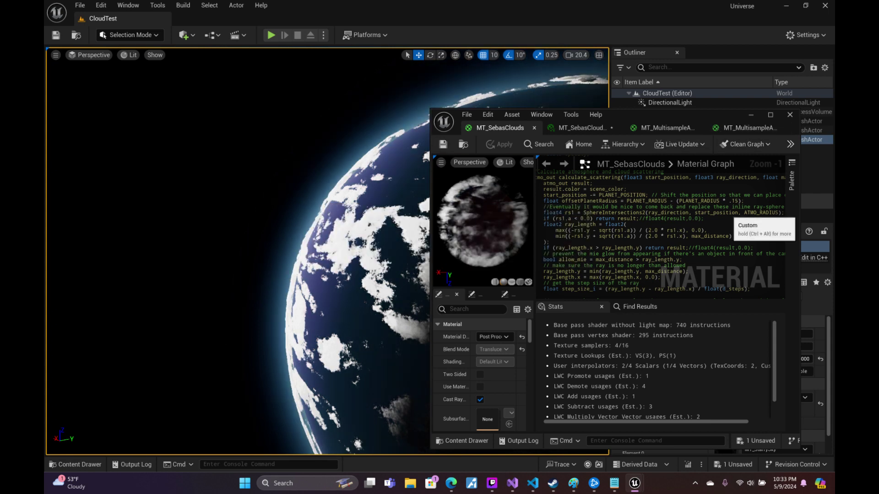
- Change the planet-radius offset factor in the Custom node code from .15 to .05 and save
double_click(734, 202)
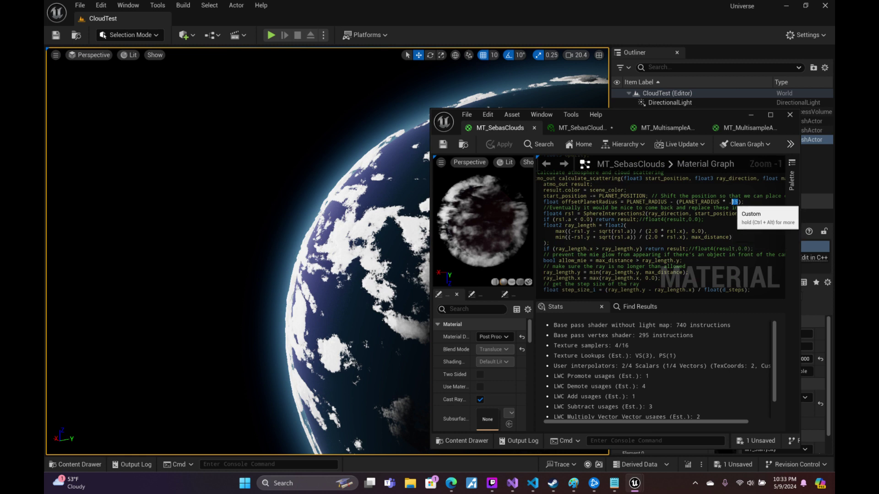
type("05")
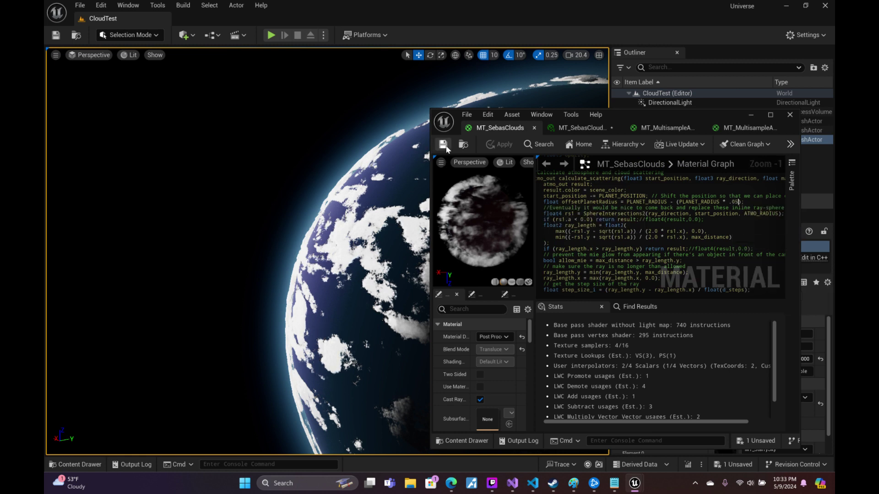
left_click(443, 145)
type("75")
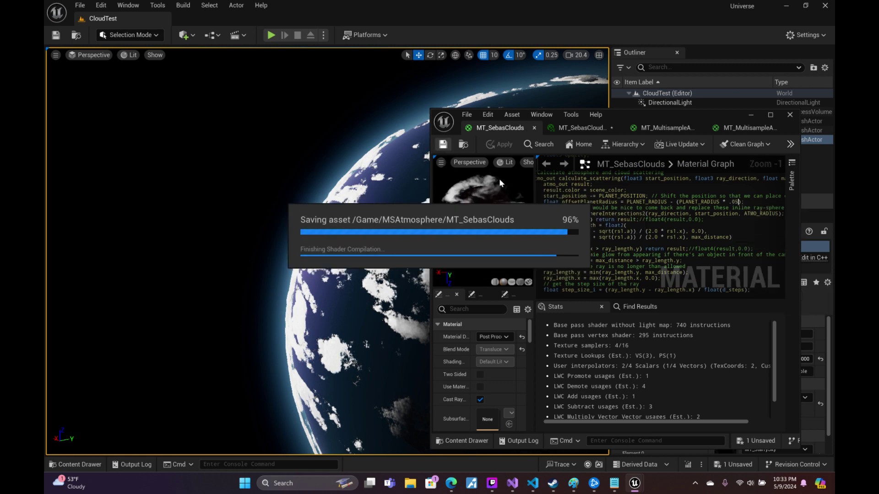
left_click(443, 145)
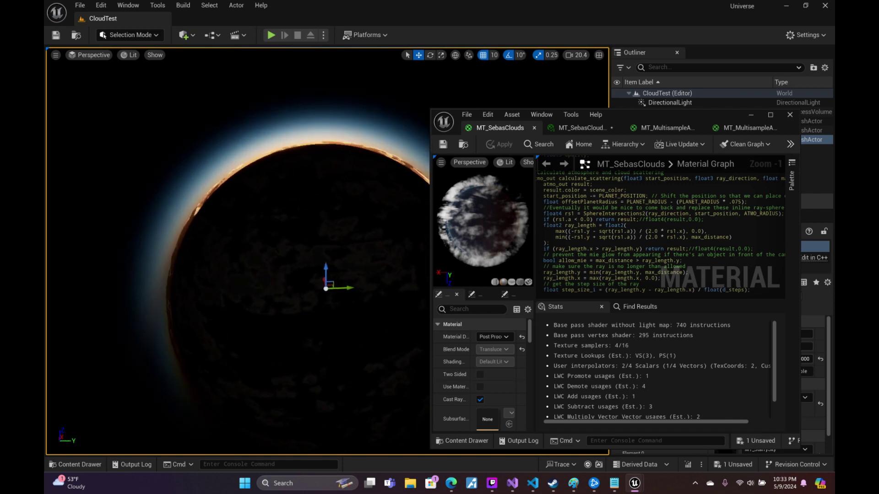
right_click_drag(293, 251, 320, 256)
scroll(320, 257, "down", 1)
scroll(321, 256, "down", 2)
scroll(320, 256, "up", 3)
scroll(320, 256, "down", 3)
scroll(320, 256, "down", 2)
scroll(320, 256, "up", 3)
scroll(320, 257, "up", 1)
scroll(320, 257, "up", 5)
scroll(320, 256, "up", 1)
scroll(320, 256, "down", 2)
scroll(321, 257, "down", 1)
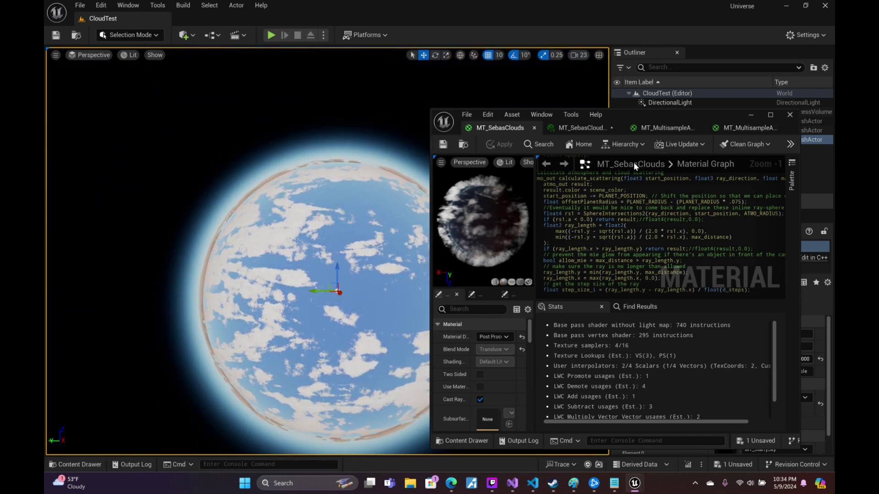
- Maximize the cloud material editor and save the MT_SebasClouds_Inst material instance
left_click(770, 116)
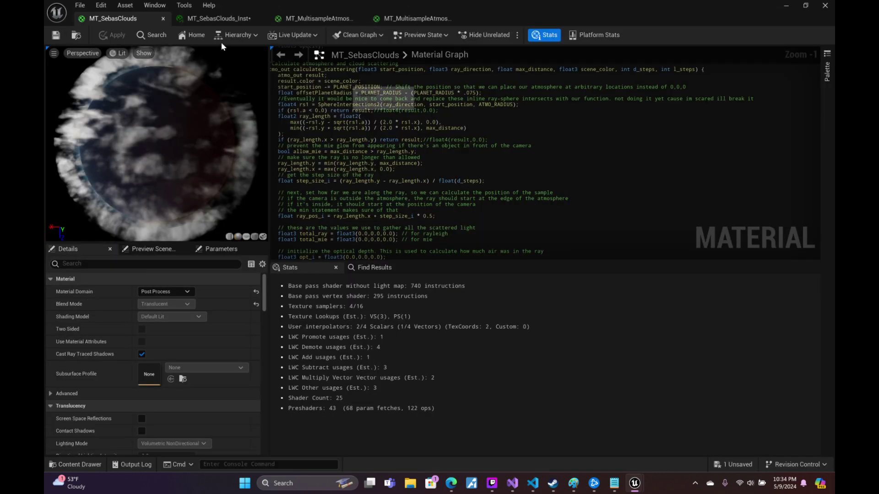
left_click(215, 19)
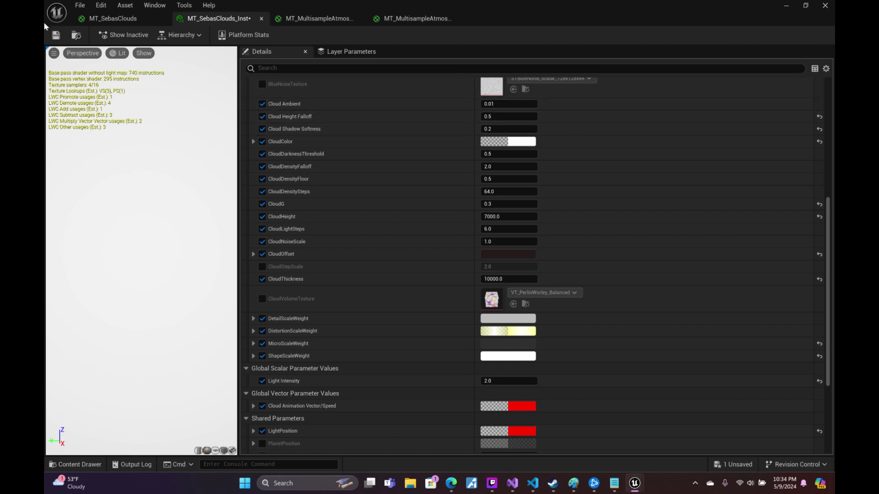
left_click(56, 36)
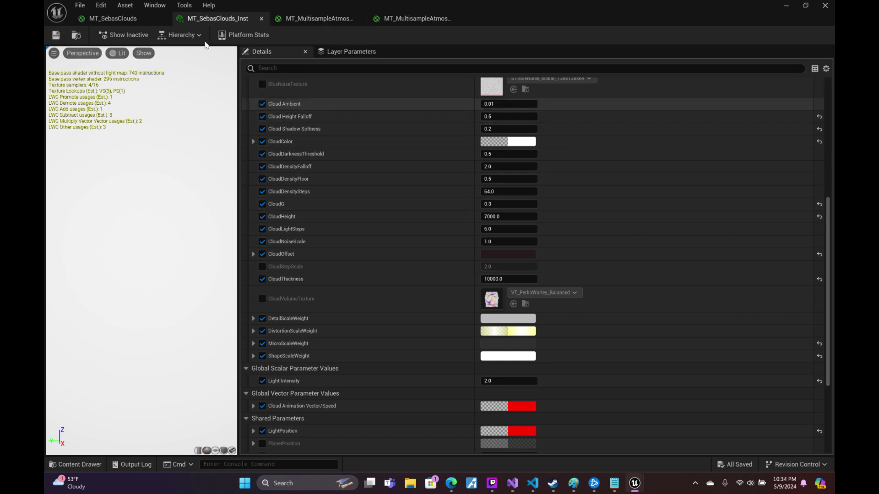
- Edit the Custom node's CameraAltitudeRamp to lerp(0.0, 1.0, normalizedAltitude)
left_click(112, 18)
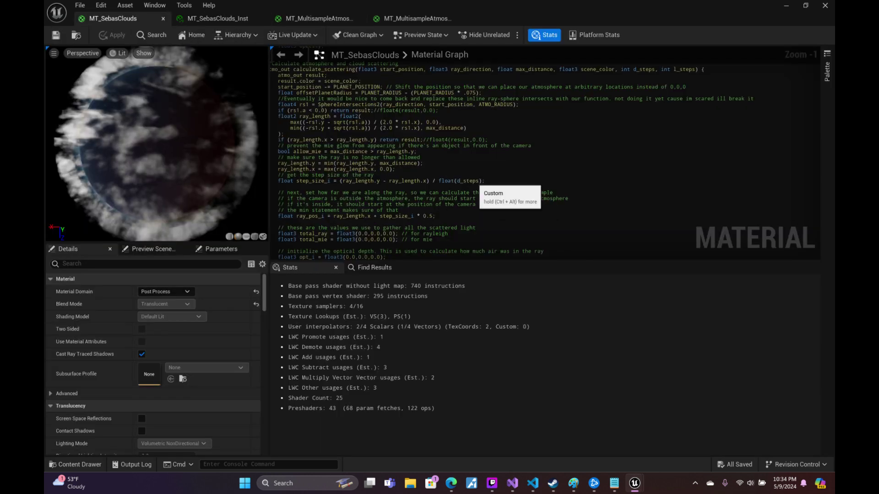
scroll(451, 165, "down", 1)
scroll(455, 167, "down", 1)
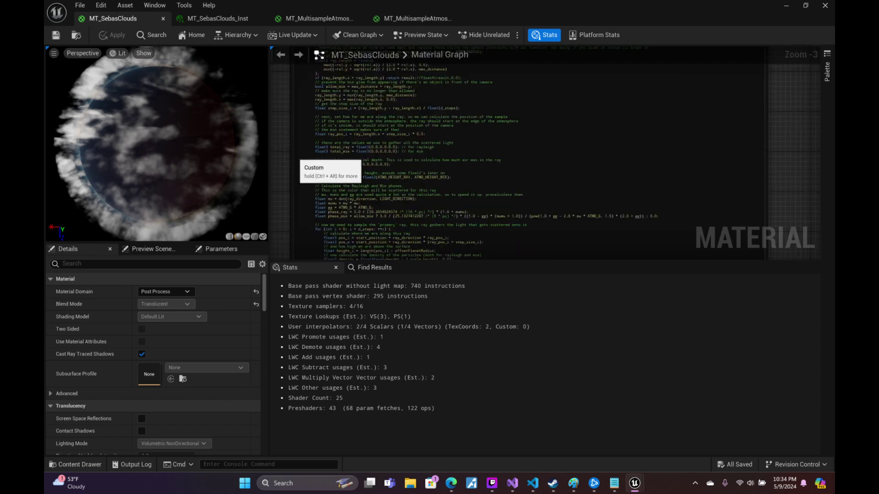
mouse_move(294, 170)
right_mouse_down()
mouse_move(345, 48)
mouse_move(334, 156)
mouse_move(361, 55)
right_mouse_up()
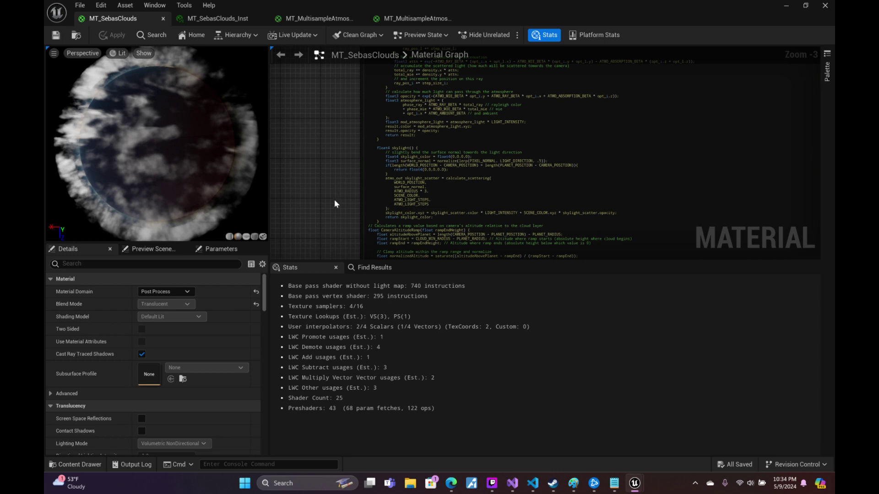
scroll(334, 203, "up", 1)
scroll(323, 181, "up", 1)
scroll(324, 180, "up", 1)
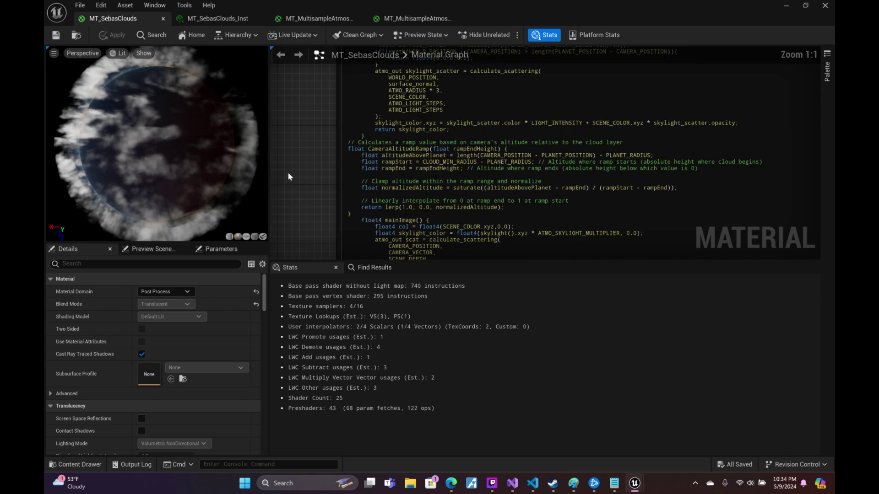
right_click_drag(289, 176, 284, 146)
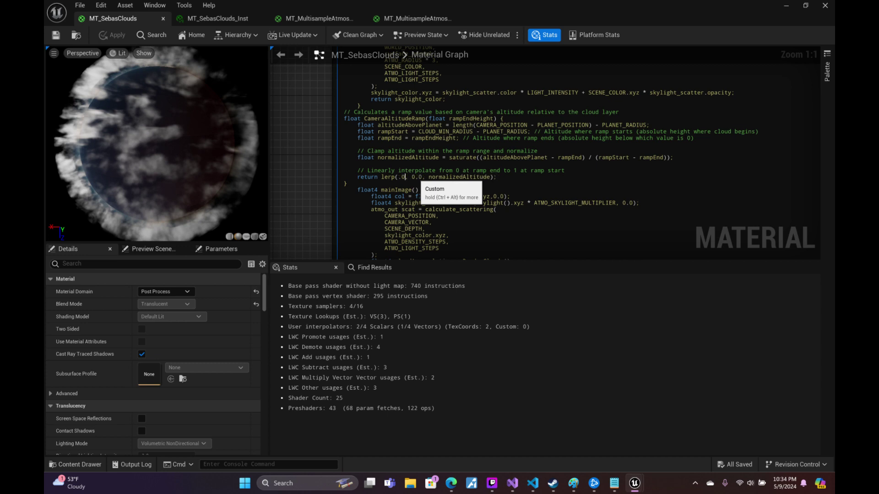
double_click(415, 177)
type("1.")
type("0")
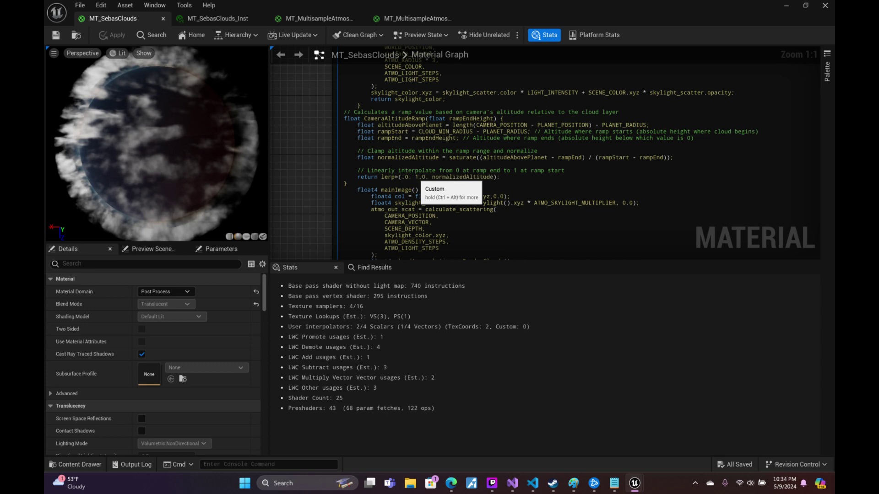
key("BackSpace")
type("0")
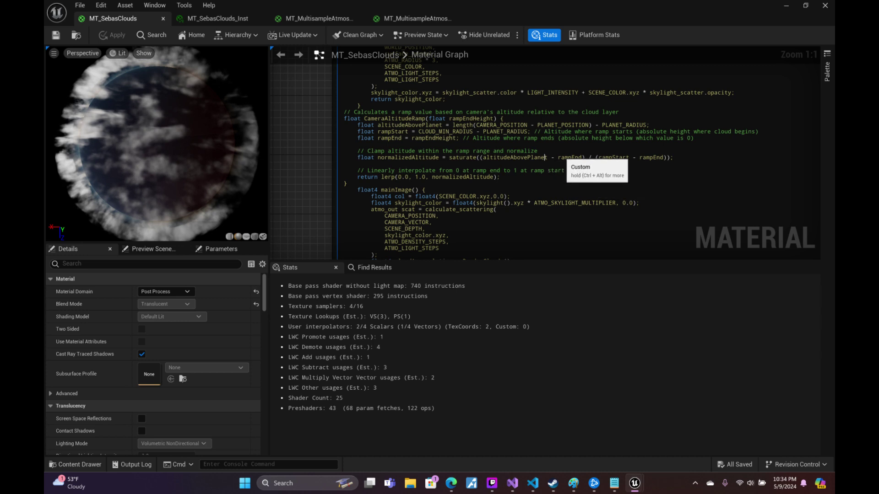
- Try adding a CLOUD prefix before rampEndHeight, then remove it again
double_click(570, 158)
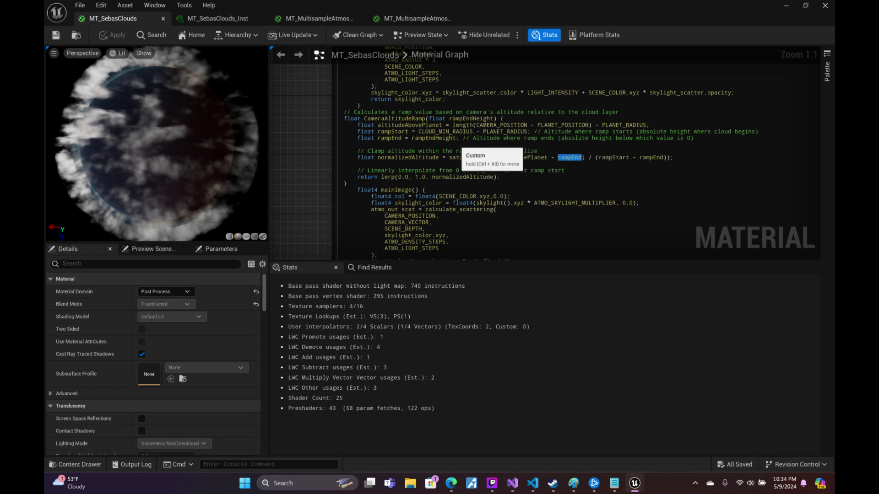
left_click(411, 138)
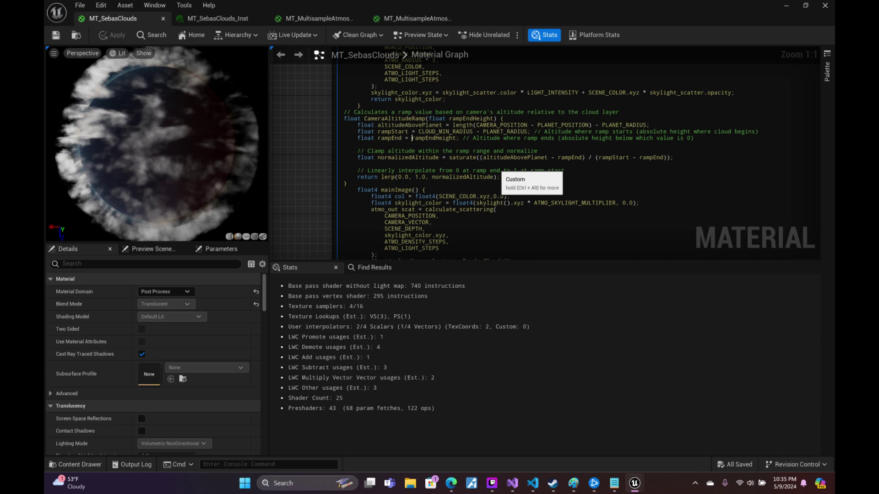
type("CLOUD")
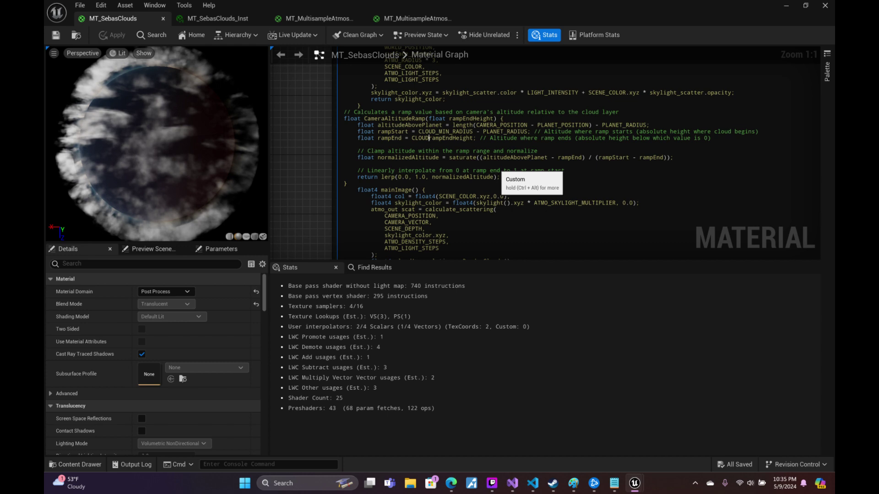
key("BackSpace")
key("BackSpace")
key("BackSpace")
key("BackSpace")
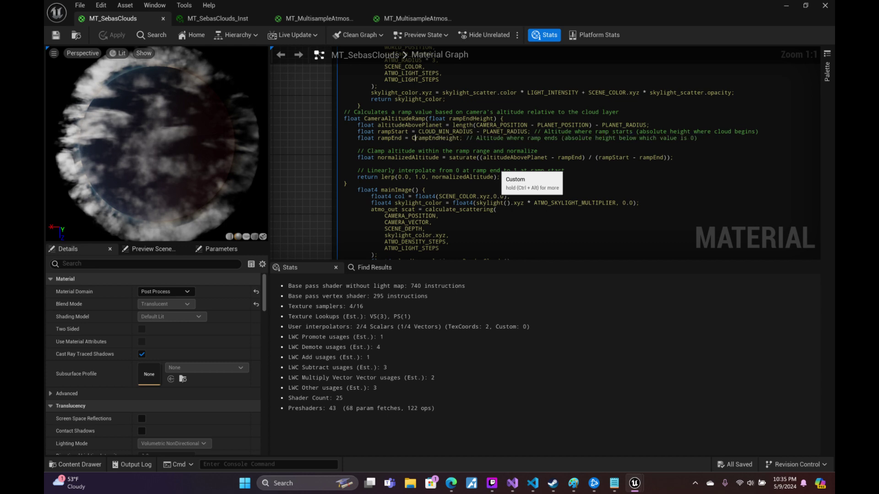
key("BackSpace")
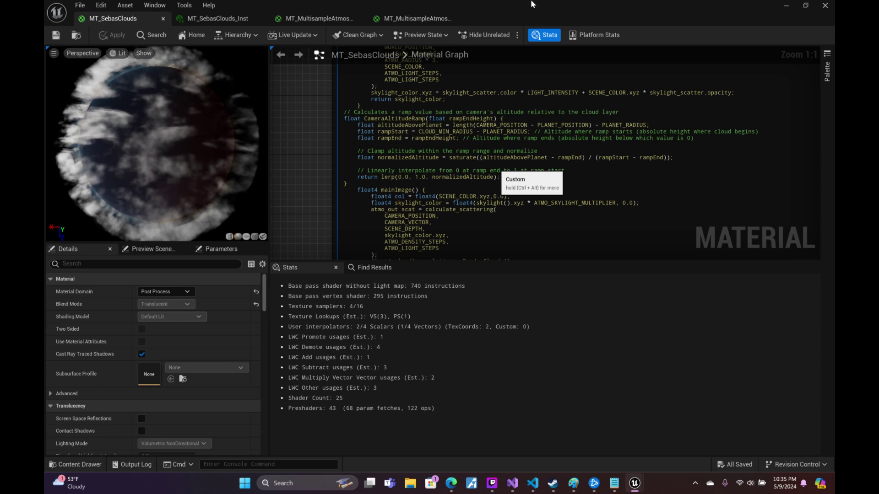
- Open a new blank Paint window from the taskbar
mouse_move(596, 490)
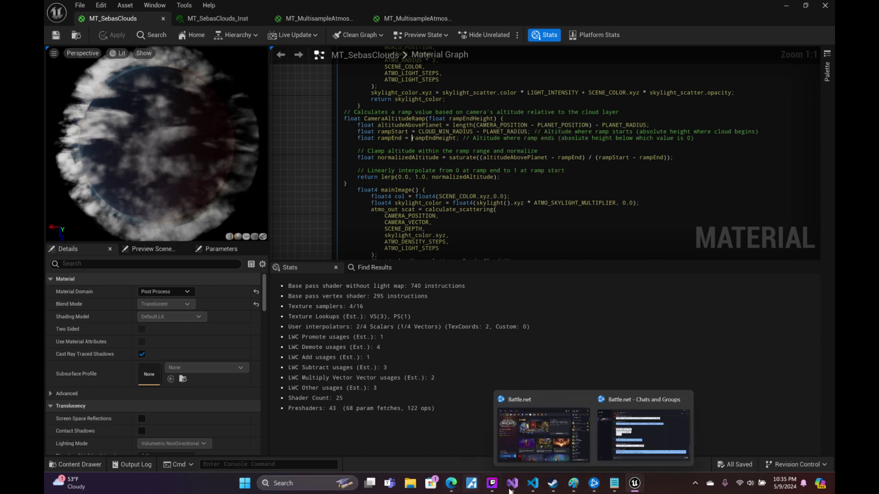
right_click(570, 487)
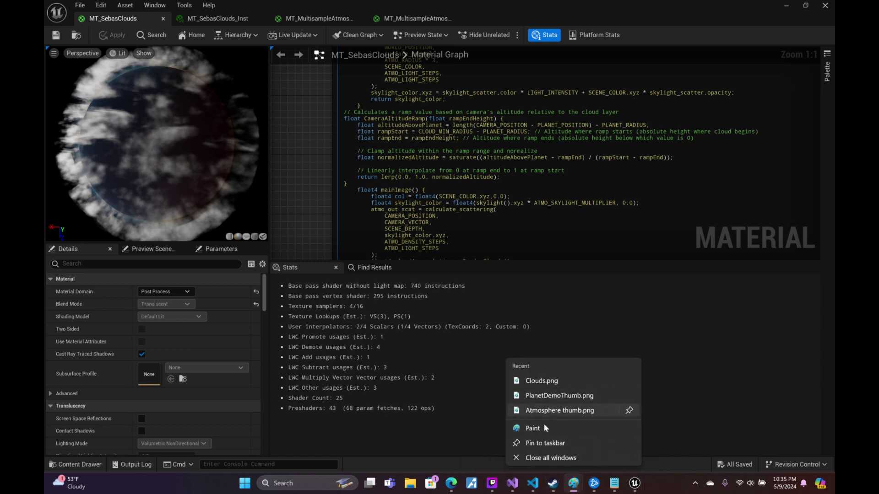
left_click(532, 430)
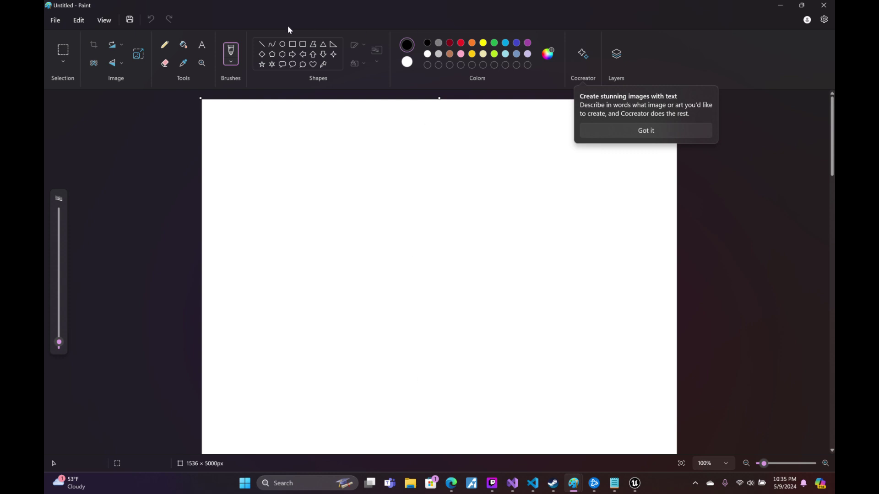
- Draw three nested concentric circles with the Oval shape
left_click(282, 44)
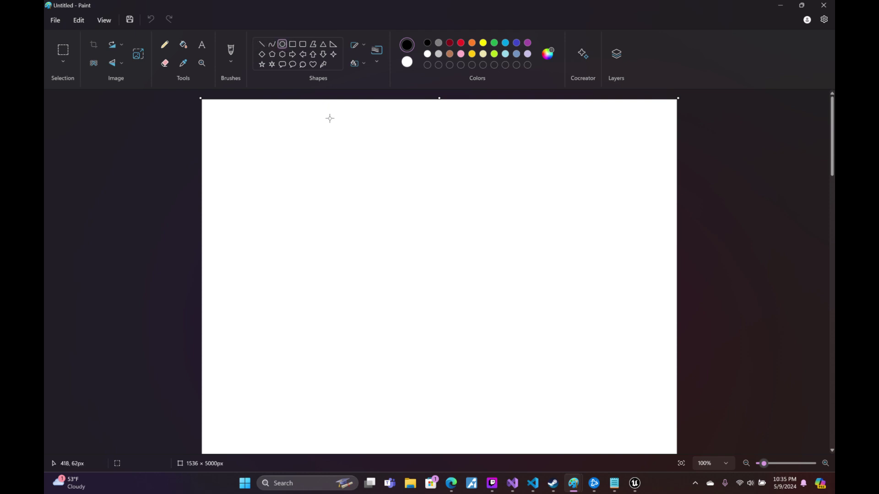
left_click_drag(328, 118, 497, 258)
left_click_drag(552, 320, 630, 417)
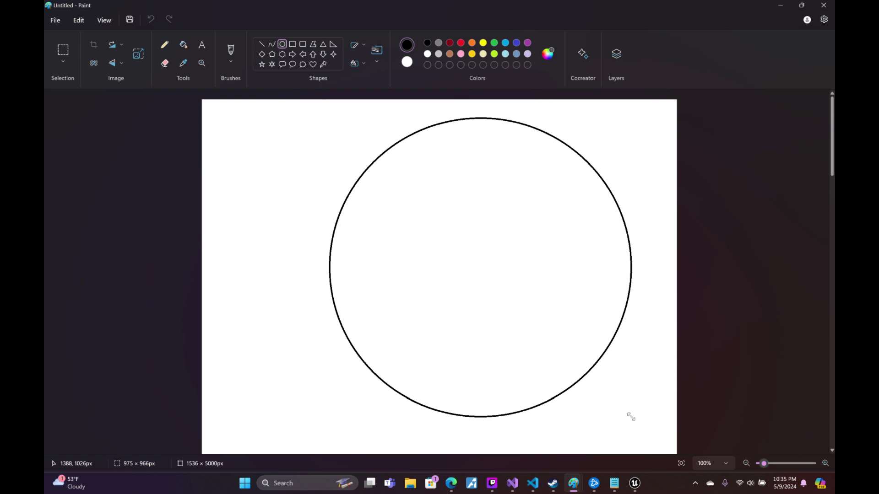
left_click(282, 151)
left_click_drag(377, 155, 587, 370)
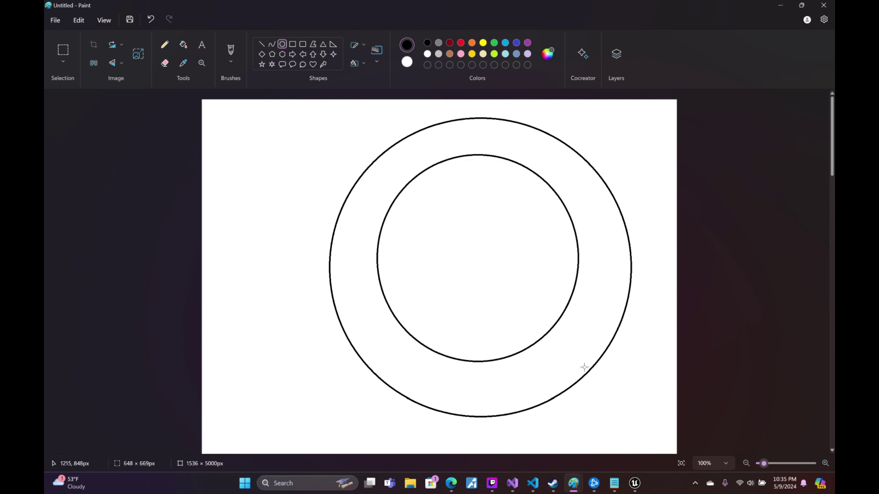
left_click(582, 311)
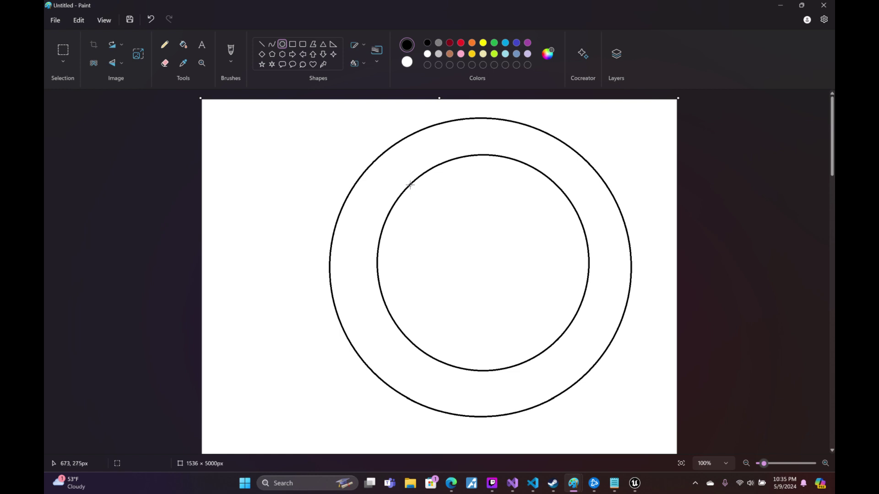
left_click_drag(411, 183, 561, 335)
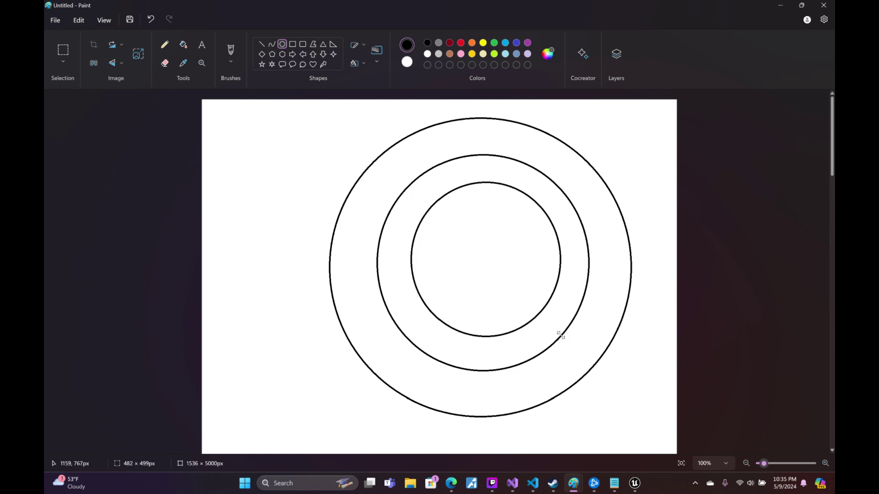
left_click_drag(561, 335, 560, 336)
left_click(345, 195)
- Draw a short horizontal line joining the middle and inner circles on the left
left_click(261, 43)
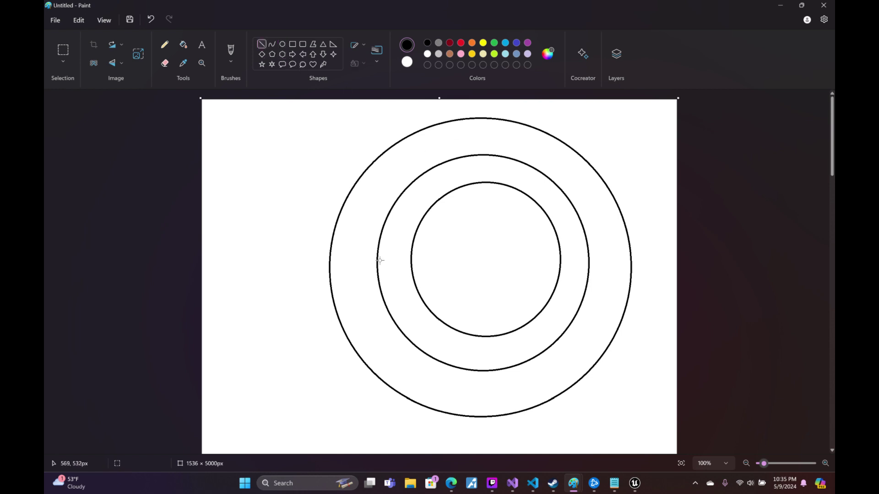
left_click_drag(377, 261, 410, 261)
left_click_drag(411, 261, 411, 261)
left_click(414, 251)
- Sketch two pencil arrows pointing at the connecting line and a curve below them
left_click(164, 48)
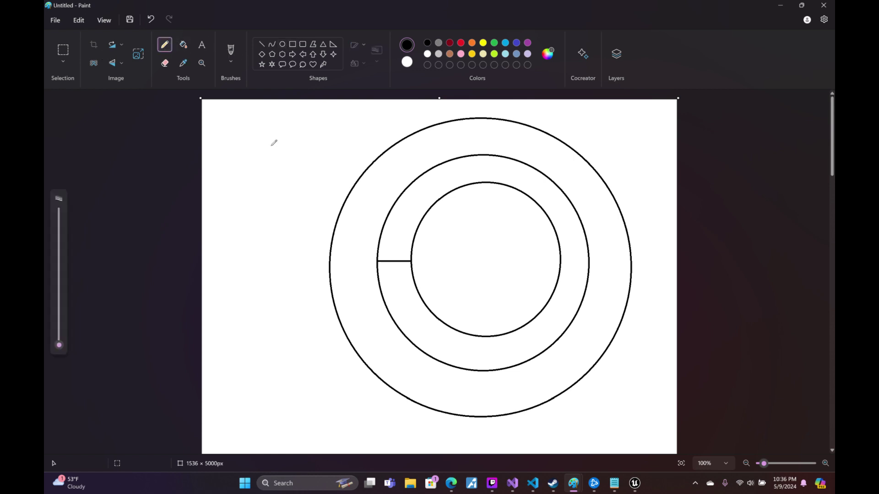
left_click_drag(300, 190, 363, 250)
left_click_drag(363, 257, 372, 255)
left_click_drag(315, 176, 390, 253)
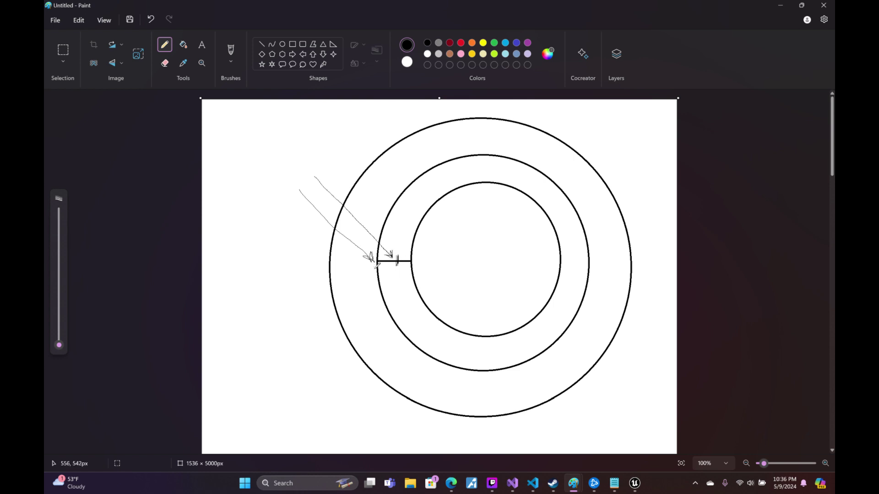
mouse_move(375, 267)
left_mouse_down()
mouse_move(395, 270)
mouse_move(306, 340)
left_mouse_up()
- Label the arrows '0' and '1' with size 20 text
left_click(202, 45)
left_click(286, 181)
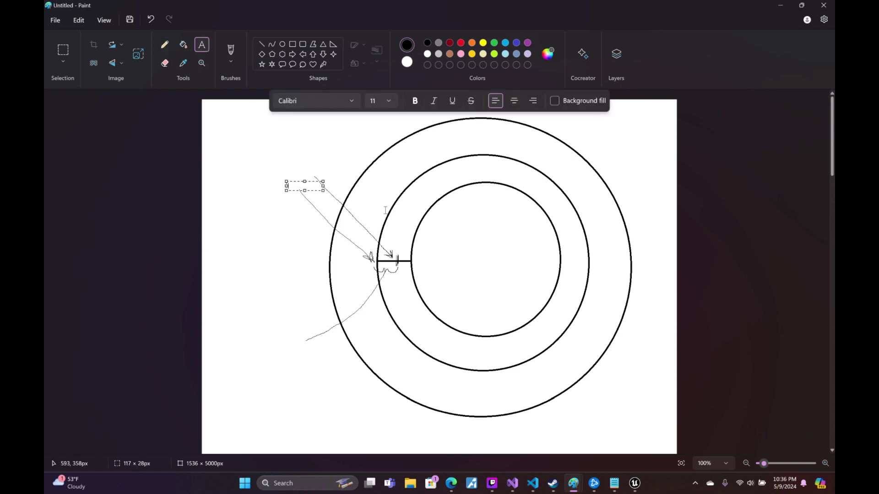
type("aa")
key("ctrl+a")
left_click(388, 101)
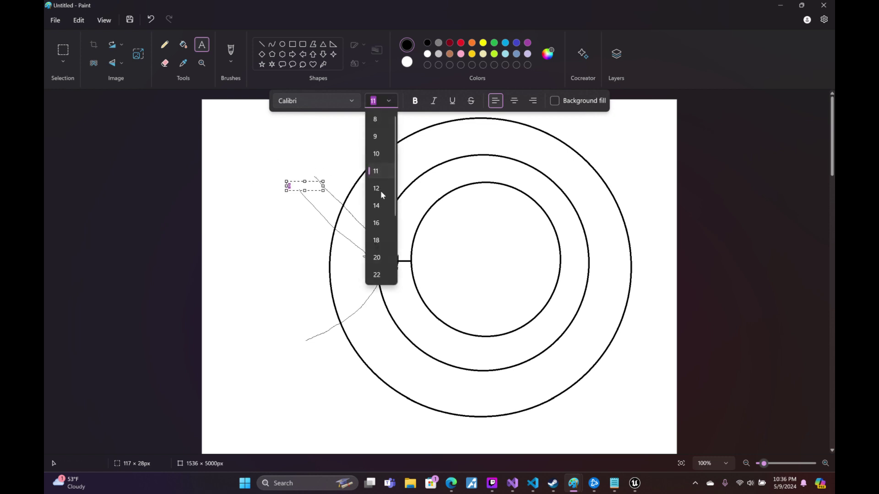
left_click(379, 254)
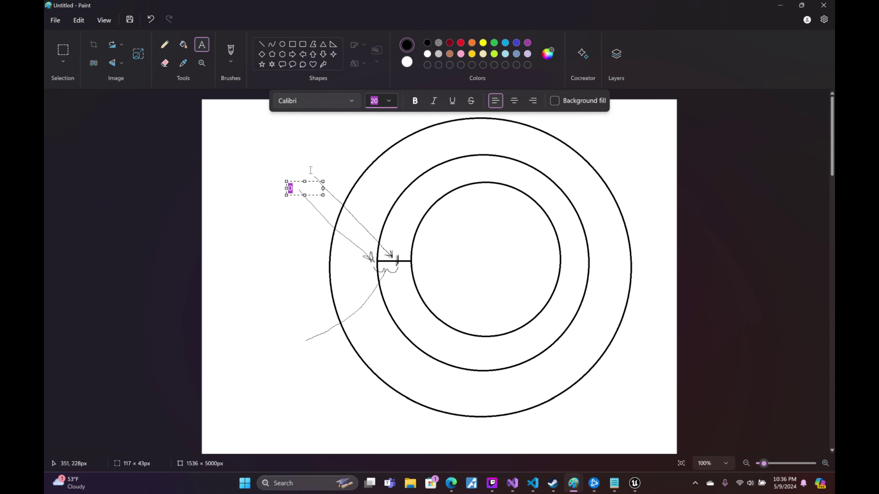
left_click(311, 171)
left_click(309, 169)
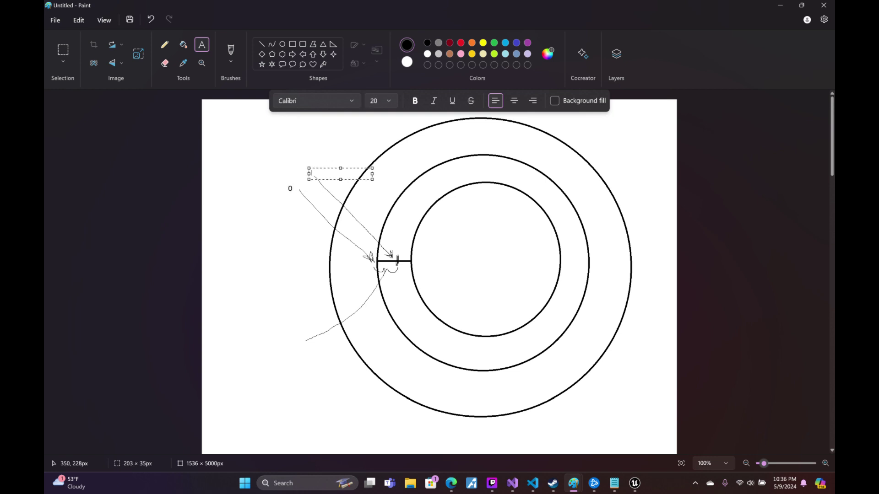
type("1")
left_click(297, 357)
- Add a 'fade range' label at the curve's lower end
left_click(277, 346)
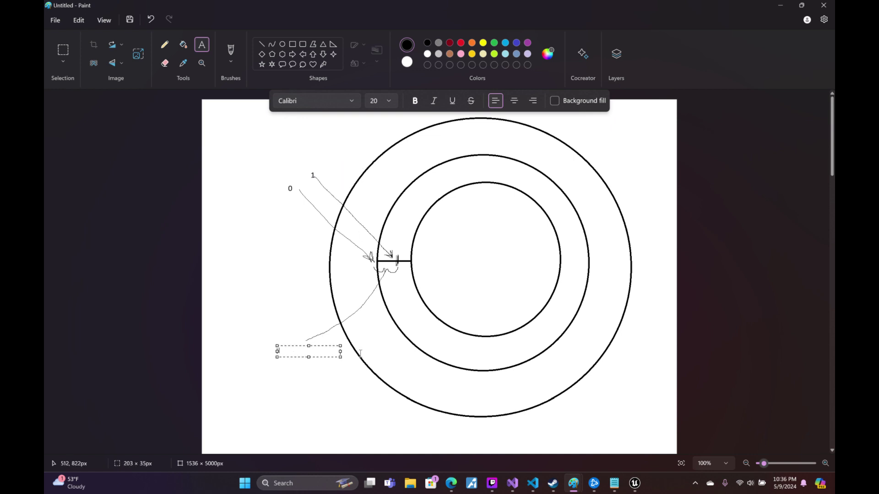
type("fade range")
left_click(412, 333)
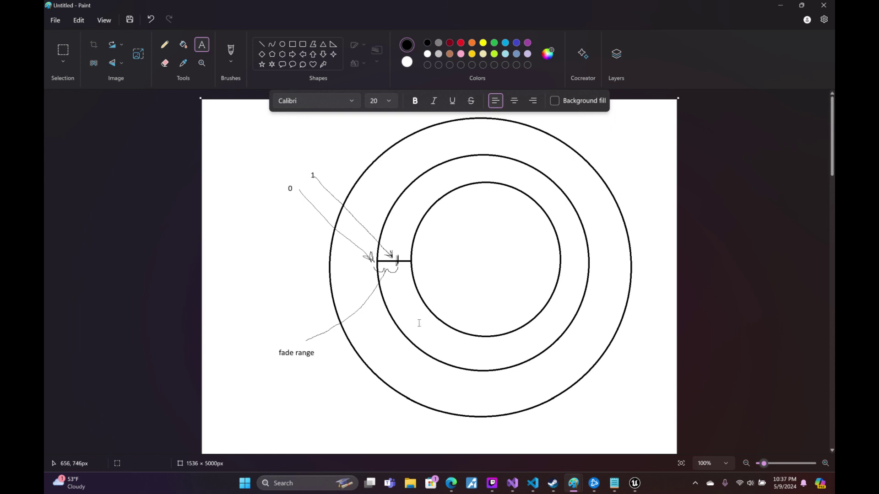
left_click(261, 45)
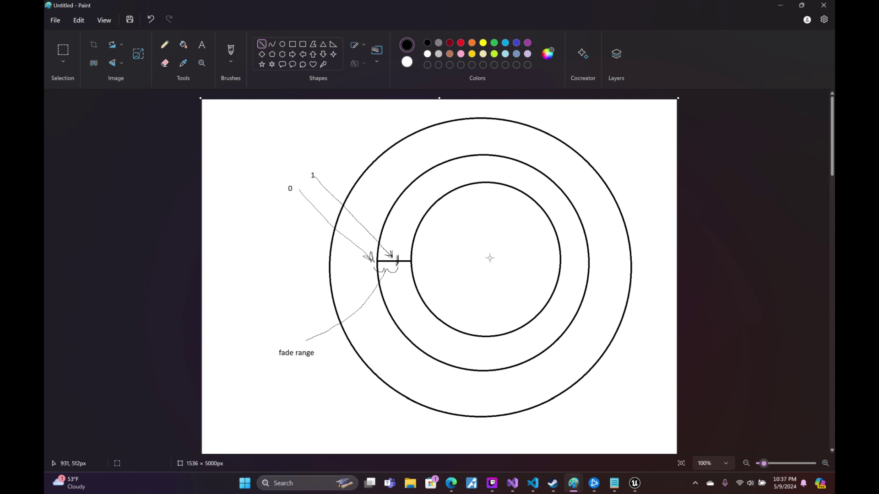
- Draw a radius line from the centre to the middle ring and a curved pointer up toward the top
left_click_drag(490, 258, 403, 191)
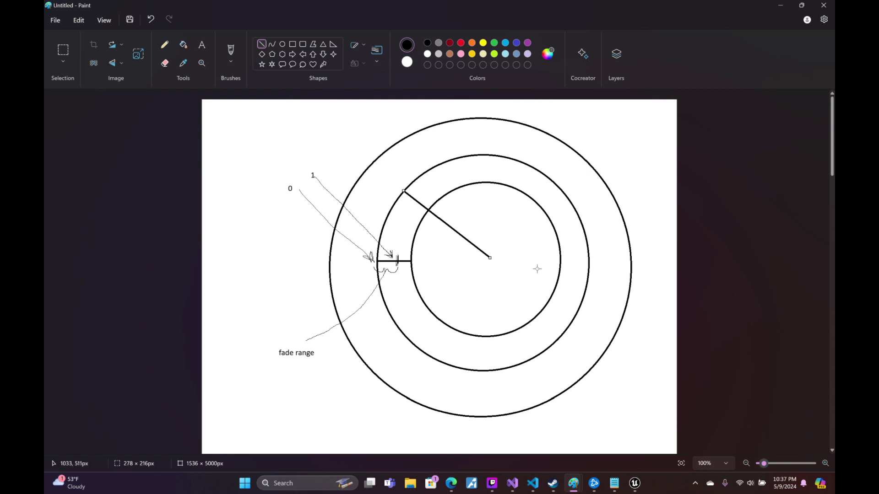
left_click(464, 228)
left_click(165, 44)
left_click_drag(461, 230, 348, 119)
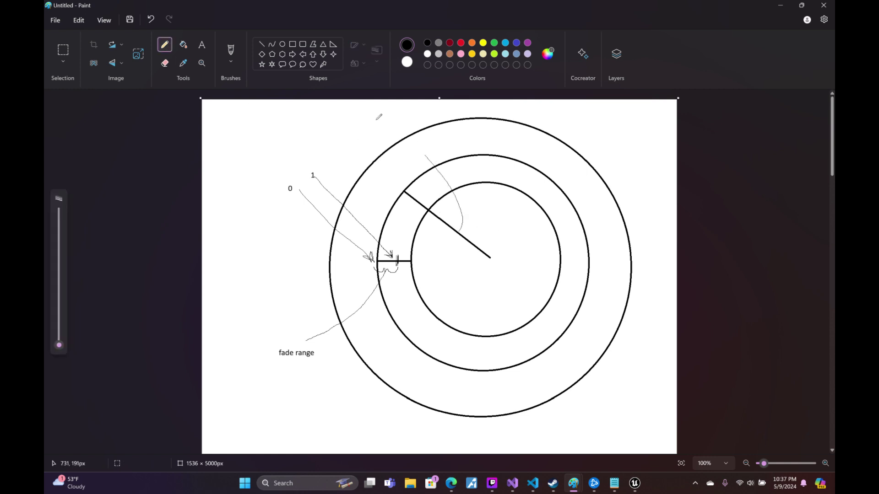
- Add a size 20 'CLOUD MIN RADIUS' text label near the top, fitted on one line
left_click(201, 44)
left_click_drag(260, 117, 296, 126)
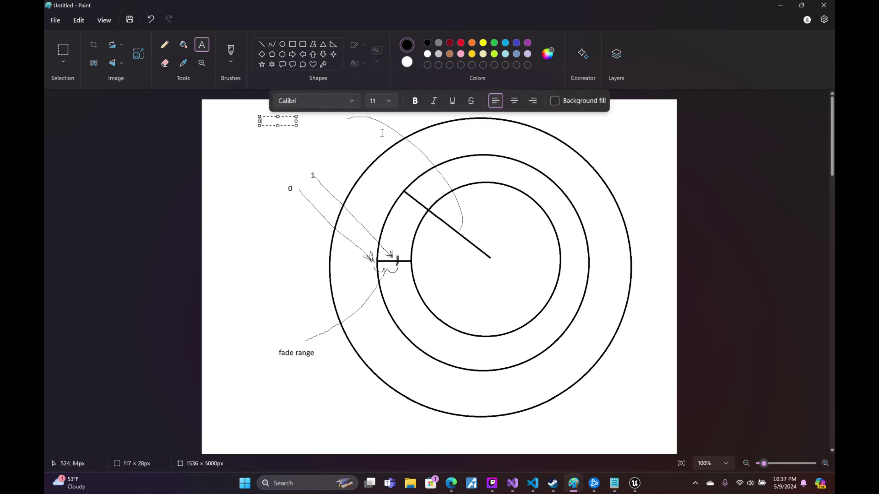
left_click(390, 101)
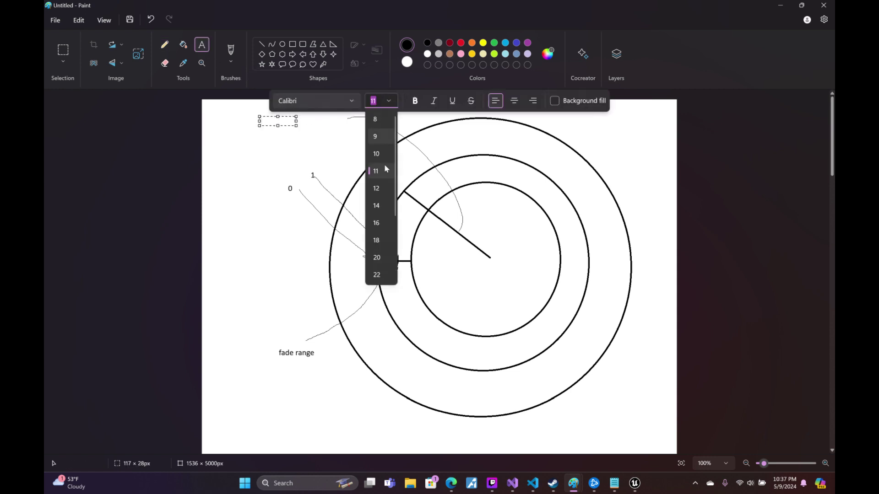
left_click(383, 252)
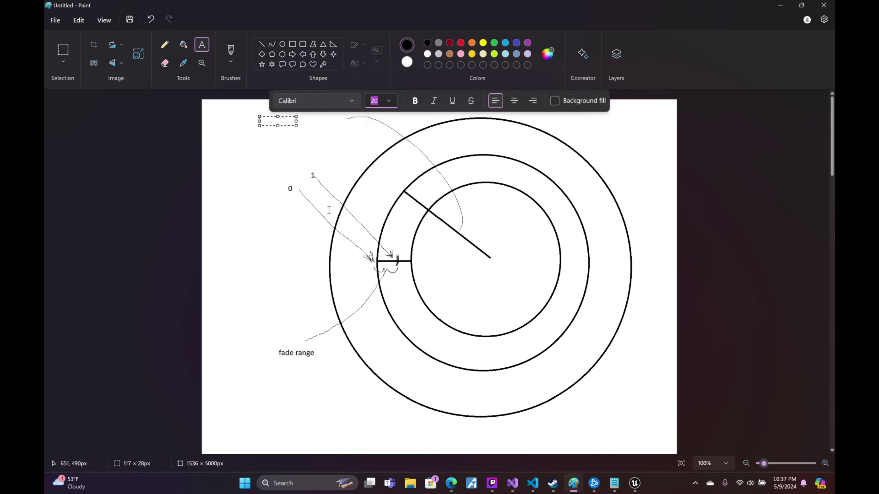
key("BackSpace")
type("20")
key("Return")
type("CLOU")
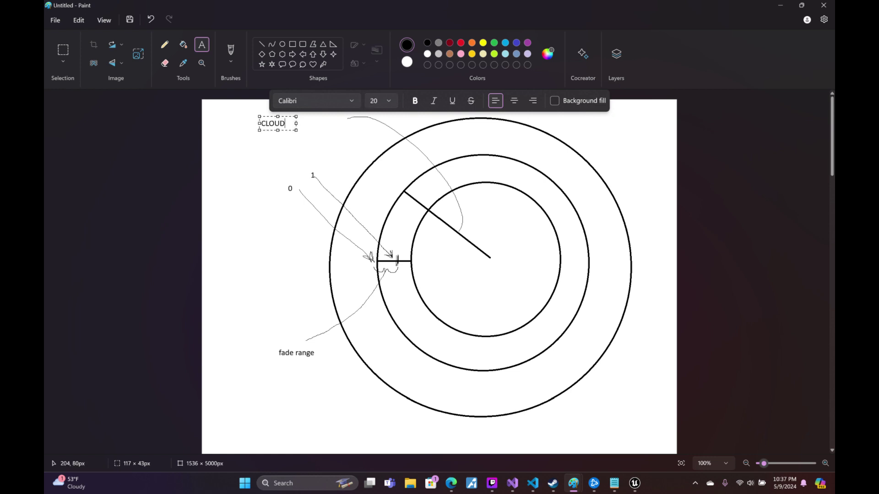
type("D")
key("Return")
type("MIN RADIUS")
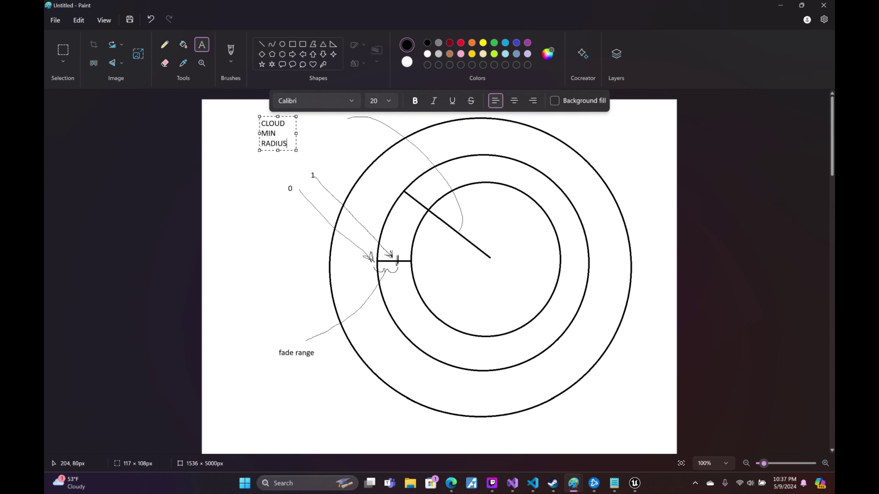
left_click_drag(298, 134, 359, 135)
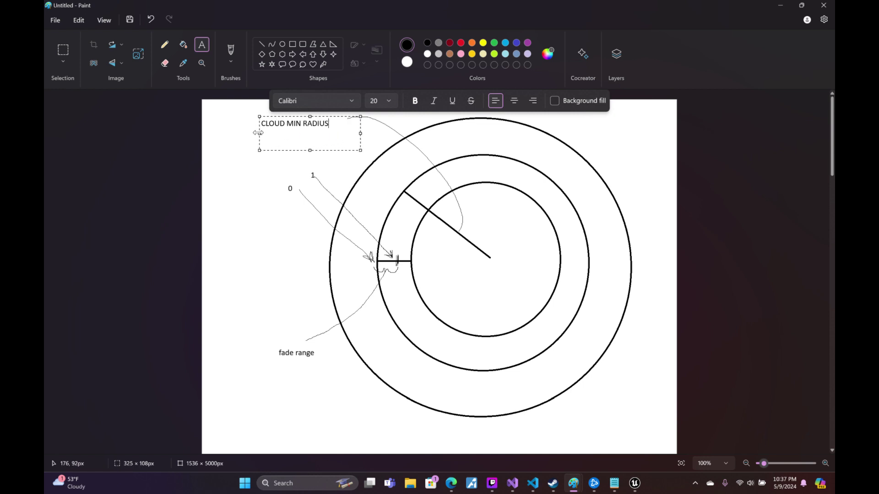
left_click_drag(259, 133, 281, 133)
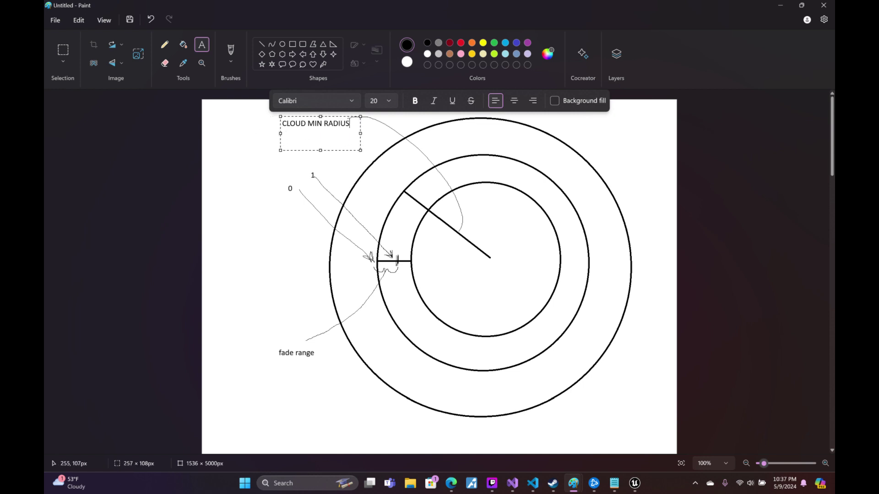
left_click(401, 147)
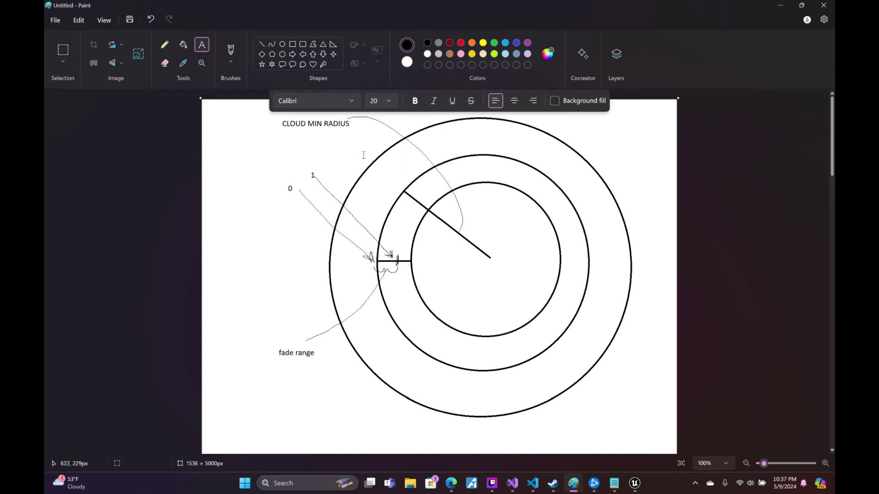
- Select the labelled ring diagram with a rectangular selection, then bring up the ChatGPT browser window
left_click(64, 55)
left_click_drag(225, 103, 644, 385)
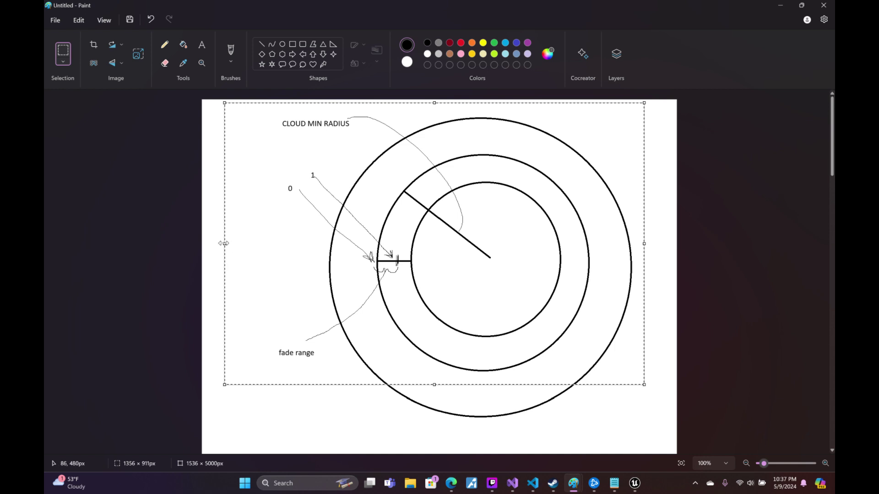
mouse_move(225, 244)
left_mouse_down()
mouse_move(245, 245)
mouse_move(226, 250)
left_mouse_up()
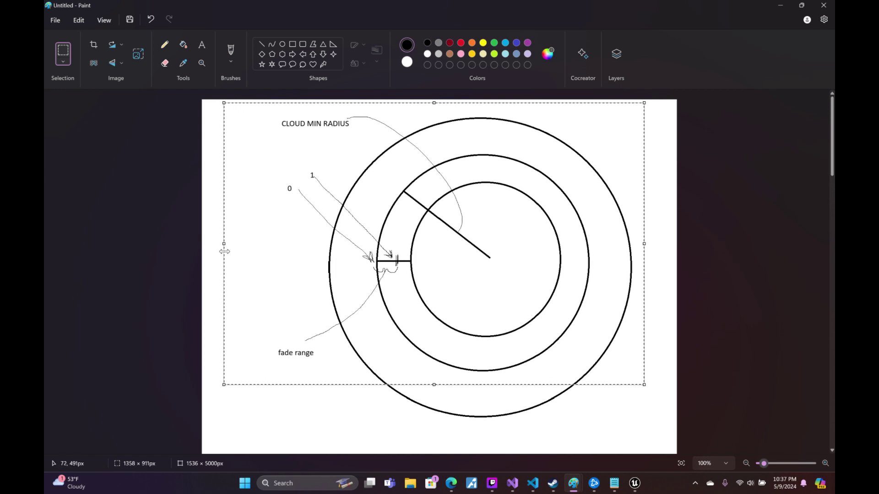
left_click_drag(226, 251, 224, 252)
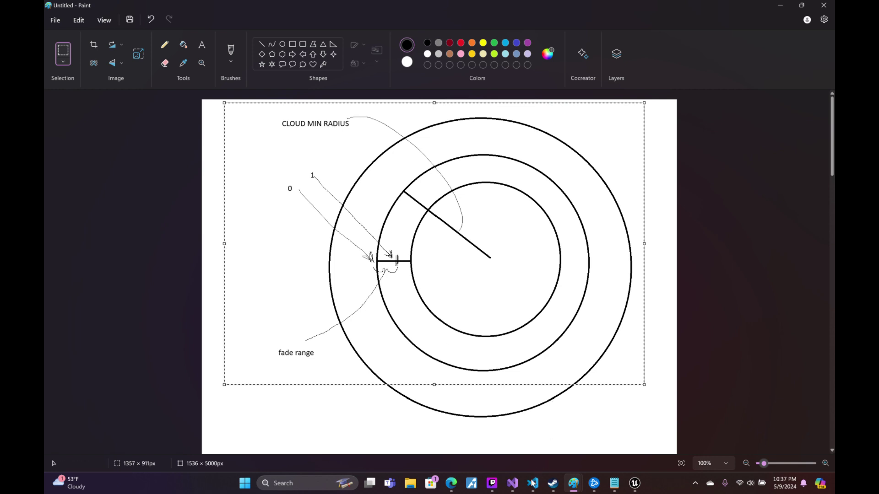
left_click(457, 486)
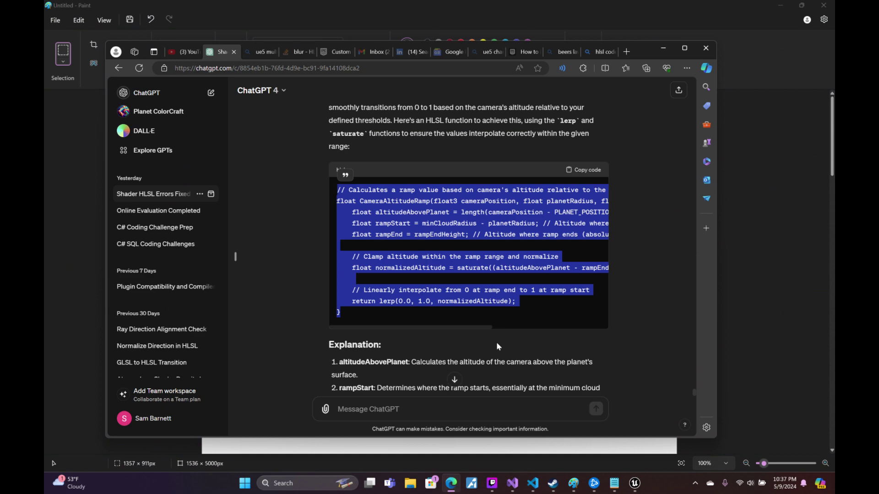
- Write 'ok that didnt quite work right, here is a picture of what im looking for' and paste the diagram
scroll(490, 366, "down", 1)
left_click(412, 408)
type("ok")
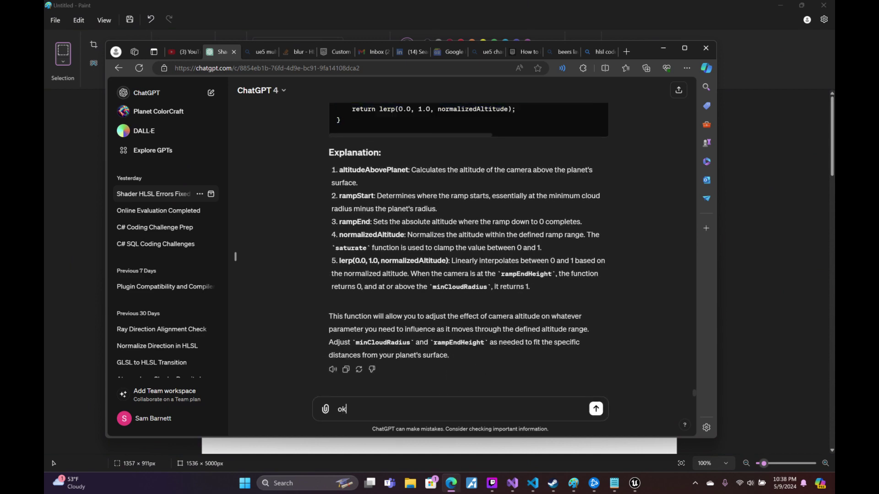
type(" that didnt qu")
type("ite work ri")
type("ght, here")
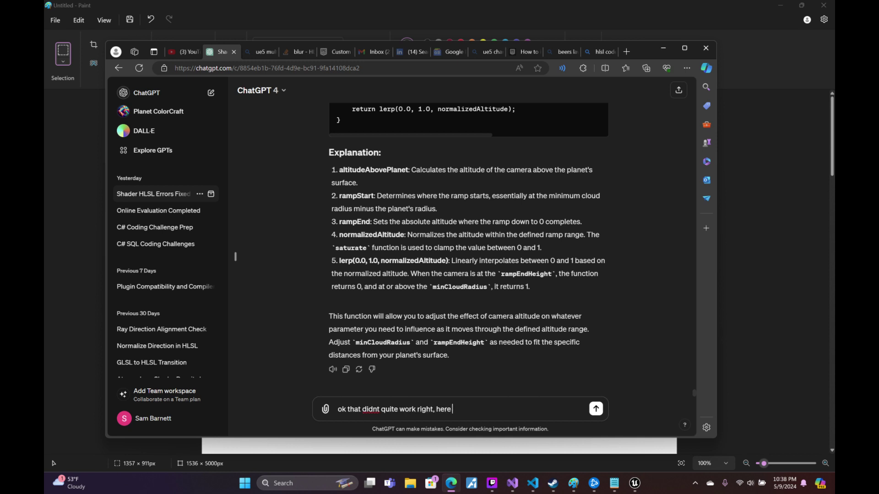
type(" is a picture")
type(" of what im looki")
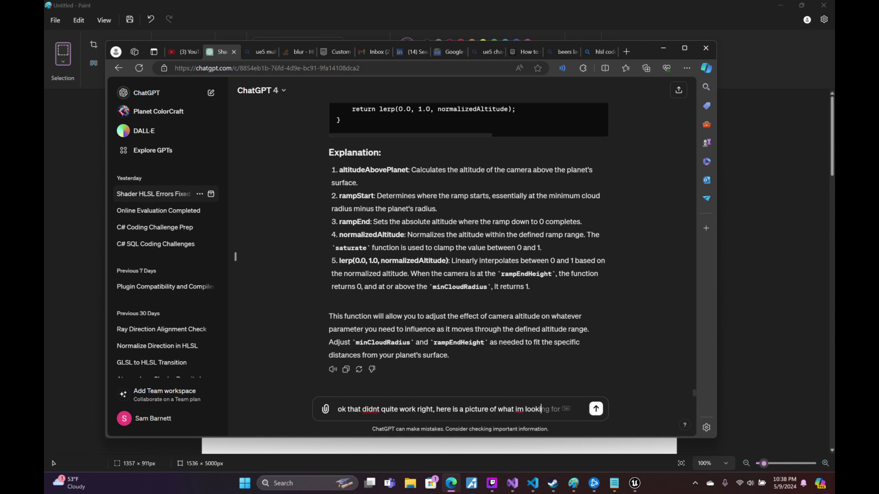
type("ng for")
key("ctrl+v")
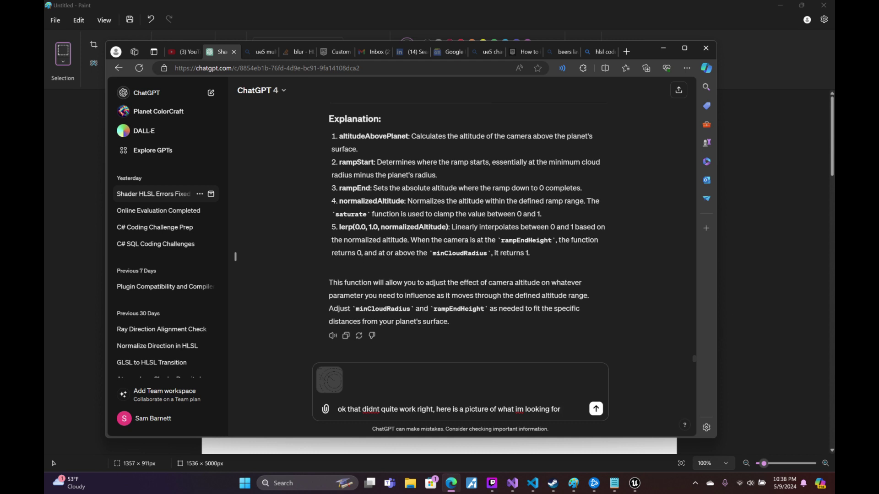
- Explain CLOUD_MIN_RADIUS, camera and planet positions are instance variables; only fade range is passed; send
type(". Can you")
key("BackSpace")
key("BackSpace")
key("BackSpace")
type("LOUD_MI")
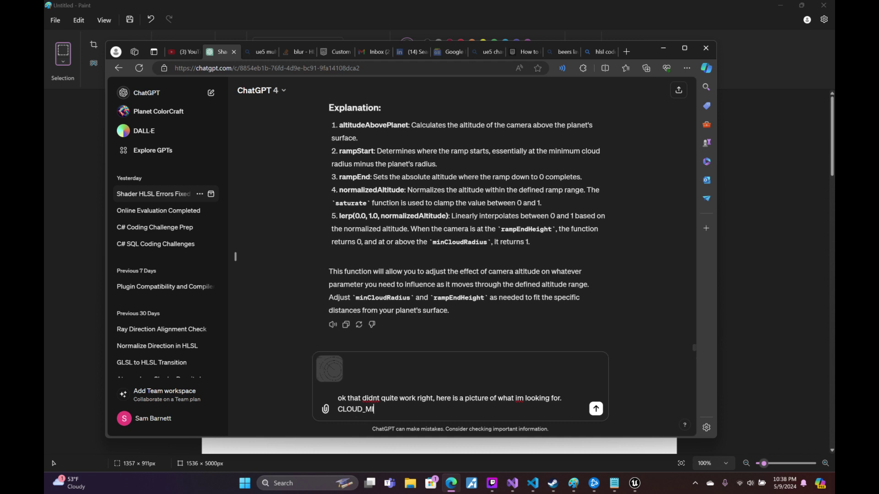
type("N_RADIUS")
type(" C")
key("BackSpace")
type(", CAMERA ")
type("POSIT")
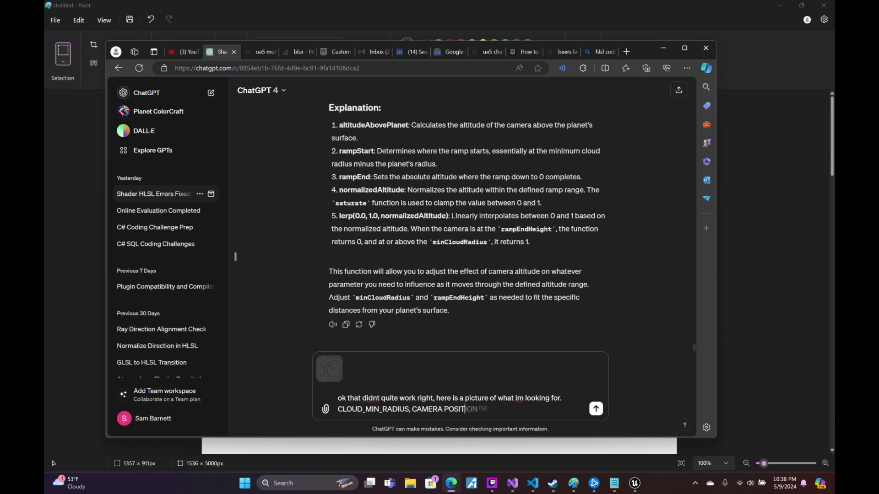
type("ION, PLANE")
type("T POSITIO")
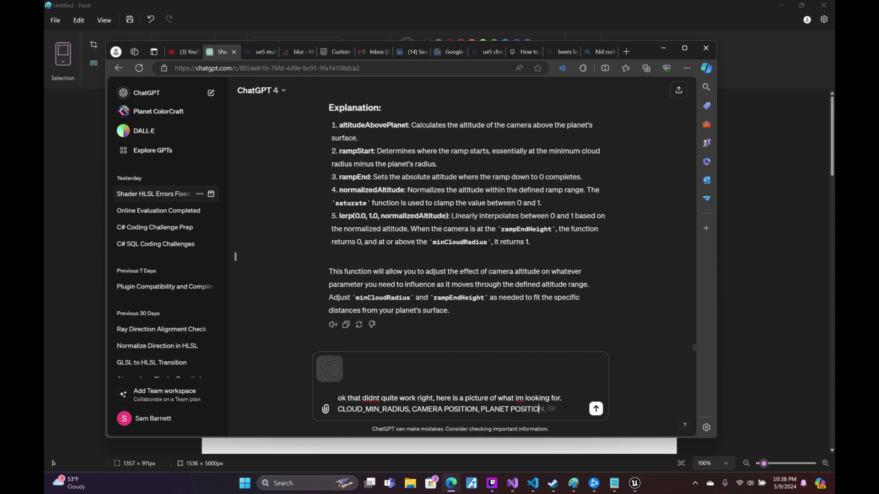
type("N")
type(" are all avai")
type("a")
key("BackSpace")
type("lable o")
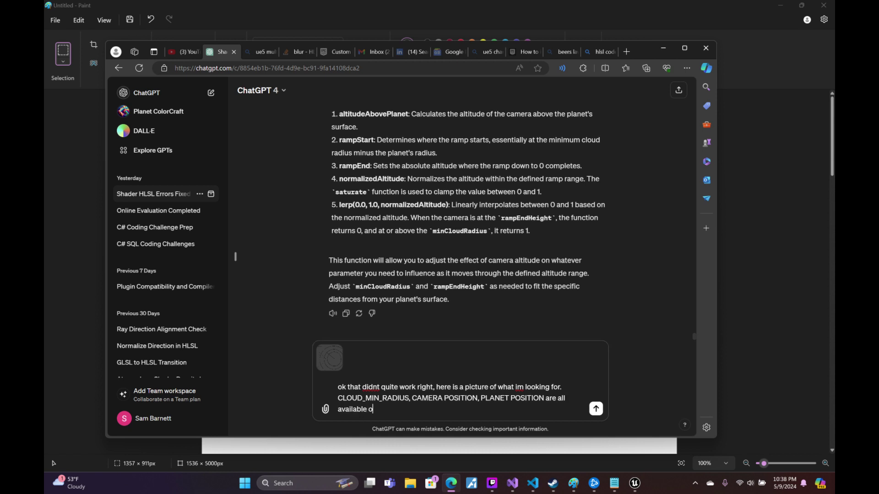
type("f")
key("BackSpace")
key("BackSpace")
type("as i")
type("nstance v")
type("ariables,")
type("the only value ")
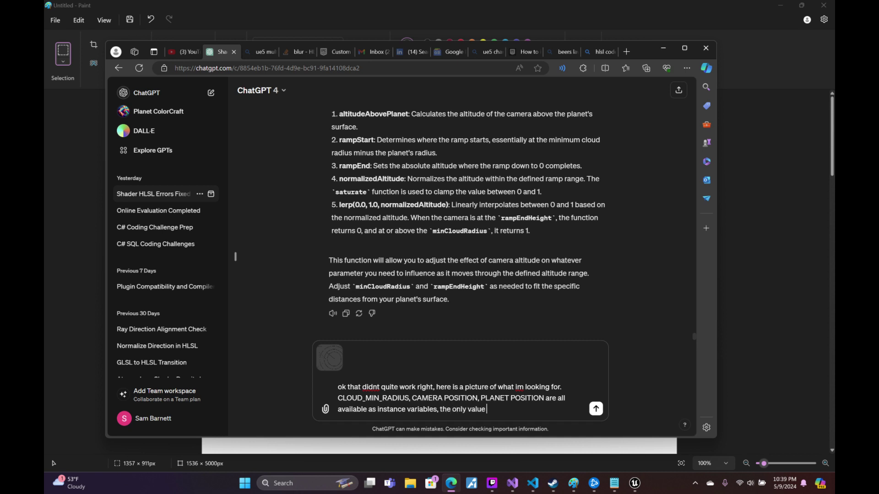
type("we should provid")
type("e to the function ")
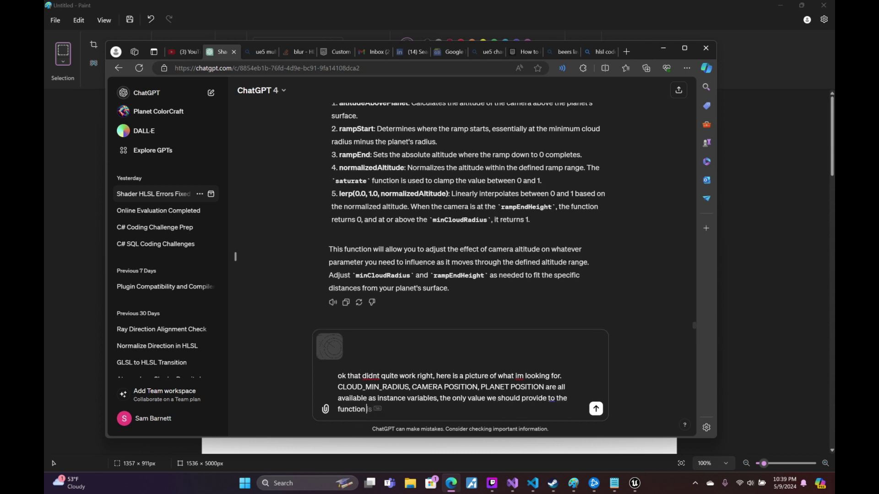
type("is the fade rang")
type("e")
key("Return")
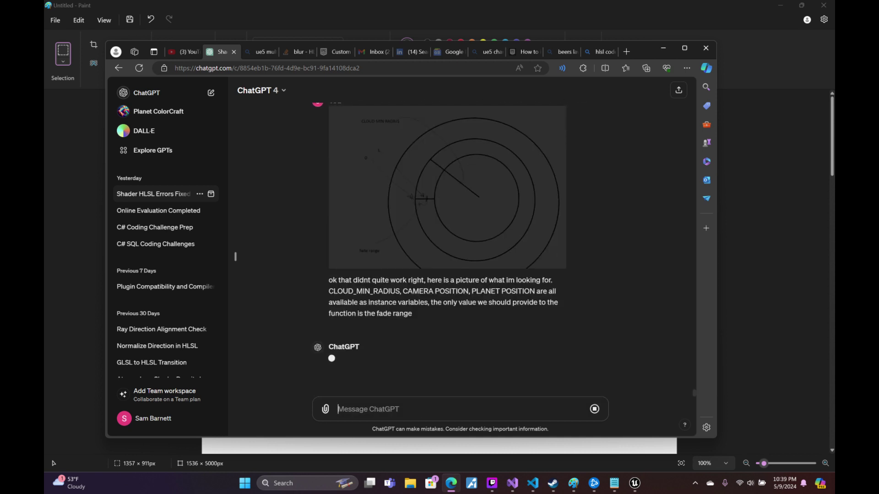
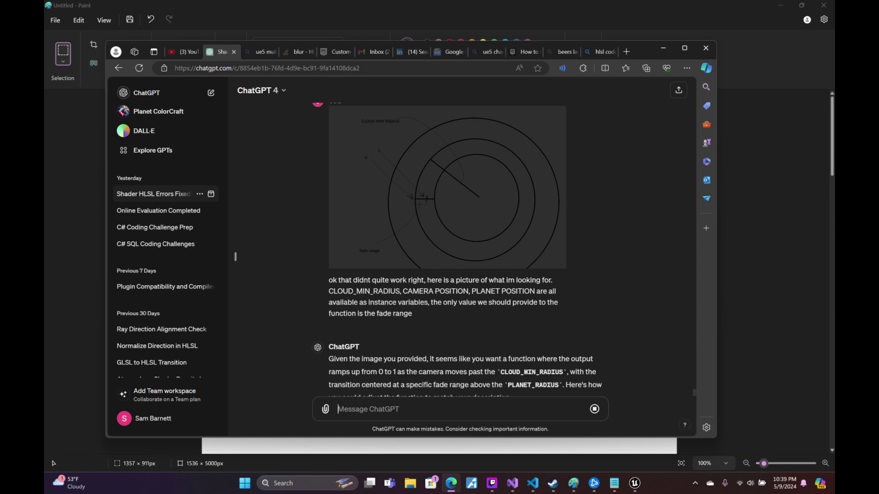
- Copy the HLSL CameraAltitudeTransition function from ChatGPT's latest answer
scroll(476, 325, "down", 2)
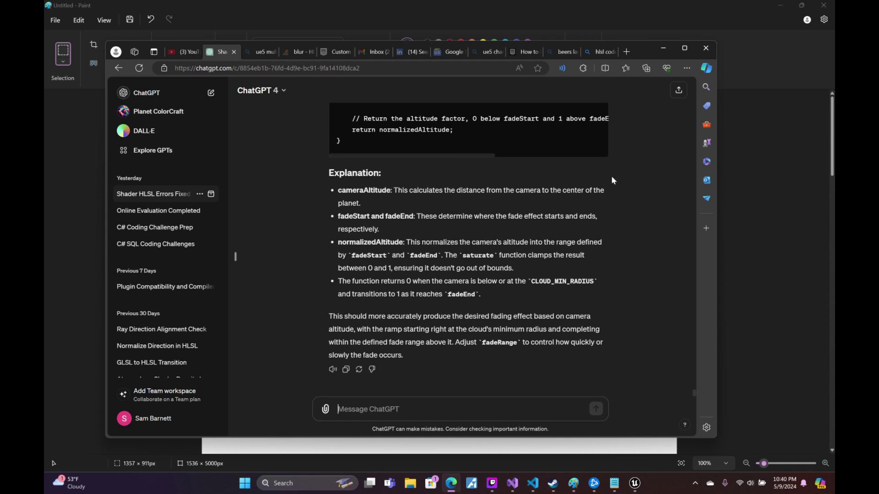
scroll(373, 283, "up", 3)
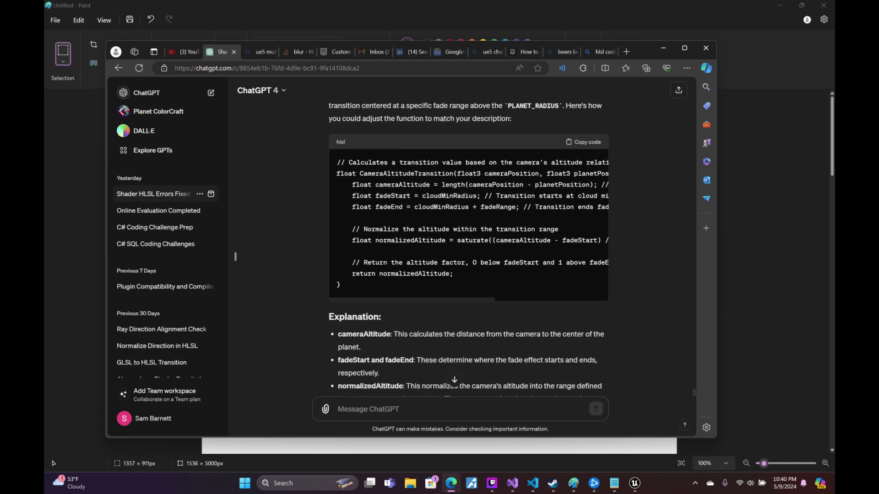
left_click_drag(374, 287, 334, 177)
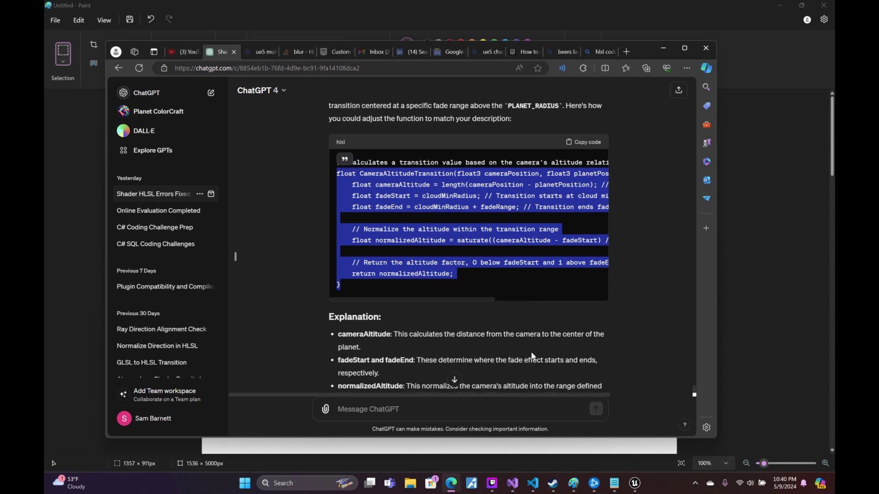
left_click(643, 482)
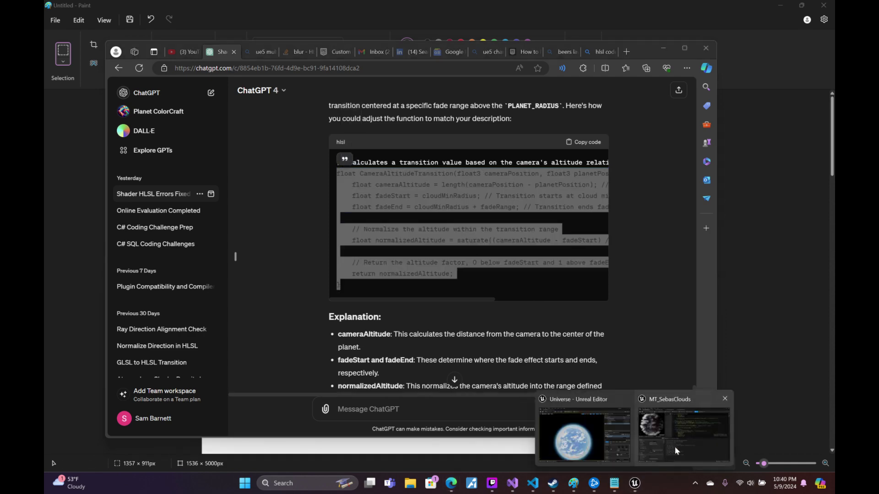
- Paste CameraAltitudeTransition over the old CameraAltitudeRamp function in the Custom node code
left_click(687, 430)
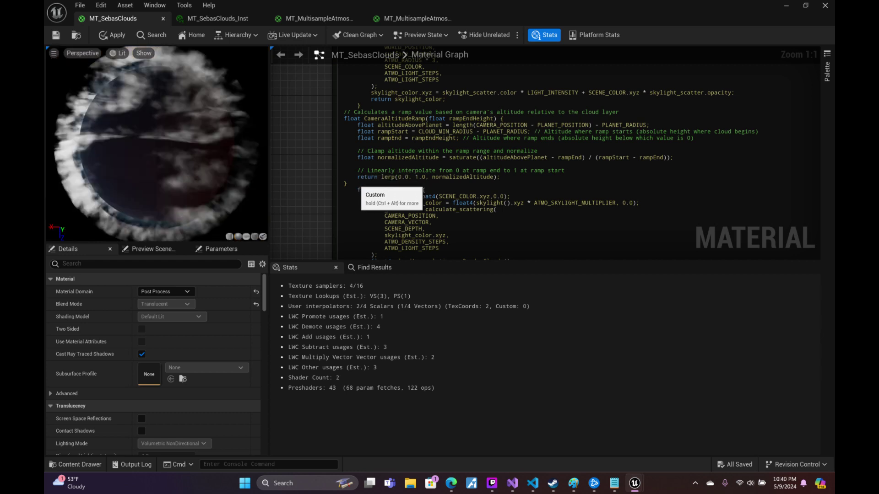
left_click_drag(348, 183, 308, 124)
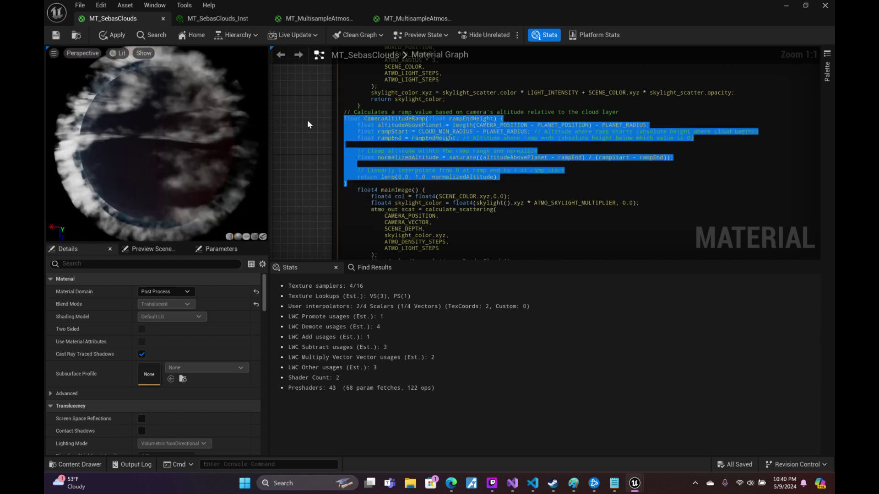
type("float CameraAltitudeTransition(float3 cameraPosition, float3 planetPosition, float cloudMinRadius, float fadeRange) {     float cameraAltitude = length(cameraPosition - planetPosition); // Distance from camera to planet center     float fadeStart = cloudMinRadius; // Transition starts at cloud minimum radius     float fadeEnd = cloudMinRadius + fadeRange; // Transition ends fadeRange units above the minimum radius      // Normalize the altitude within the transition range     float normalizedAltitude = saturate((cameraAltitude - fadeStart) / (fadeEnd - fadeStart));      // Return the altitude factor, 0 below fadeStart and 1 above fadeEnd     return normalizedAltitude; }")
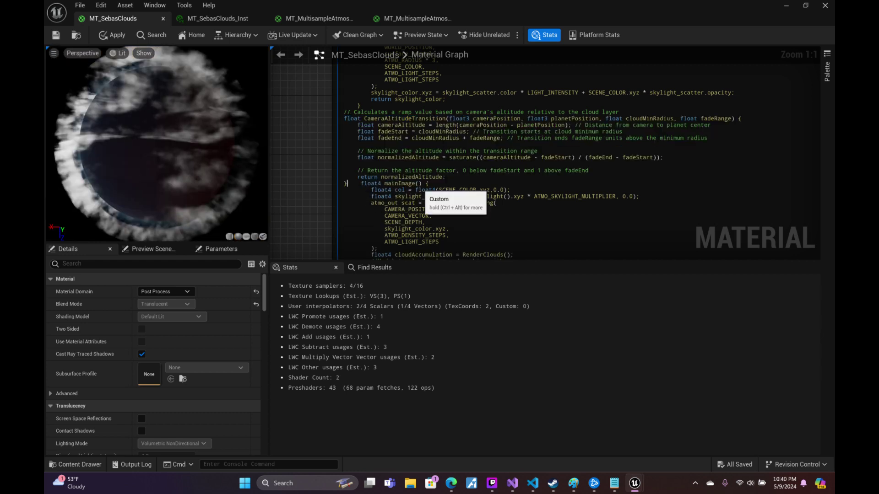
key("Return")
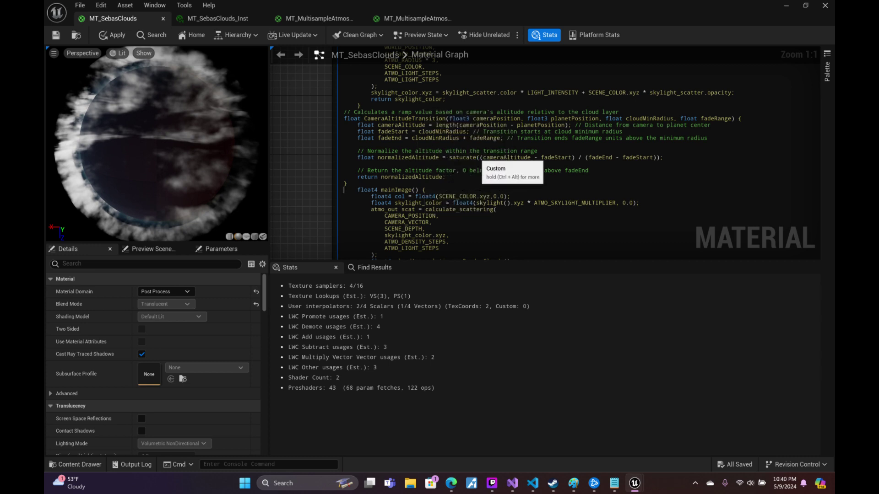
- Replace cameraPosition and planetPosition with CAMERA_POSITION and PLANET_POSITION in the altitude calculation
double_click(494, 125)
type("CAMERA")
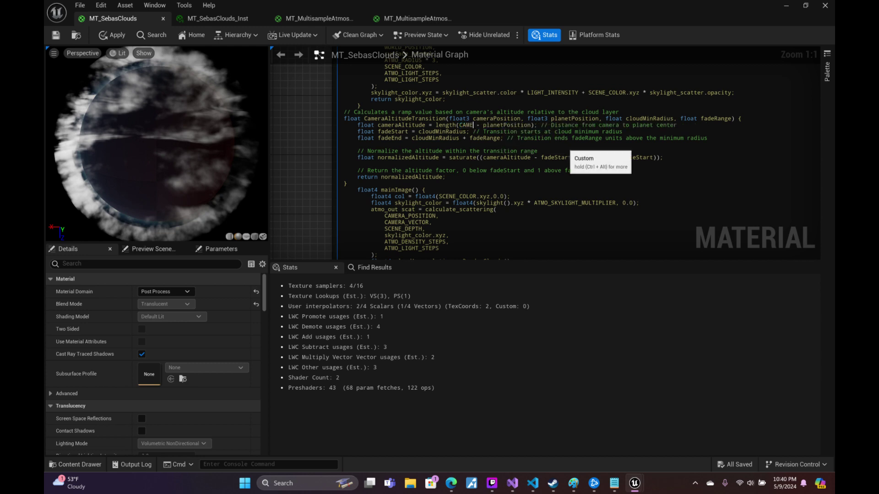
type("_POSITION")
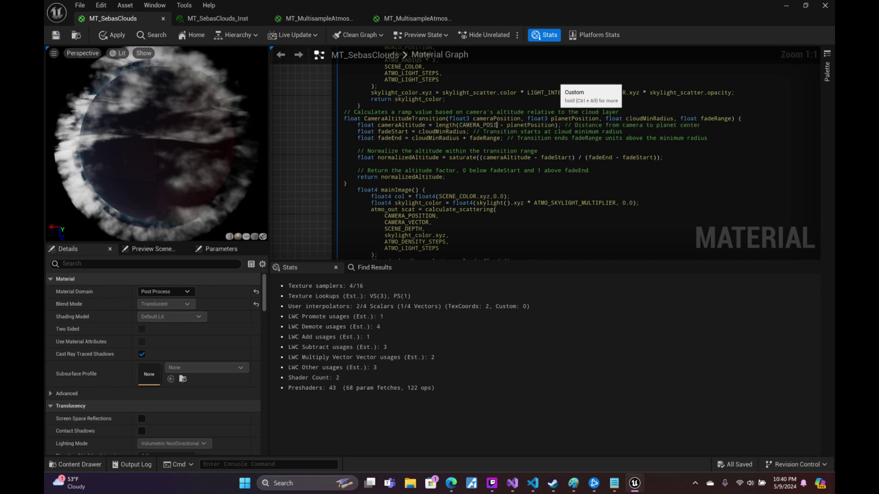
left_click(520, 125)
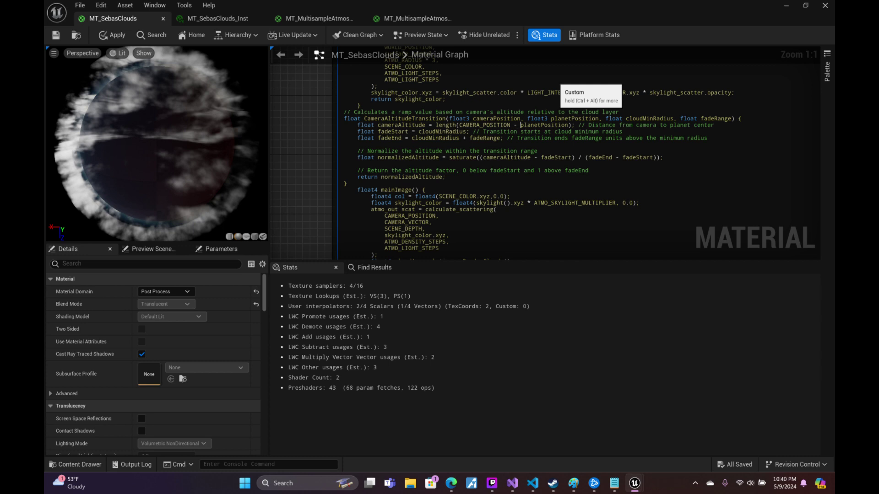
left_click_drag(521, 125, 568, 125)
type("PLANET")
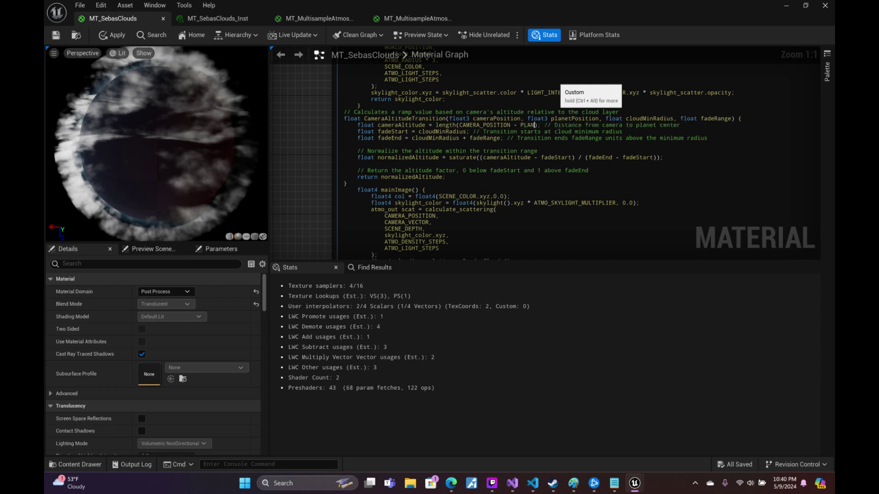
type("_POSIT")
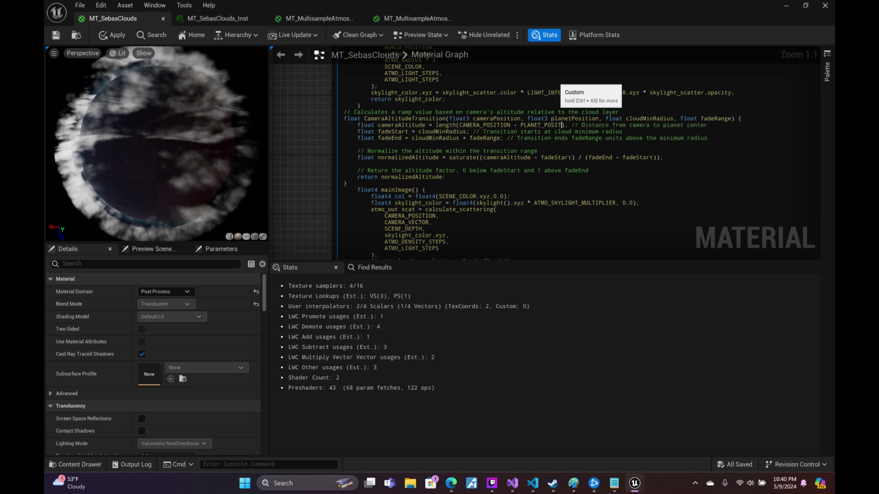
type("ION")
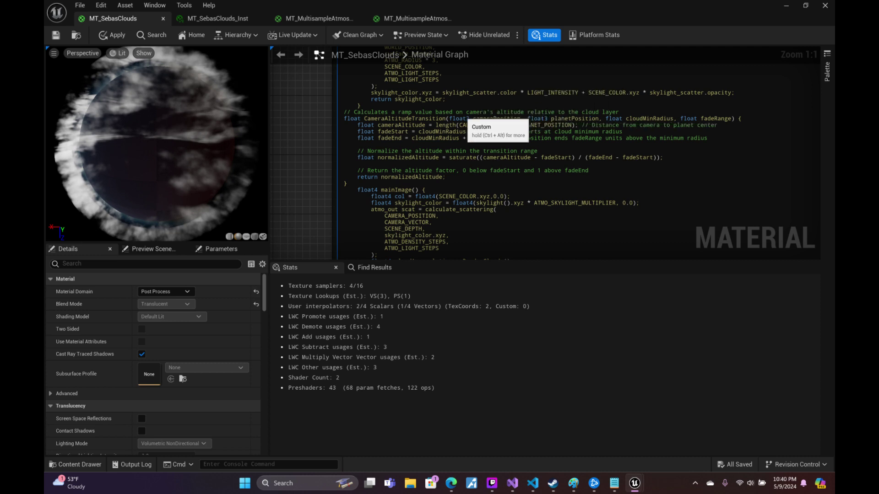
- Change cloudMinRadius to CLOUD_MIN_RADIUS on both the fadeStart and fadeEnd lines
double_click(452, 132)
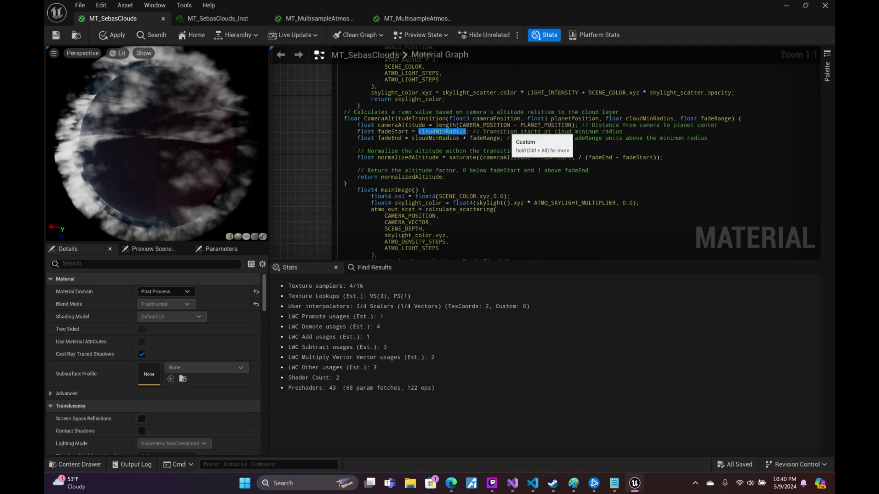
type("CL")
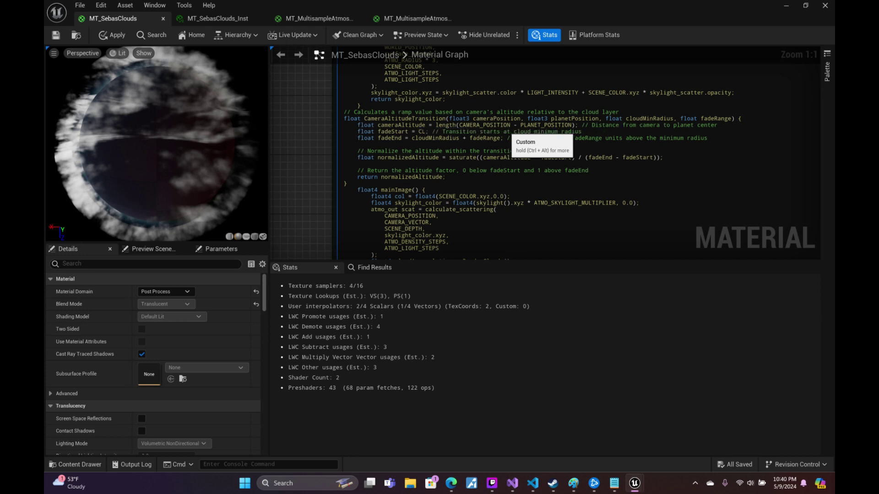
type("OUD_M")
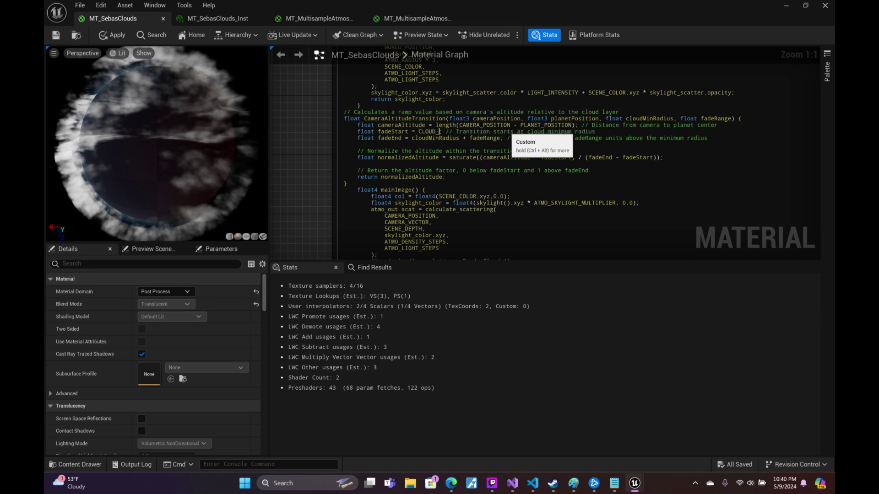
type("IN_RAD")
type("IUS")
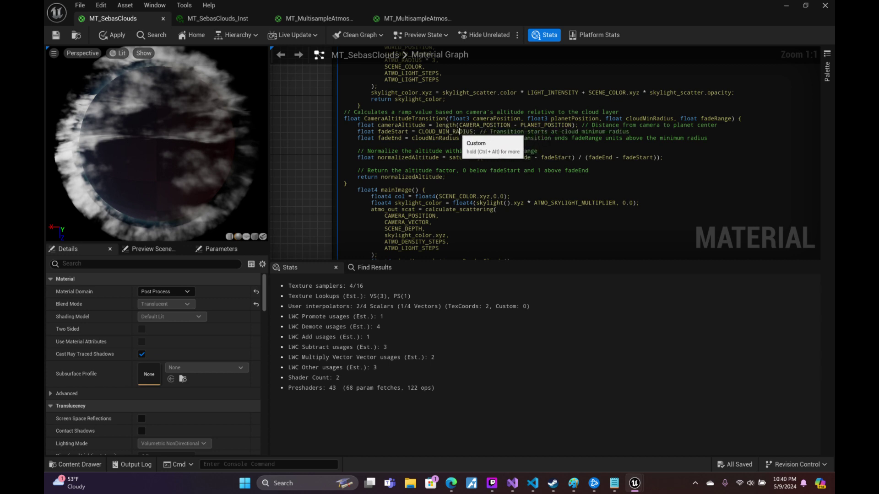
key("ctrl+shift+Left")
key("ctrl+c")
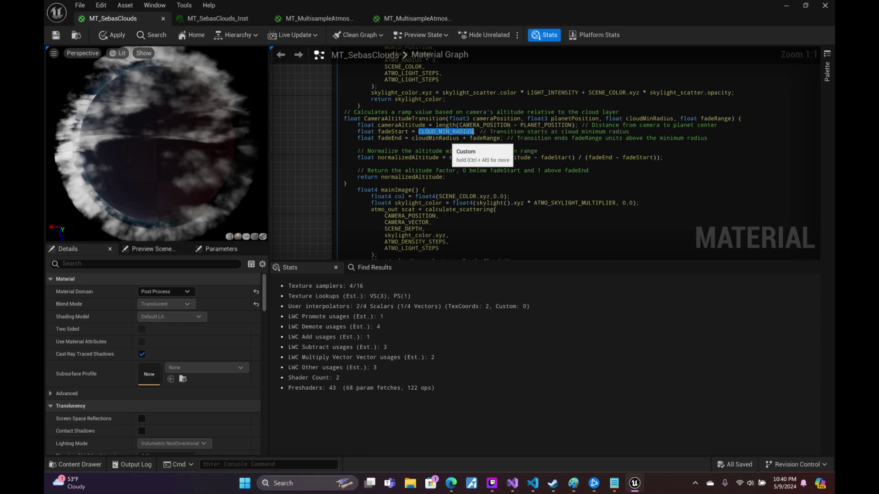
double_click(437, 138)
key("ctrl+v")
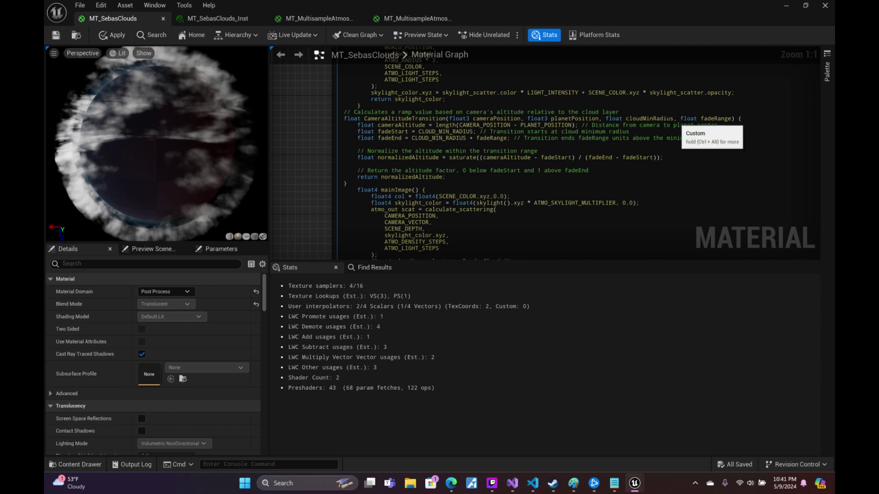
- Trim the function signature so it takes only fadeRange
mouse_move(680, 119)
left_mouse_down()
mouse_move(360, 105)
mouse_move(449, 120)
left_mouse_up()
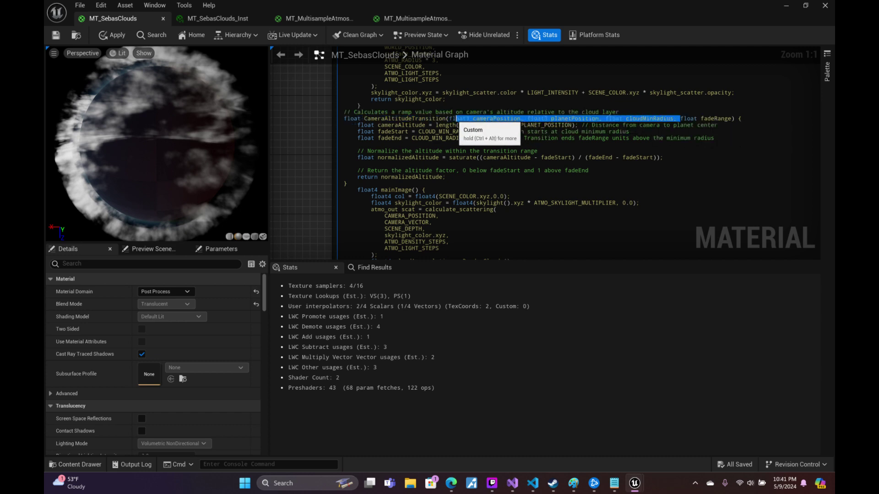
key("BackSpace")
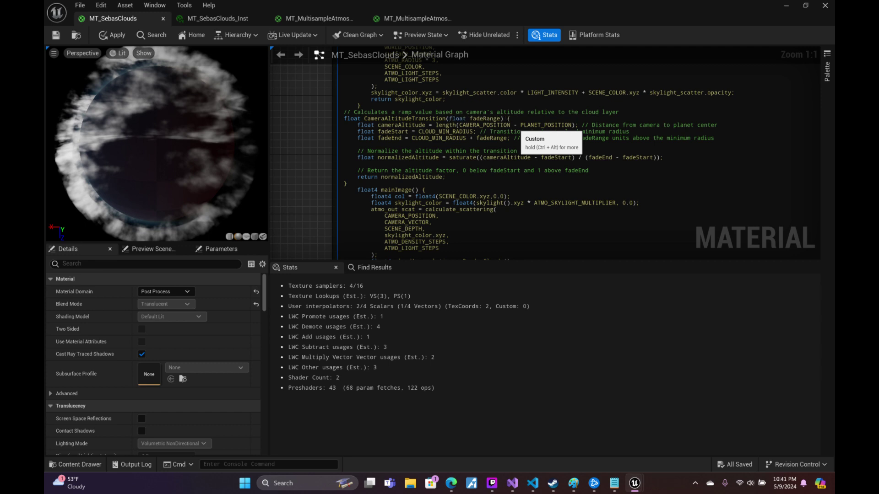
double_click(426, 118)
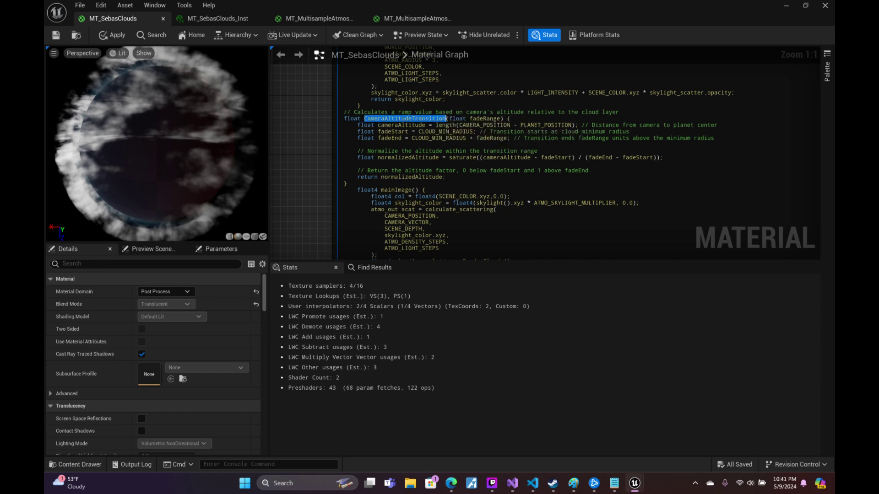
- Change mainImage's CameraAltitudeRamp call to CameraAltitudeTransition and apply to recompile
scroll(542, 173, "down", 3)
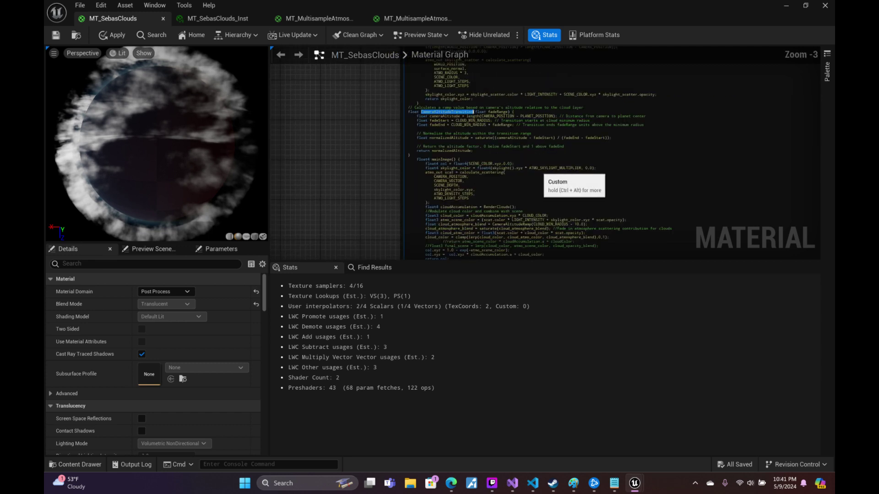
scroll(542, 173, "up", 2)
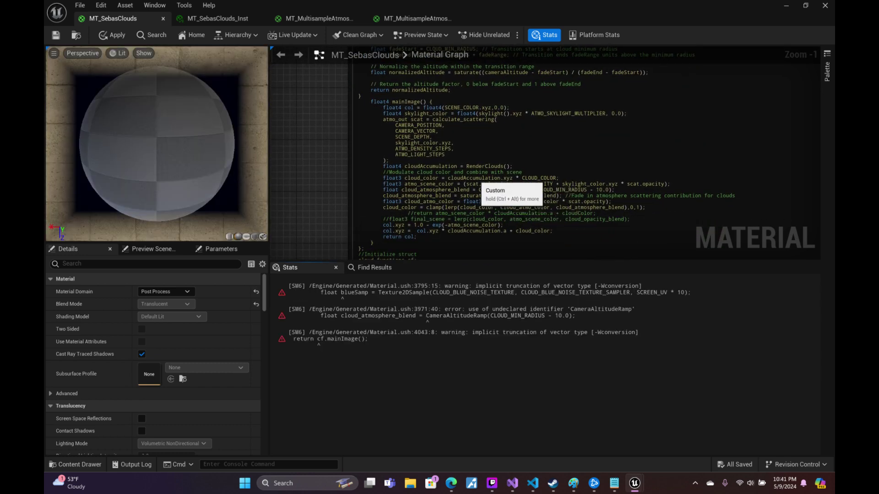
double_click(503, 189)
key("ctrl+v")
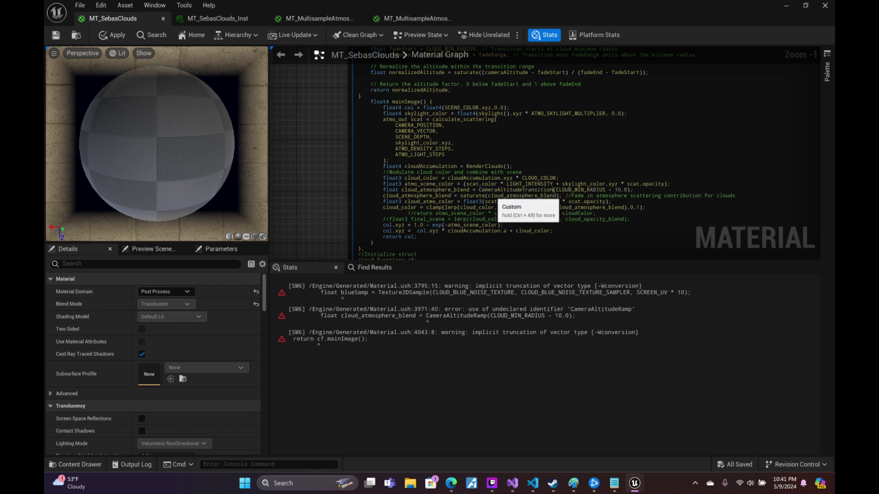
left_click(302, 122)
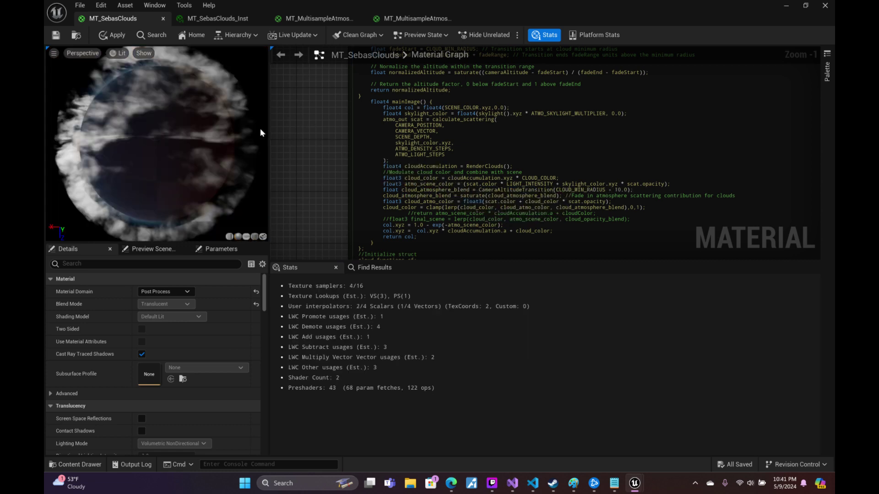
- Save MT_SebasClouds and check the clouds in the CloudTest level
key("ctrl+s")
left_click(786, 5)
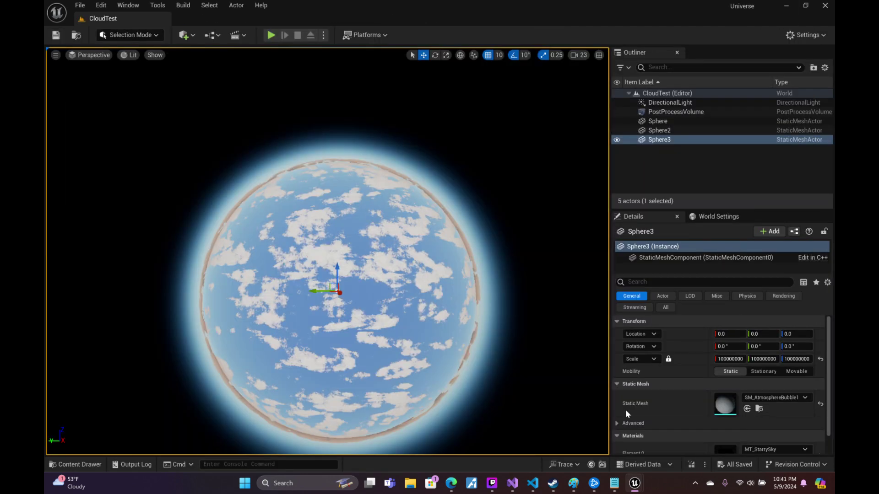
key("alt+Tab")
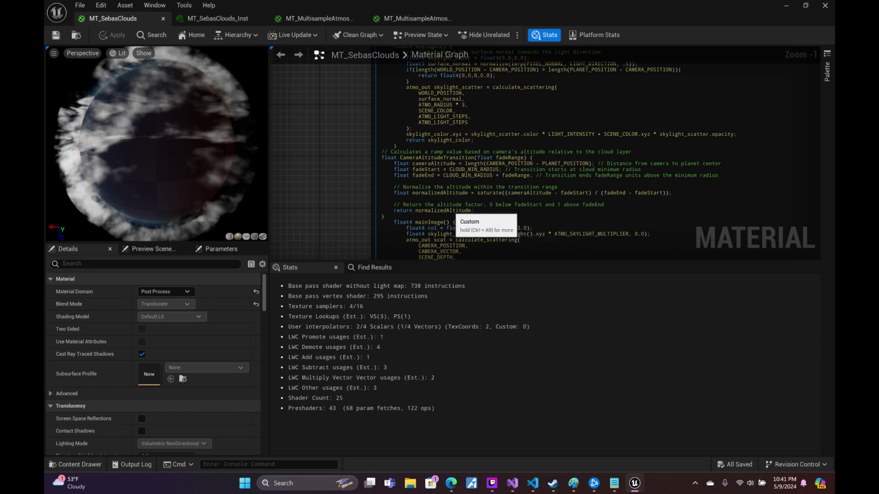
- Rewrite the return line as lerp(0.0,1.0,normalizedAltitude) and commit the code to recompile
double_click(443, 211)
type("ler")
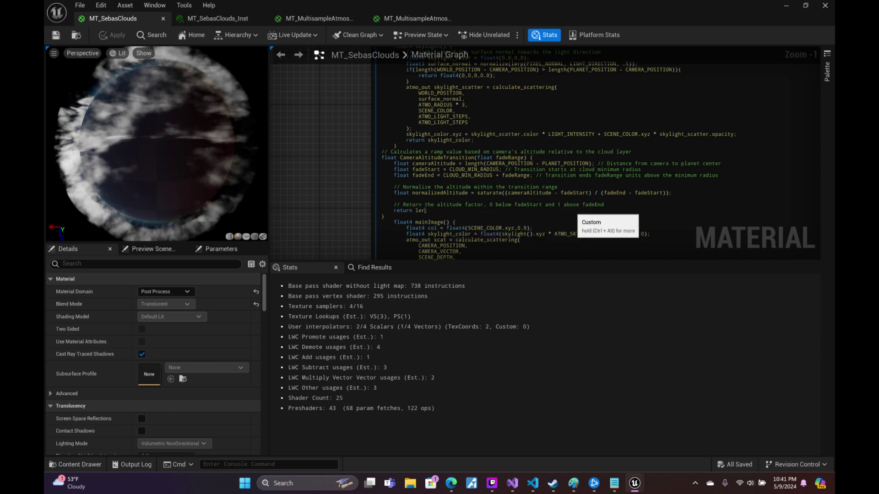
type("(")
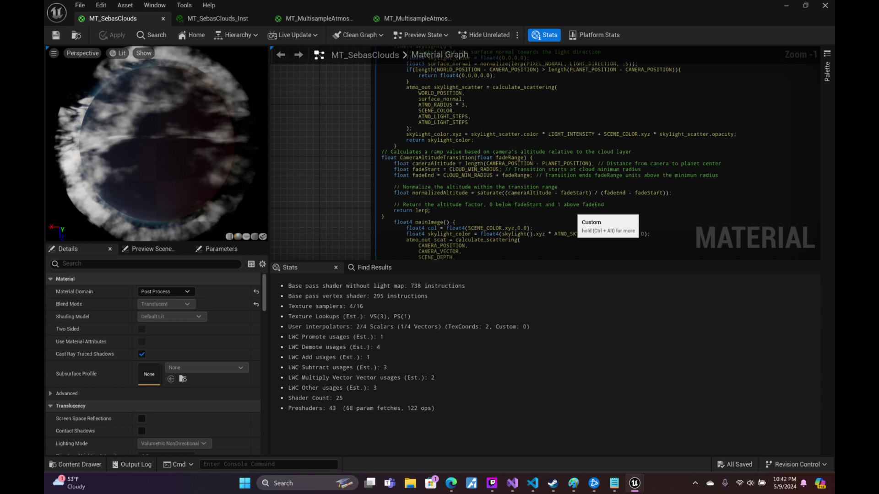
type("(")
type("0,1,norm")
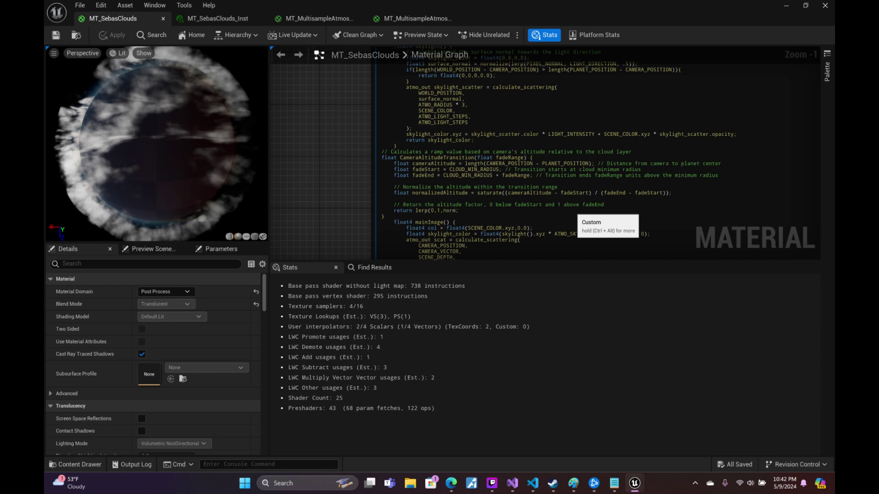
type("alize")
type("dAlt")
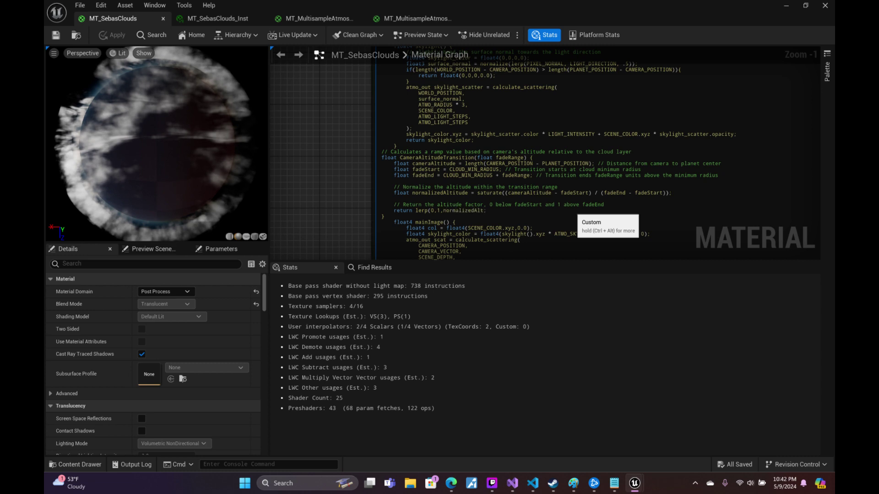
type("tude")
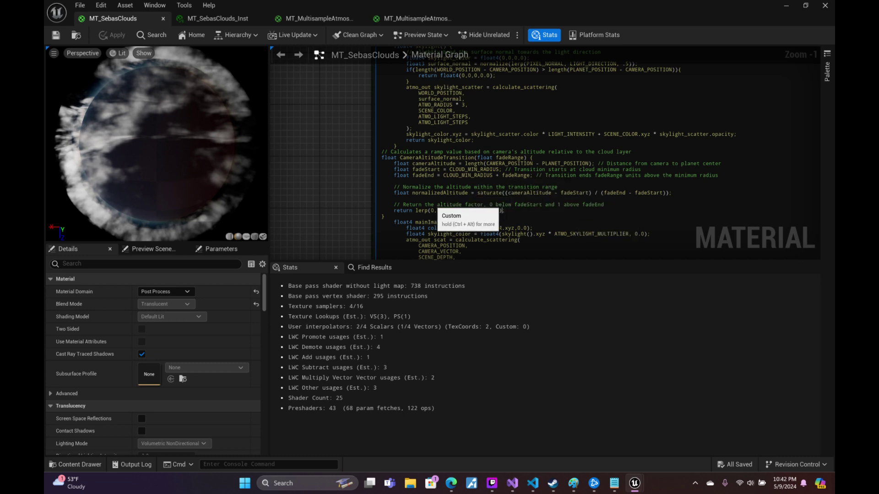
type(".9")
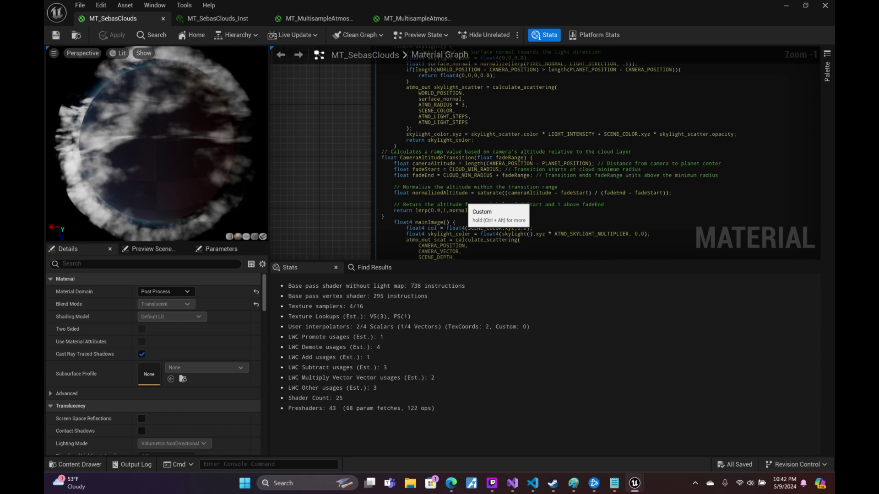
type("0")
key("Right")
key("Right")
type(".0")
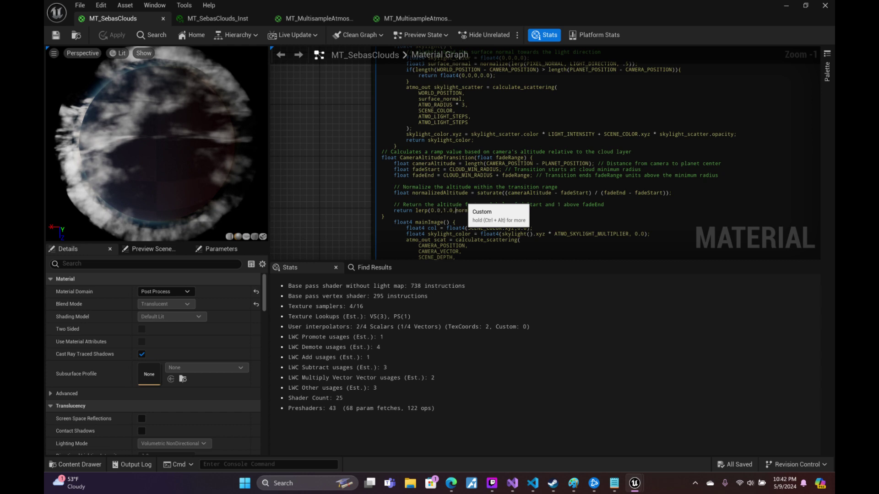
key("ctrl+a")
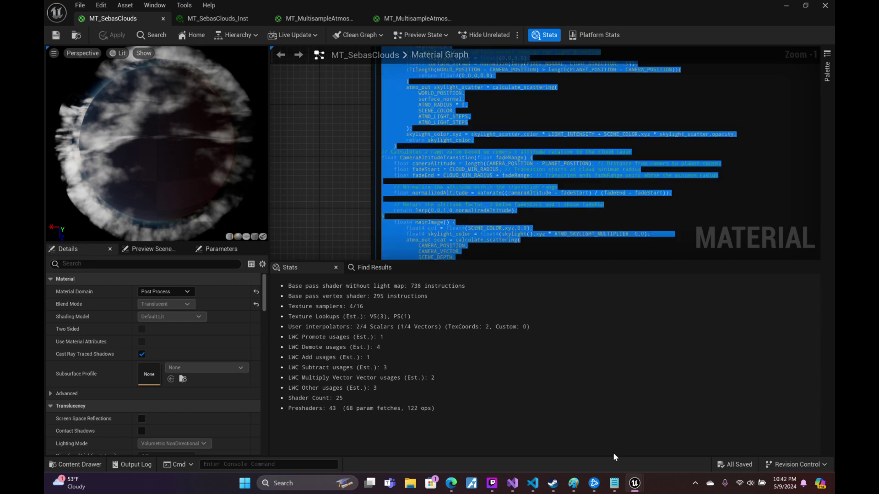
right_click(613, 483)
left_click(634, 482)
left_click(674, 431)
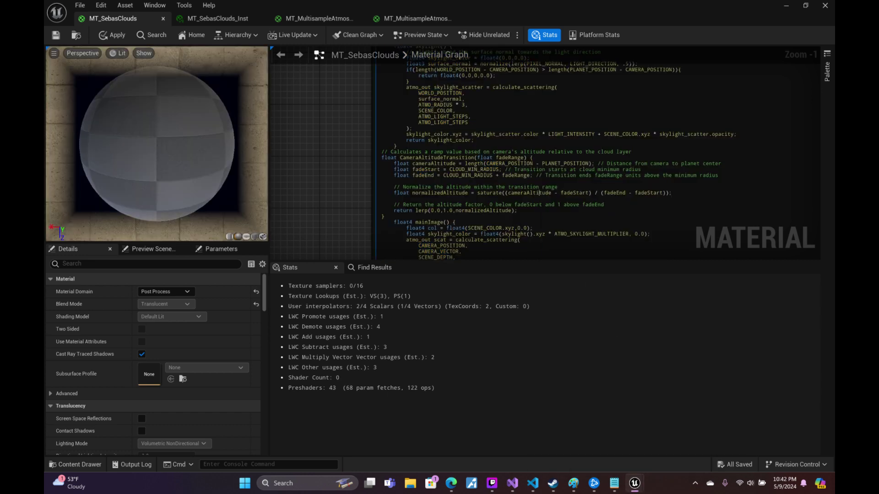
- Paste the revised shader code into the Custom node, save it, and glance at the level
key("ctrl+a")
key("ctrl+v")
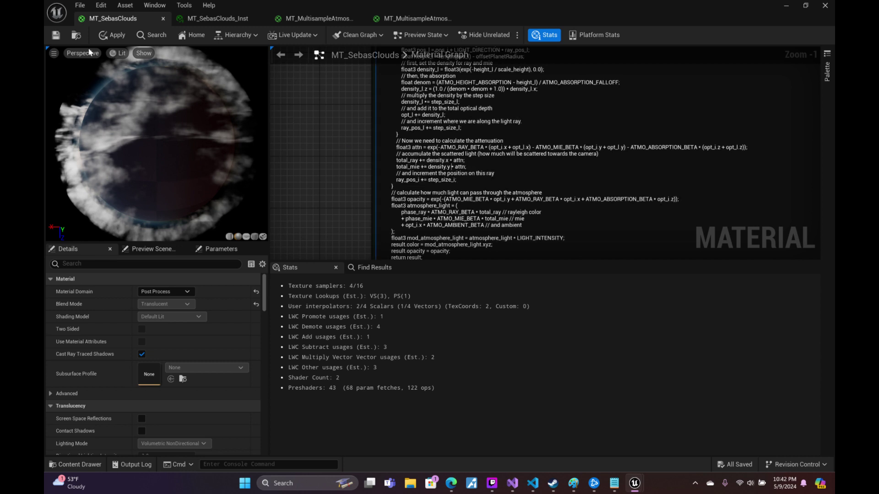
left_click(59, 37)
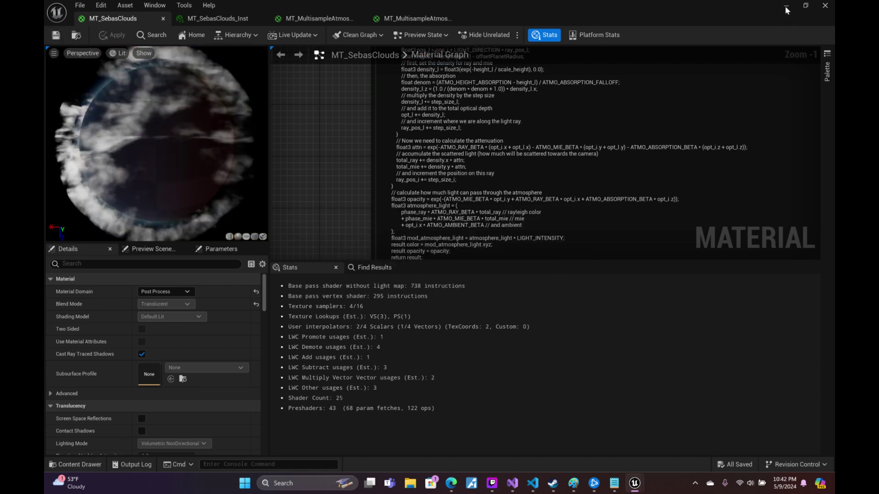
left_click(784, 6)
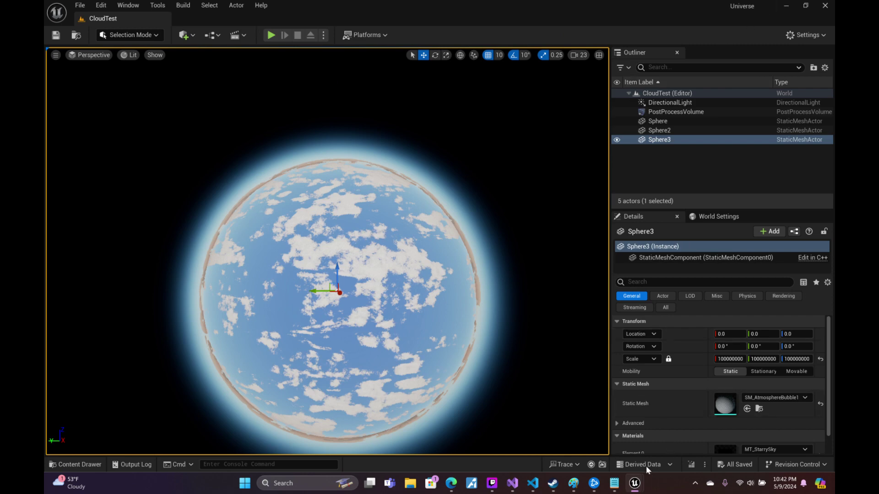
mouse_move(634, 483)
left_click(680, 416)
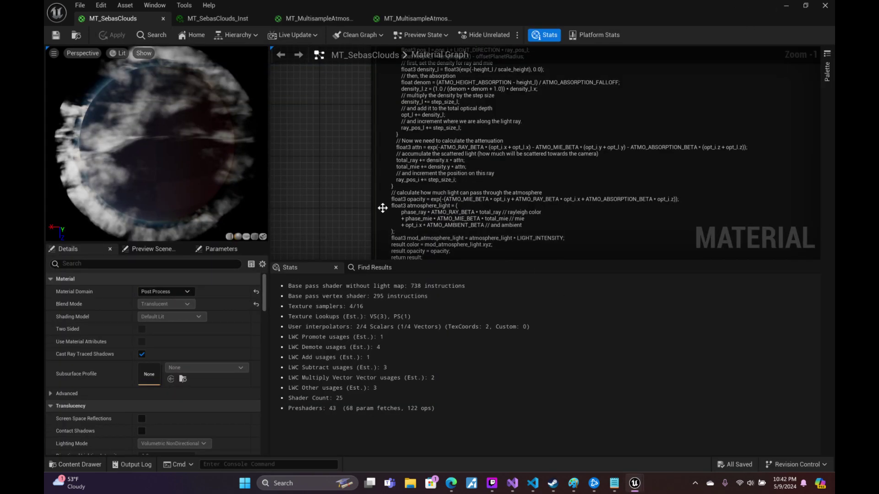
- Scroll through the shader code from the atmo_out struct down to mainImage
right_click_drag(348, 194, 369, 258)
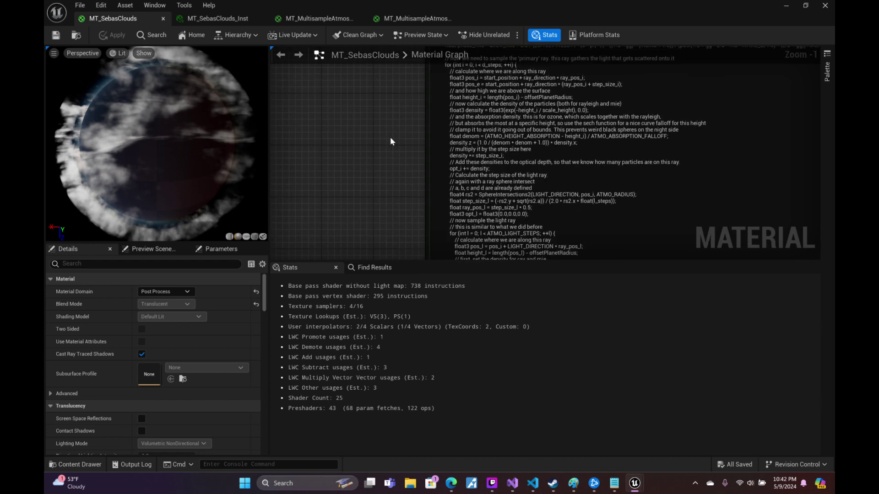
mouse_move(370, 257)
right_mouse_down()
mouse_move(373, 173)
mouse_move(378, 255)
right_mouse_up()
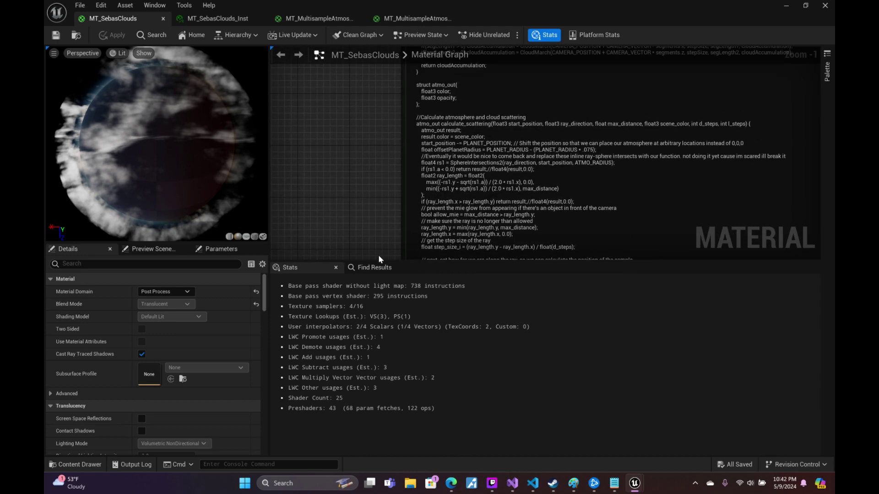
mouse_move(371, 160)
right_mouse_down()
mouse_move(381, 231)
mouse_move(382, 43)
right_mouse_up()
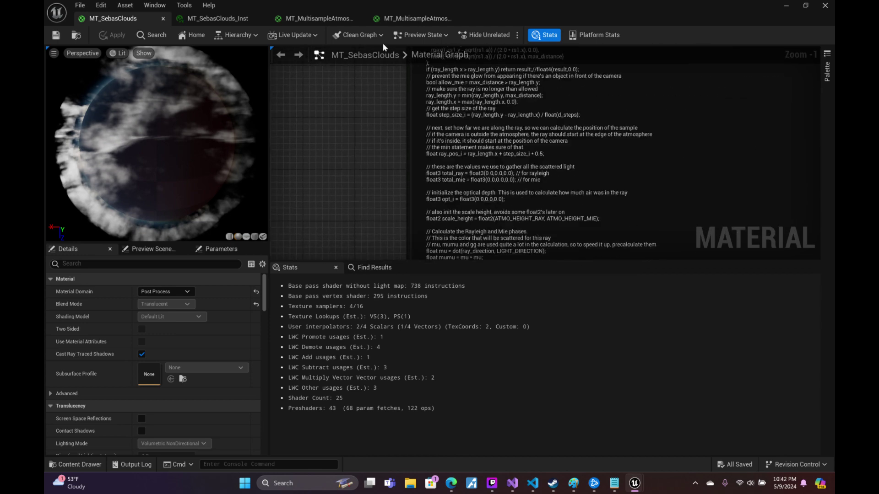
right_click_drag(386, 179, 389, 87)
right_click_drag(396, 195, 396, 35)
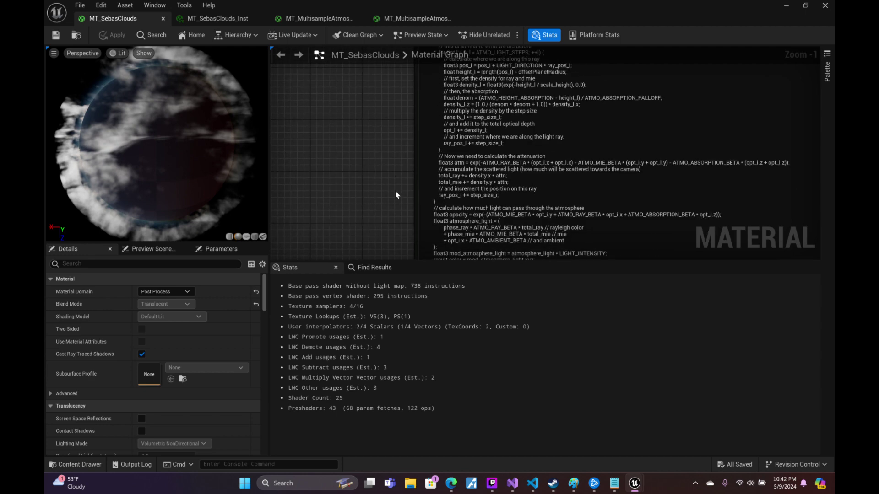
mouse_move(395, 201)
right_mouse_down()
mouse_move(389, 112)
mouse_move(371, 66)
right_mouse_up()
right_click_drag(378, 215, 378, 99)
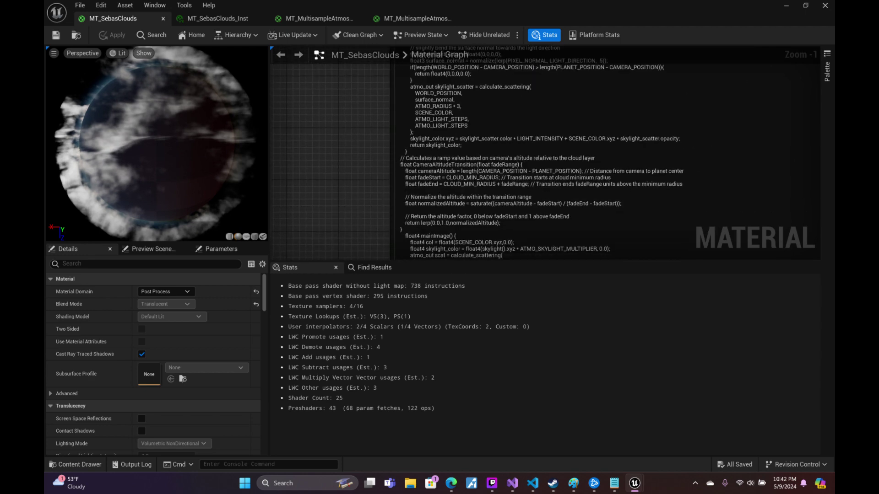
right_click_drag(440, 229, 430, 176)
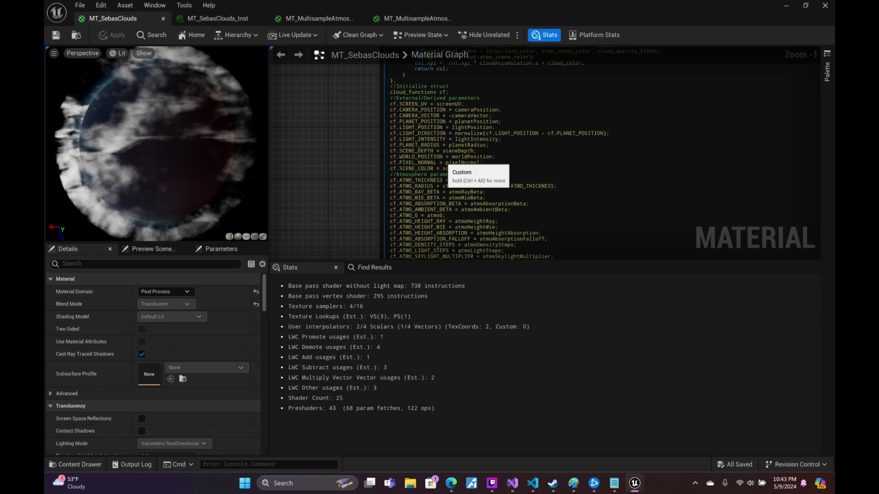
- Change the altitude transition's return to lerp(1.0,0.0,normalizedAltitude) and commit the edit
scroll(441, 158, "down", 3)
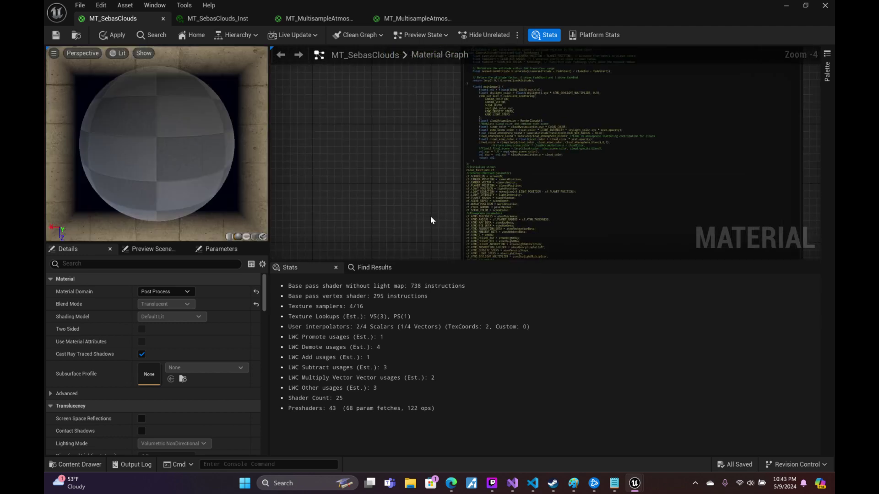
scroll(368, 124, "up", 2)
right_click_drag(368, 124, 361, 229)
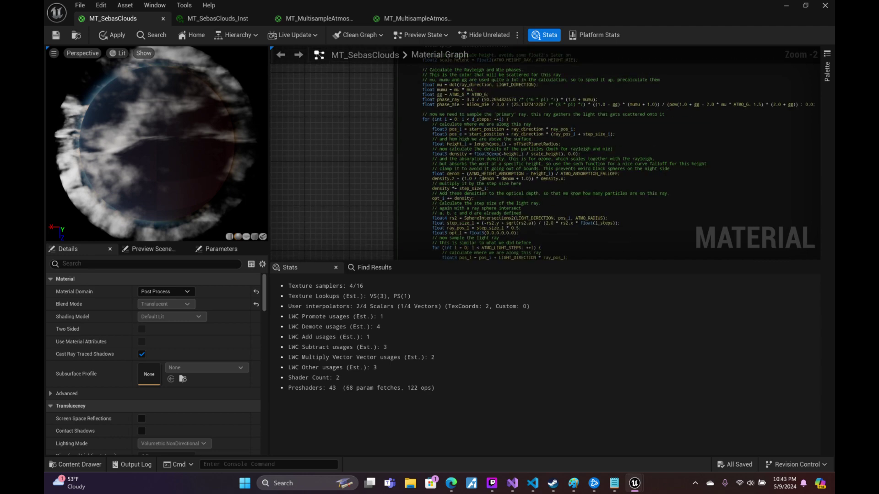
right_click_drag(355, 160, 334, 357)
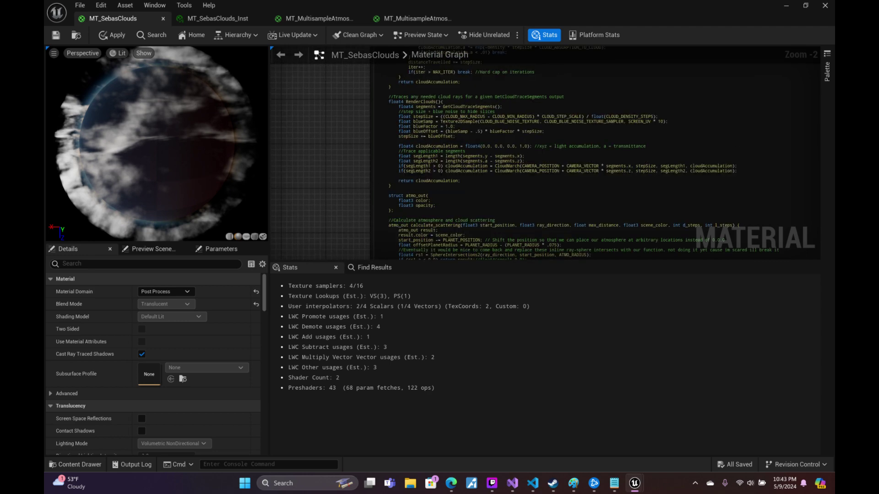
scroll(353, 222, "up", 2)
right_click_drag(315, 130, 343, 300)
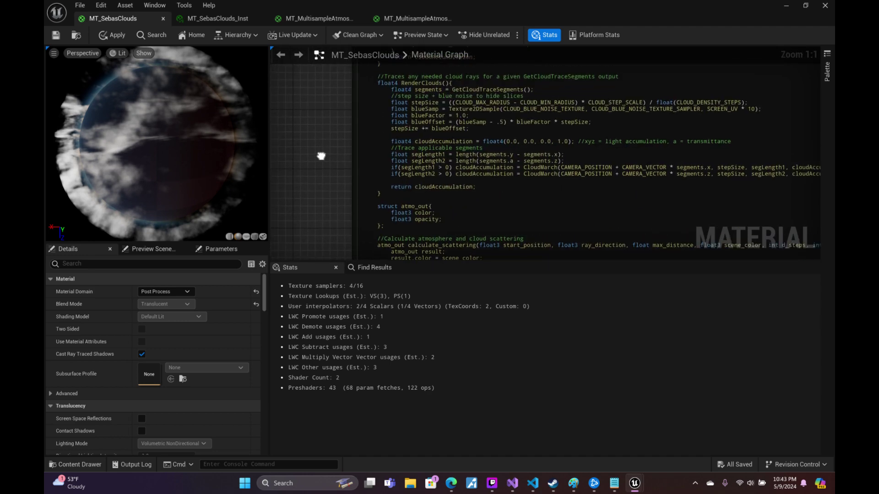
mouse_move(364, 256)
right_mouse_down()
mouse_move(368, 122)
mouse_move(347, 45)
right_mouse_up()
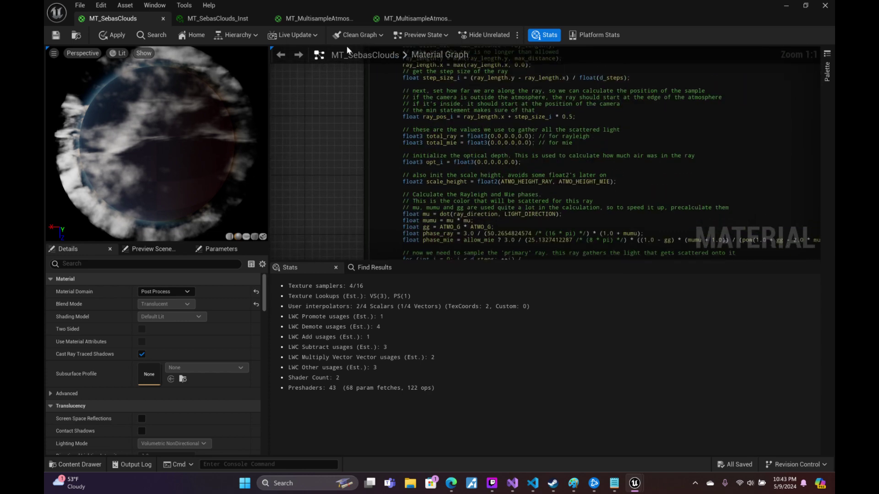
right_click_drag(333, 201, 325, 41)
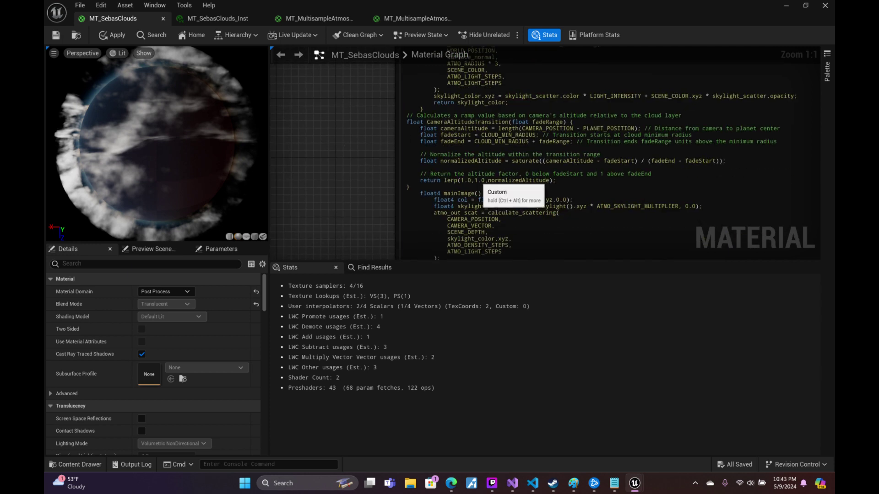
key("BackSpace")
type("0")
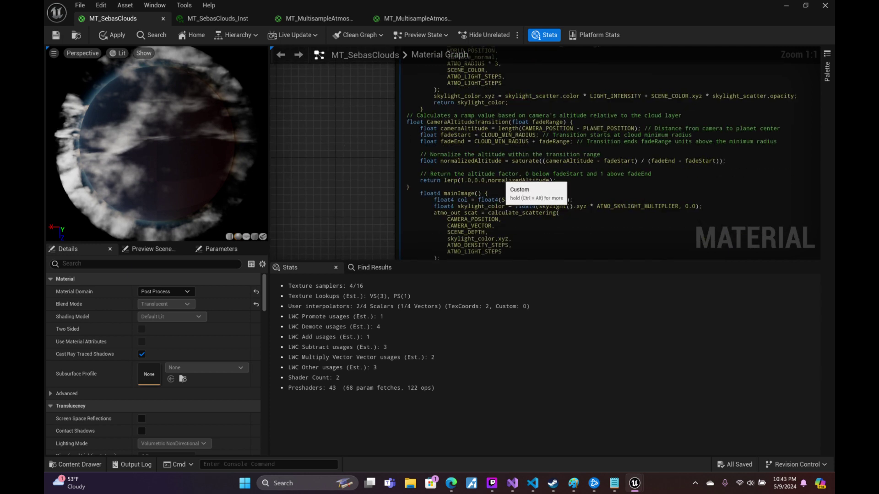
left_click(358, 130)
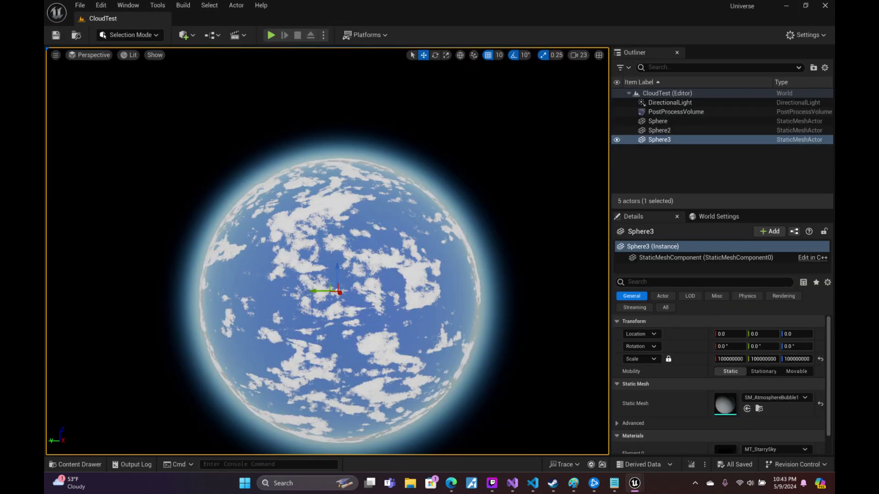
- Fly the viewport camera down through the cloud layer toward the horizon and back out to orbit
mouse_move(327, 252)
right_mouse_down()
mouse_move(327, 229)
mouse_move(347, 238)
right_mouse_up()
scroll(348, 238, "down", 2)
scroll(348, 238, "down", 1)
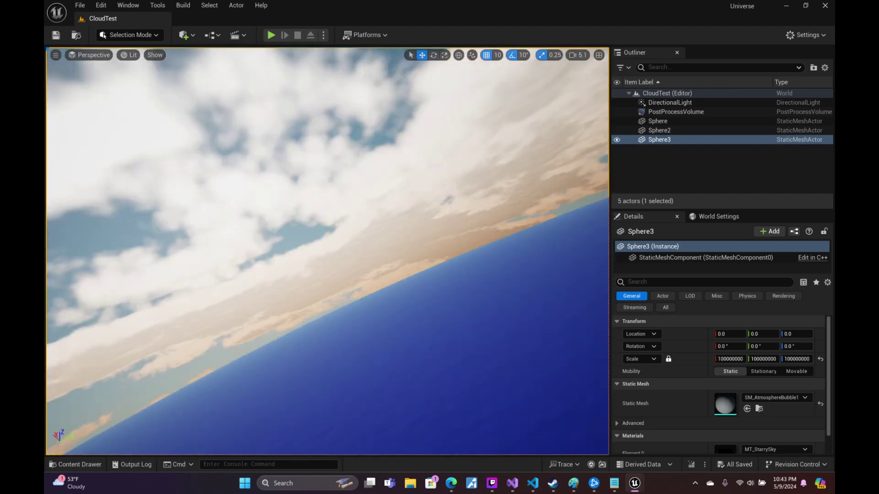
right_click_drag(498, 167, 483, 165)
scroll(482, 165, "up", 3)
scroll(482, 165, "up", 2)
scroll(482, 164, "up", 2)
scroll(483, 164, "up", 1)
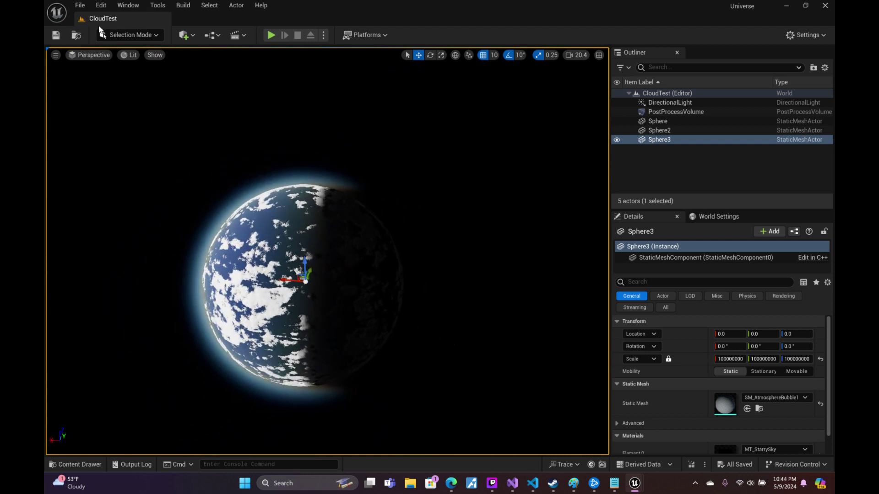
left_click(532, 483)
- Inspect the altitude, rampStart and rampEnd calculations on lines 394-396
left_click(481, 267)
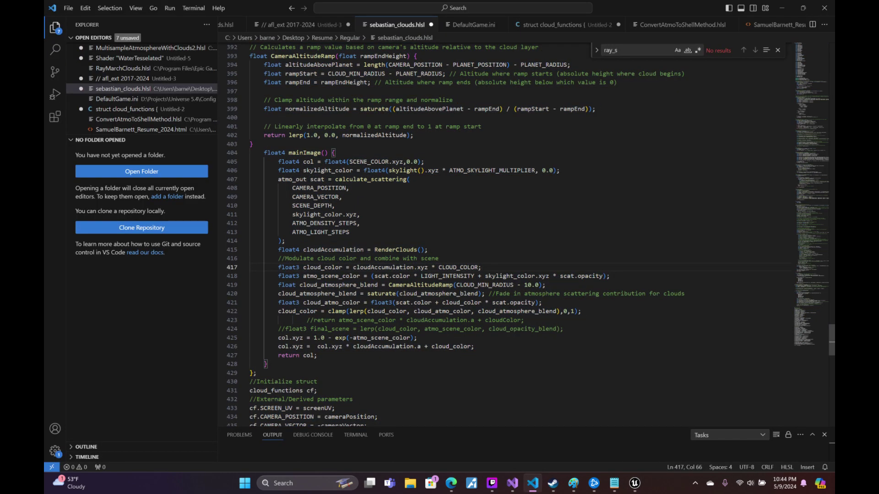
scroll(458, 229, "up", 7)
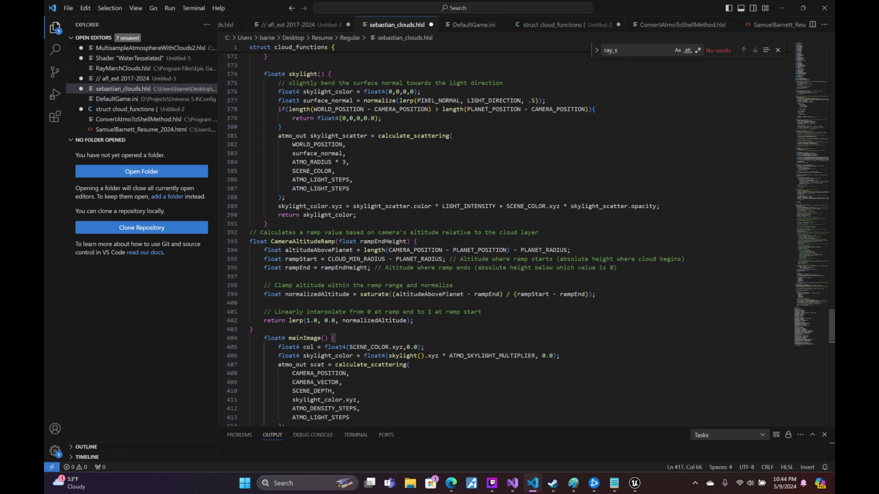
left_click(478, 250)
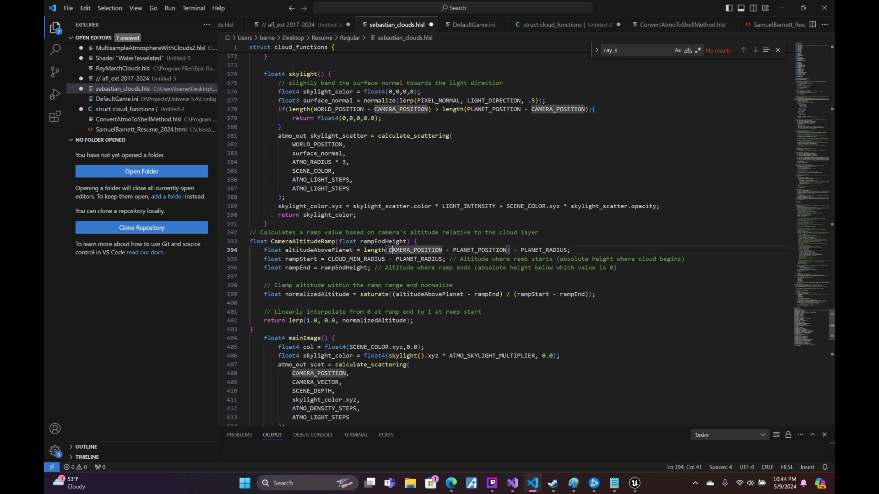
left_click(414, 250)
left_click(363, 259)
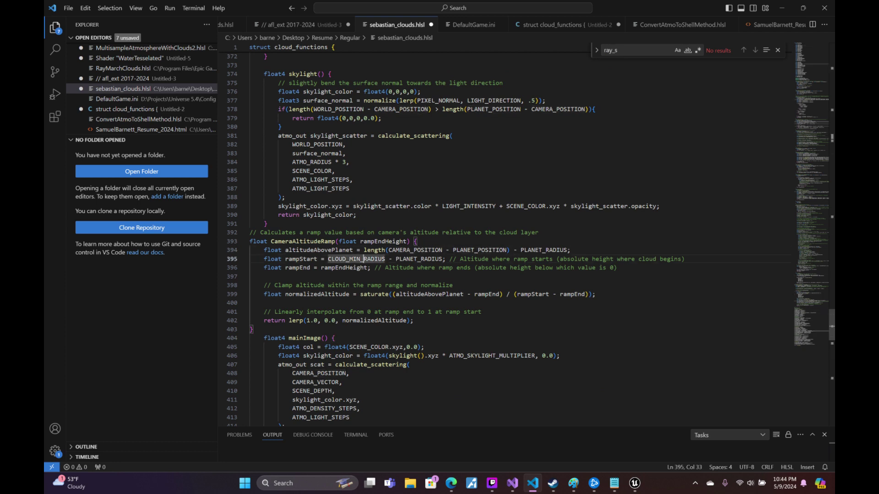
left_click(412, 259)
left_click(346, 268)
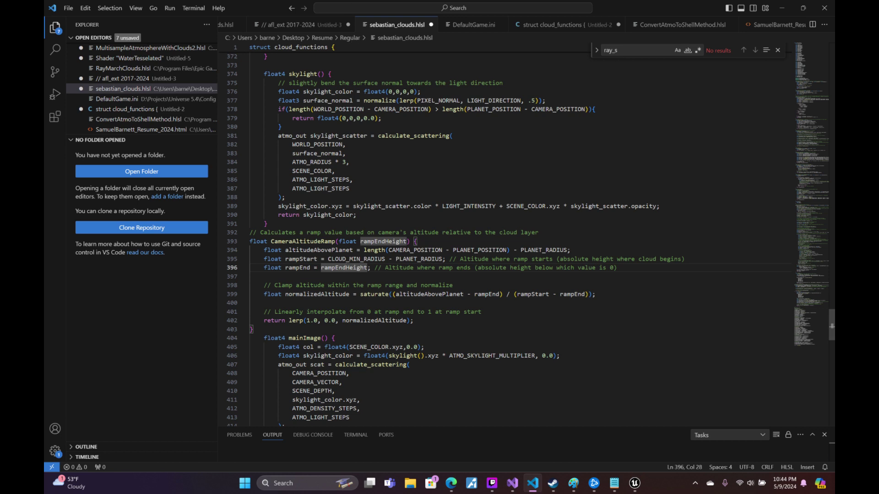
- Check where CLOUD_MIN_RADIUS, PLANET_RADIUS, rampEndHeight, altitudeAbovePlanet, rampStart and rampEnd are used
left_click(371, 259)
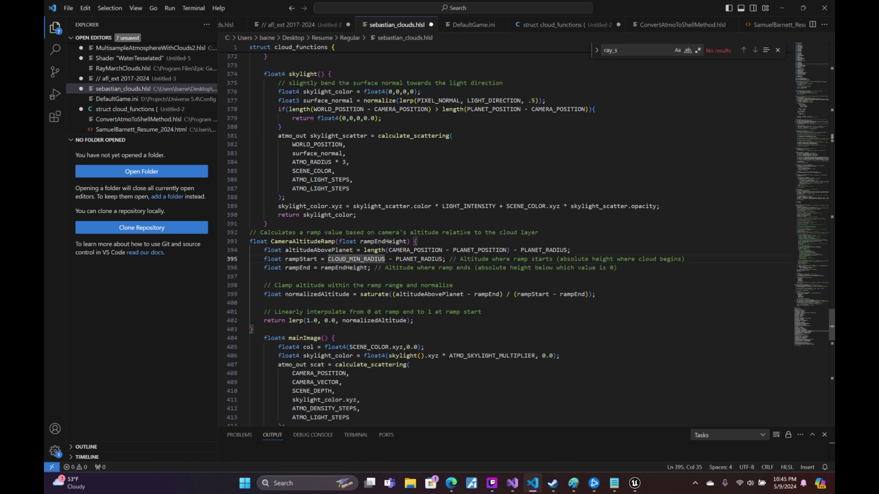
left_click(417, 259)
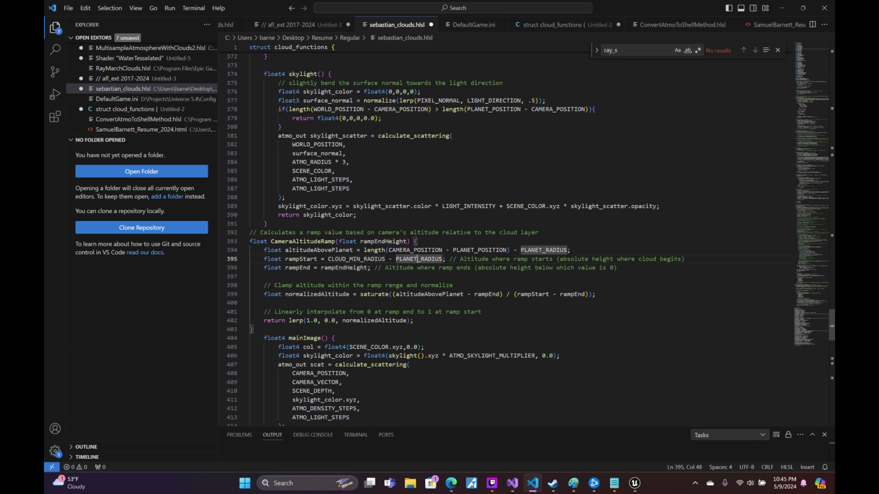
left_click(335, 268)
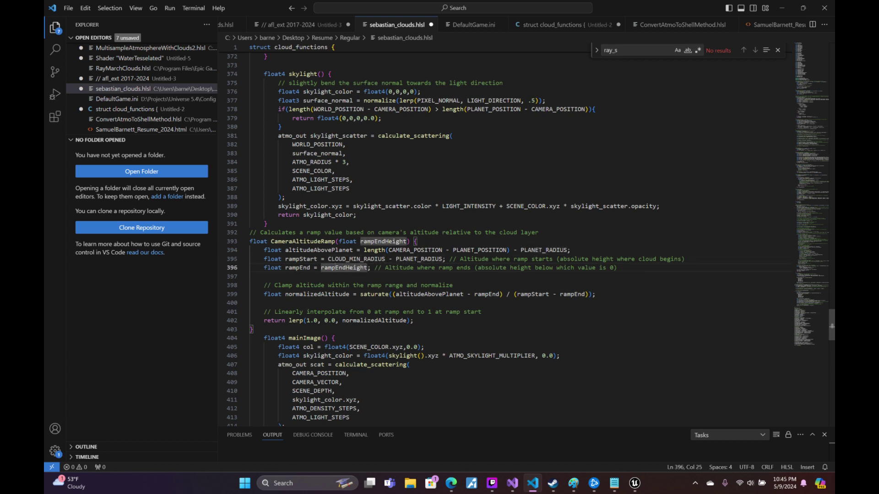
left_click(453, 295)
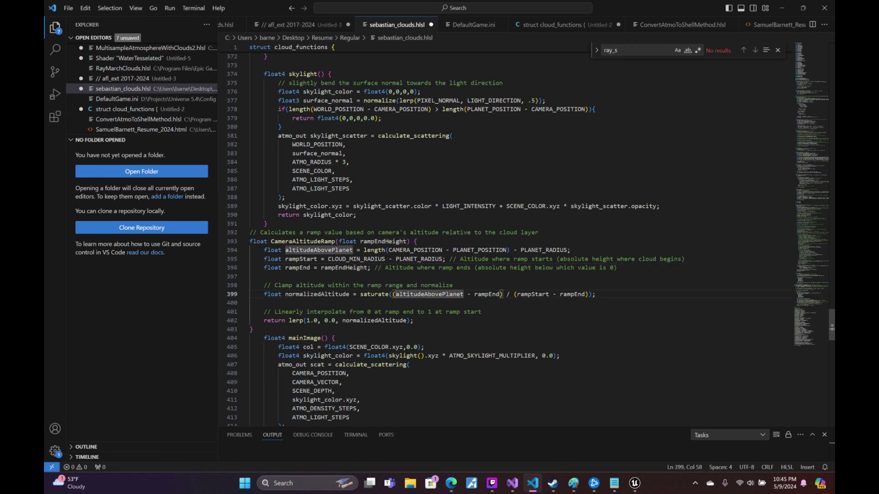
left_click(539, 294)
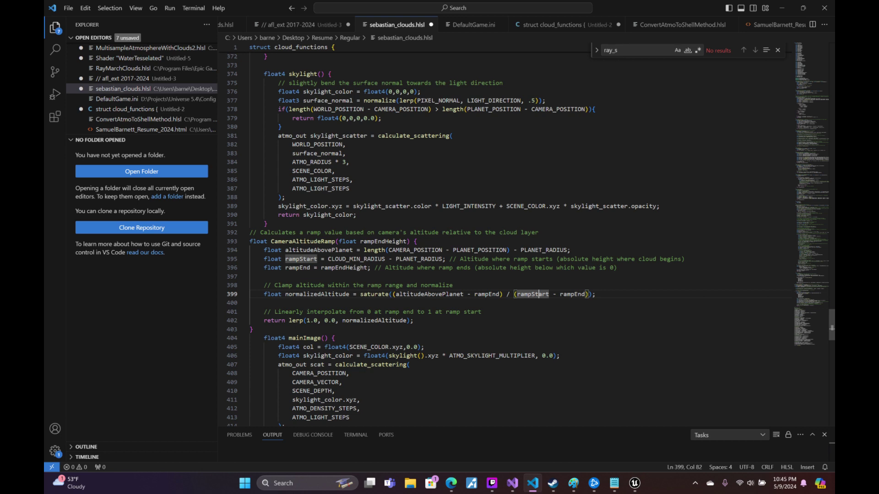
left_click(583, 294)
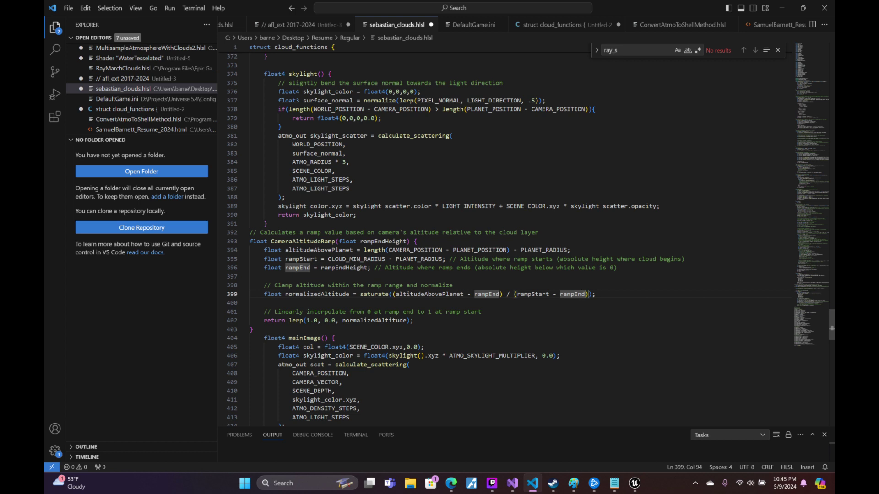
- Set rampEnd to CLOUD_MIN_RADIUS - rampEndHeight - PLANET_RADIUS and copy the whole file
left_click(320, 267)
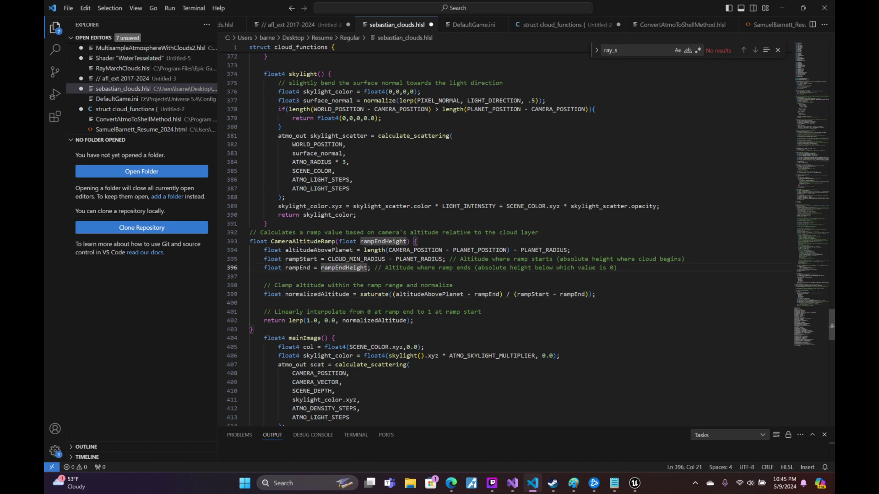
type("CLOUD")
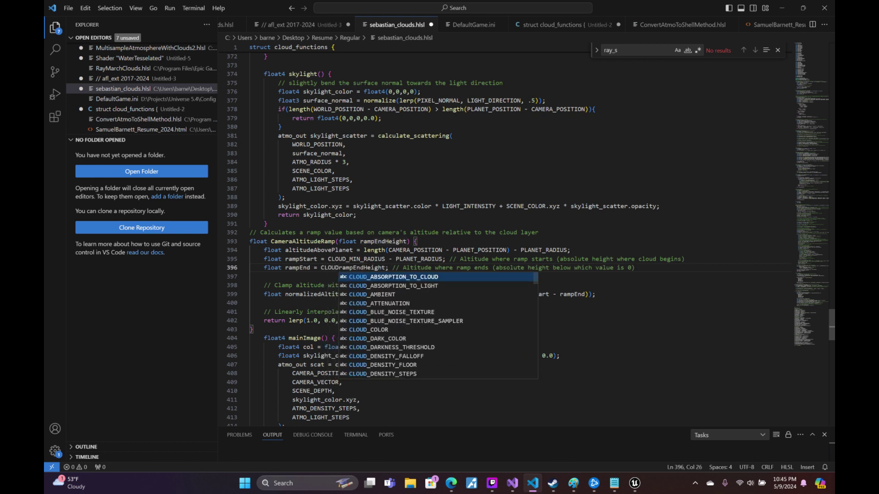
type("_MIN")
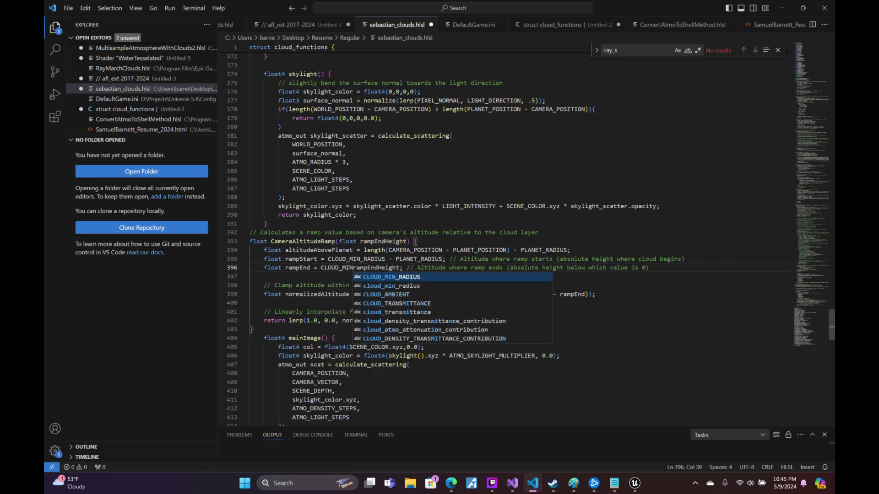
type("_RADIU")
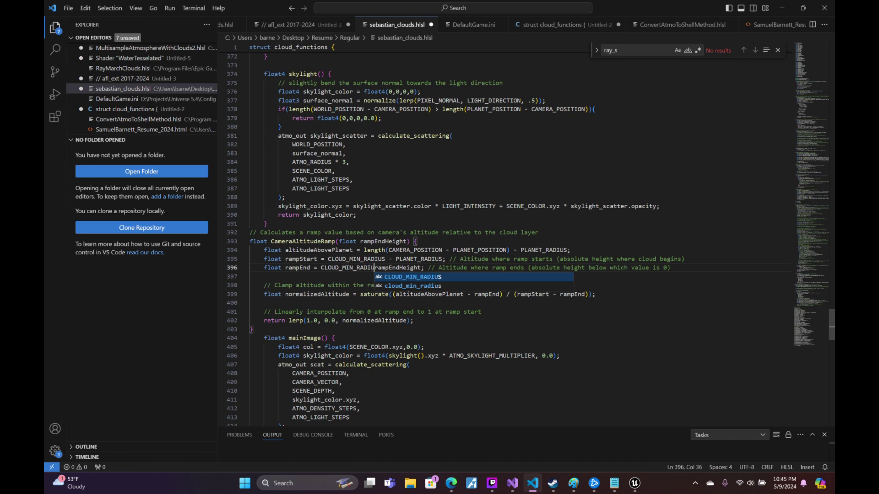
type("S -")
left_click(406, 267)
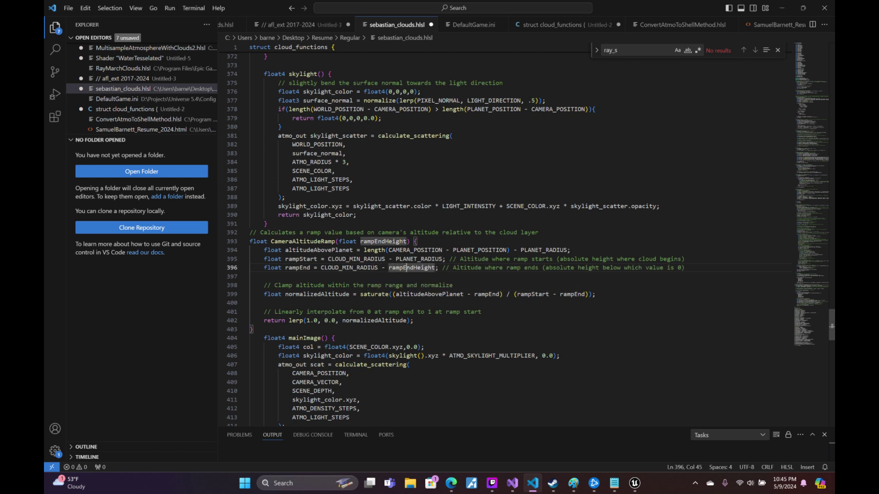
key("Right")
key("Right")
key("Right")
type("- PL")
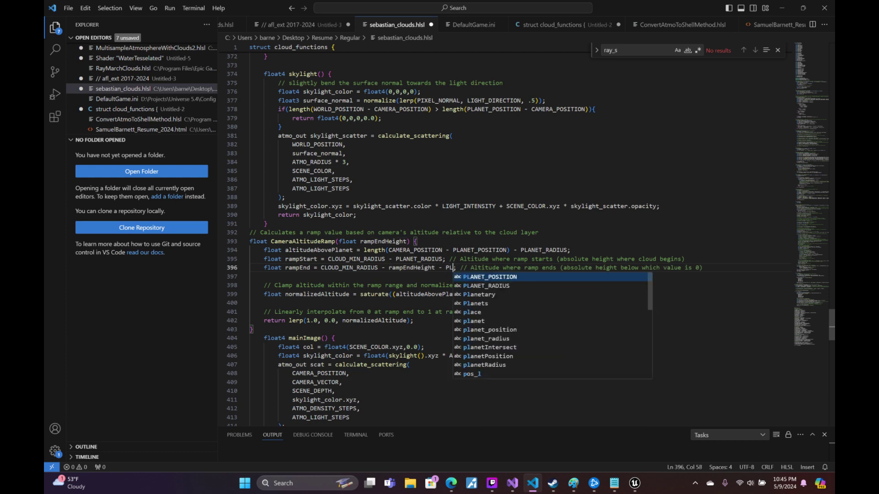
key("Down")
key("Tab")
key("ctrl+a")
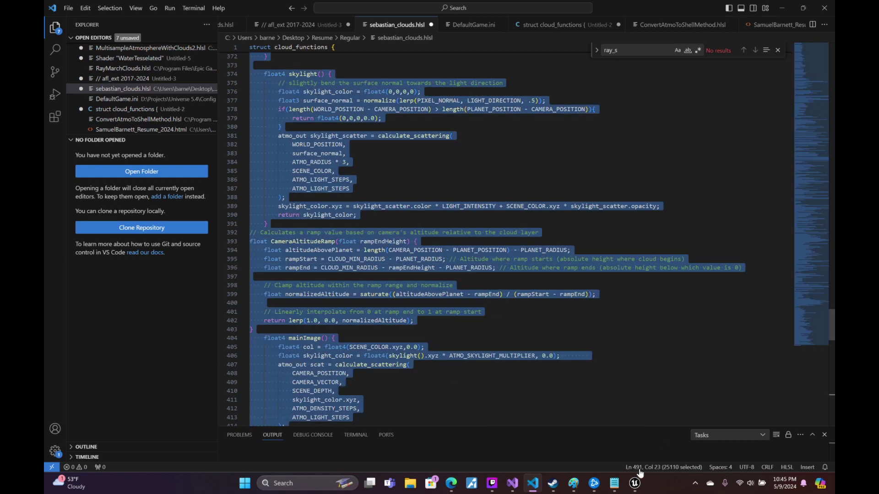
left_click(635, 483)
- Paste the updated shader code into the Custom node, inspect the preview sphere, and save MT_SebasClouds
key("ctrl+a")
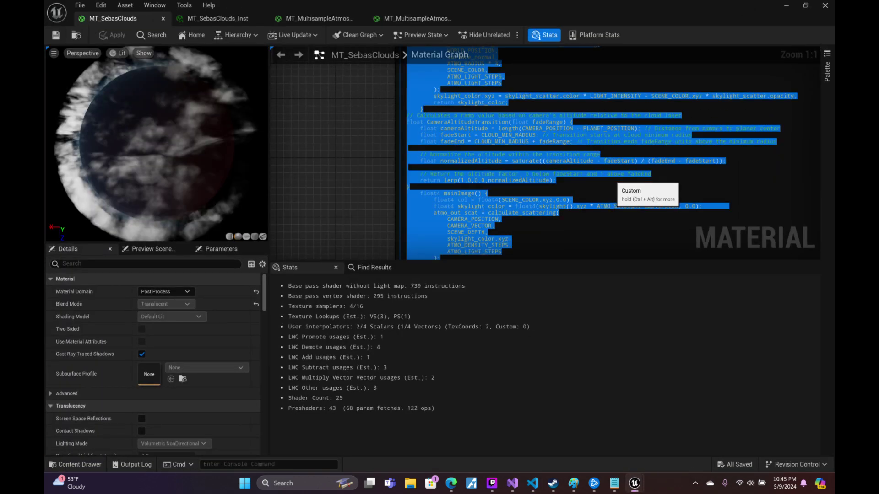
key("ctrl+v")
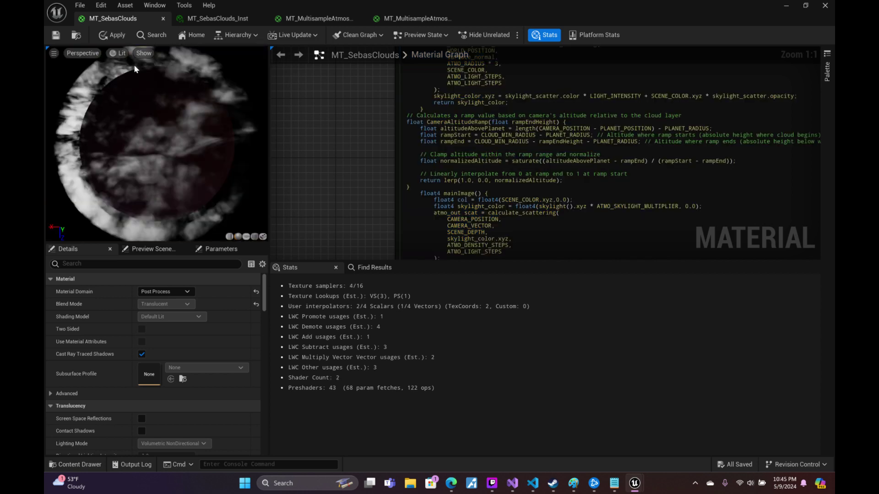
right_click_drag(89, 73, 88, 92)
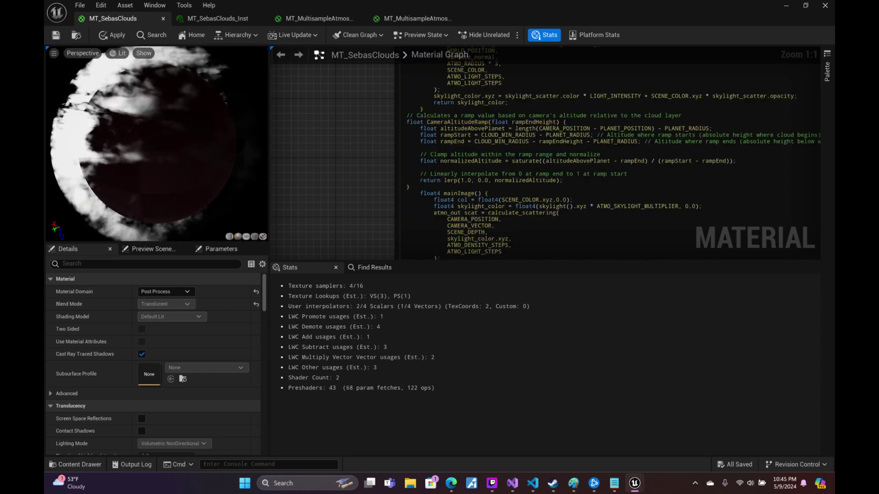
left_click_drag(89, 91, 119, 96)
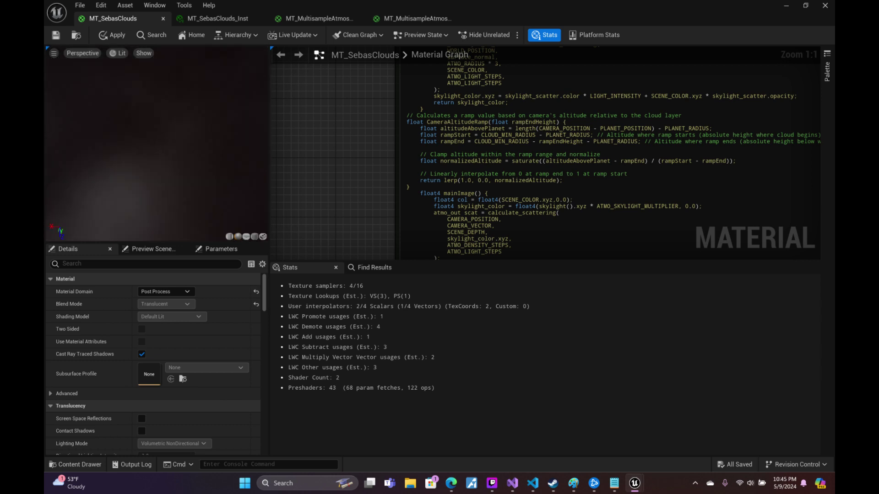
right_click_drag(119, 96, 53, 43)
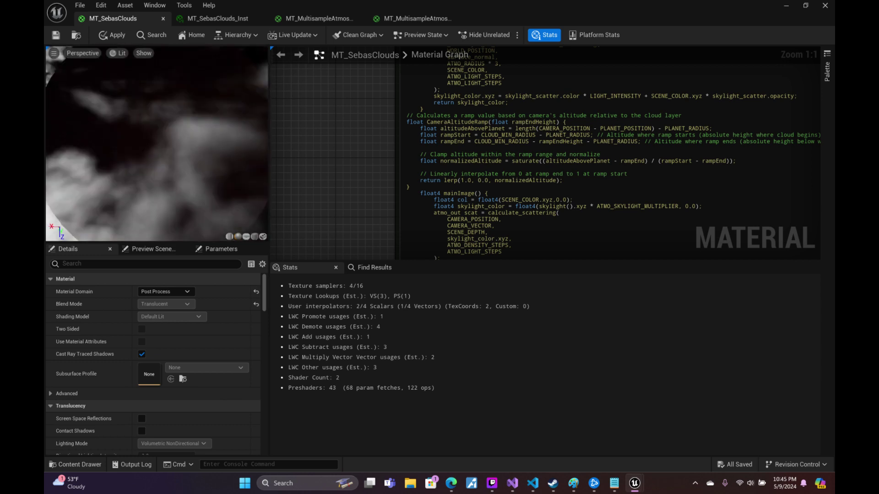
left_click(56, 36)
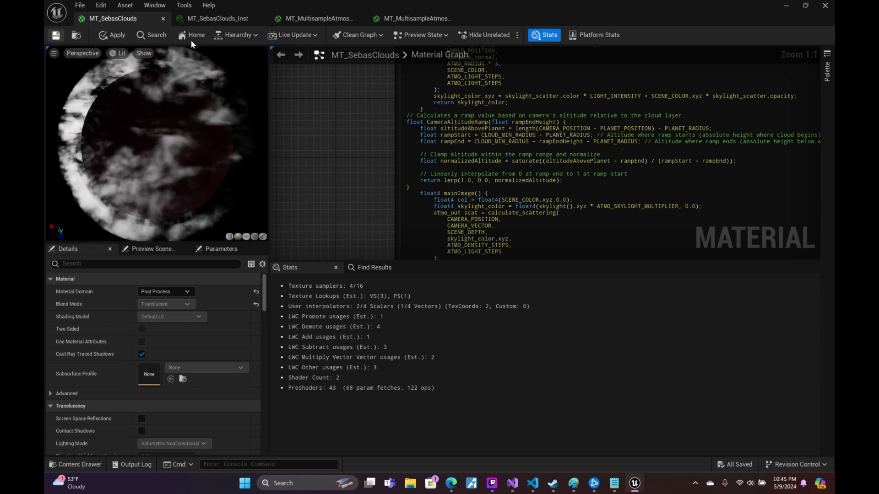
left_click(793, 5)
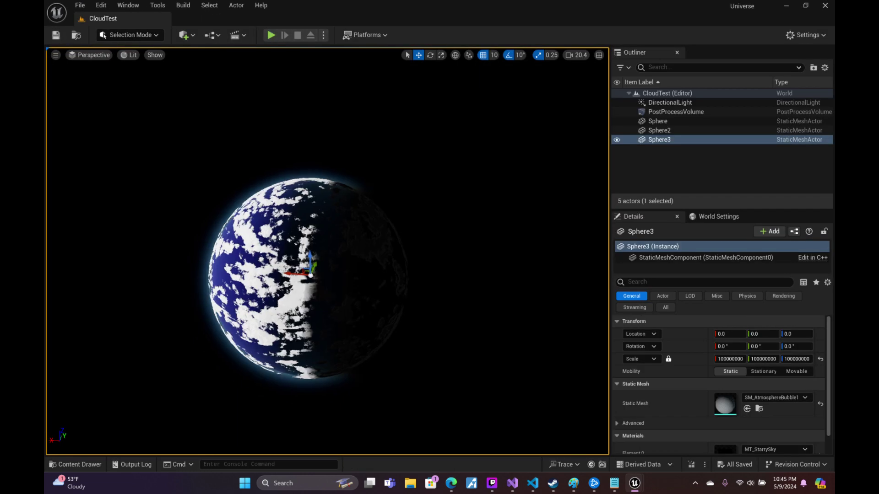
scroll(327, 252, "up", 2)
scroll(328, 252, "up", 2)
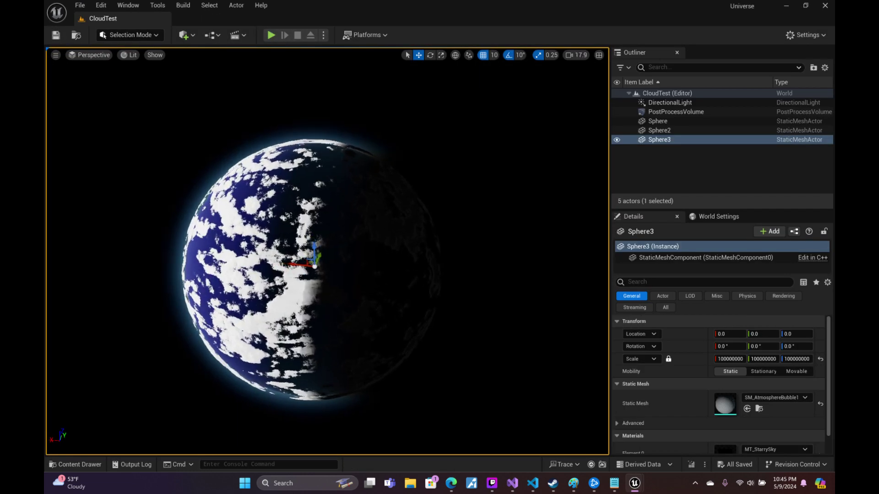
scroll(328, 252, "up", 3)
scroll(327, 251, "up", 3)
scroll(327, 252, "up", 2)
scroll(328, 251, "up", 2)
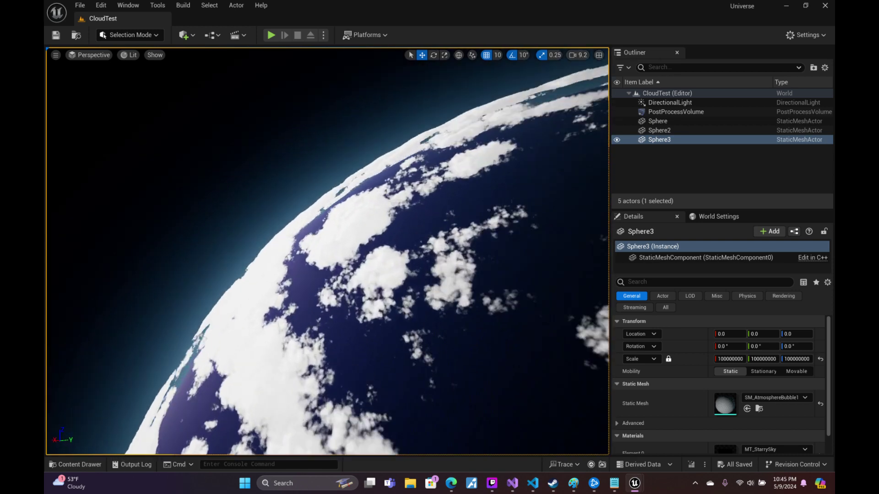
scroll(327, 252, "up", 2)
scroll(327, 251, "up", 3)
scroll(327, 252, "up", 2)
scroll(328, 252, "up", 2)
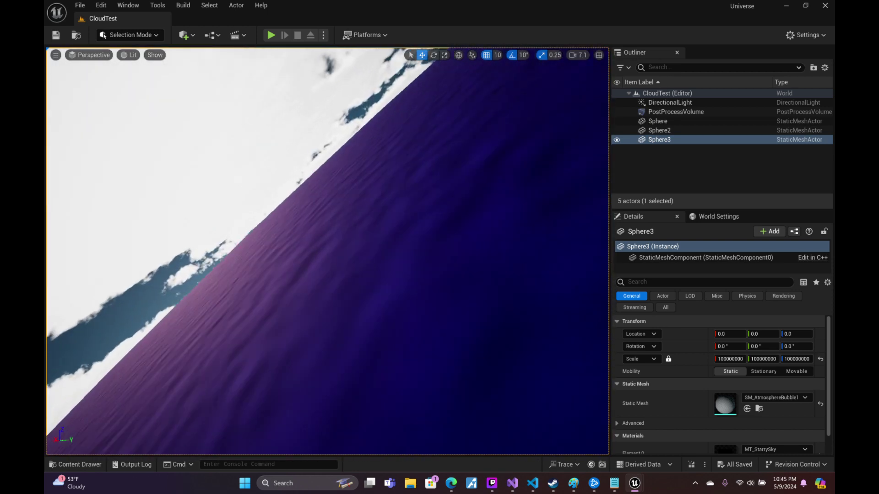
scroll(327, 252, "up", 2)
scroll(327, 252, "up", 3)
right_click_drag(327, 252, 347, 238)
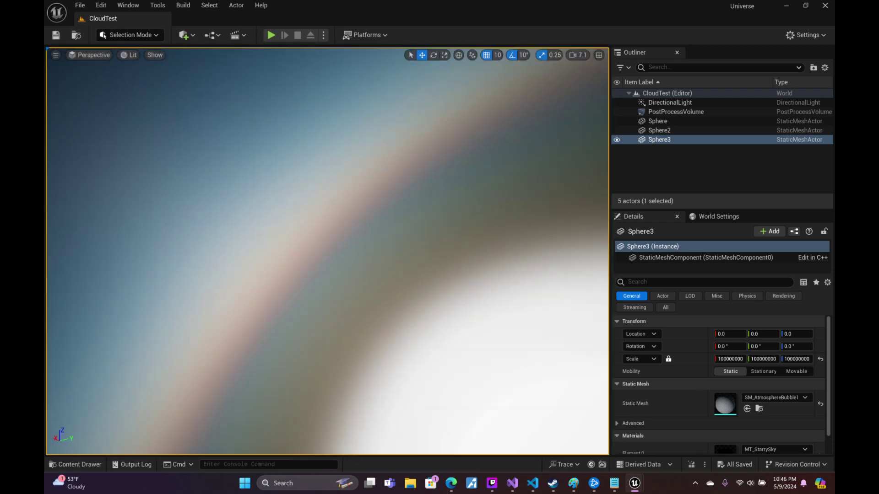
scroll(328, 252, "down", 1)
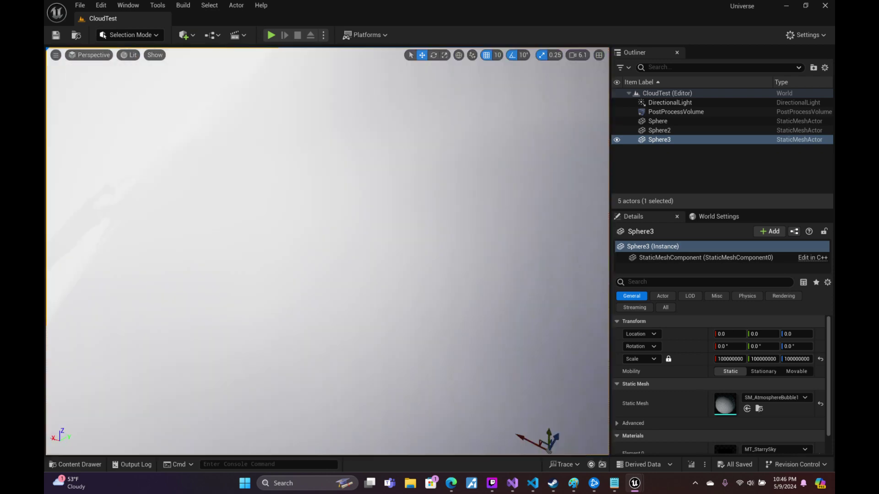
scroll(328, 252, "up", 4)
key("s")
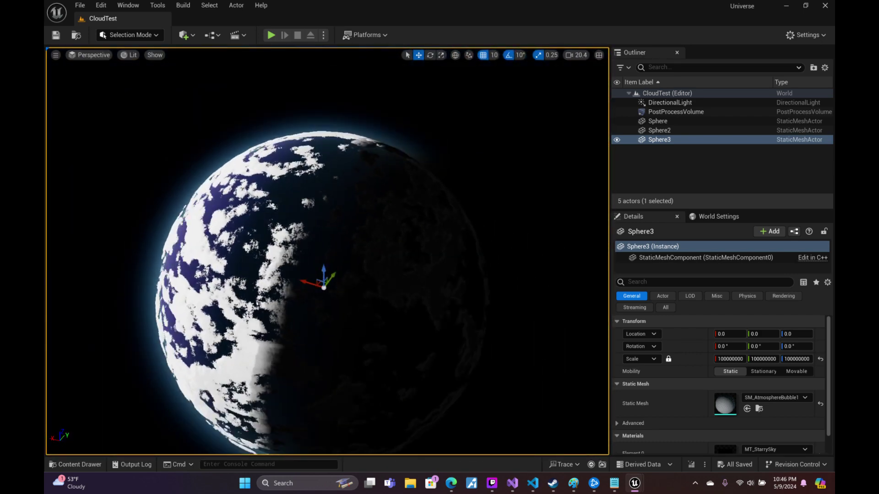
right_click_drag(327, 251, 347, 249)
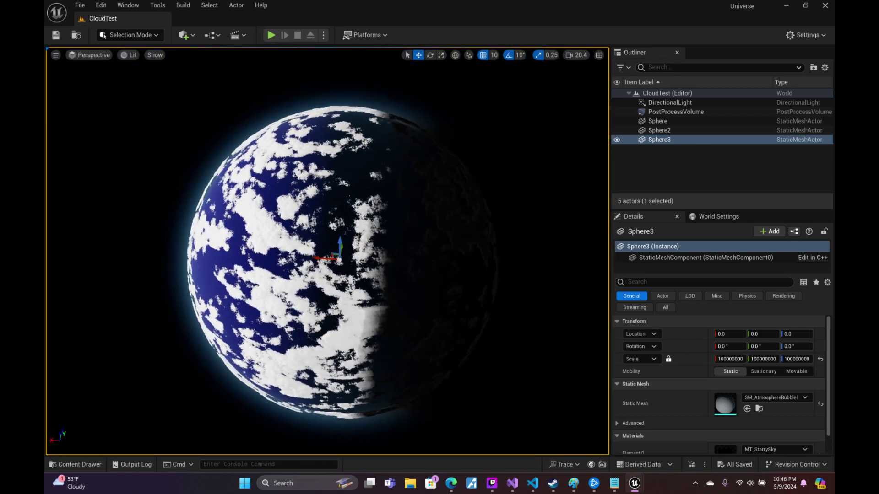
mouse_move(634, 483)
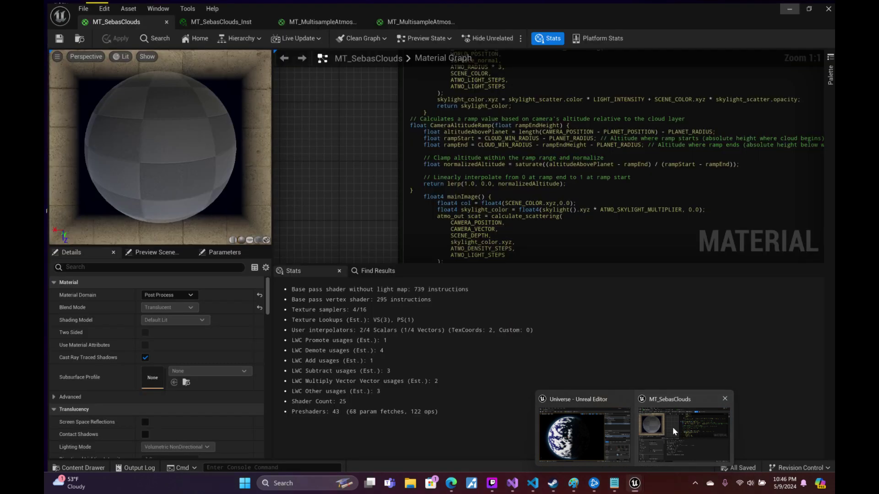
- Scroll to the calculate_scattering code and commit the PLANET_RADIUS * .05 edit so the material recompiles
left_click(673, 429)
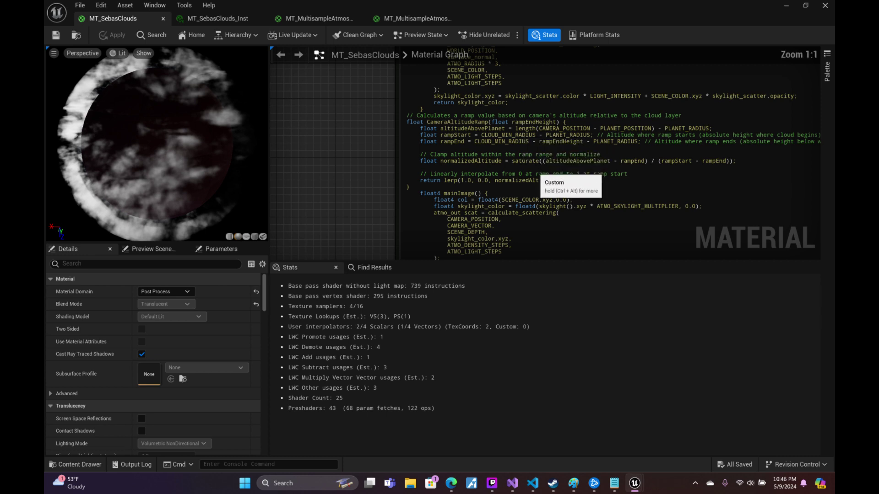
scroll(481, 59, "down", 4)
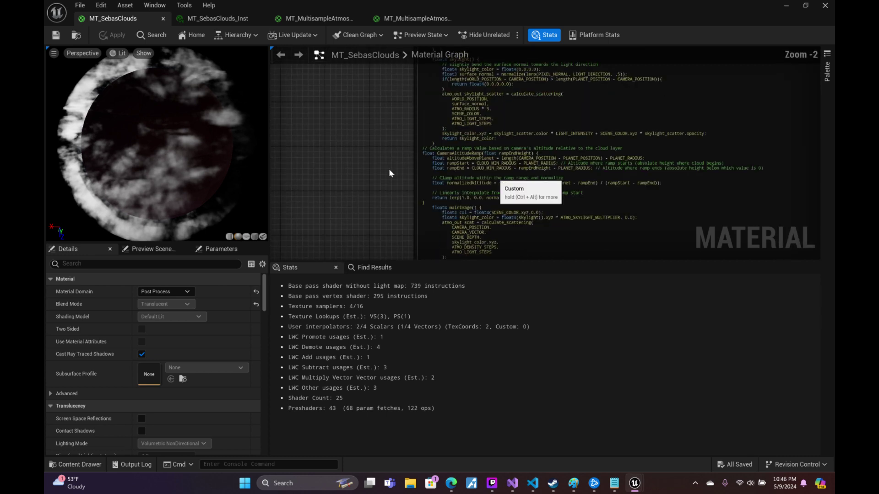
scroll(385, 167, "up", 2)
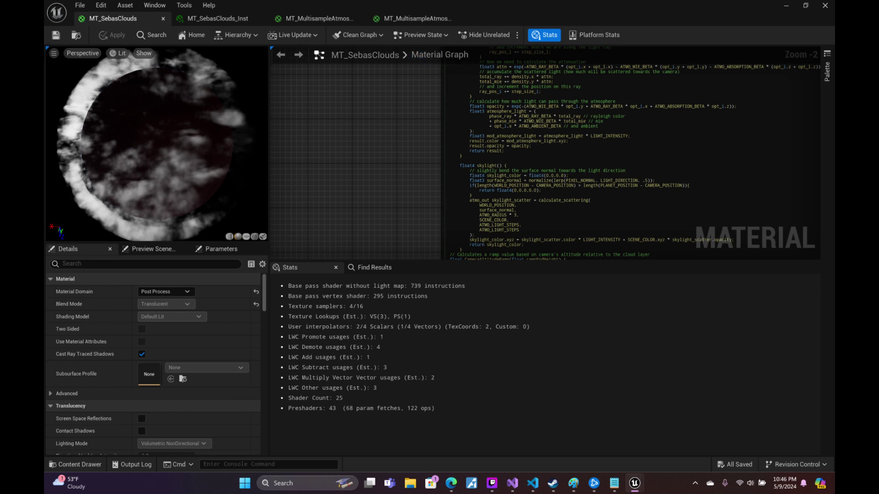
scroll(437, 132, "up", 1)
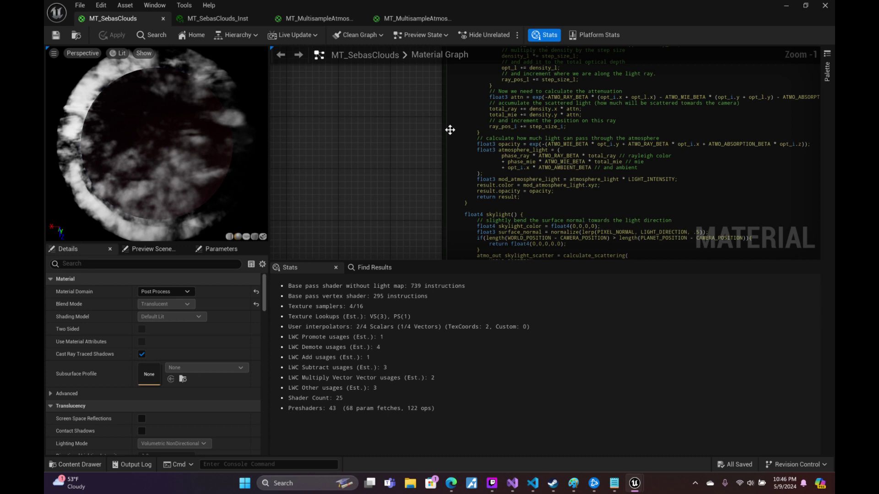
scroll(446, 132, "up", 1)
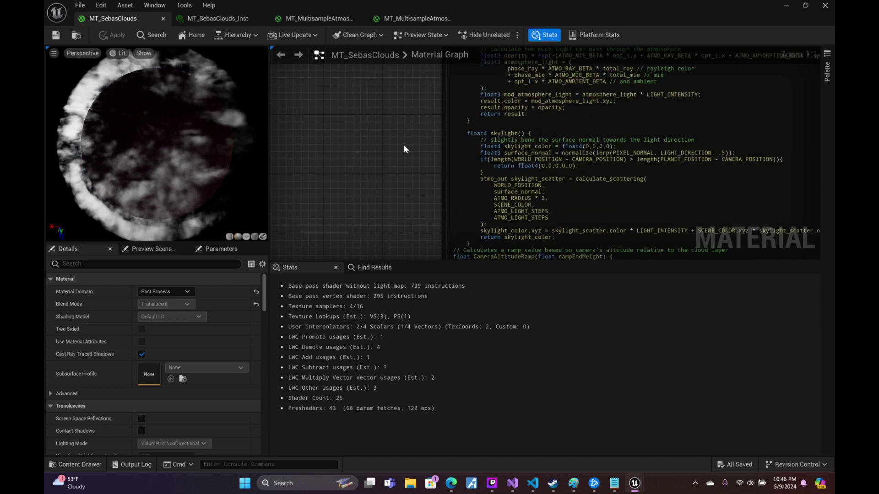
right_click_drag(361, 176, 384, 237)
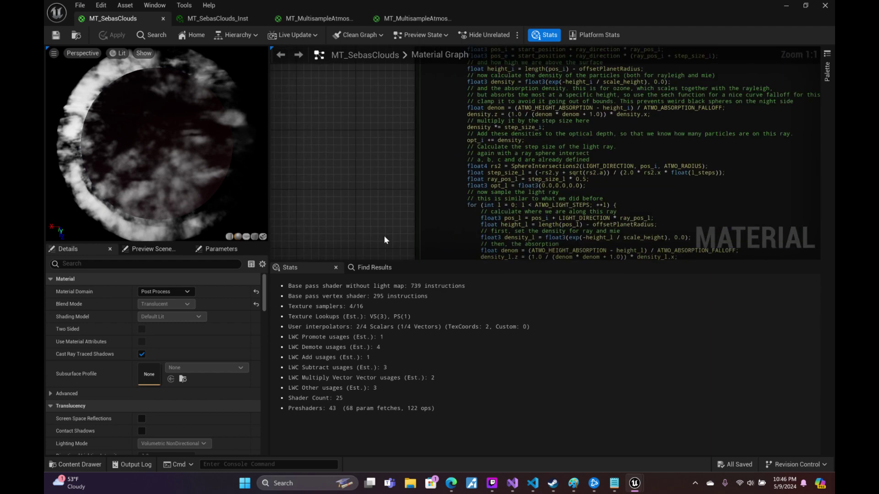
right_click_drag(434, 156, 382, 180)
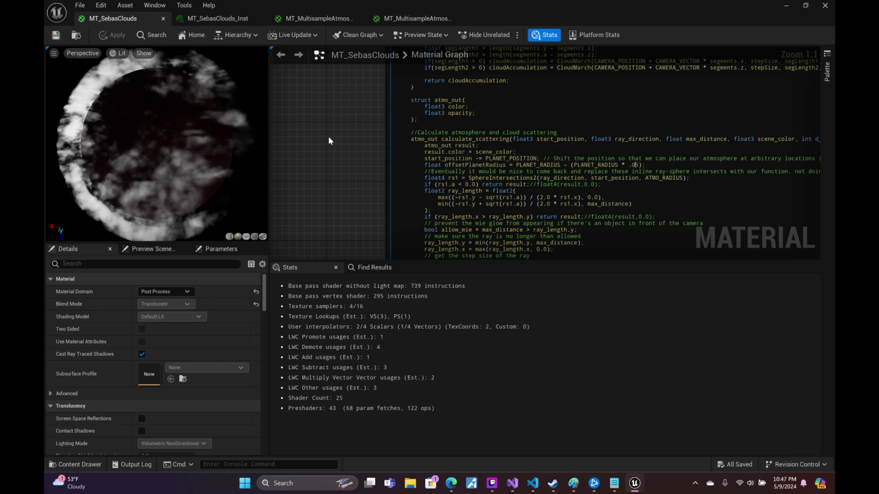
key("ctrl+z")
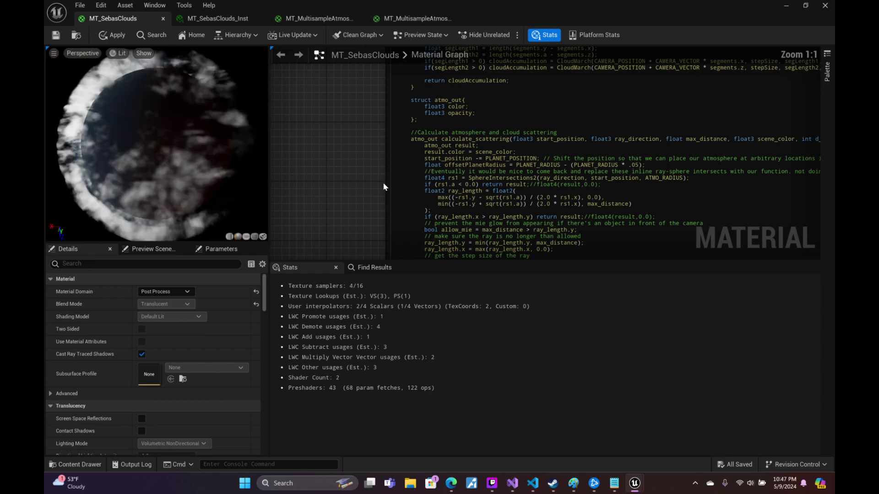
mouse_move(566, 484)
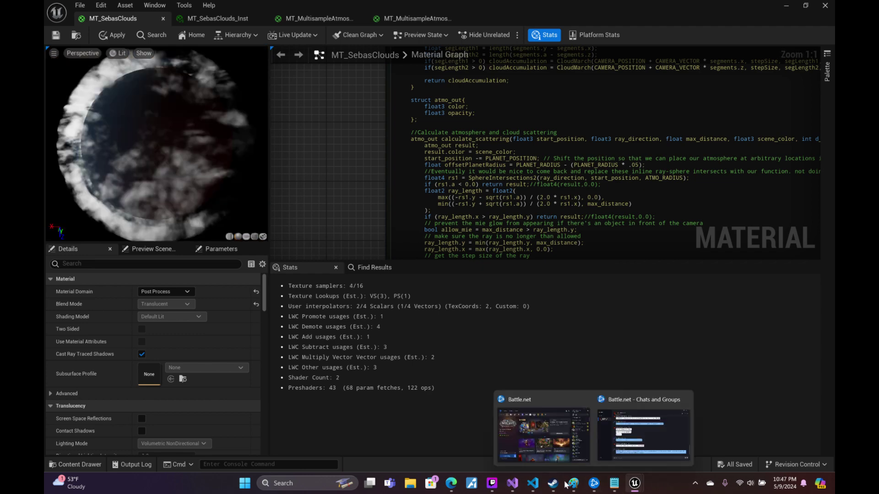
left_click(531, 484)
scroll(504, 229, "up", 2)
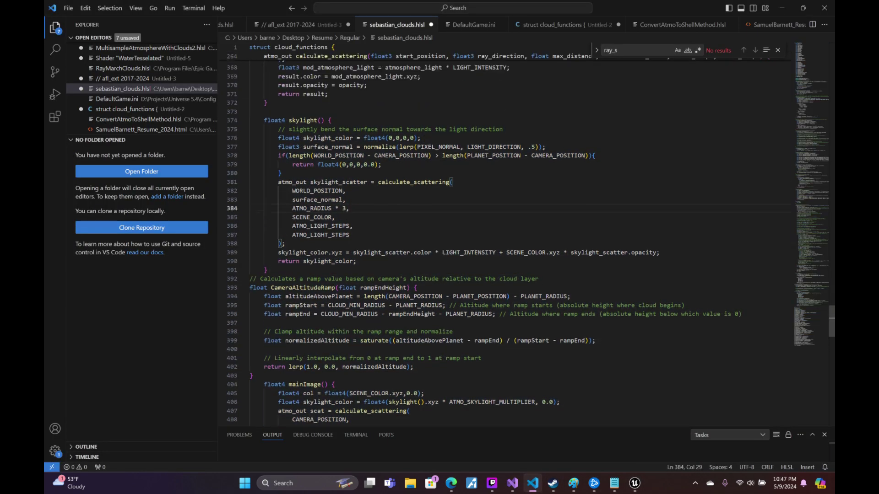
scroll(503, 229, "up", 4)
scroll(504, 228, "up", 3)
scroll(503, 229, "up", 5)
scroll(503, 229, "up", 6)
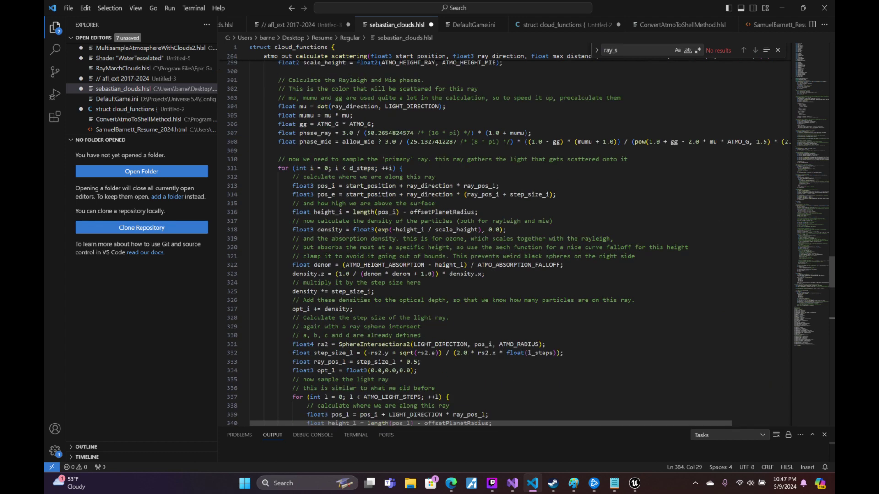
scroll(503, 229, "up", 5)
scroll(504, 229, "up", 7)
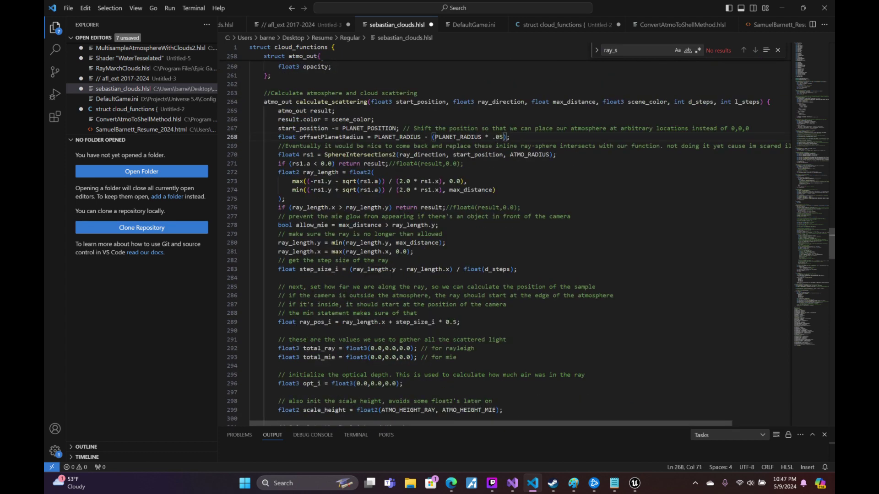
mouse_move(639, 483)
left_click(650, 412)
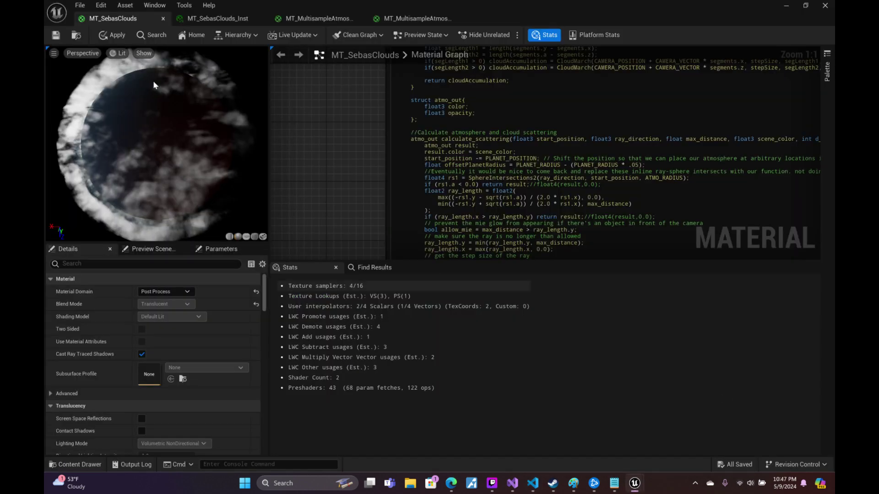
- Save MT_SebasClouds, zoom the viewport in and out to inspect the planet's clouds, then reopen the material
key("ctrl+s")
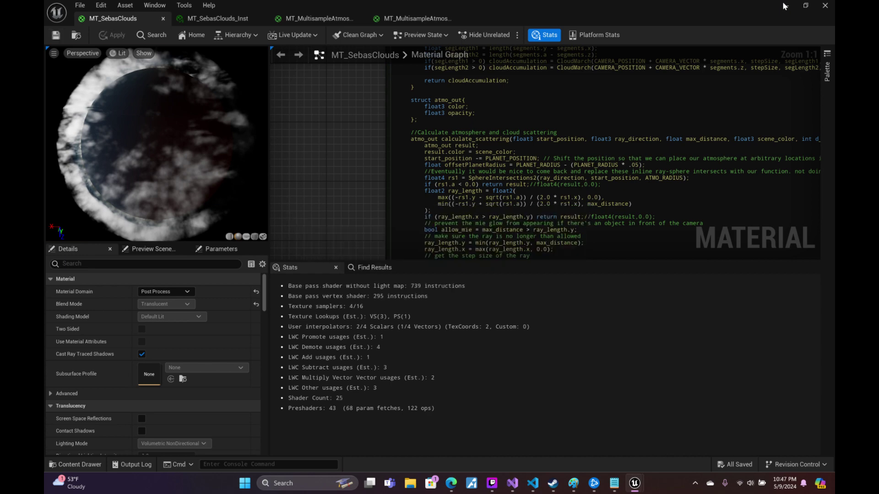
left_click(784, 7)
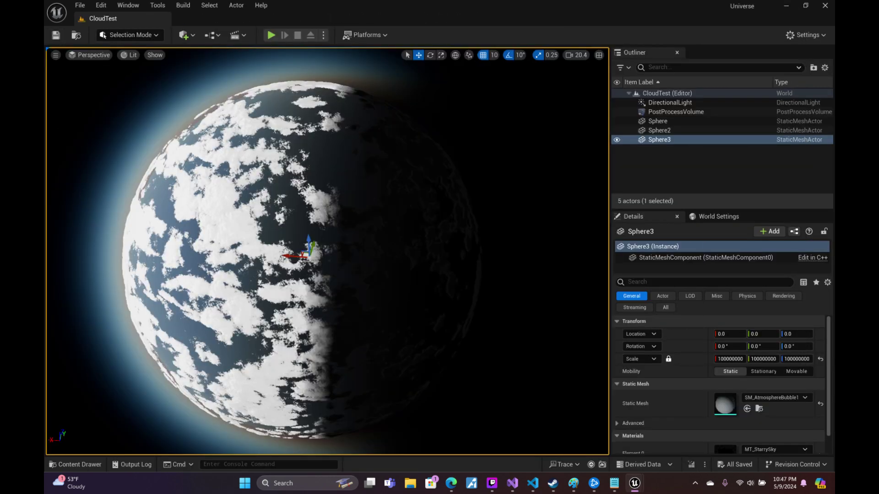
scroll(327, 252, "down", 10)
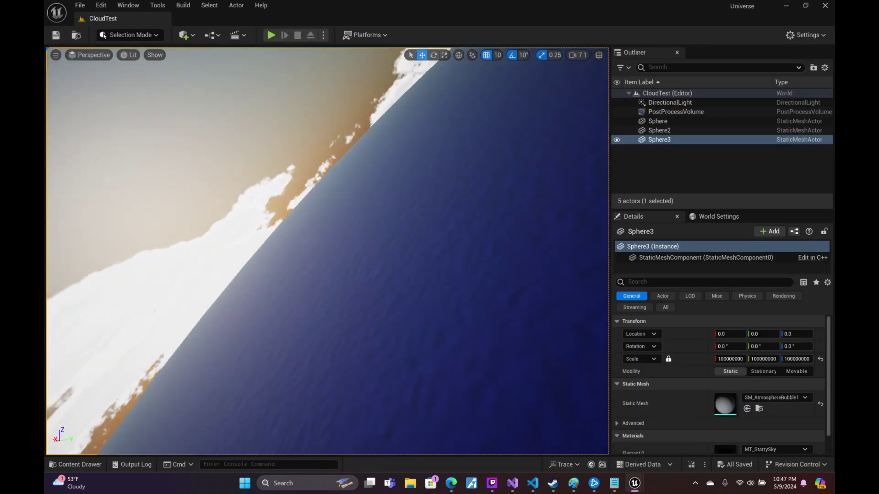
scroll(327, 251, "down", 8)
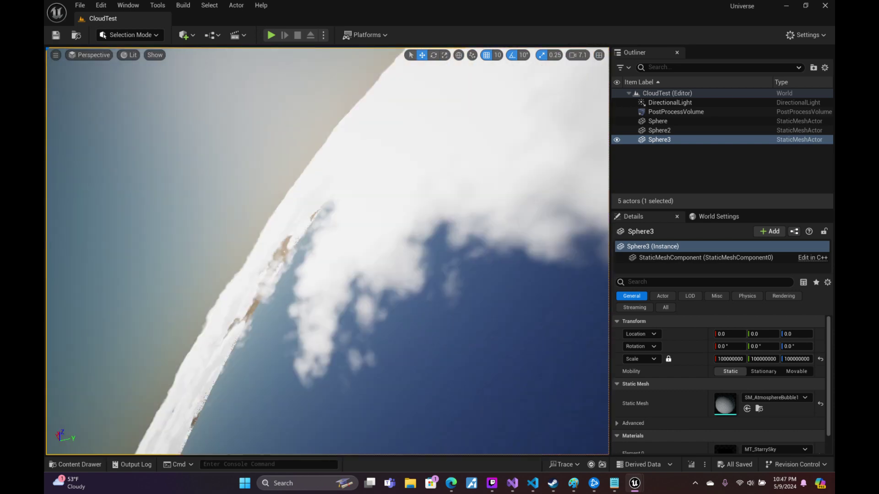
scroll(409, 164, "up", 6)
scroll(410, 165, "up", 4)
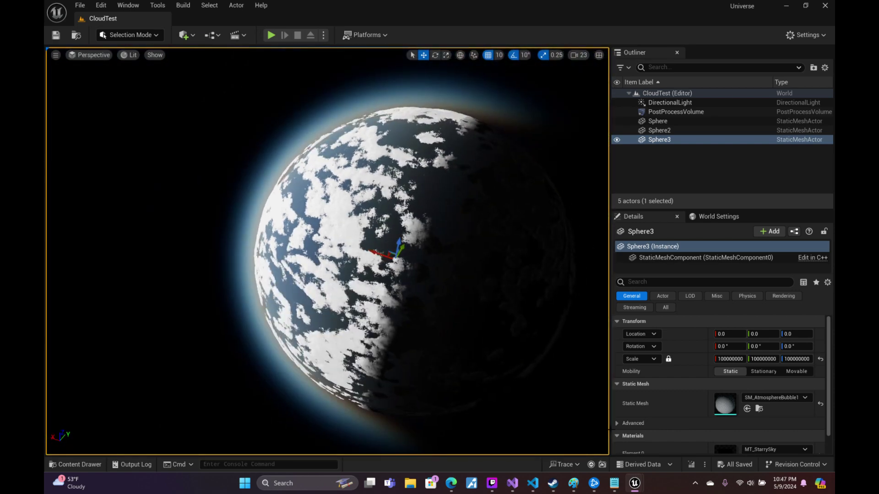
mouse_move(634, 483)
left_click(684, 431)
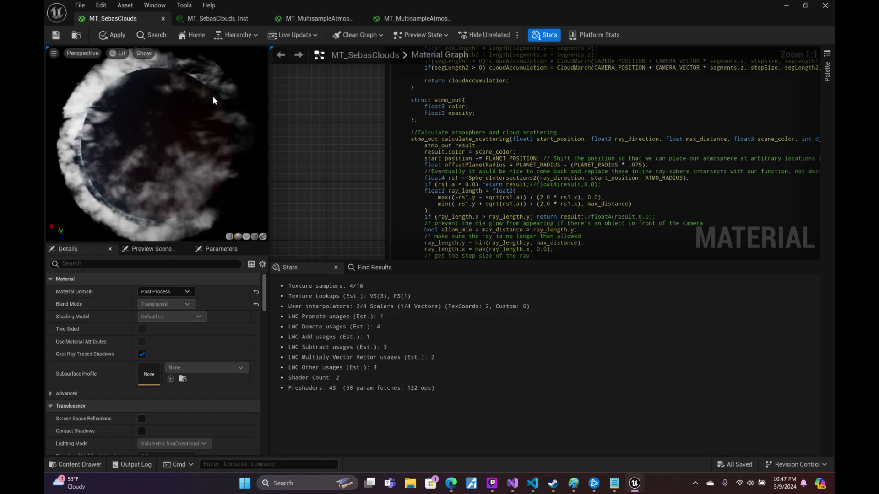
- Save MT_SebasClouds with the .075 radius offset and save sebastian_clouds.hlsl in VS Code
mouse_move(634, 483)
key("ctrl+s")
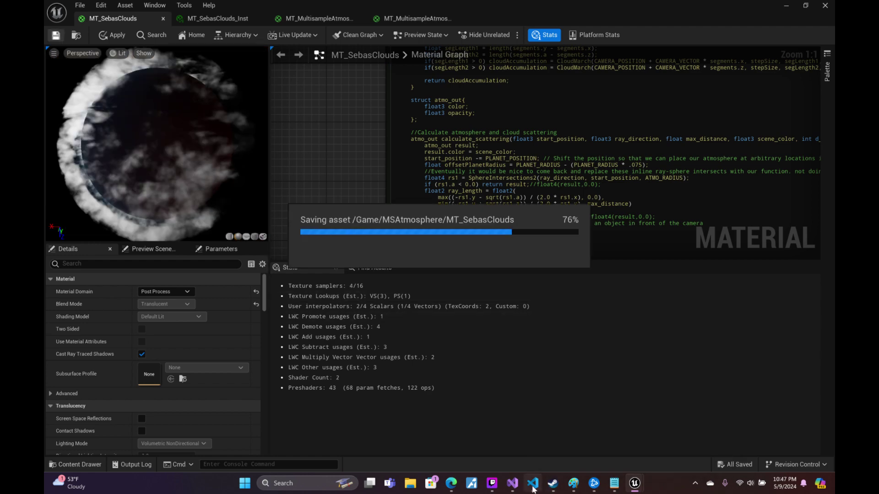
left_click(532, 483)
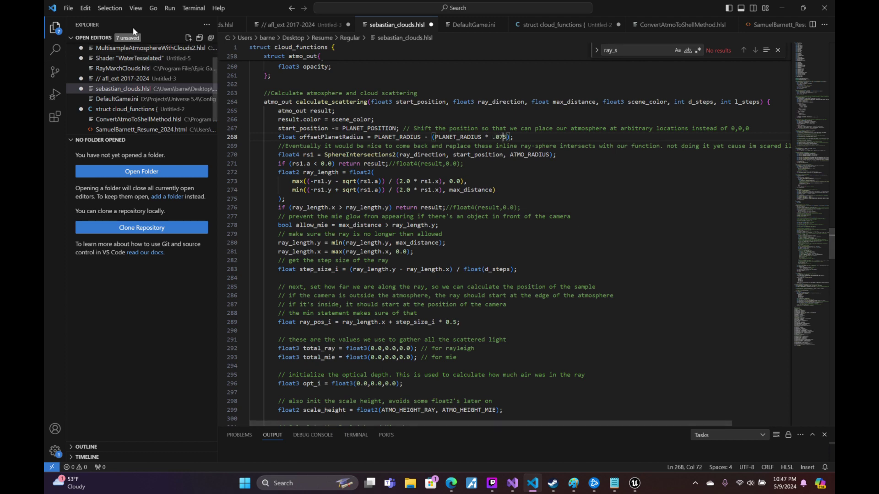
left_click(68, 7)
left_click(115, 157)
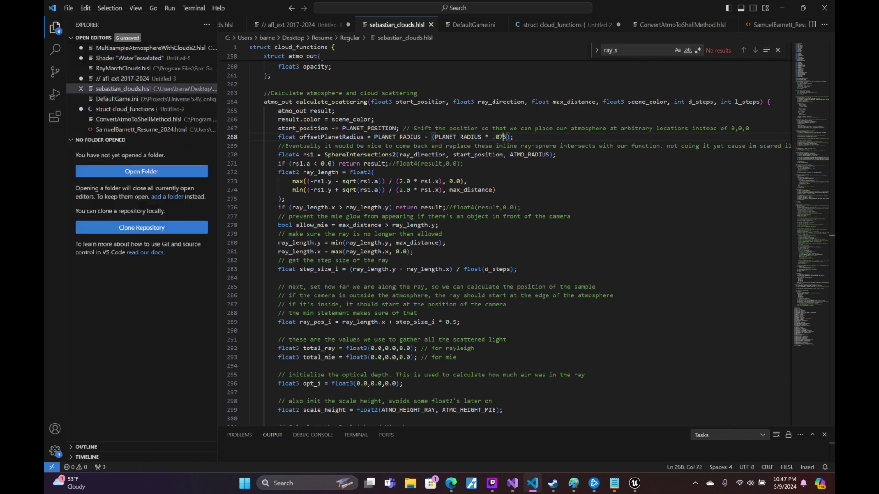
- Go back to the CloudTest planet view in the level viewport
mouse_move(635, 482)
left_click(571, 423)
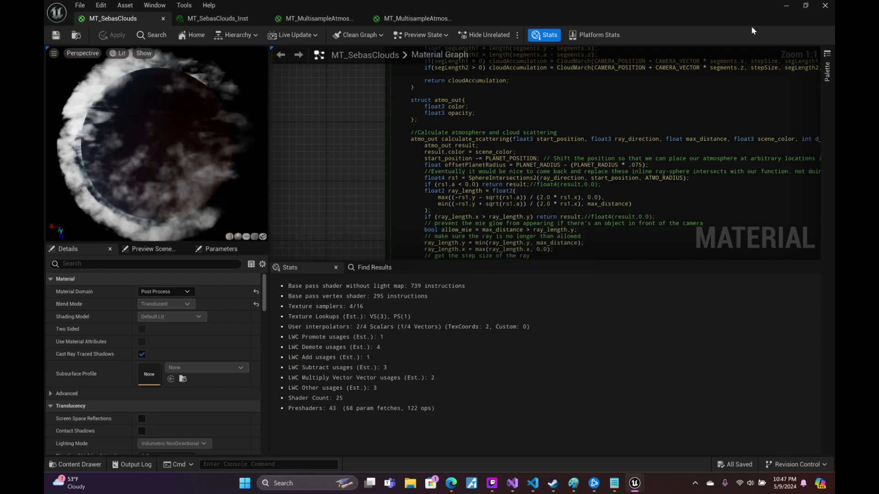
left_click(786, 6)
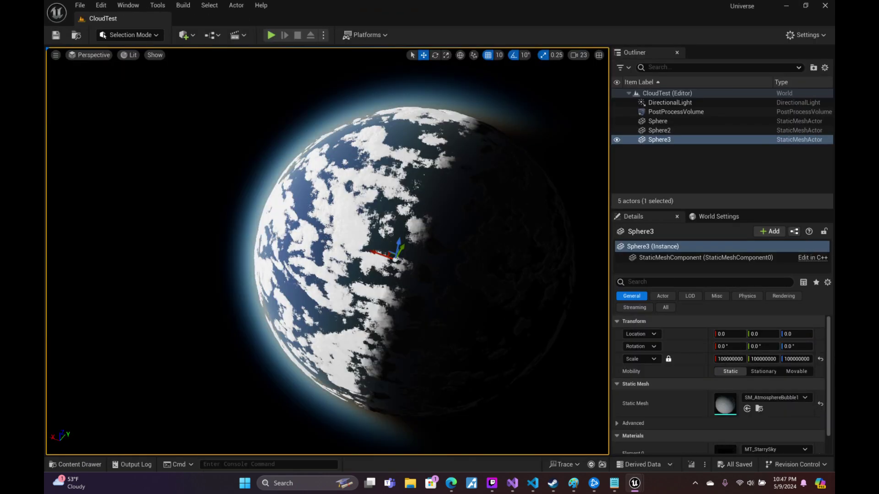
- Fly the viewport camera from orbit down toward the planet surface
mouse_move(327, 251)
right_mouse_down()
mouse_move(320, 297)
mouse_move(284, 297)
right_mouse_up()
scroll(321, 297, "down", 3)
scroll(284, 297, "down", 2)
scroll(283, 297, "down", 2)
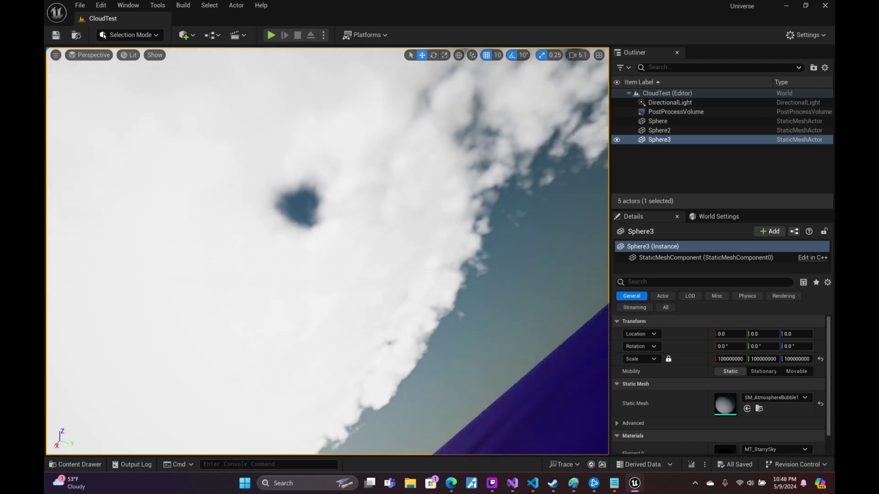
scroll(327, 252, "up", 3)
- Frame the planet with F, orbit to its sunlit cloudy side, and level onto the ocean cloud horizon
key("f")
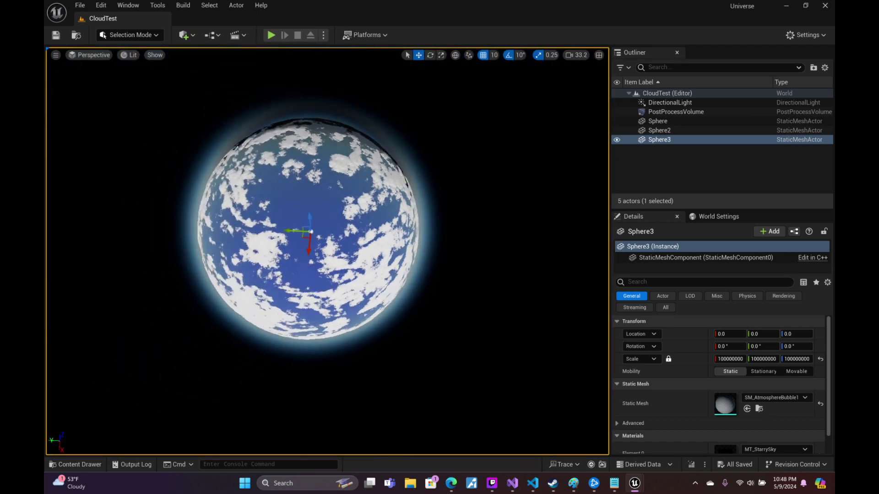
left_click_drag(327, 252, 327, 251, "alt")
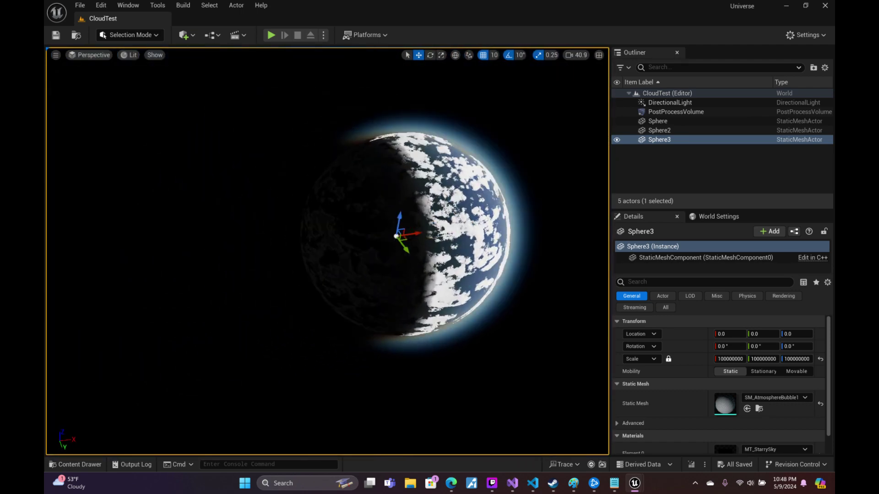
right_click_drag(327, 252, 327, 251)
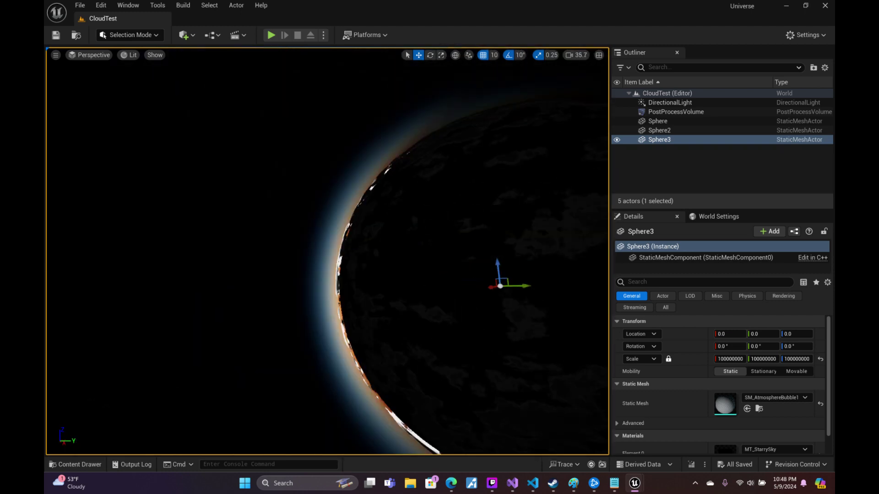
right_click_drag(327, 252, 327, 252)
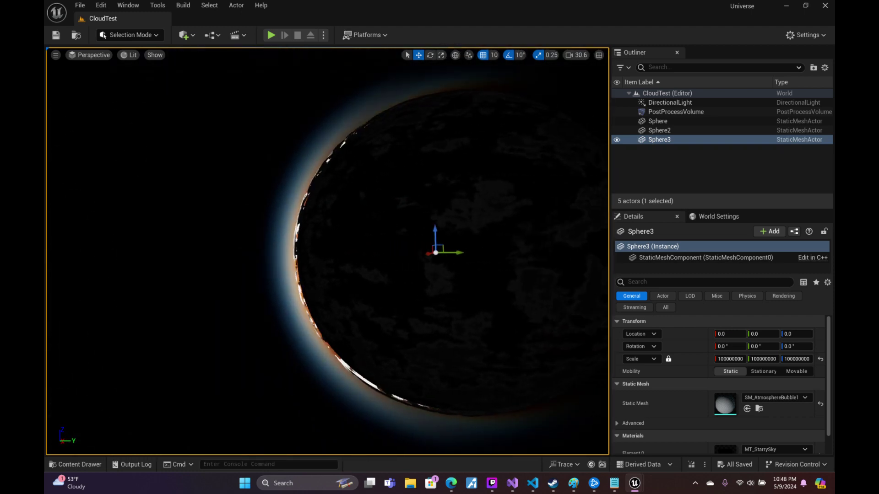
right_click_drag(327, 251, 327, 252)
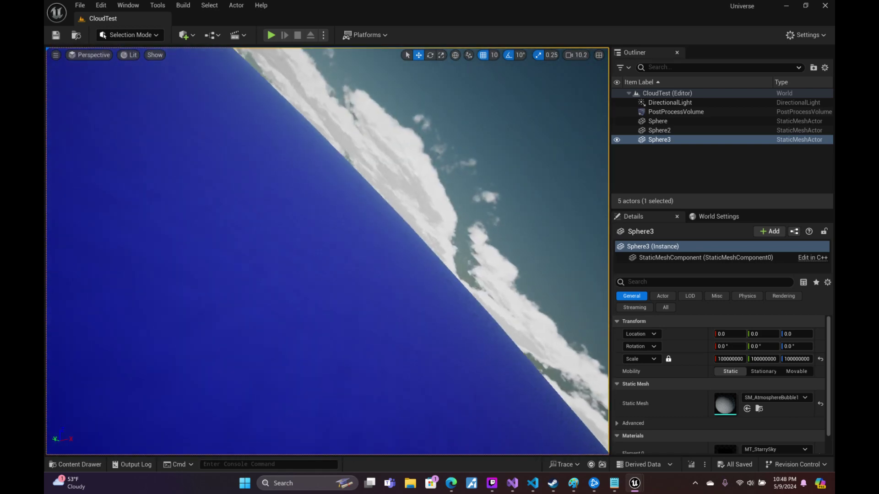
right_click_drag(494, 187, 494, 186)
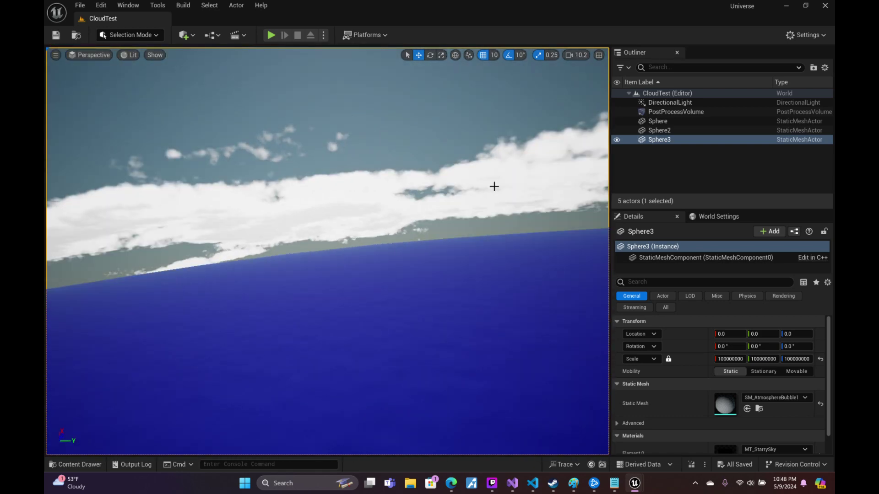
- Review the CameraAltitudeRamp and mainImage custom code, then save MT_SebasClouds with CameraAltitudeRamp(1000.0)
mouse_move(631, 485)
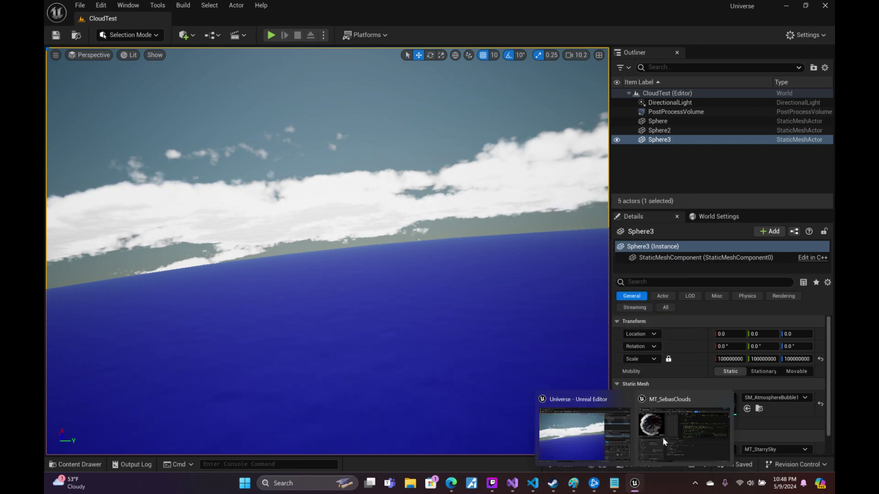
left_click(575, 400)
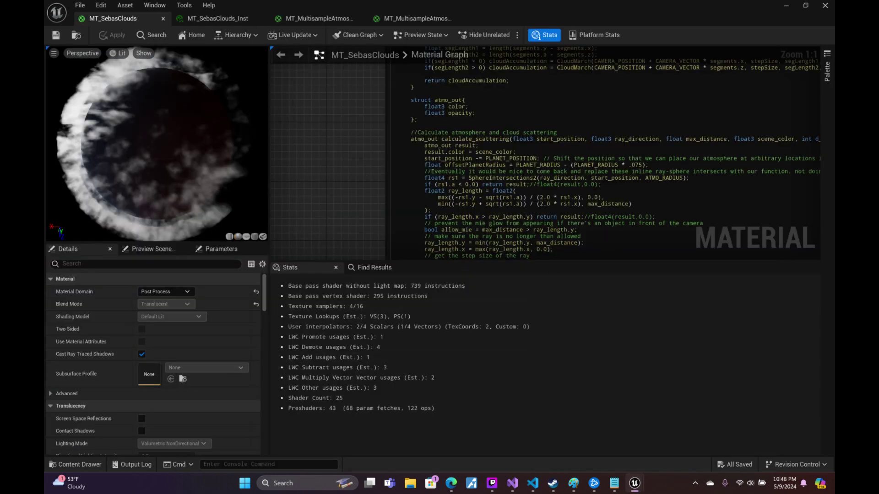
mouse_move(326, 189)
right_mouse_down()
mouse_move(339, 136)
mouse_move(327, 148)
right_mouse_up()
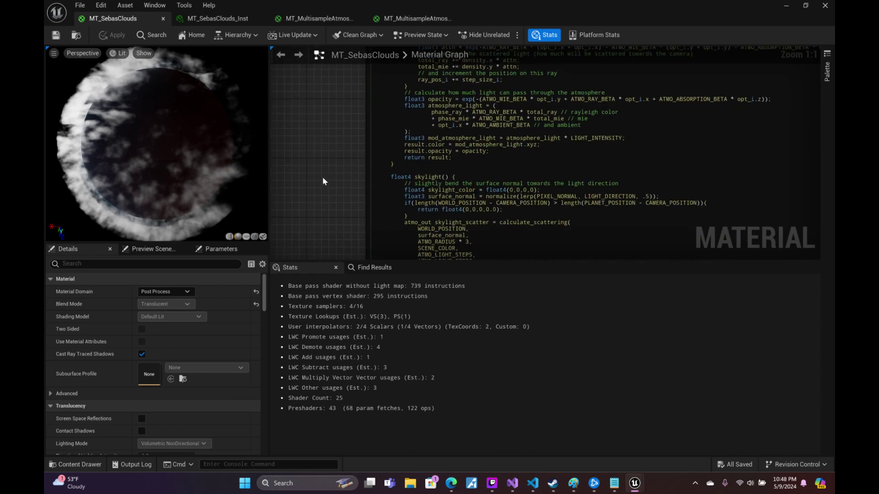
right_click_drag(322, 181, 293, 129)
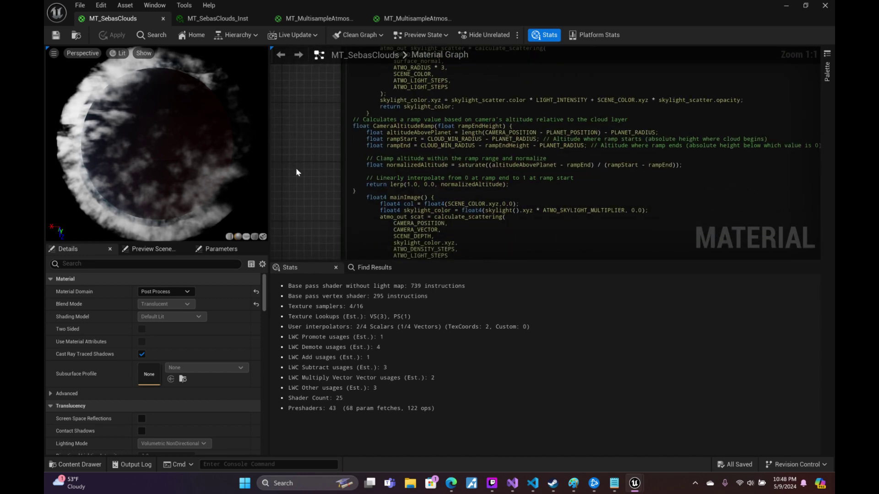
right_click_drag(292, 198, 285, 100)
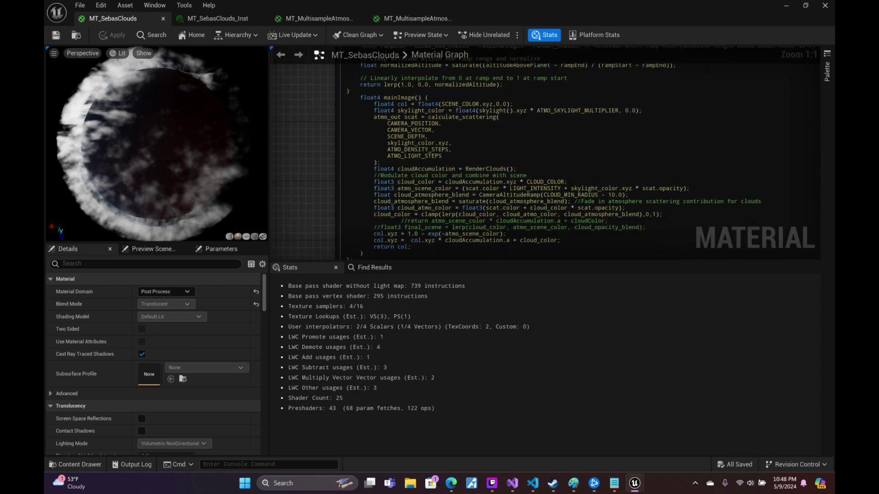
left_click_drag(608, 195, 544, 196)
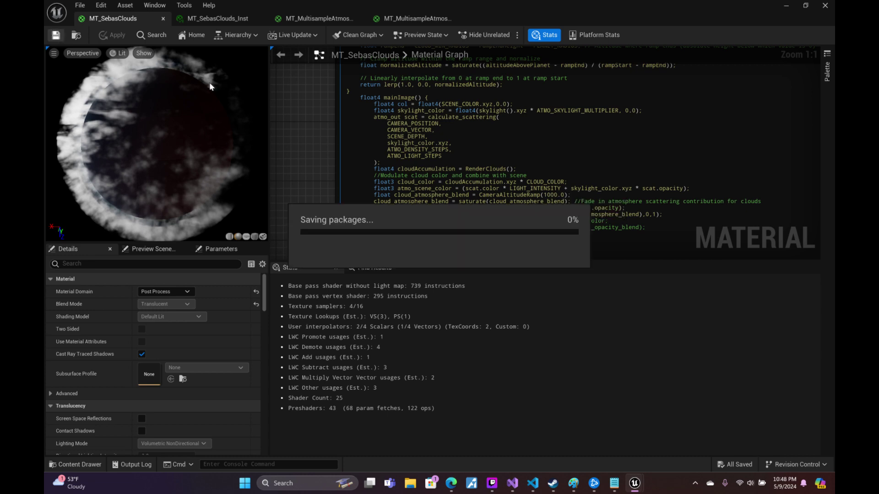
key("ctrl+s")
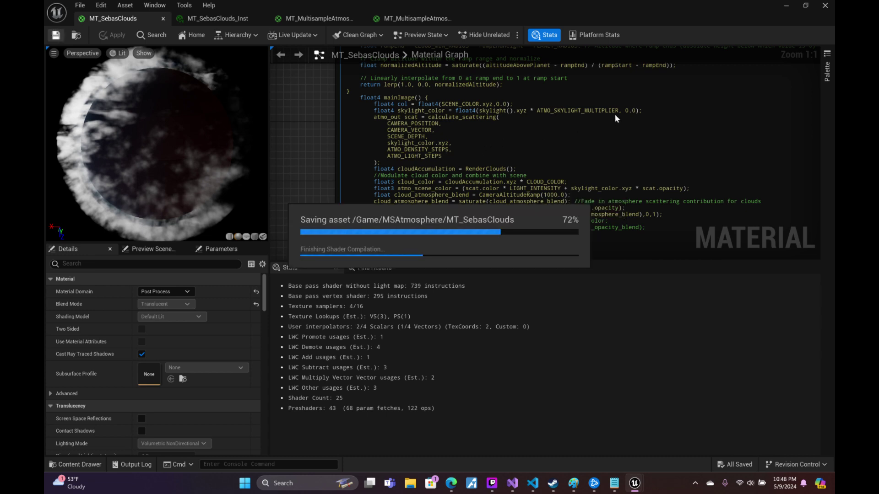
- Fly the camera above the ocean and look along the tilted cloud band on the planet's curve
left_click(780, 6)
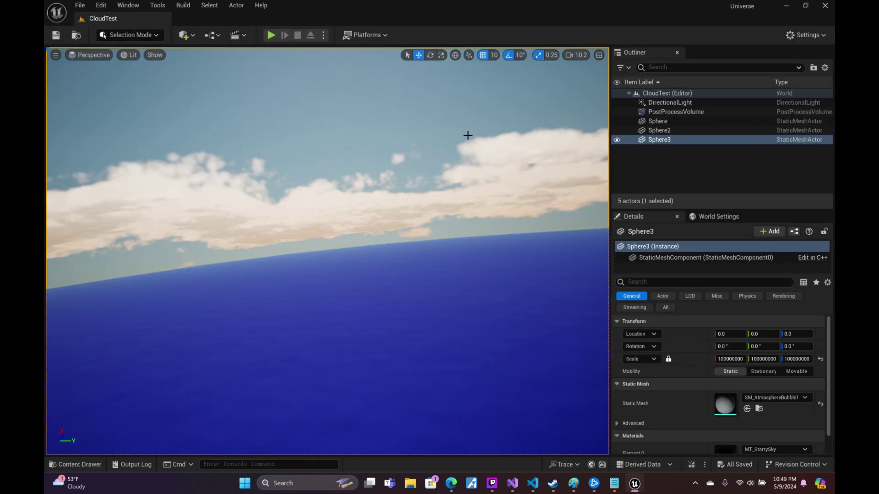
right_click_drag(327, 252, 327, 252)
scroll(328, 252, "down", 2)
scroll(328, 252, "down", 2)
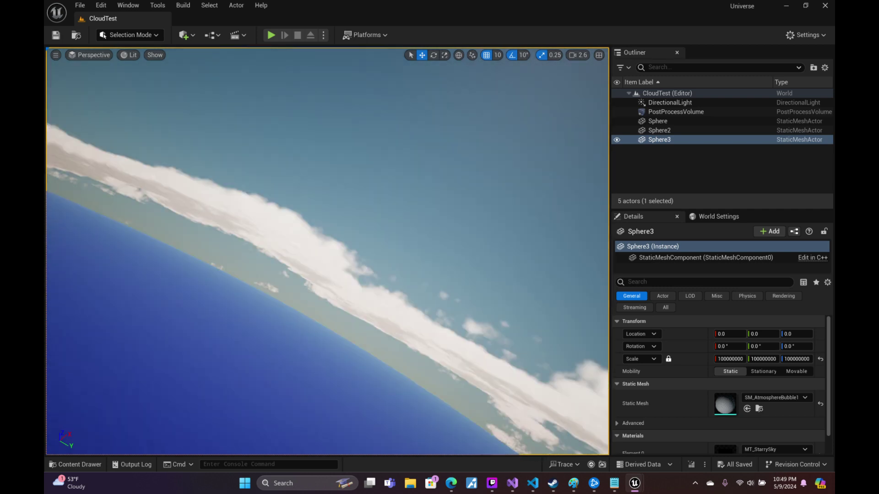
right_click_drag(482, 165, 482, 164)
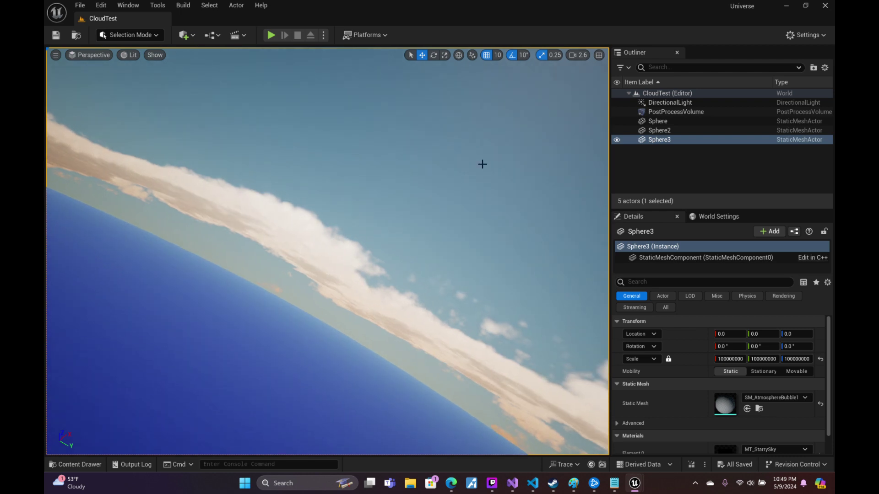
- Bring up sebastian_clouds.hlsl in VS Code and scroll to cloud_atmosphere_blend on line 419
left_click(532, 483)
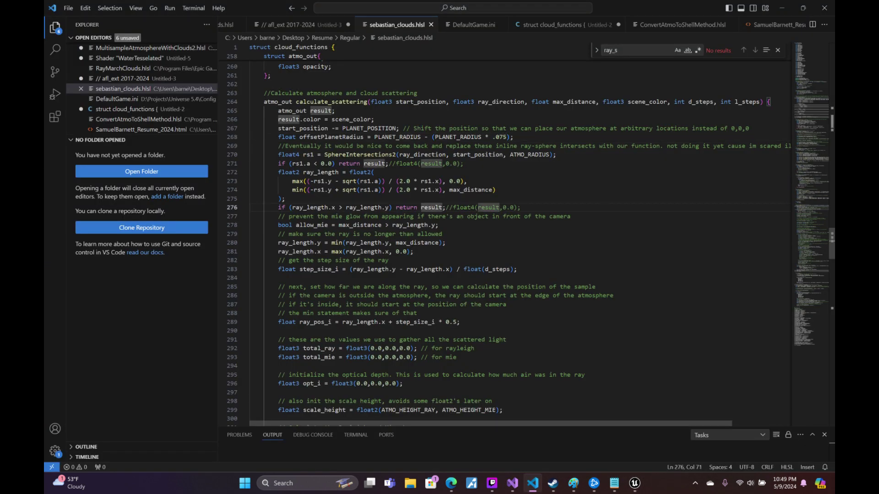
scroll(504, 229, "up", 2)
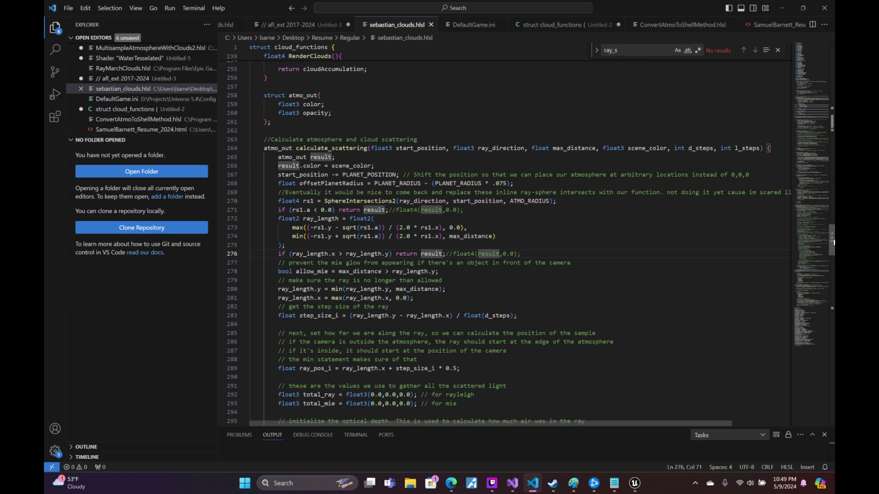
left_click_drag(832, 243, 831, 338)
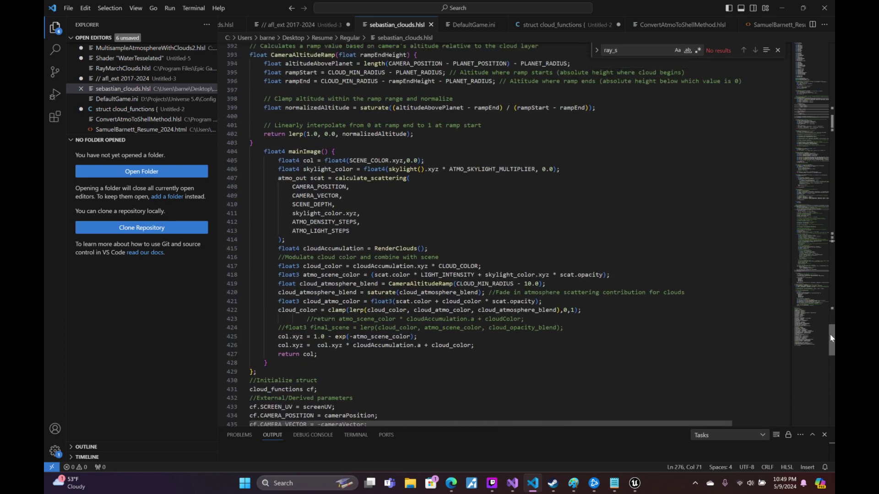
scroll(831, 339, "up", 2)
scroll(831, 339, "up", 2)
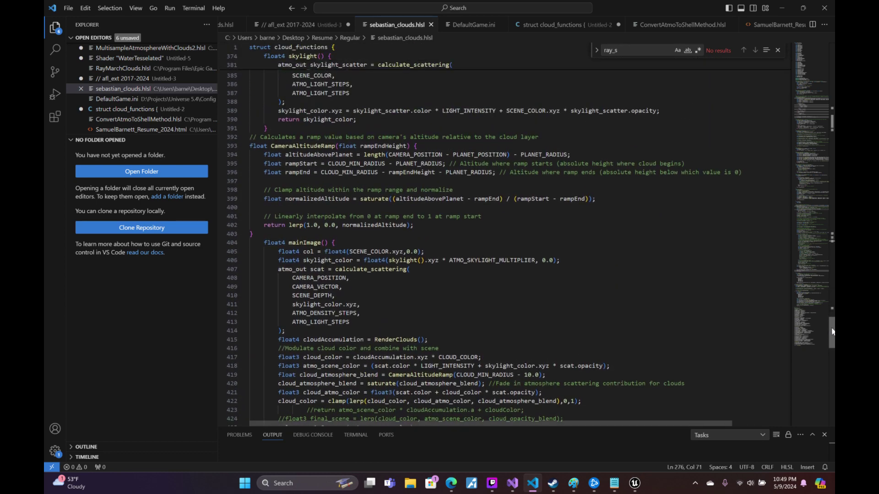
scroll(832, 338, "up", 1)
scroll(831, 339, "up", 1)
scroll(831, 338, "up", 2)
scroll(831, 338, "down", 1)
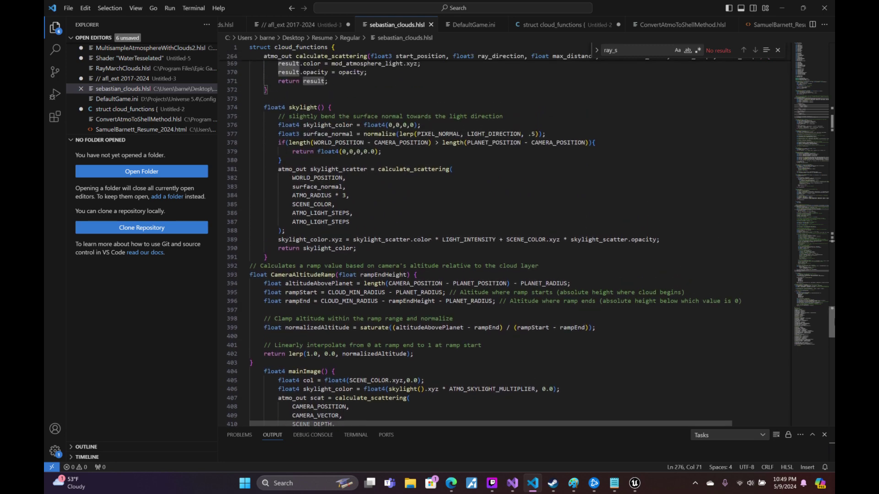
scroll(832, 339, "down", 2)
scroll(831, 338, "down", 2)
scroll(832, 339, "down", 1)
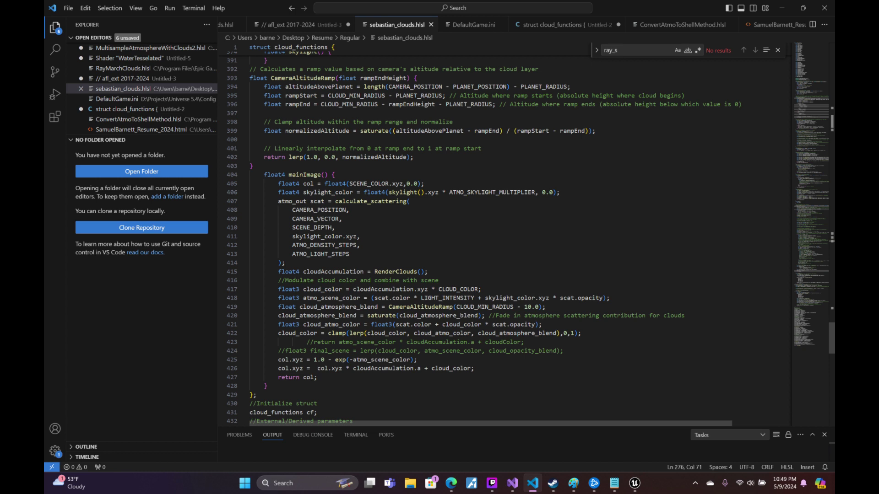
- Replace CLOUD_MIN_RADIUS - 10.0 on line 419 with 5000.0 and select the whole shader for copying
left_click_drag(531, 307, 456, 307)
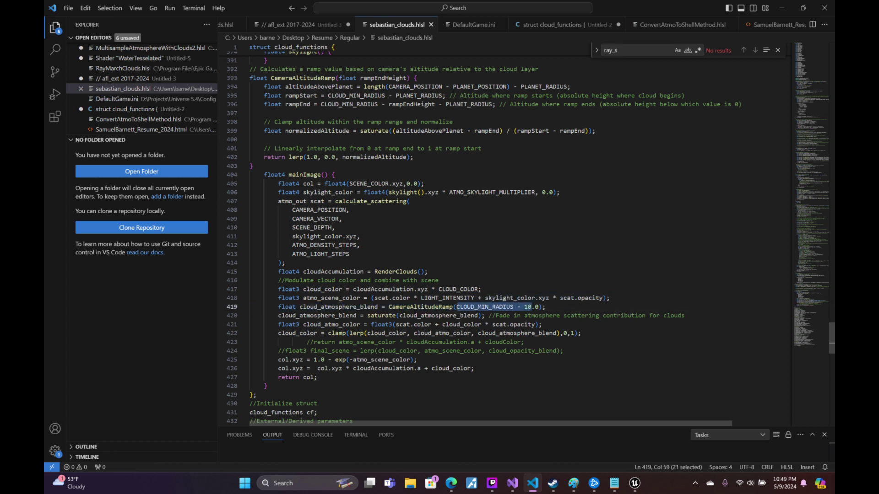
type("1")
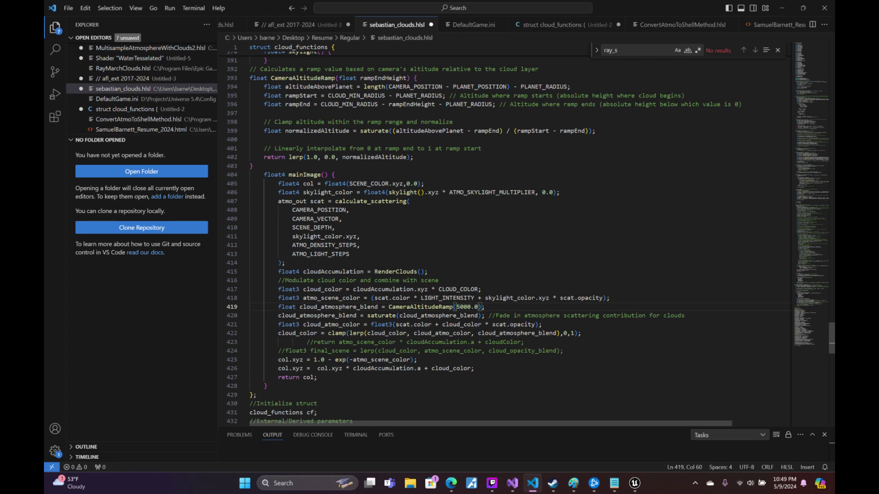
key("ctrl+a")
- Save MT_SebasClouds with CameraAltitudeRamp(5000.0) and go back to the level viewport
mouse_move(634, 483)
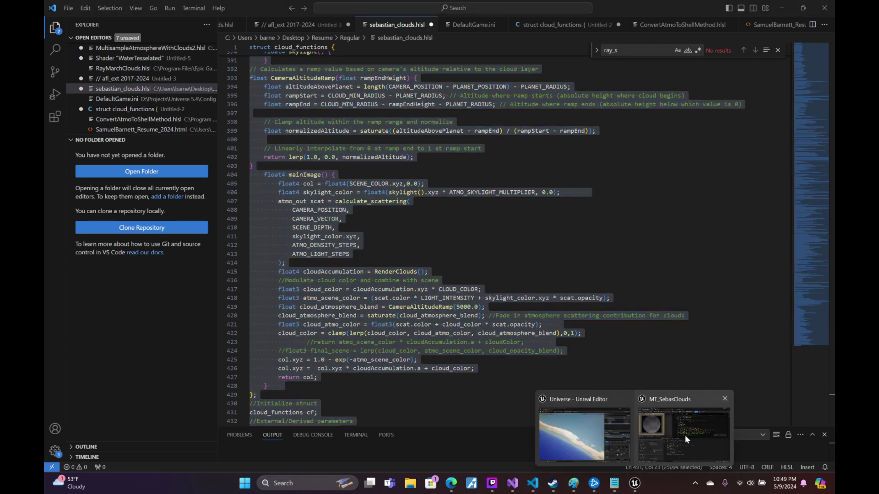
left_click(685, 438)
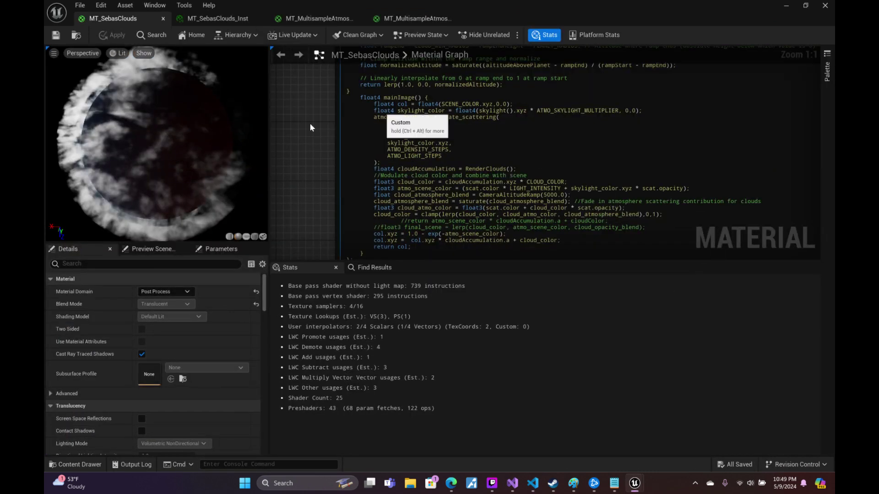
left_click(55, 35)
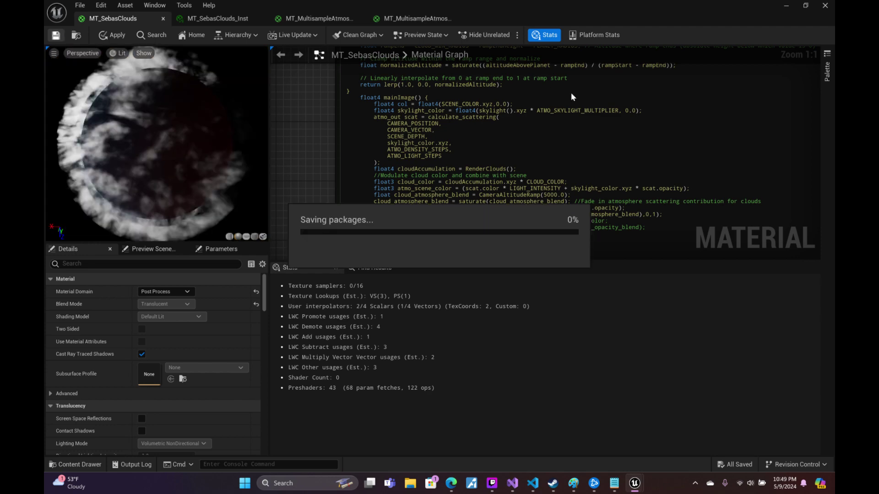
left_click(786, 8)
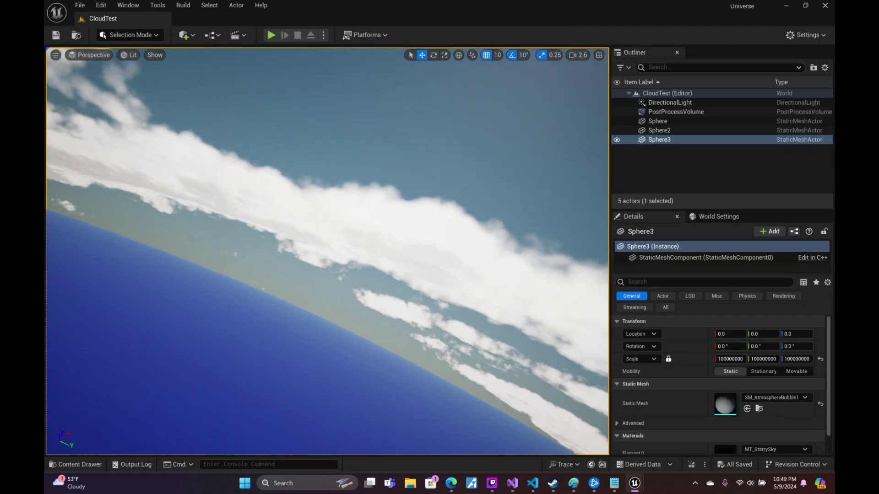
- Turn the camera along the planet's cloud-covered limb and fly out toward orbit
mouse_move(327, 252)
right_mouse_down()
mouse_move(293, 274)
mouse_move(275, 265)
right_mouse_up()
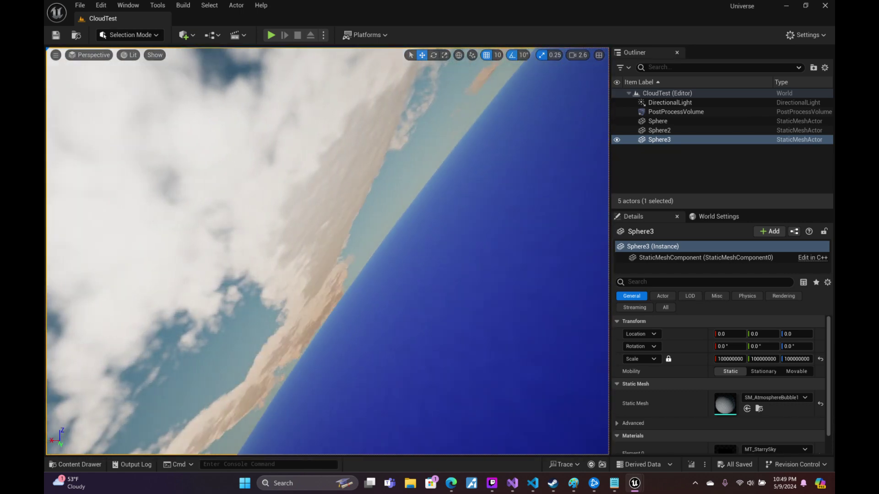
mouse_move(327, 252)
right_mouse_down()
mouse_move(348, 256)
mouse_move(320, 265)
right_mouse_up()
scroll(348, 256, "up", 3)
scroll(348, 257, "up", 3)
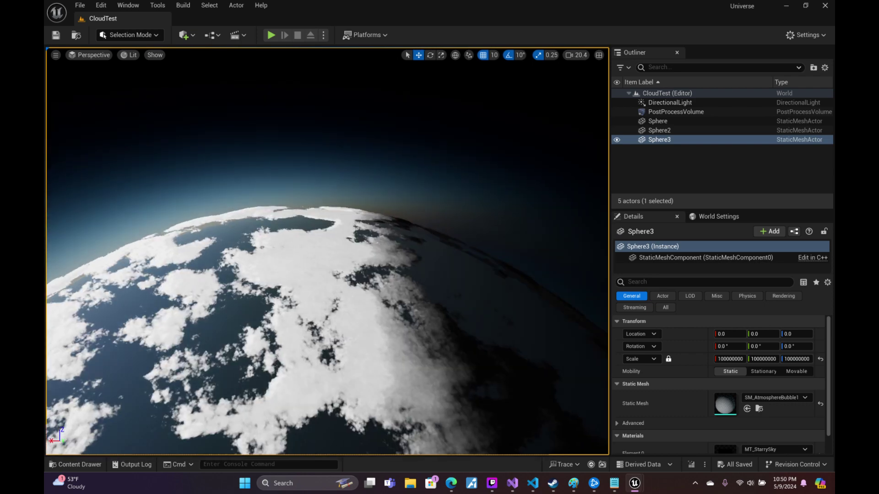
- Descend and pitch the camera down into the cloud layer to inspect the clouds up close
scroll(314, 177, "down", 3)
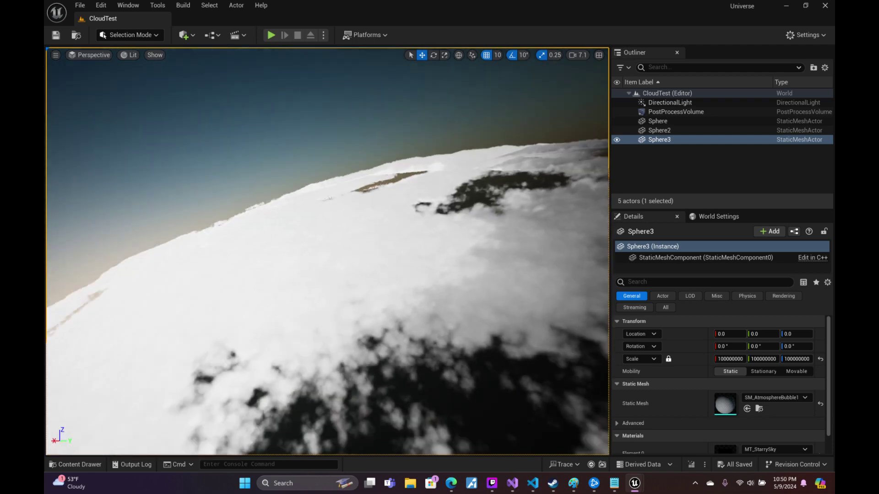
scroll(314, 177, "down", 2)
scroll(311, 195, "up", 5)
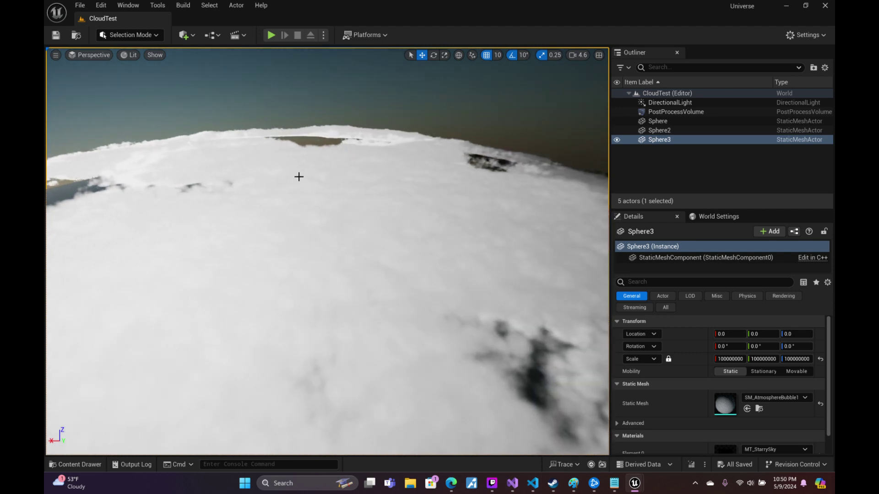
right_click_drag(312, 178, 313, 205)
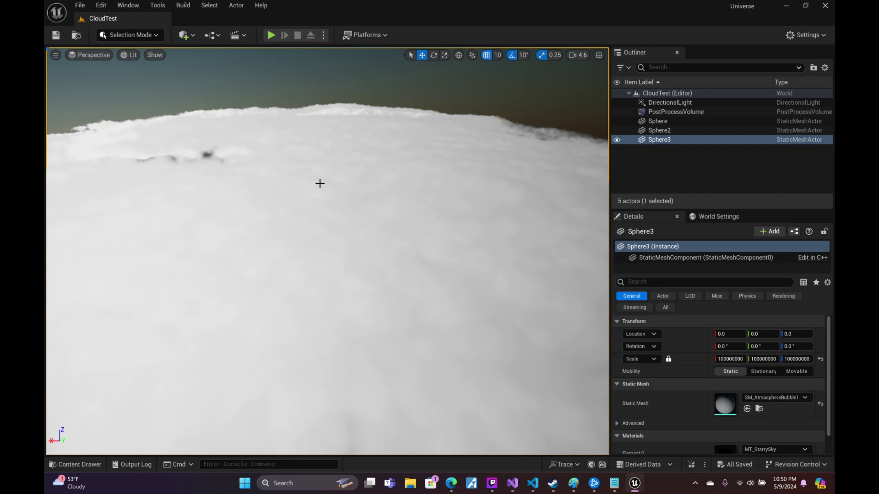
right_click_drag(312, 205, 293, 215)
- Fly in and out of the cloud fog, pulling back to view the whole cloudy planet
scroll(293, 215, "down", 1)
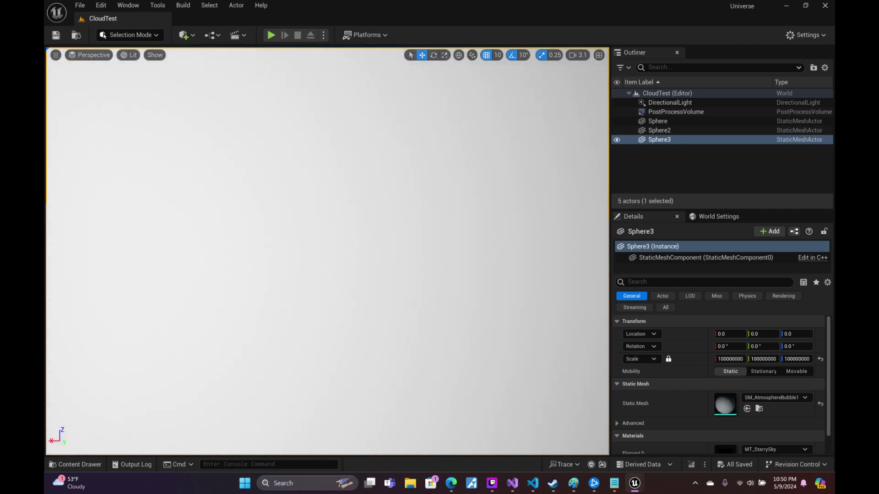
right_click_drag(293, 215, 293, 215)
scroll(293, 216, "up", 3)
scroll(292, 215, "up", 1)
scroll(293, 215, "down", 1)
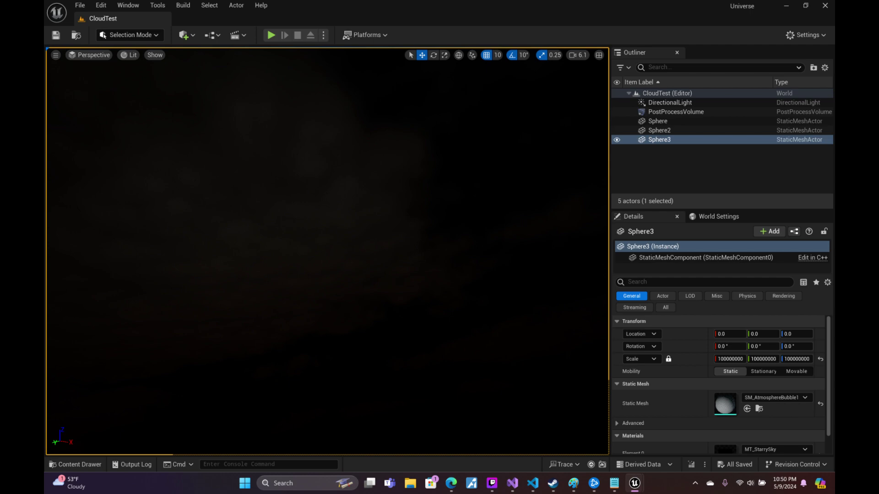
scroll(293, 215, "up", 3)
right_click_drag(293, 215, 293, 215)
scroll(293, 215, "down", 1)
scroll(293, 215, "down", 3)
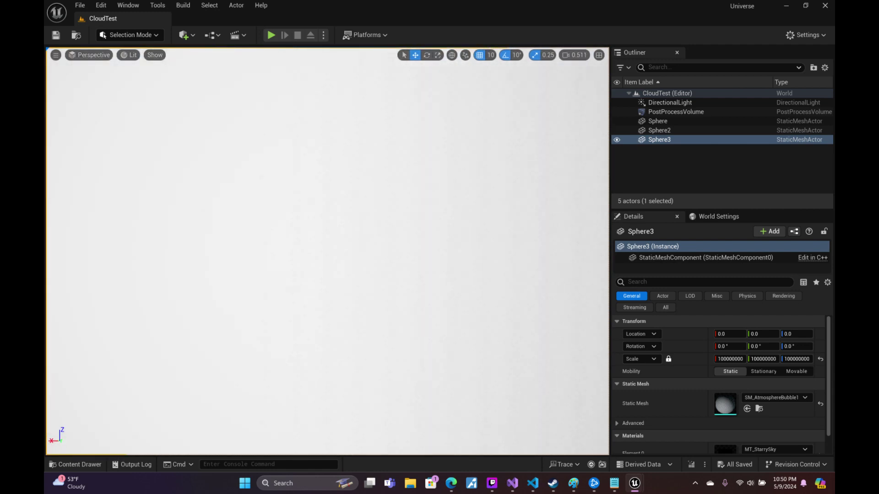
right_click_drag(293, 215, 293, 215)
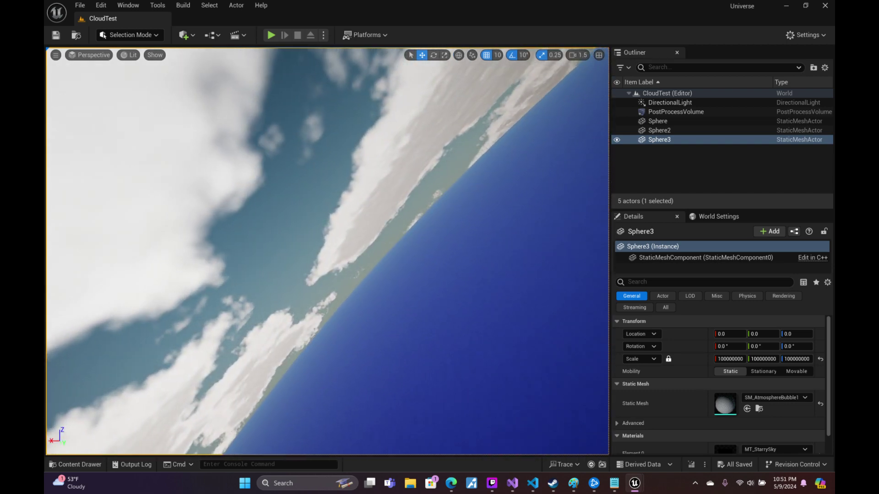
- Fly along the cloud bank over the coastline, then pull back out to orbit
right_click_drag(454, 154, 453, 153)
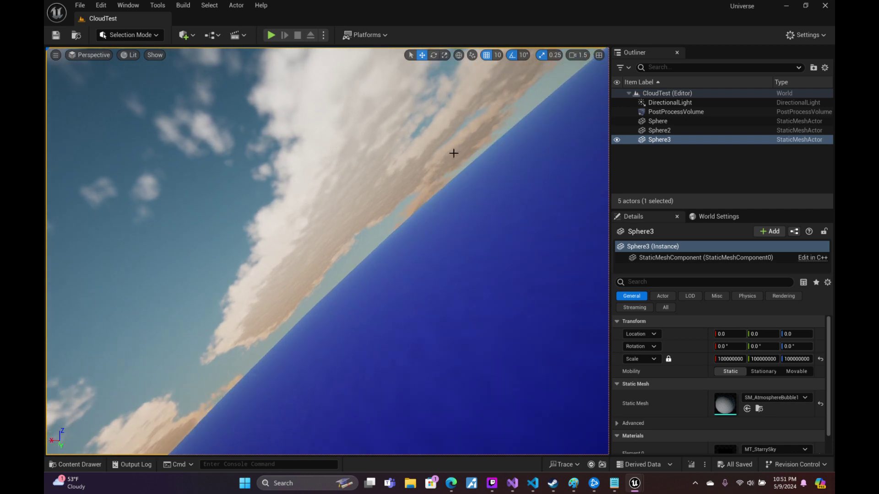
right_click_drag(464, 208, 464, 207)
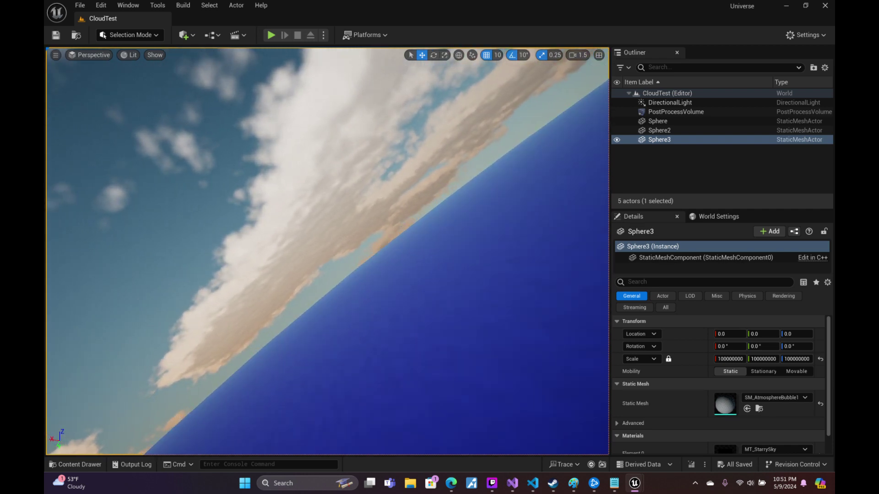
scroll(464, 208, "up", 2)
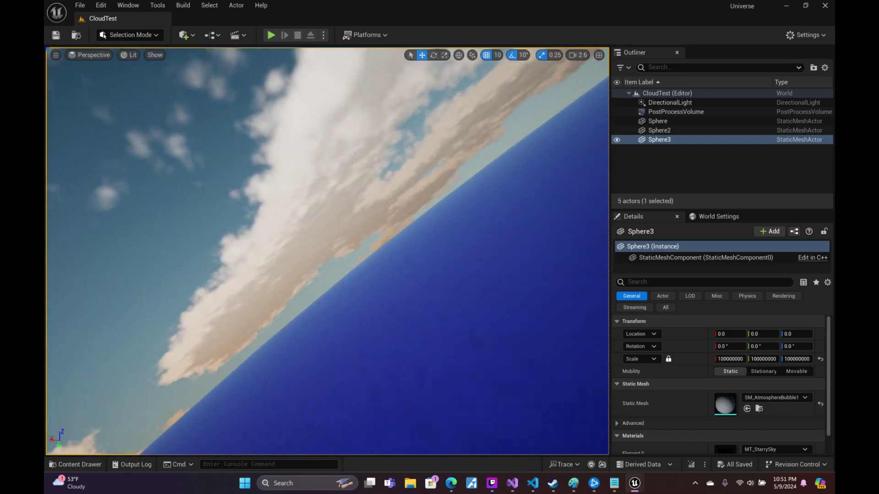
right_click_drag(384, 174, 384, 174)
scroll(384, 174, "up", 5)
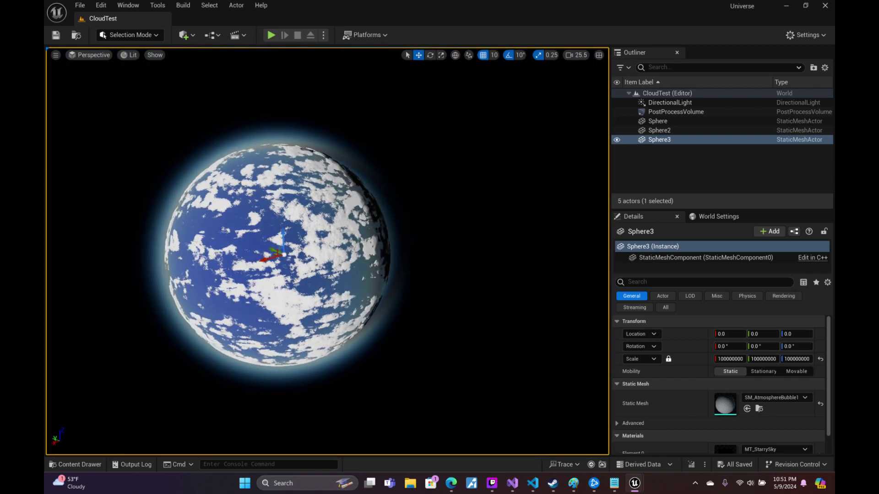
right_click_drag(384, 174, 384, 174)
scroll(384, 173, "down", 4)
scroll(384, 174, "down", 3)
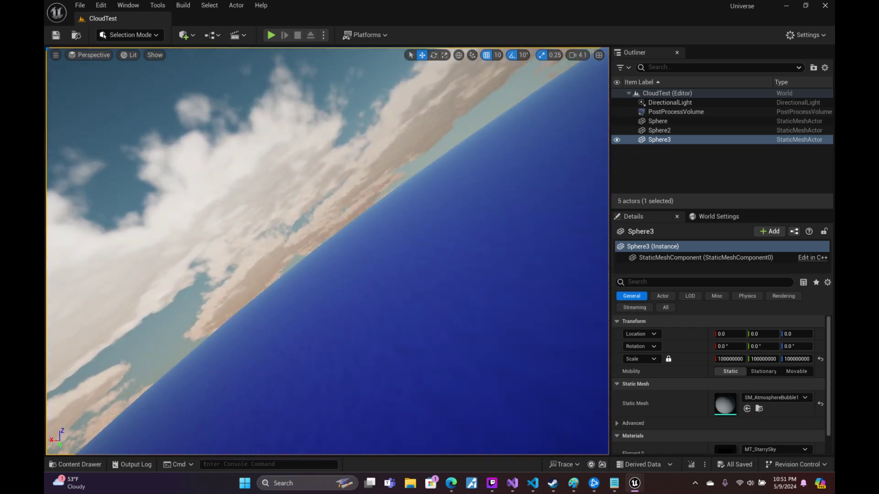
right_click_drag(383, 174, 384, 173)
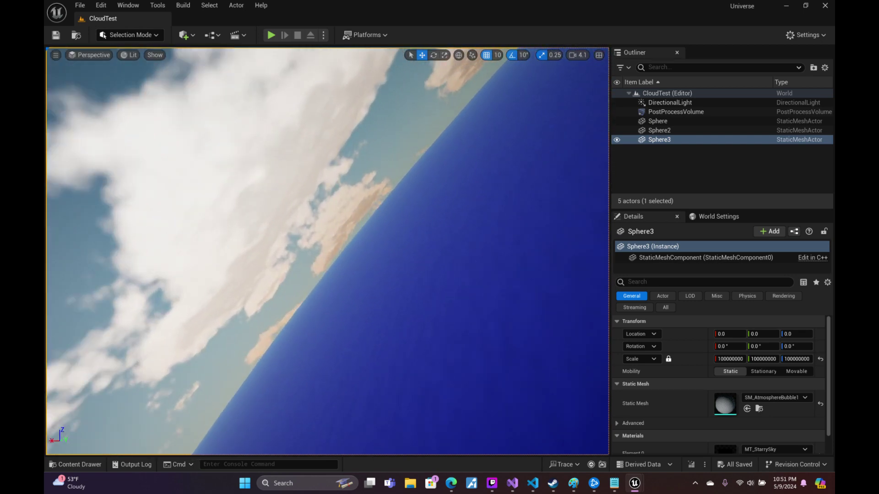
right_click_drag(384, 174, 384, 174)
scroll(384, 174, "up", 1)
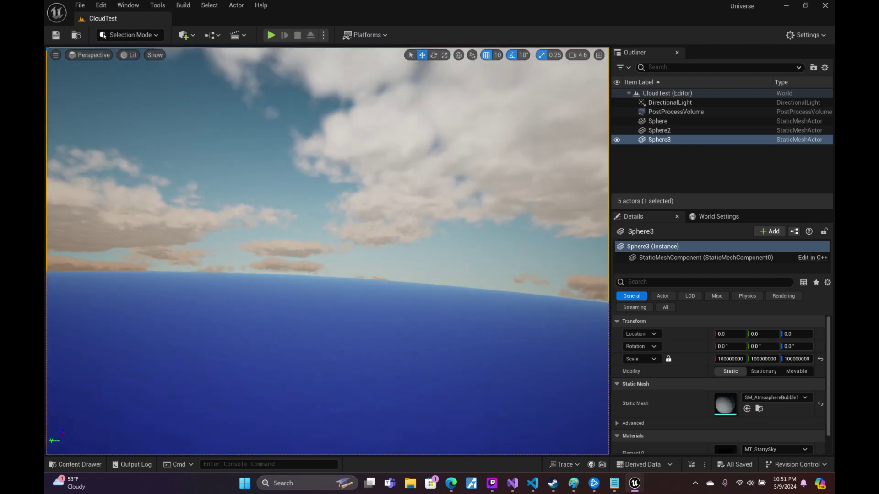
right_click_drag(384, 173, 384, 174)
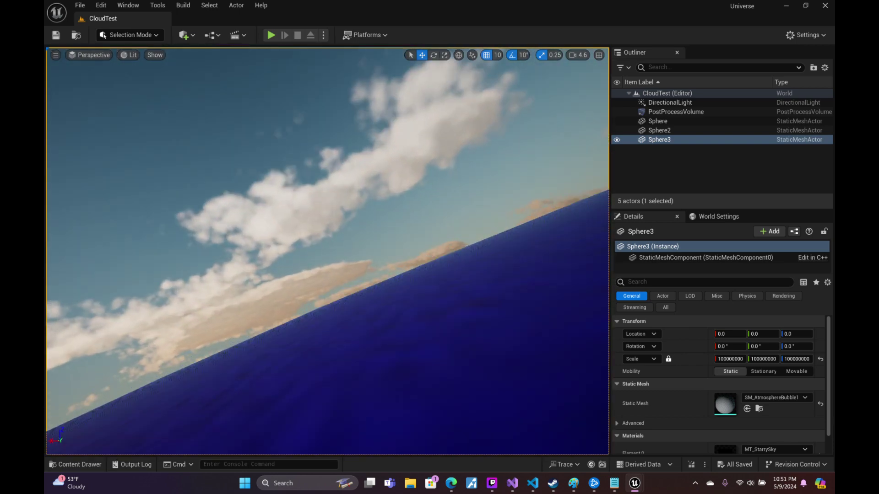
right_click_drag(384, 174, 384, 174)
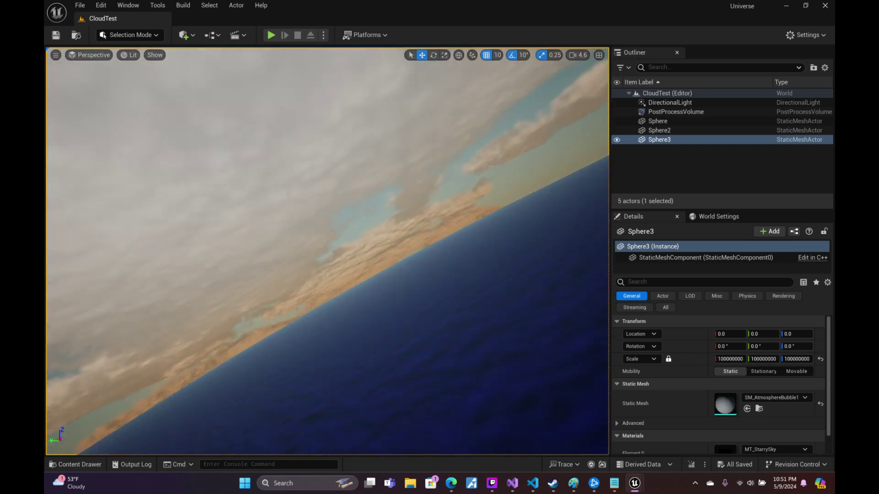
right_click_drag(384, 174, 384, 174)
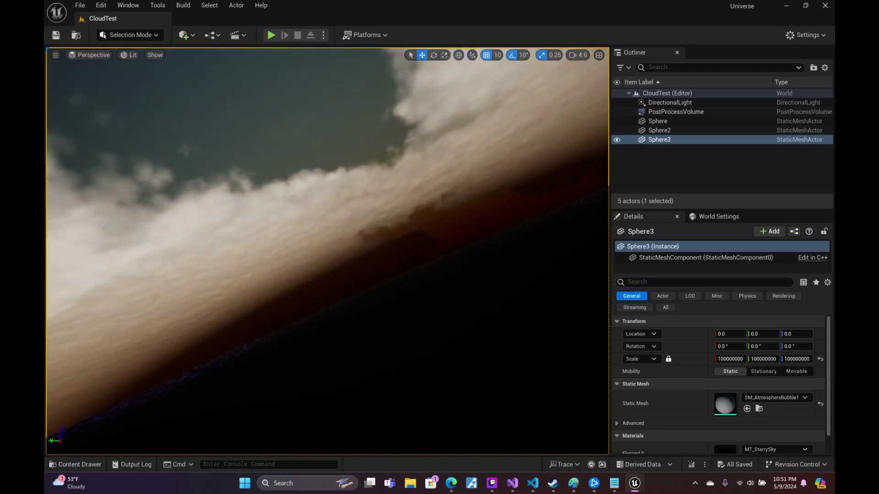
right_click_drag(384, 174, 384, 174)
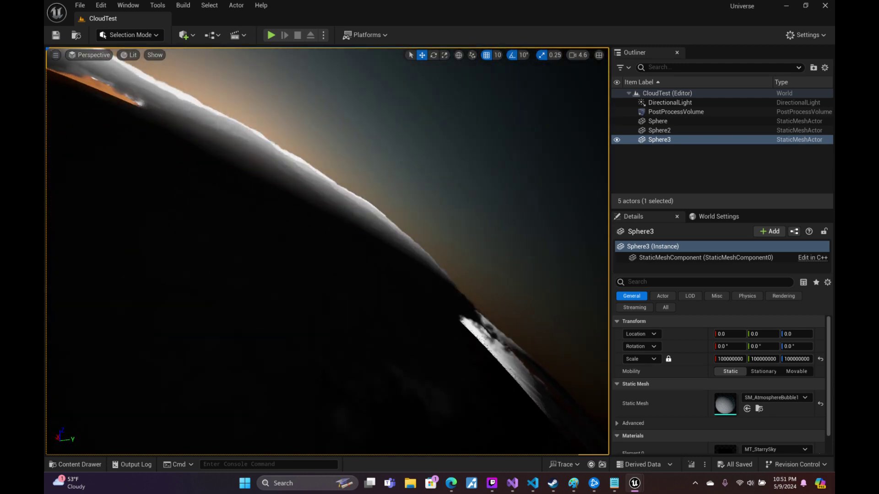
scroll(384, 174, "up", 3)
key("w")
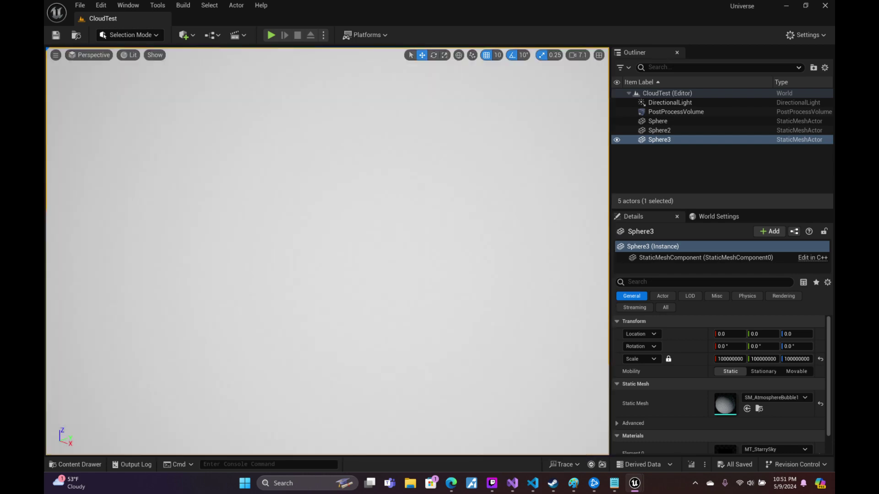
scroll(327, 252, "down", 1)
key("w")
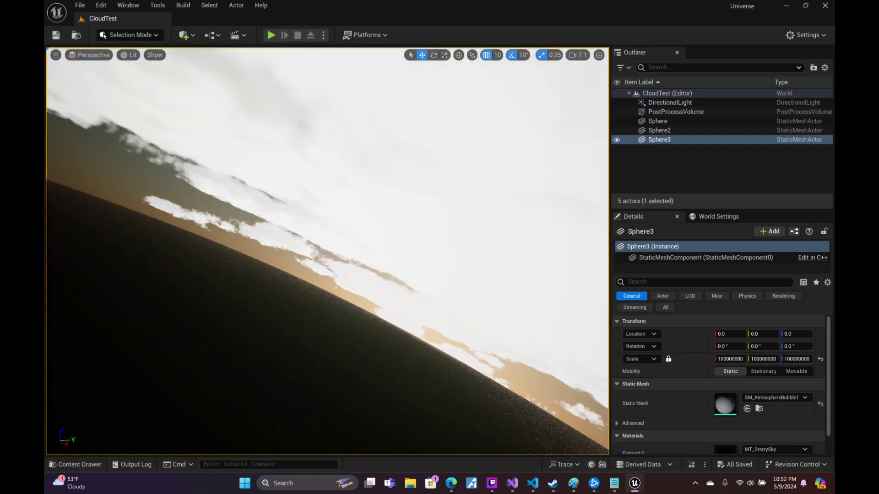
key("w")
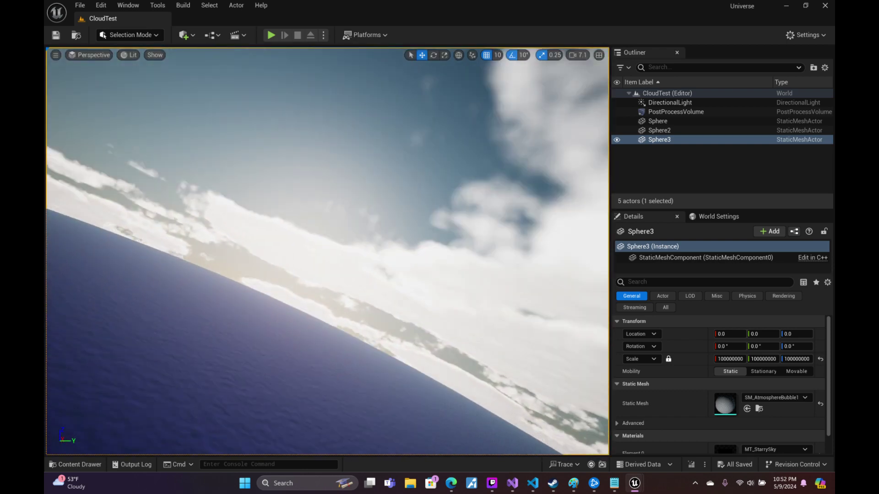
key("w")
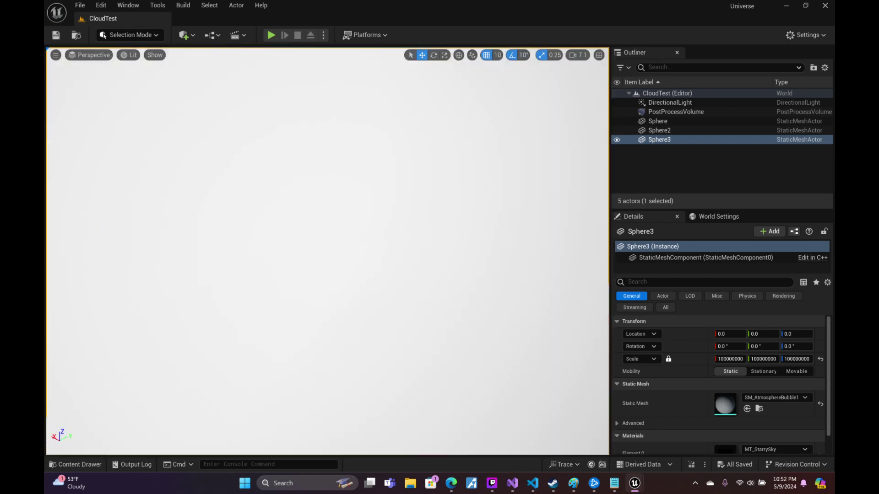
key("w")
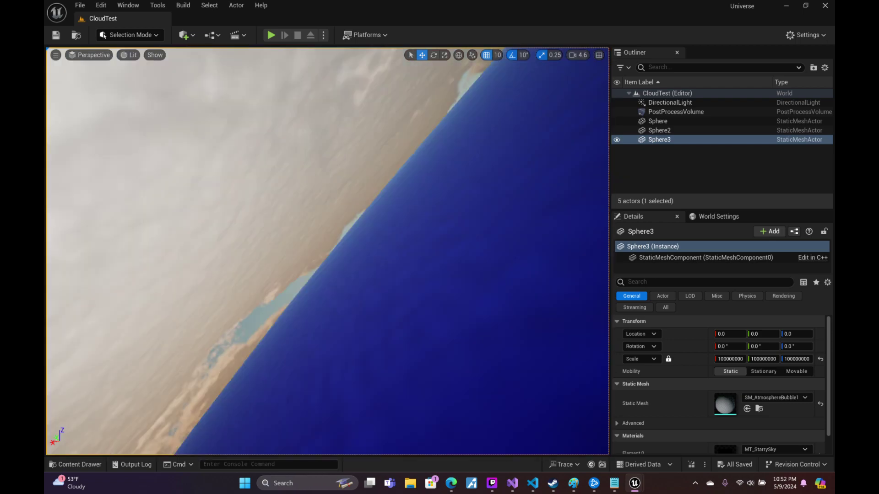
key("s")
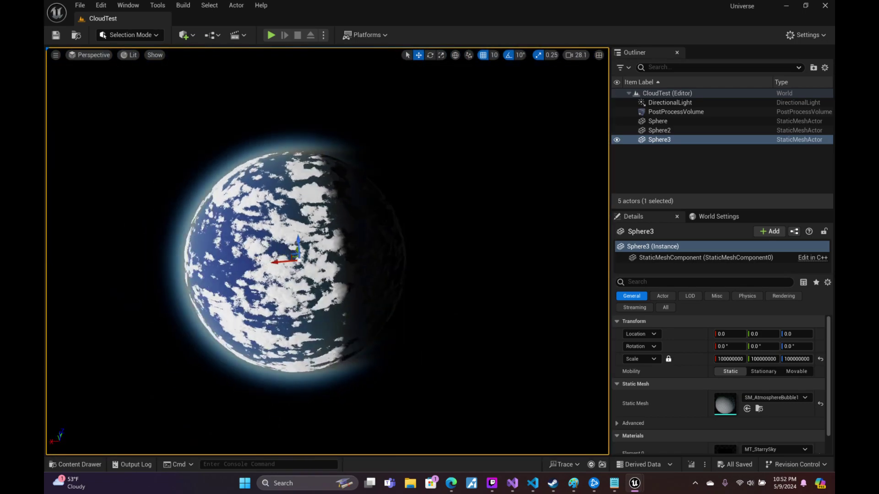
key("w")
key("w")
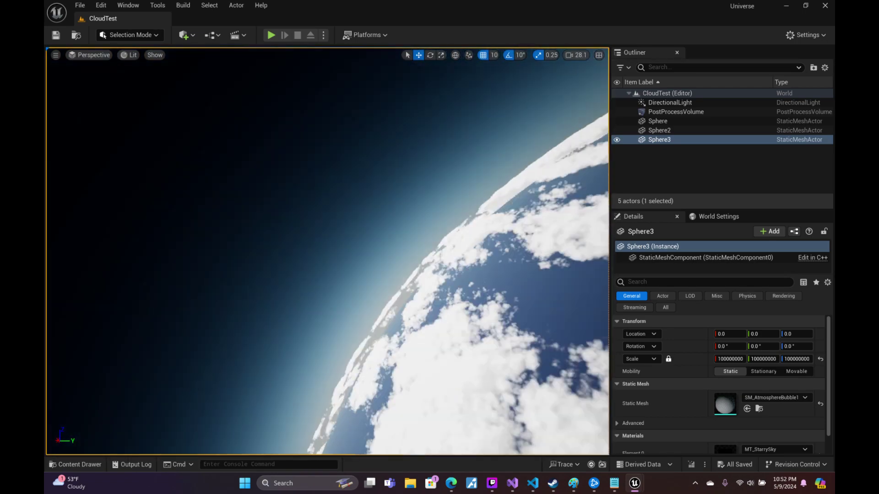
scroll(328, 252, "down", 5)
key("w")
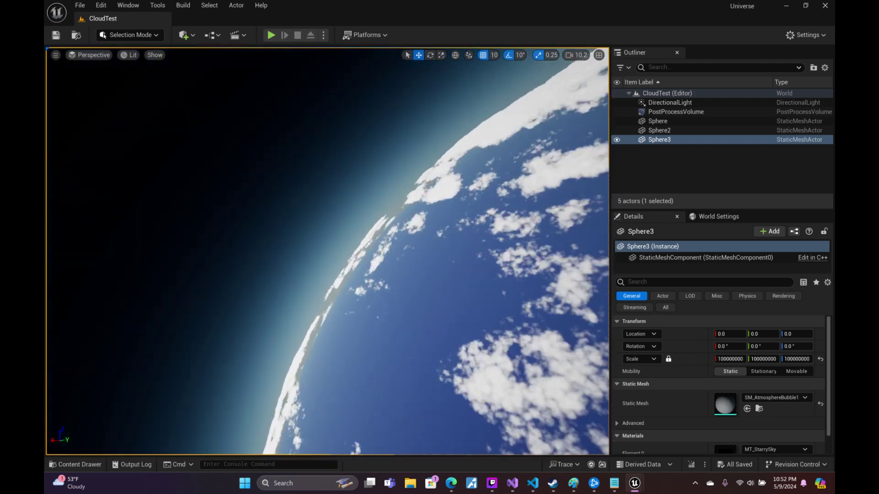
scroll(328, 252, "up", 2)
key("w")
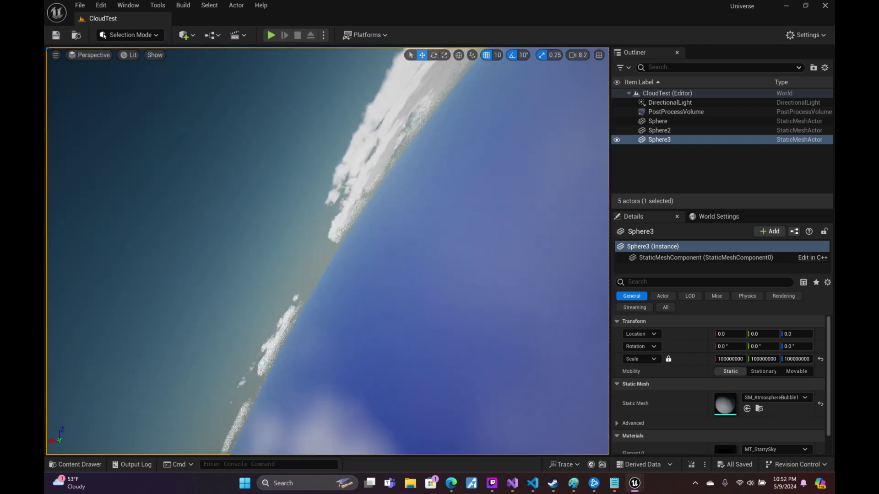
scroll(328, 252, "down", 2)
scroll(328, 251, "up", 2)
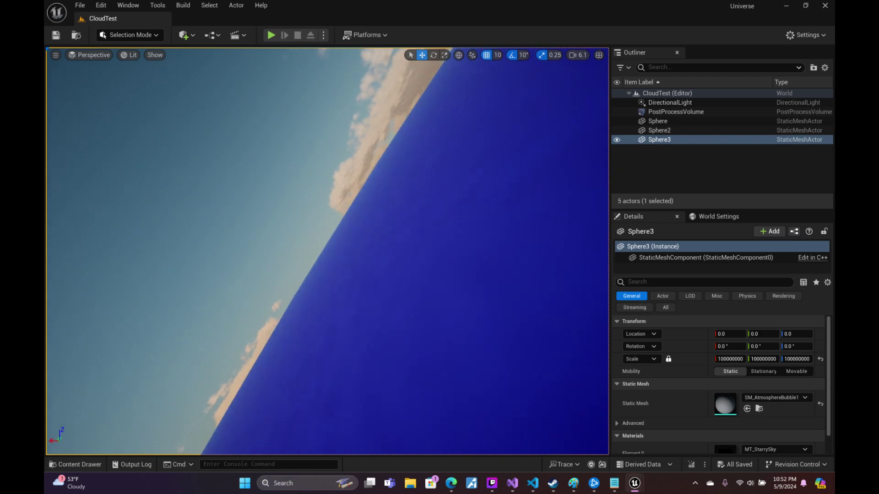
key("s")
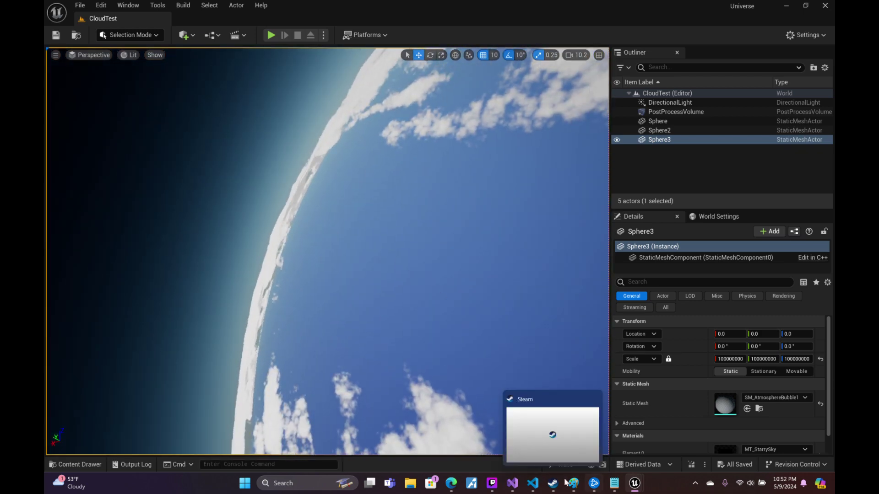
left_click(532, 483)
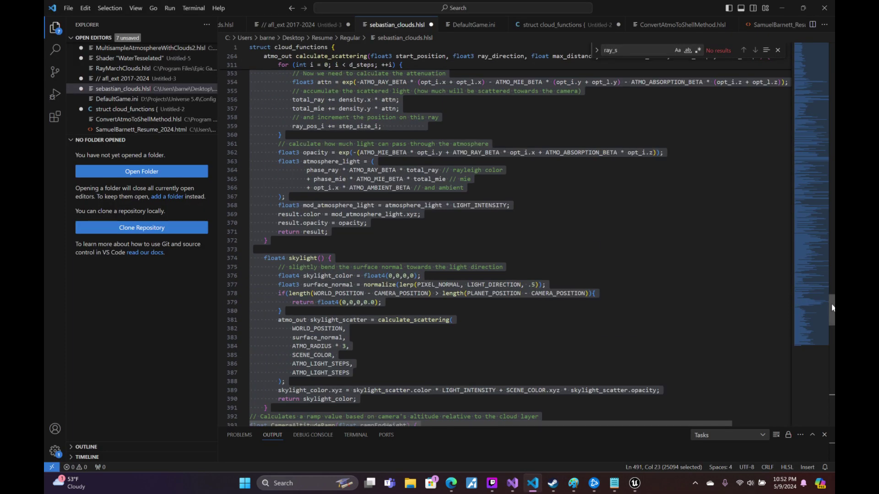
left_click_drag(832, 308, 832, 55)
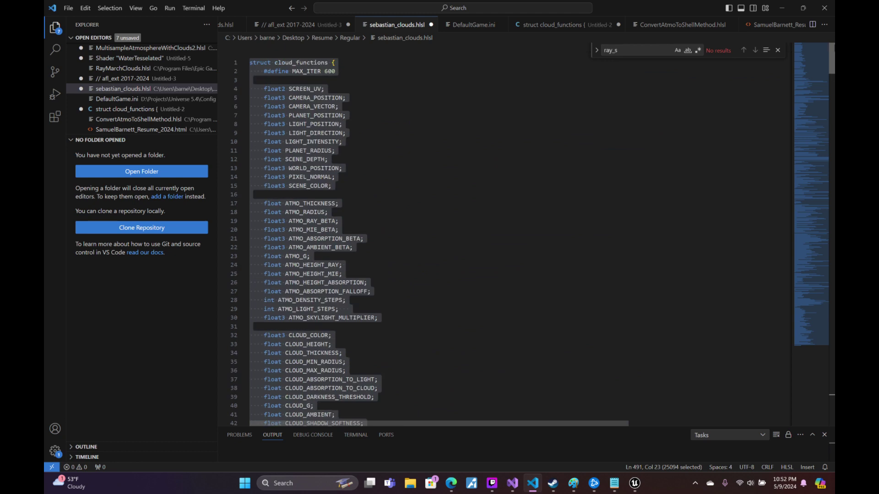
left_click(335, 71)
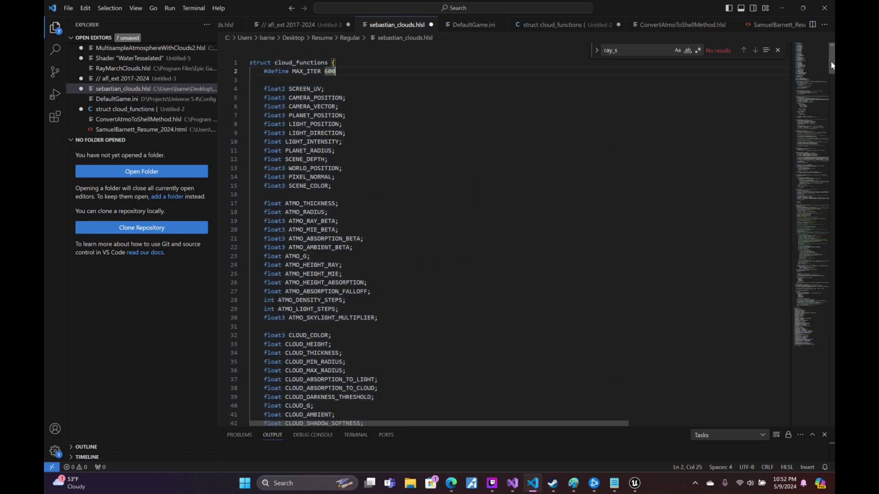
- Open the MT_SebasClouds_Inst material instance and set CloudDensitySteps from 64 to 32
left_click(640, 485)
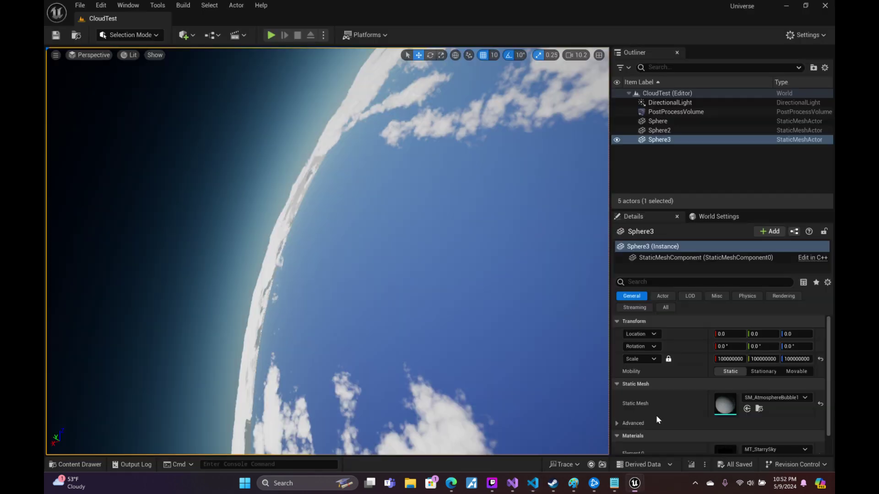
left_click(320, 19)
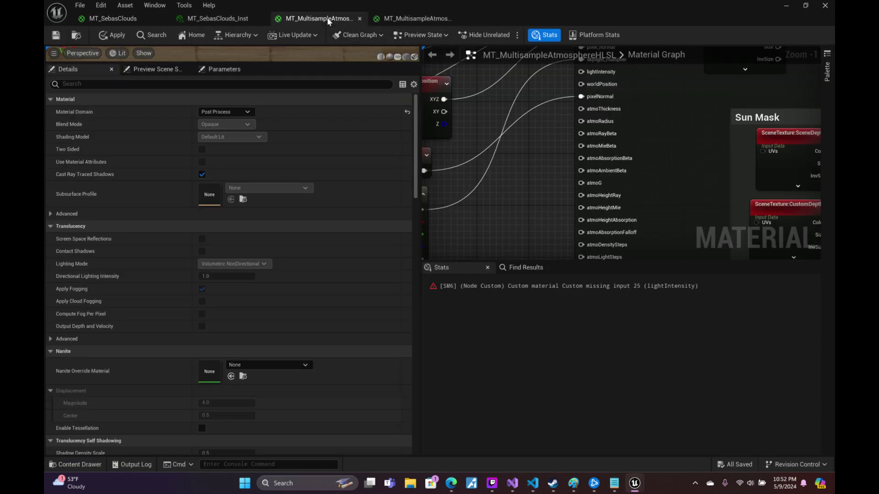
left_click(411, 20)
left_click(236, 20)
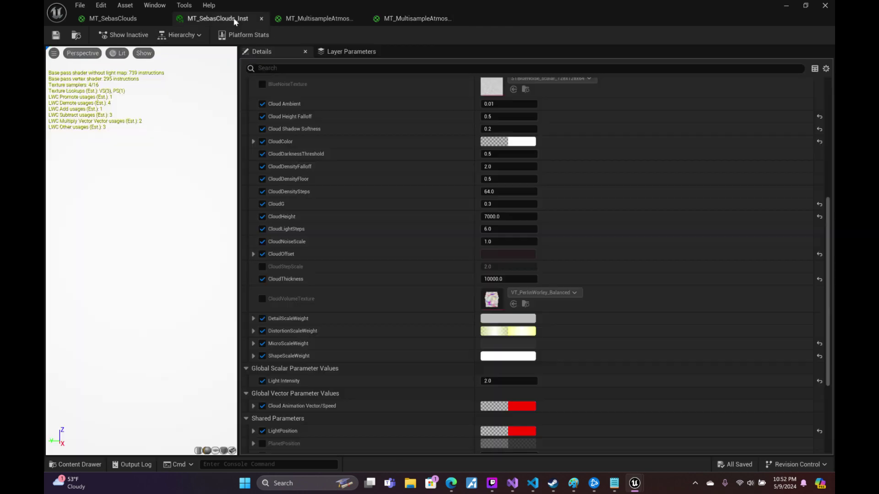
left_click(805, 5)
type("128")
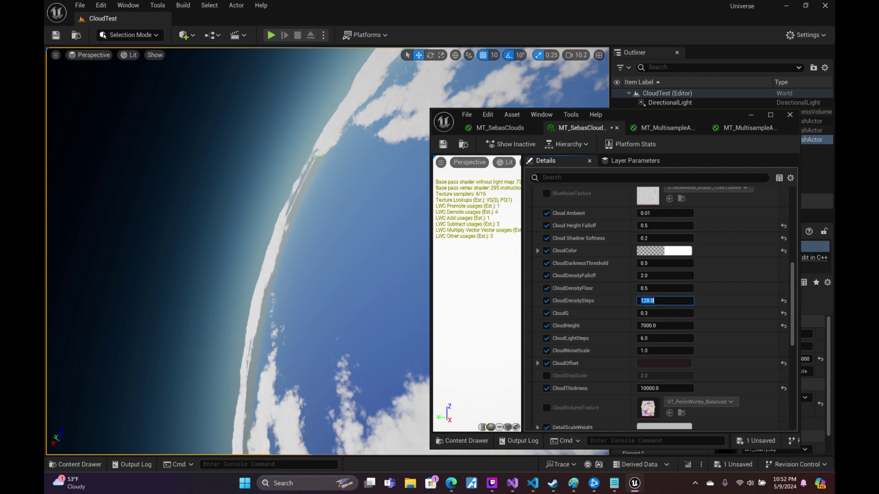
- Fly the camera close to the clouds and back out to check the 32-step rendering
right_click_drag(351, 240, 351, 239)
type("32")
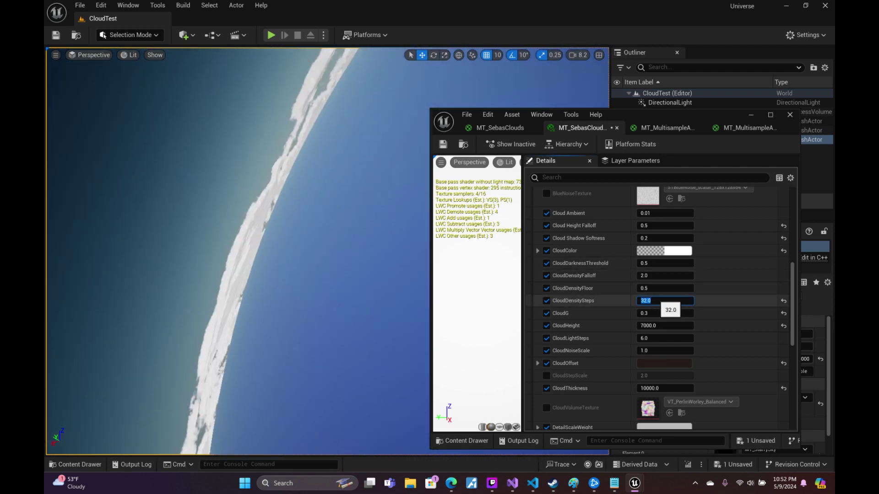
right_click_drag(392, 269, 391, 268)
scroll(391, 269, "up", 2)
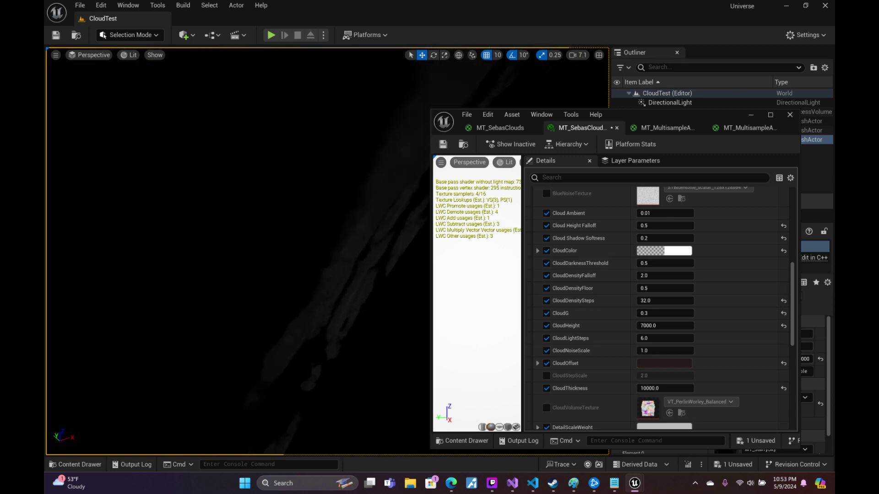
right_click_drag(391, 268, 391, 269)
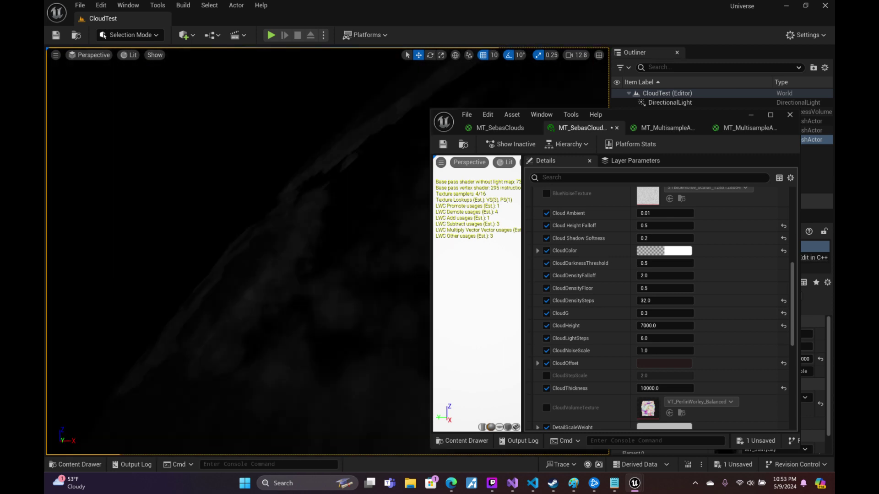
scroll(391, 269, "up", 3)
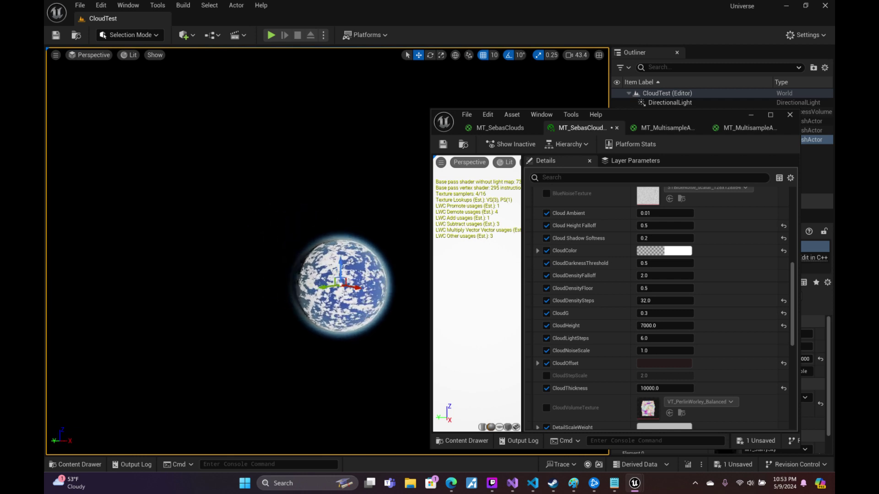
left_click(752, 115)
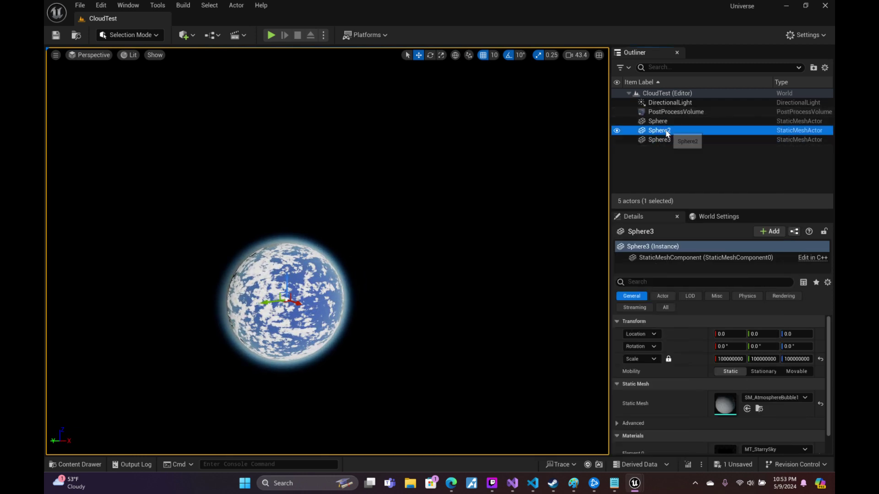
left_click(666, 143)
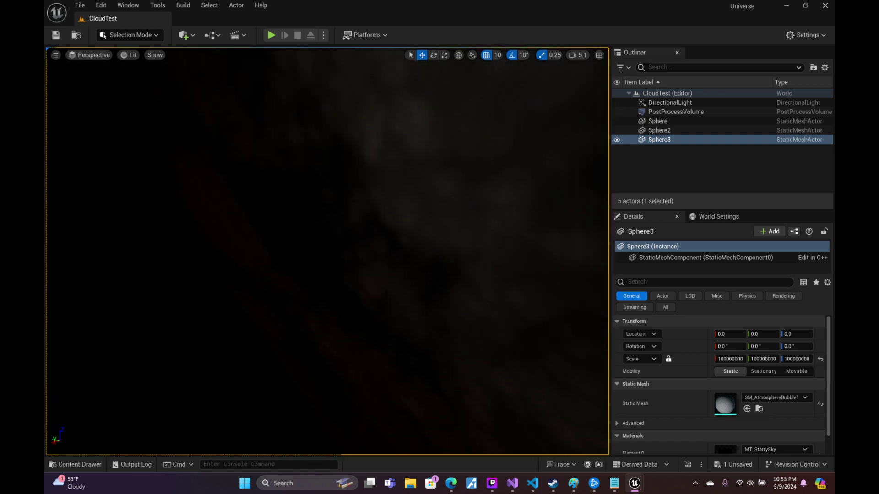
scroll(327, 251, "up", 3)
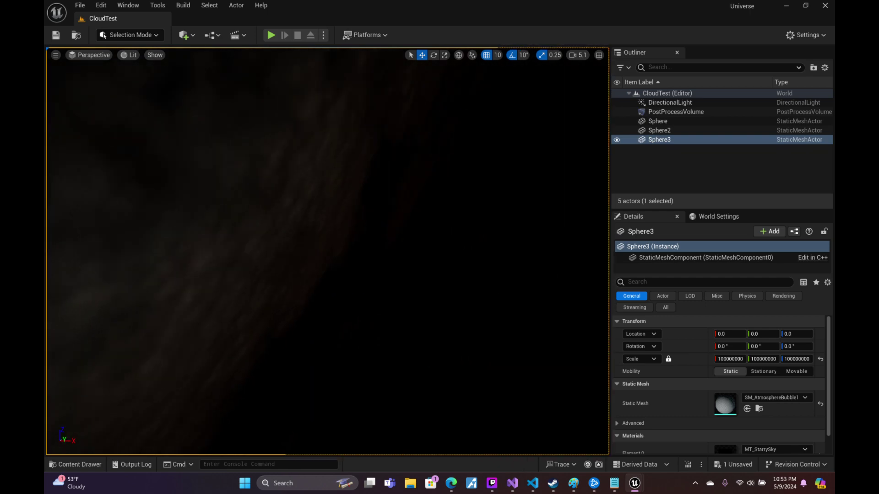
key("f")
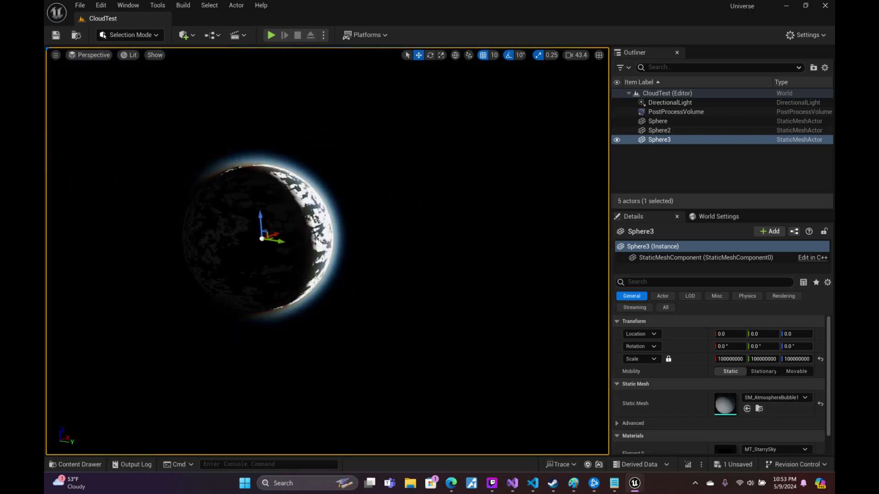
scroll(327, 251, "up", 5)
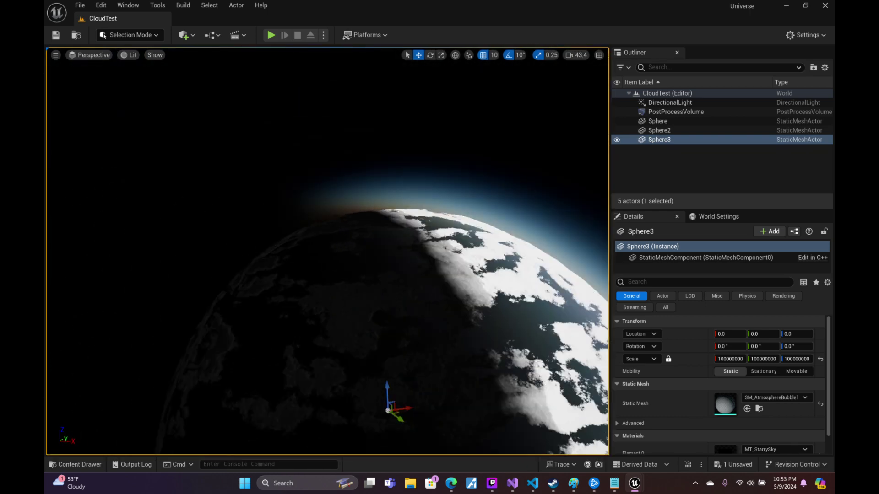
scroll(327, 251, "down", 2)
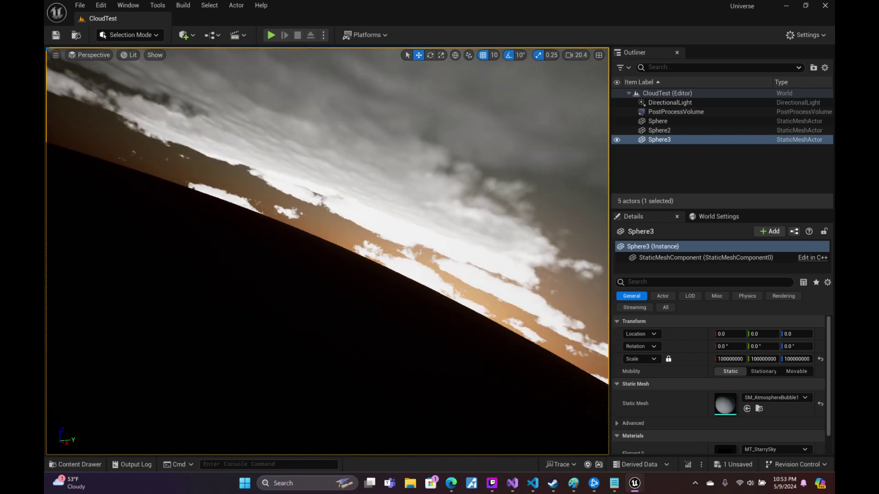
scroll(328, 250, "down", 2)
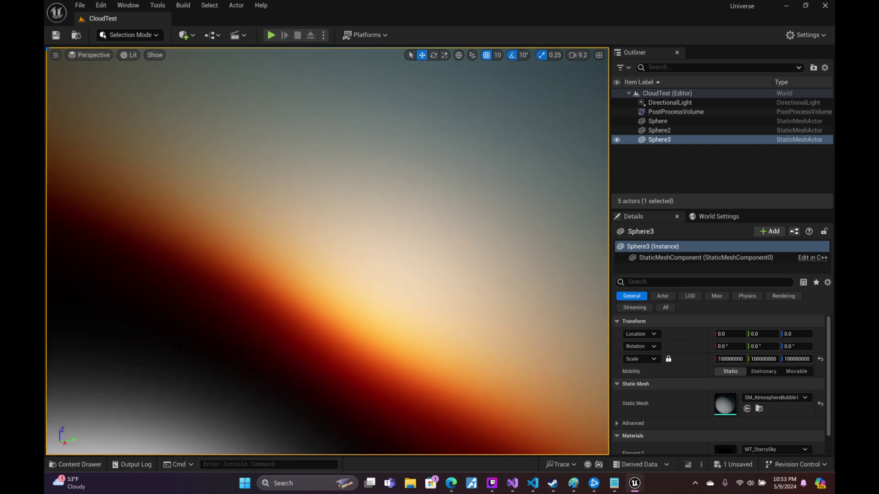
scroll(327, 251, "down", 2)
right_click_drag(327, 251, 334, 256)
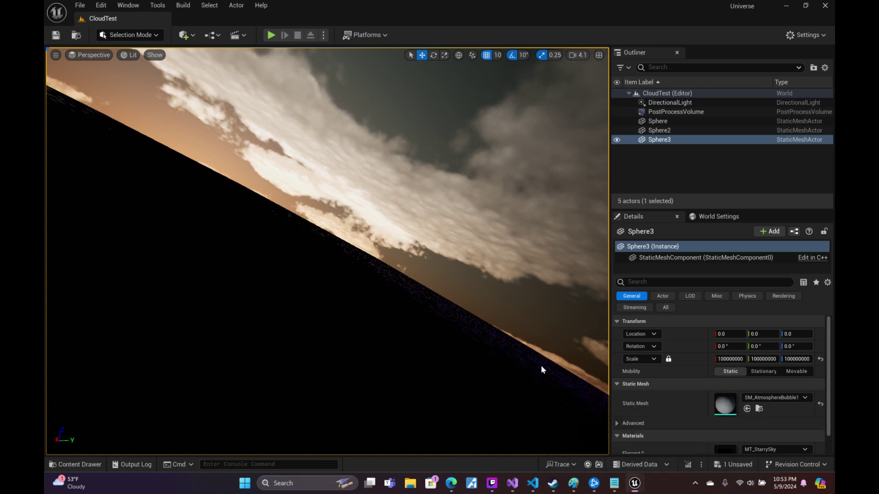
key("alt+Tab")
- Return to MT_SebasClouds and pan the Custom node to the calculate_scattering ray_length code
left_click(656, 130)
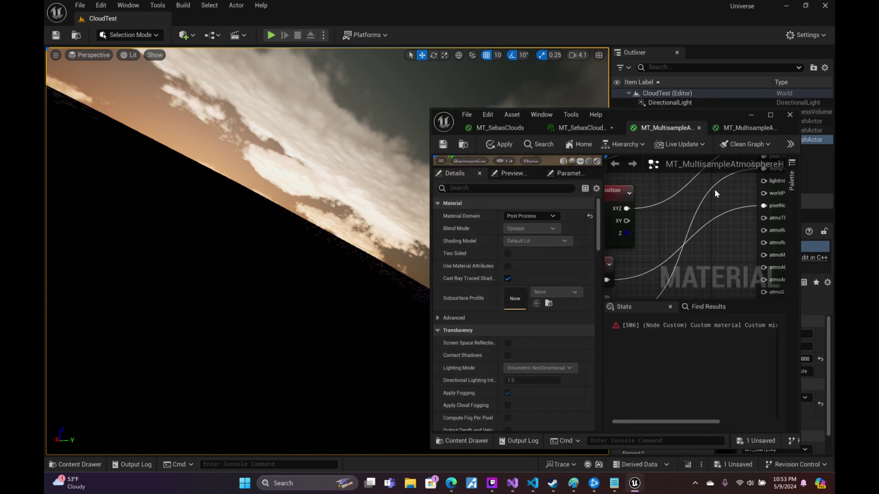
left_click(499, 128)
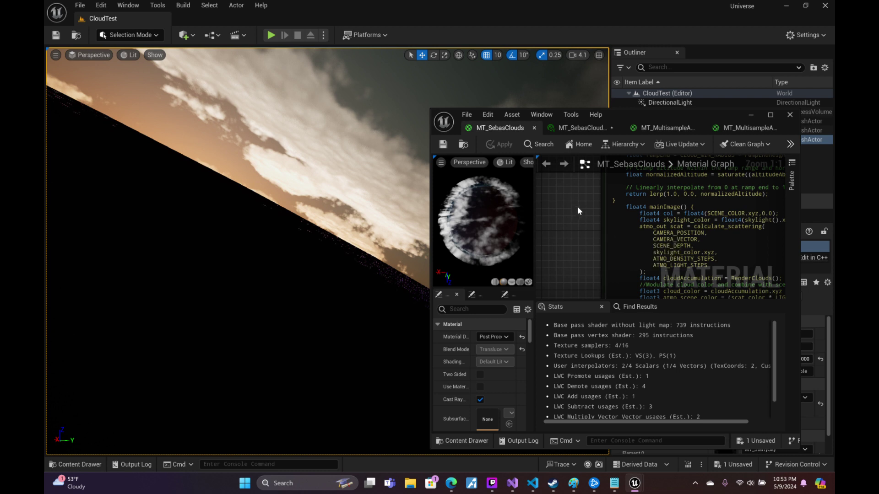
mouse_move(577, 211)
right_mouse_down()
mouse_move(663, 247)
mouse_move(551, 292)
mouse_move(537, 392)
right_mouse_up()
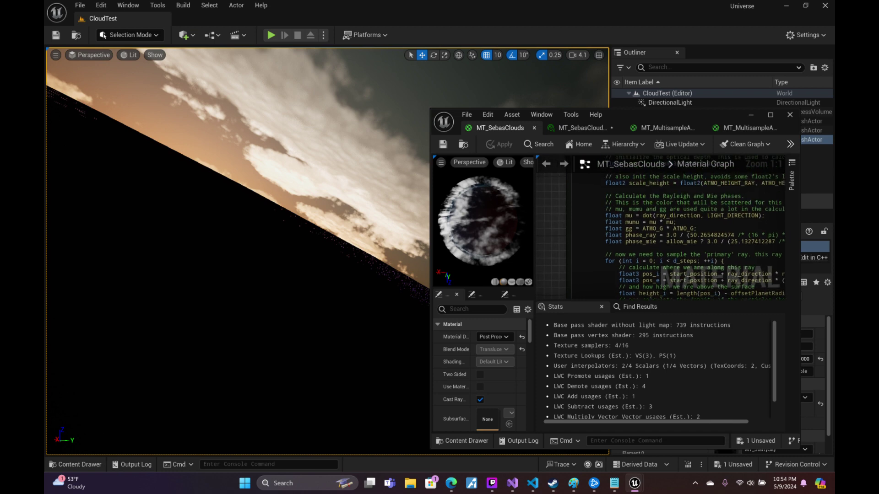
mouse_move(549, 254)
right_mouse_down()
mouse_move(562, 307)
mouse_move(545, 385)
right_mouse_up()
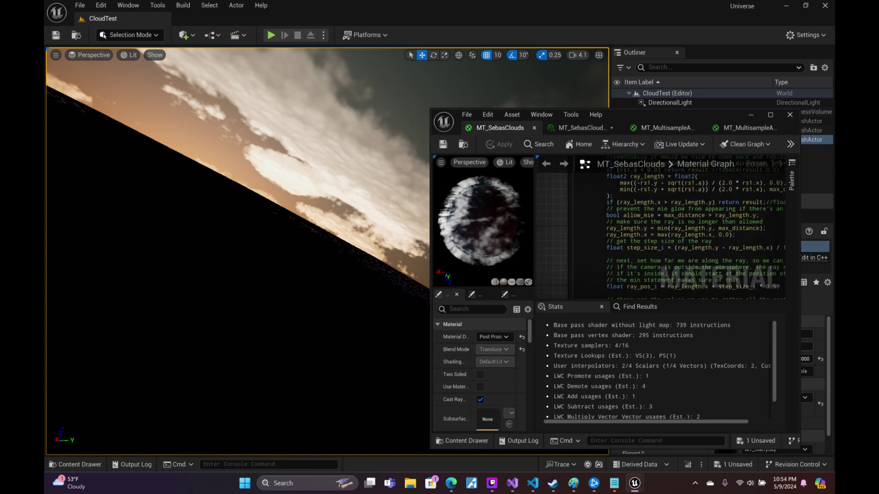
right_click_drag(659, 243, 588, 182)
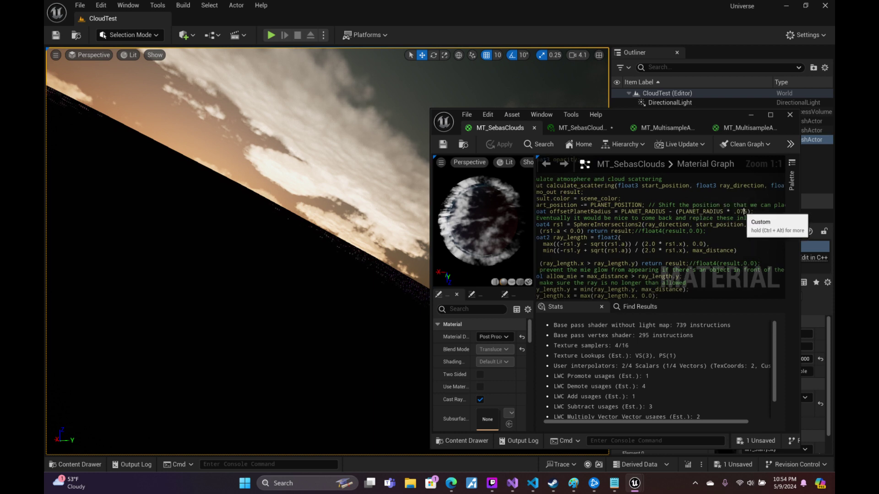
- Change the planet radius offset factor from .025 to .065 and save the material
type("6")
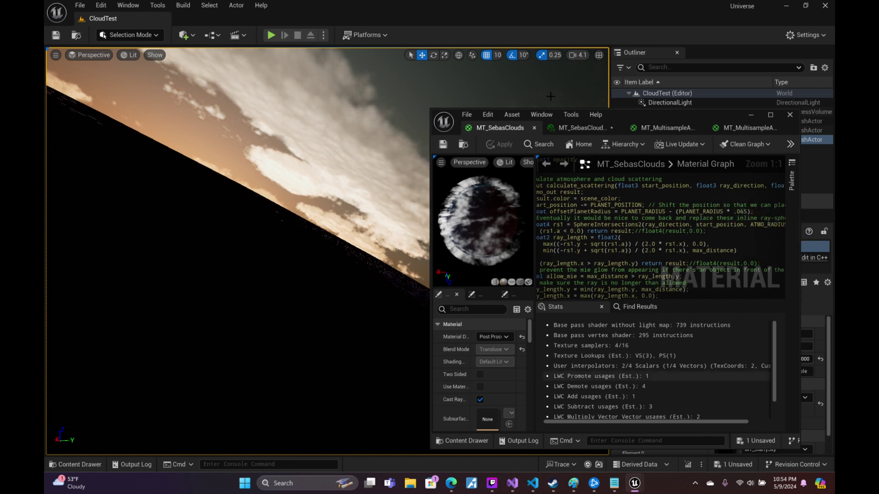
left_click(443, 144)
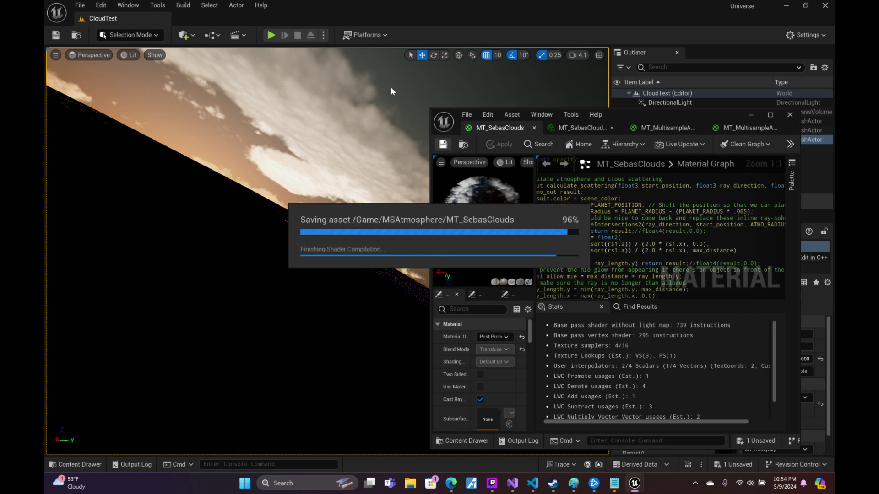
right_click_drag(402, 104, 403, 105)
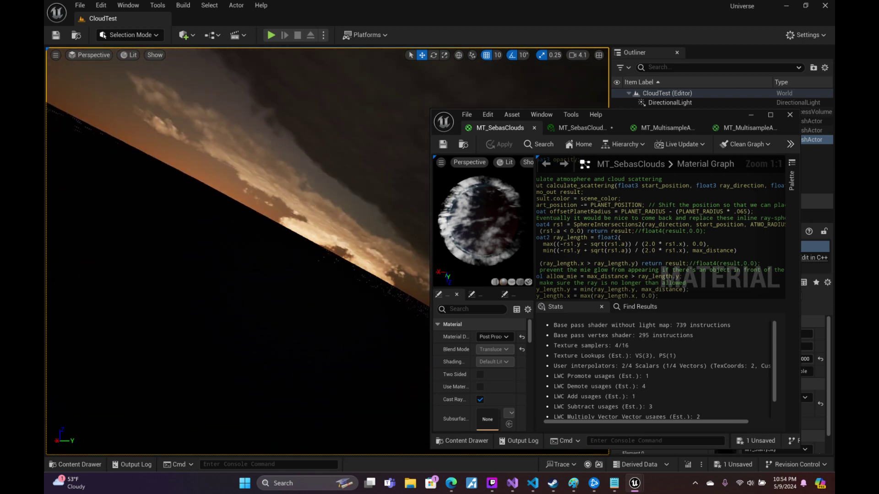
- Lower the offsetPlanetRadius factor to PLANET_RADIUS * .06 and save MT_SebasClouds
right_click_drag(402, 104, 375, 116)
scroll(403, 104, "up", 3)
scroll(402, 104, "down", 2)
scroll(402, 104, "down", 1)
scroll(374, 116, "down", 1)
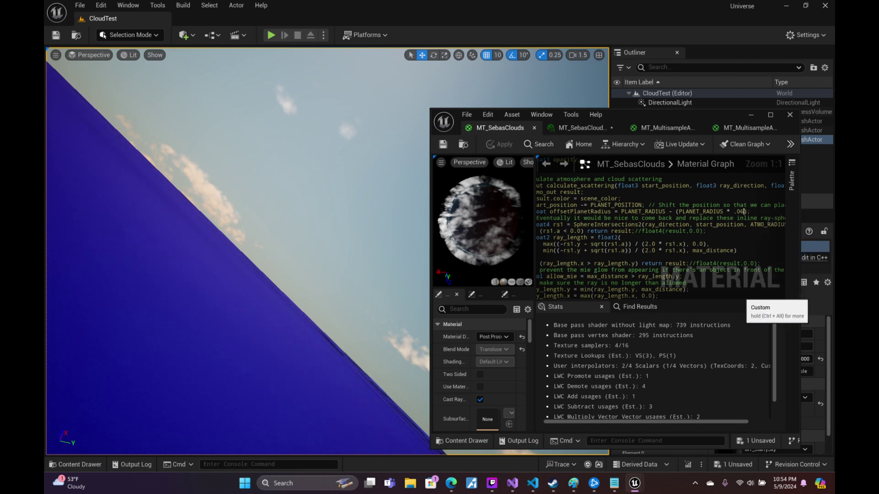
type(");")
left_click(444, 147)
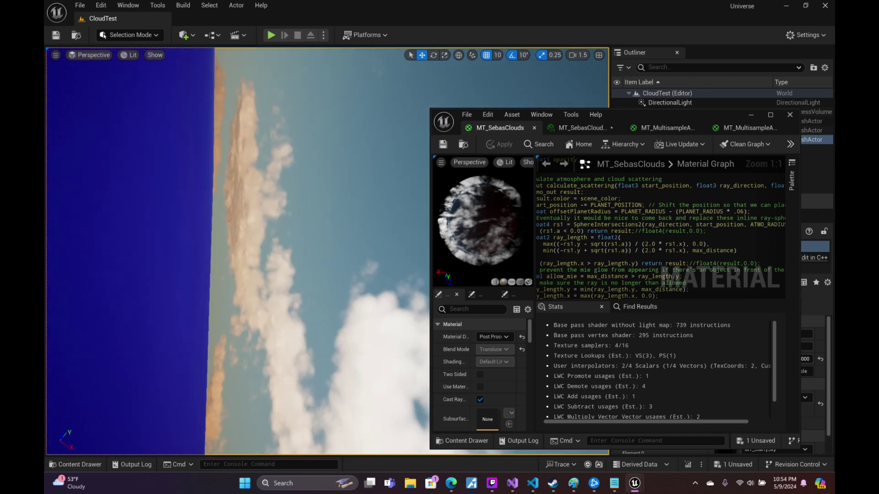
- Check the clouds in the viewport and show the MT_SebasClouds_Inst parameter list
scroll(328, 252, "up", 5)
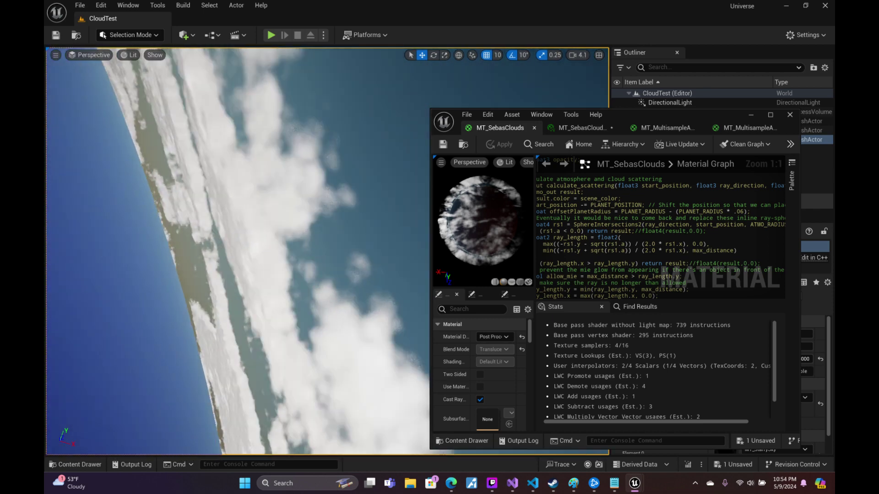
scroll(327, 251, "down", 2)
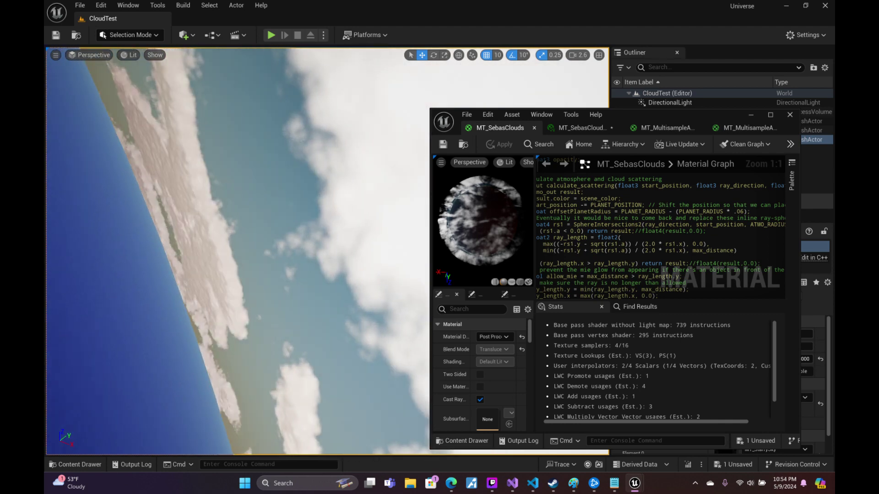
scroll(327, 252, "down", 3)
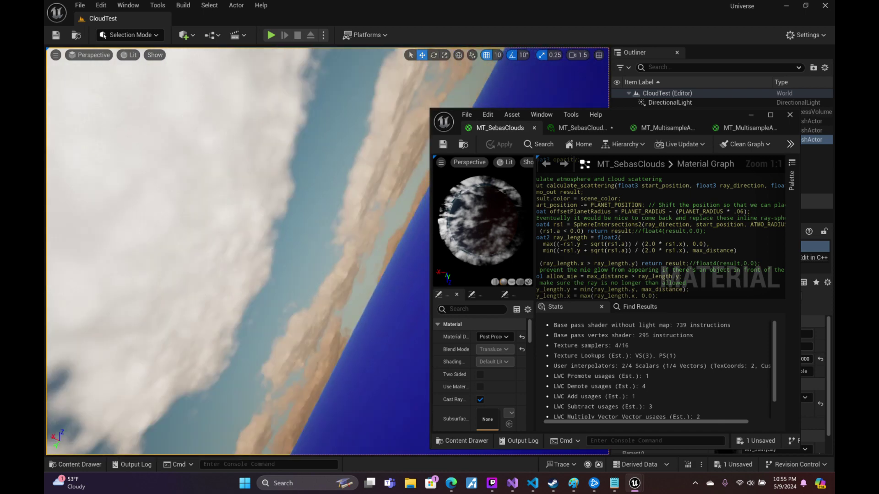
right_click_drag(333, 216, 332, 216)
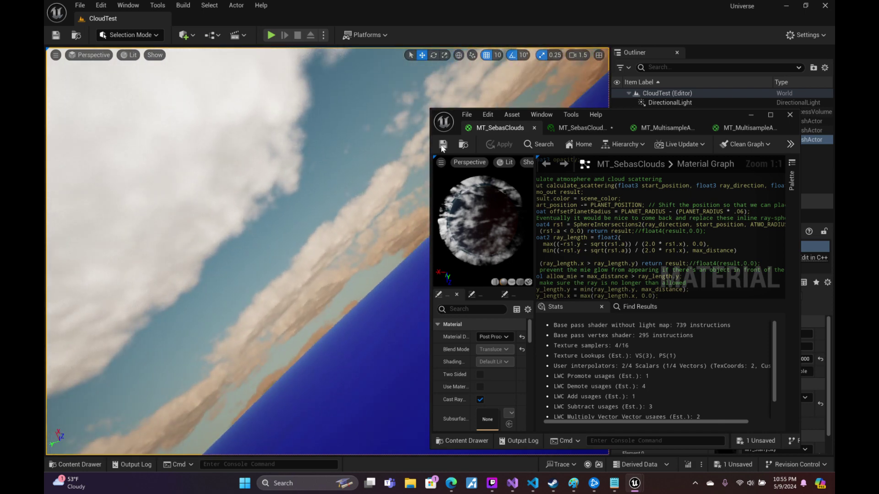
left_click(551, 131)
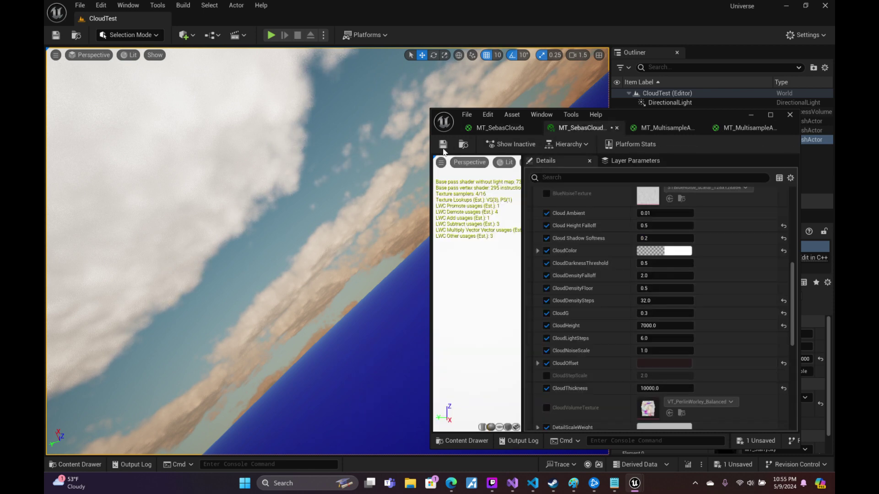
- Return to the CloudTest level and fly from high orbit down beneath the cloud layer
right_click_drag(366, 228, 366, 229)
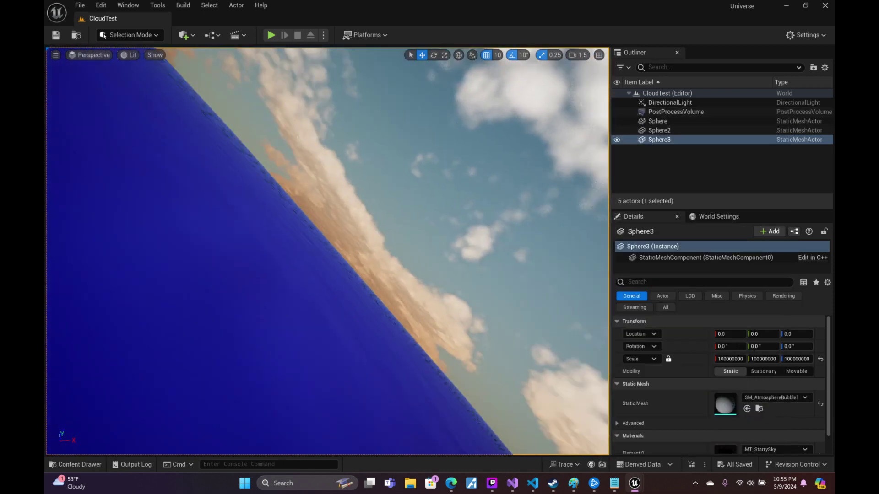
right_click_drag(327, 251, 327, 251)
scroll(327, 251, "up", 5)
scroll(327, 251, "up", 4)
scroll(327, 251, "down", 4)
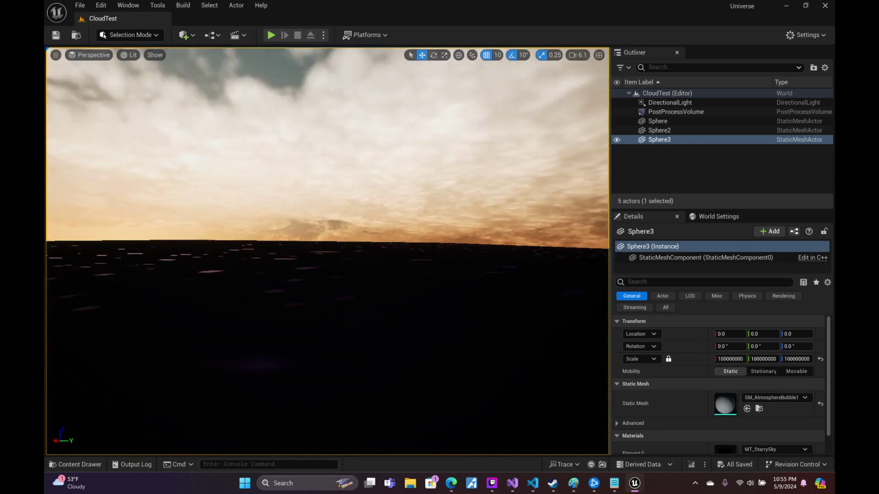
right_click_drag(434, 190, 434, 189)
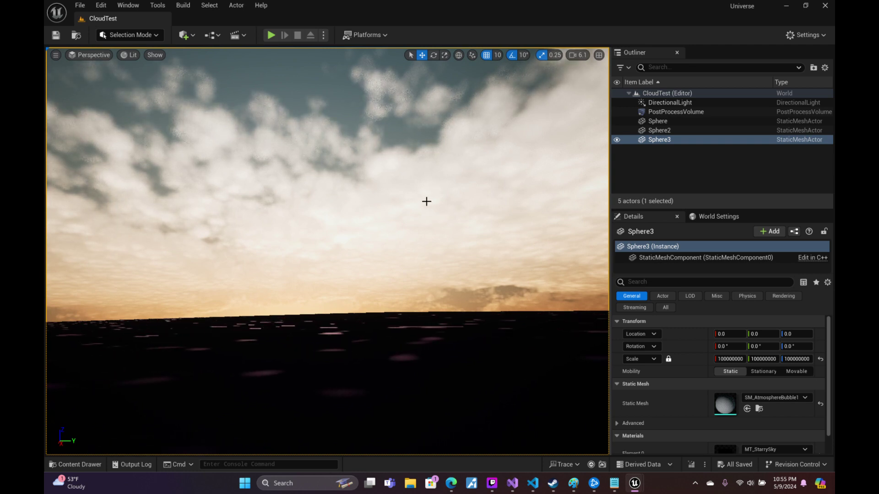
right_click_drag(419, 175, 419, 180)
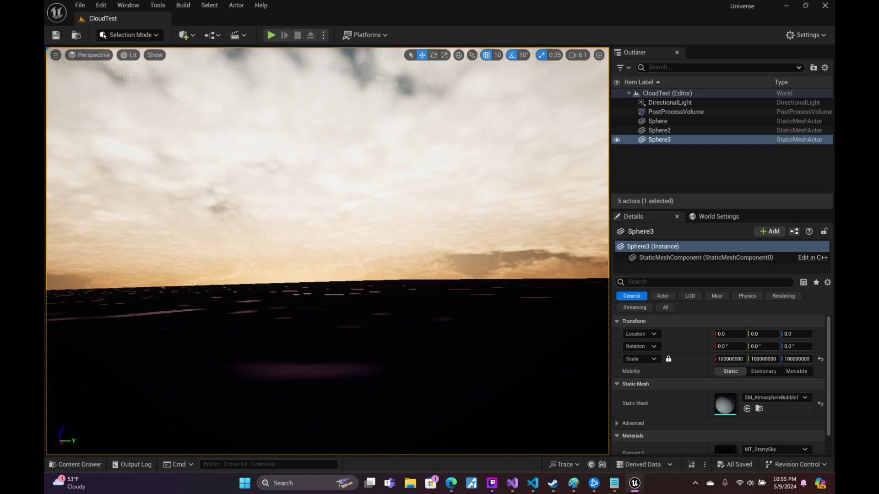
- Fly through the cloud layer and frame the orange-tinted clouds above the dark horizon
mouse_move(460, 492)
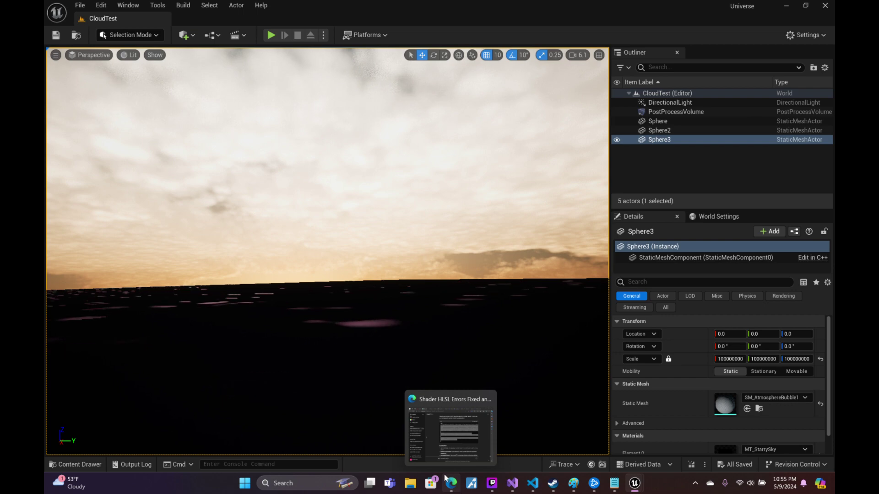
mouse_move(327, 321)
right_mouse_down()
mouse_move(327, 206)
mouse_move(327, 343)
right_mouse_up()
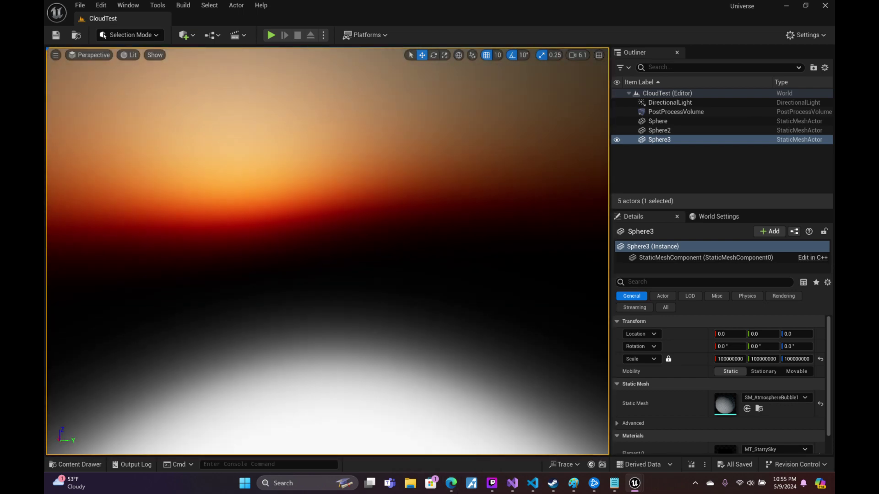
scroll(328, 251, "down", 3)
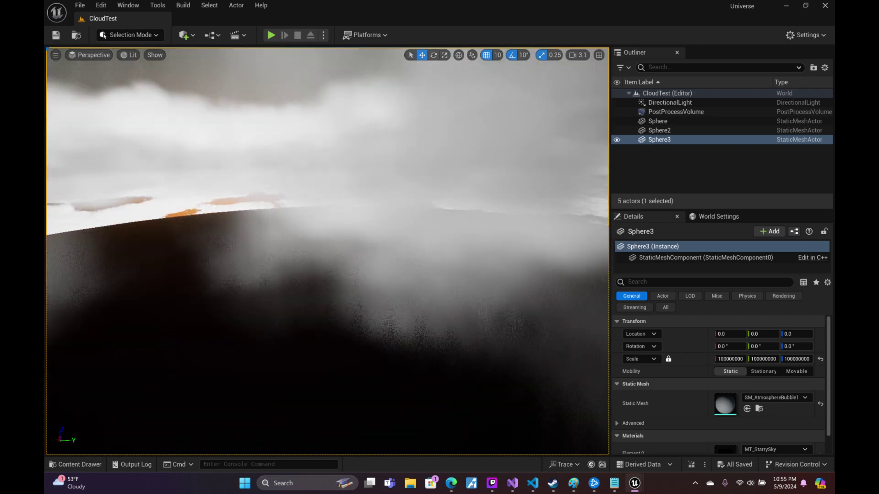
mouse_move(327, 343)
right_mouse_down()
mouse_move(328, 329)
mouse_move(327, 357)
mouse_move(327, 283)
mouse_move(327, 321)
right_mouse_up()
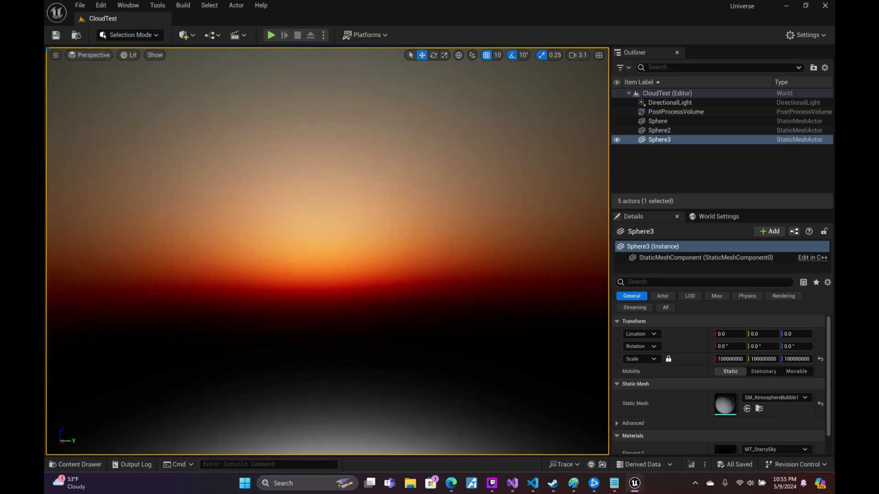
right_click_drag(327, 320, 327, 297)
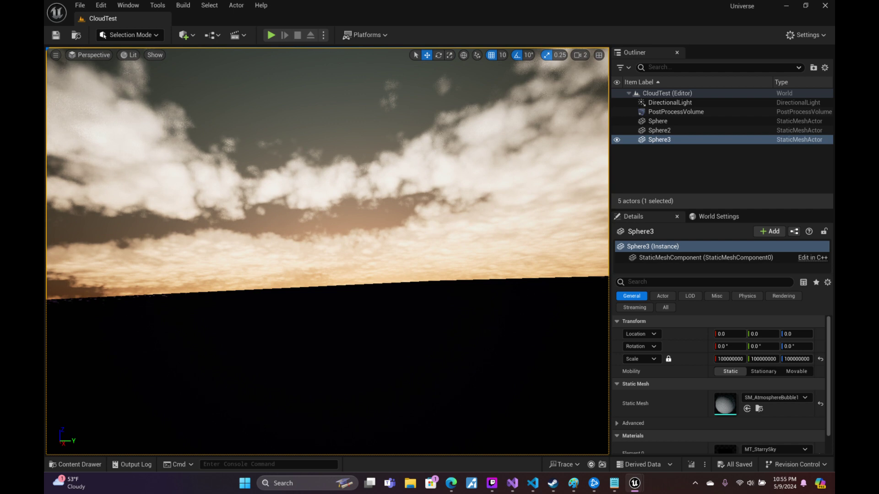
mouse_move(327, 297)
right_mouse_down()
mouse_move(327, 283)
mouse_move(328, 320)
mouse_move(327, 252)
mouse_move(327, 297)
right_mouse_up()
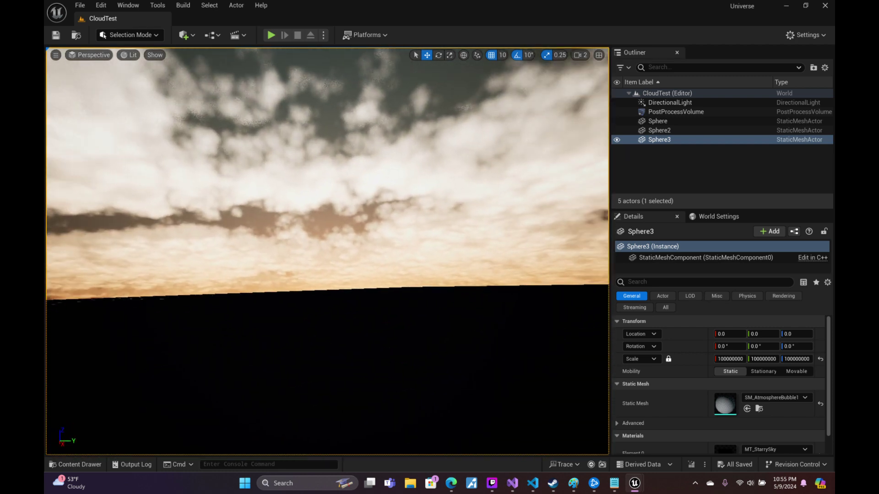
mouse_move(442, 264)
right_mouse_down()
mouse_move(442, 304)
mouse_move(442, 270)
right_mouse_up()
scroll(442, 284, "down", 1)
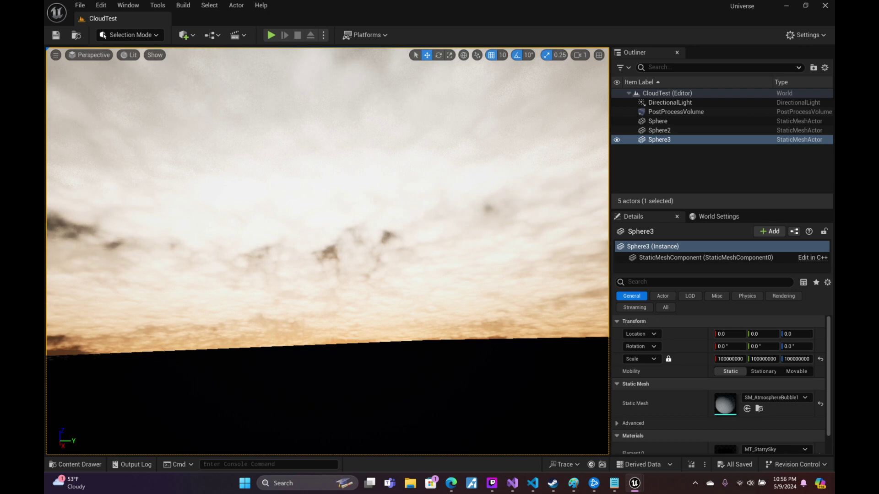
right_click_drag(353, 232, 354, 232)
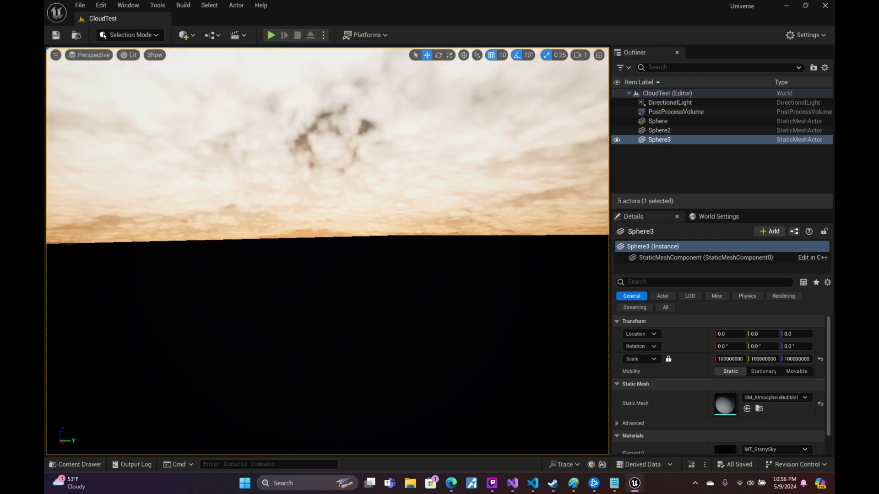
right_click_drag(358, 277, 358, 278)
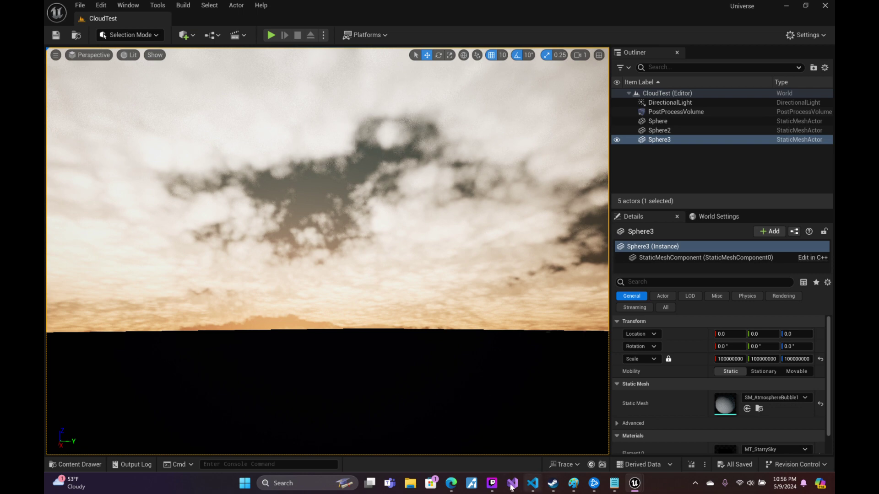
- Bring Twitch Studio forward and begin typing the chat message 'think thats it.'
left_click(494, 486)
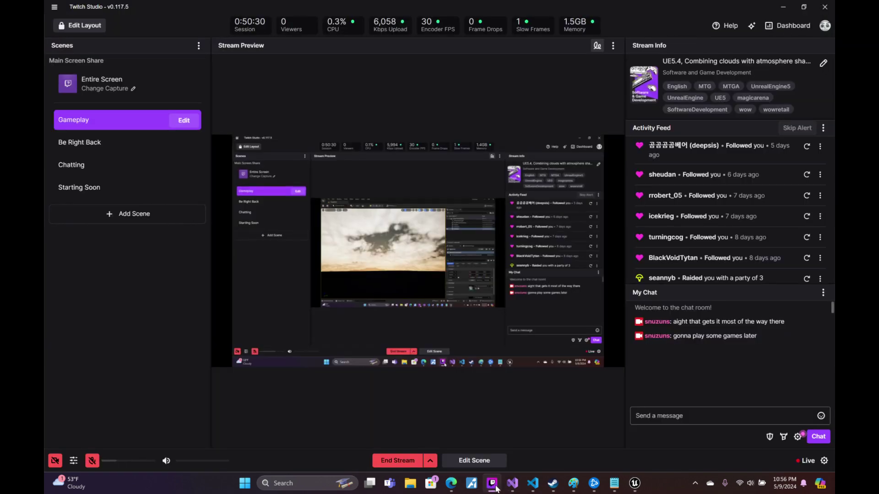
left_click(495, 487)
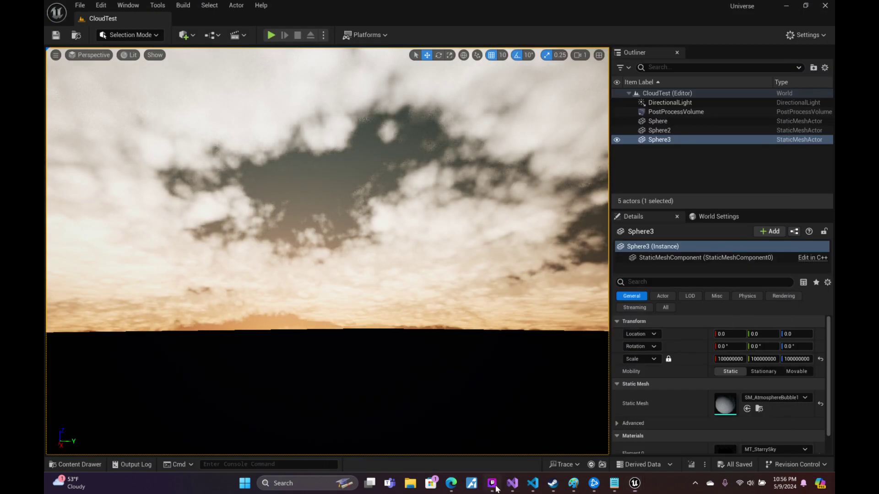
left_click(492, 484)
left_click(673, 417)
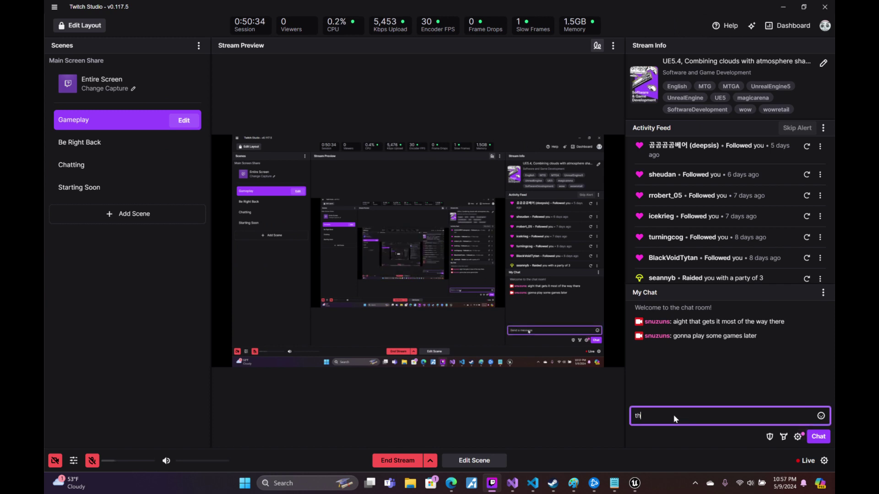
type("ink thats ")
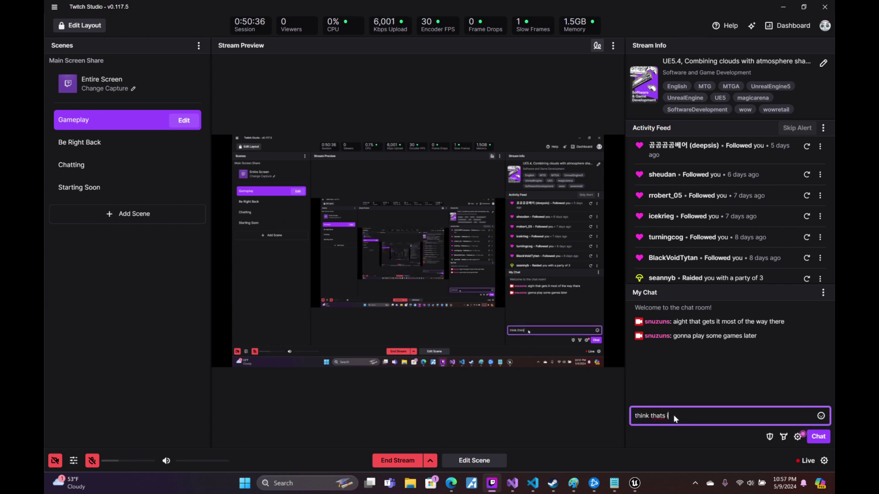
type("it. i")
type("un")
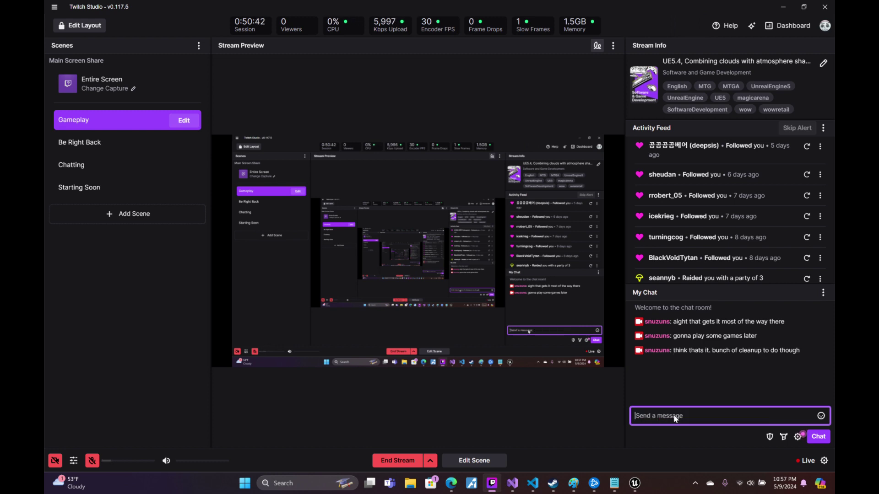
- Return to the editor and view the clouds over the horizon and the planet's edge
left_click(785, 10)
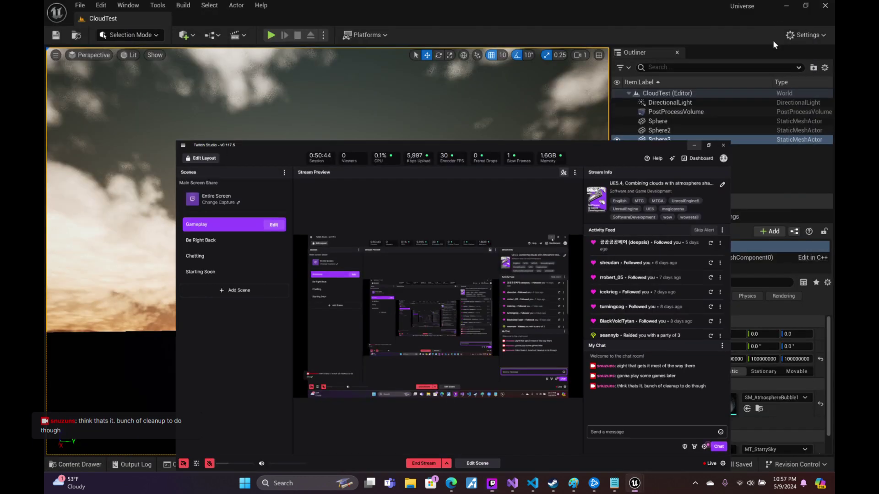
mouse_move(327, 251)
right_mouse_down()
mouse_move(328, 206)
mouse_move(320, 293)
right_mouse_up()
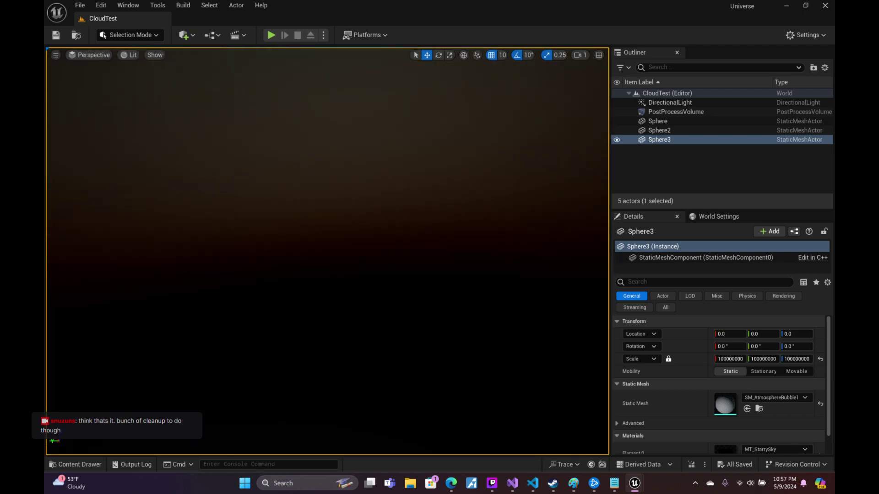
scroll(321, 274, "up", 1)
right_click_drag(320, 293, 320, 275)
scroll(320, 275, "up", 2)
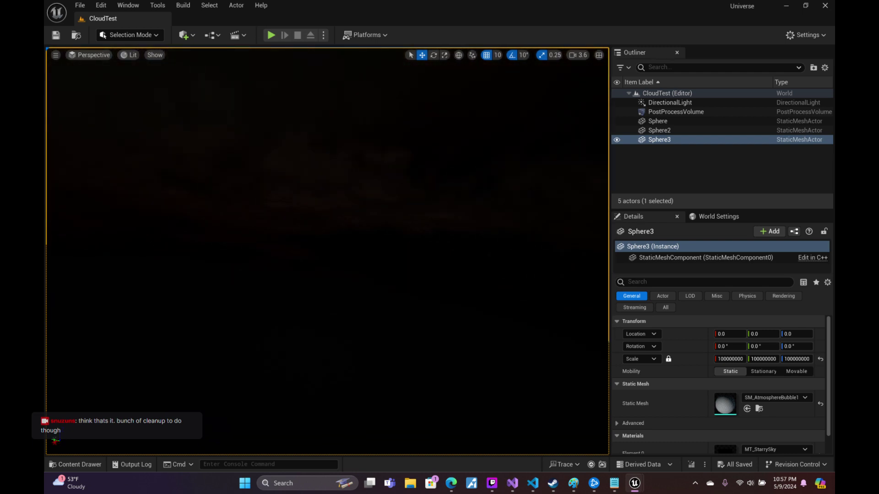
right_click_drag(321, 275, 302, 284)
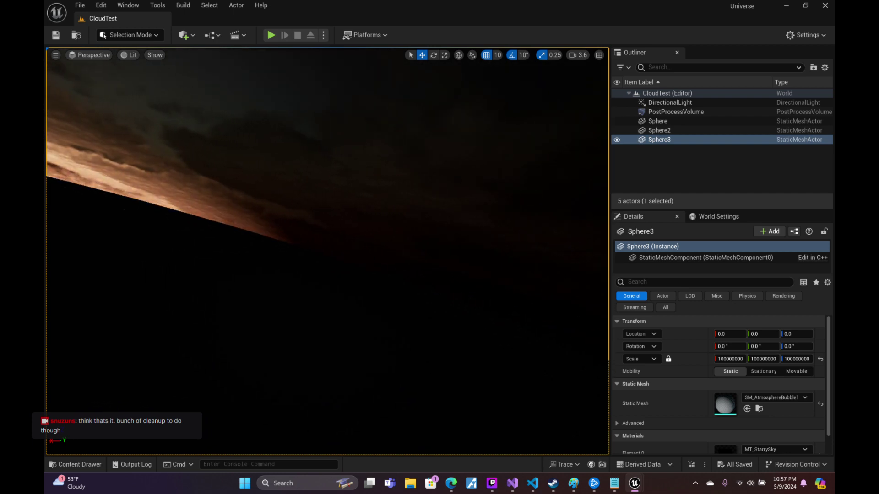
- Bring the MT_SebasClouds material editor forward via VS Code and the Unreal taskbar preview
left_click(539, 489)
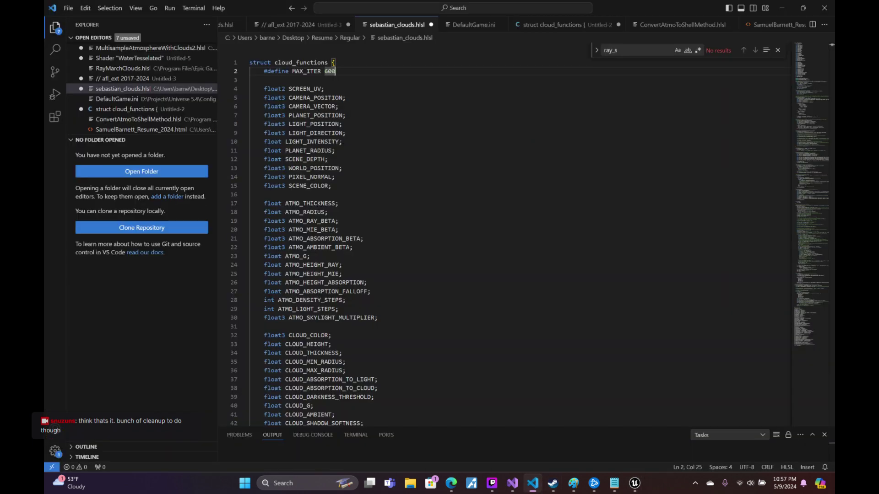
mouse_move(635, 484)
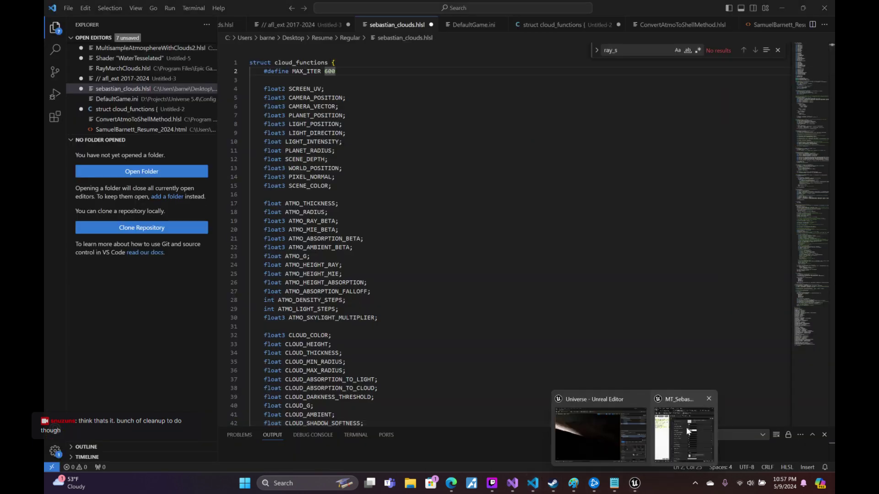
left_click(341, 124)
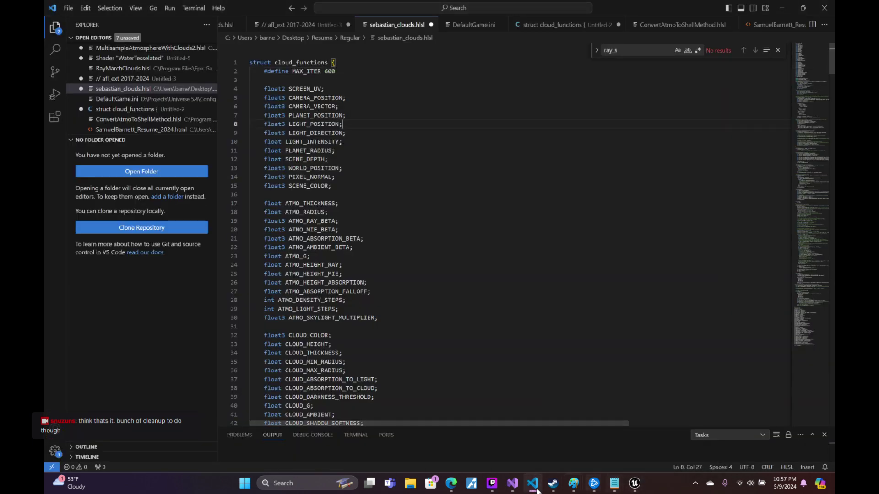
mouse_move(630, 488)
left_click(685, 431)
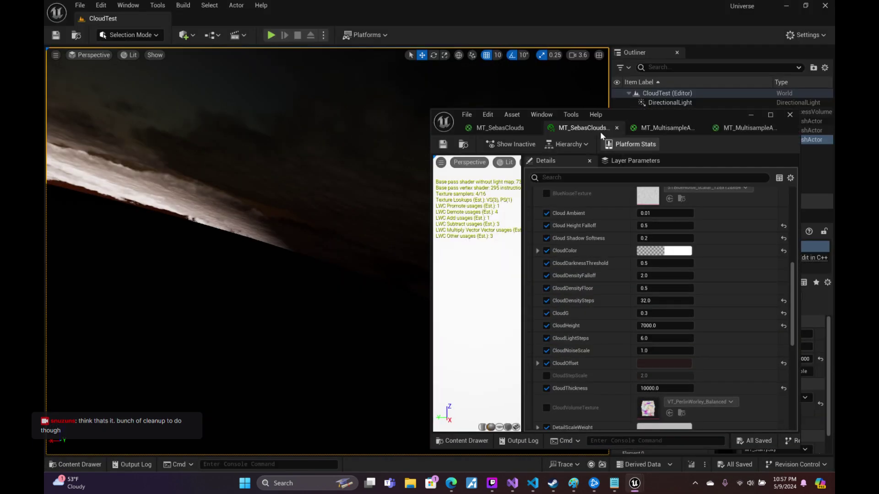
- Maximize the MT_SebasClouds editor and pan the Custom node code to the mainImage function
left_click(510, 129)
left_click(770, 115)
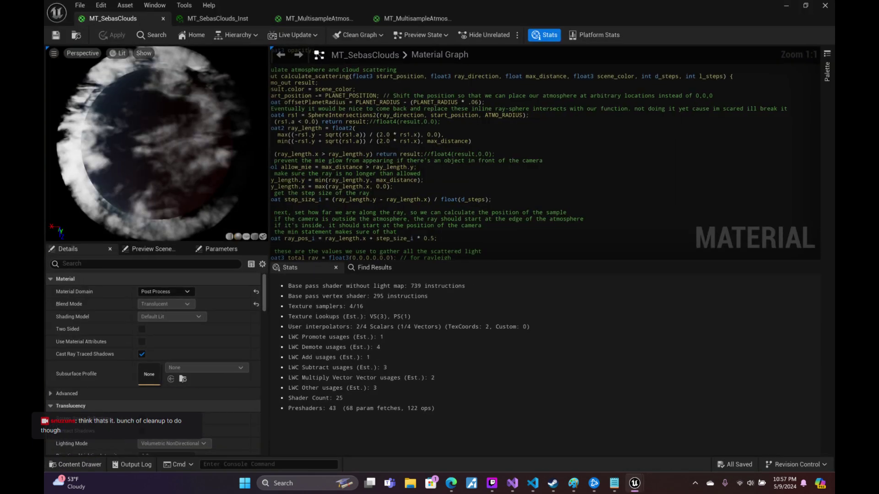
scroll(377, 123, "down", 1)
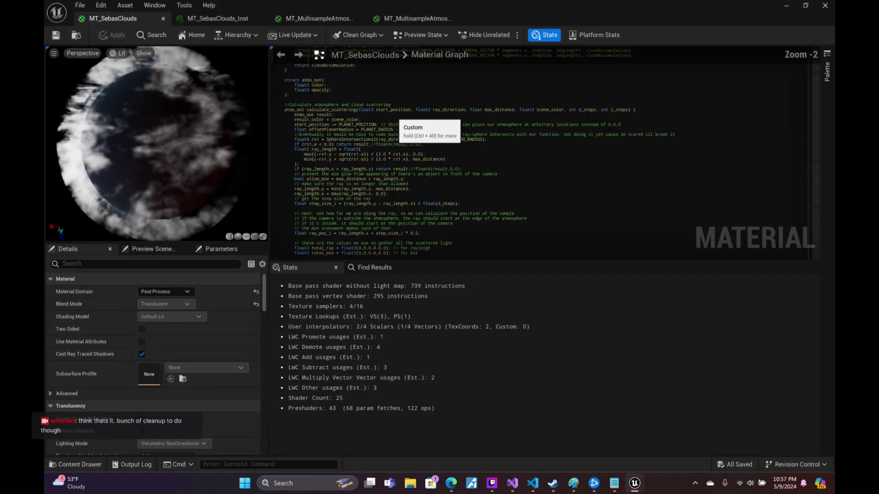
scroll(293, 155, "down", 1)
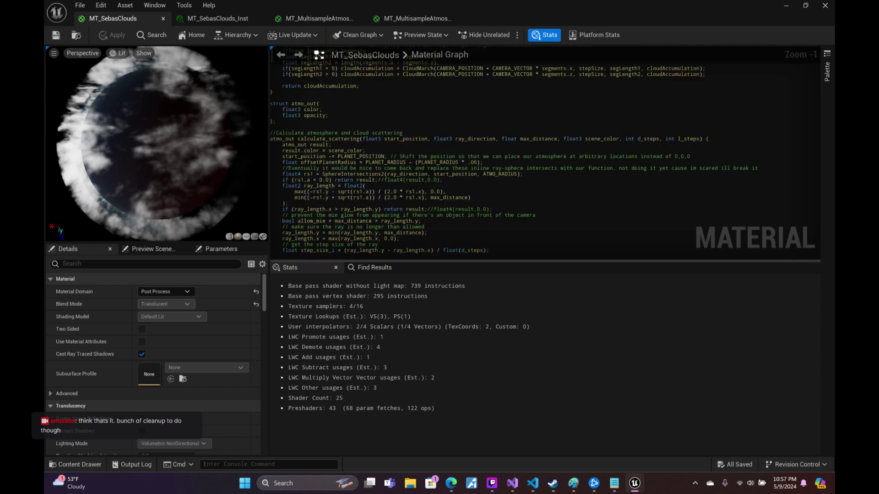
scroll(305, 142, "down", 2)
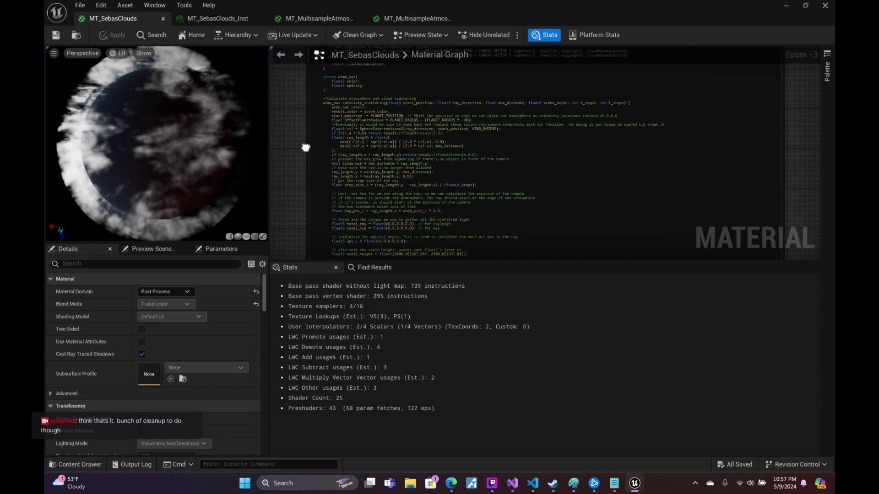
right_click_drag(304, 145, 351, 219)
scroll(307, 212, "up", 2)
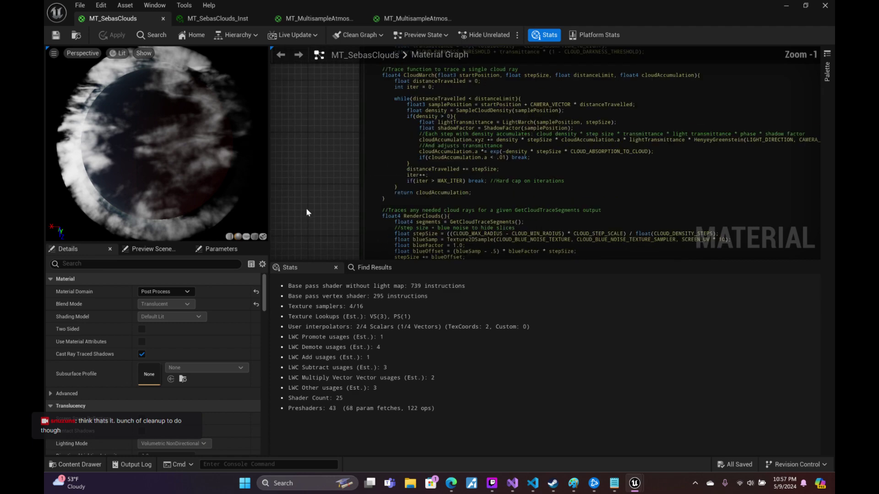
right_click_drag(331, 183, 345, 67)
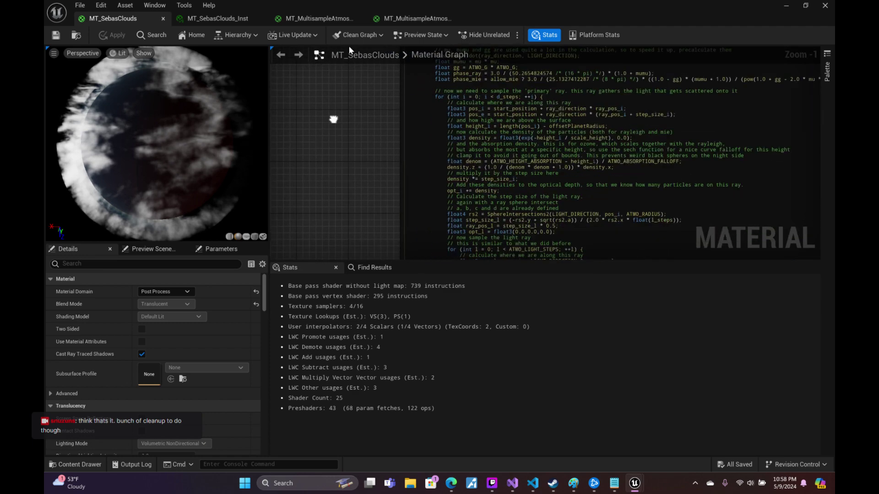
right_click_drag(353, 216, 361, 112)
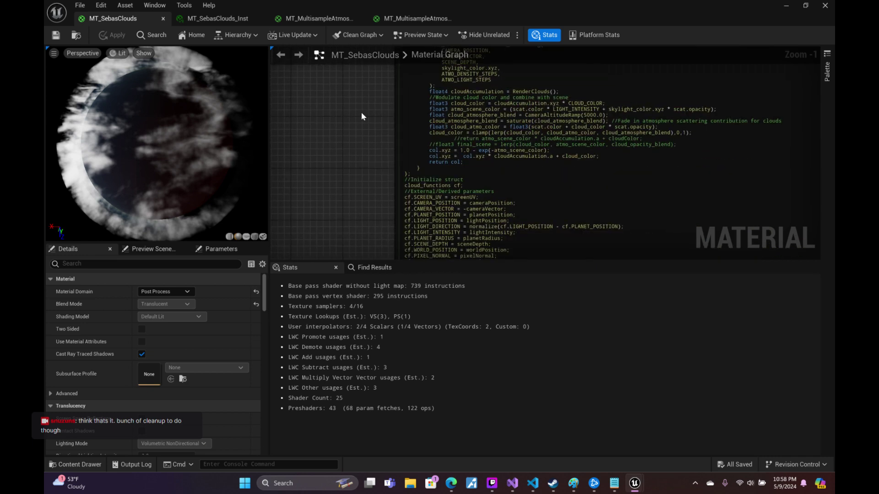
mouse_move(348, 256)
right_mouse_down()
mouse_move(332, 198)
mouse_move(314, 247)
right_mouse_up()
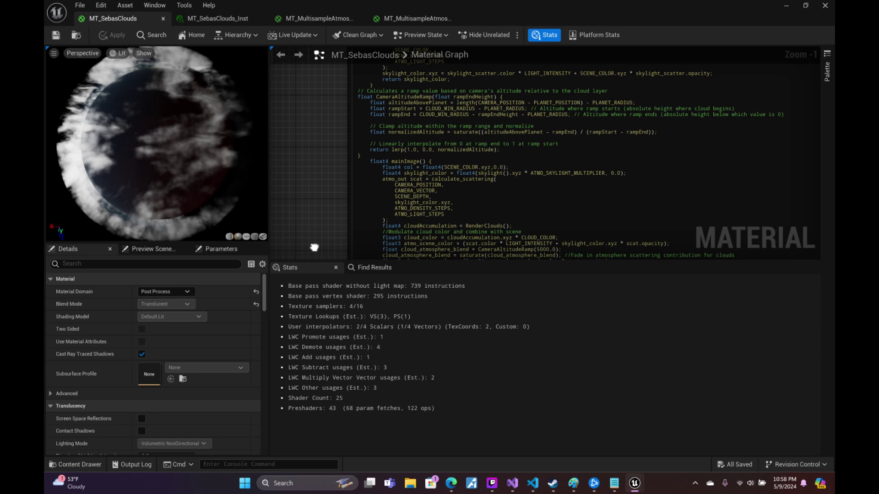
- Replace 5000.0 with CLOUD_MIN_RADIUS - PLANET_RADIUS in CameraAltitudeRamp and save the material
right_click_drag(314, 247, 297, 175)
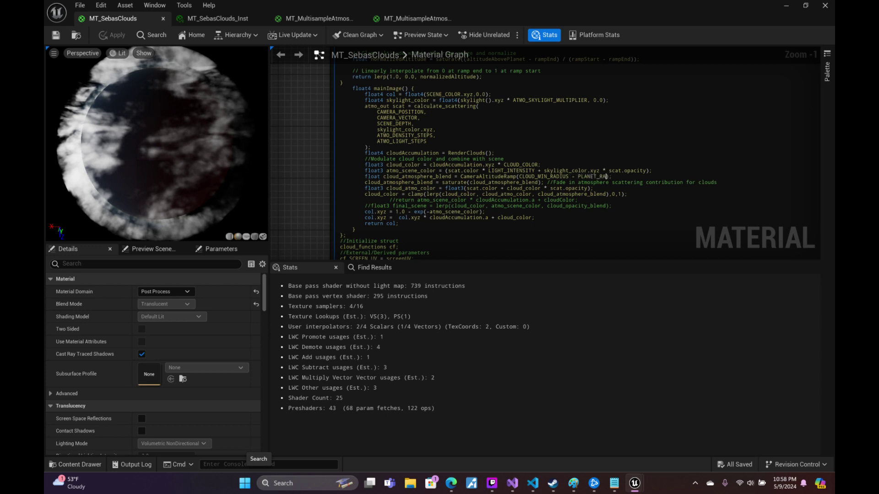
left_click(290, 114)
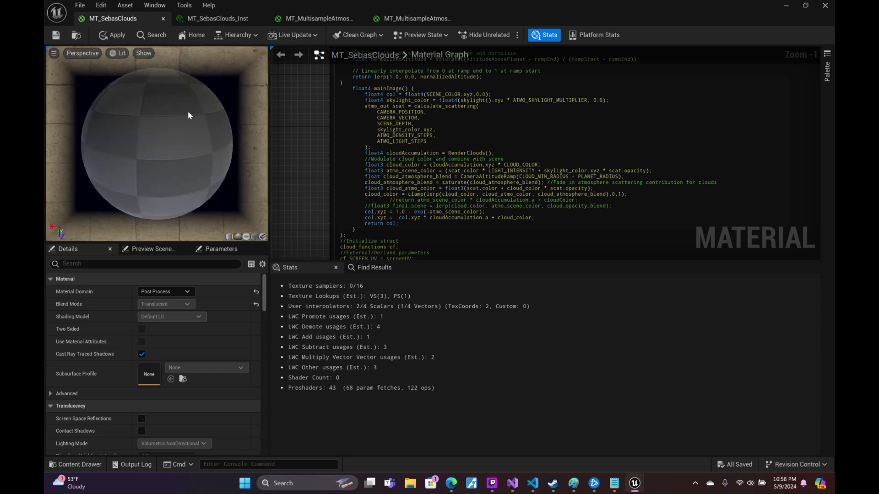
left_click(57, 38)
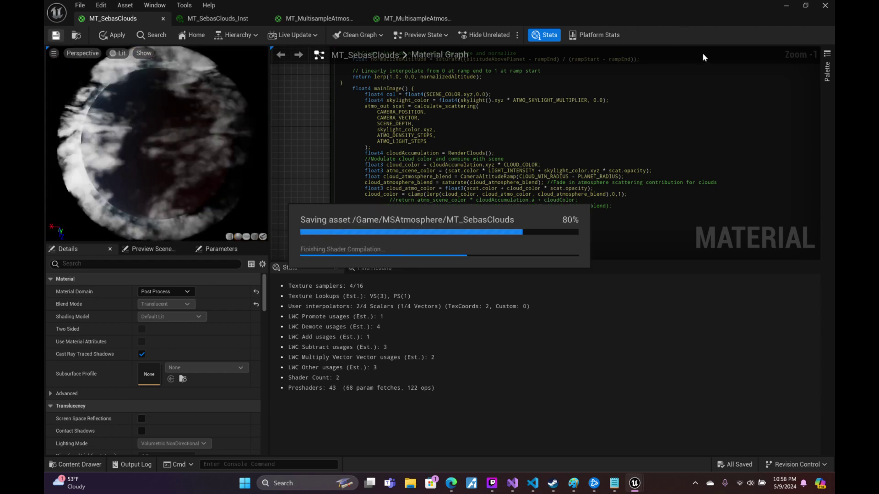
left_click(786, 6)
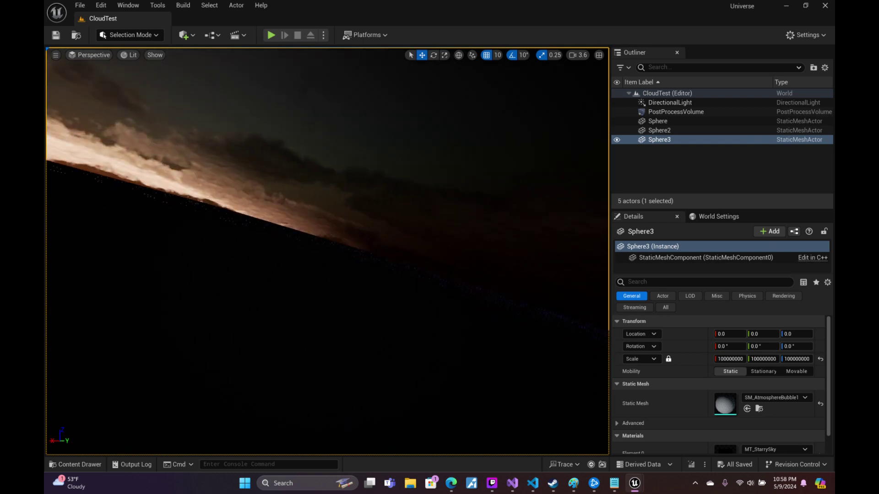
- Fly the camera down to view the clouds over the deep blue planet surface
right_click_drag(327, 252, 323, 229)
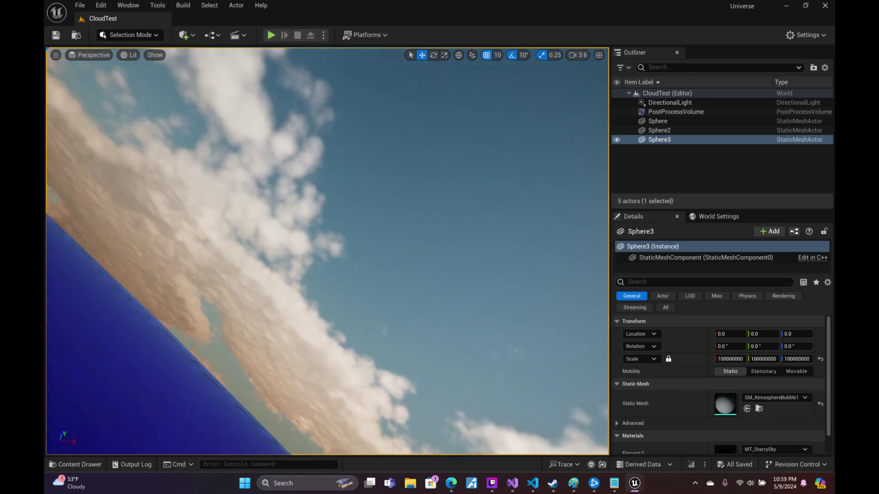
right_click_drag(433, 113, 433, 113)
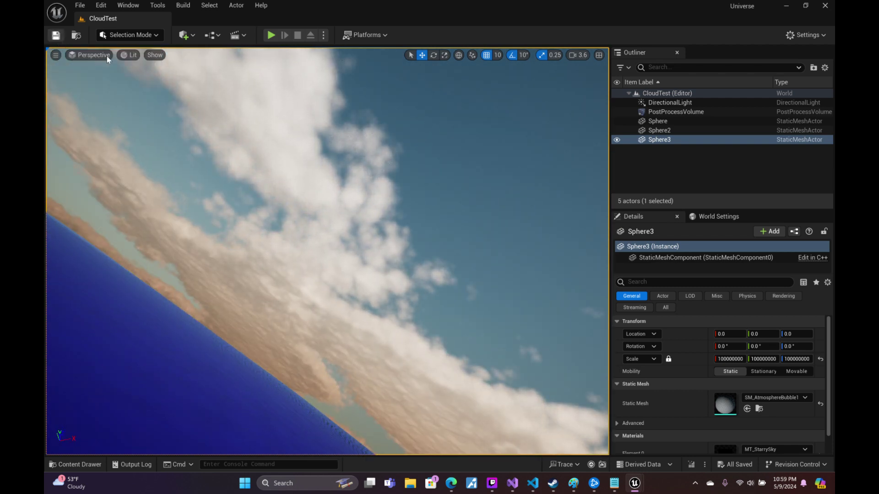
right_click_drag(331, 141, 330, 141)
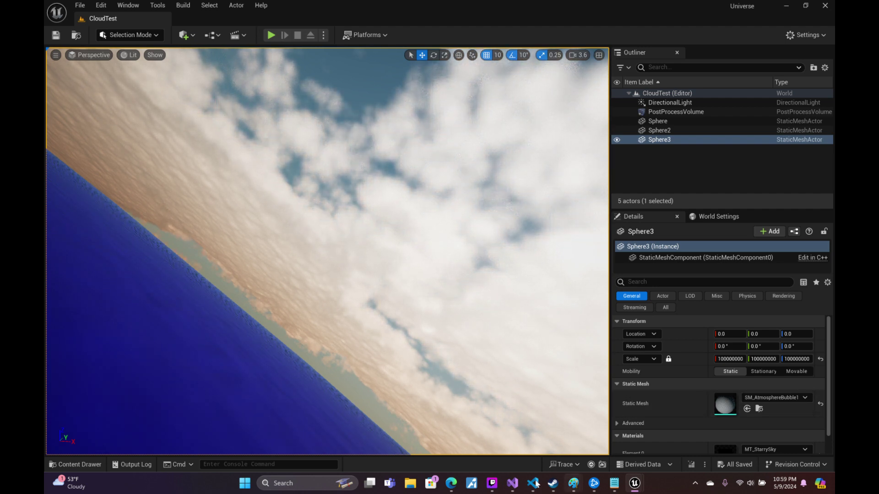
- Briefly bring up the streaming app from the taskbar and minimize it again
mouse_move(532, 483)
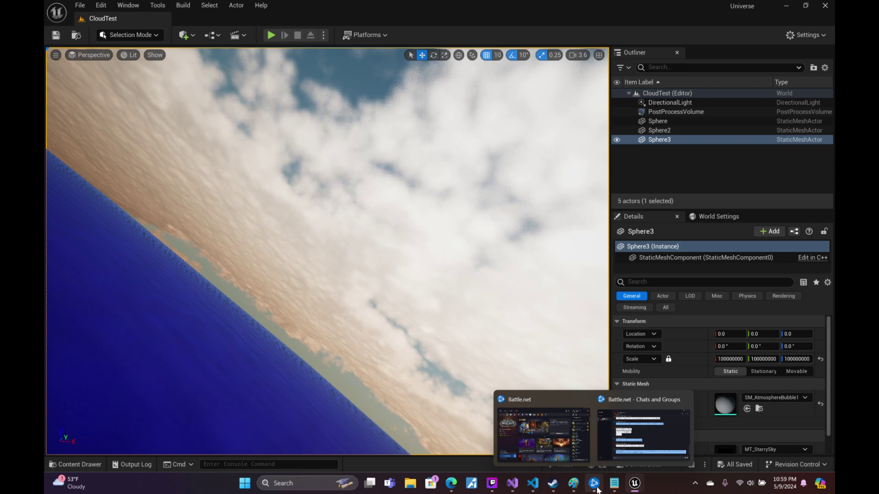
mouse_move(634, 484)
left_click(490, 484)
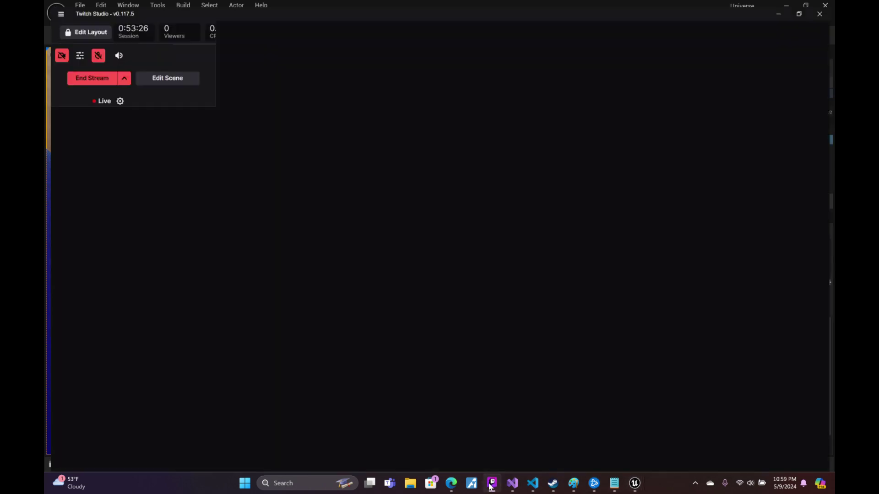
left_click(490, 484)
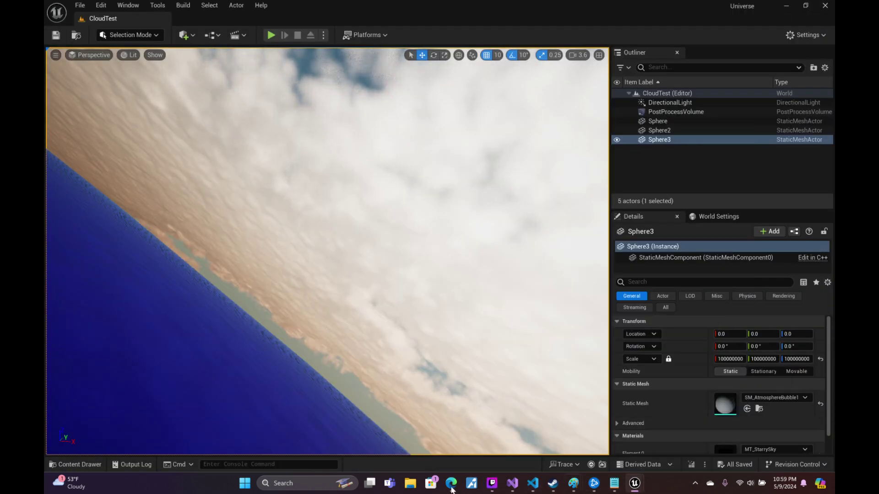
mouse_move(574, 484)
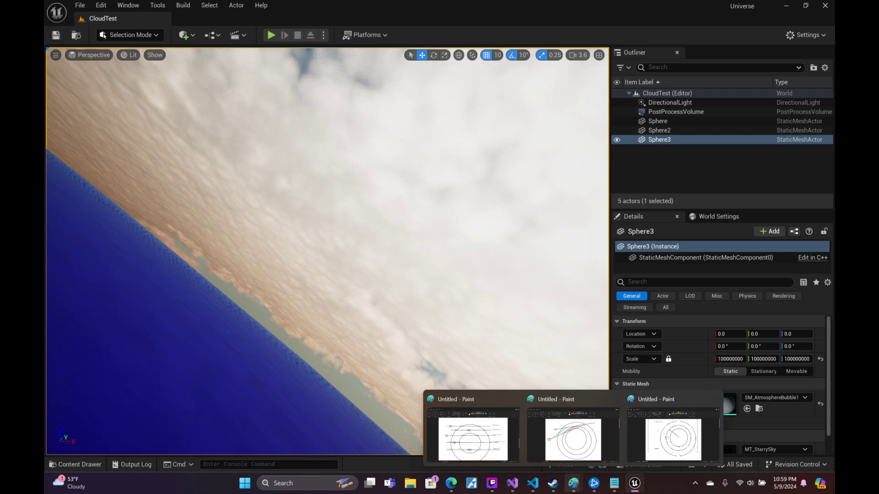
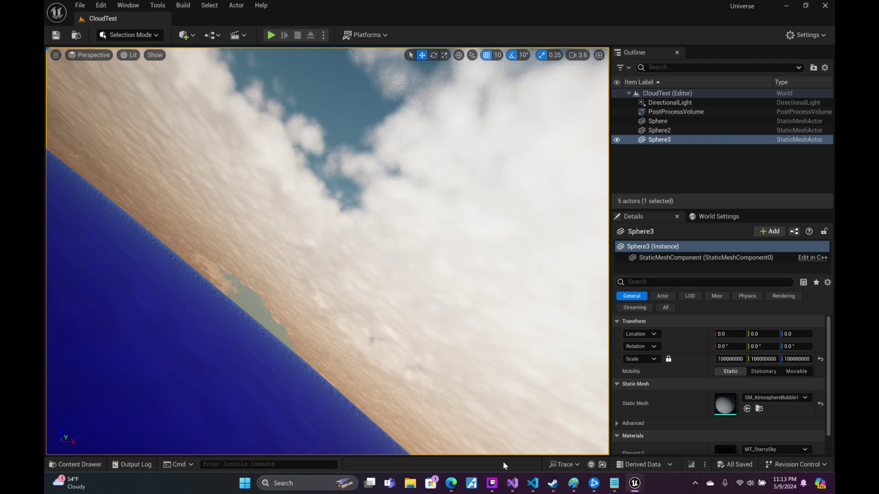
- Post 'ok done for now, tomorrow i finish cleaning it up and post a tutorial' in Twitch chat, then minimize Twitch Studio
left_click(493, 489)
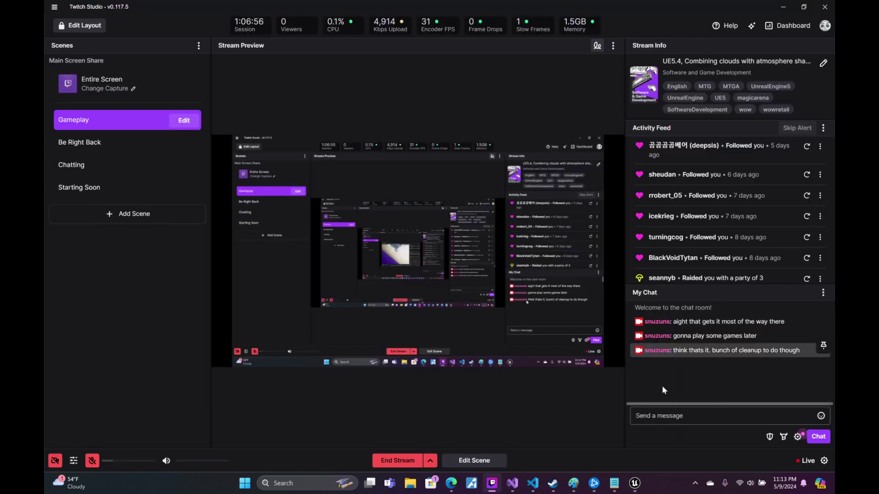
left_click(683, 416)
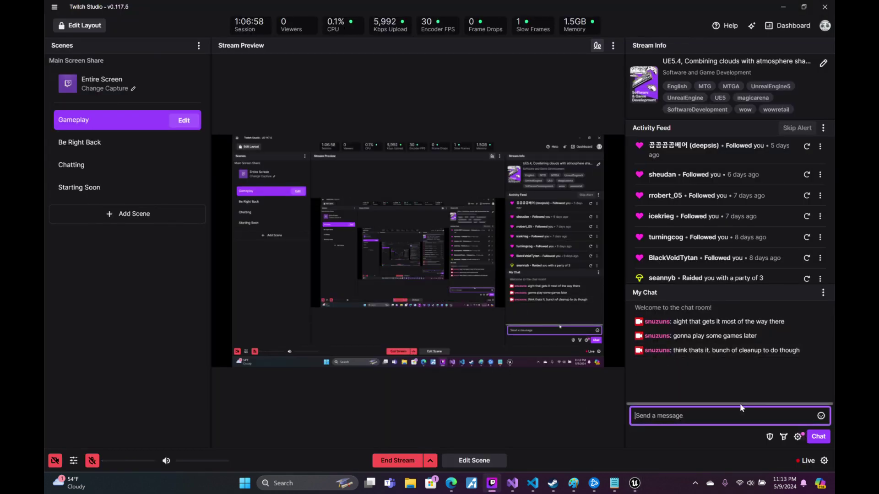
type("ok done for")
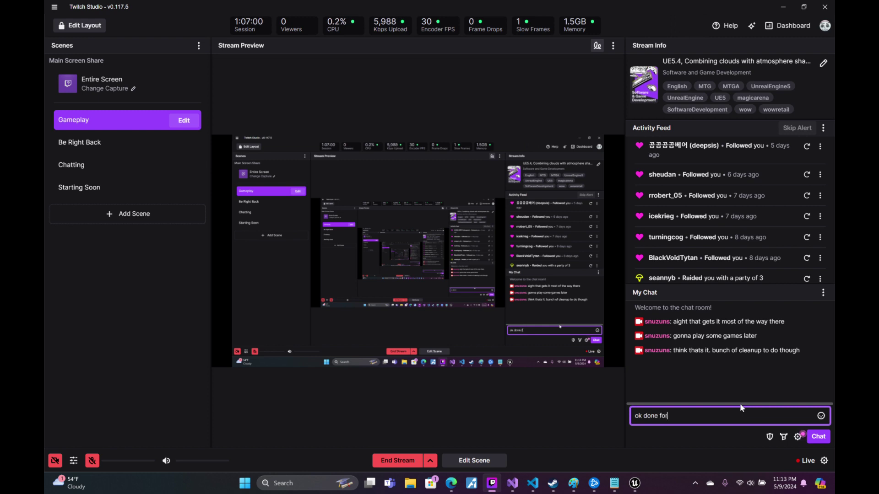
type(" now, tomo")
type("rrow i finish cleaning")
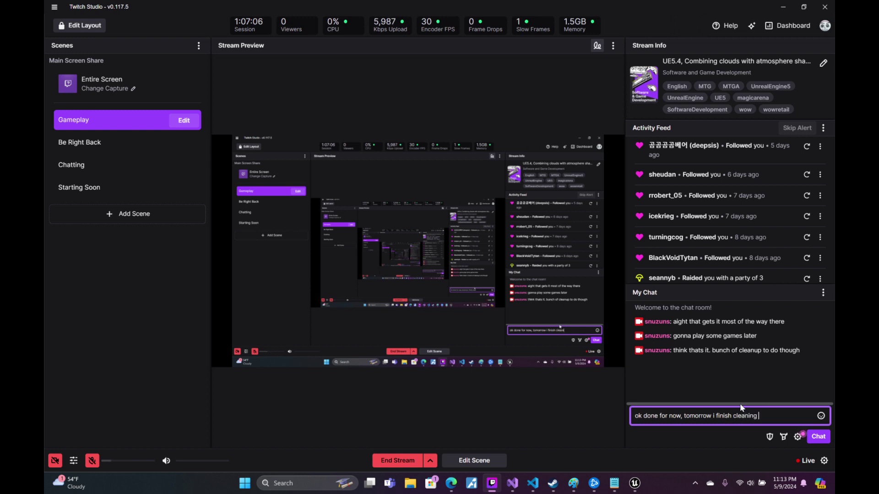
type(" it up and pos")
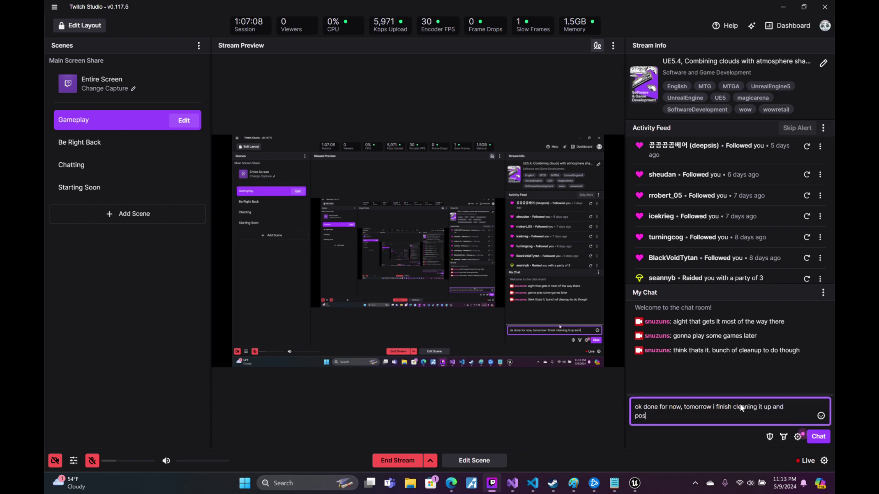
type("t a tutorial")
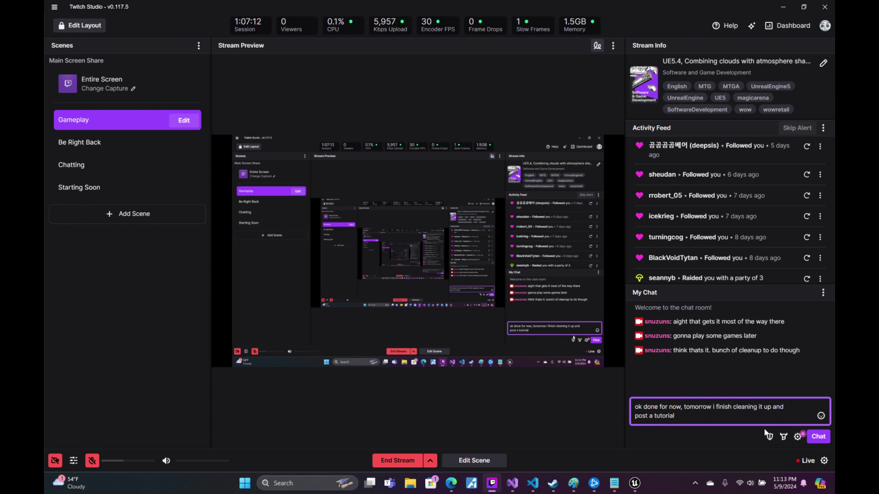
key("Return")
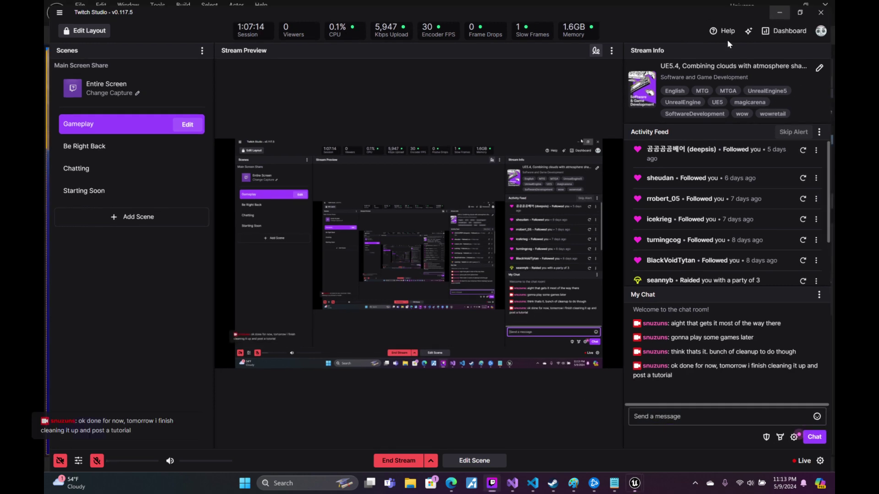
left_click(783, 6)
- Fly the camera through the cloud layer, then focus Sphere3 and orbit around the planet
scroll(327, 251, "down", 10)
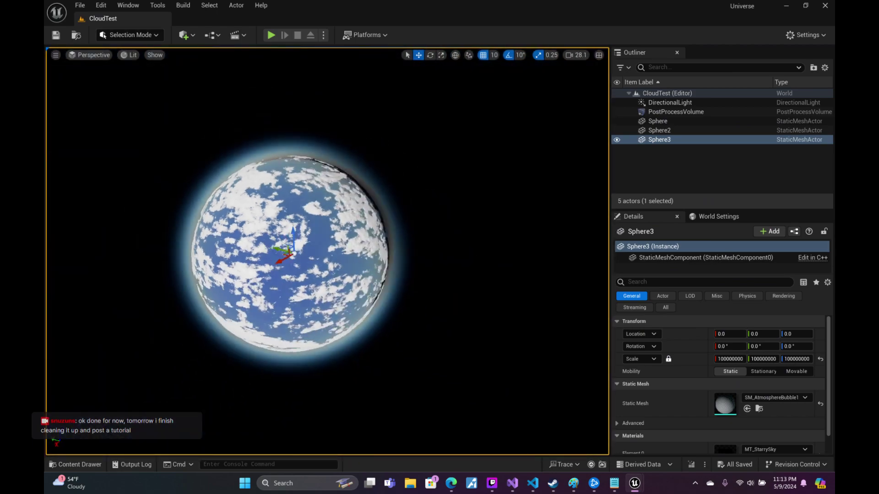
right_click_drag(328, 252, 412, 256)
scroll(412, 256, "down", 6)
scroll(412, 257, "up", 2)
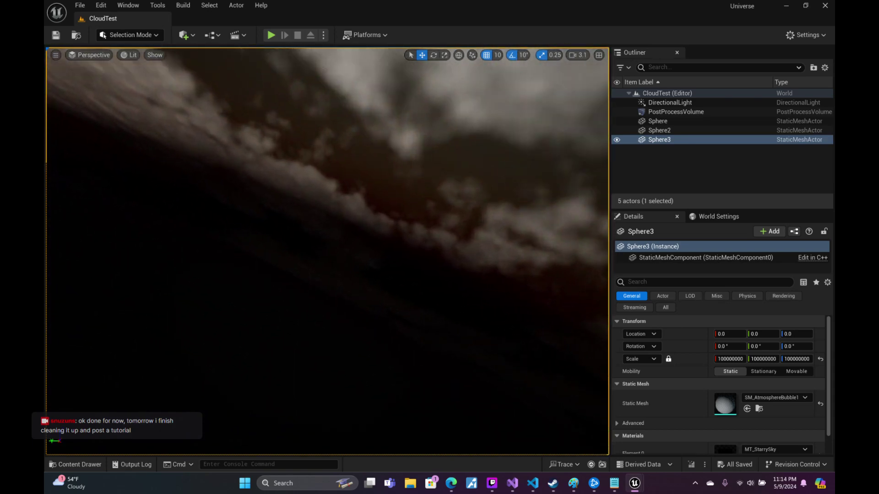
scroll(412, 257, "up", 2)
key("f")
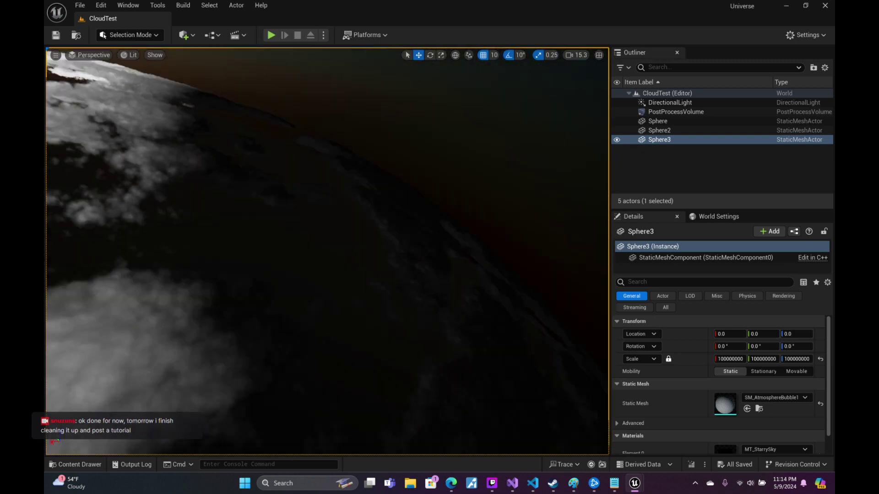
right_click_drag(412, 256, 412, 256)
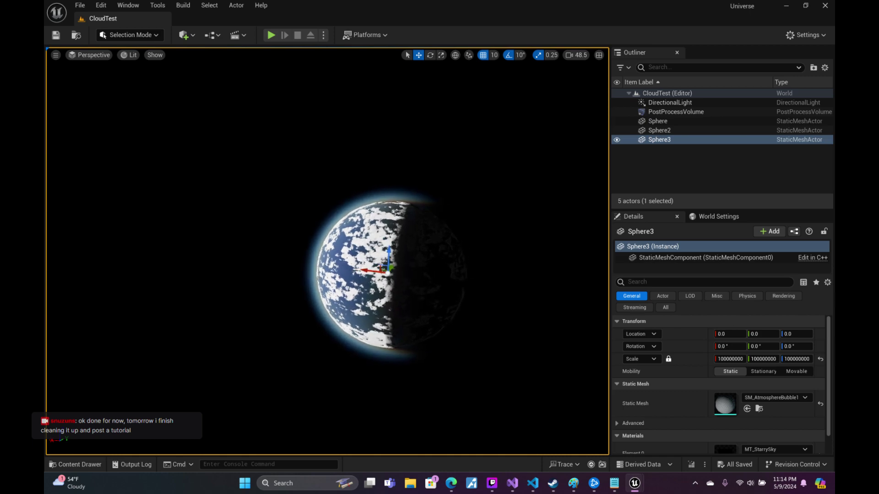
- In VS Code, highlight atmo_scene_color uses and select its scat.color * LIGHT_INTENSITY expression on line 418
left_click(531, 483)
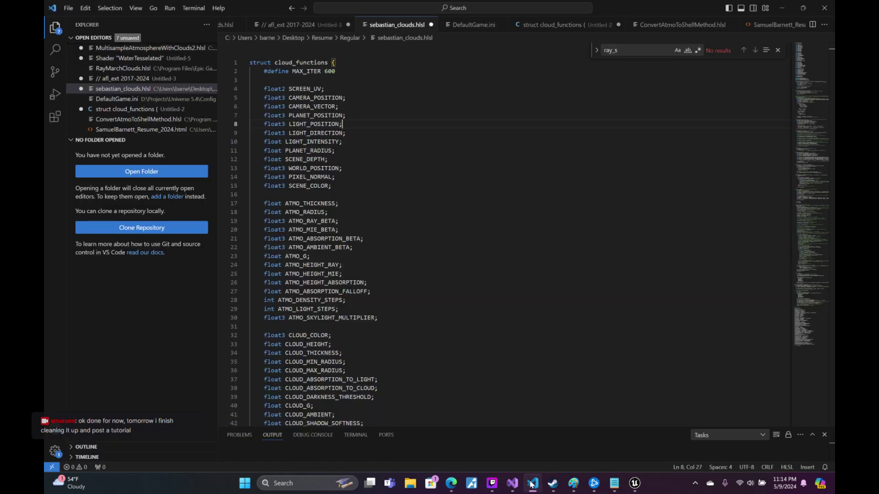
left_click(532, 483)
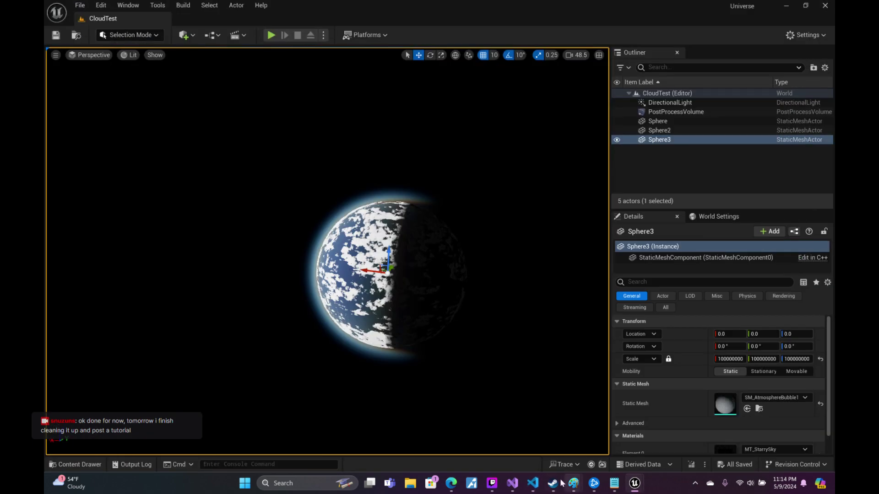
left_click(532, 486)
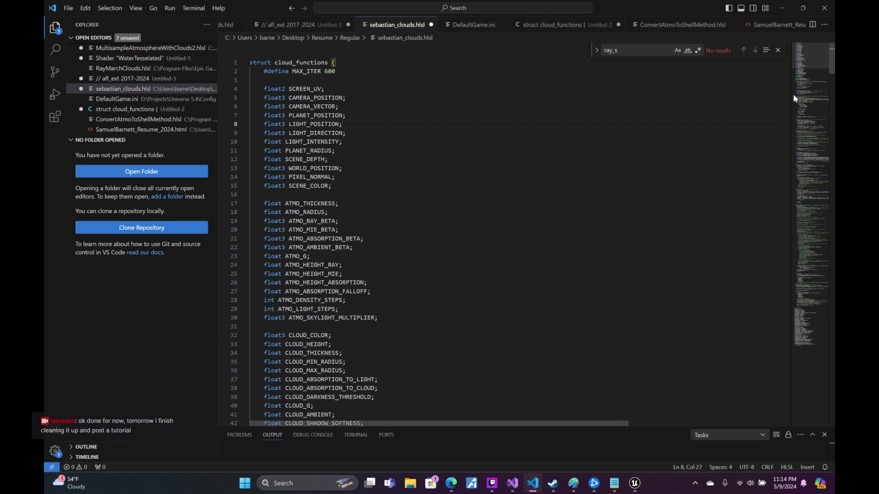
left_click_drag(819, 57, 817, 347)
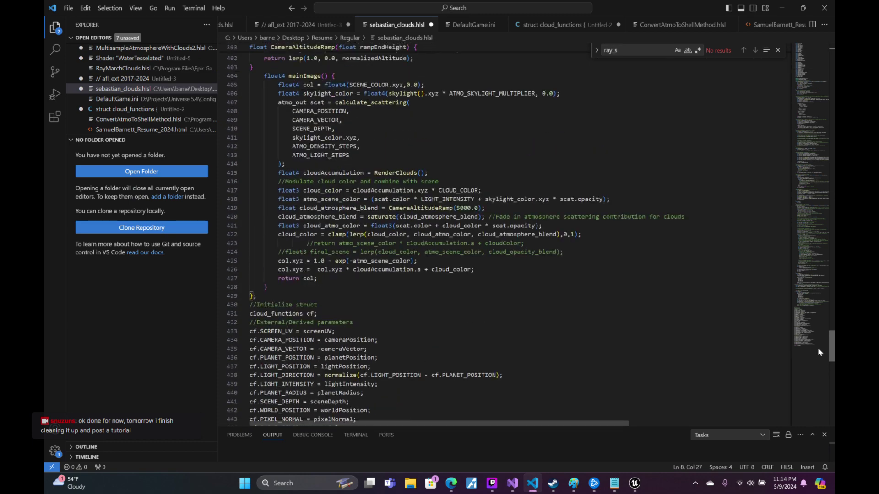
left_click(474, 342)
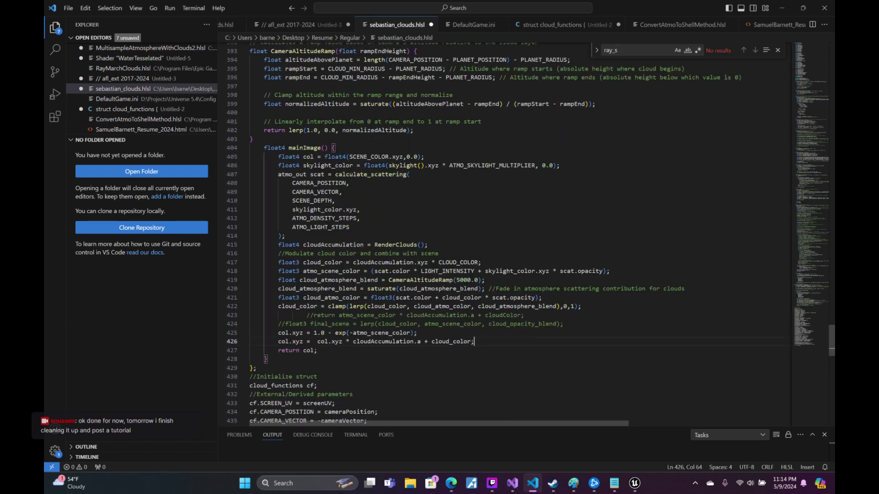
left_click(387, 333)
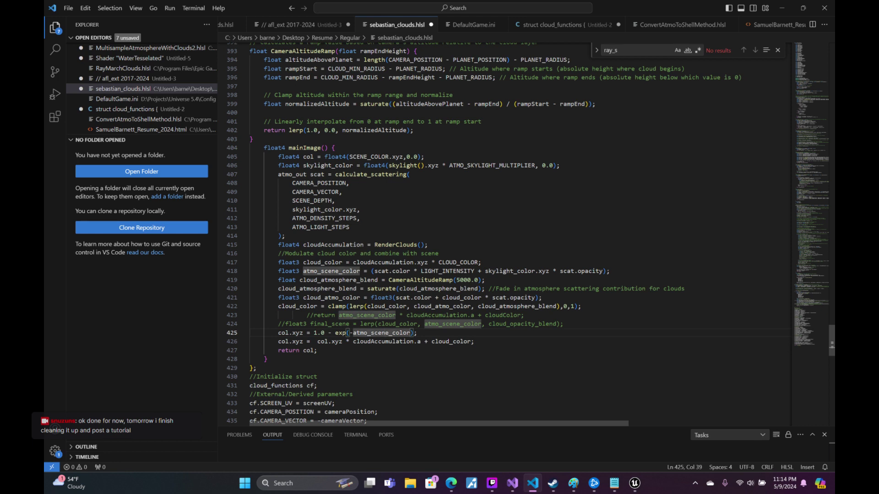
left_click_drag(475, 271, 386, 271)
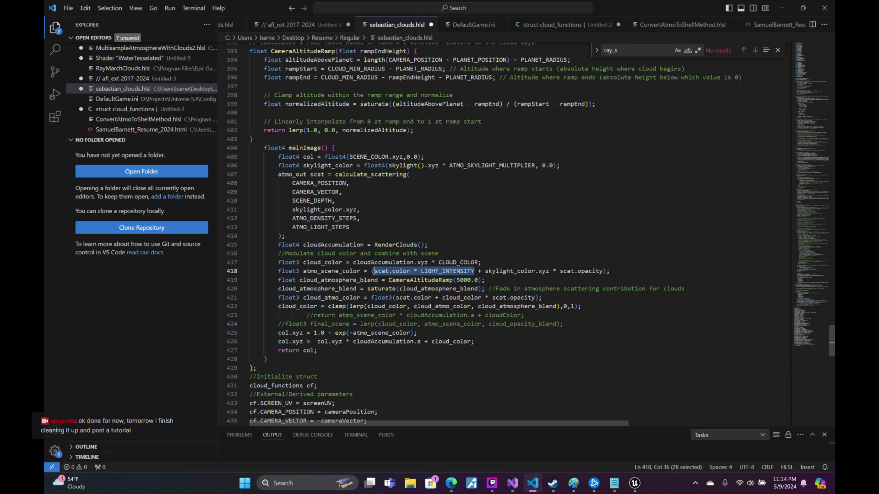
- Add a new line declaring float3 atmo_scene_color2 set to the copied exponential expression
left_click(610, 271)
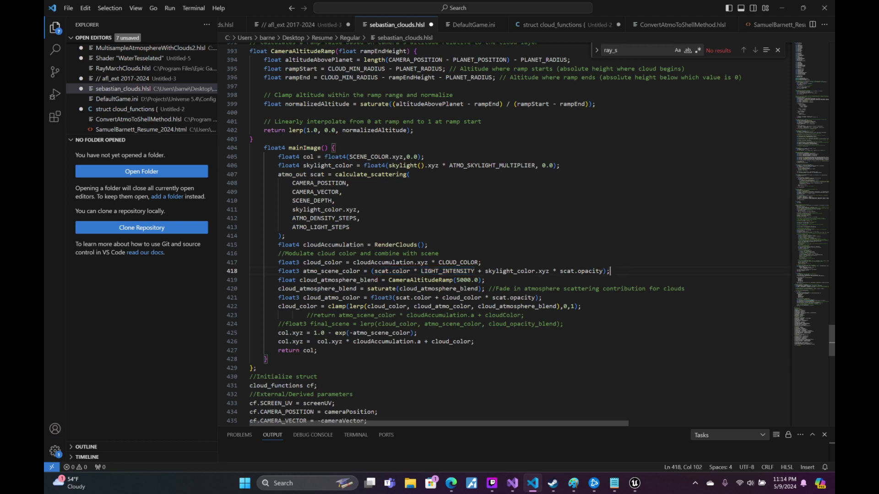
key("Return")
type("floa")
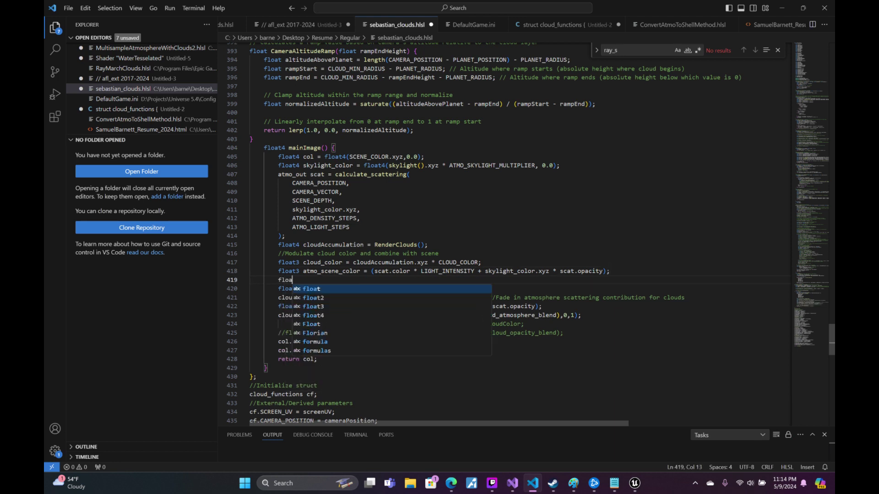
type("t3 atmo_")
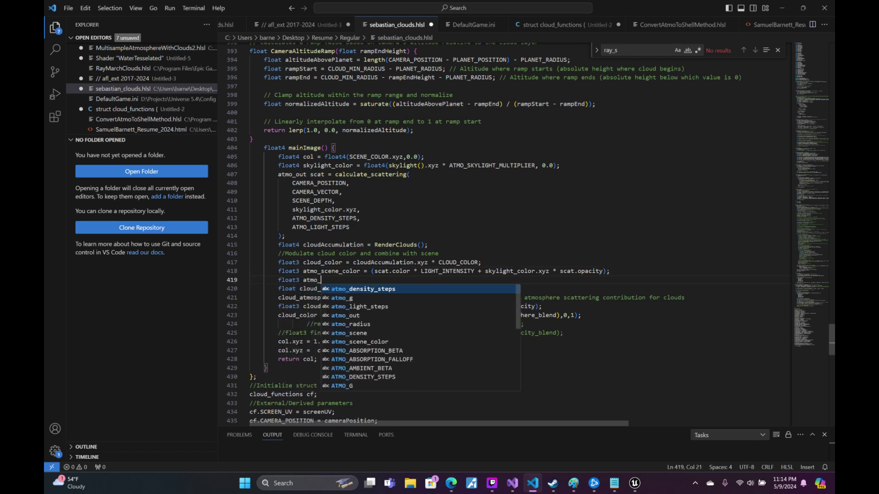
type("scene_colo")
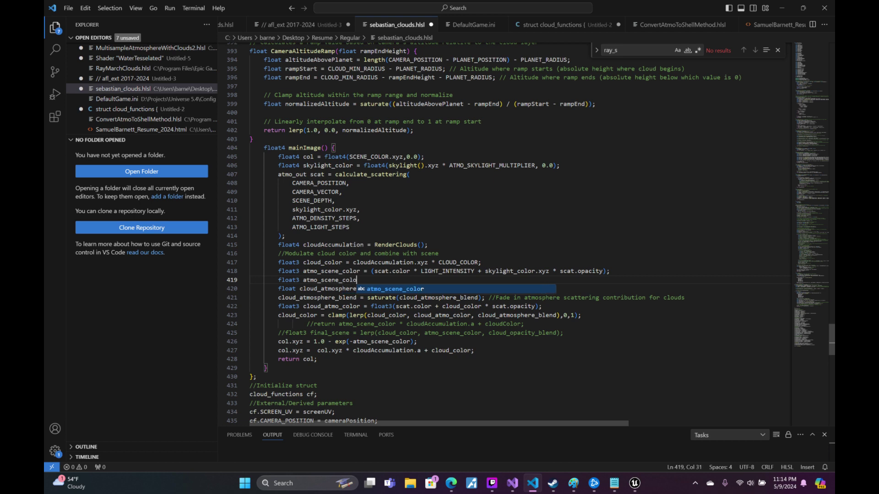
type("r2 =")
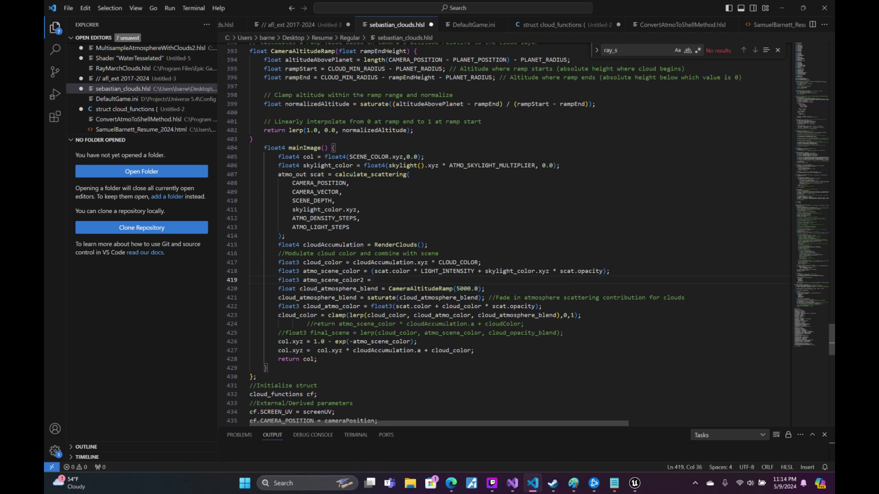
left_click_drag(413, 342, 339, 341)
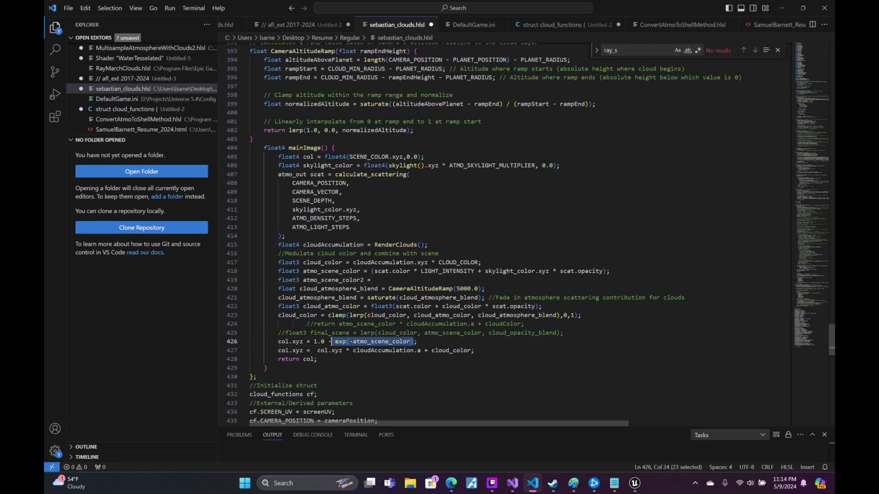
key("ctrl+c")
left_click(373, 280)
key("ctrl+v")
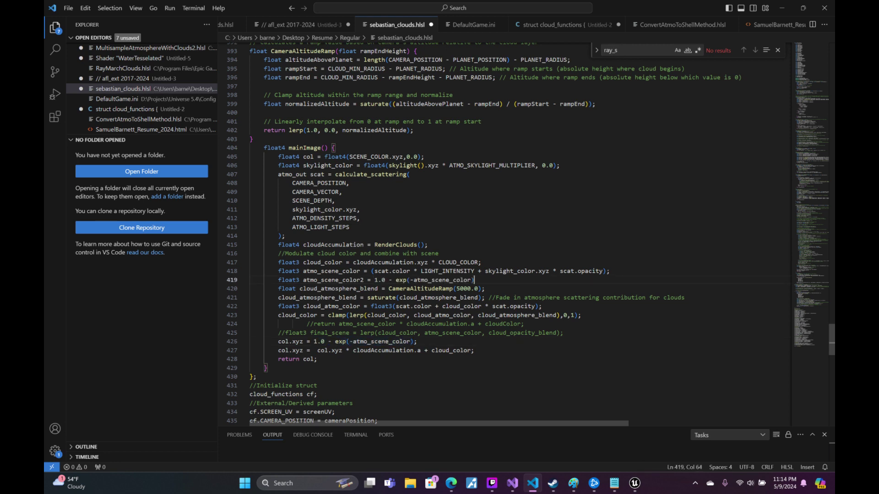
- Substitute scat.color * LIGHT_INTENSITY into line 419, then go to its start to comment it out
left_click_drag(373, 271, 461, 271)
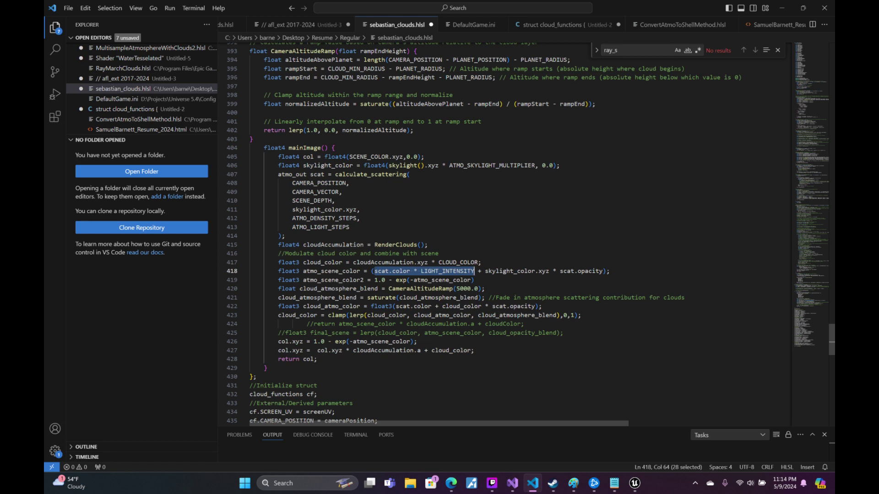
left_click_drag(413, 280, 471, 280)
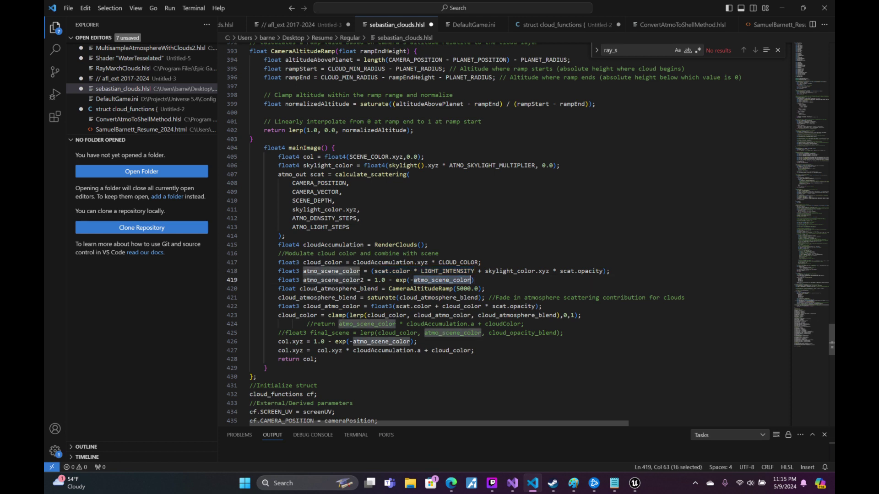
key("ctrl+v")
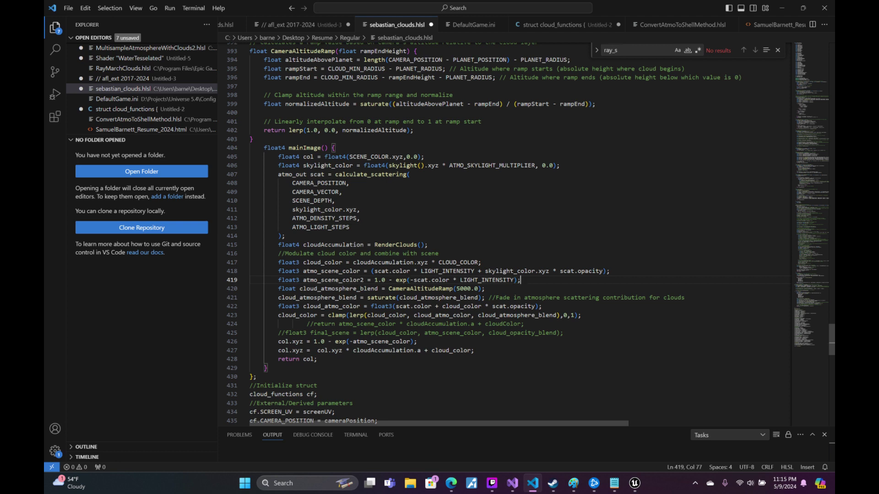
left_click_drag(314, 342, 413, 341)
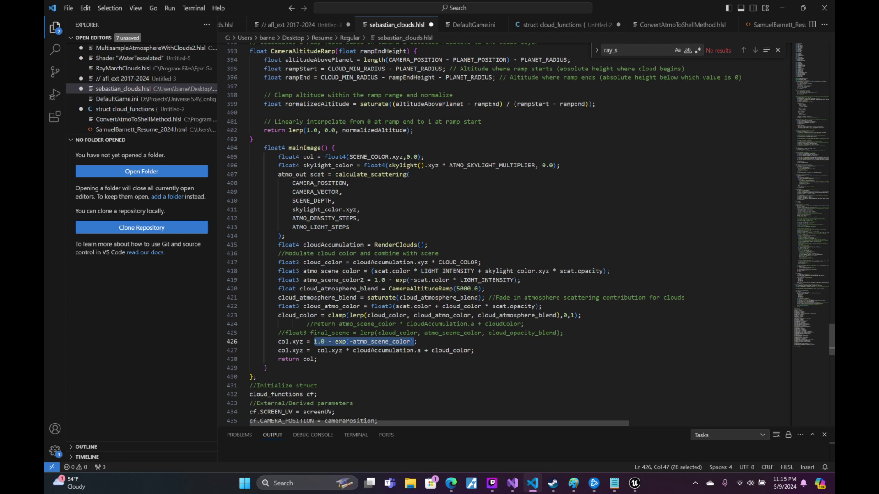
left_click(331, 279)
left_click(278, 280)
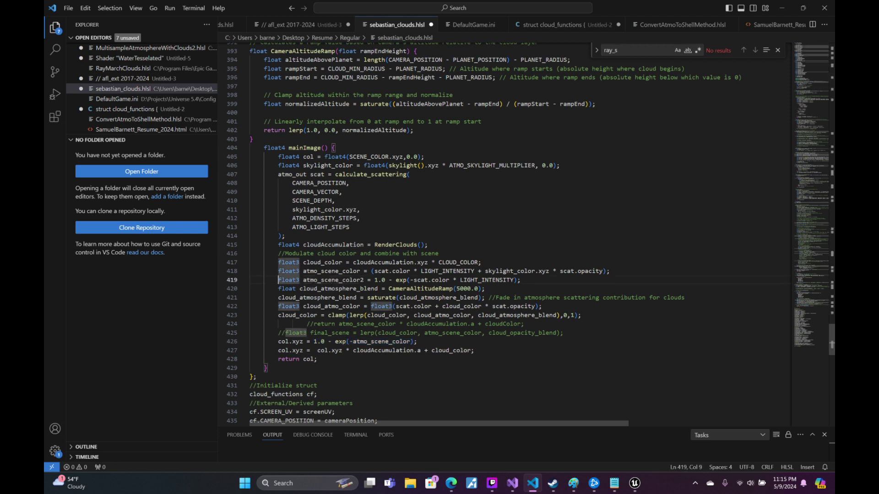
type("//")
- Bring up the MT_SebasClouds material editor and minimize it to reveal the CloudTest level
mouse_move(634, 483)
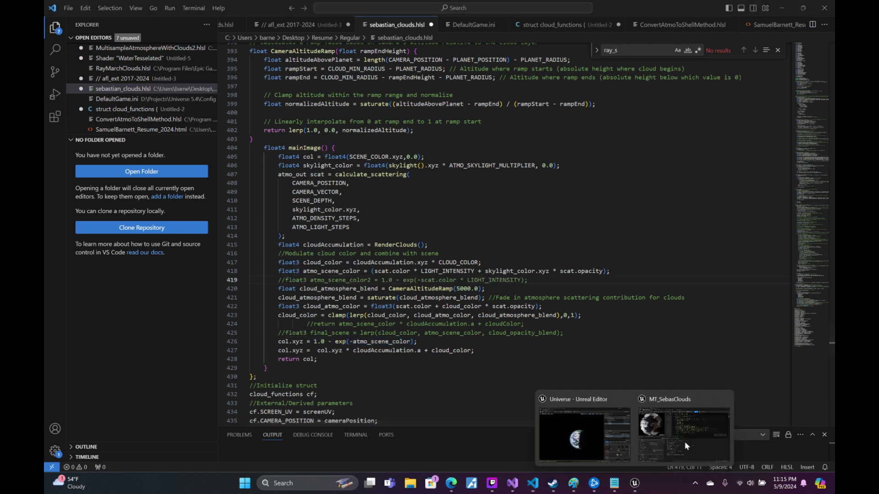
left_click(665, 420)
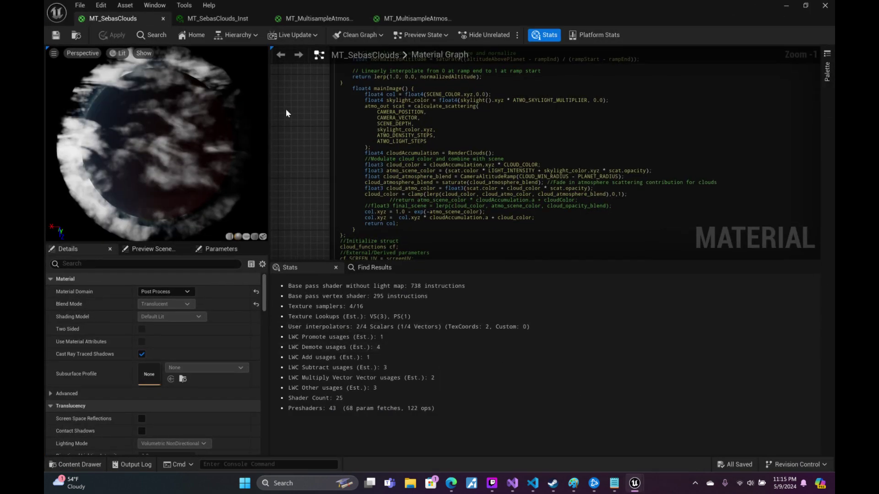
left_click(783, 5)
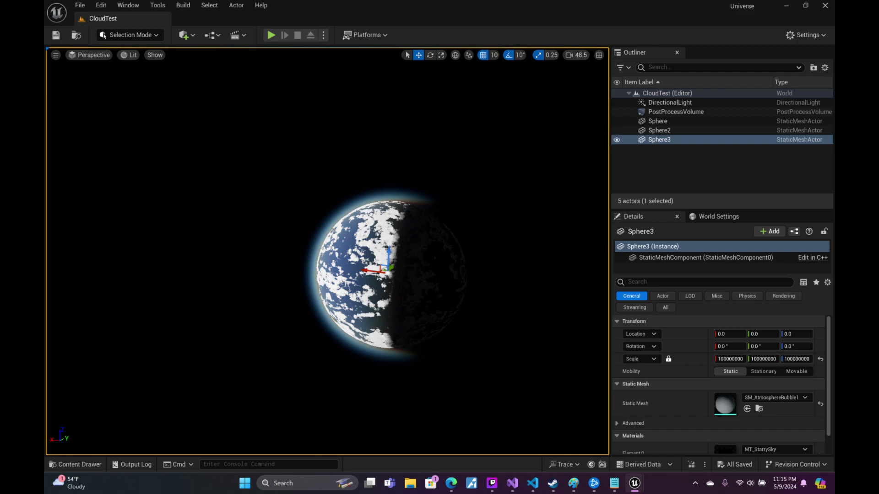
- Frame Sphere2 and the earth-like Sphere from the Outliner, pull the camera back, and select Sphere3
double_click(658, 131)
left_click(659, 139)
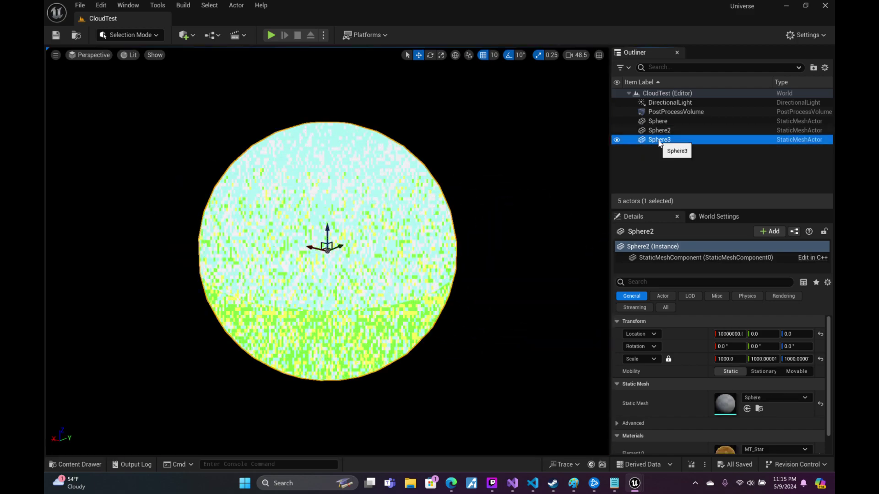
mouse_move(530, 182)
right_mouse_down()
mouse_move(544, 187)
mouse_move(521, 180)
right_mouse_up()
left_click(659, 130)
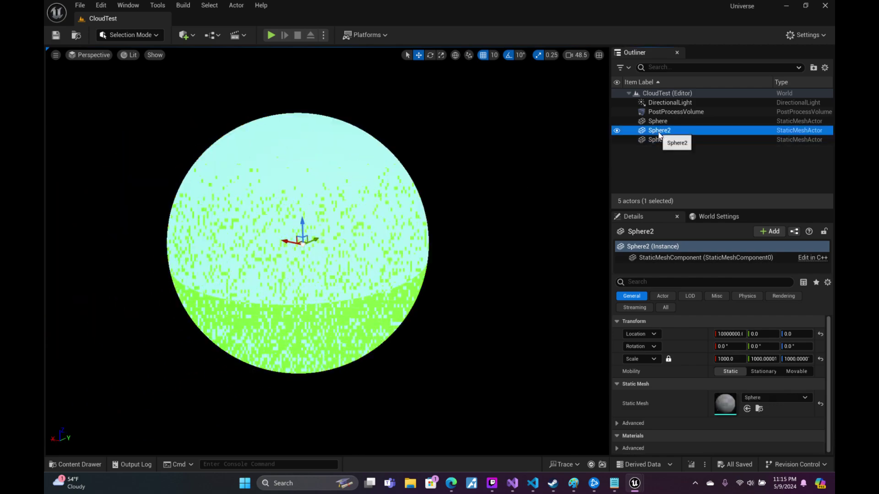
double_click(653, 122)
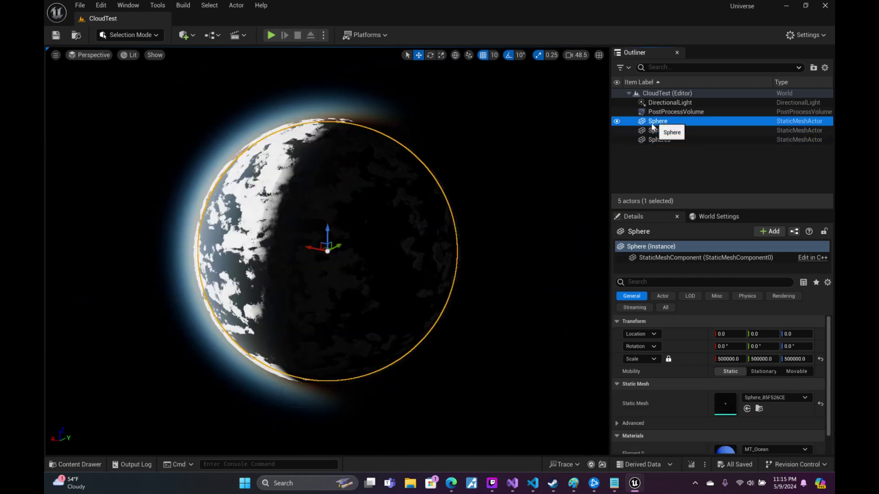
mouse_move(527, 183)
right_mouse_down()
mouse_move(513, 197)
mouse_move(494, 197)
right_mouse_up()
scroll(494, 197, "down", 2)
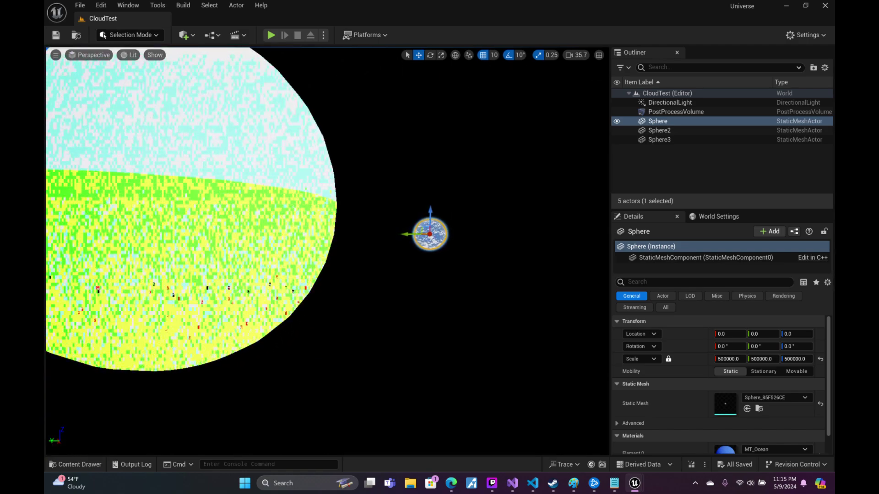
left_click(293, 320)
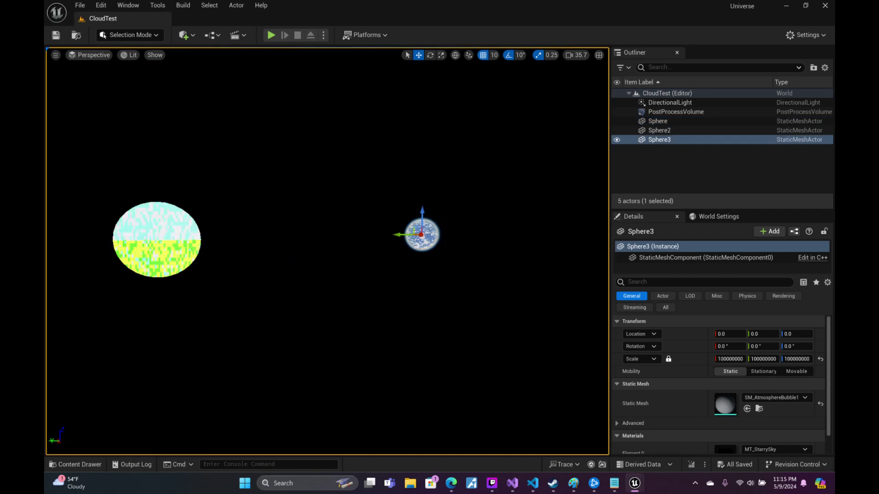
- Focus the planet and fly down to look across the cloud layer along the horizon
key("f")
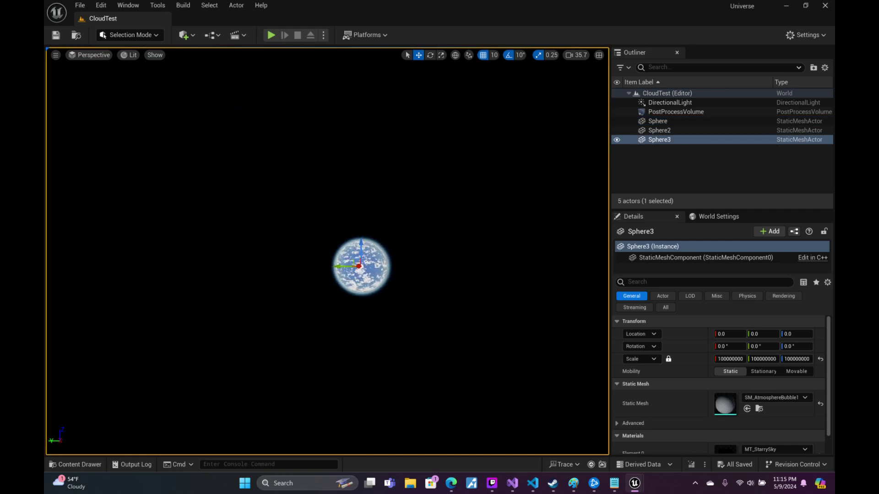
left_click_drag(361, 265, 302, 269, "alt")
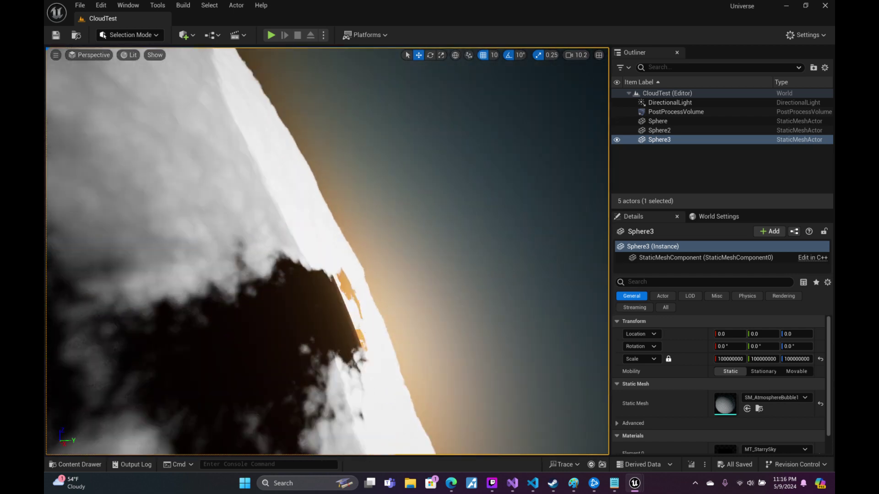
left_click_drag(302, 270, 247, 283, "alt")
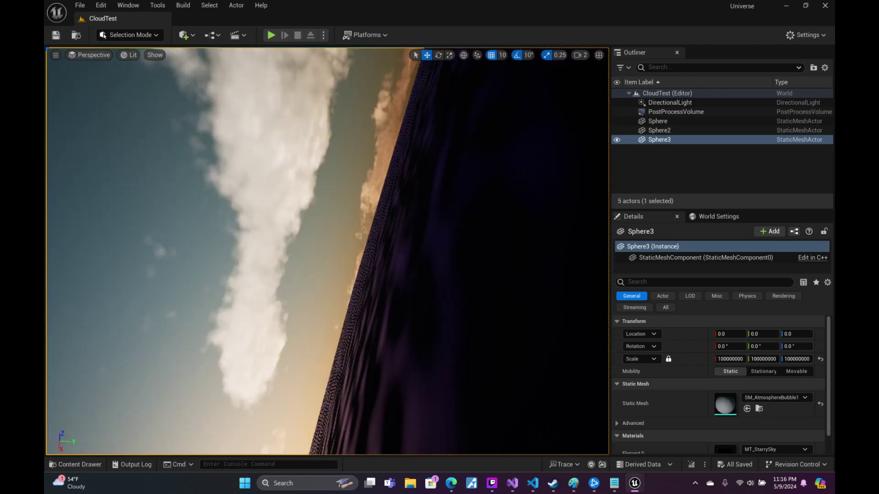
right_click_drag(421, 207, 420, 207)
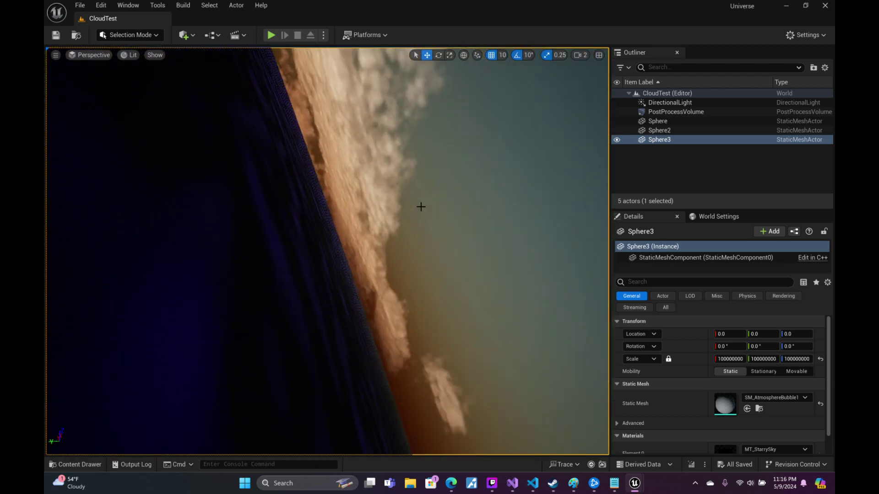
right_click_drag(407, 246, 407, 247)
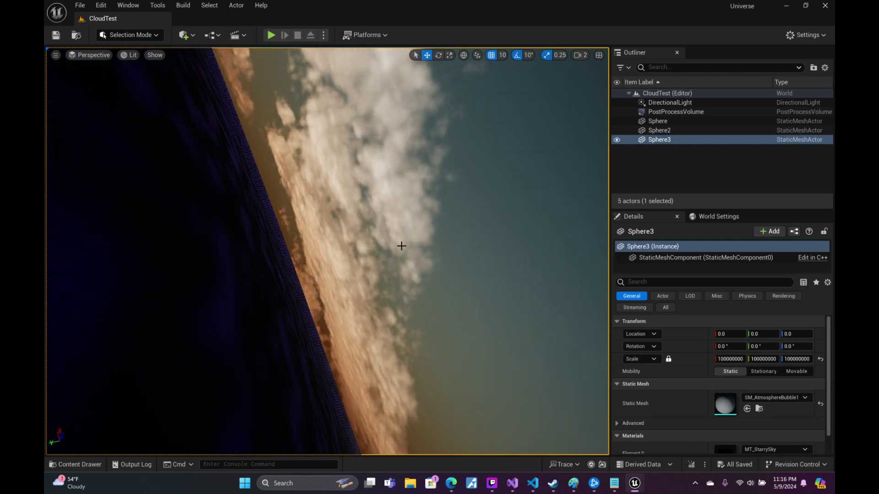
right_click_drag(401, 246, 401, 246)
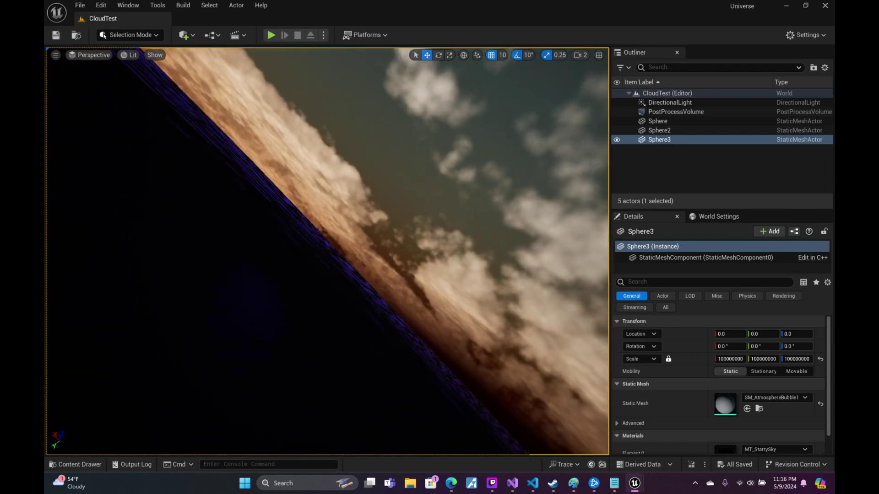
scroll(401, 246, "down", 1)
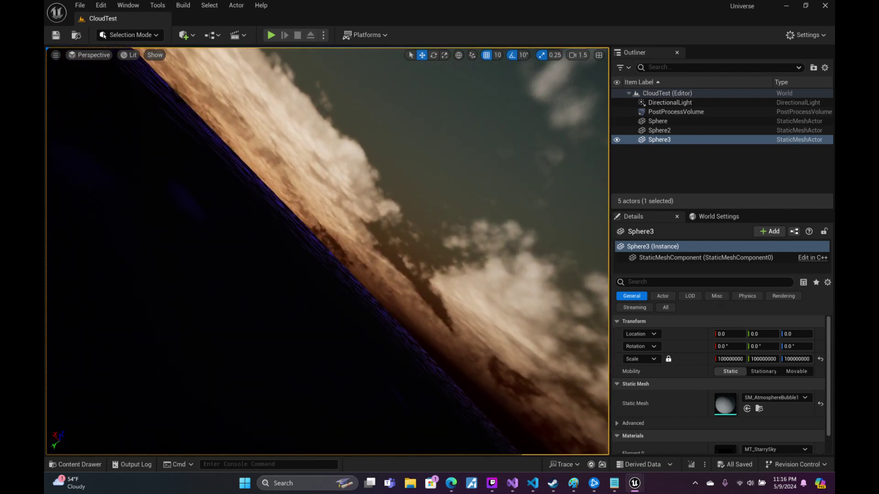
right_click_drag(401, 246, 401, 246)
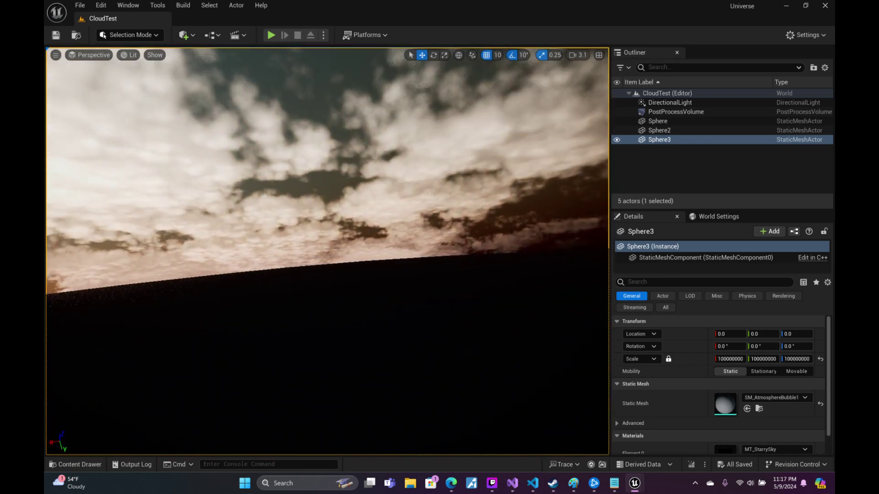
- Pull the camera back out and turn toward the planet's night side
scroll(327, 250, "up", 2)
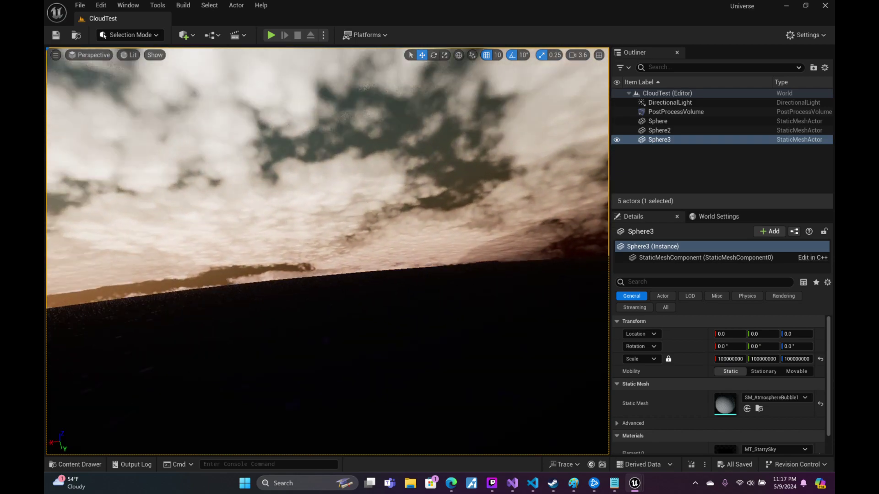
scroll(327, 251, "up", 3)
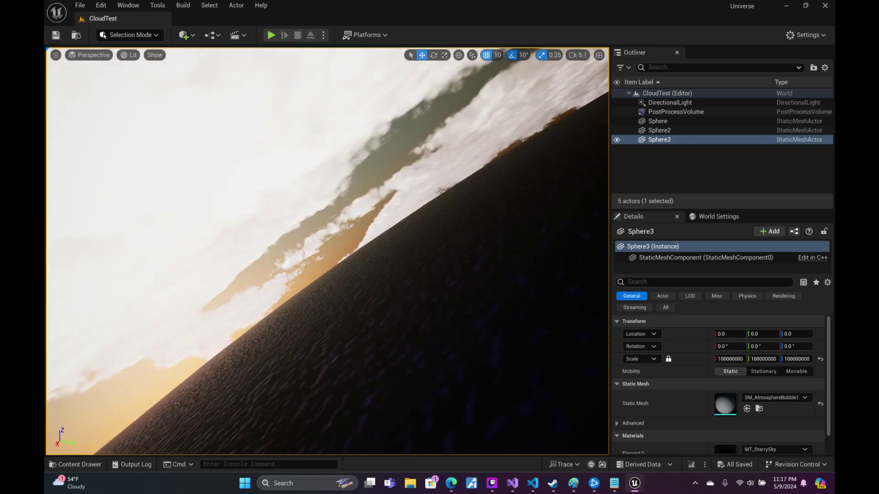
scroll(327, 251, "up", 4)
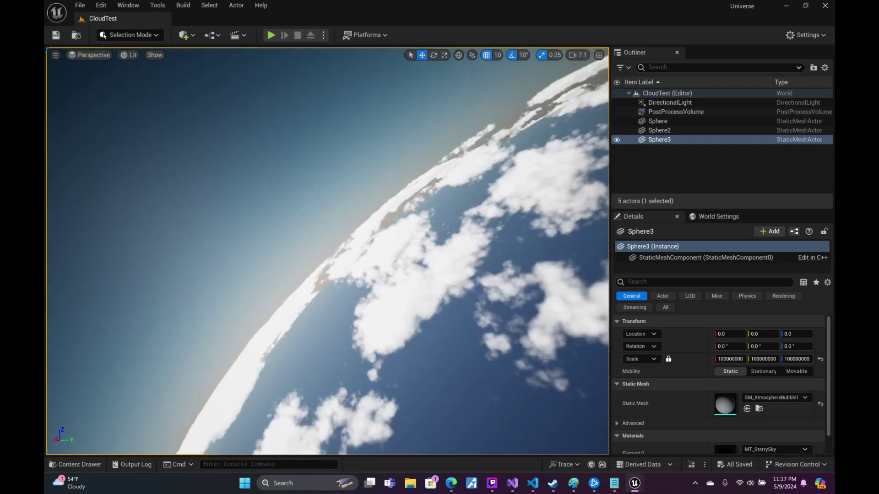
scroll(327, 251, "up", 2)
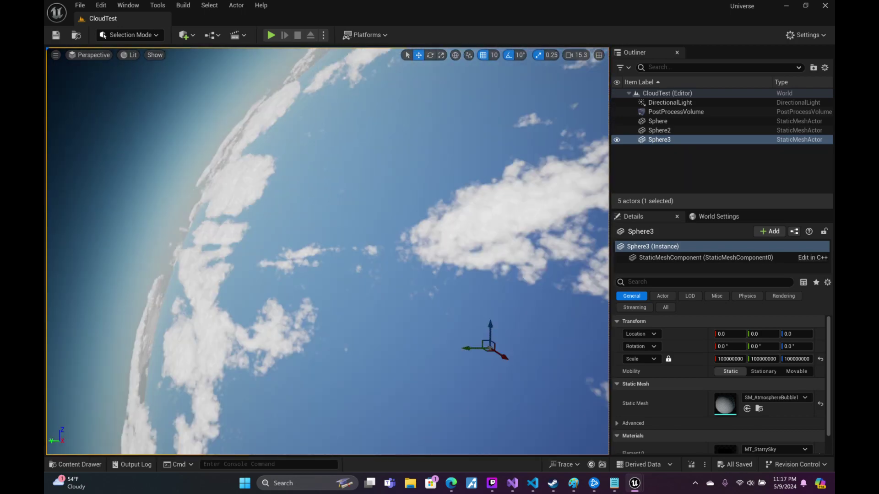
mouse_move(327, 251)
right_mouse_down()
mouse_move(275, 228)
mouse_move(256, 238)
mouse_move(293, 219)
mouse_move(280, 257)
mouse_move(293, 265)
mouse_move(297, 256)
right_mouse_up()
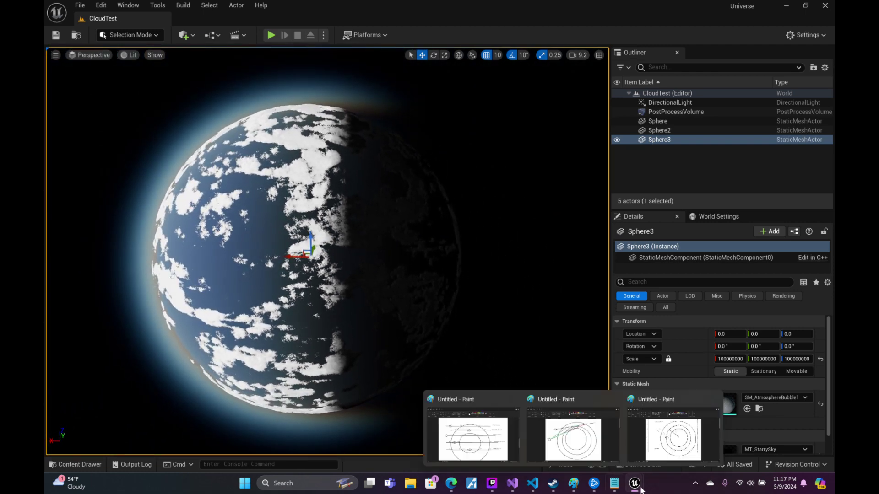
- Bring up the material editor on the MT_SebasClouds_Inst material instance tab
mouse_move(635, 483)
left_click(709, 428)
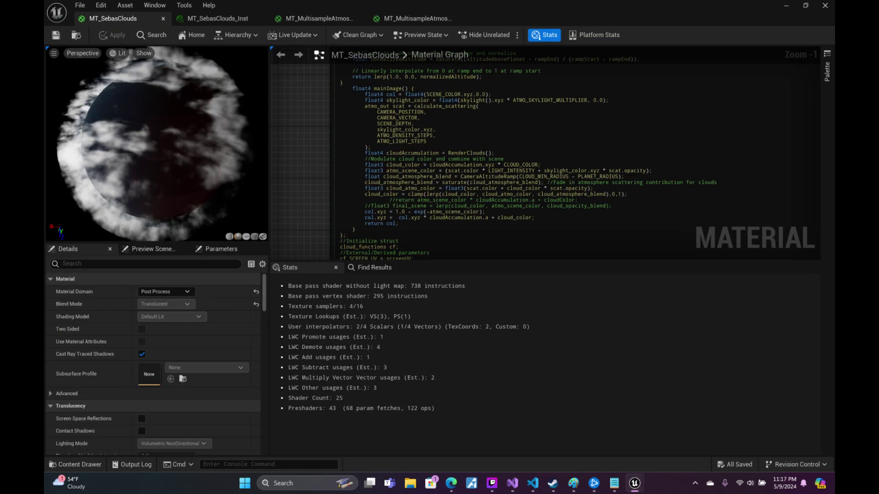
left_click(318, 17)
left_click(223, 20)
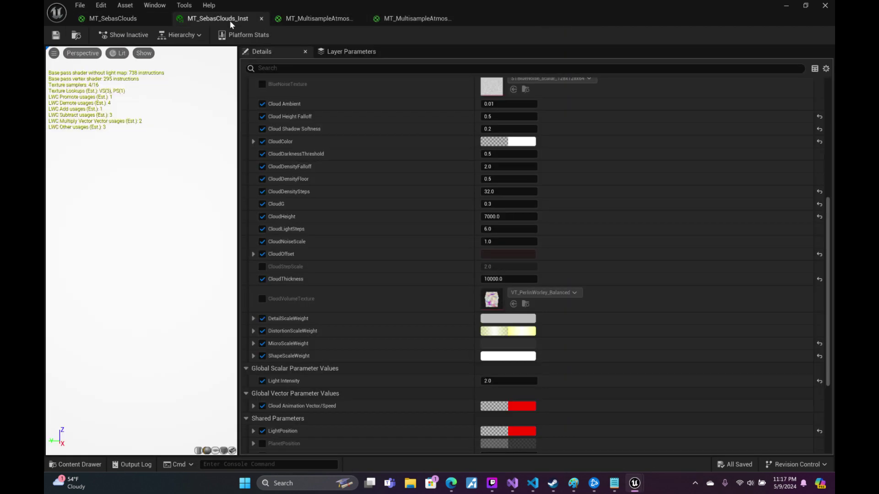
left_click(810, 6)
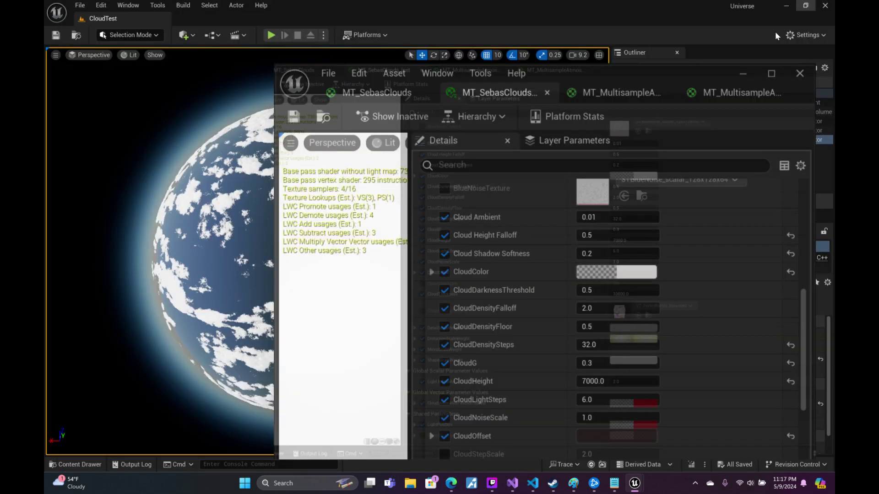
scroll(686, 293, "up", 5)
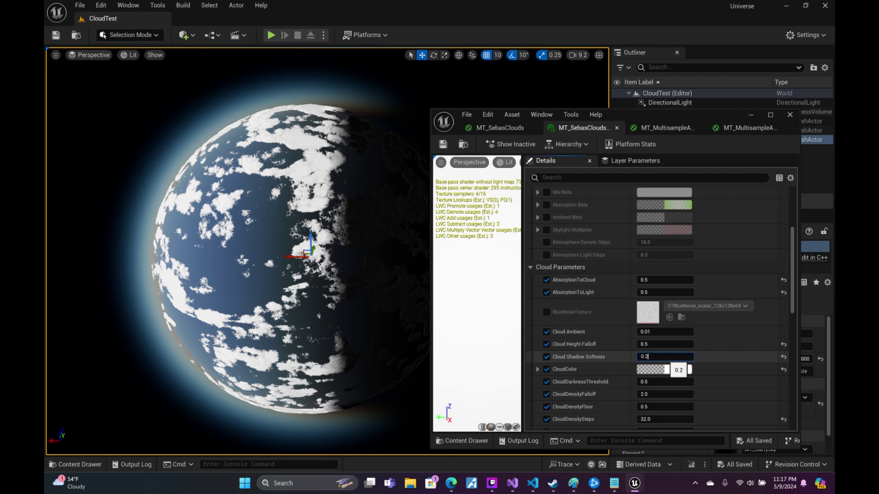
type("0.4")
- Try Cloud Shadow Softness at 0.5, set it back to 0.4, and put the material editor away
key("Return")
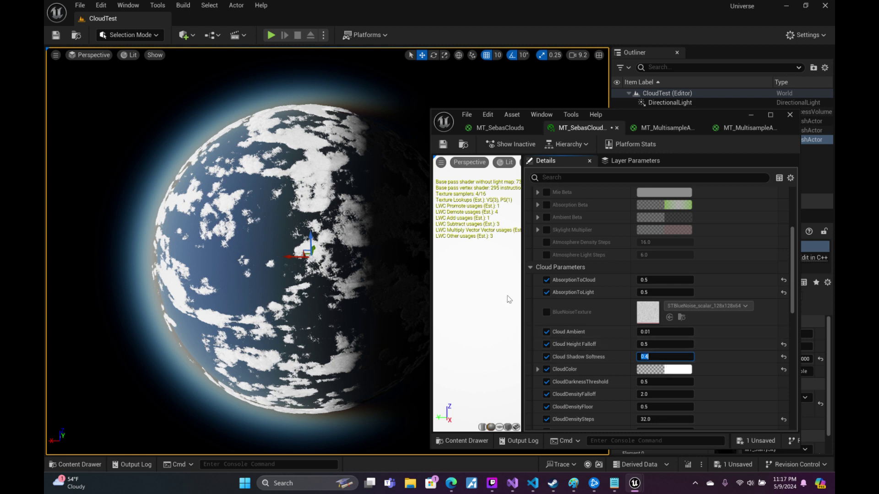
type("0.5")
key("Return")
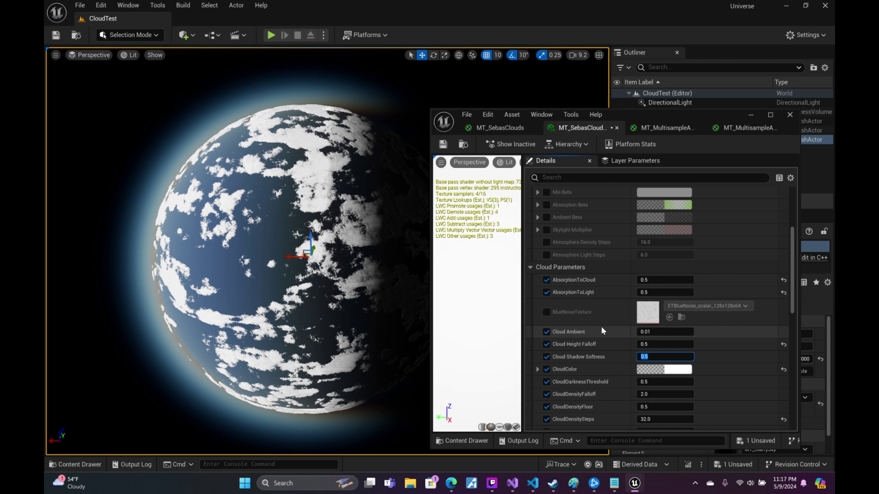
type("0.4")
key("Return")
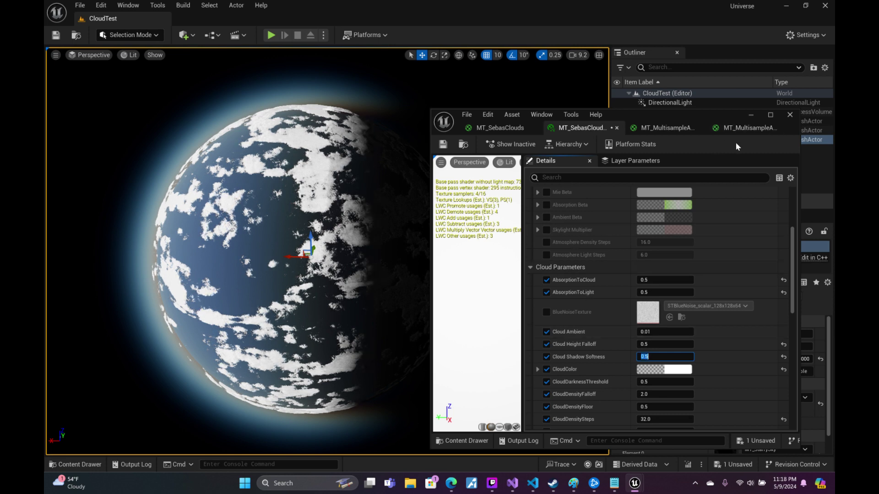
left_click(751, 115)
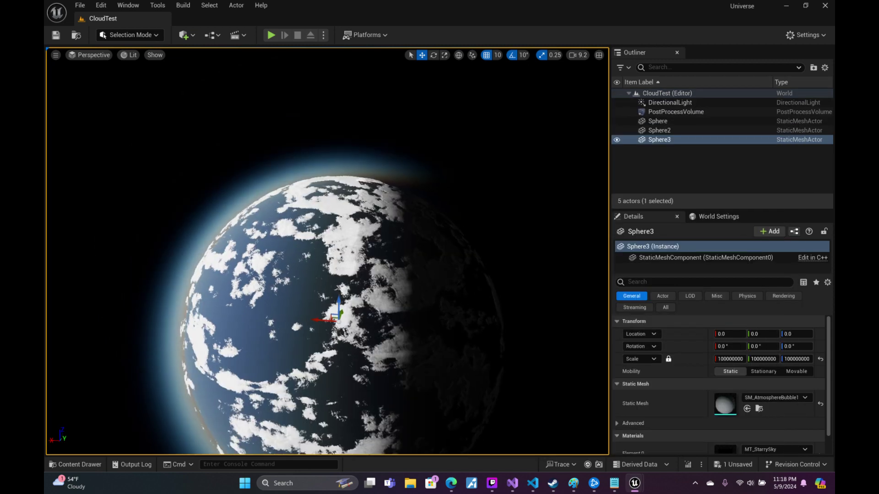
- Fly the camera in close to the planet, adjusting flight speed along the way
right_click_drag(327, 252, 327, 251)
scroll(327, 252, "down", 3)
scroll(328, 251, "up", 2)
scroll(327, 252, "down", 2)
scroll(327, 252, "up", 1)
scroll(327, 252, "up", 3)
scroll(328, 252, "up", 2)
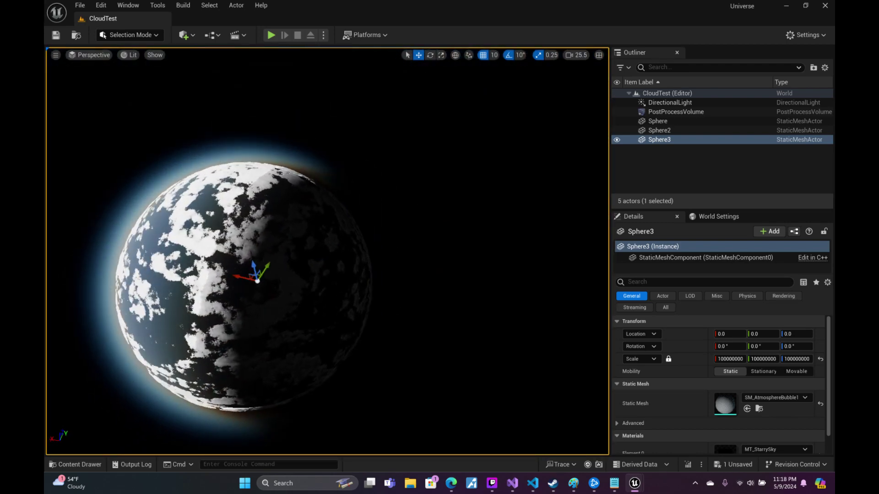
- Swing round to the lit side and descend through the clouds to just above the ocean
right_click_drag(327, 252, 327, 251)
scroll(327, 251, "down", 1)
scroll(327, 252, "down", 3)
scroll(327, 252, "down", 1)
scroll(327, 252, "down", 1)
scroll(327, 251, "down", 2)
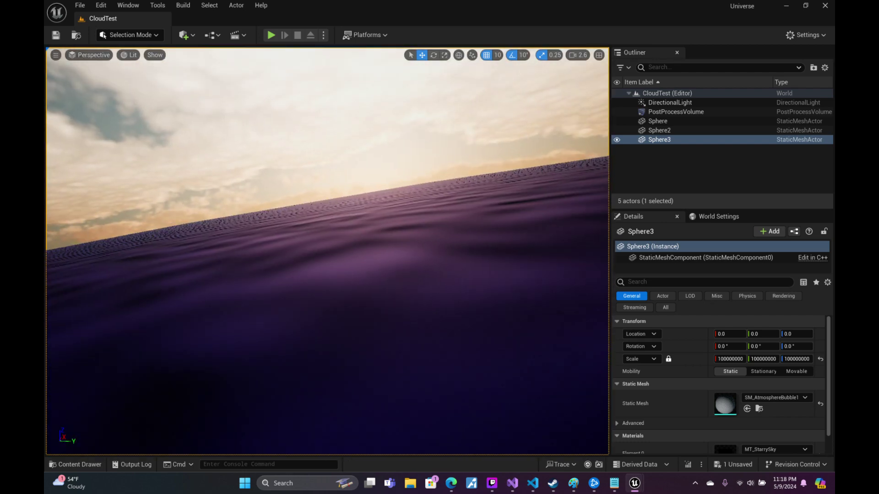
scroll(327, 252, "up", 2)
right_click_drag(481, 114, 481, 114)
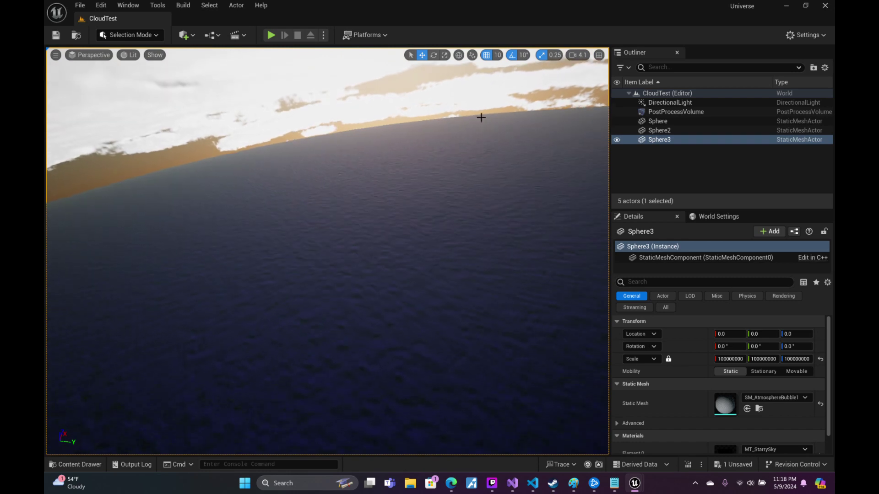
- Save the MT_SebasClouds cloud material and minimize its editor
mouse_move(640, 490)
left_click(677, 428)
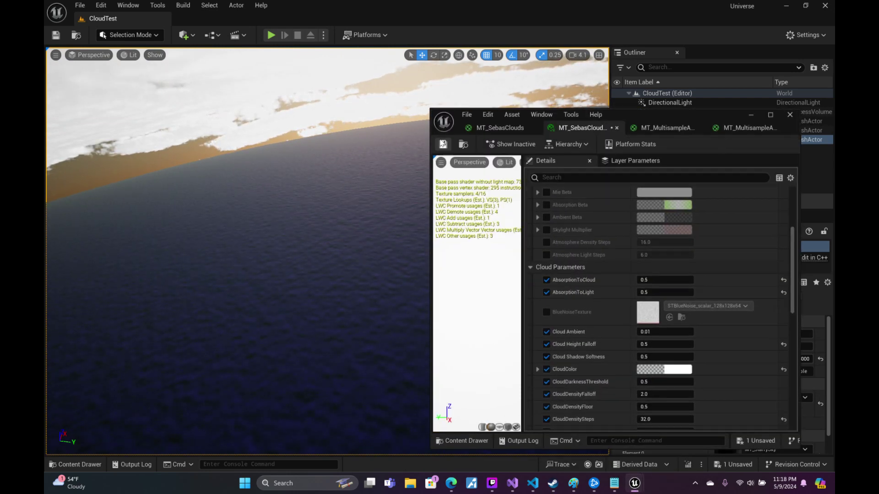
left_click(443, 143)
left_click(750, 115)
- Select the ocean planet Sphere and open its MT_Ocean material from the Element 0 slot
left_click(732, 130)
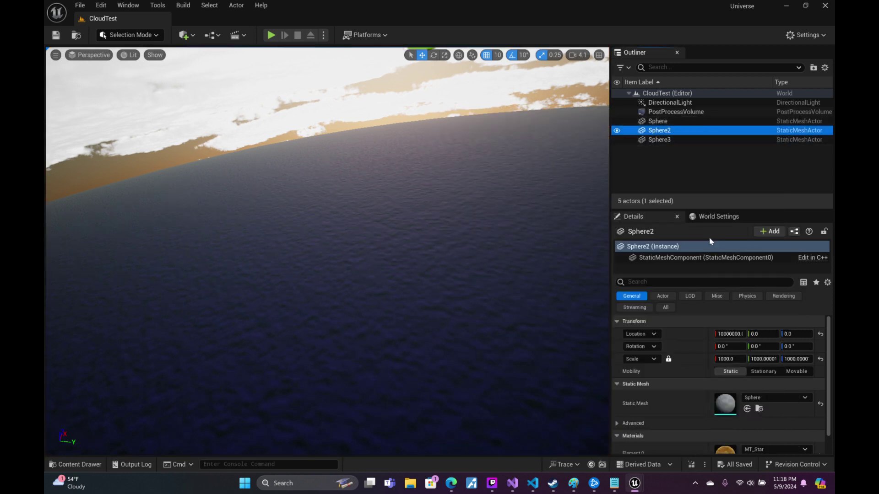
scroll(743, 336, "down", 2)
left_click(659, 122)
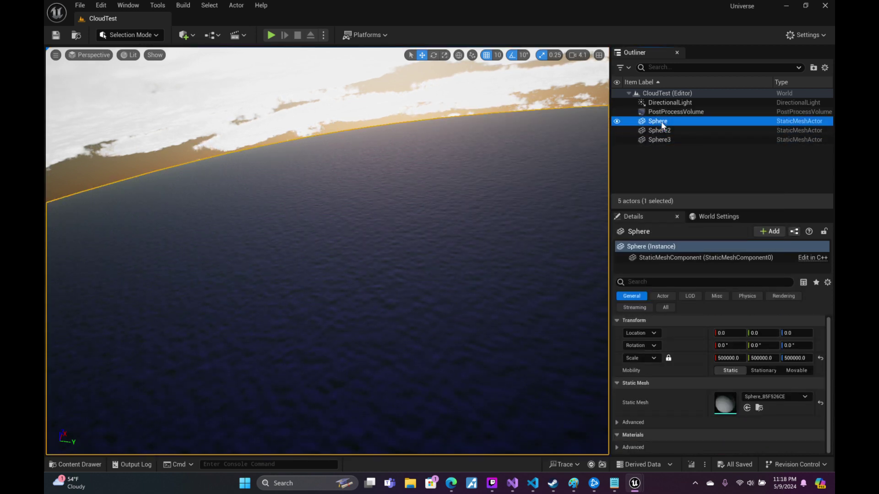
scroll(776, 434, "down", 1)
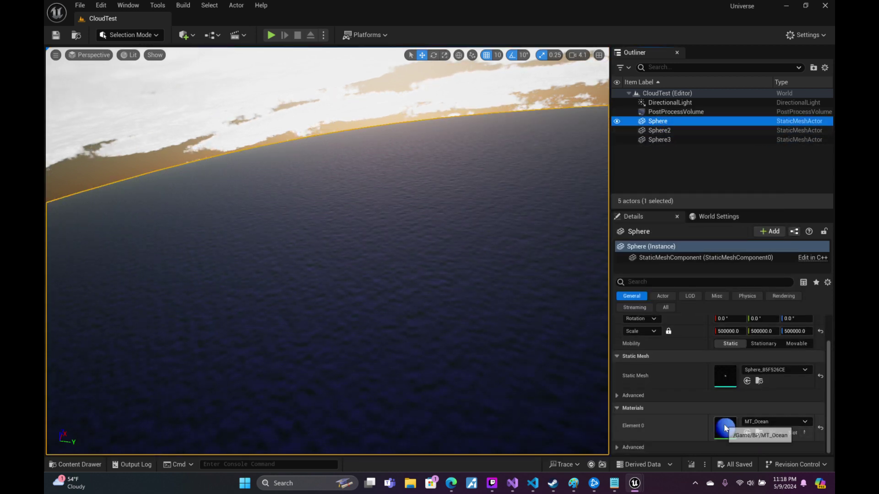
left_click(794, 425)
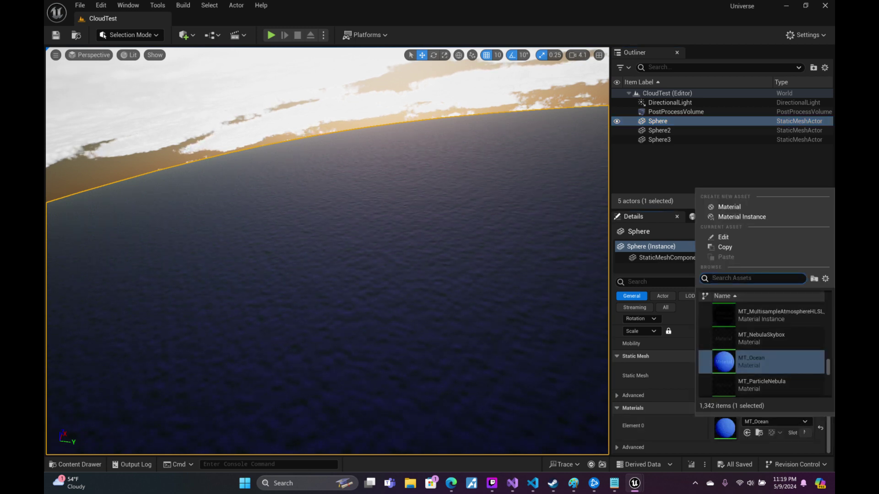
type("ocean")
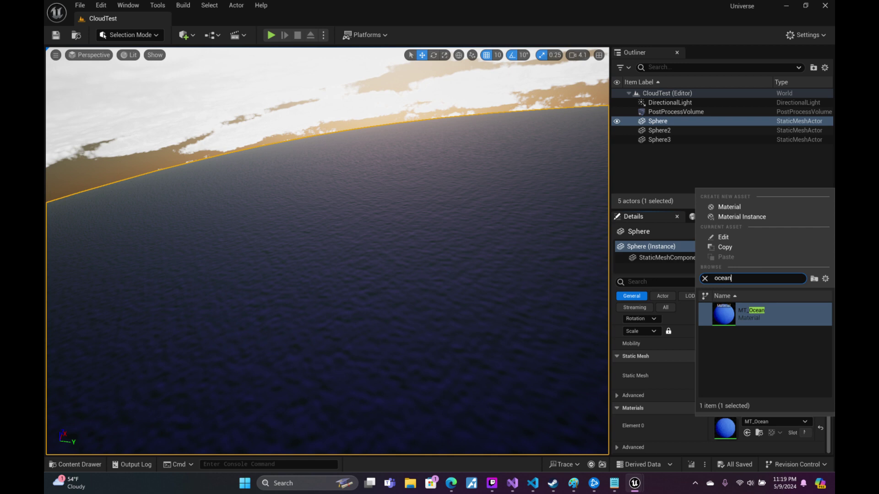
double_click(725, 428)
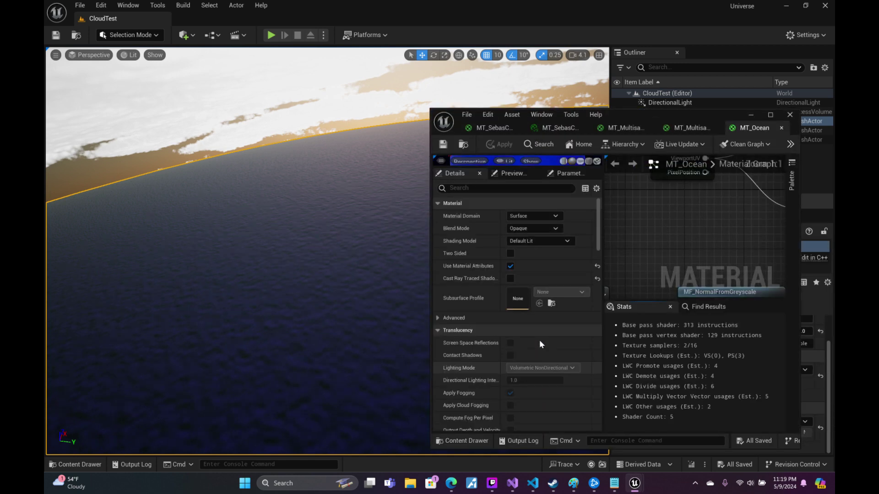
- Pan the MT_Ocean graph inspecting the Param_7, DistanceToNearestSurface, Object Radius and VertexNormalWS nodes
scroll(691, 290, "down", 3)
mouse_move(674, 232)
right_mouse_down()
mouse_move(676, 260)
mouse_move(625, 264)
right_mouse_up()
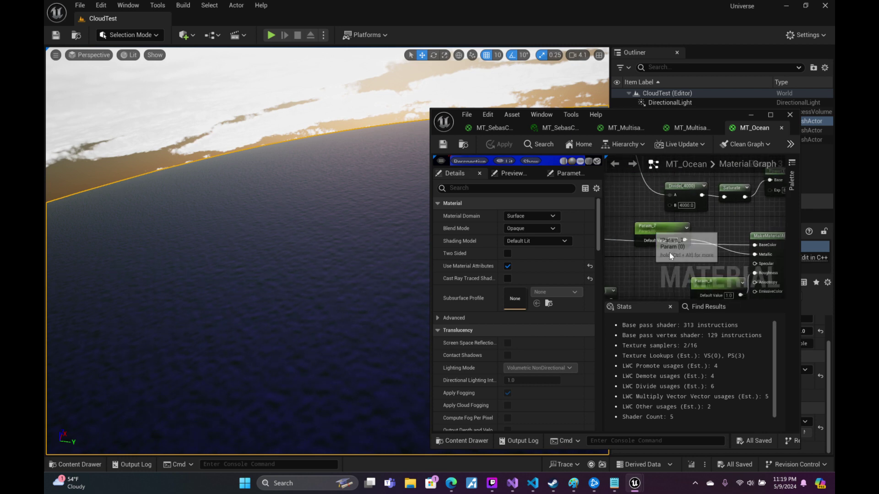
left_click(671, 256)
mouse_move(698, 213)
right_mouse_down()
mouse_move(731, 260)
mouse_move(690, 202)
right_mouse_up()
scroll(731, 260, "down", 2)
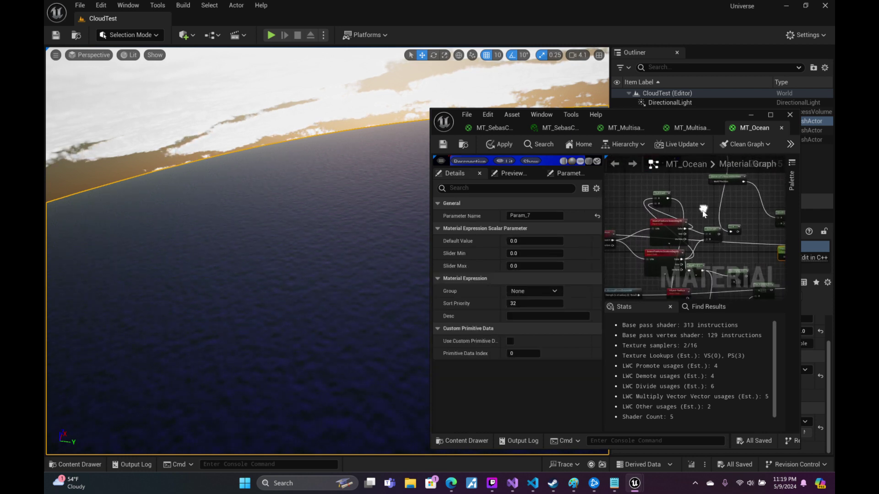
scroll(691, 201, "up", 2)
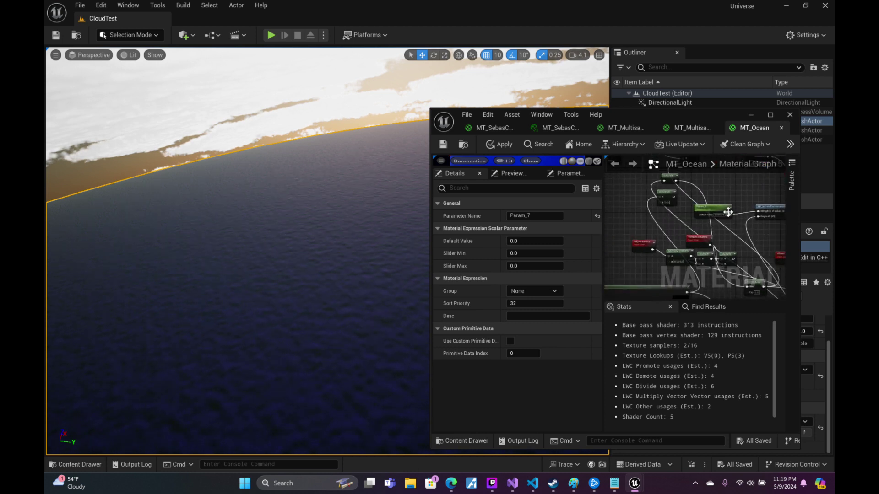
mouse_move(681, 202)
right_mouse_down()
mouse_move(685, 190)
mouse_move(665, 187)
right_mouse_up()
scroll(693, 233, "down", 1)
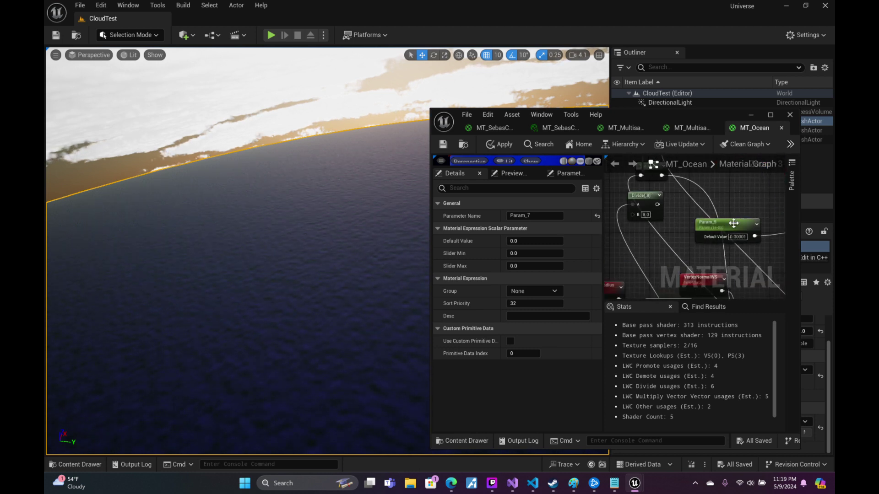
scroll(693, 233, "down", 1)
right_click_drag(727, 262, 695, 184)
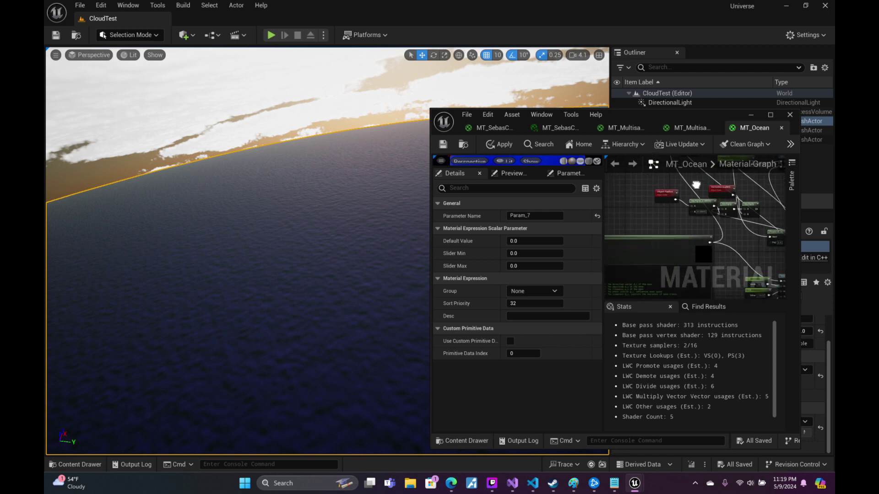
scroll(703, 209, "up", 2)
mouse_move(683, 231)
right_mouse_down()
mouse_move(685, 278)
mouse_move(703, 239)
mouse_move(700, 249)
right_mouse_up()
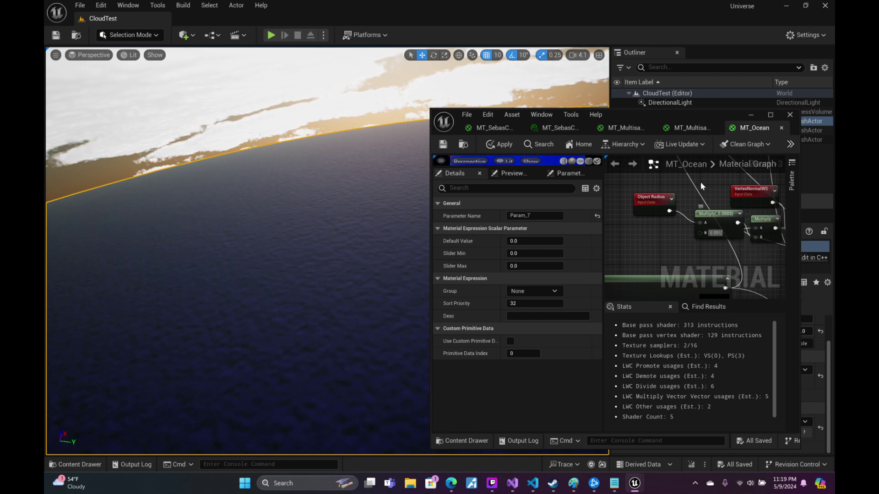
left_click(628, 182)
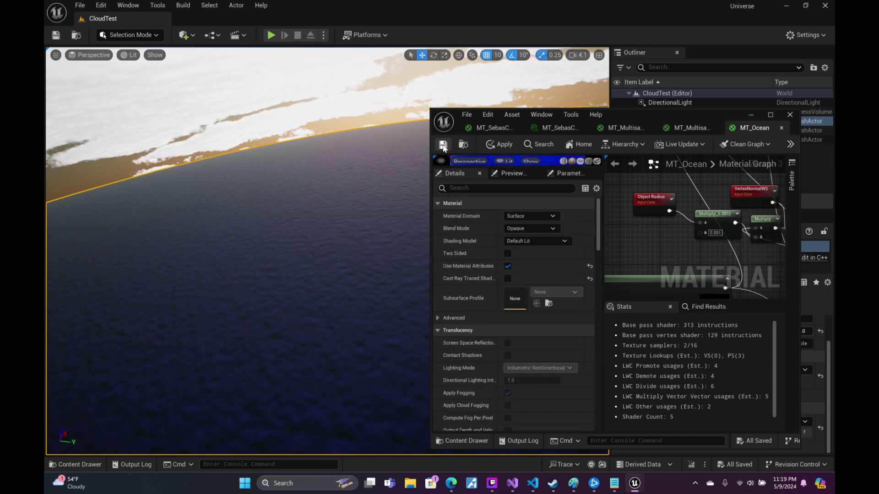
- Save the ocean material, then enter 10000 as the Multiply node's B value and save again
left_click(443, 145)
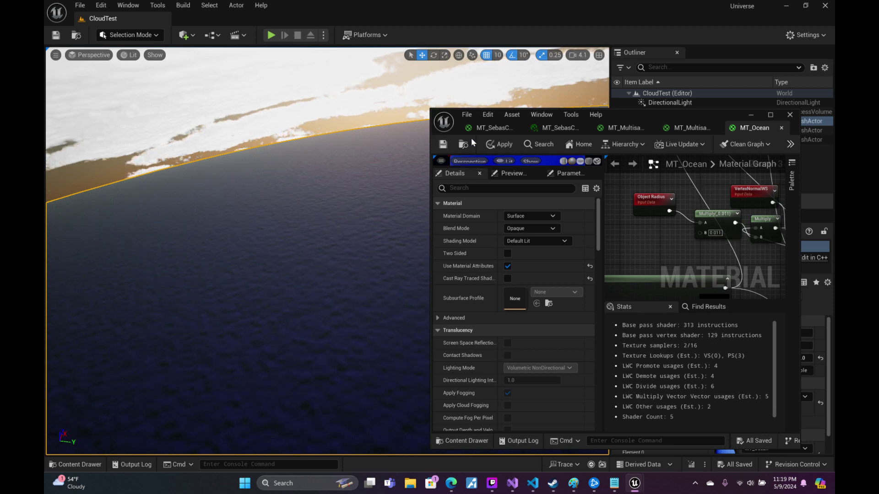
left_click(443, 145)
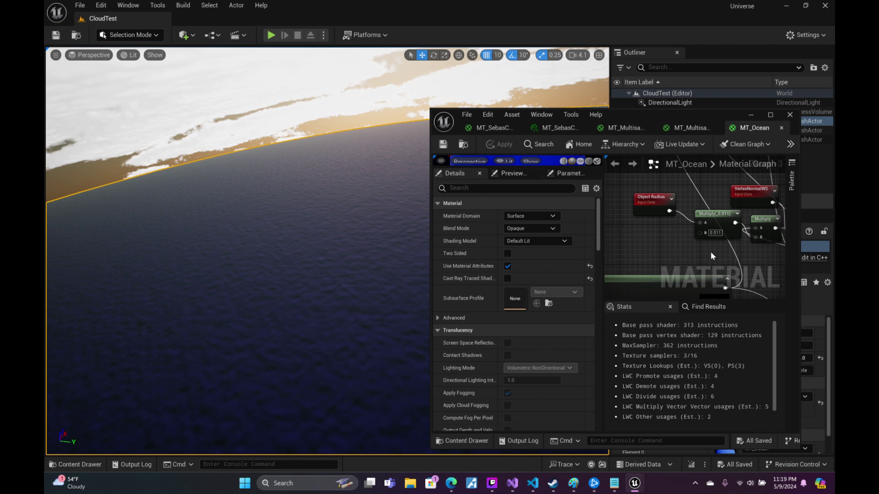
scroll(736, 251, "down", 2)
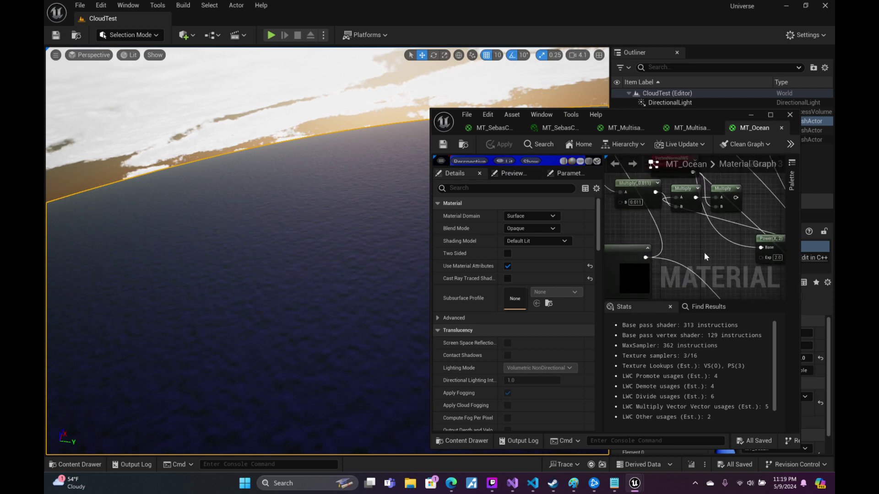
mouse_move(724, 235)
right_mouse_down()
mouse_move(753, 245)
mouse_move(698, 210)
right_mouse_up()
scroll(686, 208, "up", 1)
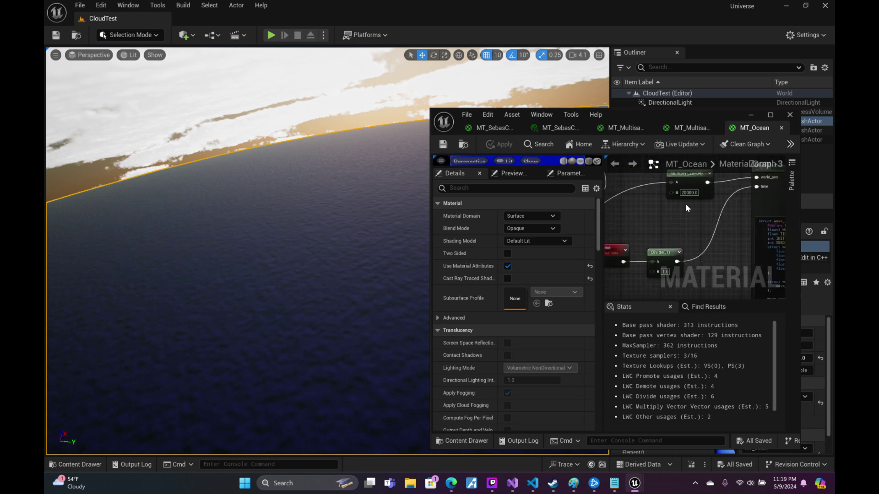
type("10000")
key("Return")
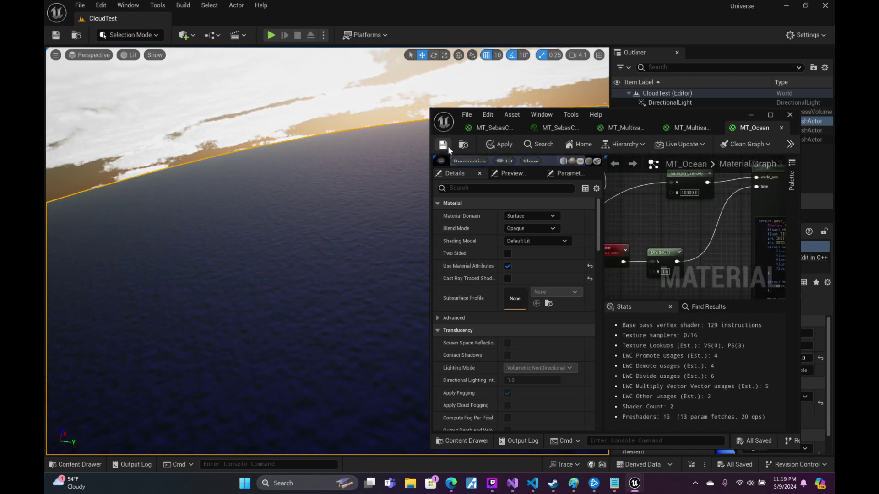
left_click(448, 146)
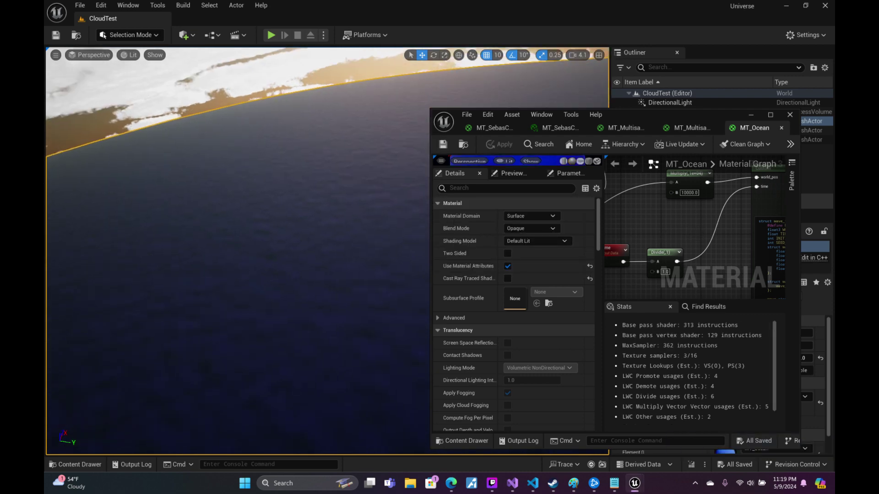
- Check the ocean surface in the viewport, then set Multiply B to 5000 and save
right_click_drag(238, 252, 249, 254)
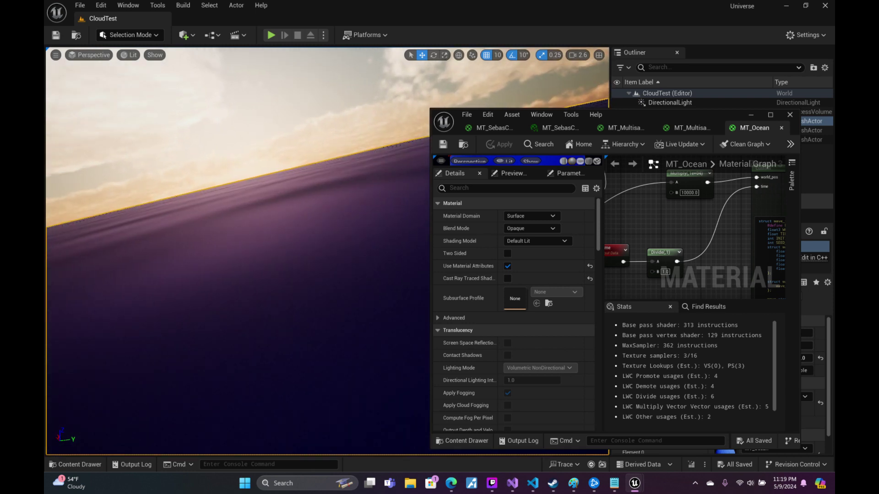
right_click_drag(249, 254, 249, 254)
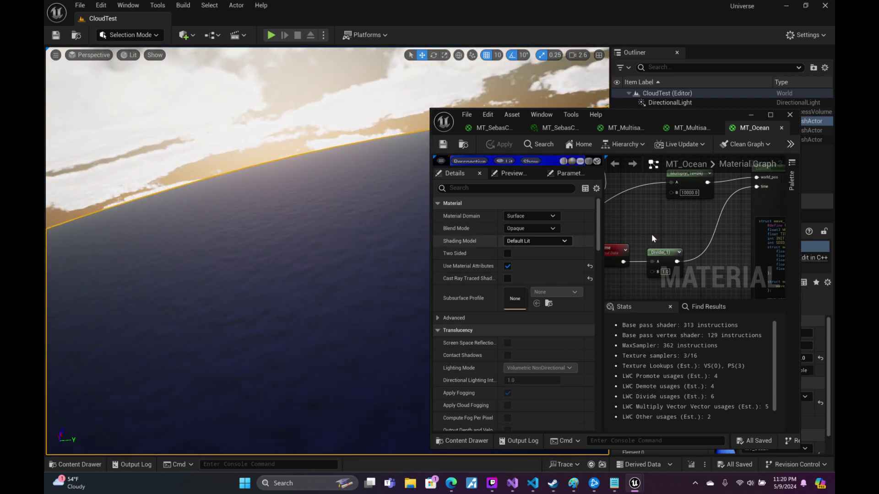
type("5000")
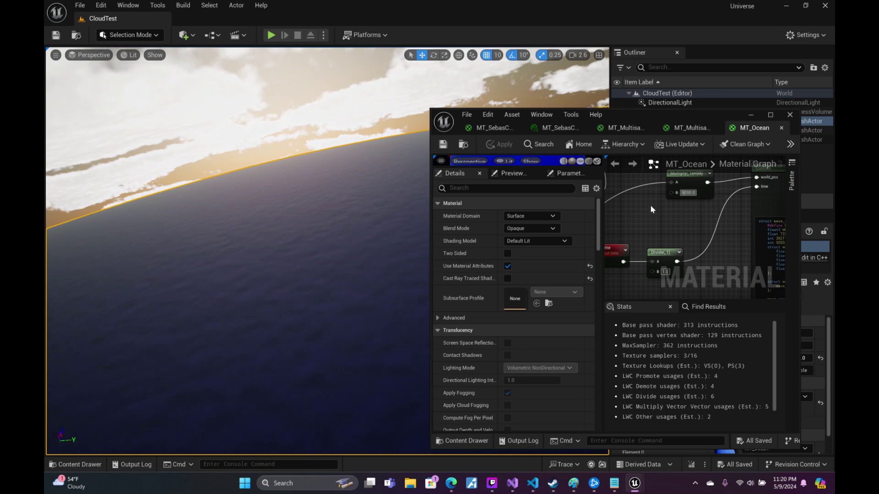
key("Return")
left_click(441, 146)
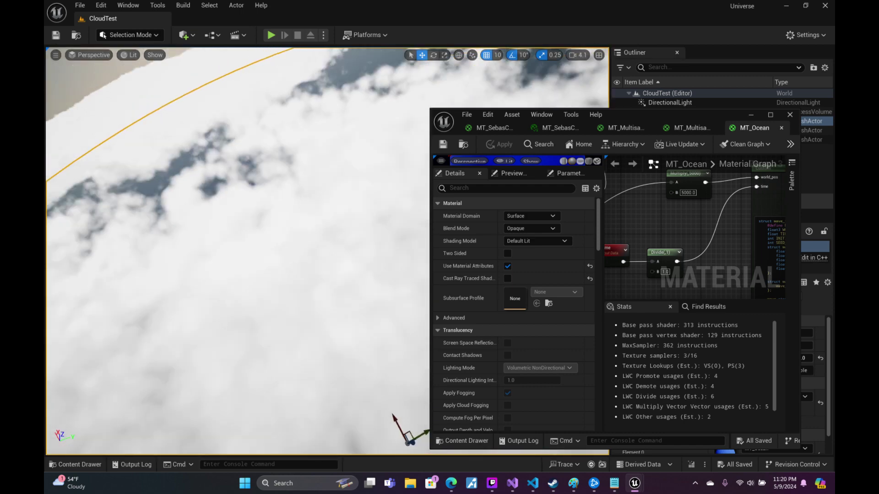
scroll(238, 252, "up", 3)
right_click_drag(238, 252, 238, 251)
scroll(238, 251, "down", 2)
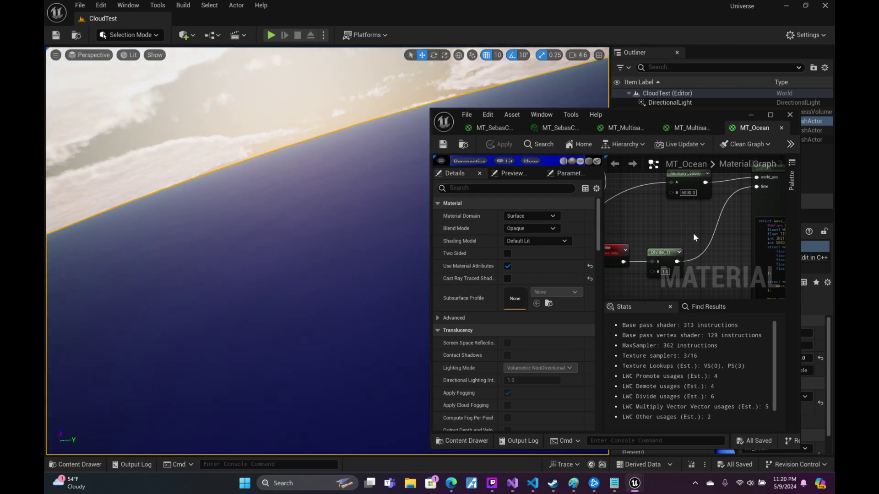
right_click_drag(694, 237, 680, 255)
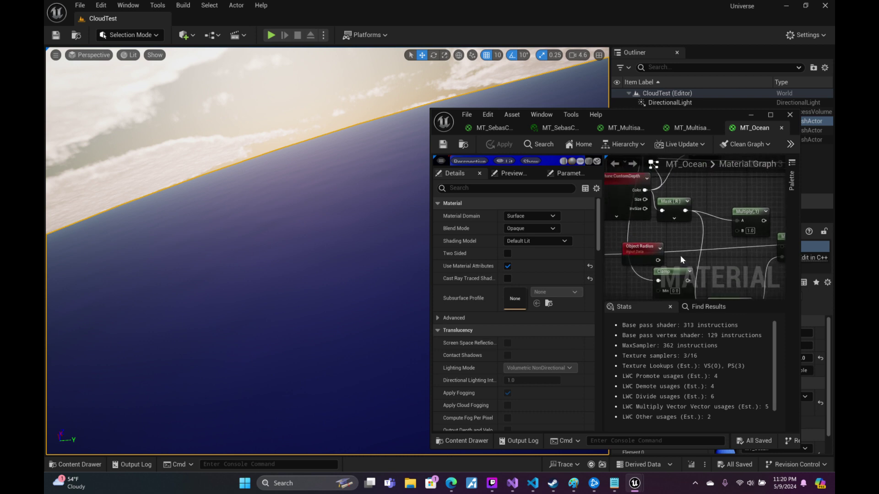
- Set Param_5's default value to 0.00002 and save the ocean material
scroll(680, 255, "down", 3)
right_click_drag(740, 281, 715, 277)
scroll(724, 235, "up", 5)
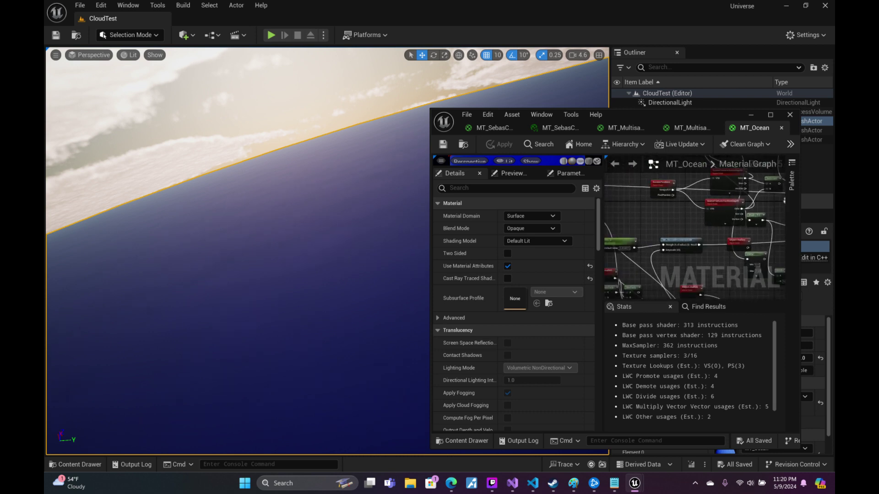
scroll(692, 215, "up", 2)
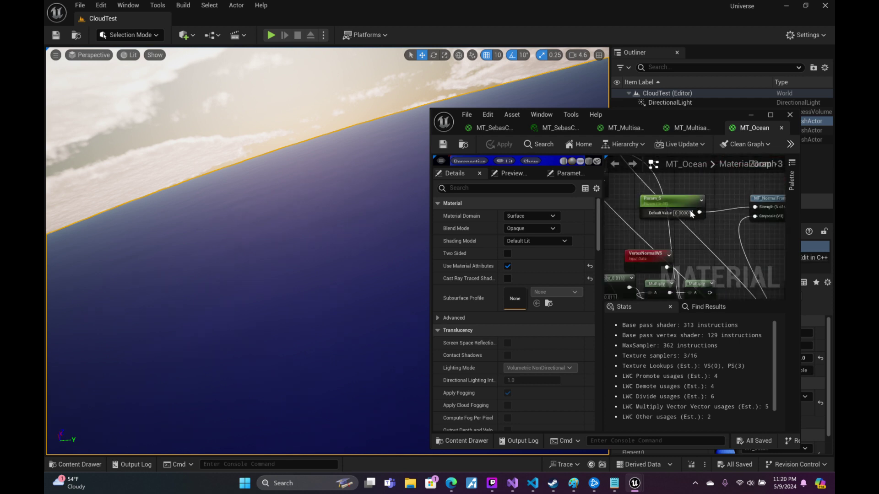
type("0.00002")
key("Return")
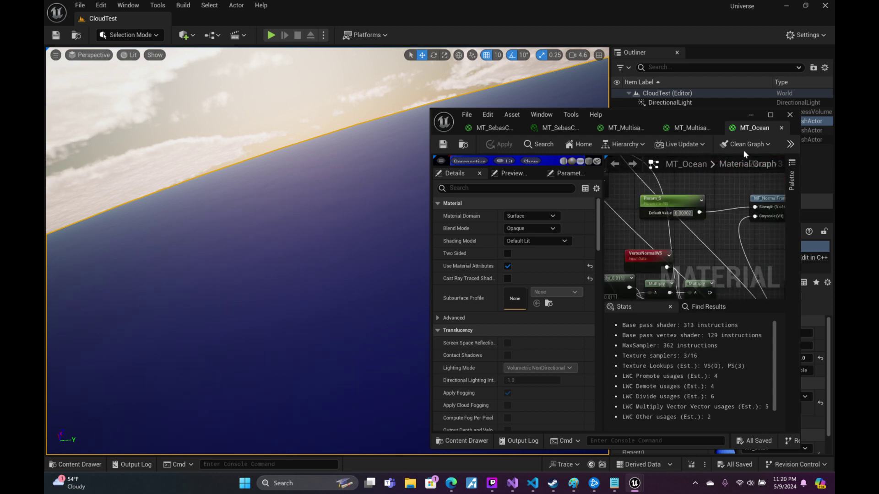
left_click(443, 145)
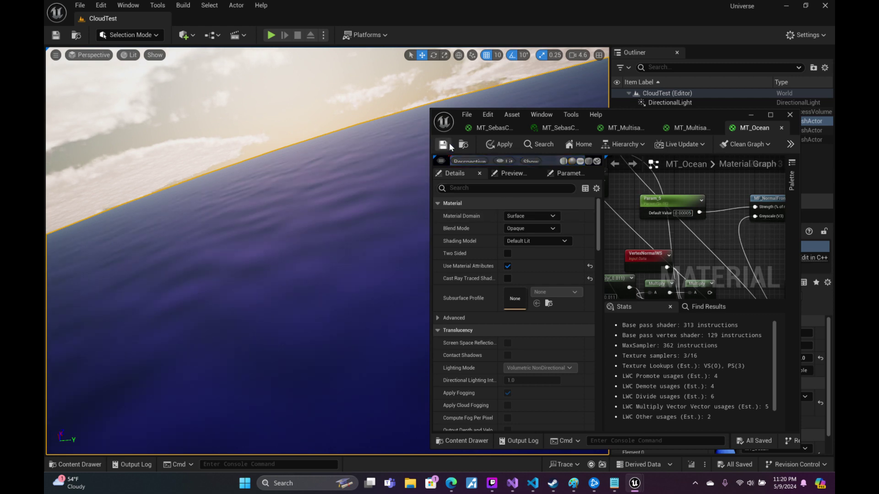
- Check the ocean colour, then set the Multiply node's B to 2500 and save
right_click_drag(328, 247, 328, 247)
scroll(327, 247, "down", 3)
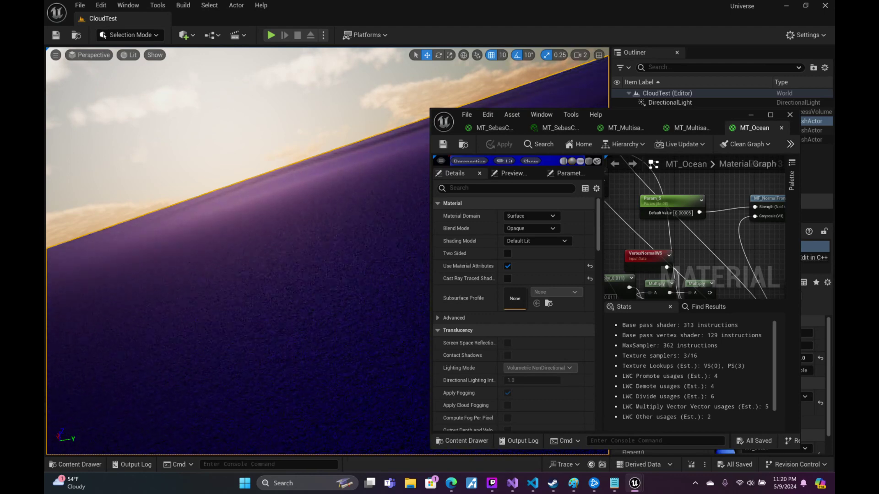
right_click_drag(327, 247, 327, 247)
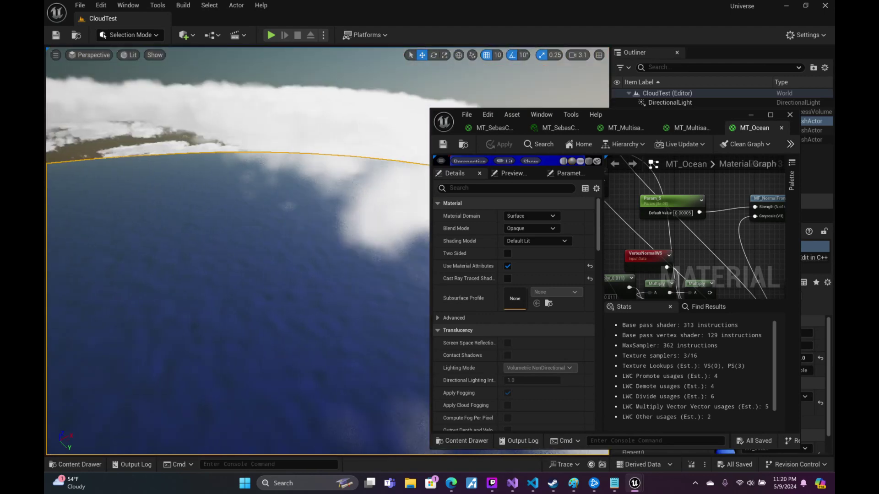
mouse_move(616, 230)
right_mouse_down()
mouse_move(650, 238)
mouse_move(750, 179)
mouse_move(773, 201)
mouse_move(706, 224)
right_mouse_up()
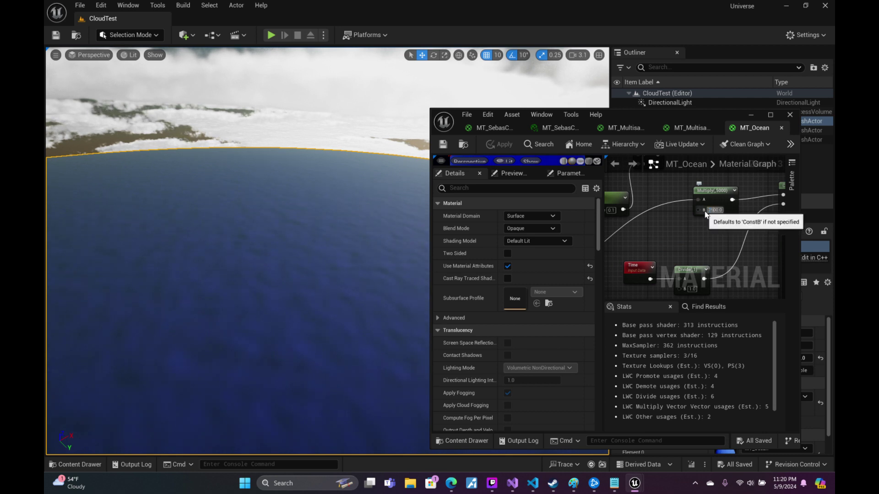
key("Return")
left_click(442, 144)
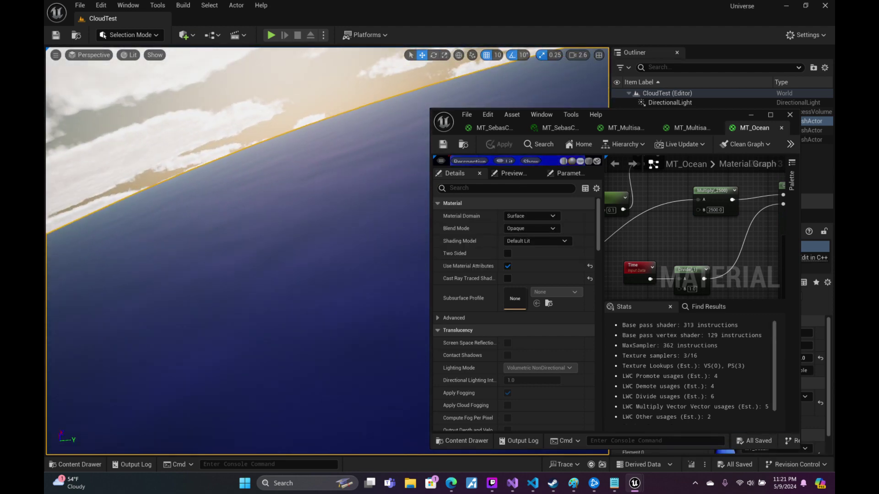
- Tilt the view to the clouds and pan the graph to the Object Radius, Power and Param_5 nodes
right_click_drag(274, 229, 486, 216)
mouse_move(716, 240)
right_mouse_down()
mouse_move(704, 223)
mouse_move(701, 266)
mouse_move(683, 265)
right_mouse_up()
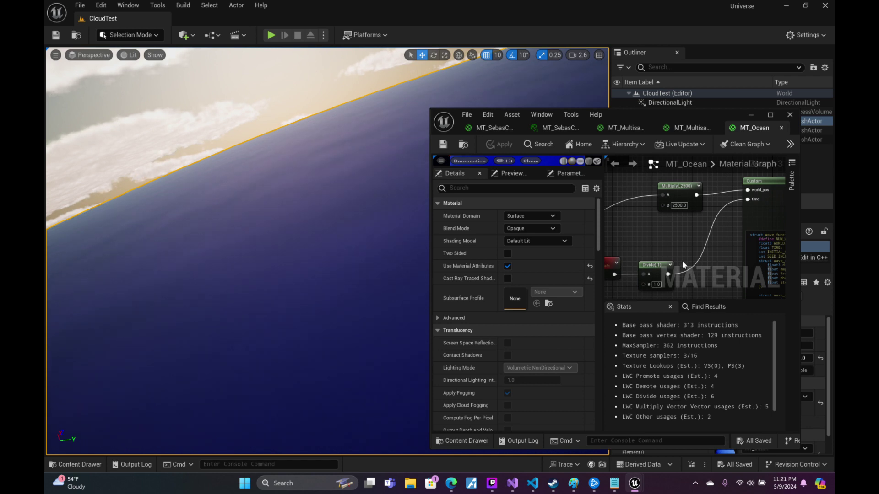
scroll(695, 222, "down", 1)
mouse_move(695, 222)
right_mouse_down()
mouse_move(677, 220)
mouse_move(700, 229)
right_mouse_up()
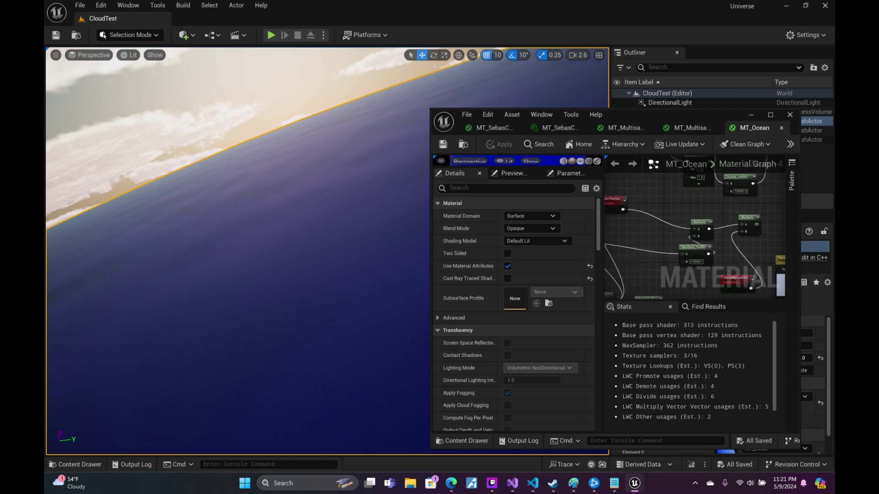
right_click_drag(660, 257, 682, 250)
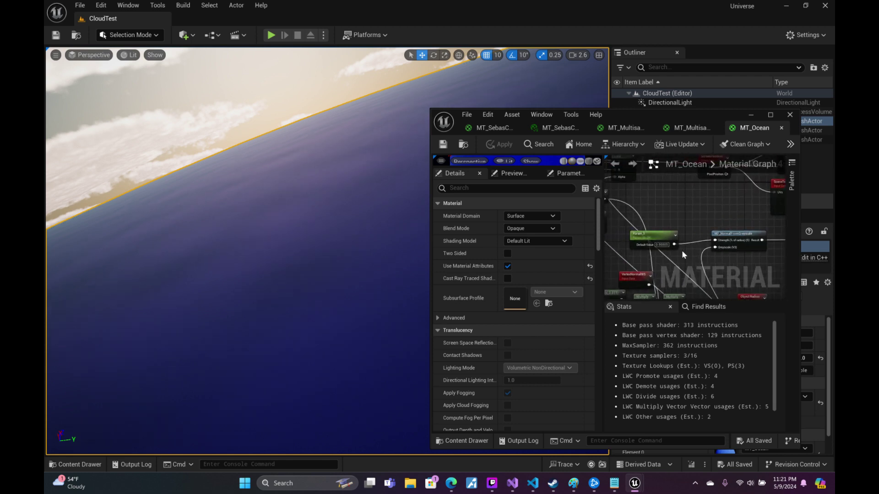
- Drag Param_5's default value up to 0.0001 and save the ocean material
scroll(669, 245, "up", 1)
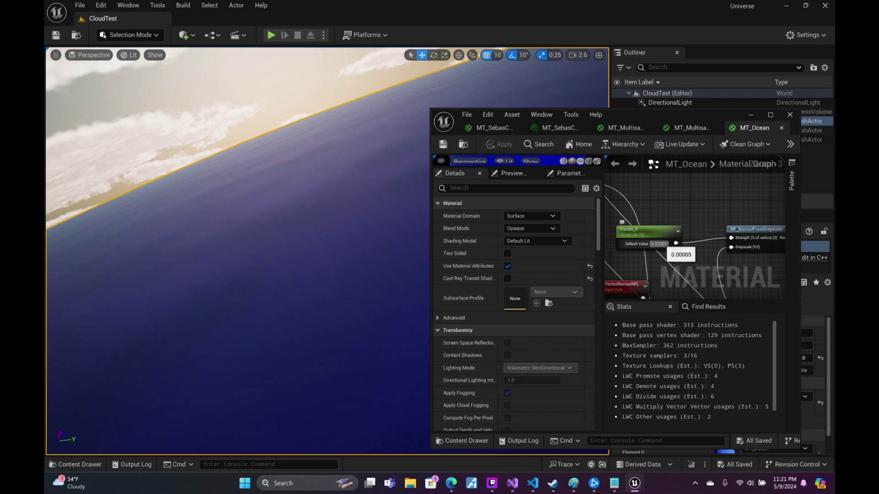
left_click_drag(659, 243, 672, 243)
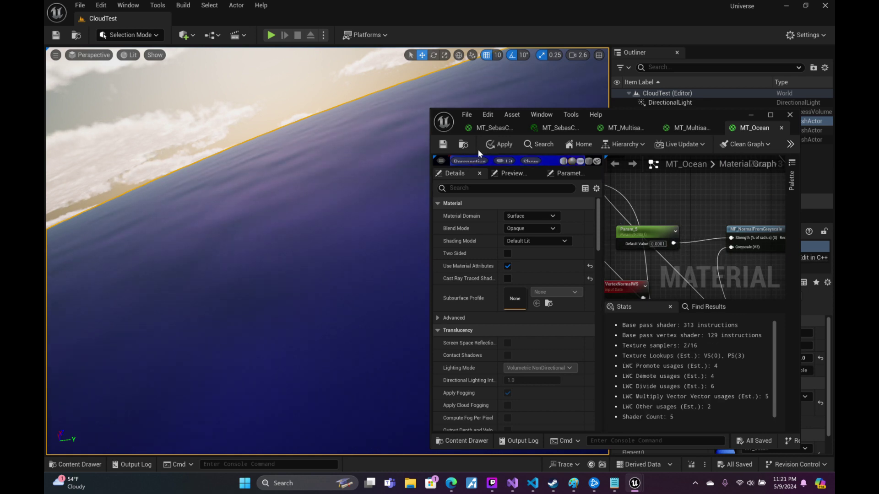
left_click(447, 145)
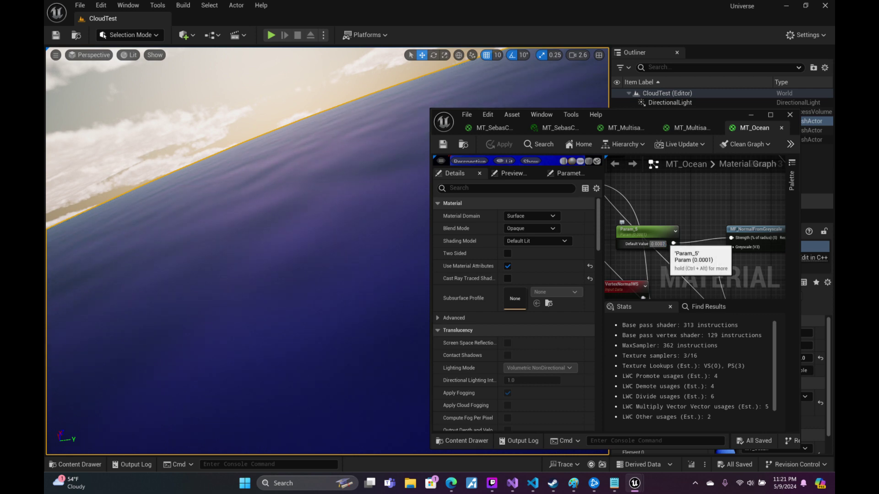
left_click(442, 145)
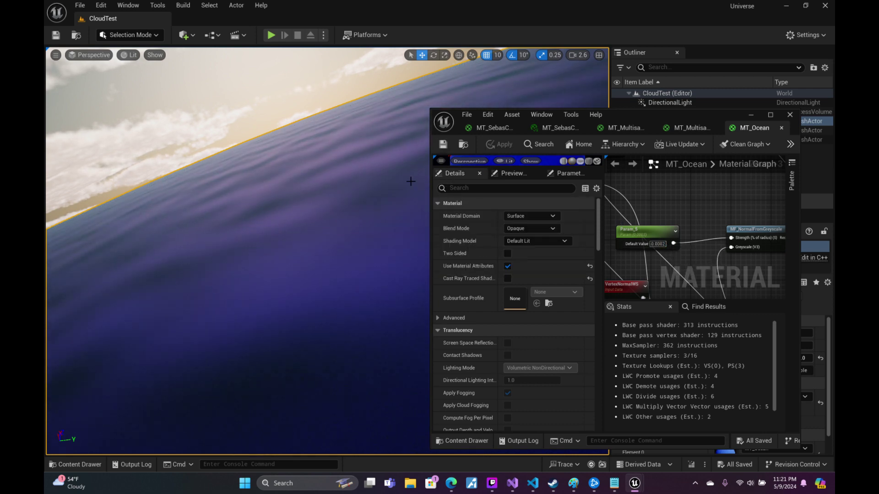
- Orbit the viewport to inspect the sky and ocean, briefly checking Twitch Studio
right_click_drag(410, 182, 410, 182)
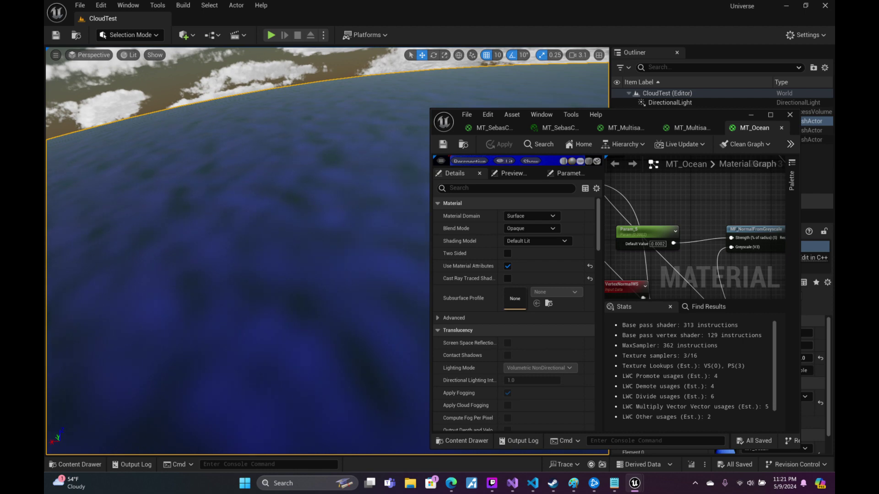
right_click_drag(410, 181, 376, 184)
scroll(411, 182, "down", 1)
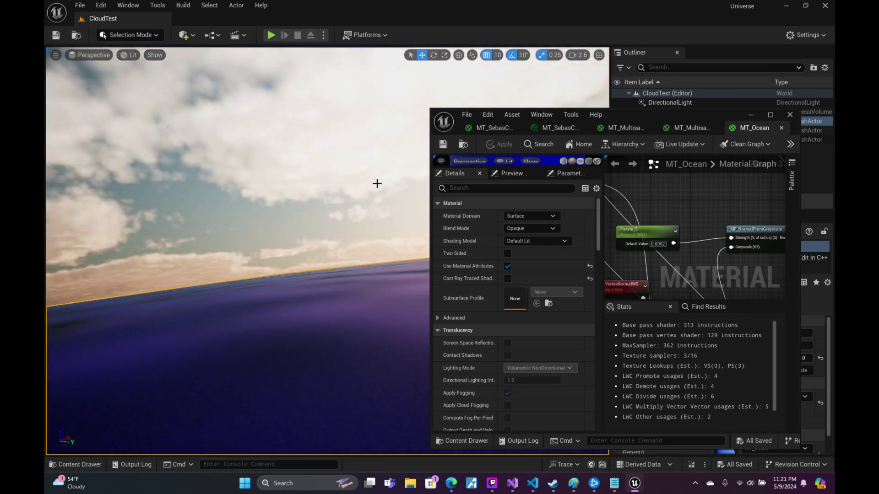
left_click(492, 484)
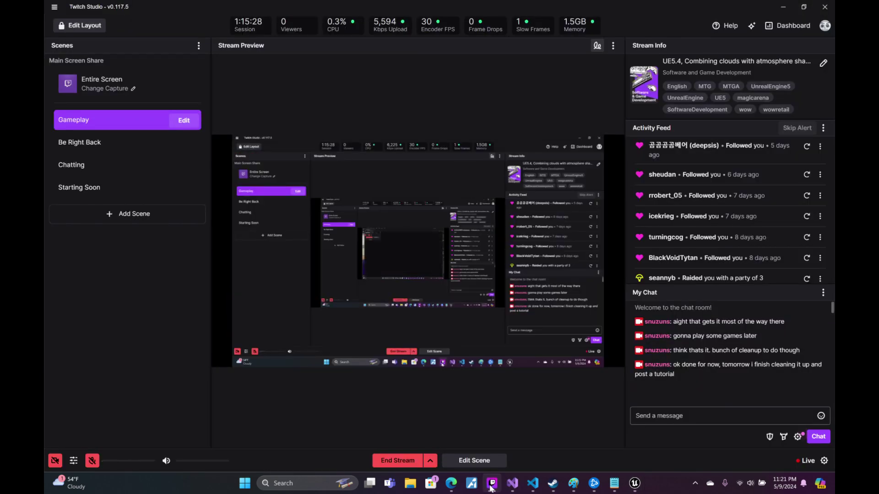
left_click(492, 484)
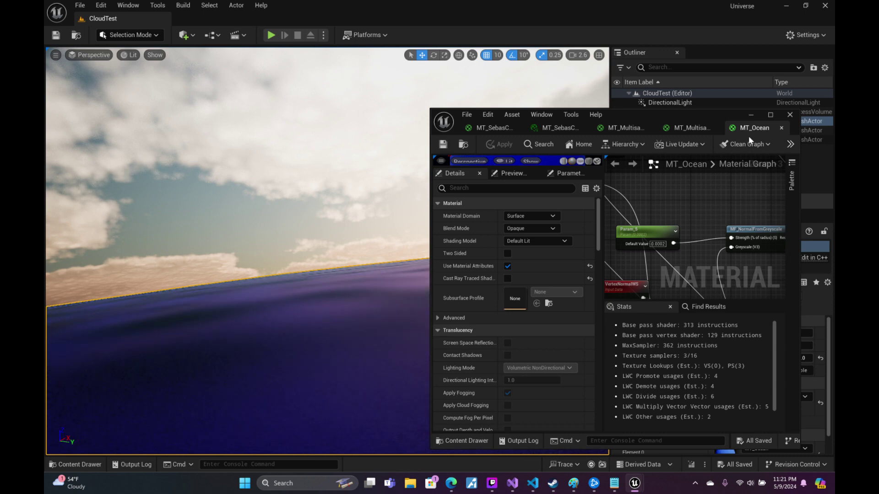
- Close the ocean material editor and fly the camera out to frame the whole clouded planet
left_click(789, 115)
mouse_move(327, 252)
right_mouse_down()
mouse_move(348, 228)
mouse_move(327, 283)
right_mouse_up()
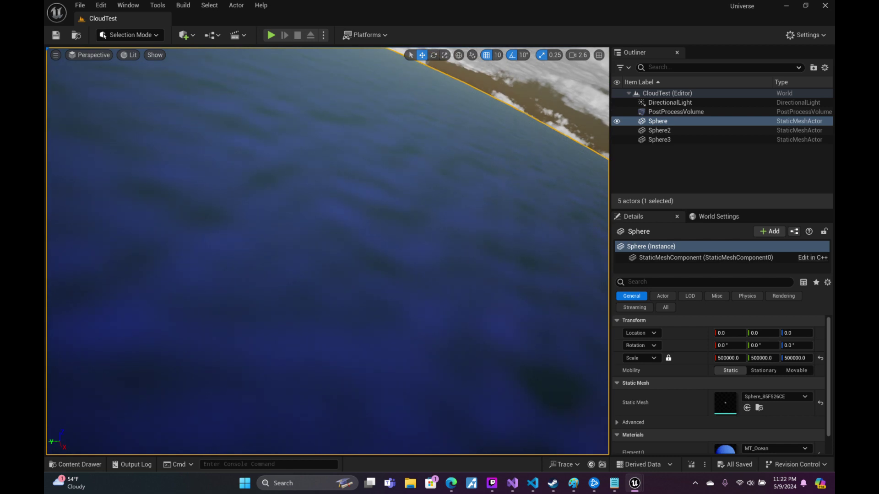
right_click_drag(327, 252, 275, 249)
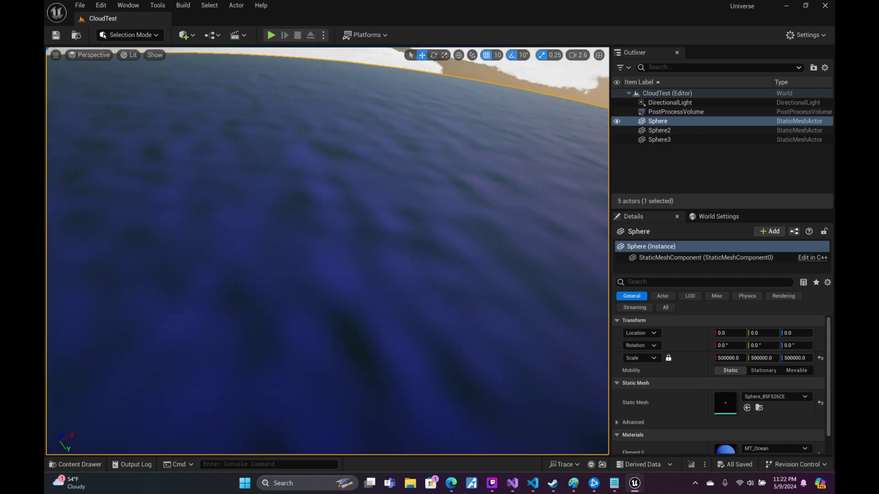
right_click_drag(491, 167, 491, 162)
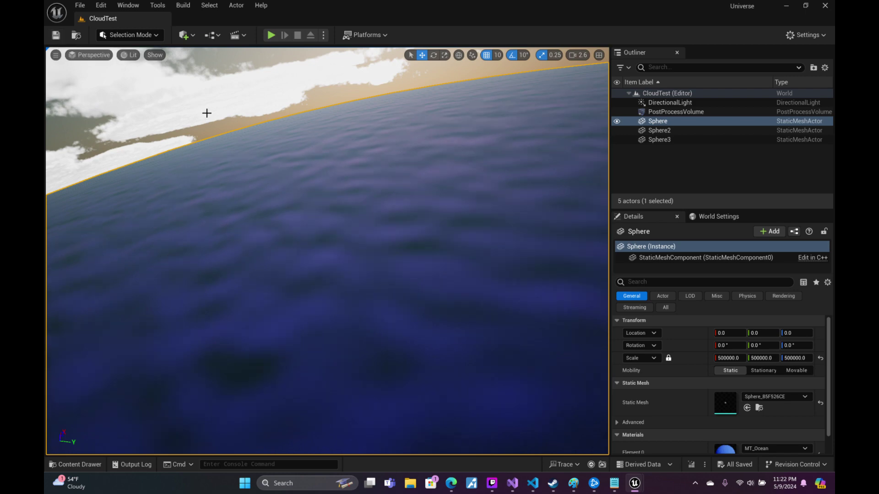
right_click_drag(328, 251, 320, 197)
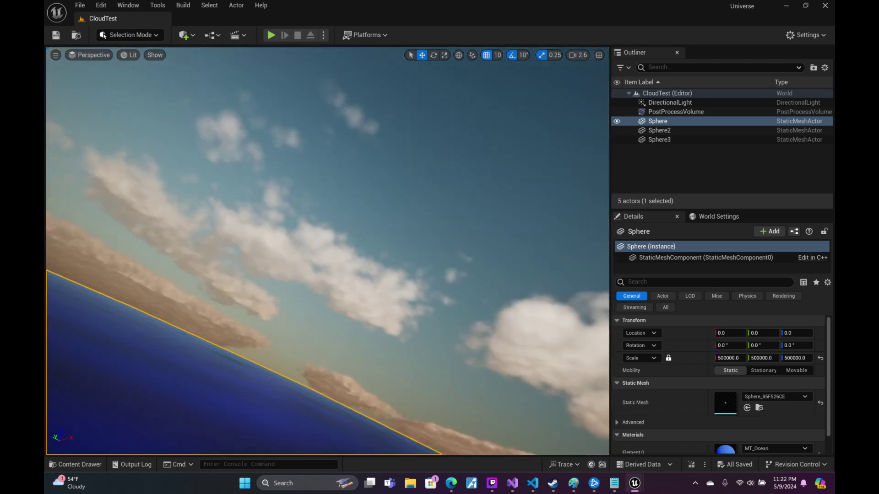
scroll(320, 197, "up", 5)
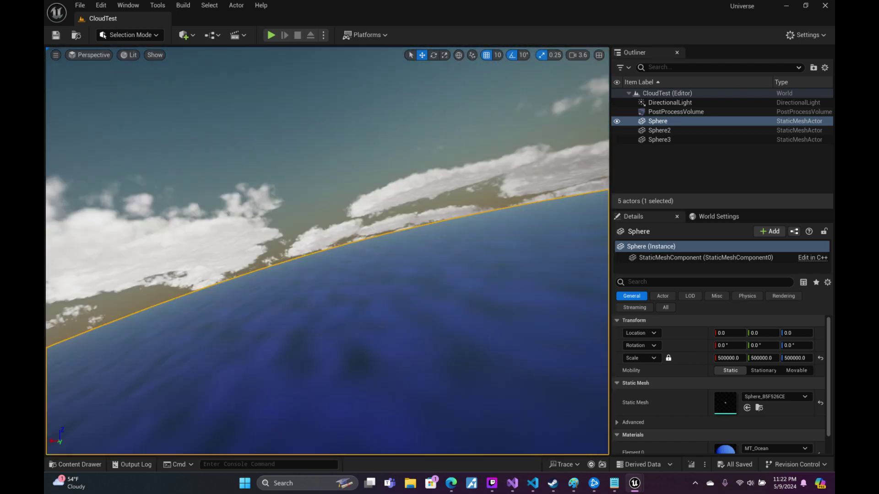
mouse_move(320, 197)
right_mouse_down()
mouse_move(322, 275)
mouse_move(267, 289)
mouse_move(197, 280)
right_mouse_up()
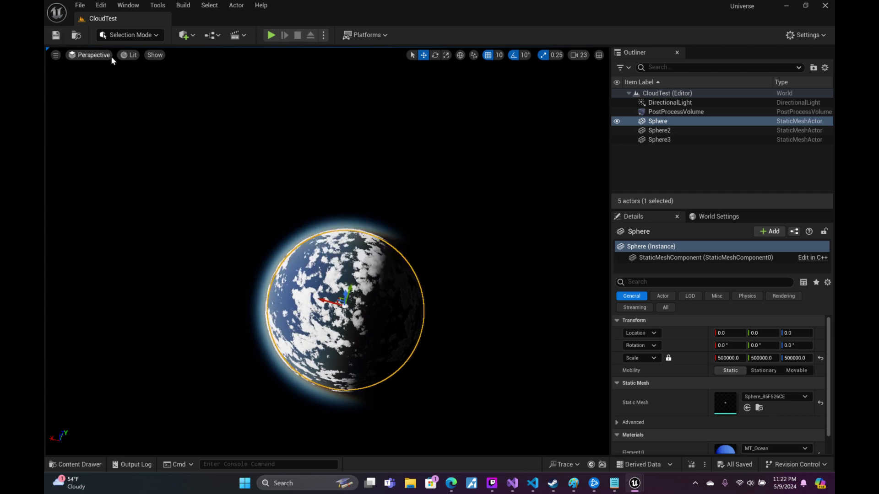
- Select the Custom code node in MT_SebasClouds, then bring up sebastian_clouds.hlsl in VS Code
left_click(539, 486)
mouse_move(634, 484)
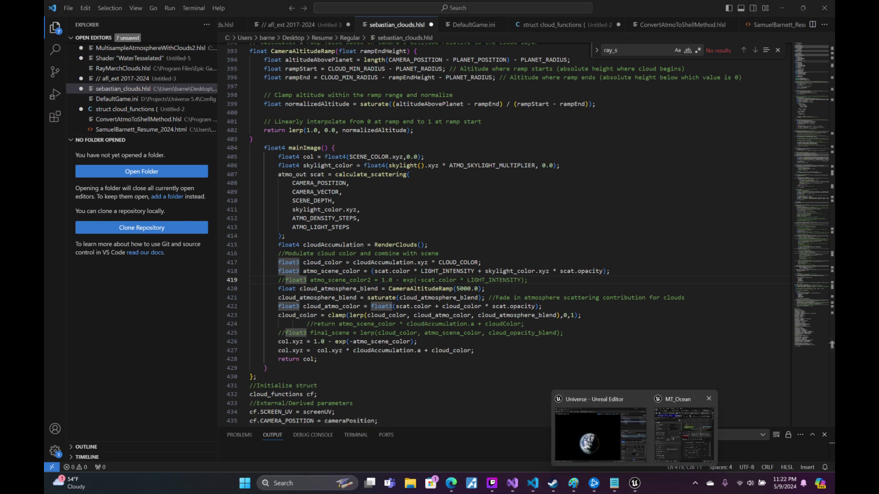
left_click(684, 435)
scroll(685, 212, "down", 4)
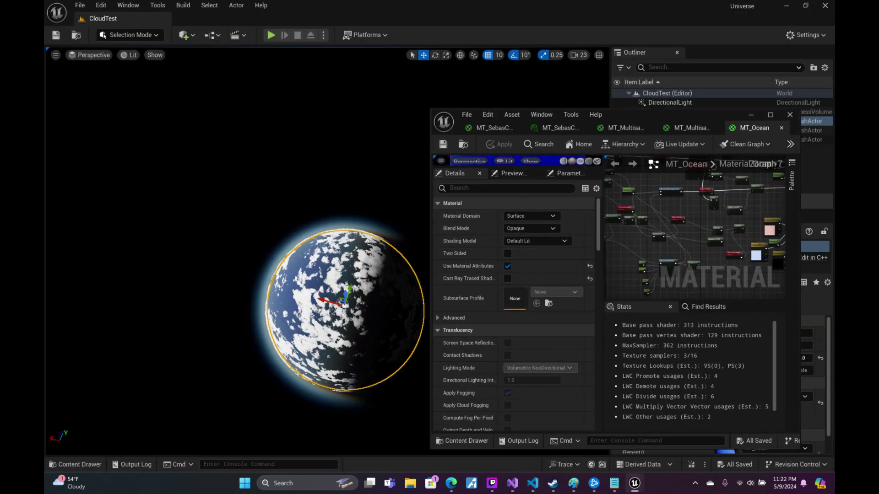
left_click(492, 127)
left_click(712, 225)
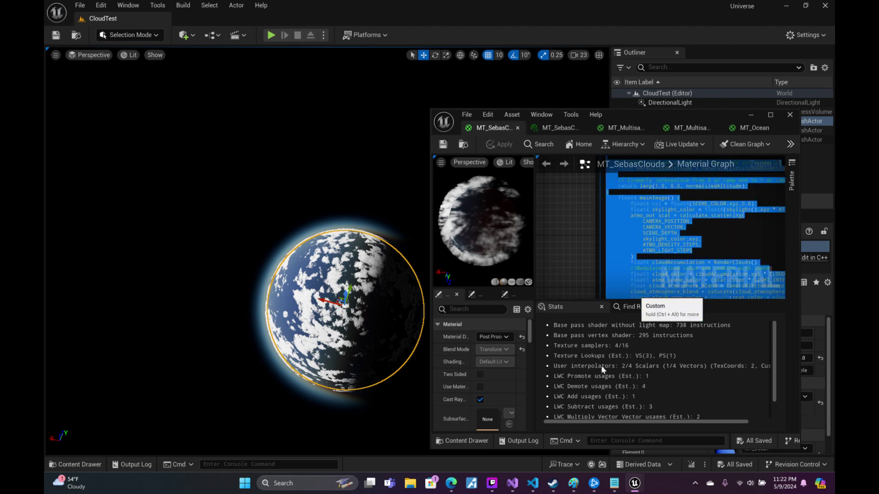
mouse_move(532, 483)
left_click(572, 435)
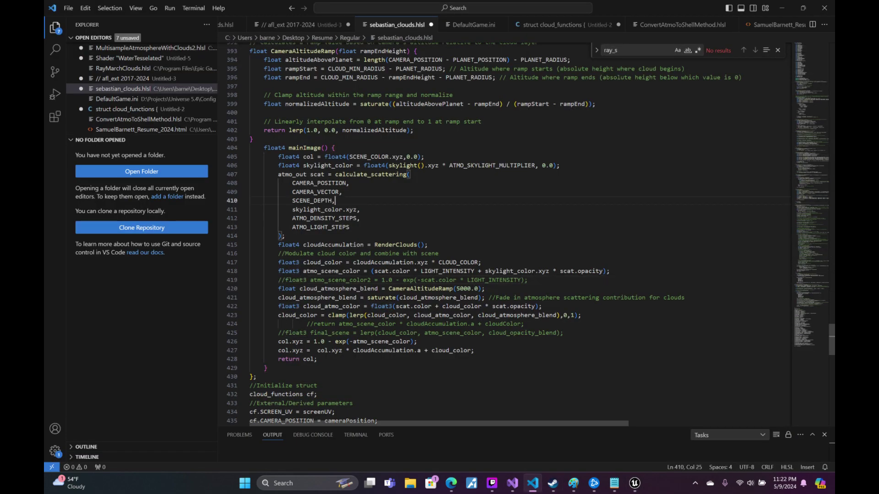
key("ctrl+a")
key("Right")
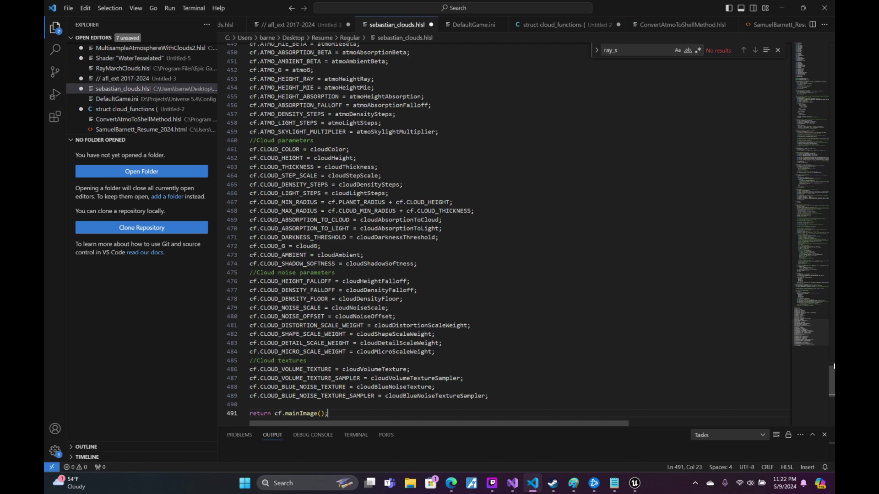
left_click_drag(832, 380, 827, 13)
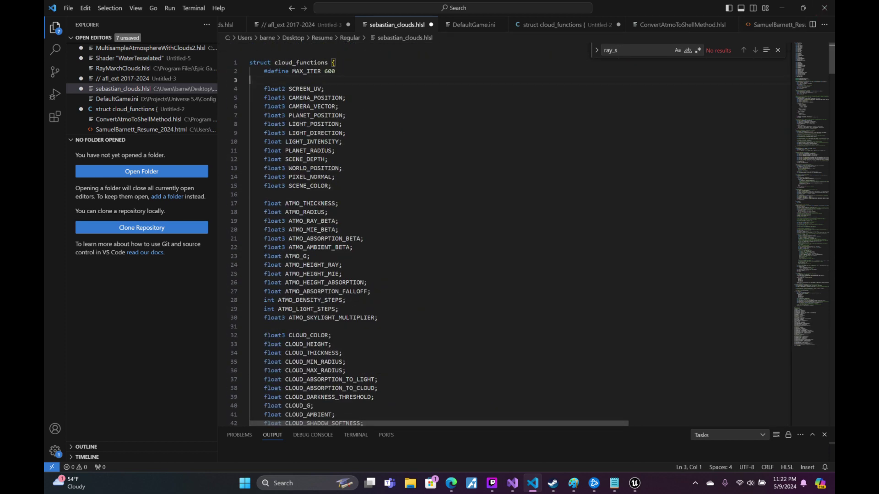
scroll(503, 243, "down", 6)
scroll(503, 242, "down", 6)
scroll(503, 243, "up", 3)
scroll(504, 242, "up", 9)
scroll(503, 242, "down", 3)
scroll(503, 243, "down", 4)
scroll(503, 243, "down", 8)
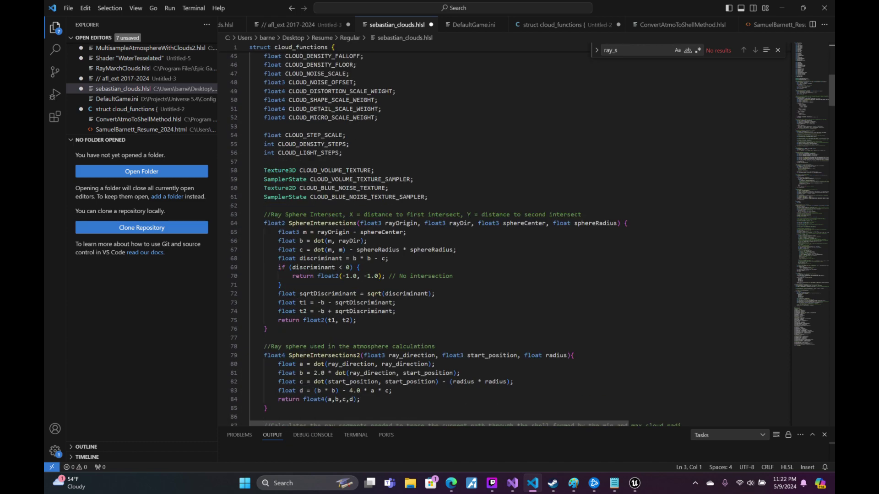
scroll(503, 242, "down", 2)
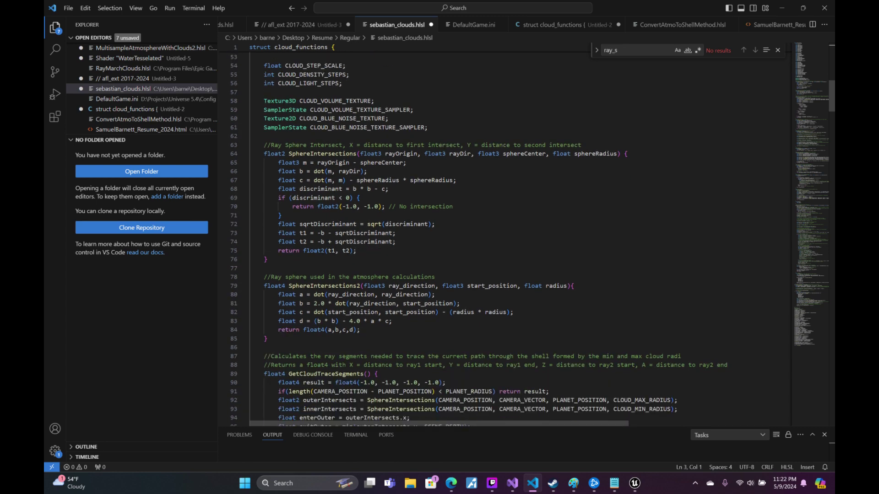
scroll(503, 242, "down", 4)
scroll(503, 243, "down", 6)
scroll(504, 243, "up", 10)
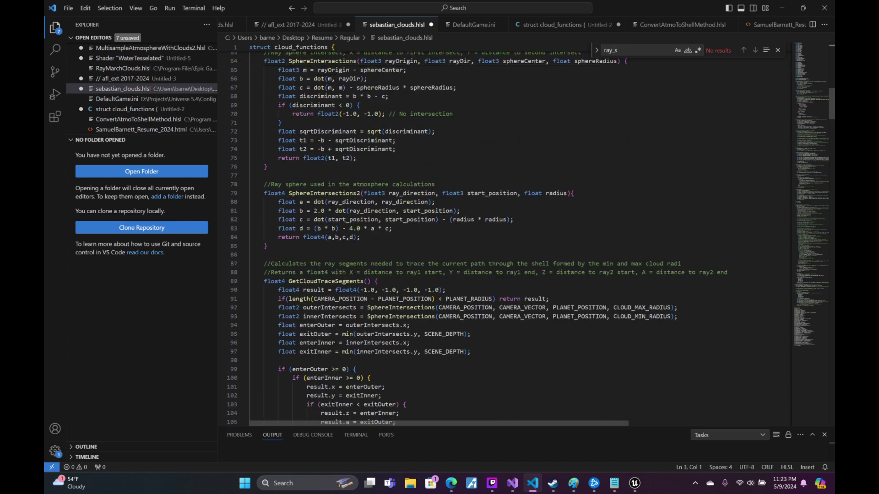
scroll(504, 243, "up", 4)
scroll(503, 243, "up", 7)
scroll(503, 243, "up", 5)
scroll(503, 243, "up", 1)
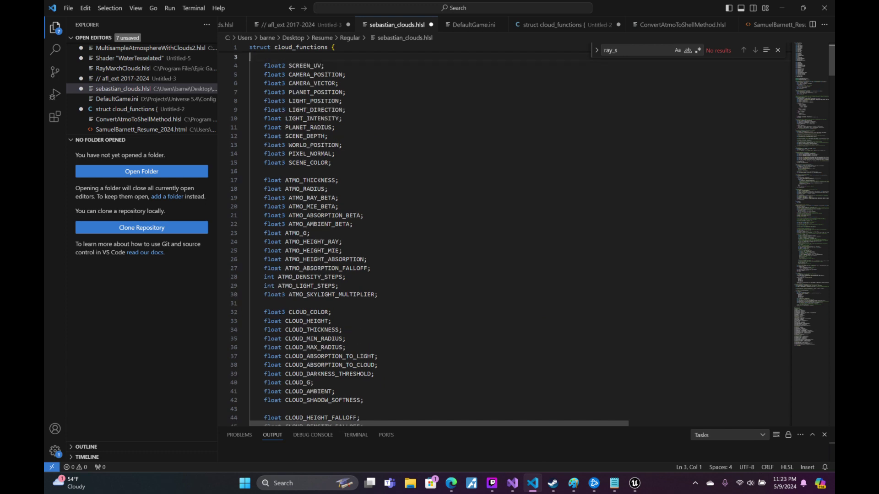
scroll(504, 242, "up", 1)
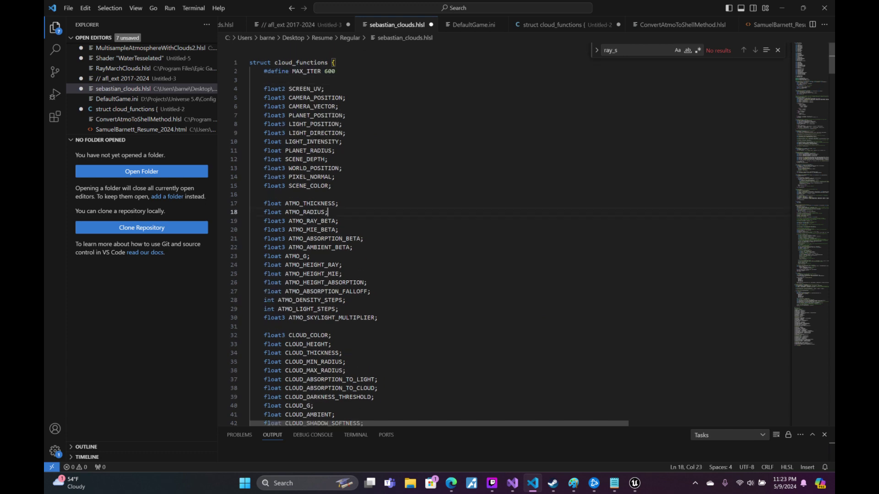
- Declare 'float ATMO_OFFSET' below ATMO_RADIUS in the cloud_functions struct
key("Return")
type("float AT")
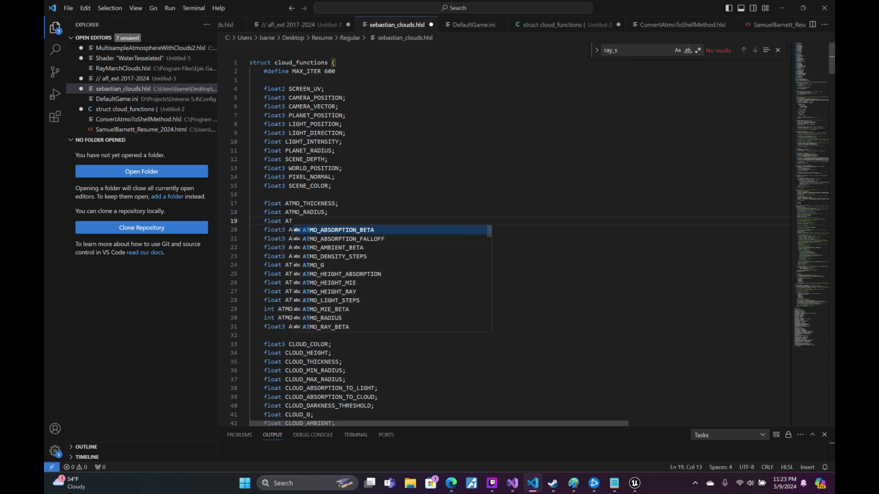
type("MO_C")
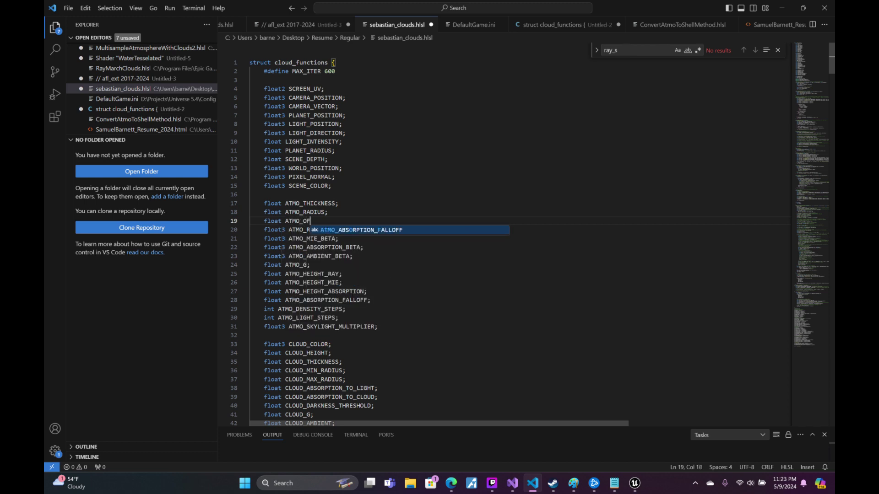
type("FSET;")
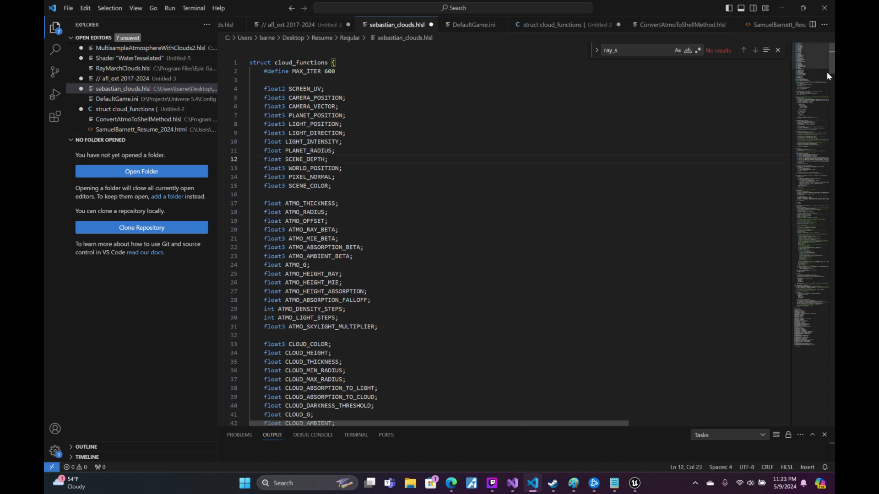
- Add 'cf.ATMO_OFFSET = .05;' after the cf.ATMO_RADIUS assignment
left_click_drag(827, 72, 829, 390)
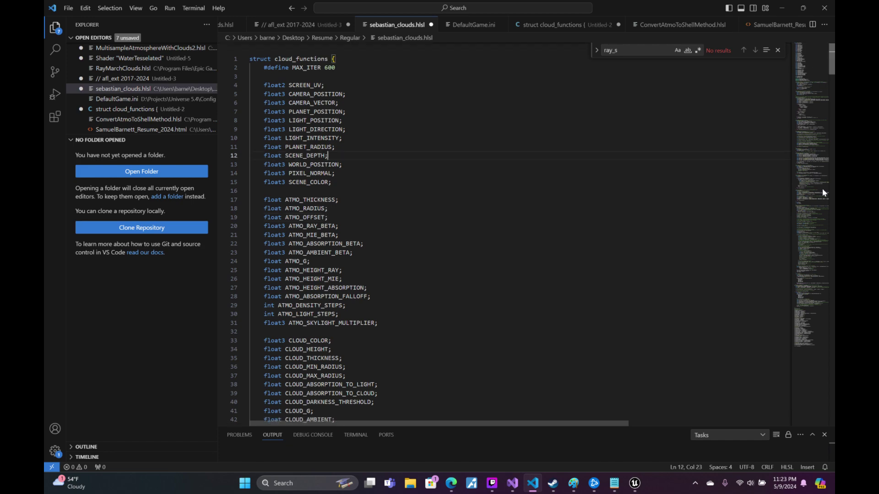
scroll(830, 392, "up", 2)
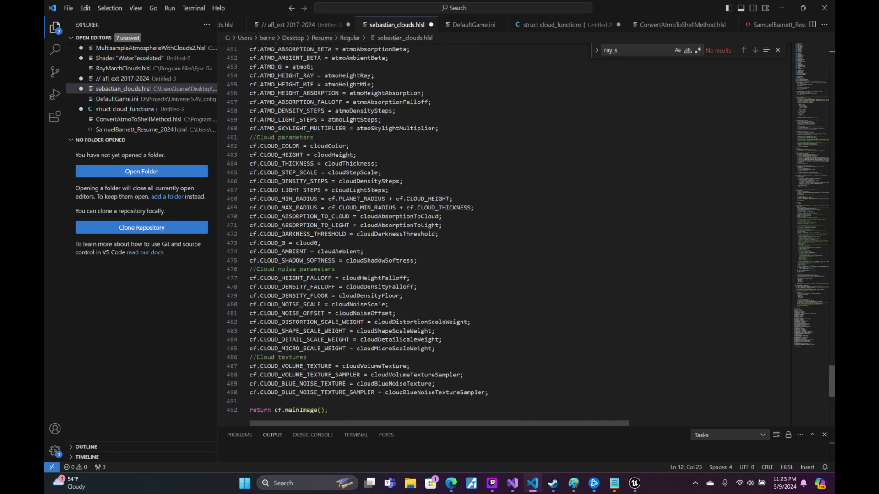
scroll(829, 392, "up", 2)
scroll(829, 393, "up", 1)
scroll(829, 392, "up", 1)
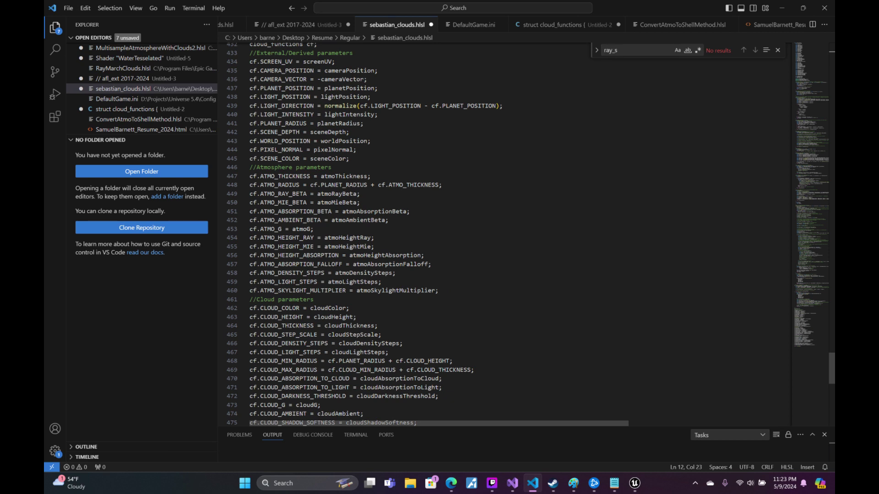
key("Return")
type("c")
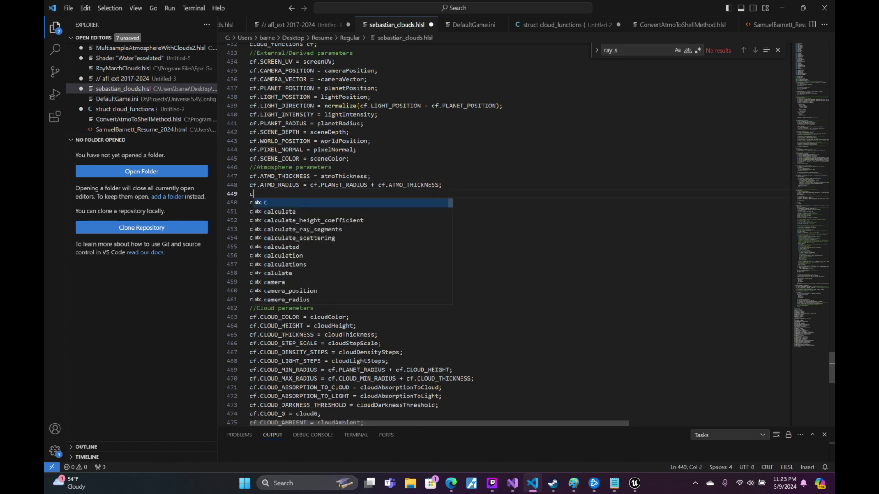
type("f.ATMO_F")
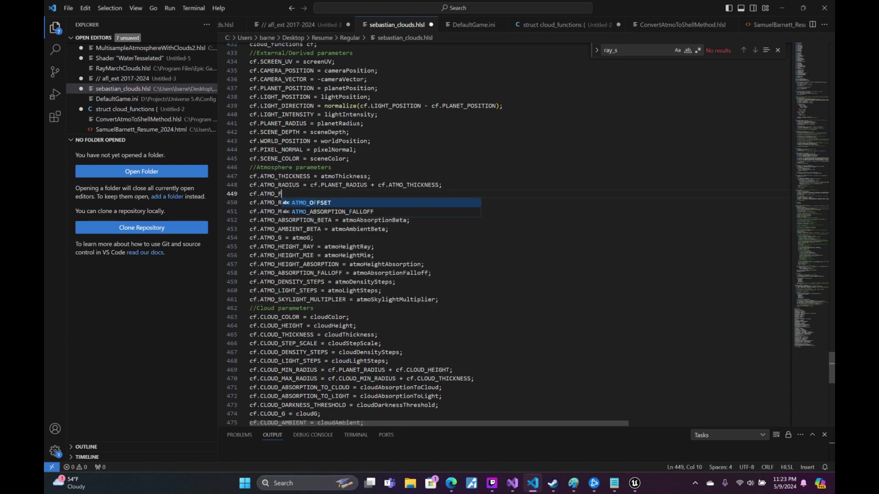
key("BackSpace")
type("I")
key("BackSpace")
type("OFFS")
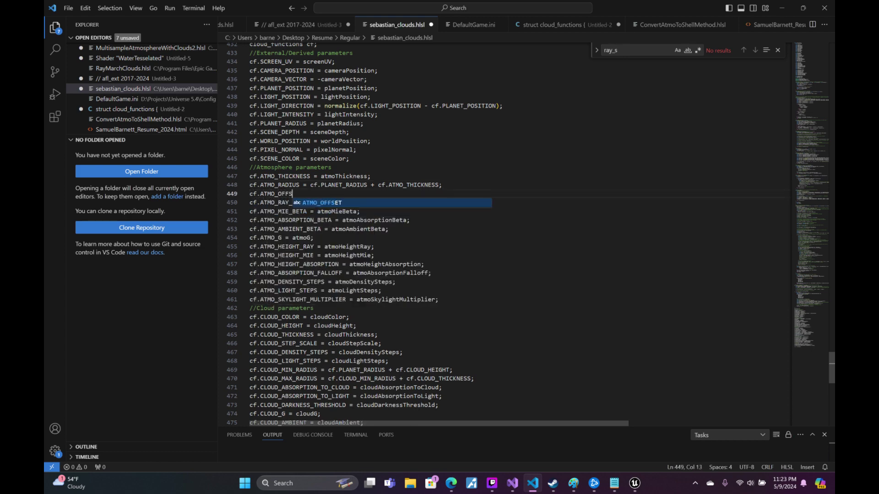
type("ET = .05;")
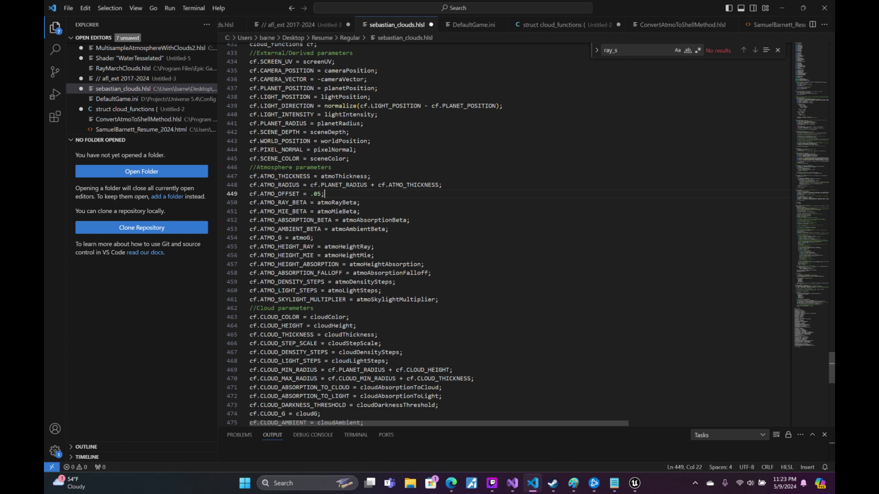
mouse_move(827, 370)
left_mouse_down()
mouse_move(819, 196)
mouse_move(812, 243)
left_mouse_up()
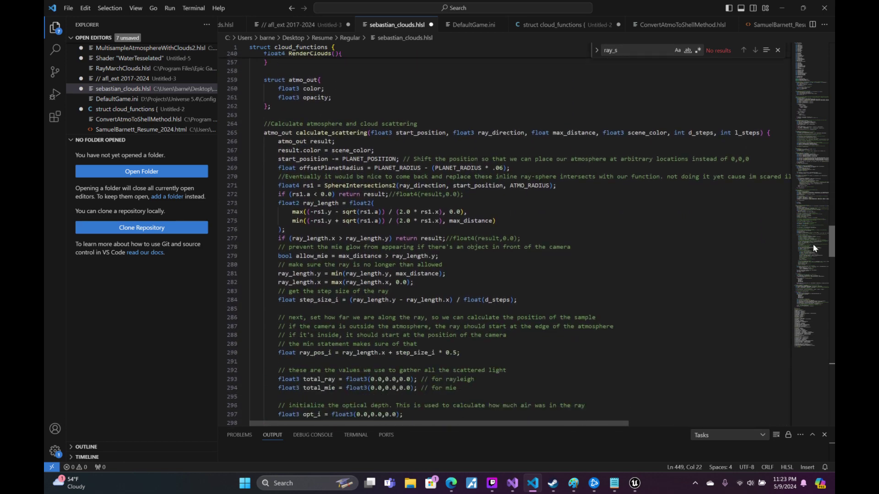
- Replace the hard-coded .06 in line 269's offsetPlanetRadius with ATMO_OFFSET
scroll(812, 247, "down", 1)
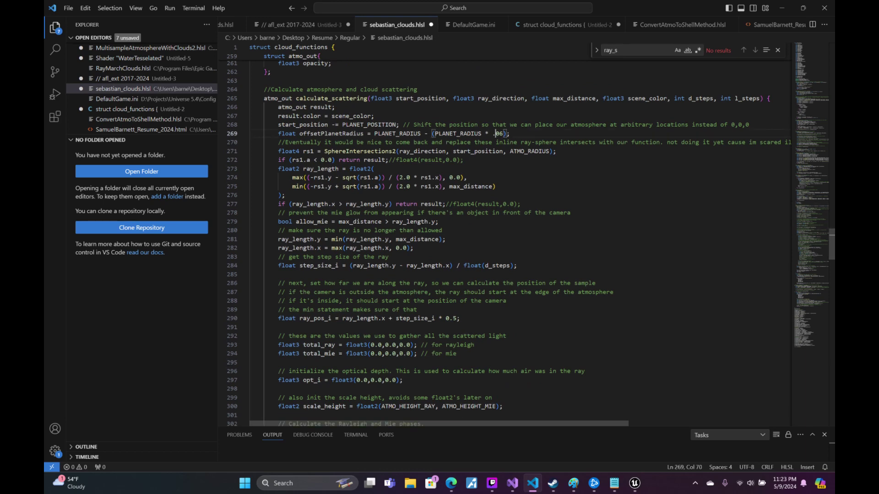
key("ctrl+shift+Right")
type("ATMO_OFF")
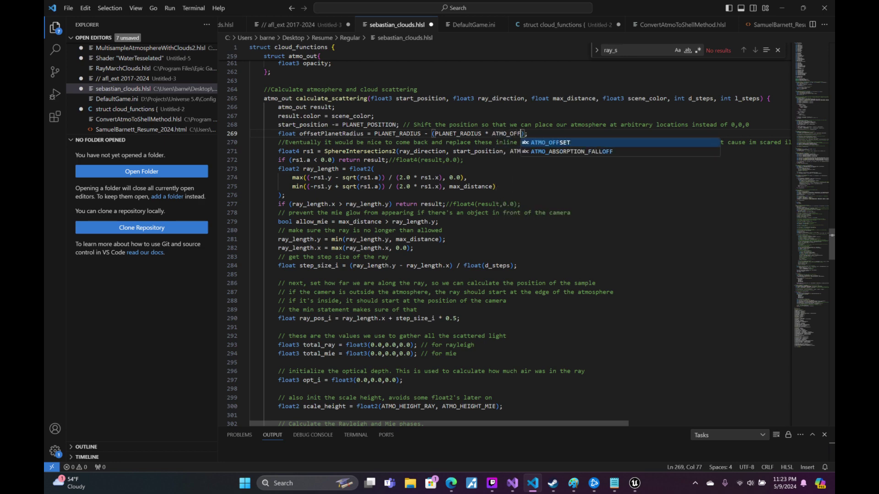
key("Tab")
left_click_drag(832, 245, 817, 368)
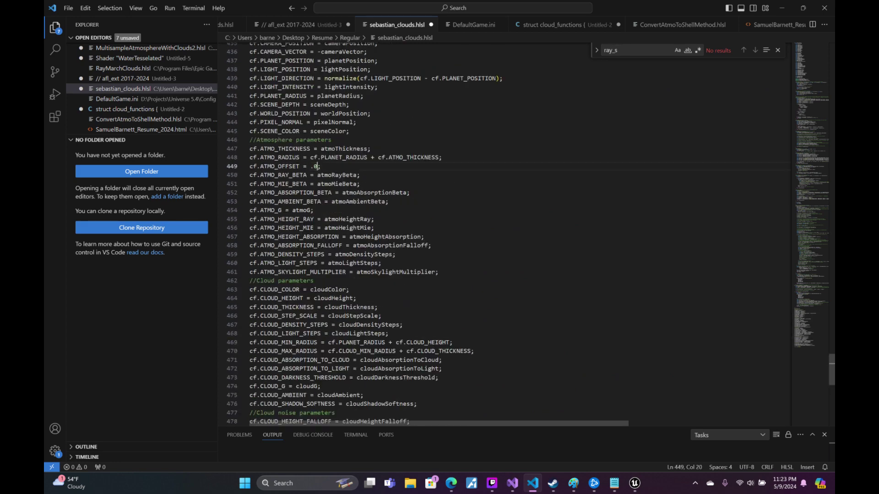
- Save sebastian_clouds.hlsl and select its entire code
left_click(72, 6)
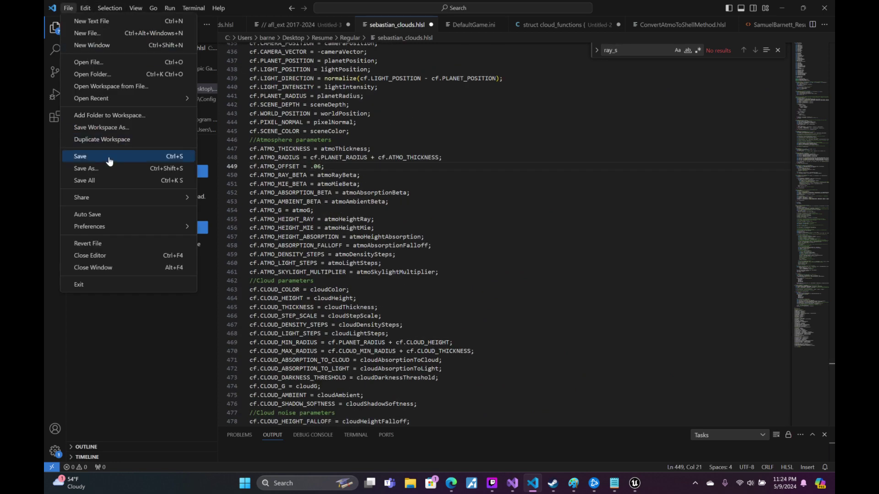
left_click(108, 158)
key("ctrl+a")
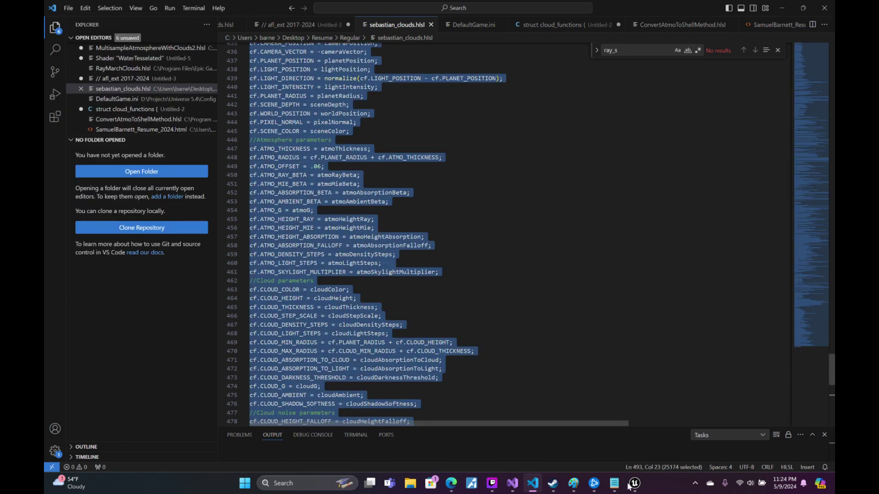
- Paste the updated shader into MT_SebasClouds' Custom node, save the material, and return to VS Code
mouse_move(631, 484)
left_click(685, 451)
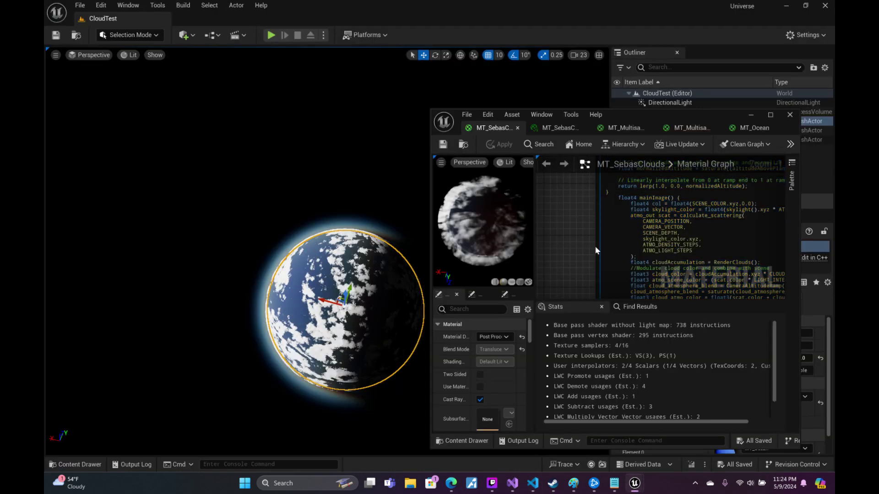
key("ctrl+a")
key("ctrl+v")
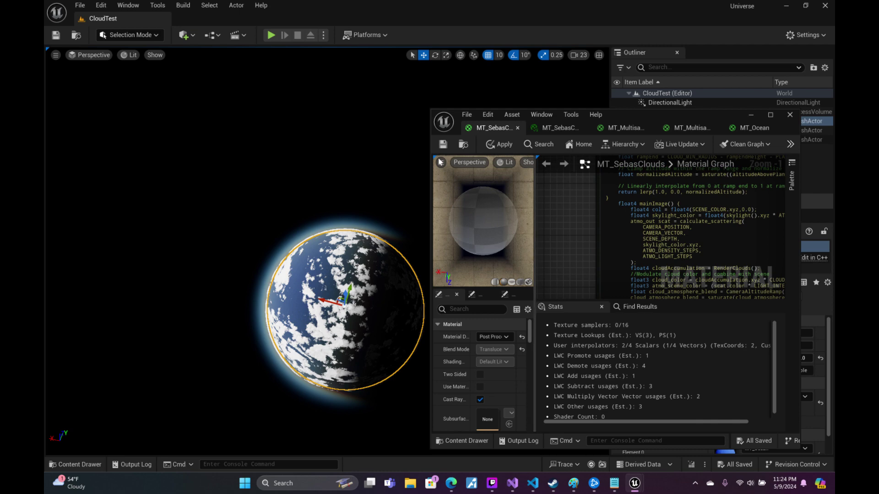
left_click(442, 148)
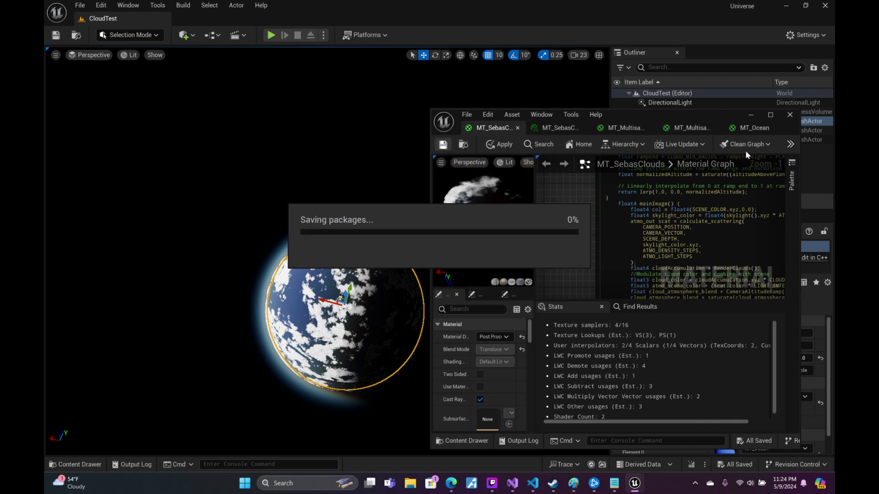
left_click(753, 115)
left_click(541, 487)
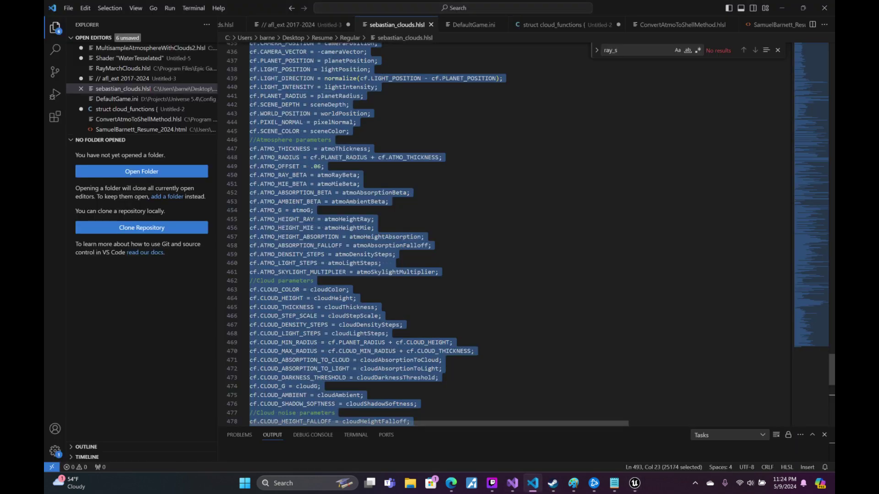
- Replace .06 on line 449 with atmoOffset and copy the whole shader for MT_SebasClouds
right_click(467, 208)
left_click(271, 157)
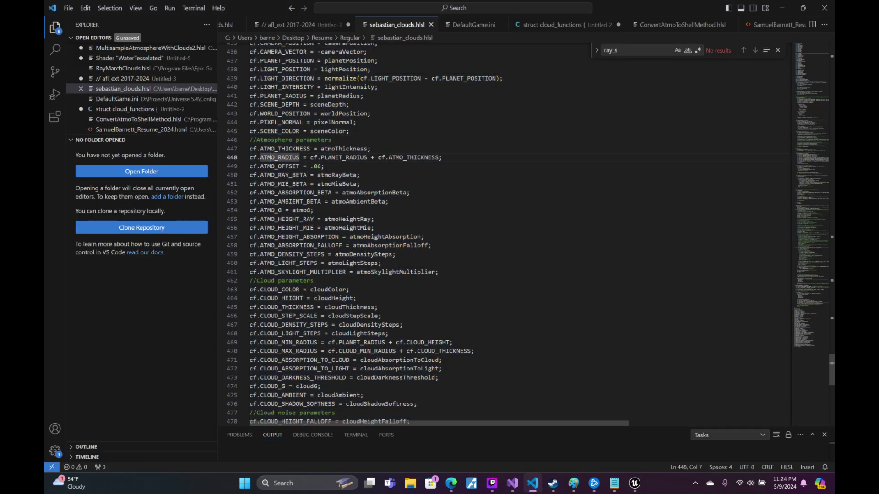
left_click_drag(310, 166, 317, 166)
type("atmoO")
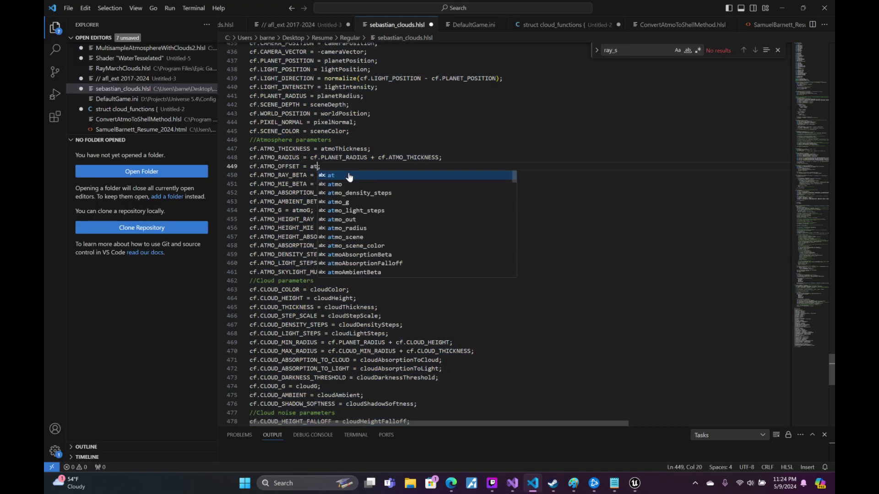
type("ffset")
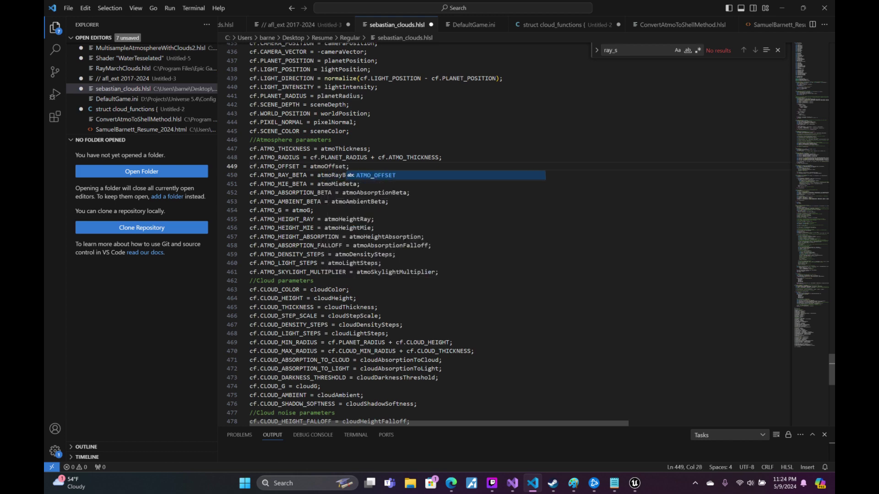
key("Escape")
key("ctrl+a")
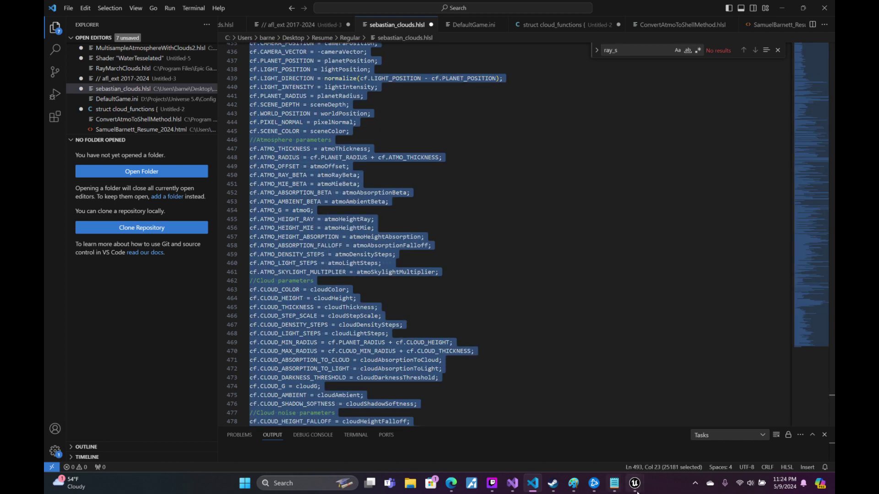
mouse_move(635, 483)
left_click(669, 449)
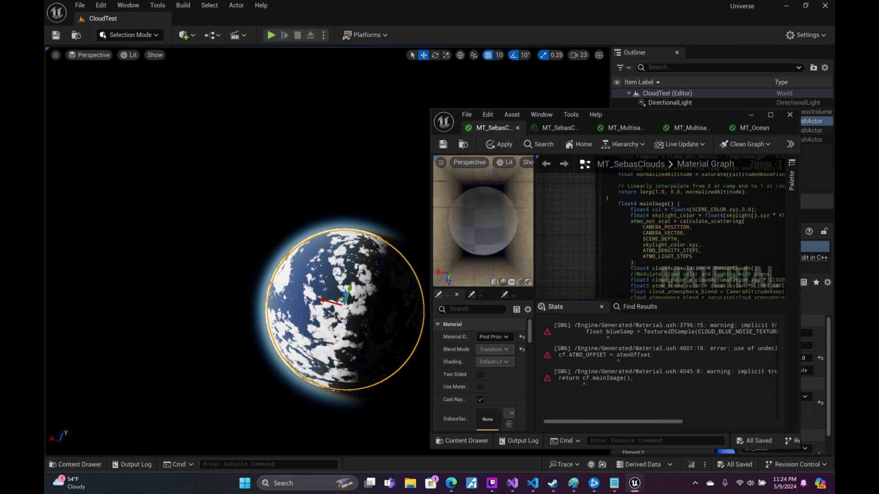
- Name the Custom node's new Index [47] input 'atmoOffset'
key("super+Up")
scroll(453, 126, "down", 4)
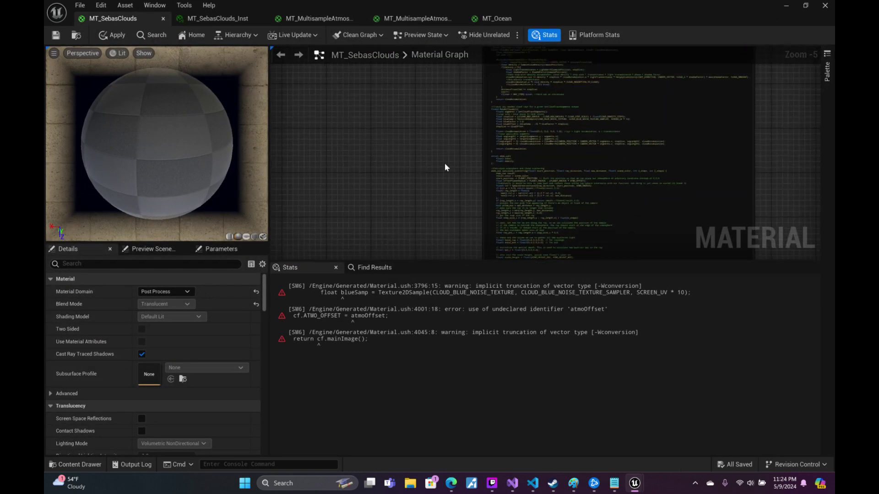
right_click_drag(409, 250, 538, 94)
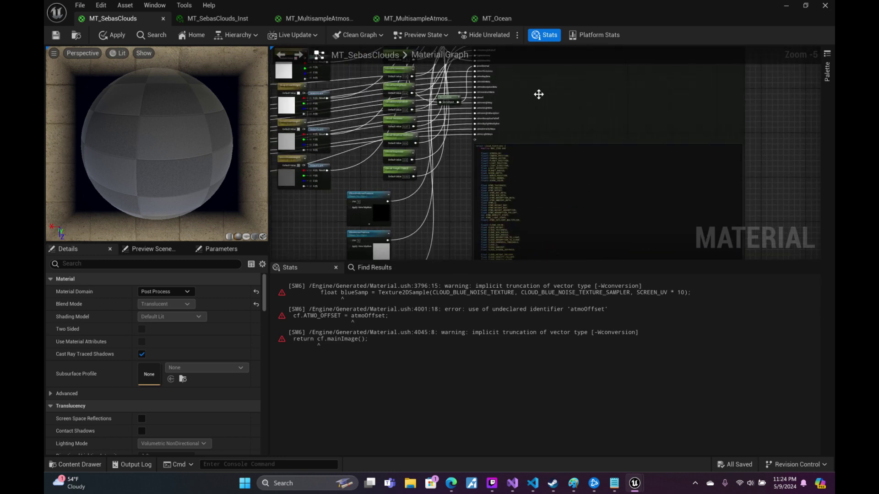
left_click(538, 94)
scroll(263, 394, "down", 5)
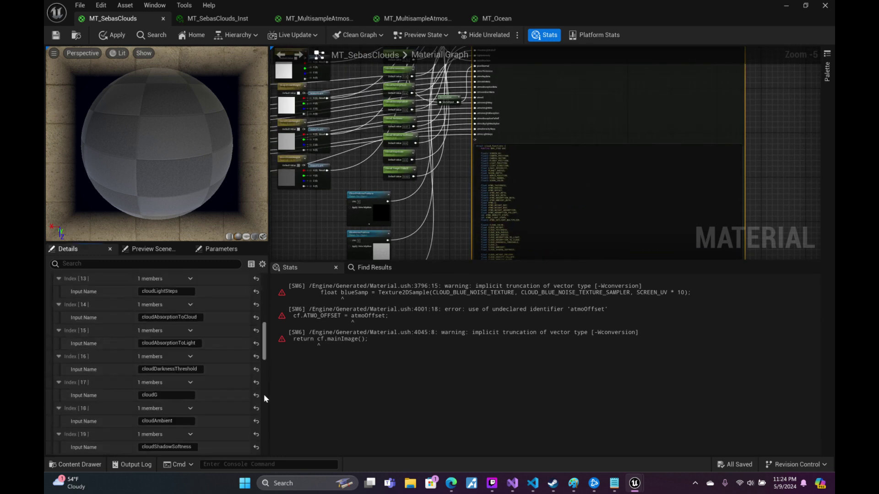
scroll(264, 394, "down", 10)
left_click(72, 373)
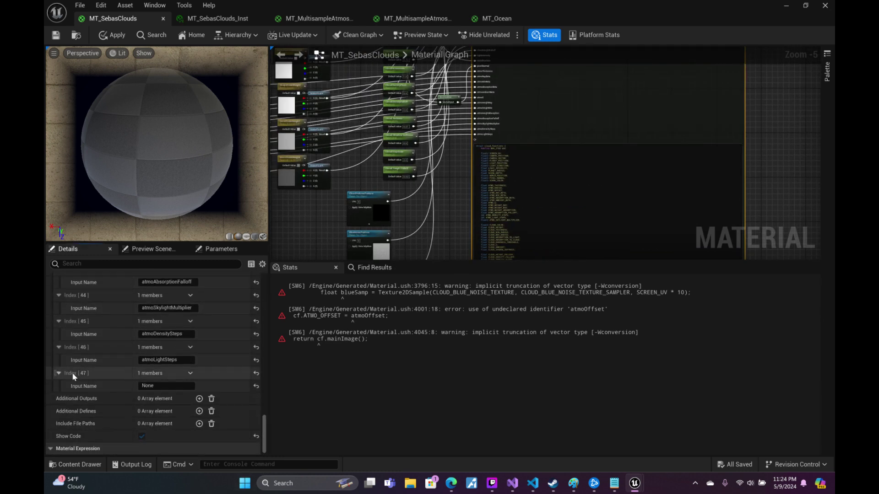
type("atmoOffset")
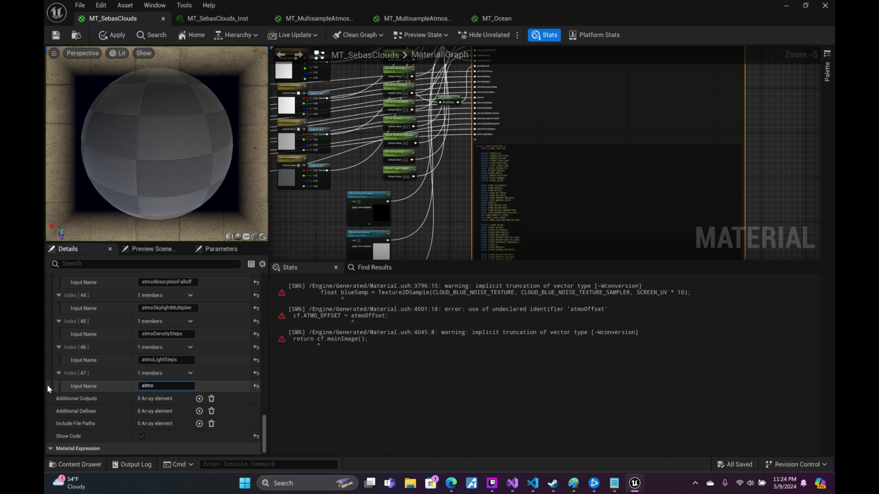
key("Return")
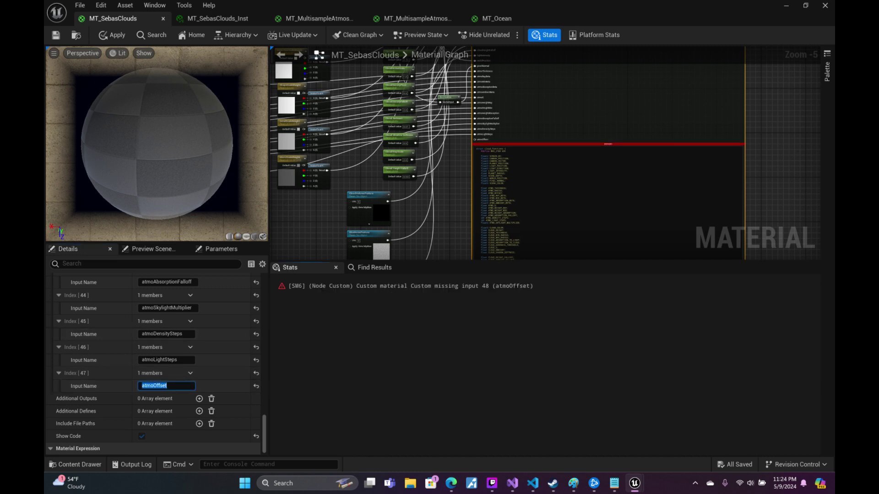
left_click_drag(476, 139, 430, 181)
- Wire an Atmosphere Offset scalar parameter, default 0.06, into atmoOffset and save MT_SebasClouds
type("scalar")
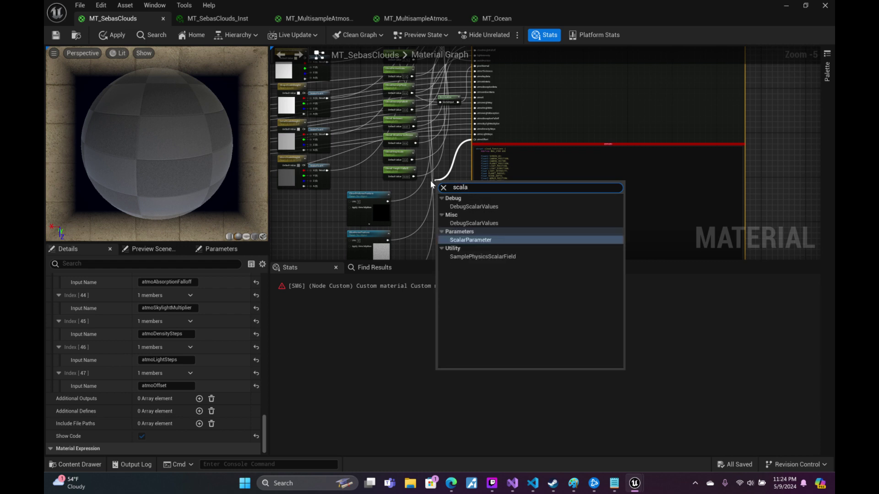
key("Return")
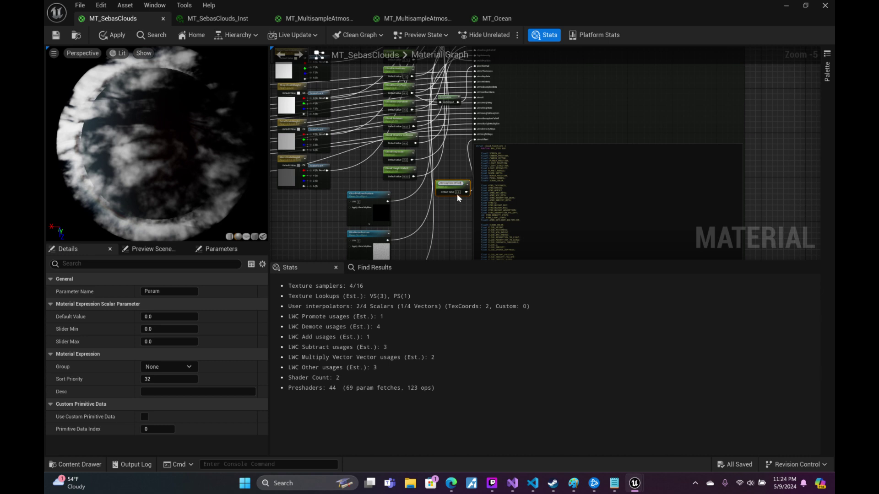
type("Atmosphere Offset")
key("Return")
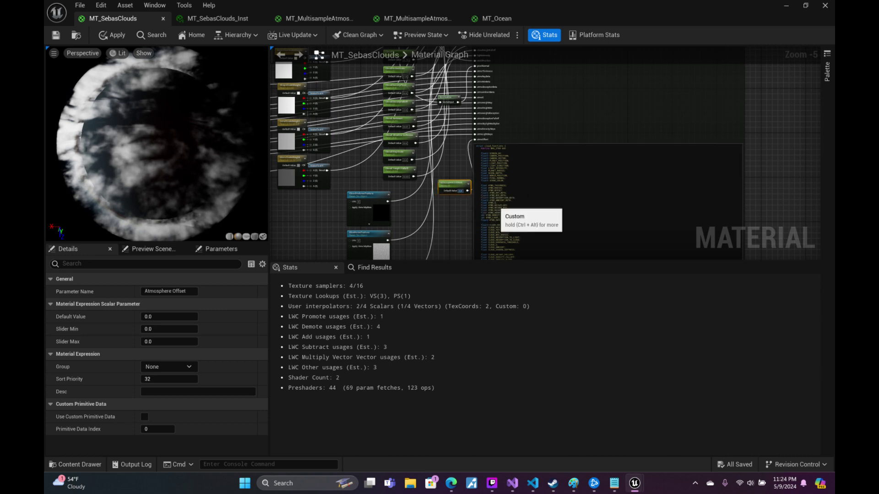
scroll(454, 188, "up", 3)
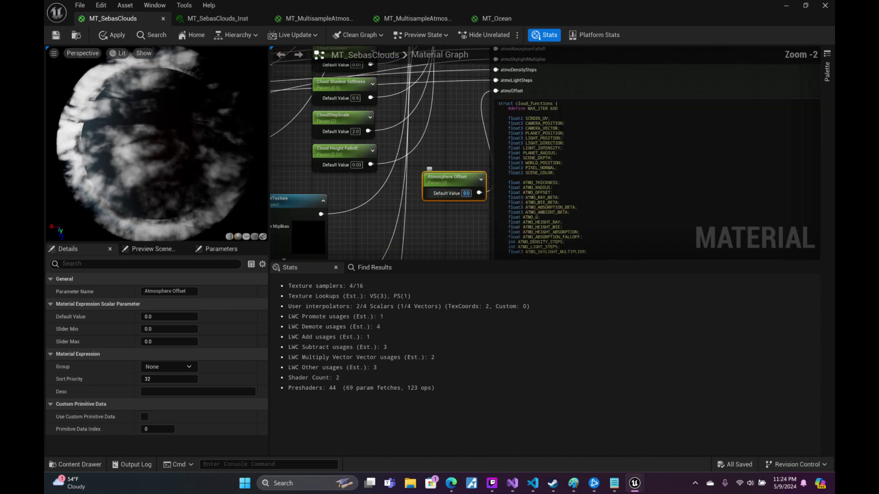
type("0.6")
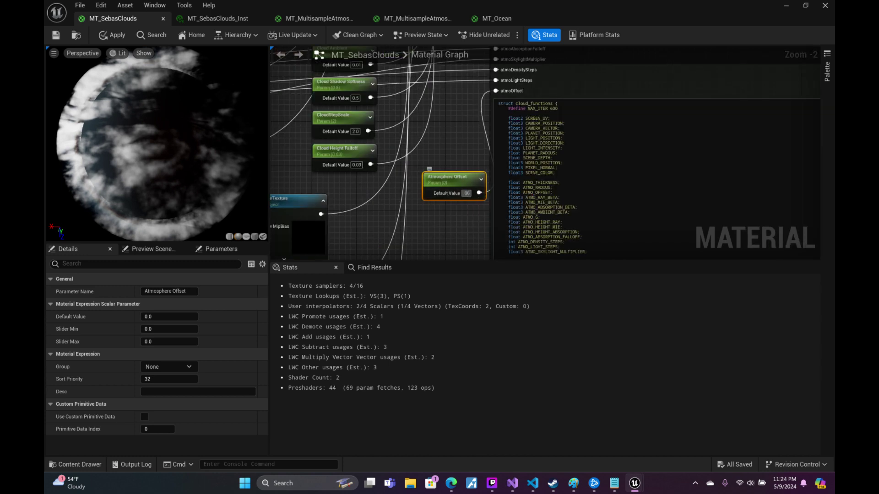
key("Return")
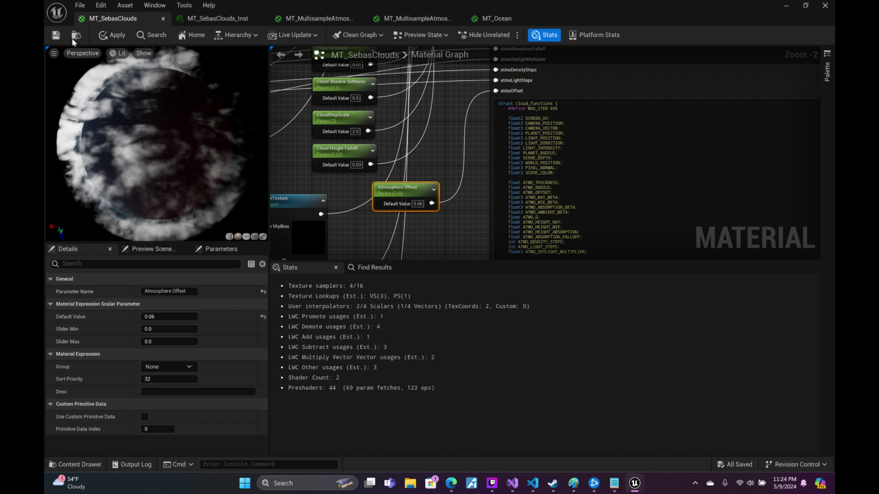
key("ctrl+s")
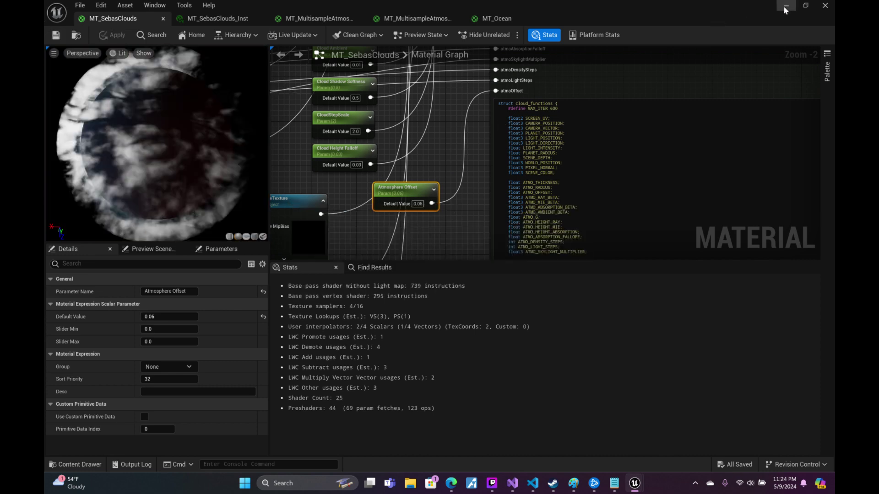
left_click(785, 5)
- Select the atmosphere sphere Sphere3 and fly the camera down through the clouds toward the ocean
mouse_move(391, 176)
right_mouse_down()
mouse_move(385, 192)
mouse_move(348, 215)
mouse_move(274, 169)
mouse_move(558, 428)
right_mouse_up()
scroll(347, 215, "down", 2)
left_click(275, 169)
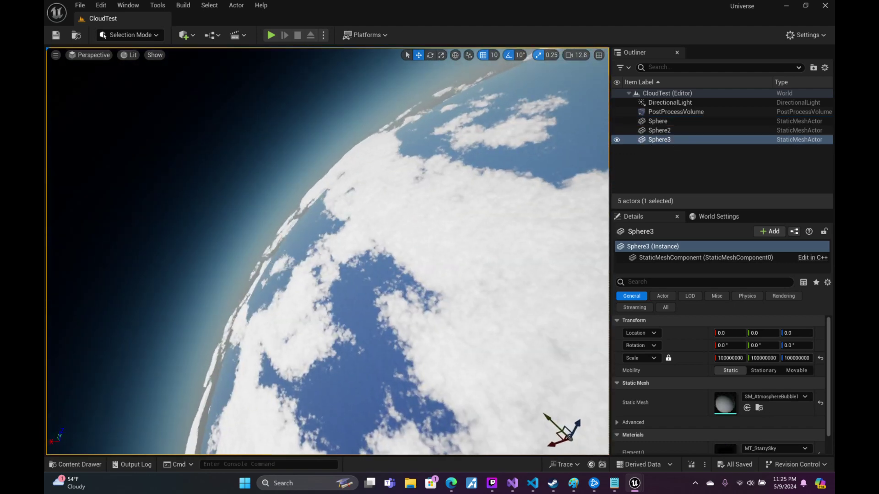
right_click_drag(327, 252, 327, 251)
scroll(327, 252, "down", 2)
scroll(327, 252, "down", 1)
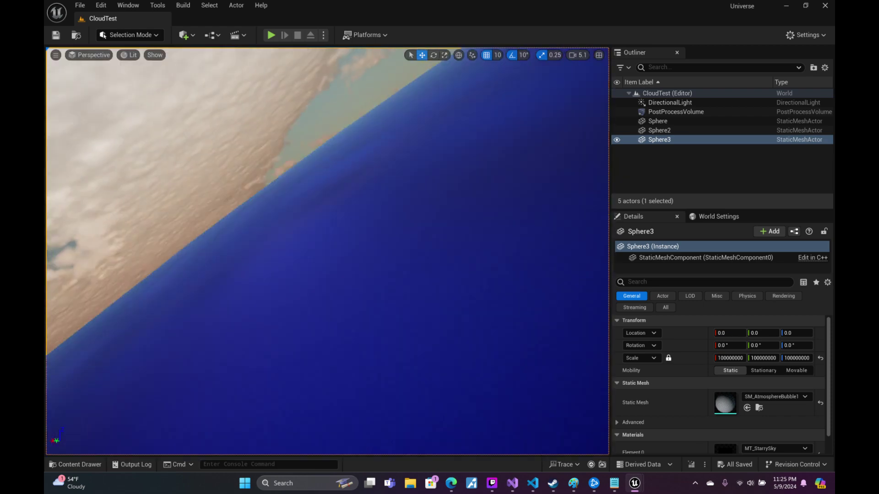
- Turn the view toward the coast and clouds, then pull back to an orbital view
right_click_drag(327, 252, 345, 226)
scroll(327, 252, "up", 3)
scroll(327, 252, "up", 2)
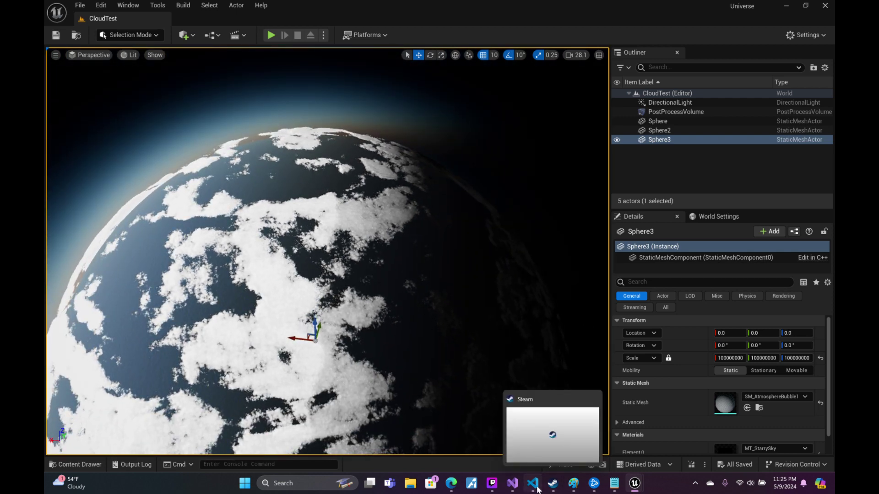
- In sebastian_clouds.hlsl line 420, change the ramp height to (CLOUD_MIN_RADIUS - PLANET_RADIUS) * .75, then select all code
left_click(533, 482)
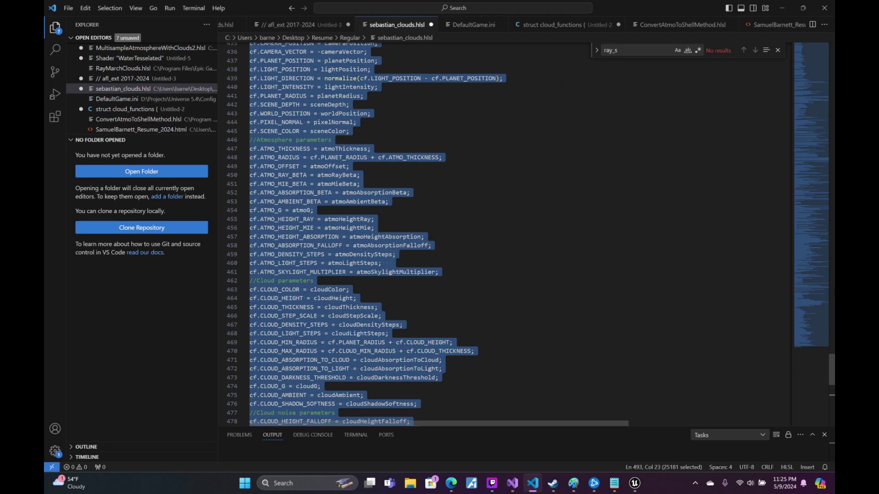
mouse_move(831, 369)
left_mouse_down()
mouse_move(832, 225)
mouse_move(821, 335)
left_mouse_up()
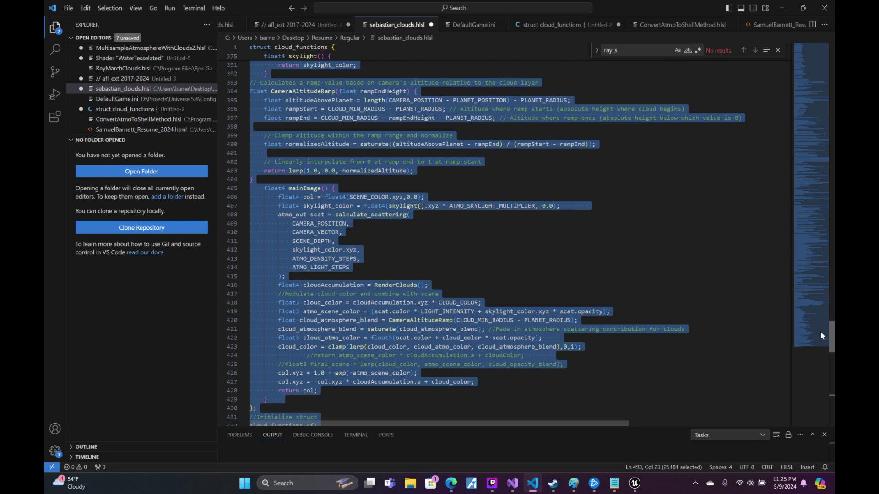
left_click(572, 320)
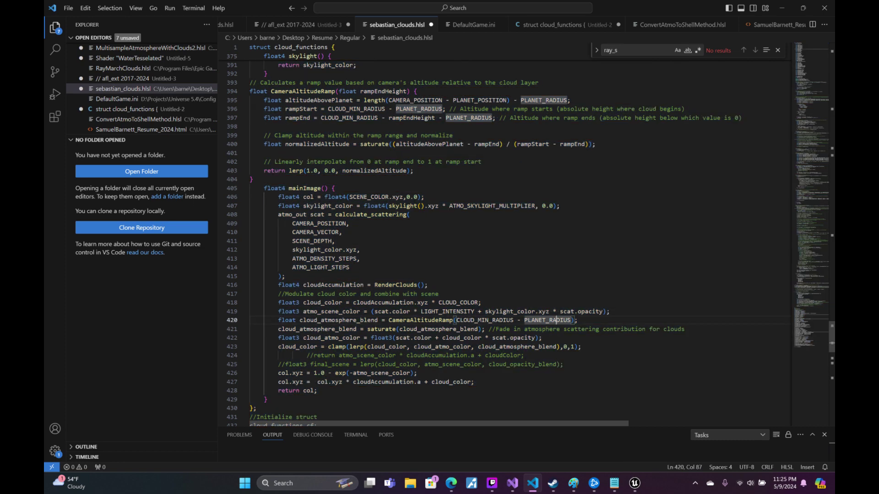
left_click(456, 320)
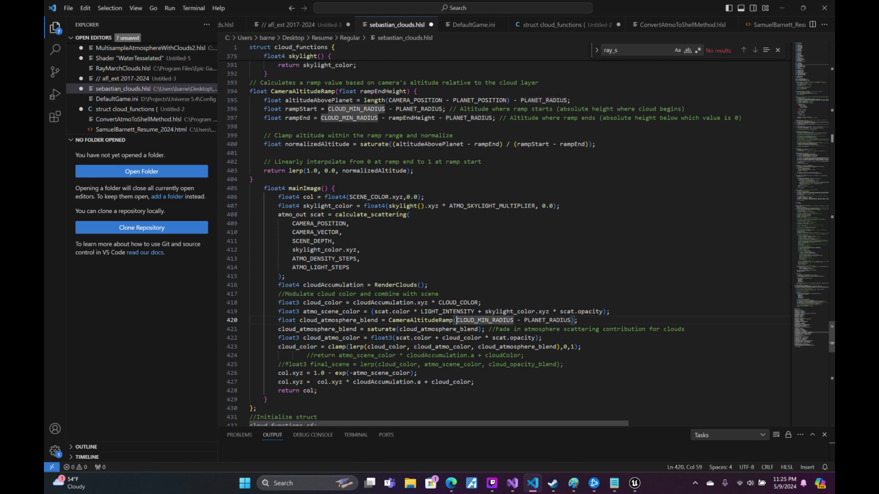
type("(")
left_click(544, 320)
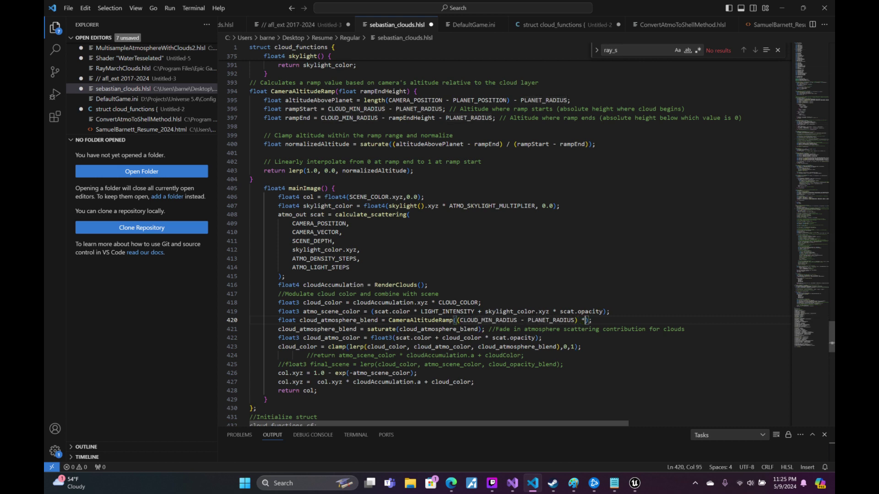
key("ctrl+a")
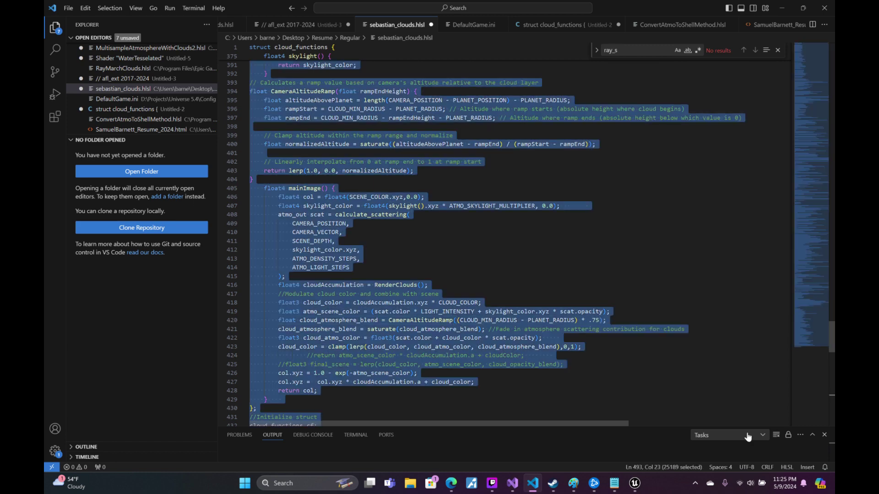
- Save the MT_SebasClouds material in Unreal's material editor and minimize the editor
left_click(635, 482)
left_click(591, 434)
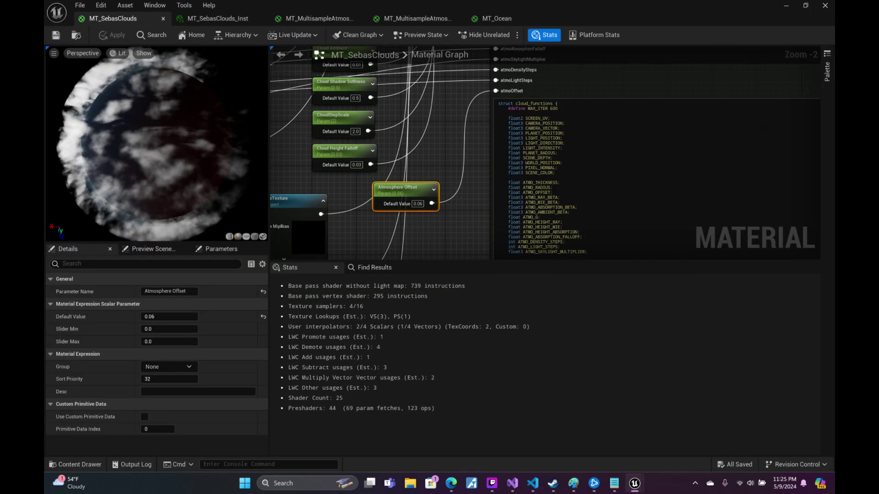
left_click(416, 126)
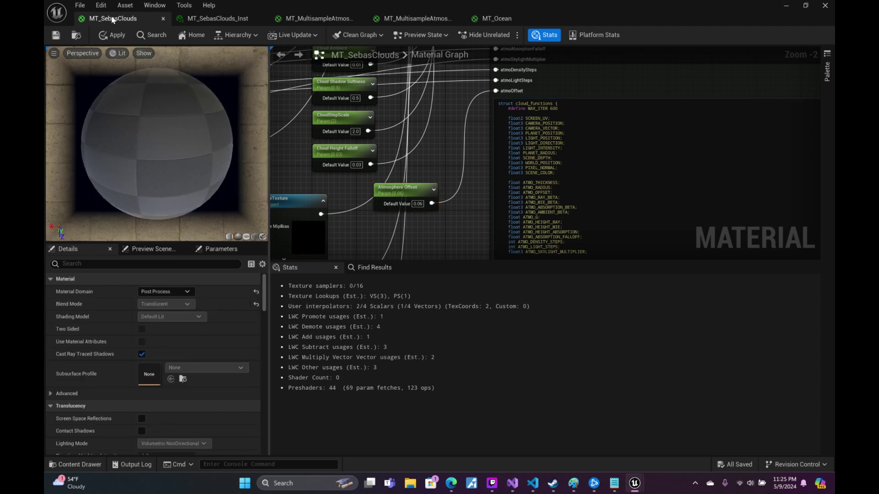
left_click(57, 36)
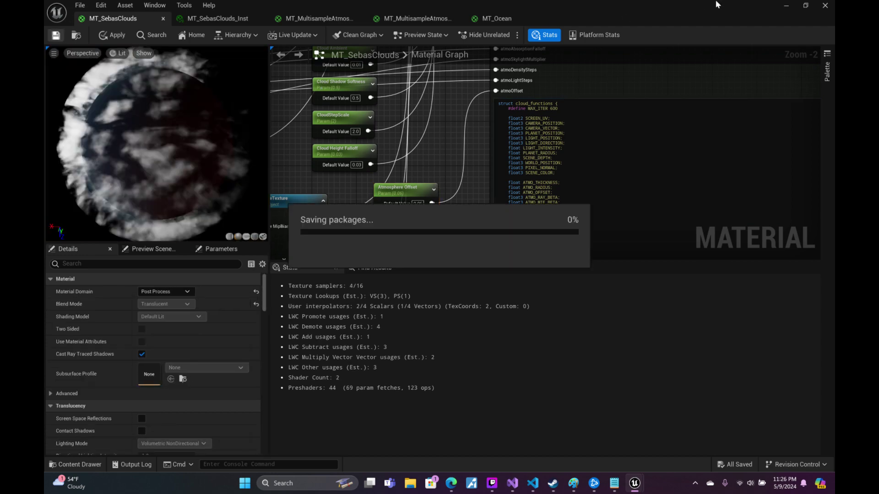
left_click(790, 6)
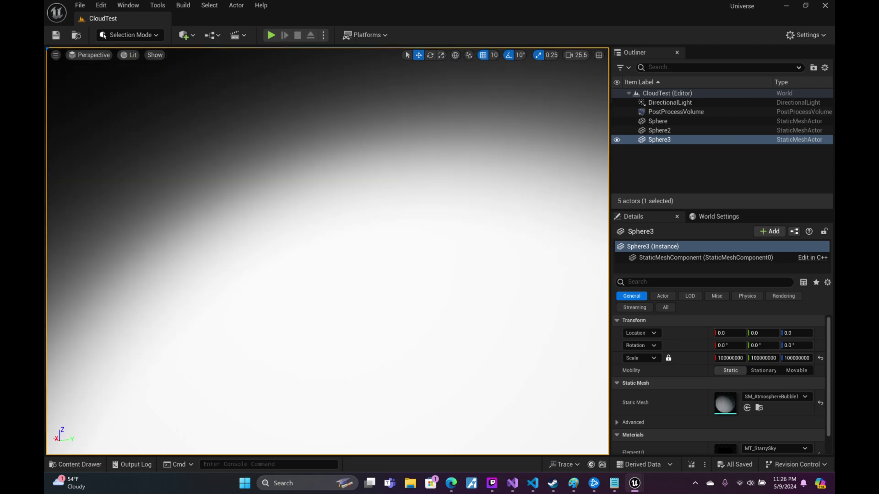
- Fly through the clouds and back out, swinging around to frame the whole half-lit planet
mouse_move(327, 251)
right_mouse_down()
mouse_move(348, 238)
mouse_move(339, 247)
right_mouse_up()
scroll(338, 247, "down", 2)
scroll(339, 247, "down", 1)
scroll(339, 248, "down", 2)
scroll(339, 247, "down", 2)
scroll(338, 247, "up", 3)
scroll(339, 247, "up", 1)
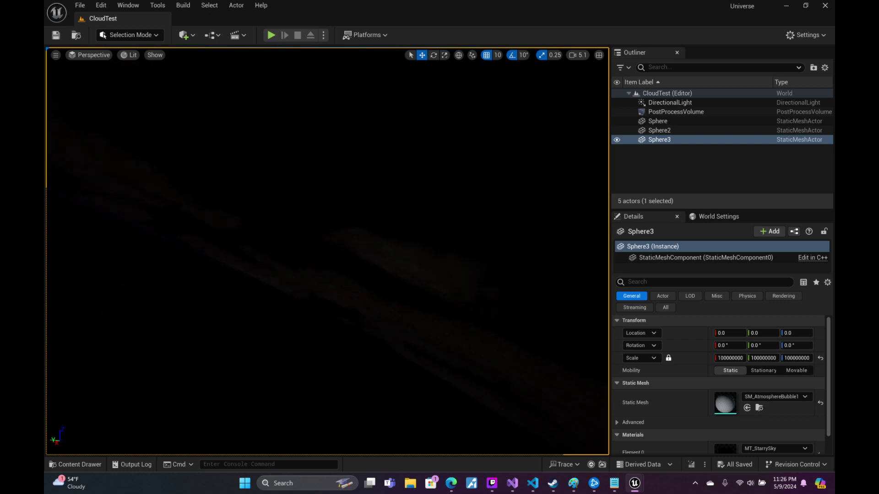
scroll(327, 251, "up", 1)
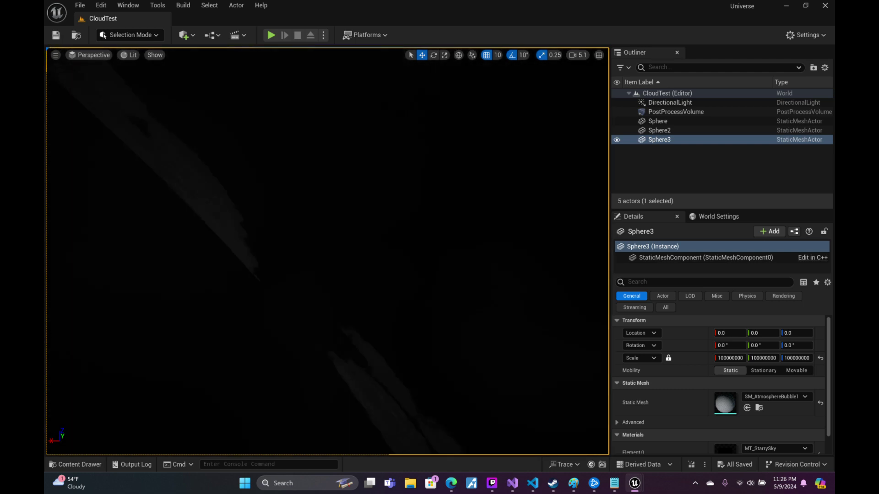
scroll(327, 251, "up", 5)
right_click_drag(327, 251, 292, 251)
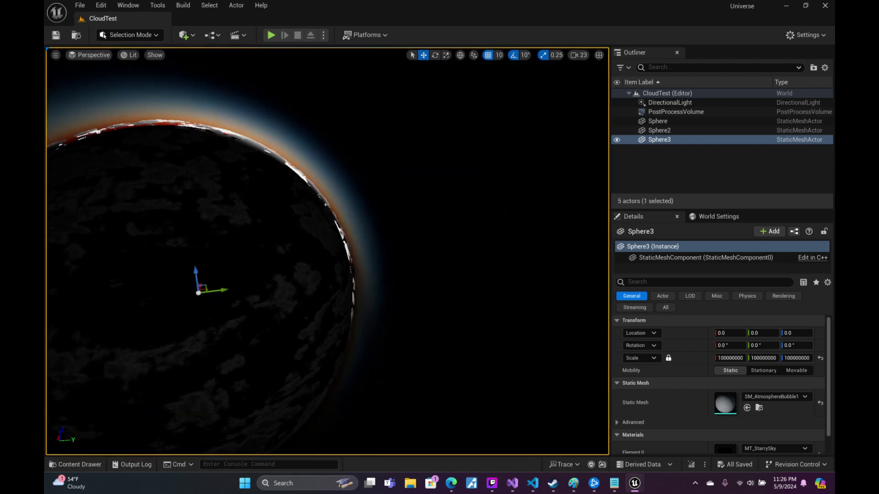
scroll(140, 68, "down", 5)
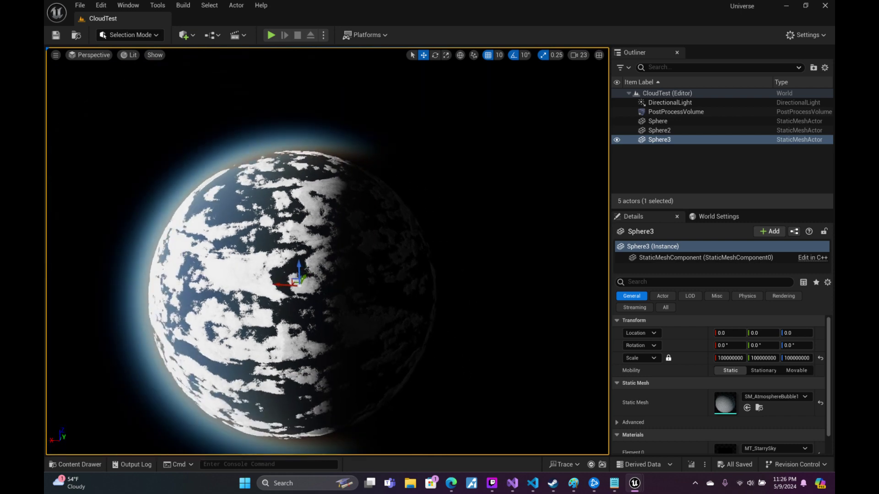
- Save the CloudTest level and move the view closer to the planet
left_click(57, 35)
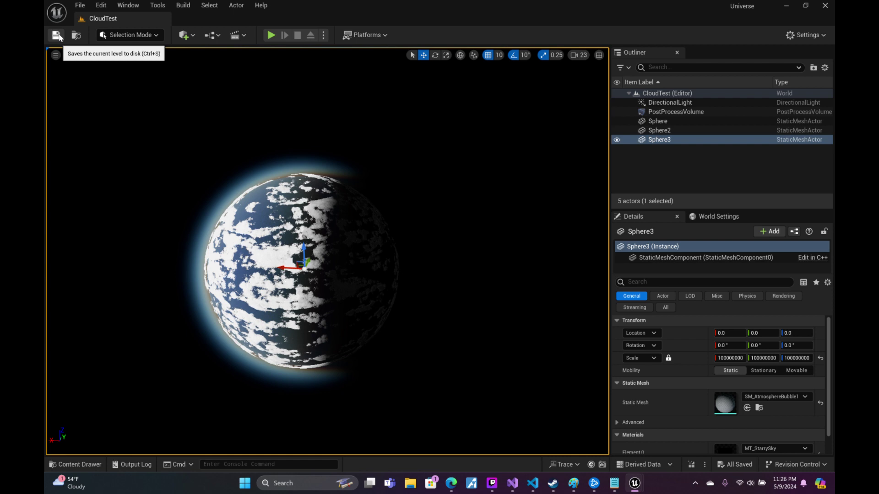
right_click_drag(327, 252, 327, 251)
scroll(328, 252, "down", 1)
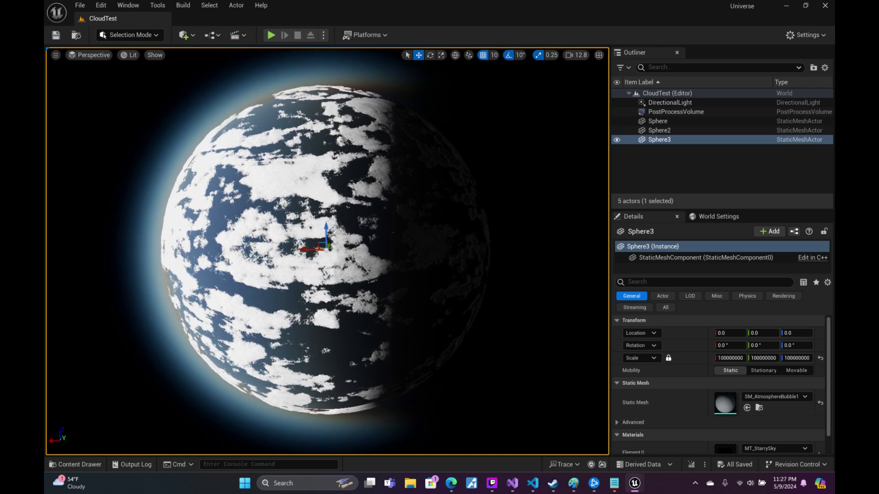
- Deselect Sphere3 and zoom in and out to inspect the volumetric clouds
key("Escape")
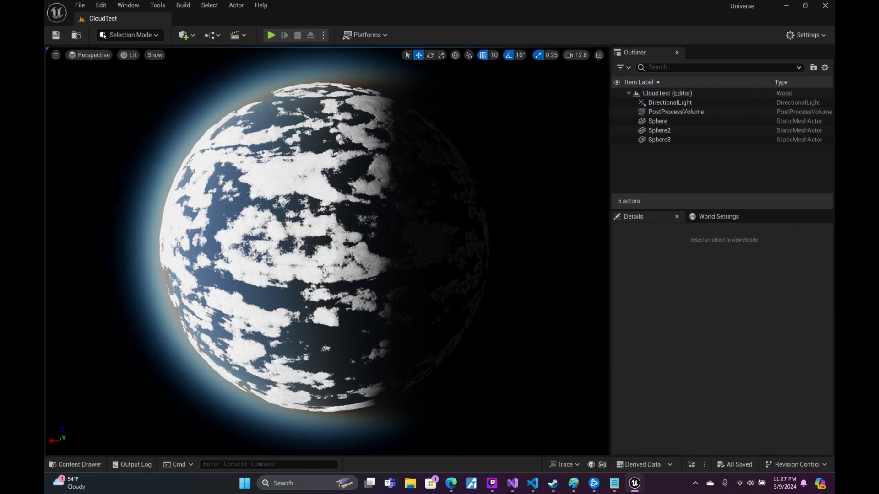
scroll(327, 252, "up", 5)
scroll(327, 252, "up", 3)
scroll(327, 252, "up", 3)
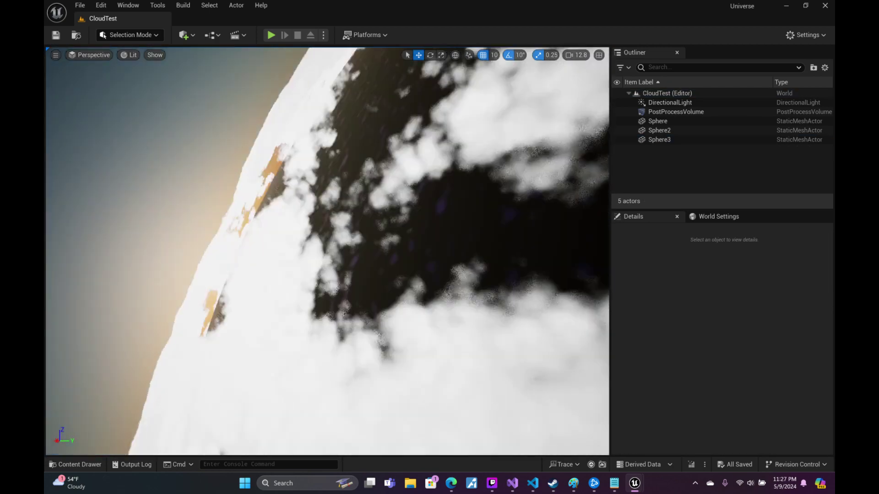
scroll(327, 251, "up", 3)
scroll(327, 252, "up", 1)
scroll(327, 251, "down", 5)
scroll(327, 252, "down", 3)
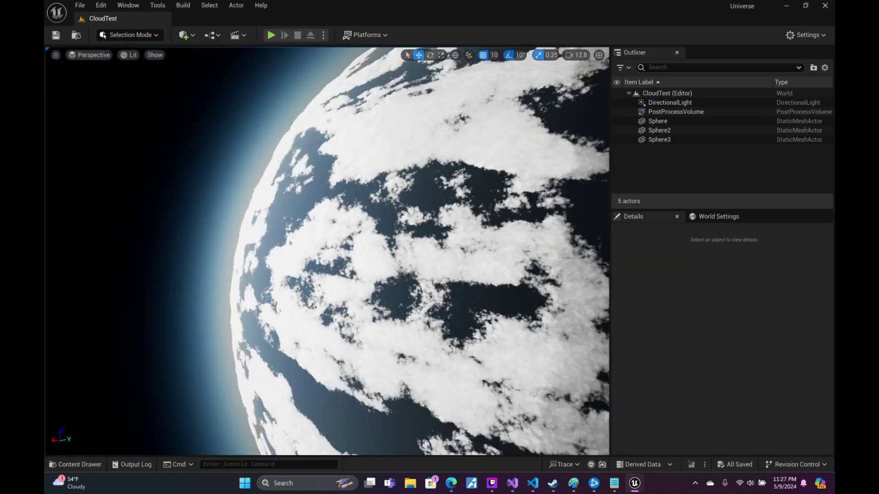
scroll(327, 251, "down", 2)
scroll(327, 252, "down", 1)
scroll(328, 252, "up", 2)
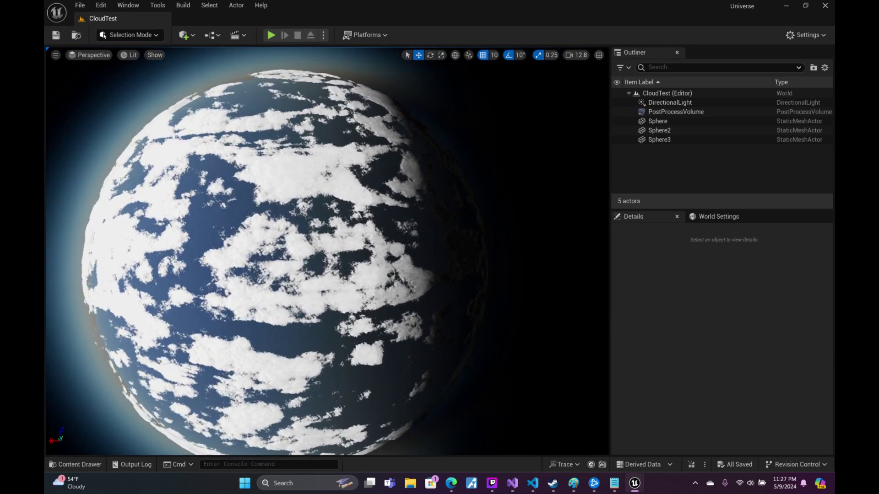
scroll(327, 252, "up", 2)
scroll(327, 252, "up", 3)
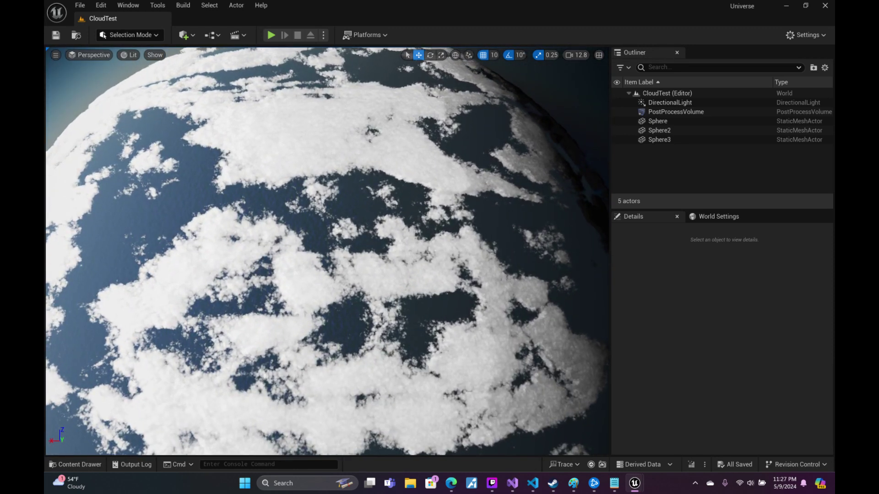
scroll(327, 251, "up", 2)
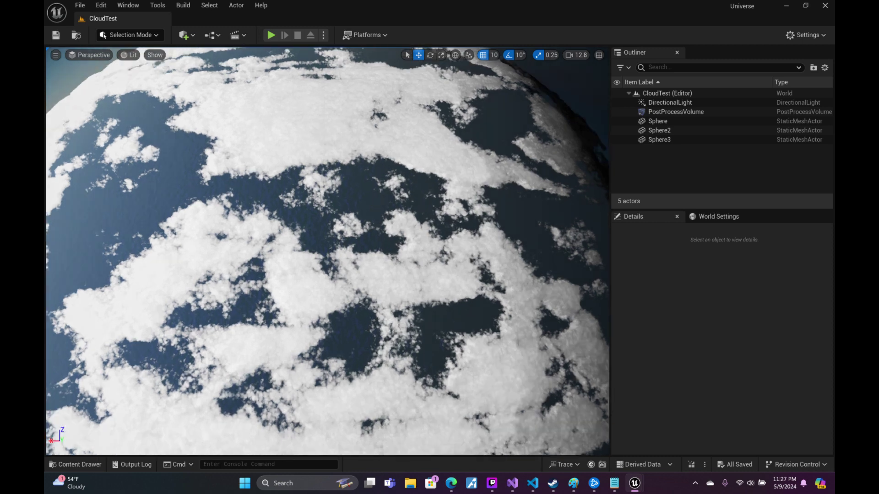
scroll(327, 252, "up", 2)
scroll(327, 252, "up", 2)
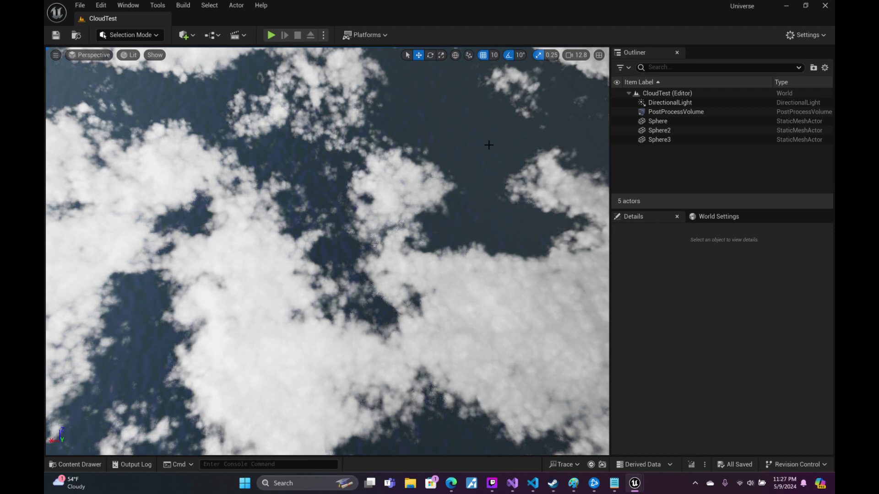
- Pull back to the whole planet, then dive through the clouds along the tilted horizon
left_click_drag(489, 145, 489, 238)
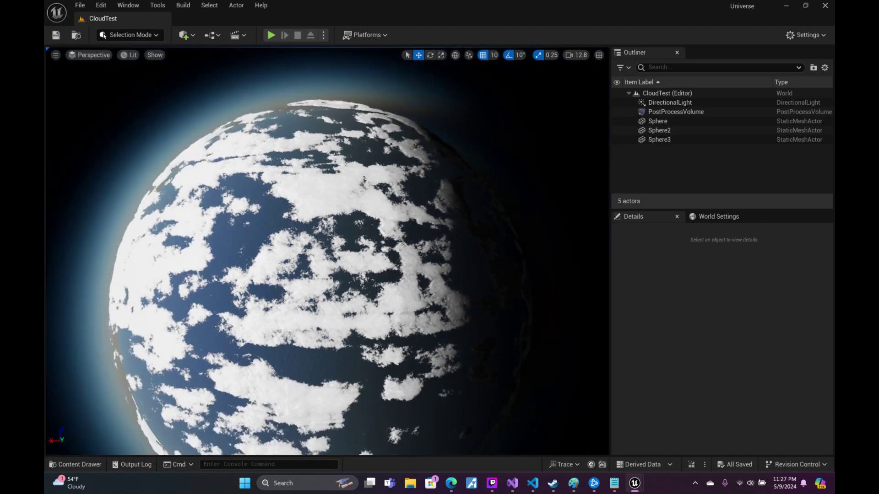
left_click_drag(489, 238, 489, 69)
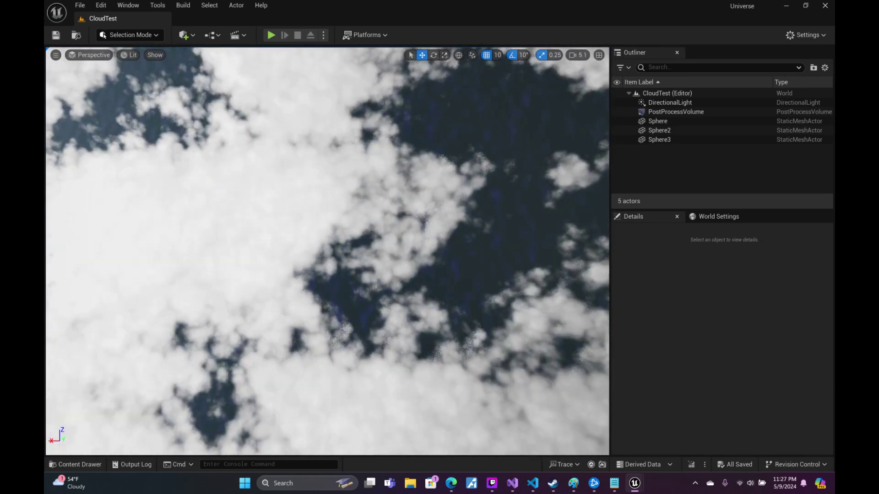
right_click_drag(489, 69, 489, 41)
scroll(488, 41, "down", 1)
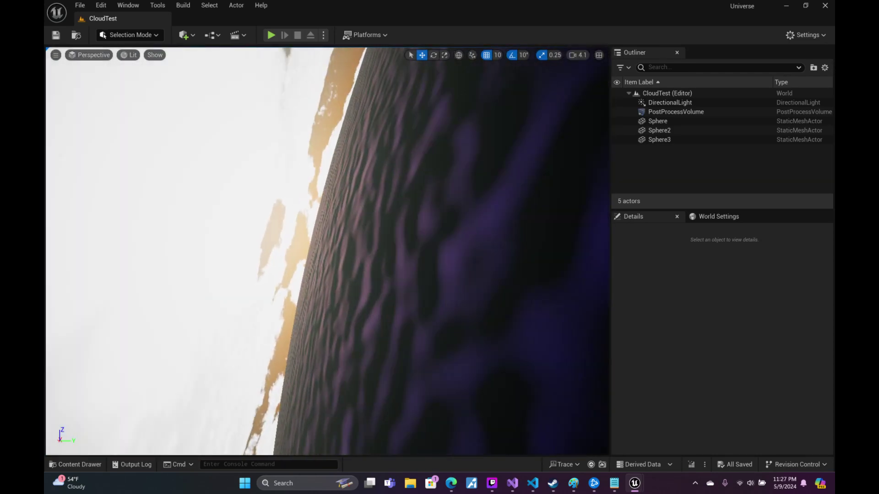
right_click_drag(328, 251, 327, 252)
scroll(328, 251, "up", 2)
- Reframe the viewport on the whole cloud-covered planet and its glowing blue atmospheric halo
scroll(327, 252, "up", 3)
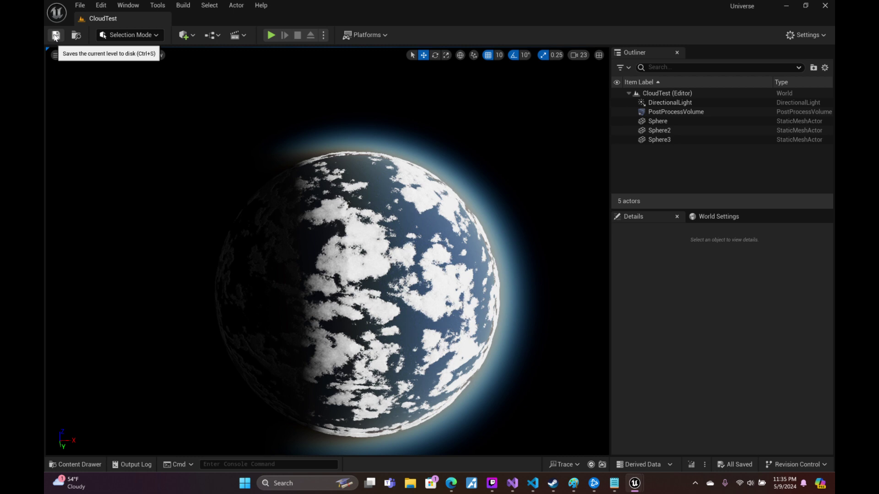
right_click_drag(355, 157, 375, 197)
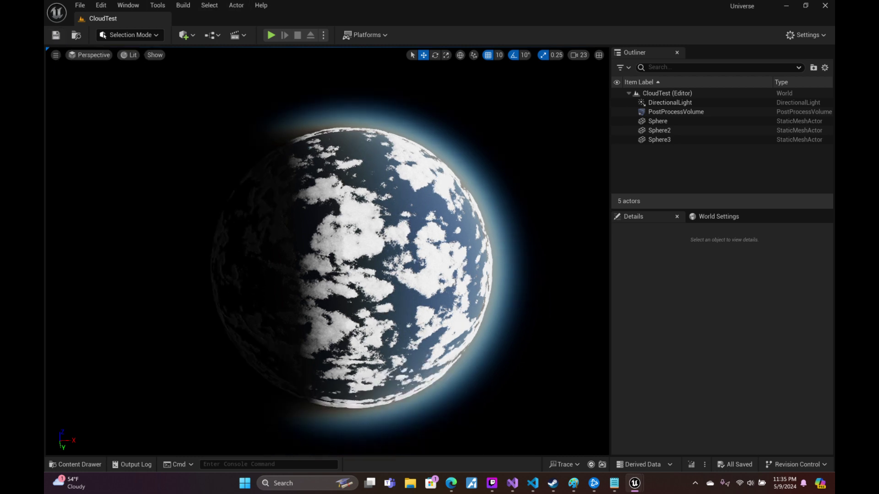